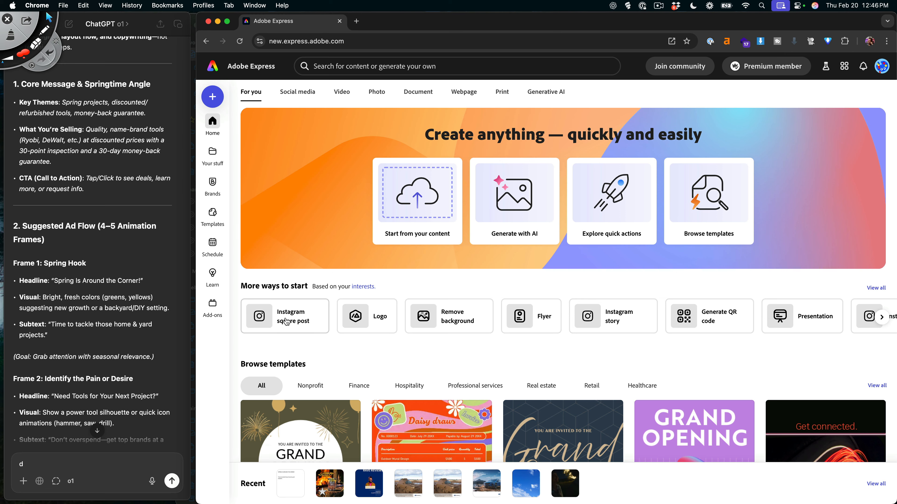
# - Create a new Instagram square post design and look through its suggested templates
pyautogui.click(286, 321)
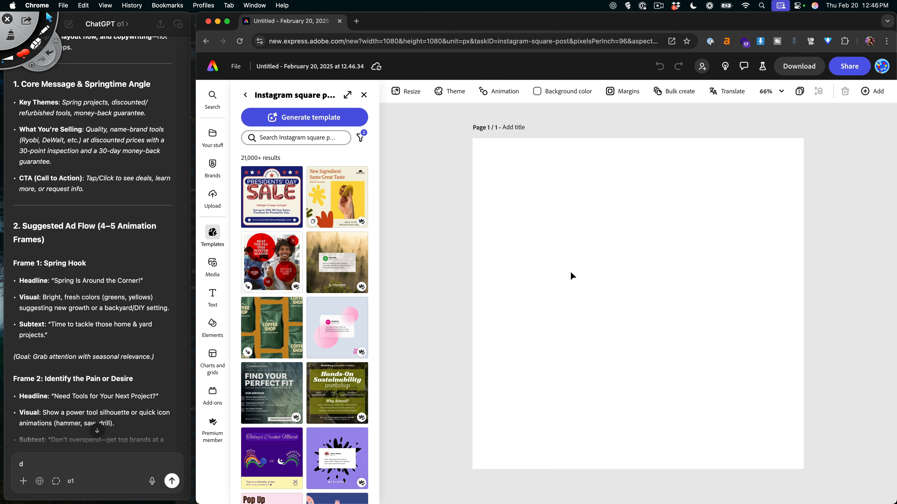
pyautogui.scroll(-10, 322, 288)
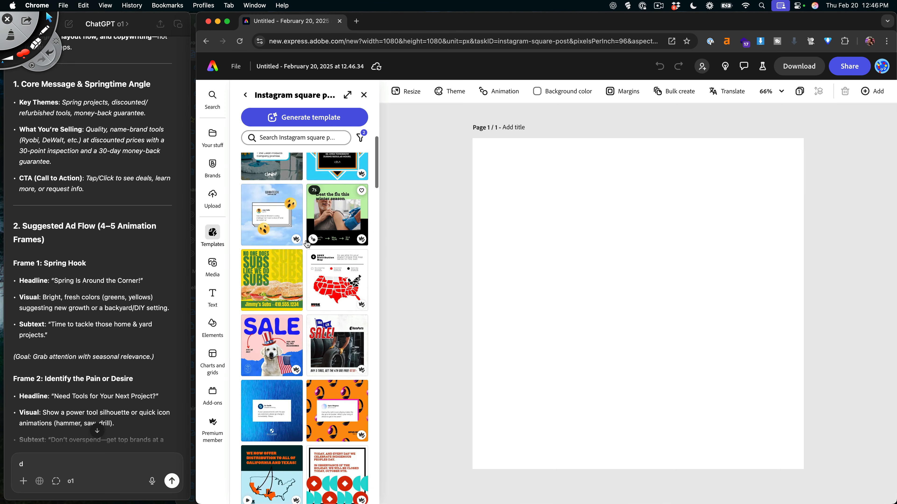
pyautogui.scroll(10, 322, 288)
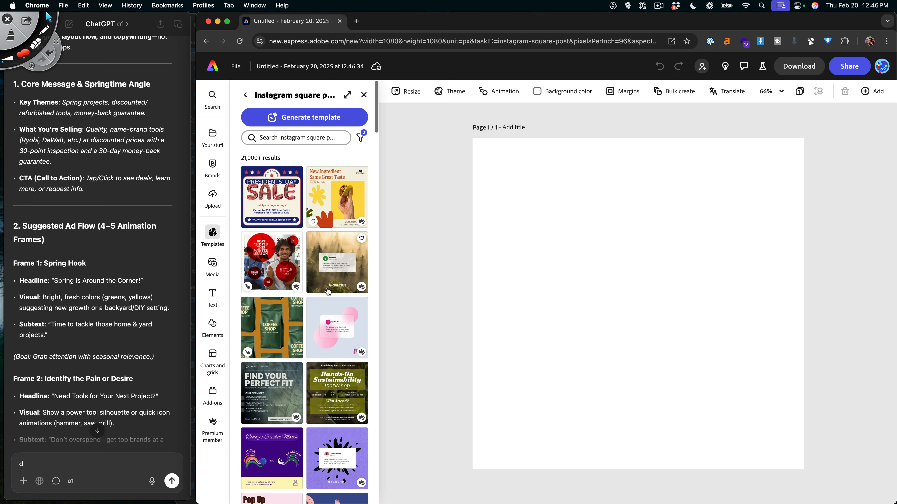
# - Search the Instagram square post templates for "spring sale" and look through the matching designs
pyautogui.click(290, 139)
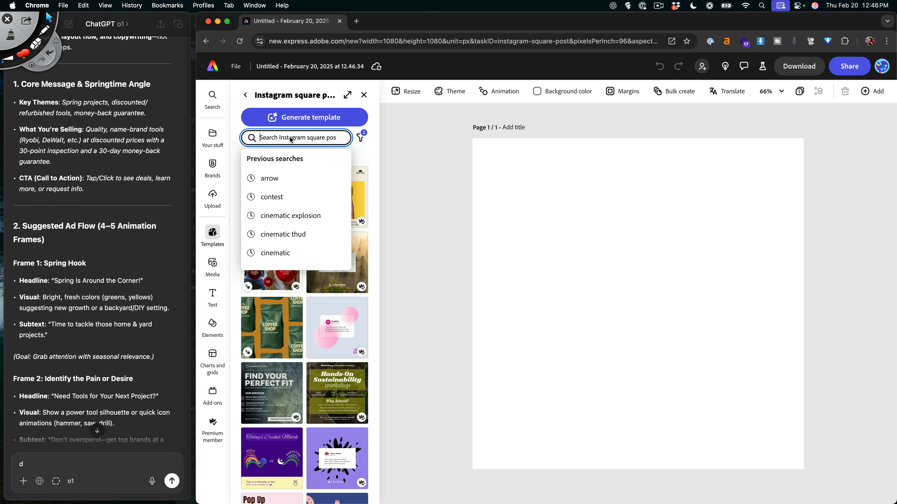
pyautogui.write('spring sale')
pyautogui.press('Return')
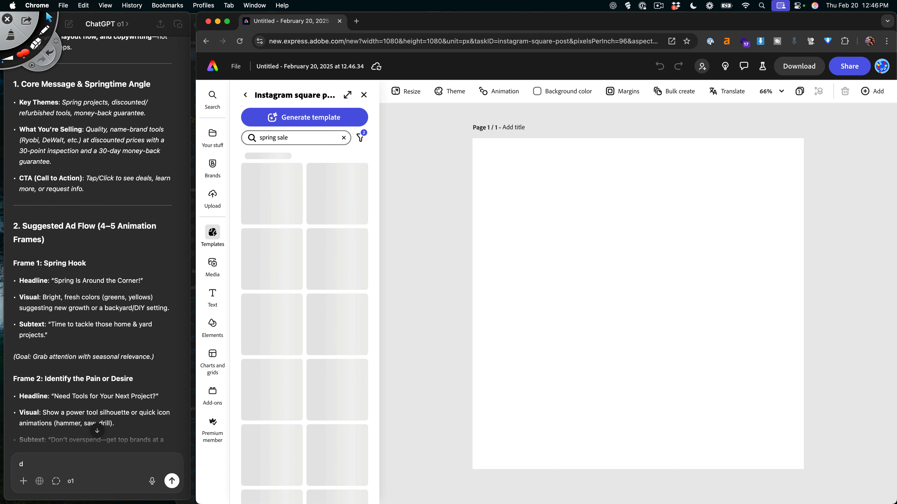
pyautogui.scroll(-5, 298, 294)
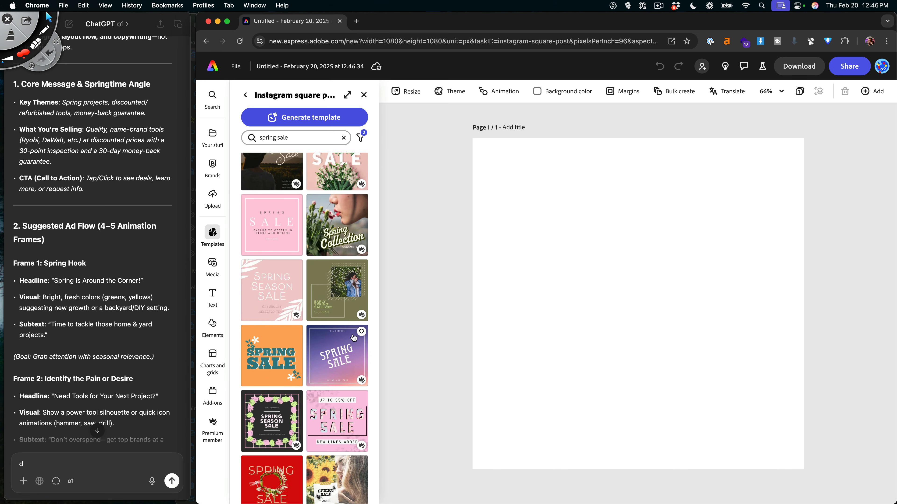
pyautogui.scroll(5, 293, 370)
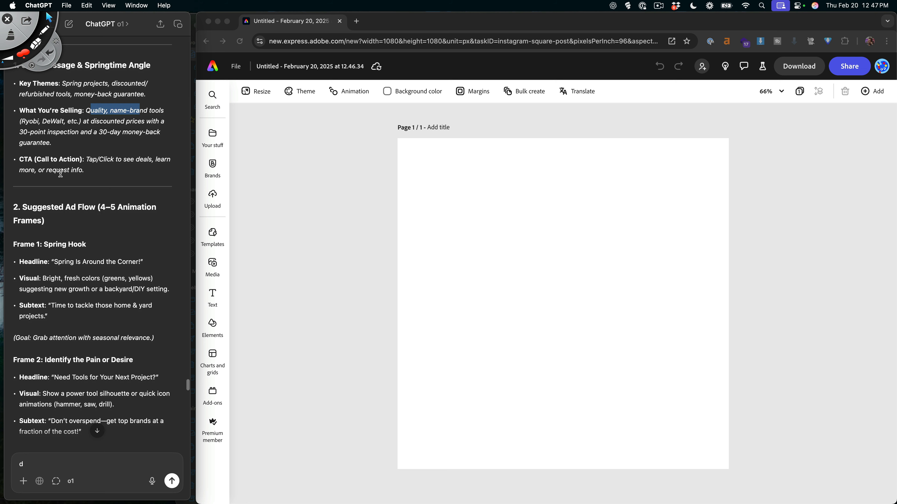
# - Add a text box with the Frame 1 headline "Spring Is Around the Corner!" copied from ChatGPT and place it in the page's upper part
pyautogui.scroll(-3, 61, 173)
pyautogui.click(353, 142)
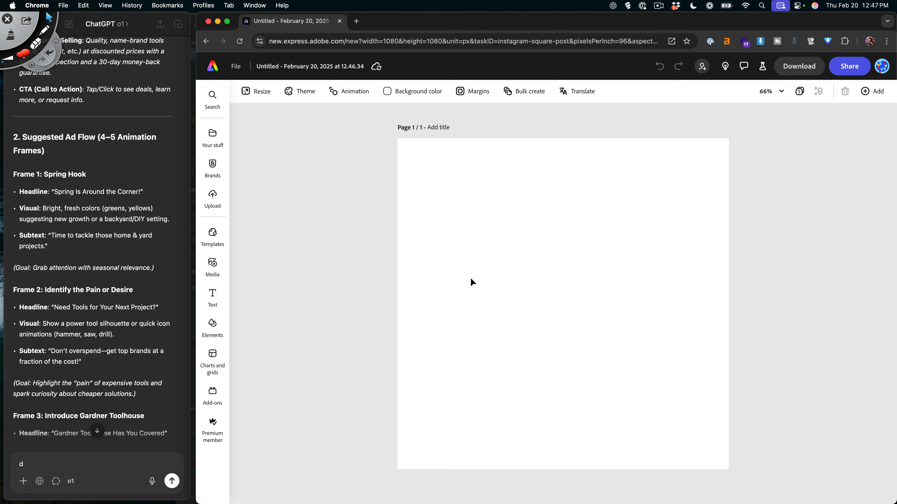
pyautogui.click(213, 296)
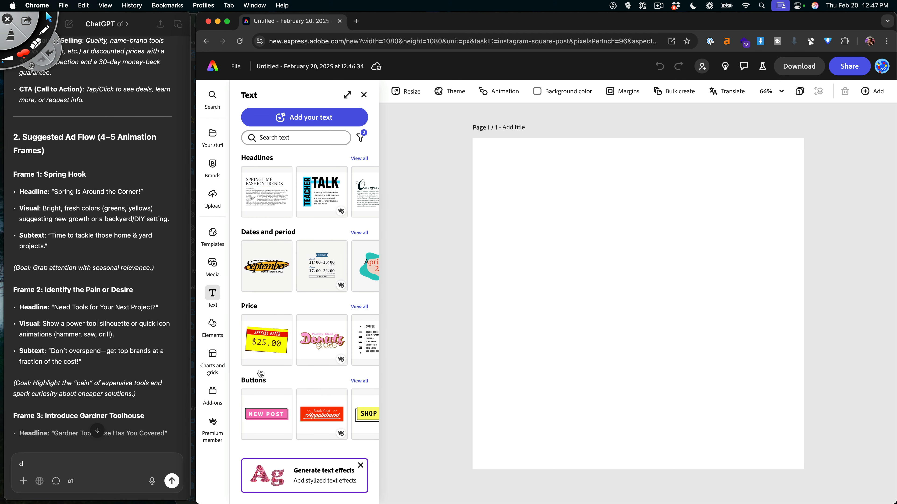
pyautogui.click(308, 118)
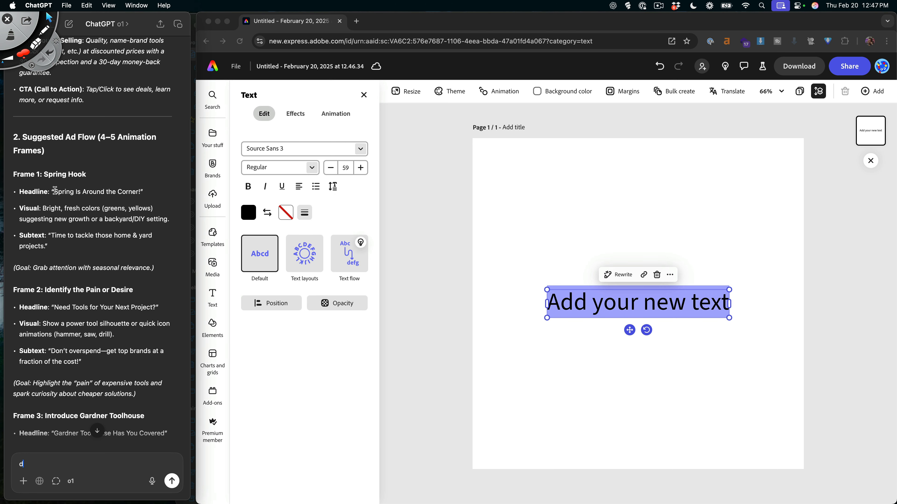
pyautogui.moveTo(54, 192); pyautogui.dragTo(145, 192)
pyautogui.press('super+c')
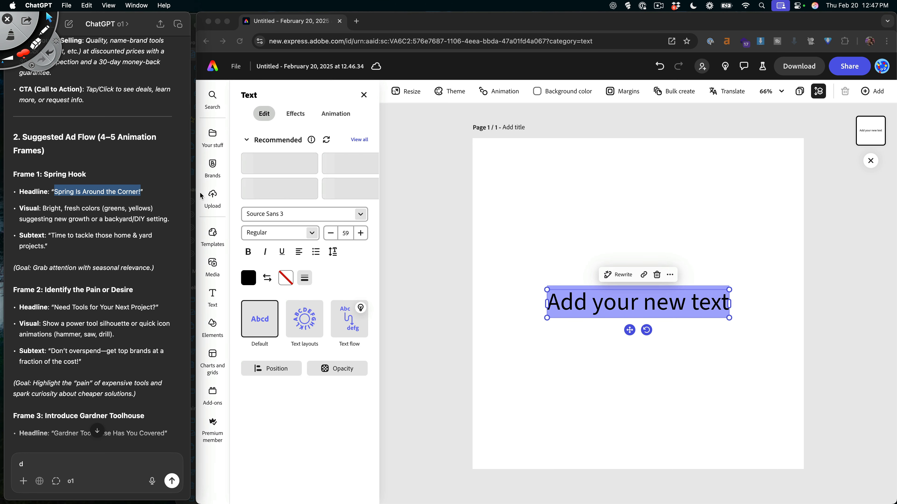
pyautogui.click(580, 277)
pyautogui.press('super+v')
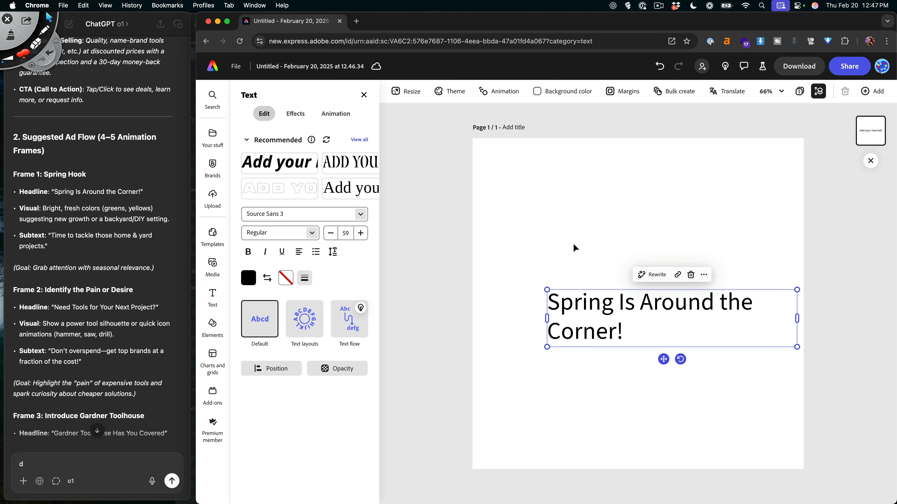
pyautogui.moveTo(573, 304); pyautogui.dragTo(540, 191)
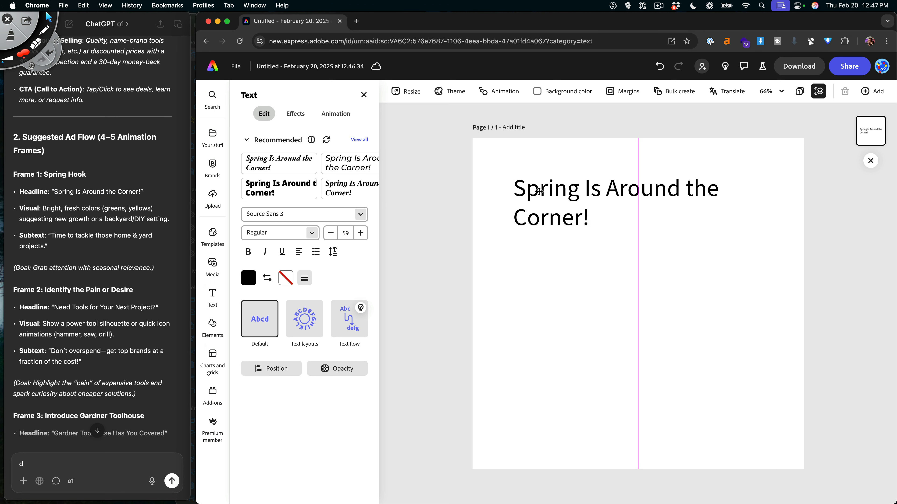
pyautogui.click(557, 311)
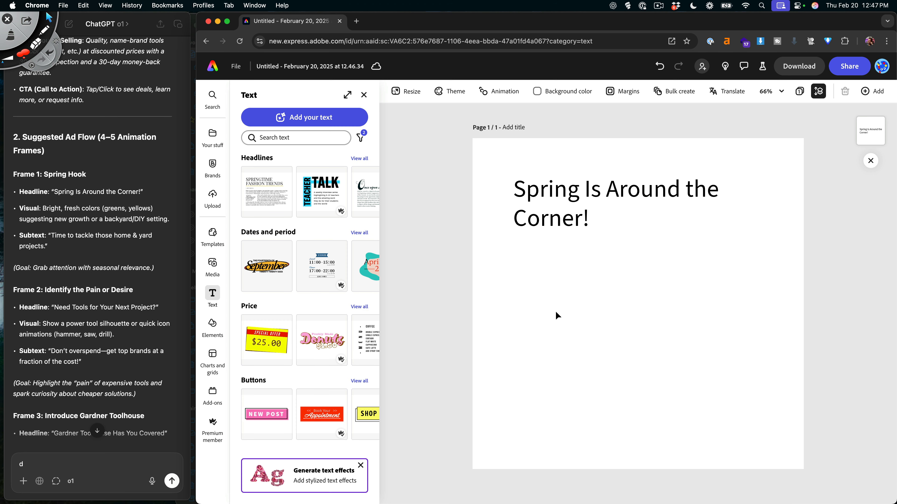
# - Apply the Fade entrance animation to the "Spring Is Around the Corner!" headline
pyautogui.click(557, 224)
pyautogui.click(501, 93)
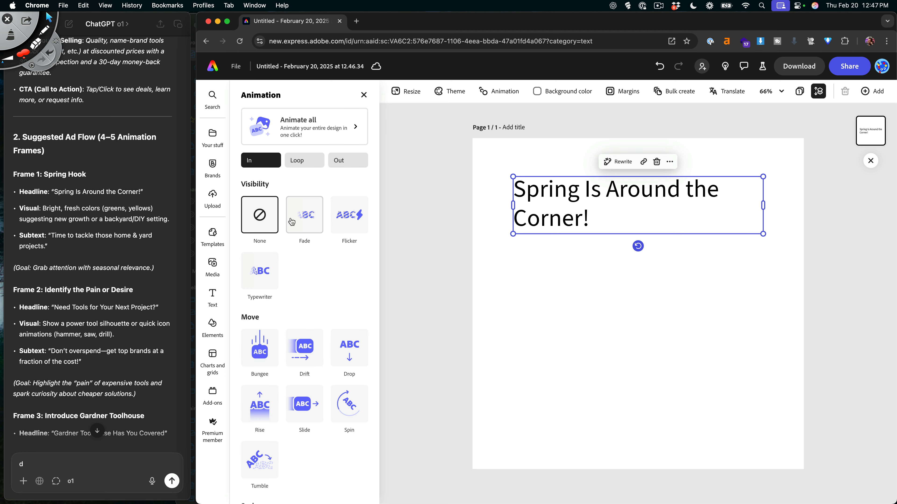
pyautogui.click(305, 215)
pyautogui.click(557, 287)
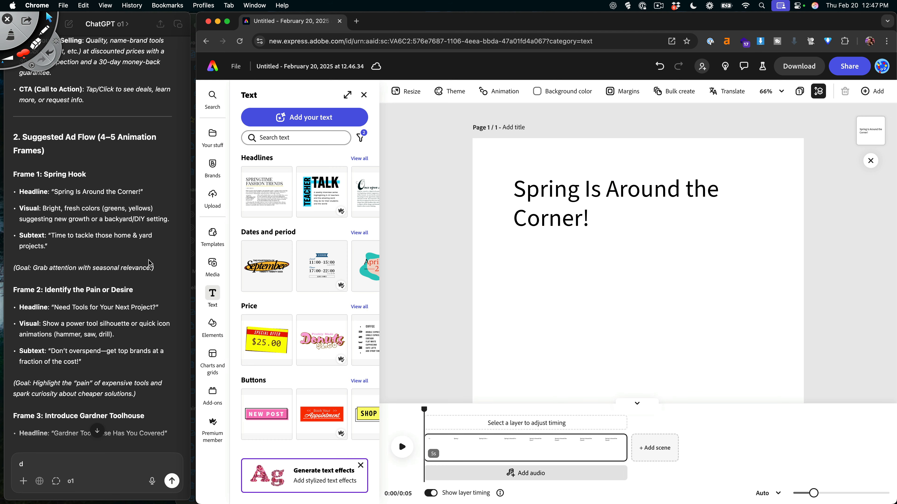
# - Check the suggested ad flow in ChatGPT and shift the headline slightly up and left on the page
pyautogui.click(88, 188)
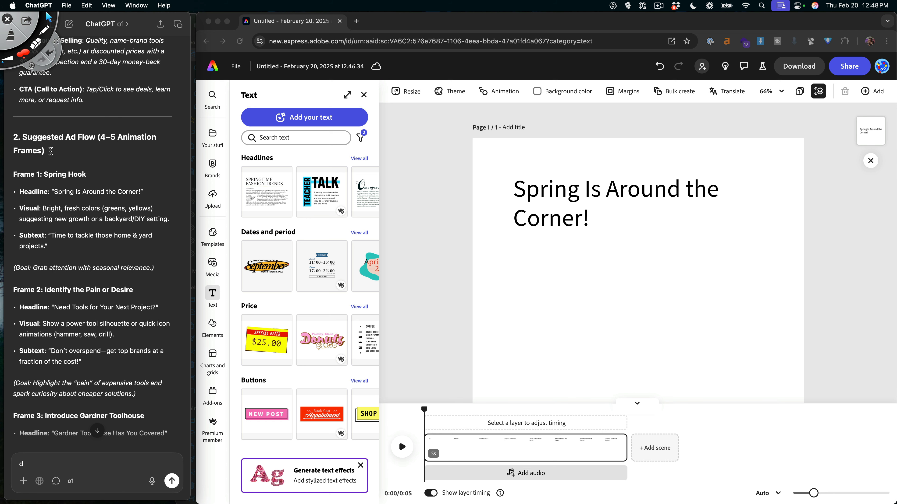
pyautogui.scroll(5, 51, 150)
pyautogui.scroll(-4, 63, 185)
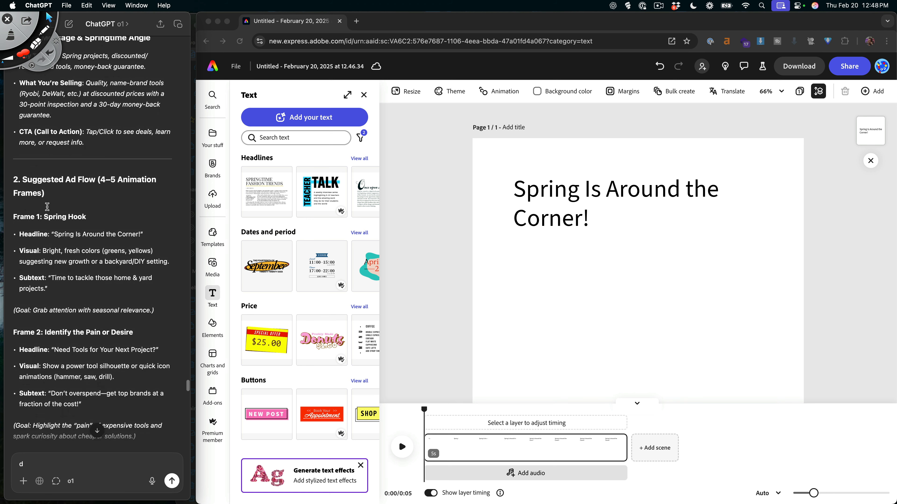
pyautogui.scroll(-2, 66, 219)
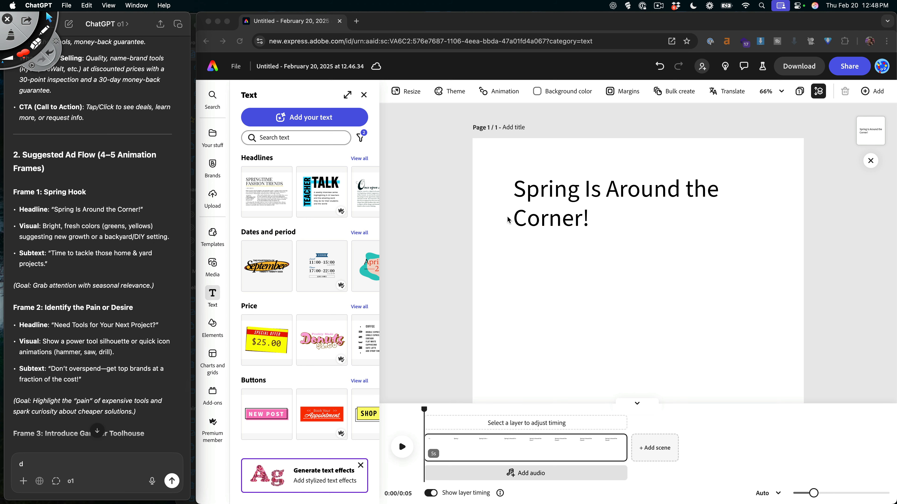
pyautogui.click(517, 253)
pyautogui.click(526, 188)
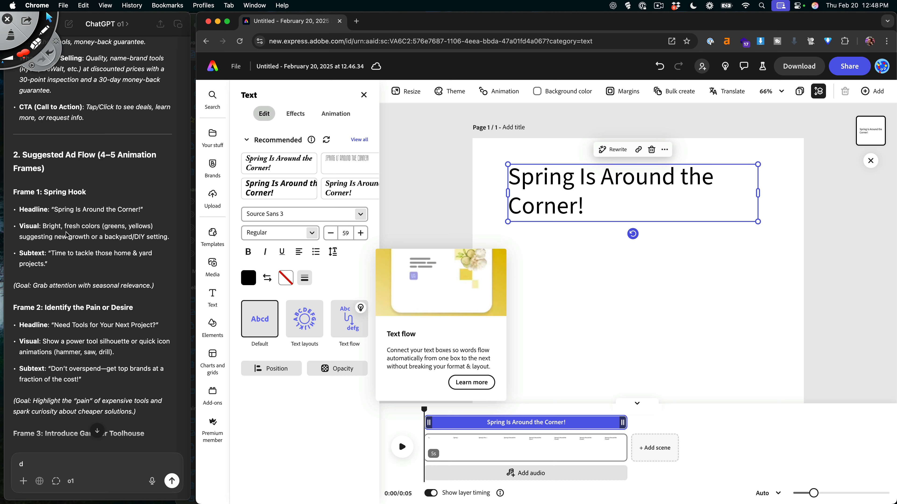
# - Copy the Frame 1 subtext from ChatGPT and duplicate the headline text box directly below the original
pyautogui.moveTo(51, 253); pyautogui.dragTo(45, 264)
pyautogui.press('super+c')
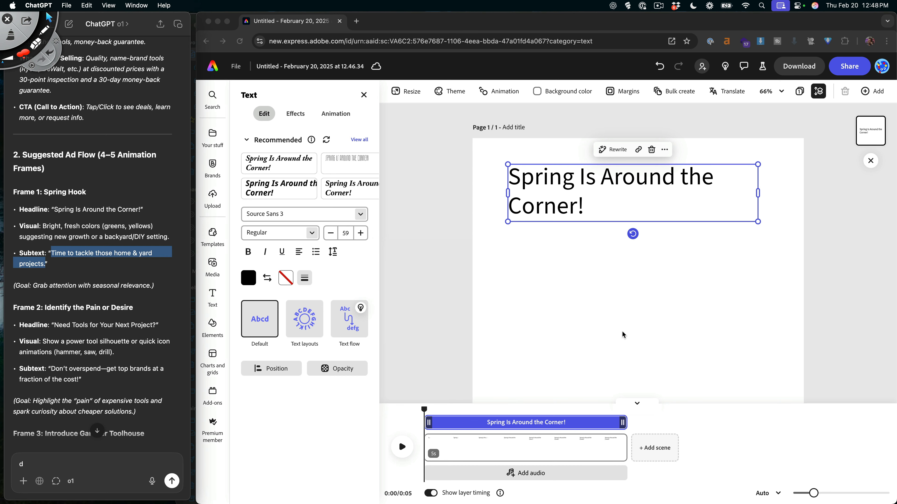
pyautogui.moveTo(563, 215); pyautogui.dragTo(545, 286)
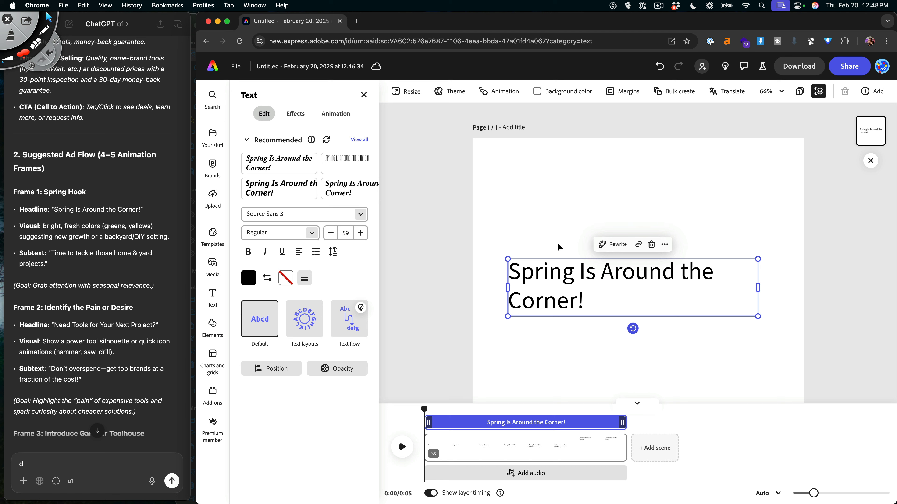
pyautogui.press('super+z')
pyautogui.moveTo(548, 208); pyautogui.dragTo(550, 310)
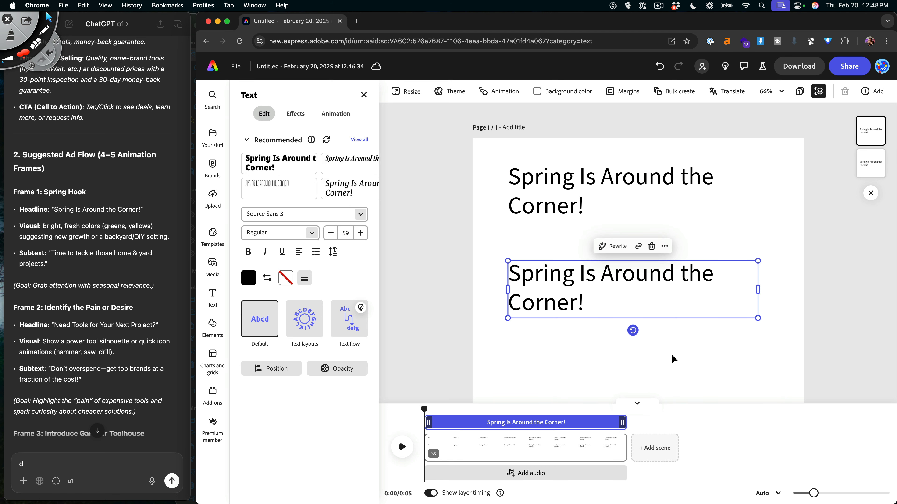
# - Replace the duplicated headline's text with the Frame 1 subtext from ChatGPT, "Time to tackle those home & yard projects."
pyautogui.doubleClick(551, 279)
pyautogui.click(550, 279)
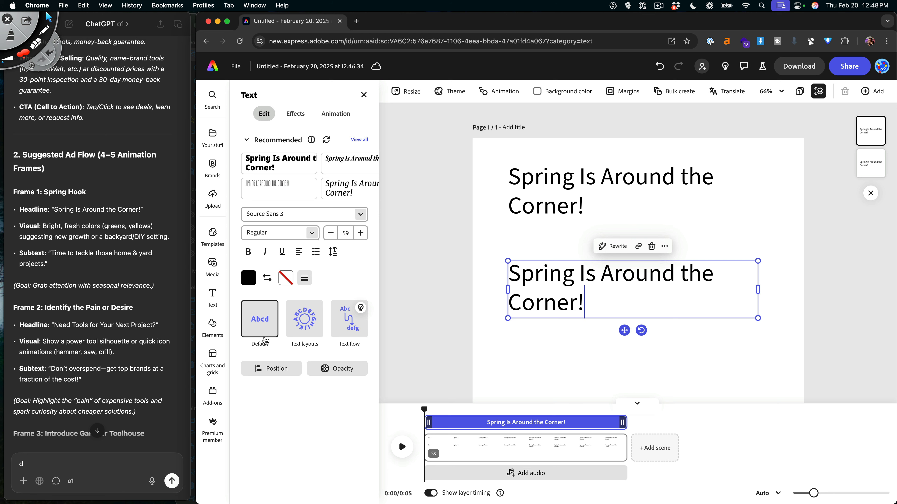
pyautogui.click(55, 253)
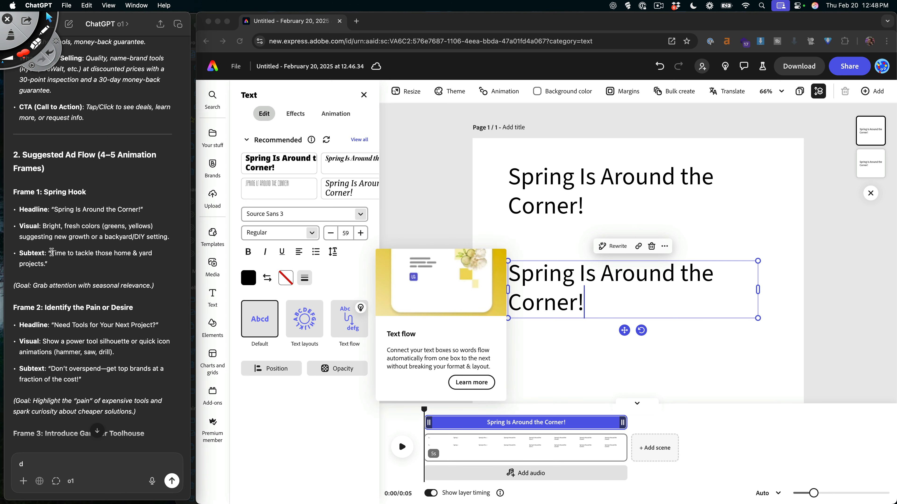
pyautogui.moveTo(52, 252); pyautogui.dragTo(43, 261)
pyautogui.doubleClick(522, 294)
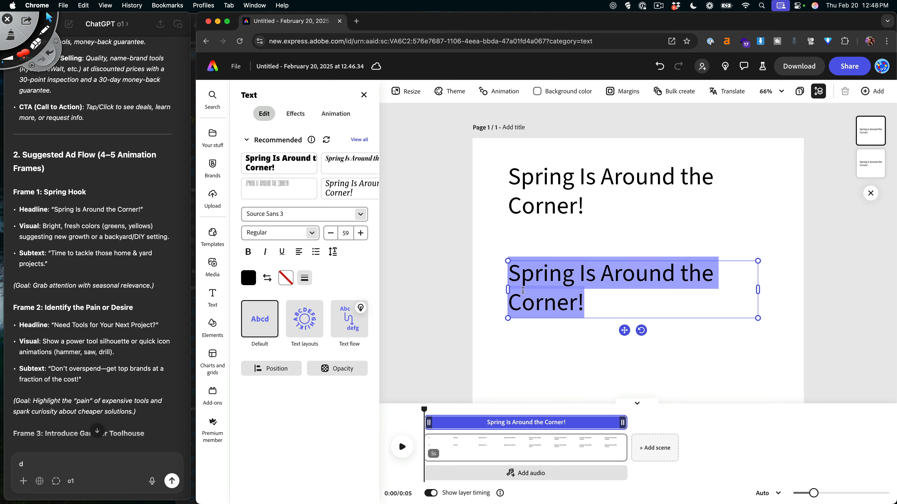
pyautogui.press('super+v')
pyautogui.click(526, 323)
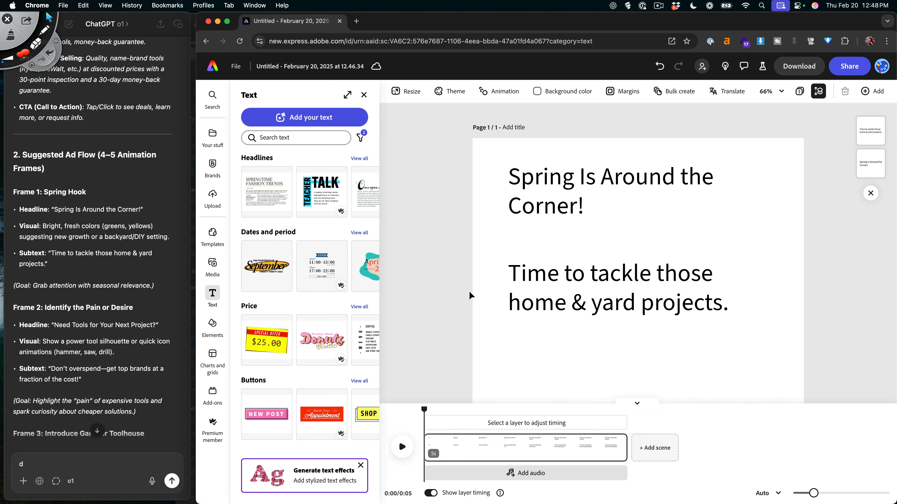
# - Move the "Time to tackle those home & yard projects." text lower on the page and scale it down to size 38
pyautogui.scroll(-3, 442, 274)
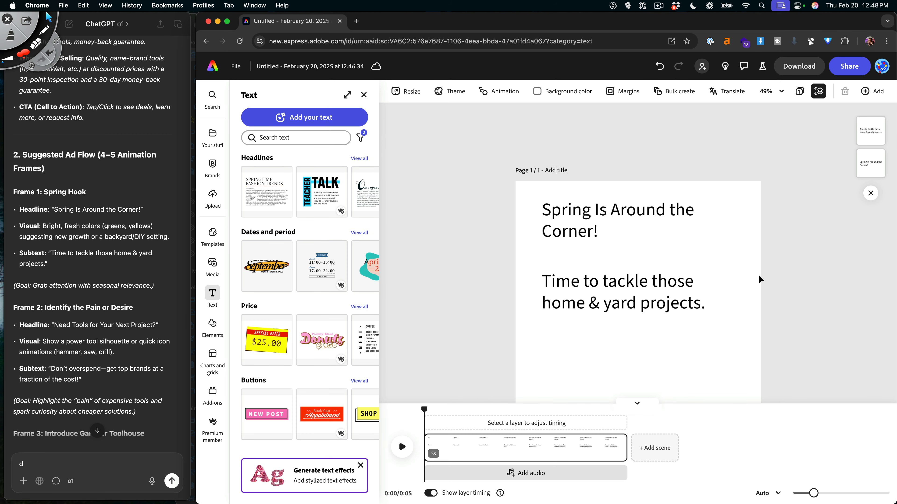
pyautogui.click(641, 290)
pyautogui.moveTo(641, 291); pyautogui.dragTo(635, 328)
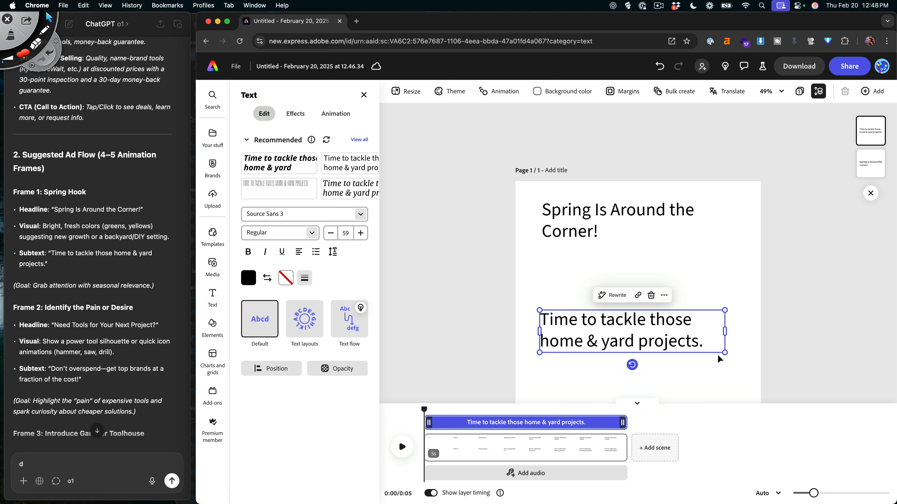
pyautogui.moveTo(725, 352); pyautogui.dragTo(643, 355)
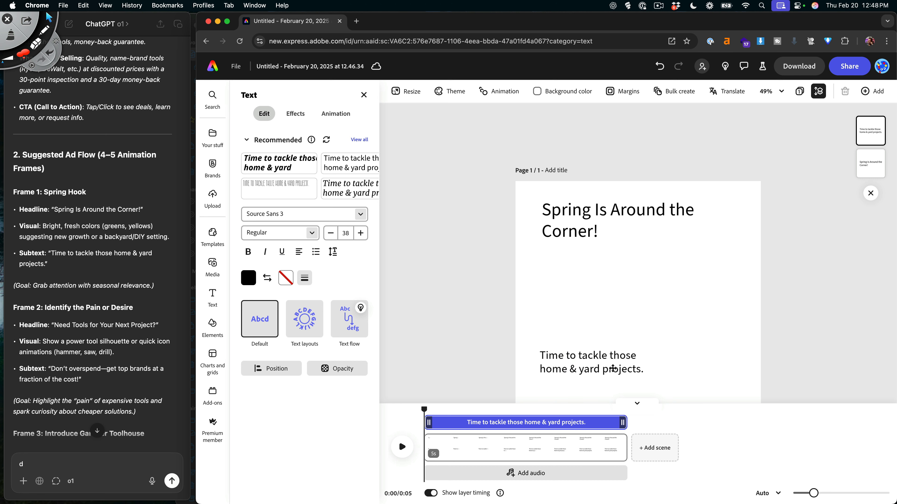
# - Scale the headline up to about size 89 and position it near the page's upper-left corner
pyautogui.click(581, 235)
pyautogui.moveTo(726, 225); pyautogui.dragTo(739, 265)
pyautogui.click(715, 289)
pyautogui.moveTo(576, 218); pyautogui.dragTo(566, 212)
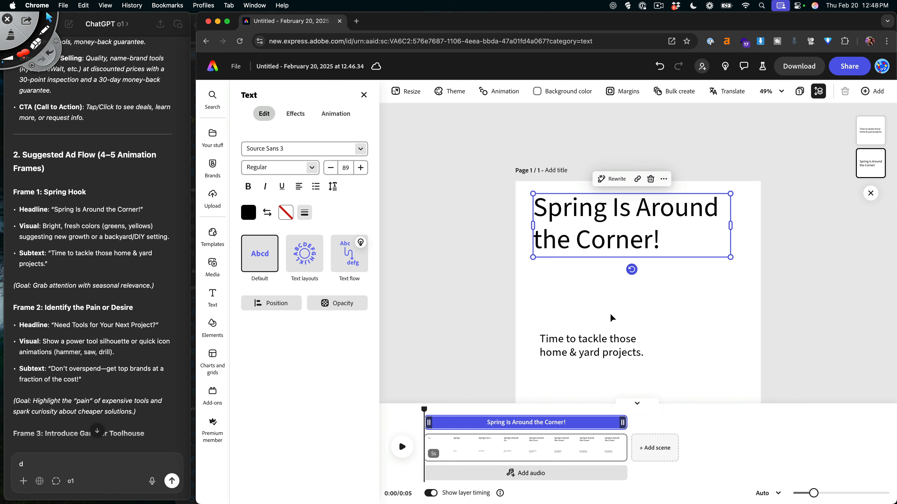
# - Move the subtext slightly lower beneath the headline and deselect it
pyautogui.click(612, 315)
pyautogui.moveTo(592, 346); pyautogui.dragTo(590, 359)
pyautogui.click(456, 220)
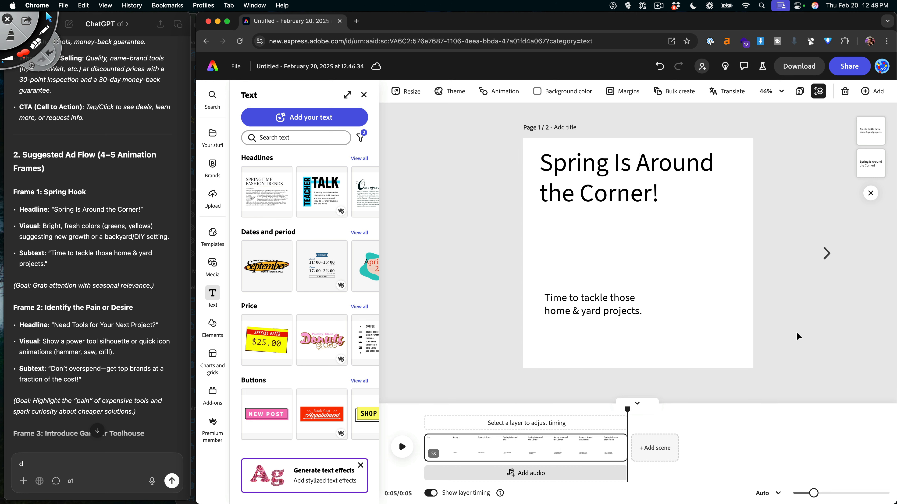
# - Add the "September" date text design to the blank second page and return to the first page
pyautogui.click(828, 258)
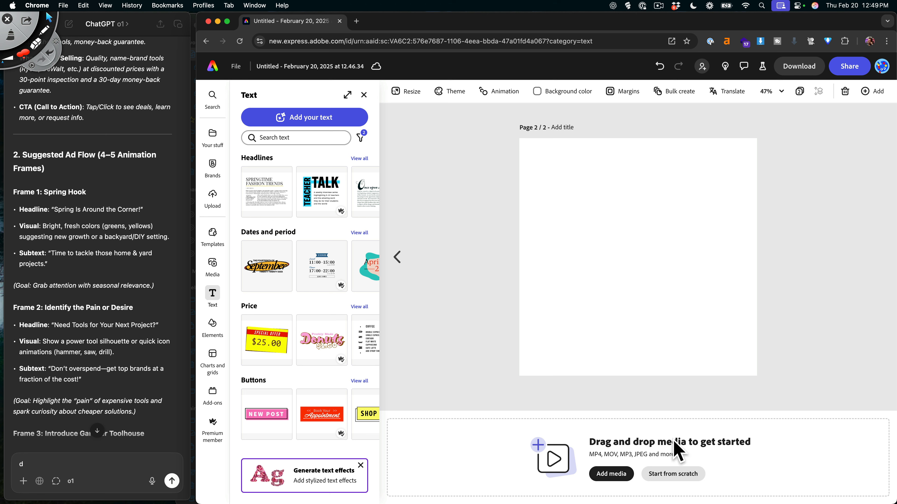
pyautogui.click(266, 266)
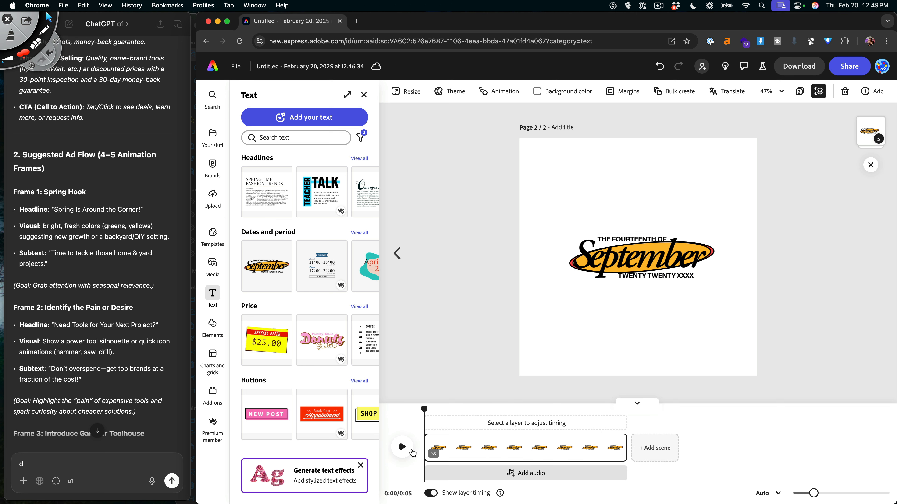
pyautogui.click(399, 252)
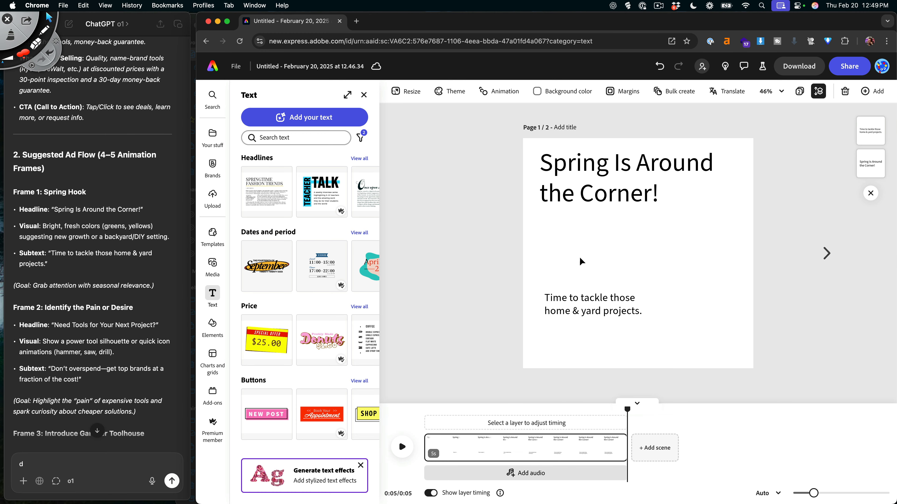
# - Add a blank second scene and copy the Frame 2 headline "Need Tools for Your Next Project?" from ChatGPT's ad flow
pyautogui.click(576, 202)
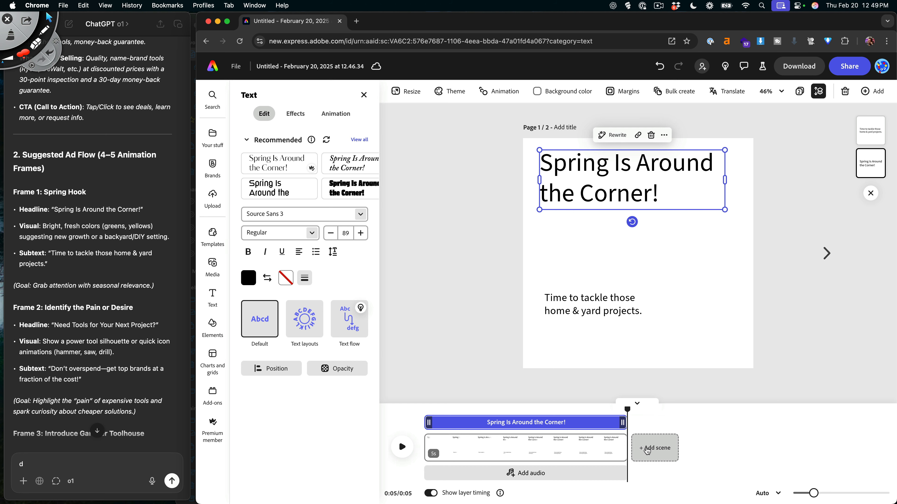
pyautogui.click(647, 452)
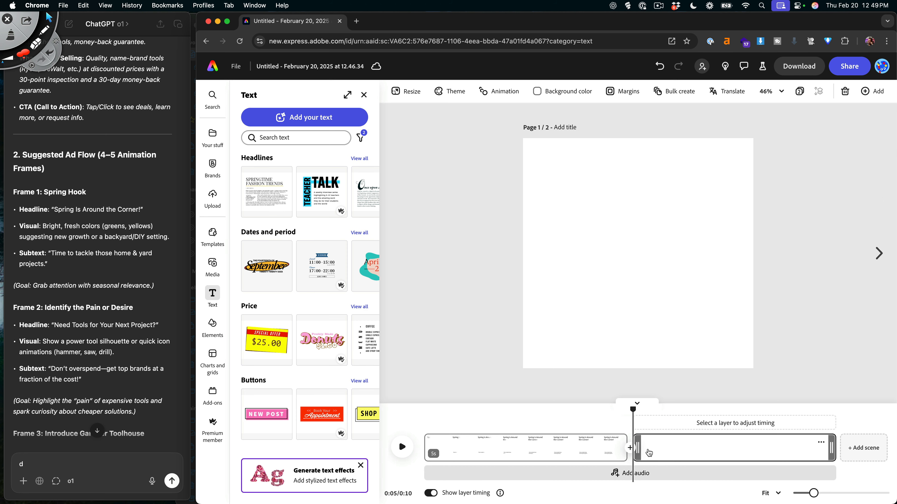
pyautogui.click(59, 243)
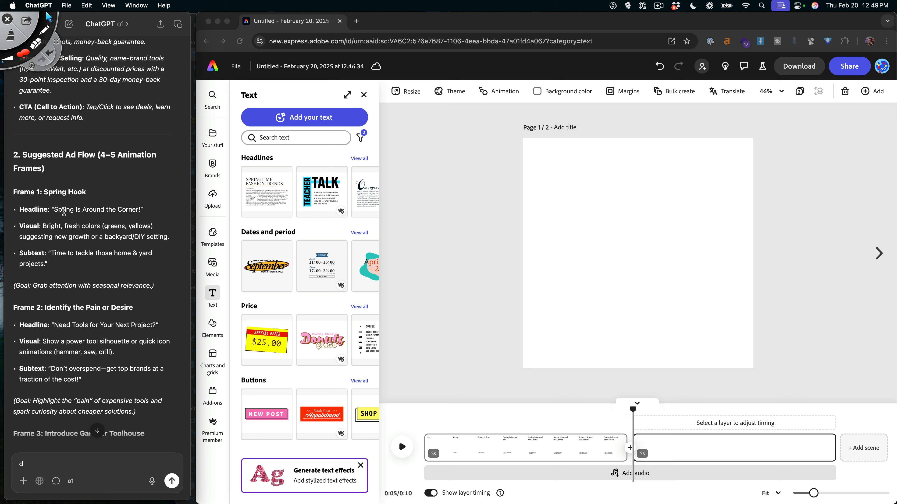
pyautogui.scroll(-2, 58, 304)
pyautogui.moveTo(54, 312); pyautogui.dragTo(152, 312)
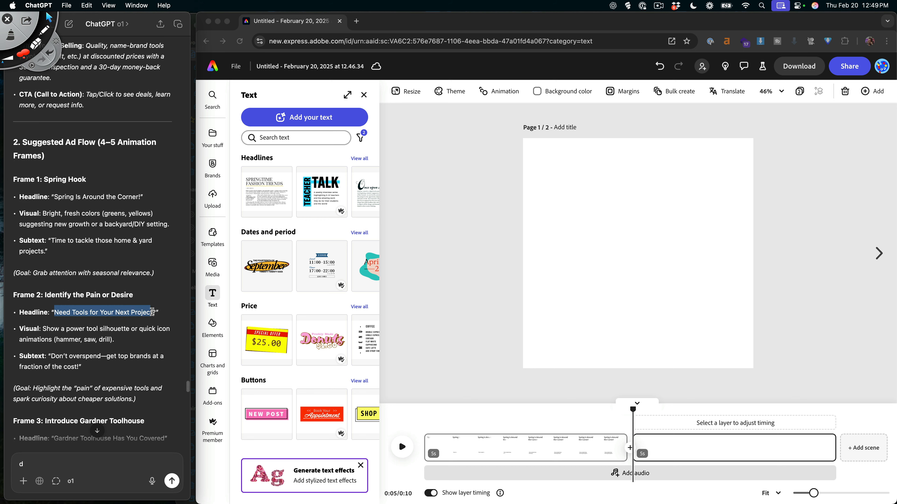
# - Add the headline text "Need Tools for Your Next Project?" to the second scene and place it near the page's upper-left corner
pyautogui.click(485, 272)
pyautogui.click(304, 117)
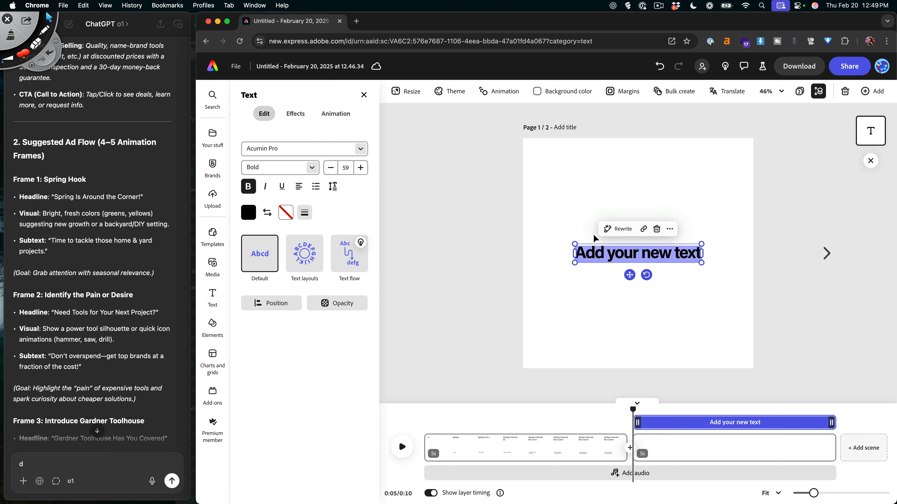
pyautogui.write('Need Tools for Your Next Project?')
pyautogui.moveTo(608, 262); pyautogui.dragTo(573, 173)
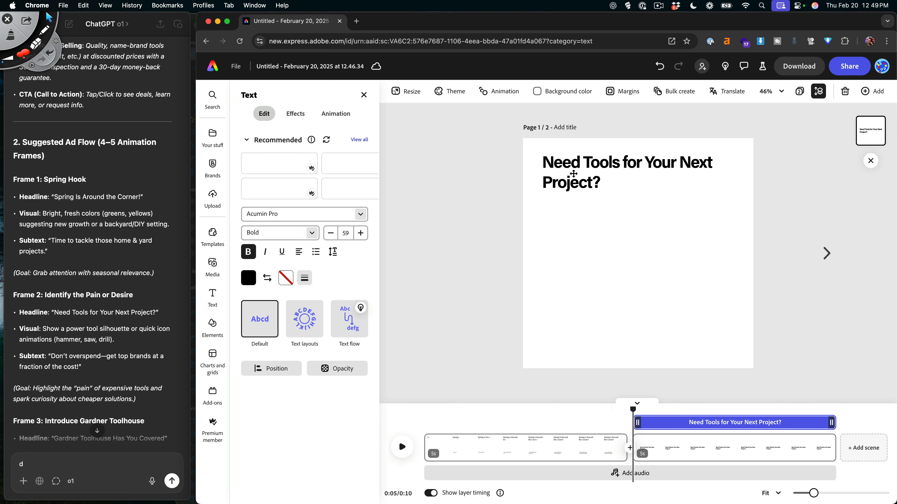
# - Duplicate the headline lower on the page, replace its text with Frame 2's "Don’t overspend—get top brands at a fraction of the cost!" and scale it to size 40
pyautogui.click(69, 340)
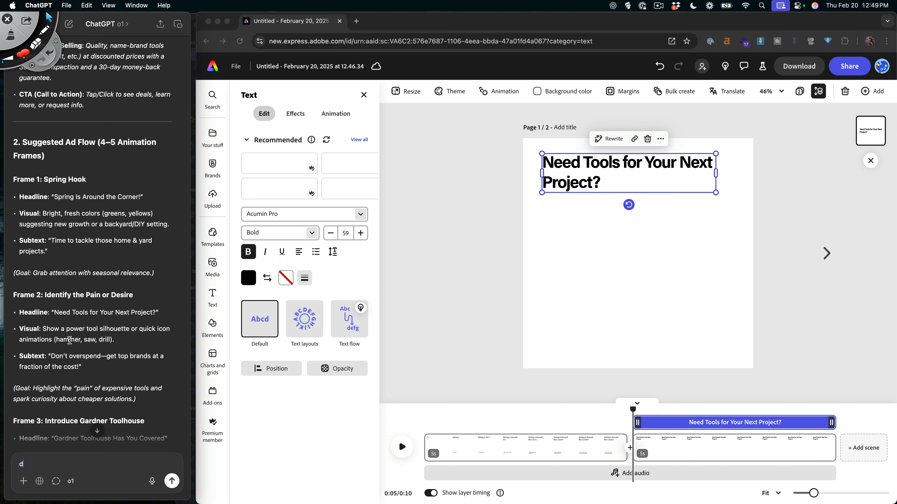
pyautogui.moveTo(54, 356); pyautogui.dragTo(77, 370)
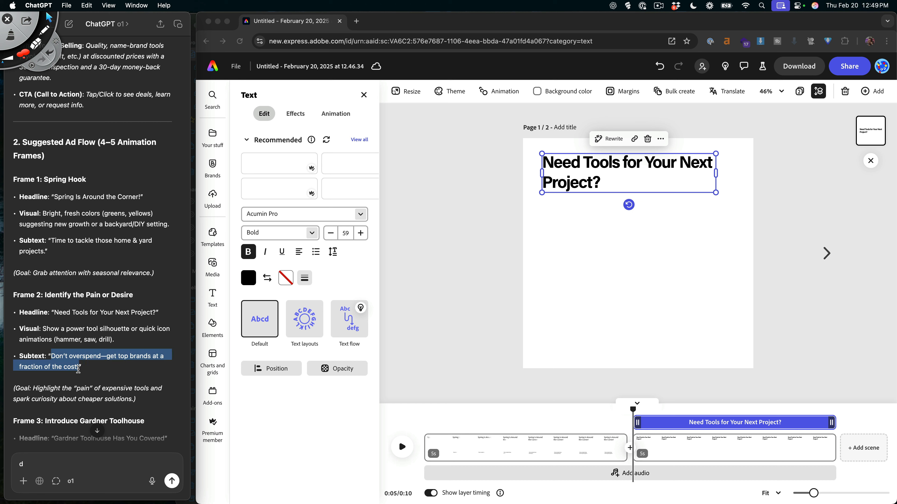
pyautogui.click(586, 276)
pyautogui.moveTo(571, 191); pyautogui.dragTo(569, 288)
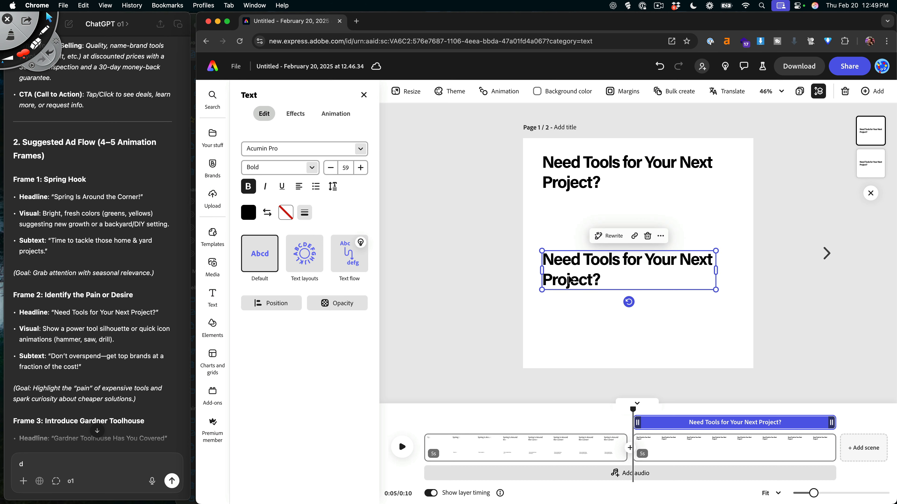
pyautogui.doubleClick(569, 275)
pyautogui.press('super+a')
pyautogui.write('Don’t overspend—get top brands at a fraction of the cost!')
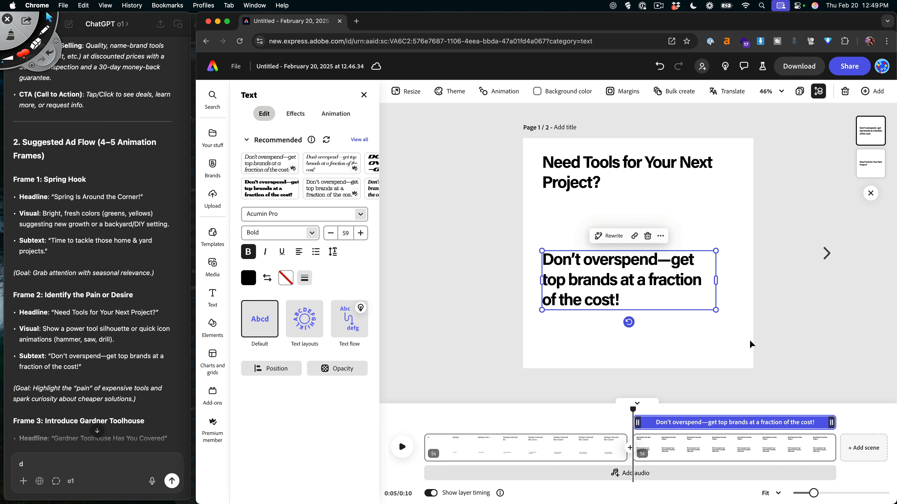
pyautogui.moveTo(715, 311); pyautogui.dragTo(660, 317)
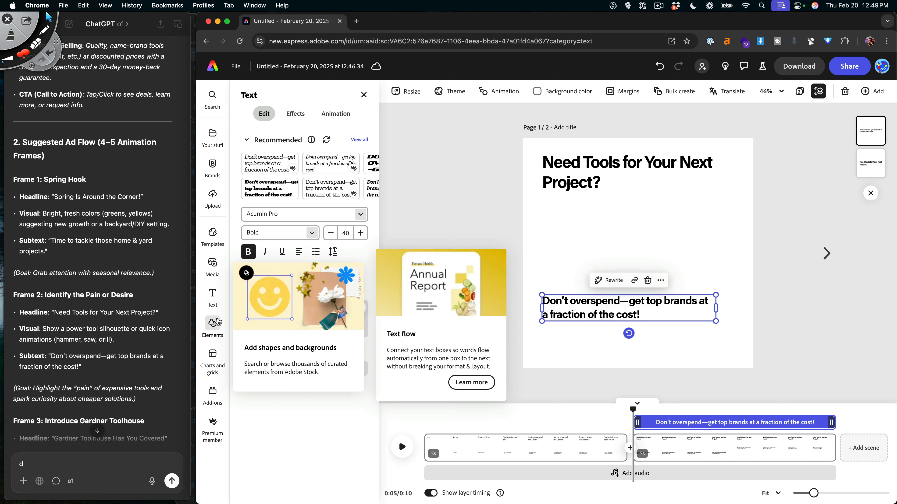
# - Add a black ellipse shape beneath the headline's left end and move the subtext slightly lower
pyautogui.click(215, 322)
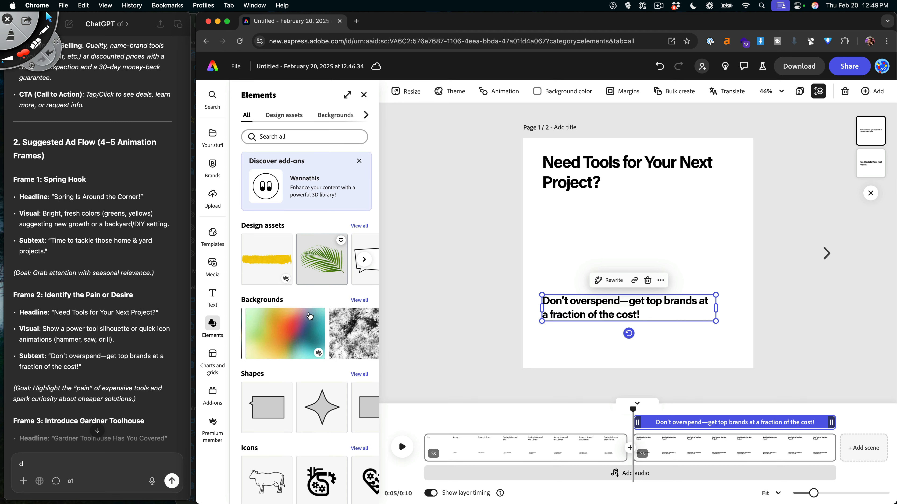
pyautogui.scroll(-1, 311, 318)
pyautogui.click(359, 354)
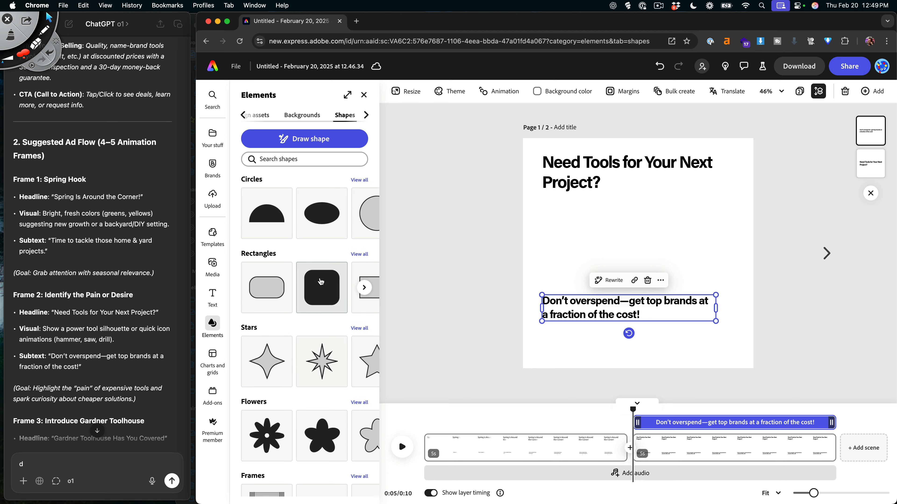
pyautogui.click(318, 213)
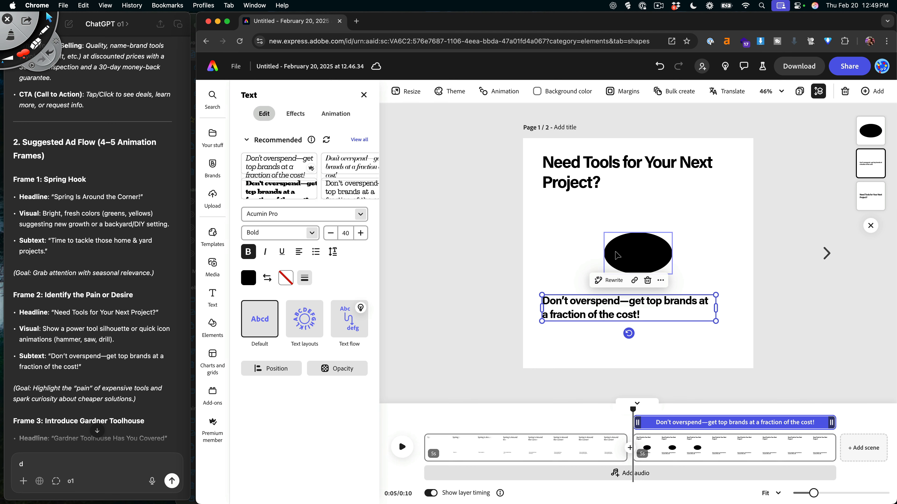
pyautogui.moveTo(615, 252); pyautogui.dragTo(553, 226)
pyautogui.moveTo(579, 309); pyautogui.dragTo(579, 325)
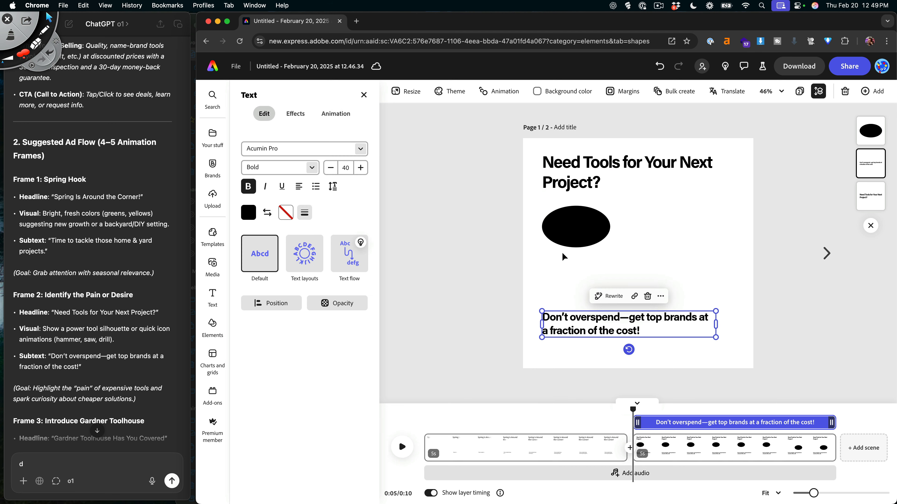
# - Stretch the ellipse taller into a rounder shape and duplicate it to make three placeholders between the headline and subtext
pyautogui.moveTo(570, 217)
pyautogui.mouseDown()
pyautogui.moveTo(564, 231)
pyautogui.moveTo(572, 222)
pyautogui.mouseUp()
pyautogui.moveTo(577, 253)
pyautogui.mouseDown()
pyautogui.moveTo(576, 273)
pyautogui.moveTo(648, 225)
pyautogui.moveTo(709, 273)
pyautogui.moveTo(584, 250)
pyautogui.moveTo(577, 257)
pyautogui.mouseUp()
pyautogui.moveTo(648, 231); pyautogui.dragTo(640, 231)
pyautogui.click(707, 269)
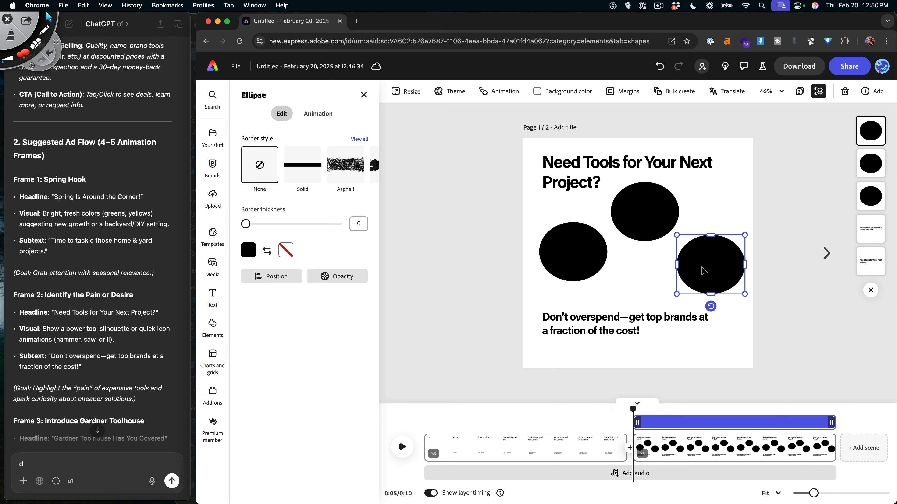
# - Arrange the three black ellipses in a triangle, one centred above and two level below, and deselect them
pyautogui.moveTo(712, 264); pyautogui.dragTo(704, 261)
pyautogui.moveTo(581, 252); pyautogui.dragTo(584, 257)
pyautogui.moveTo(638, 226)
pyautogui.mouseDown()
pyautogui.moveTo(635, 234)
pyautogui.moveTo(632, 222)
pyautogui.mouseUp()
pyautogui.click(636, 271)
pyautogui.moveTo(570, 253); pyautogui.dragTo(566, 259)
pyautogui.click(621, 271)
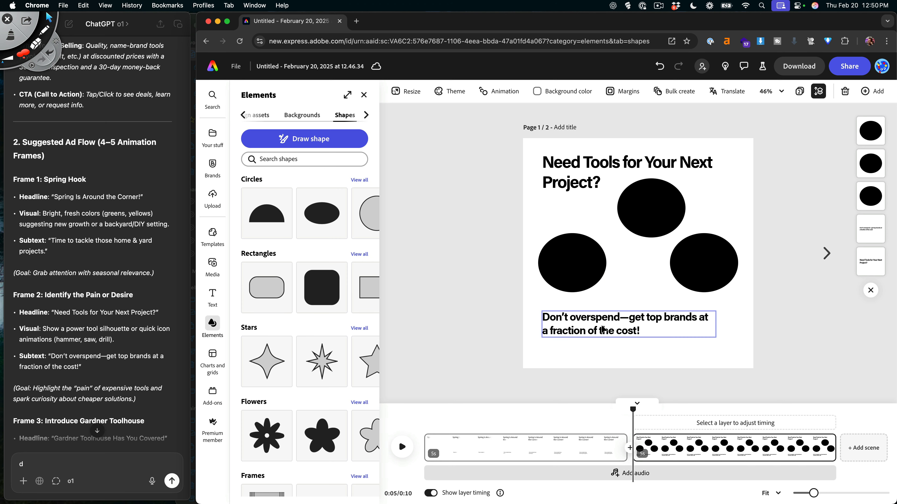
# - Scale the subtext down slightly and shift the three ellipses lower to clear space beneath the headline
pyautogui.click(706, 342)
pyautogui.moveTo(707, 342); pyautogui.dragTo(637, 340)
pyautogui.moveTo(571, 270); pyautogui.dragTo(568, 282)
pyautogui.moveTo(636, 219); pyautogui.dragTo(637, 226)
pyautogui.moveTo(687, 274); pyautogui.dragTo(691, 286)
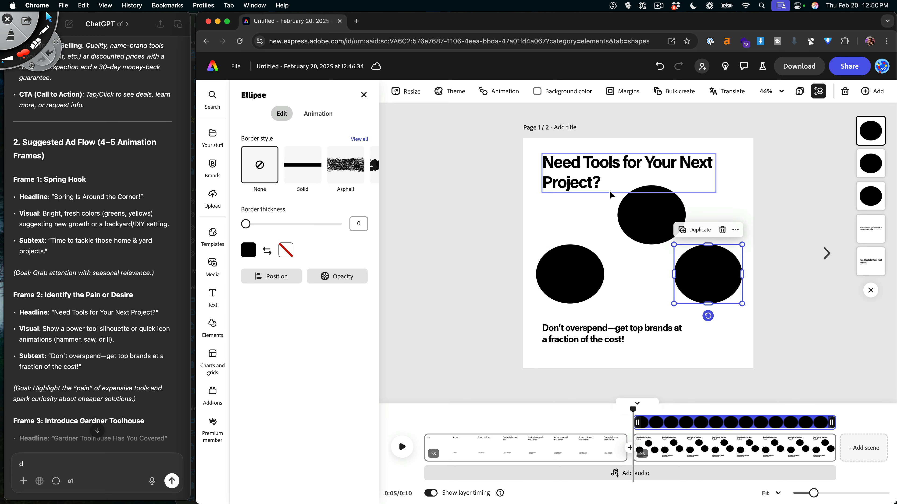
# - Review the Frame 3 headline, bullet points and visual suggestions in ChatGPT's ad flow
pyautogui.click(508, 317)
pyautogui.click(70, 294)
pyautogui.scroll(-2, 71, 294)
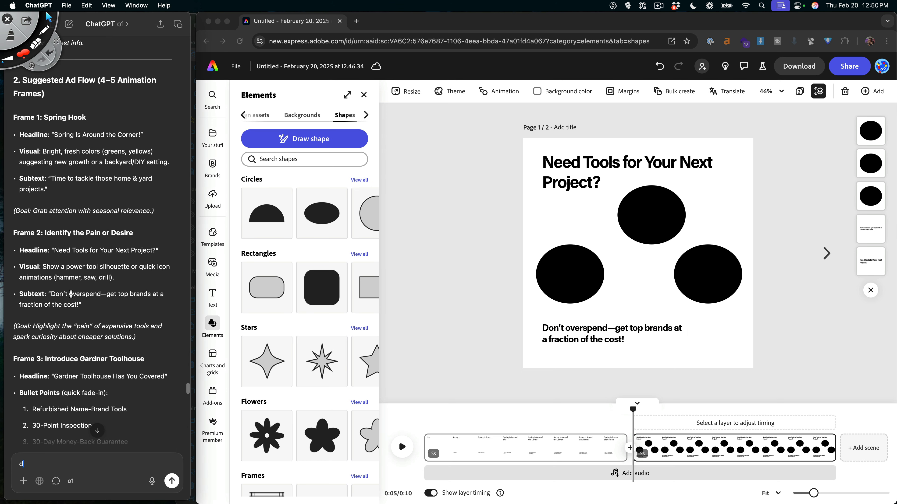
pyautogui.scroll(-2, 65, 304)
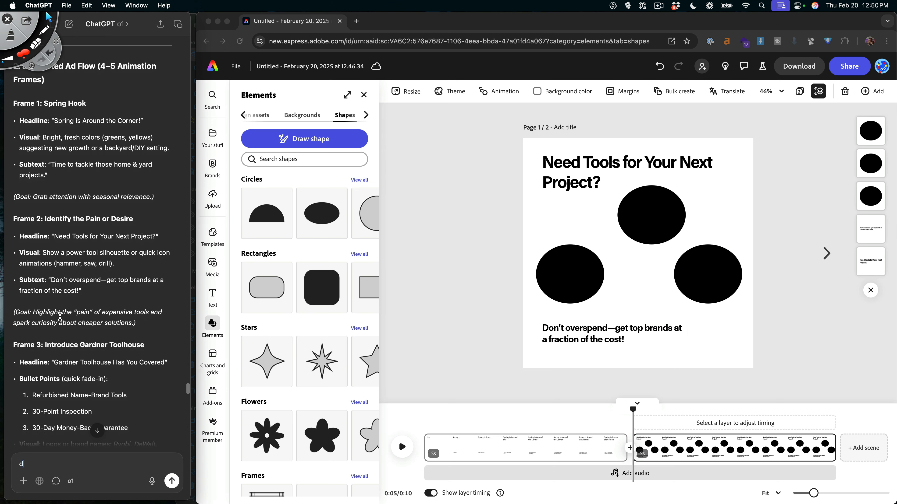
pyautogui.scroll(-1, 60, 286)
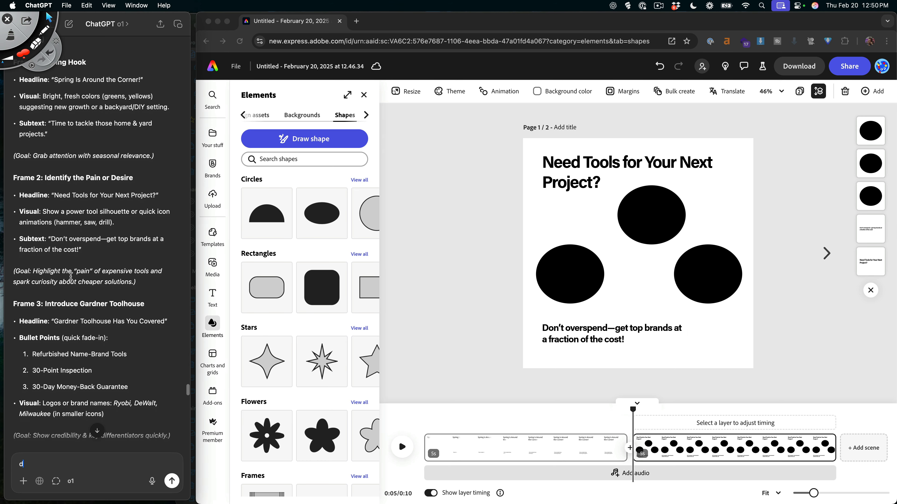
pyautogui.scroll(-3, 106, 275)
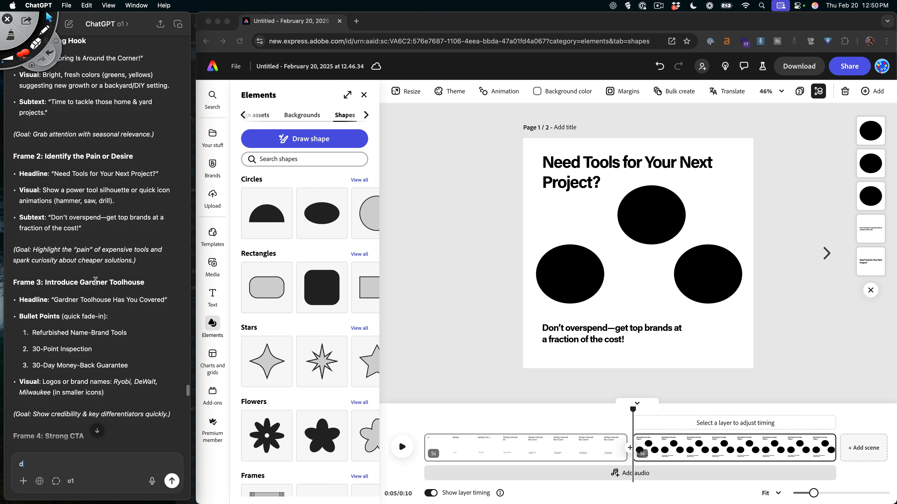
pyautogui.scroll(-1, 88, 261)
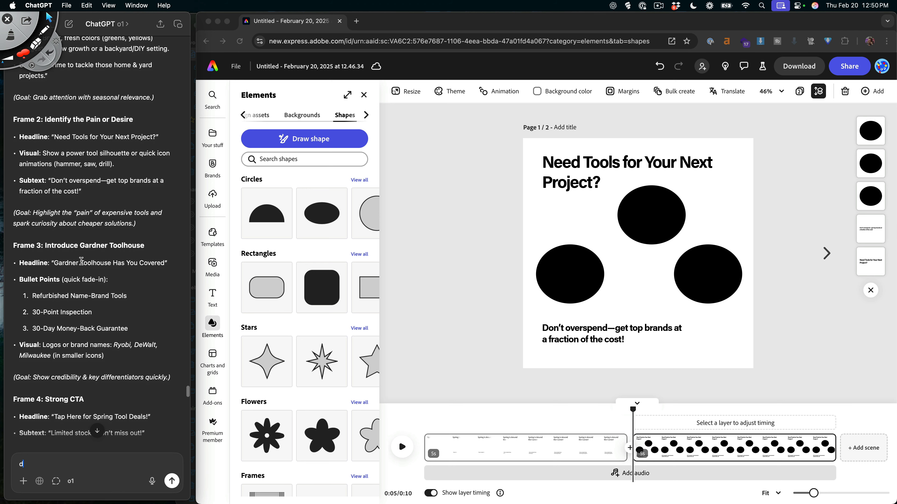
# - Add a third scene with the headline text "Gardner Toolhouse has you Covered!" and place it near the page's upper-left corner
pyautogui.click(482, 291)
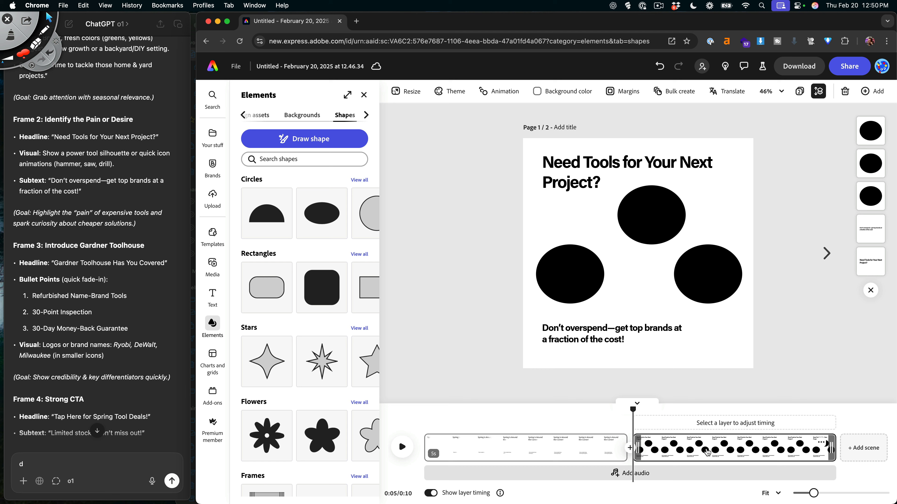
pyautogui.click(855, 454)
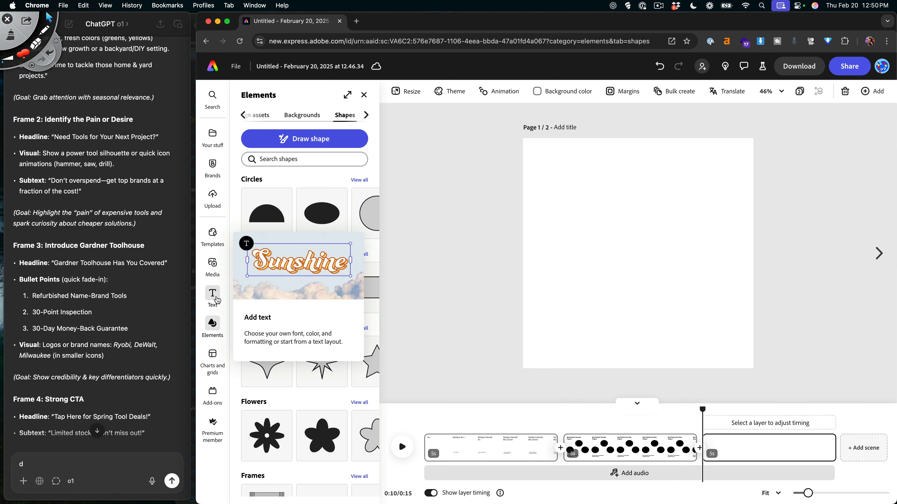
pyautogui.click(213, 295)
pyautogui.click(294, 120)
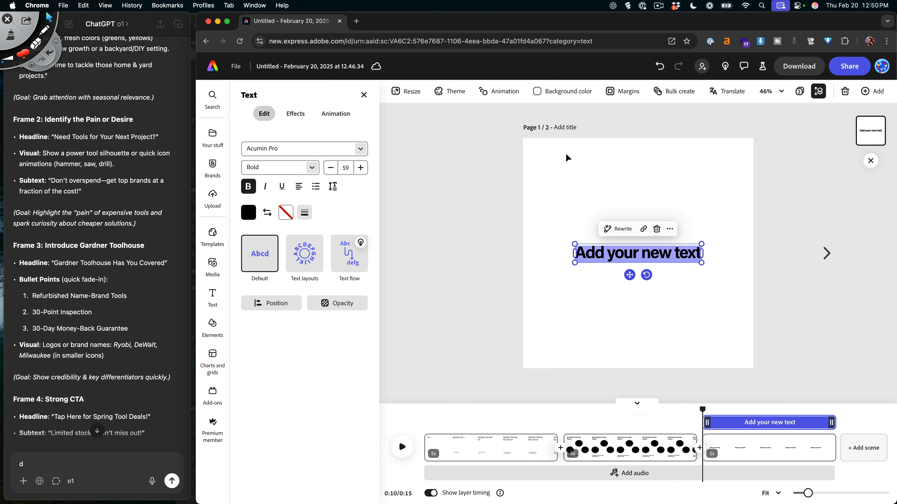
pyautogui.write('Gardner Toolhouse')
pyautogui.press('BackSpace')
pyautogui.press('BackSpace')
pyautogui.write('has. you Covered!')
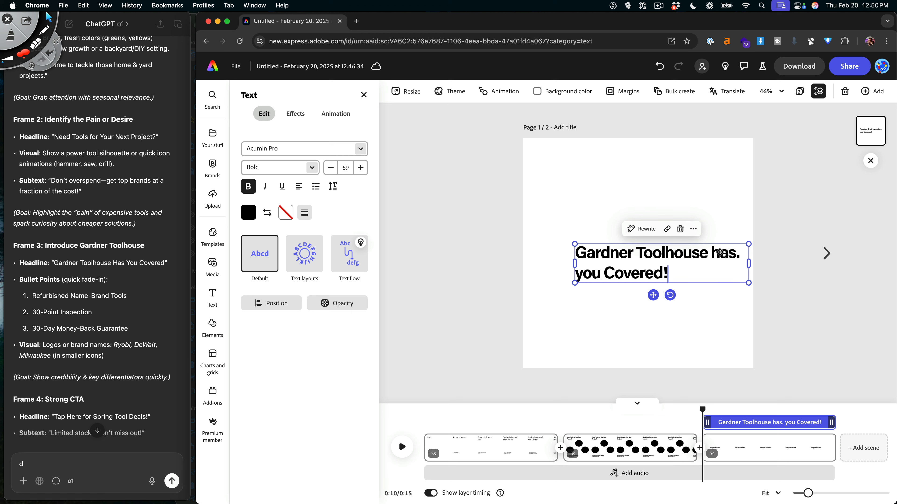
pyautogui.click(662, 193)
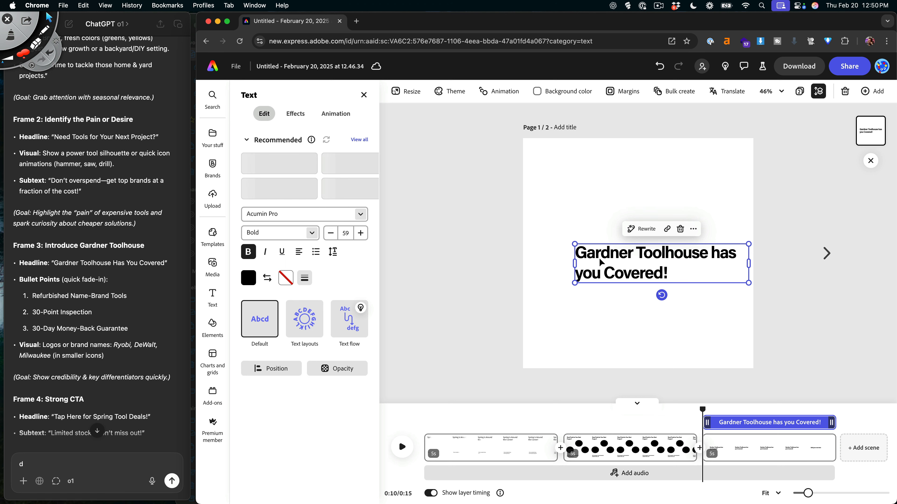
pyautogui.moveTo(601, 262); pyautogui.dragTo(566, 184)
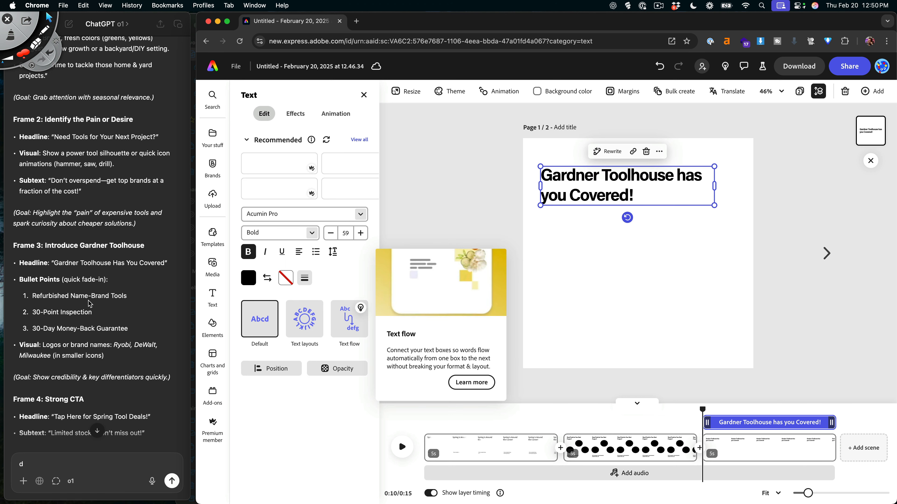
# - Using the Frame 3 bullet points as reference, duplicate the headline beneath itself and replace the copy's text with "Discounted Name Brand Tools"
pyautogui.click(59, 298)
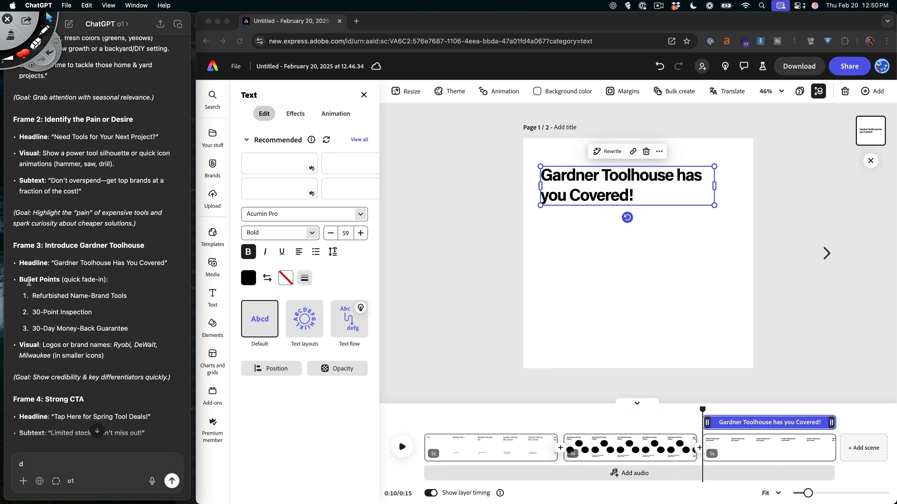
pyautogui.moveTo(34, 296)
pyautogui.mouseDown()
pyautogui.moveTo(137, 336)
pyautogui.moveTo(141, 328)
pyautogui.moveTo(37, 296)
pyautogui.mouseUp()
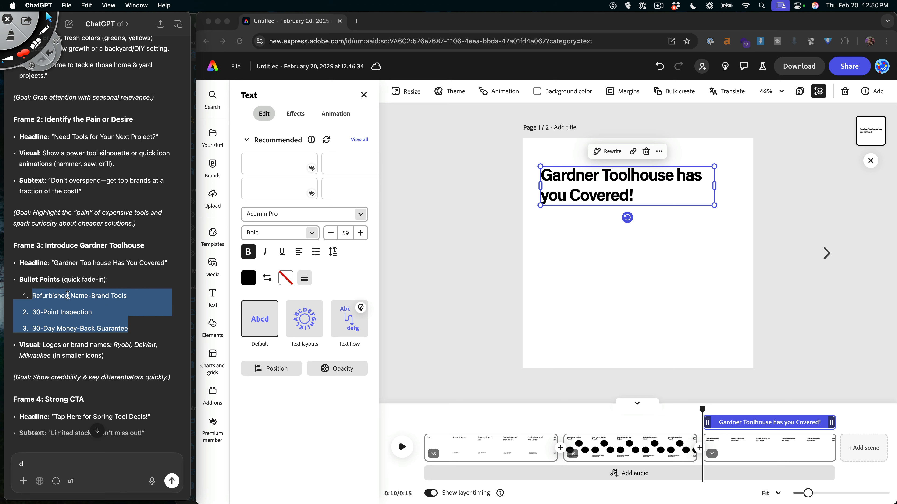
pyautogui.click(633, 299)
pyautogui.moveTo(575, 195); pyautogui.dragTo(576, 260)
pyautogui.doubleClick(576, 264)
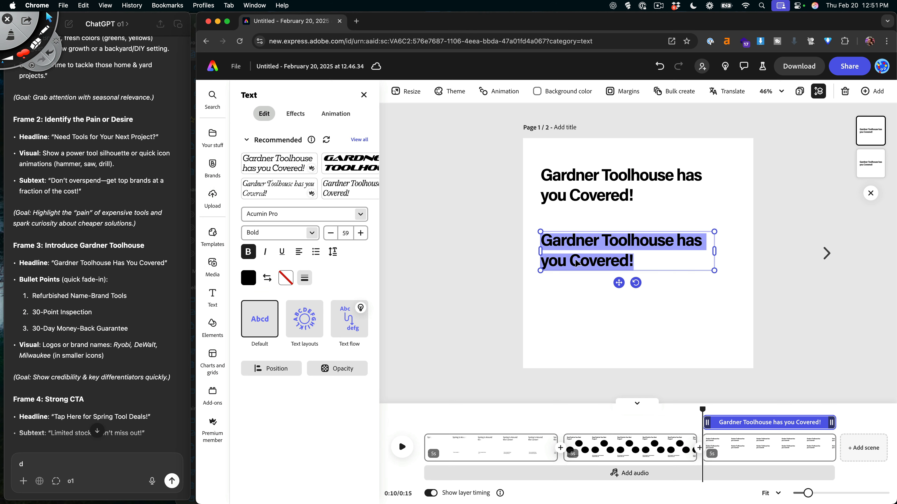
pyautogui.write('Discounted ')
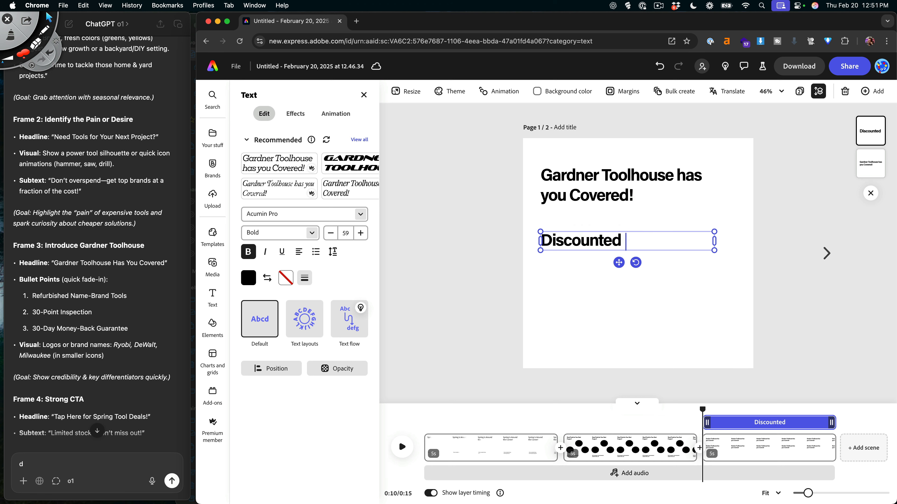
pyautogui.write('Name Brand Tools')
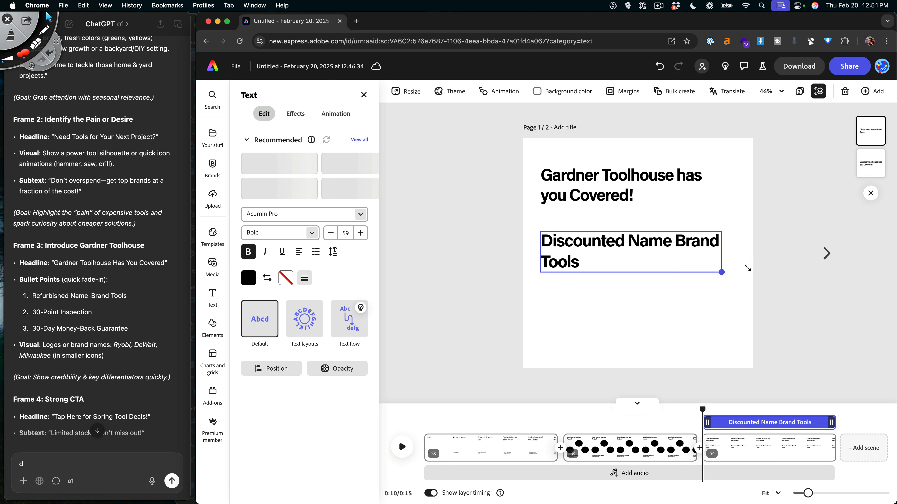
# - Scale the "Discounted Name Brand Tools" text down to size 25, duplicate it beside itself and change the copy to "30 Point Inspection"
pyautogui.moveTo(714, 271); pyautogui.dragTo(636, 272)
pyautogui.doubleClick(635, 271)
pyautogui.write('30 Point Inspection')
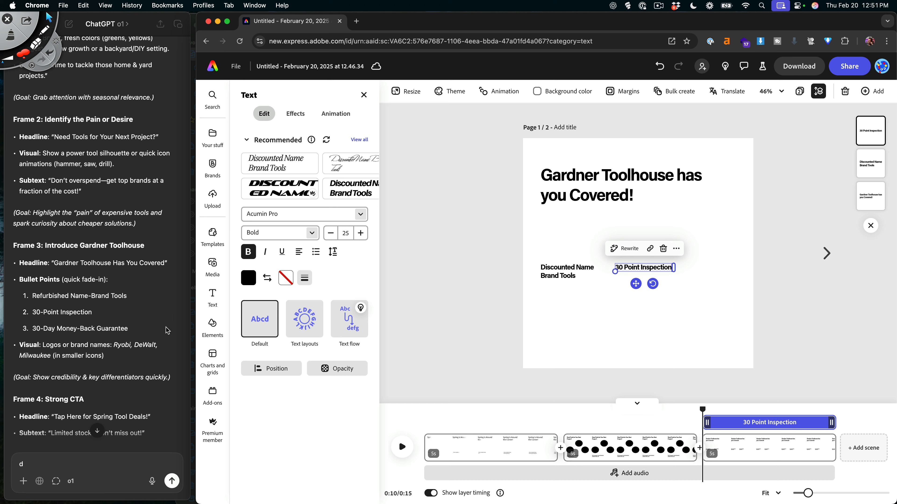
# - Duplicate the "30 Point Inspection" text beside itself and change the copy to "30 Day Money Back Guarantee"
pyautogui.click(628, 370)
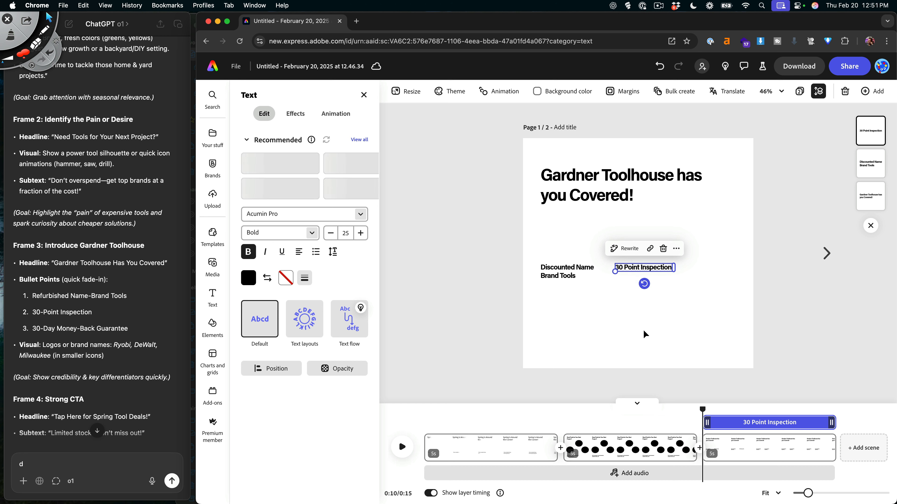
pyautogui.keyDown('alt'); pyautogui.moveTo(628, 266); pyautogui.dragTo(786, 277); pyautogui.keyUp('alt')
pyautogui.doubleClick(700, 269)
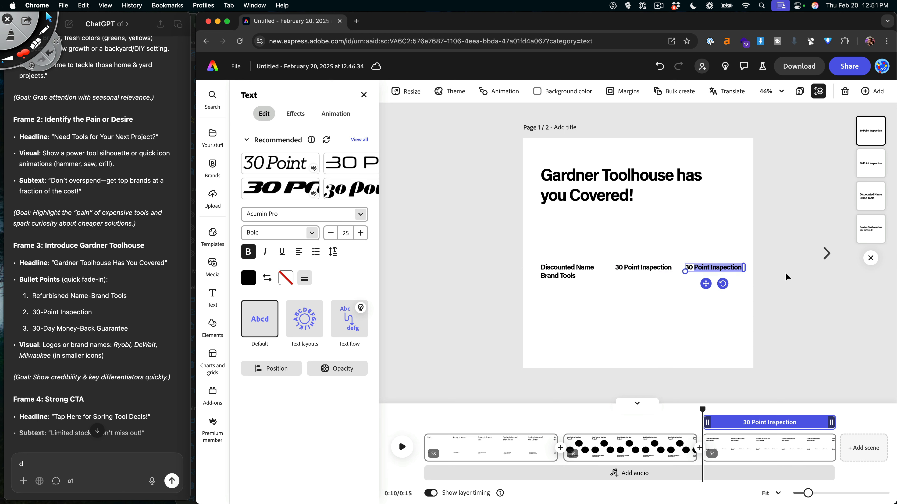
pyautogui.write('Day Money Back Guarantee')
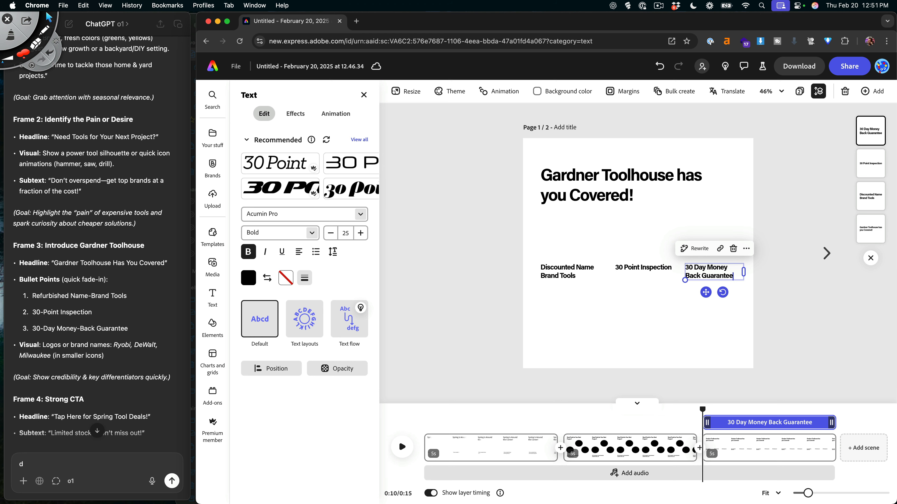
pyautogui.click(691, 314)
# - Center-align the text of the three bullet captions and move them together slightly lower on the page
pyautogui.moveTo(541, 321); pyautogui.dragTo(723, 249)
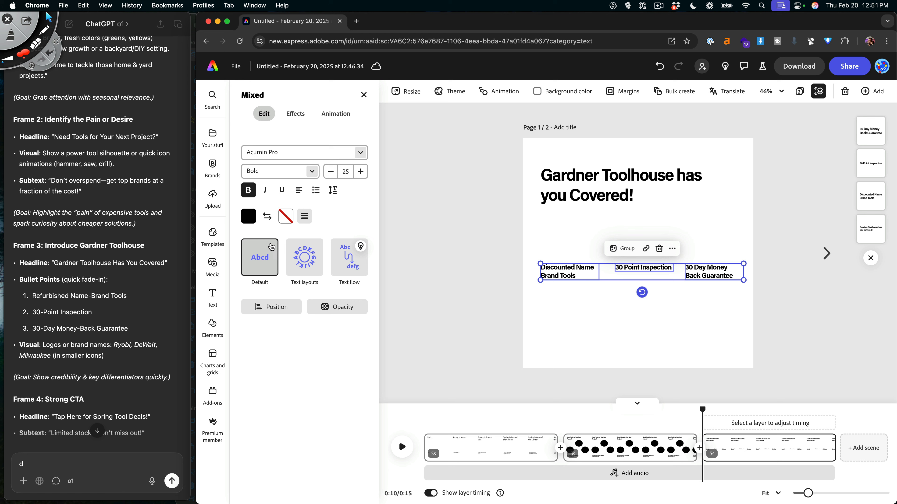
pyautogui.click(301, 192)
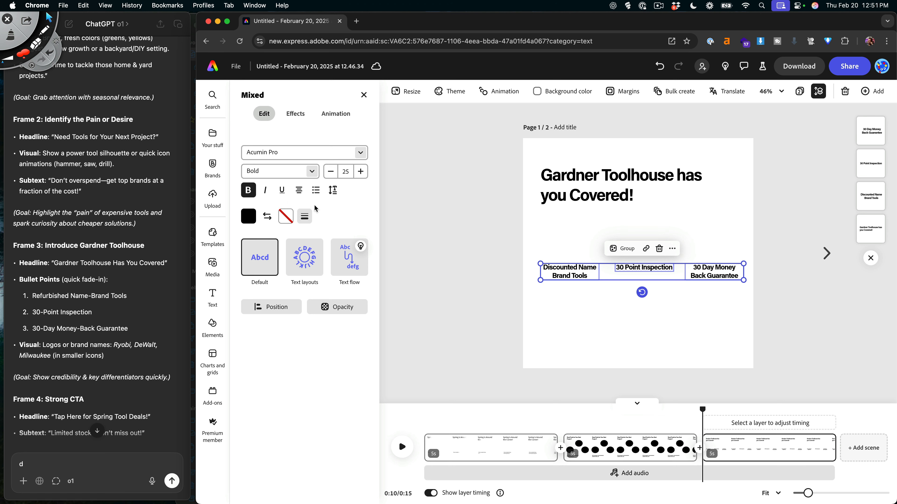
pyautogui.click(517, 299)
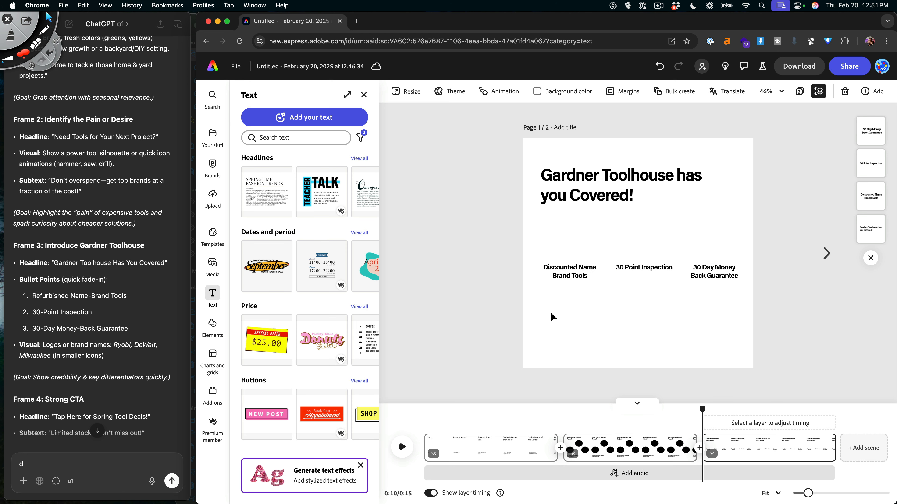
pyautogui.moveTo(551, 314); pyautogui.dragTo(729, 269)
pyautogui.moveTo(723, 272); pyautogui.dragTo(722, 285)
pyautogui.click(630, 247)
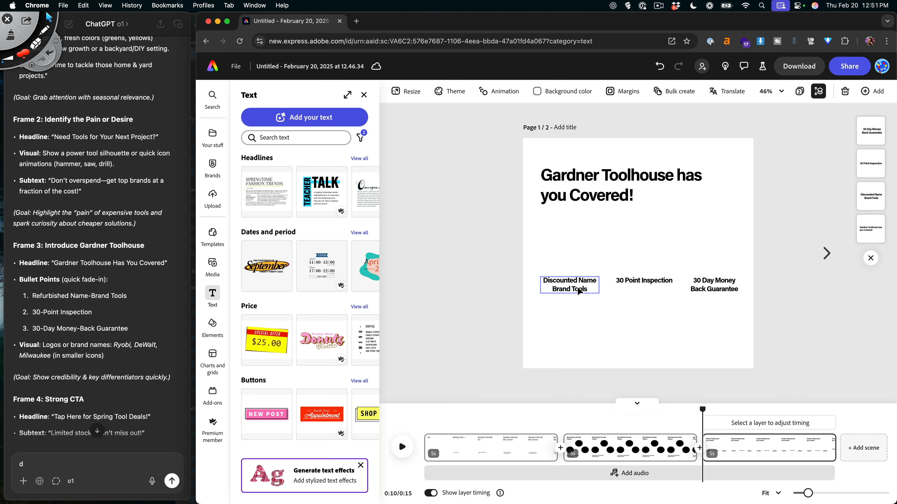
# - Search the design assets for "discount" graphics
pyautogui.click(213, 325)
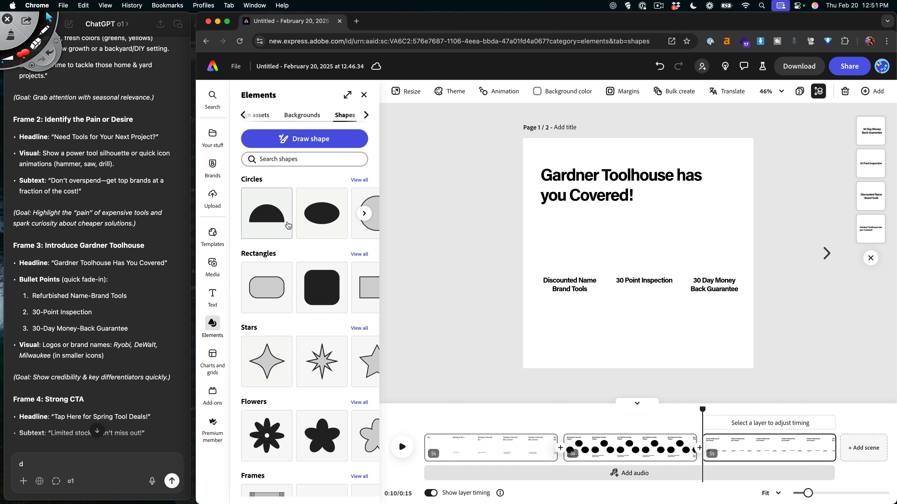
pyautogui.hscroll(-2, 300, 119)
pyautogui.click(283, 117)
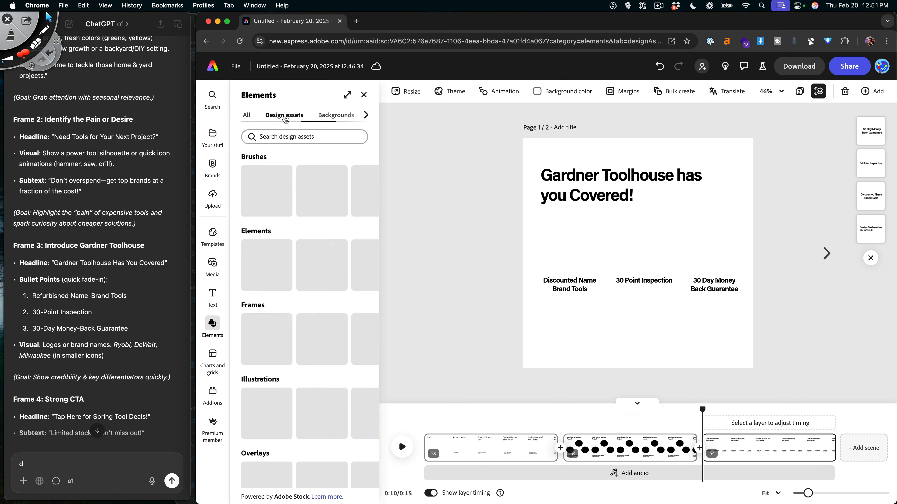
pyautogui.click(290, 136)
pyautogui.write('discount')
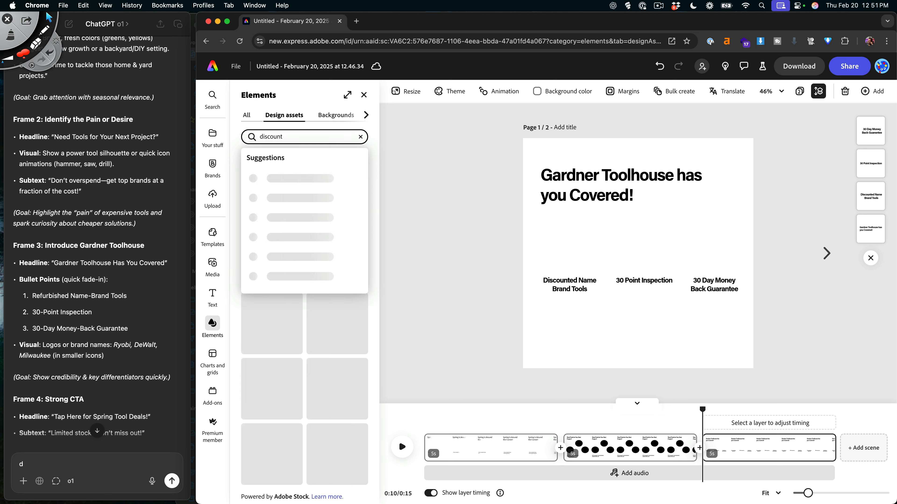
pyautogui.press('Return')
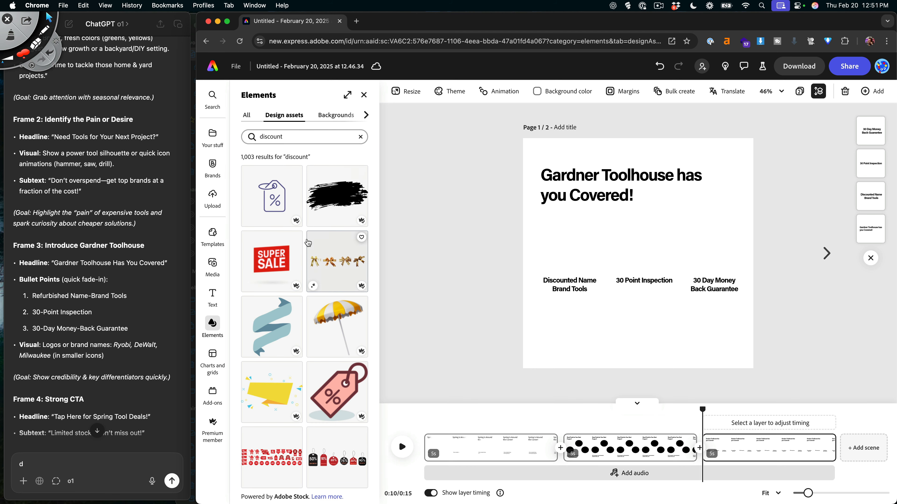
# - Add the black starburst with a percent sign and place it small, directly above the "Discounted Name Brand Tools" caption
pyautogui.scroll(-3, 322, 261)
pyautogui.scroll(-10, 321, 260)
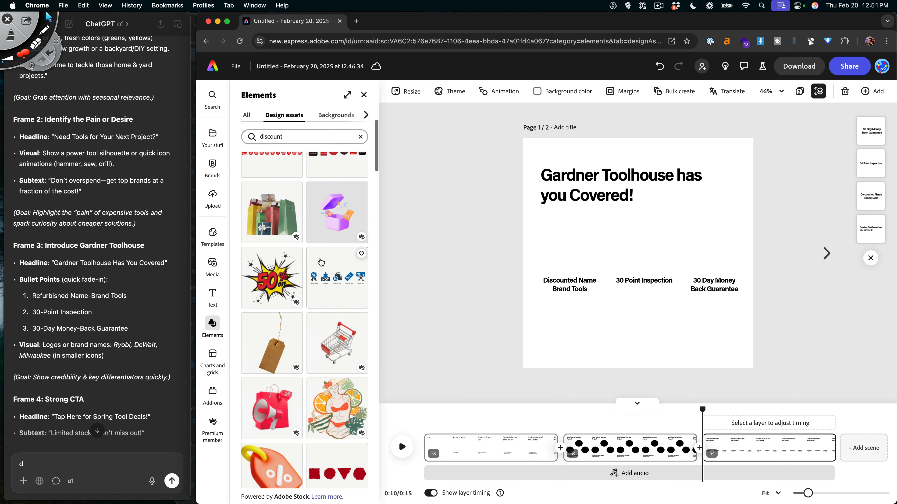
pyautogui.scroll(-5, 320, 273)
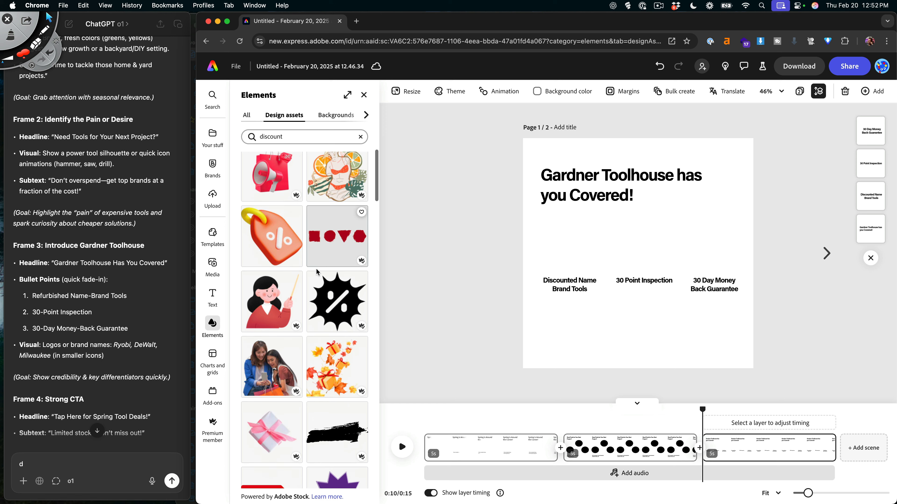
pyautogui.click(335, 279)
pyautogui.moveTo(661, 240); pyautogui.dragTo(573, 248)
pyautogui.click(610, 255)
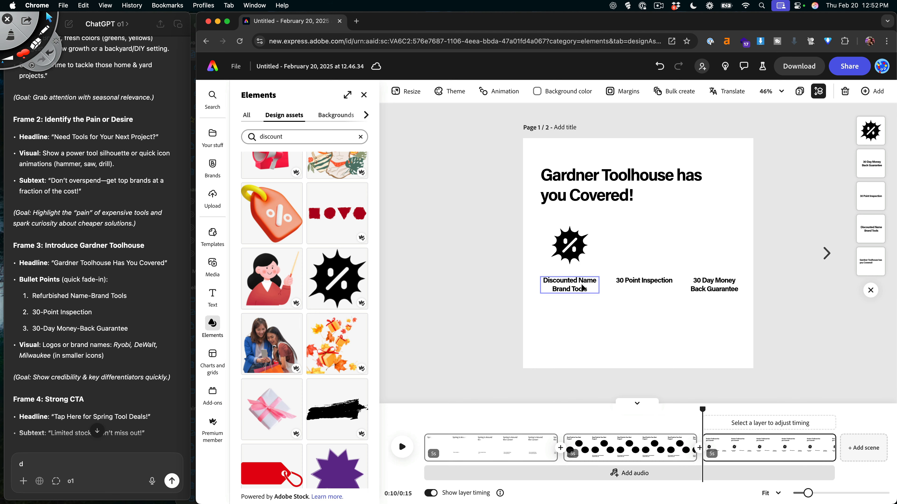
pyautogui.click(569, 259)
pyautogui.click(630, 247)
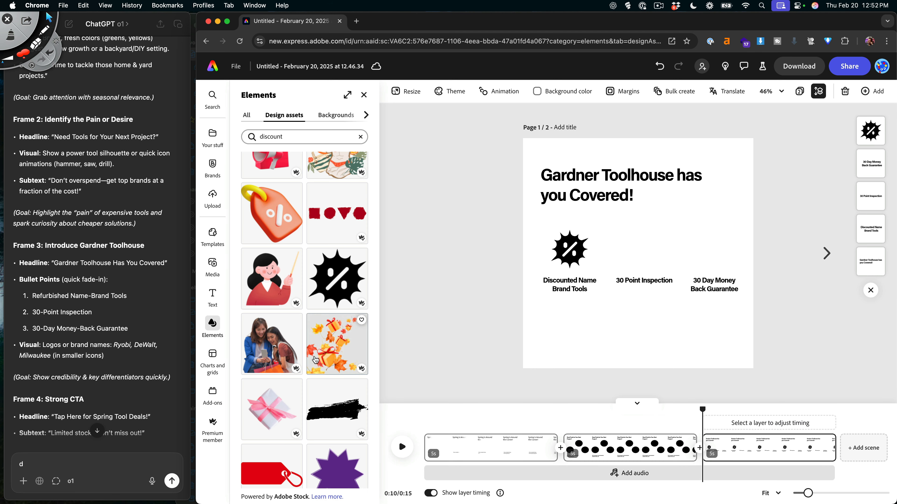
# - Search the design assets for "inspection" graphics
pyautogui.click(299, 138)
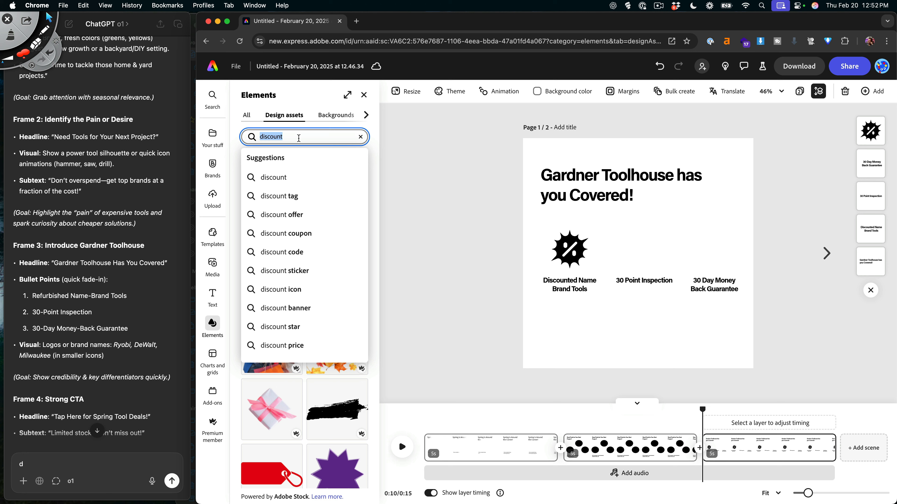
pyautogui.write('inspection')
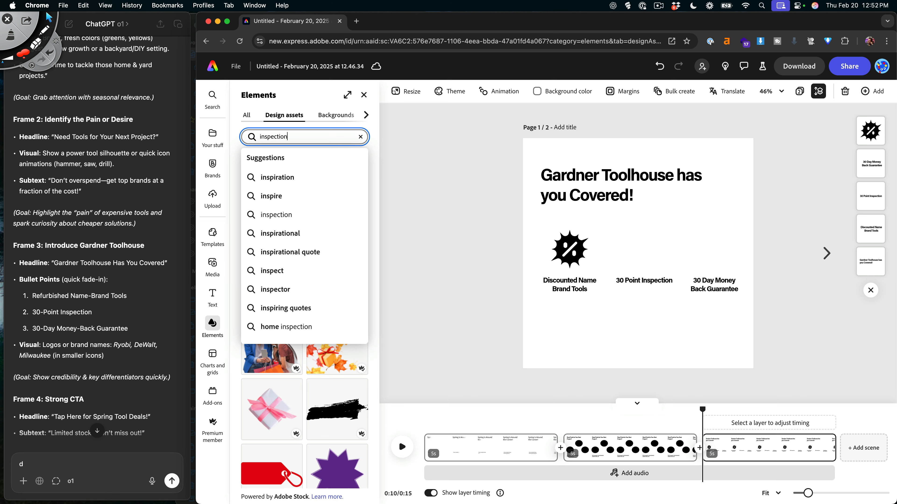
pyautogui.press('Return')
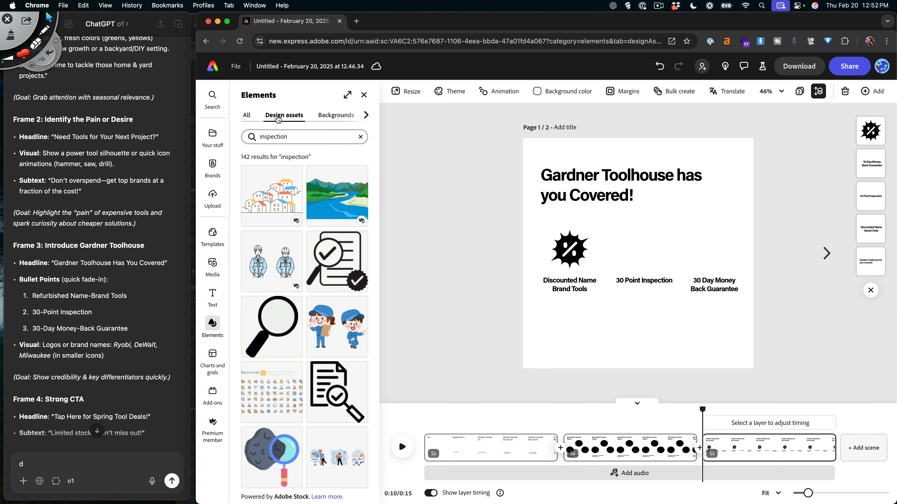
# - Add the green "Quality Control Approved" badge, scale it down to match the starburst and place it above the "30 Point Inspection" caption
pyautogui.hscroll(3, 278, 119)
pyautogui.scroll(-8, 321, 268)
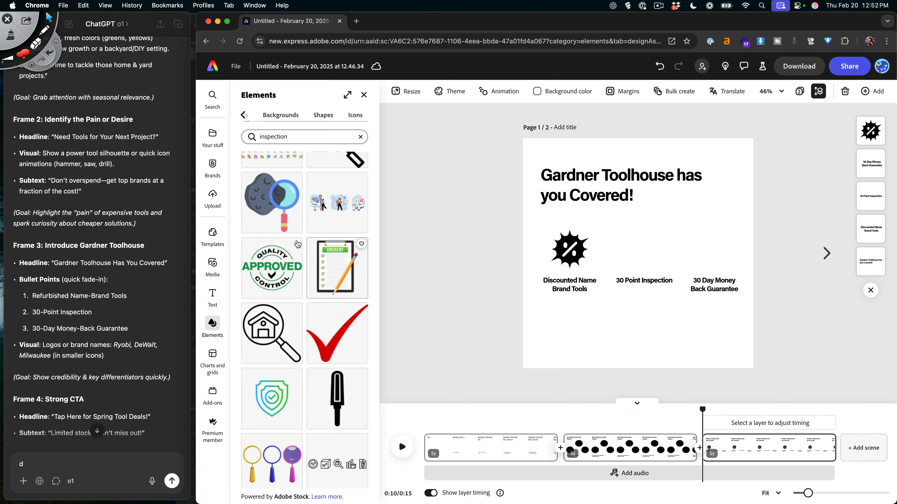
pyautogui.scroll(-6, 292, 258)
pyautogui.scroll(4, 291, 258)
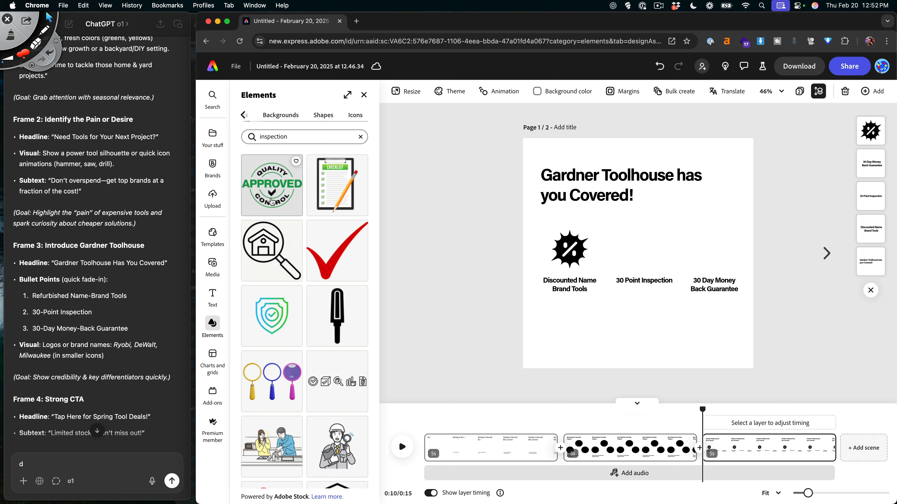
pyautogui.scroll(1, 270, 191)
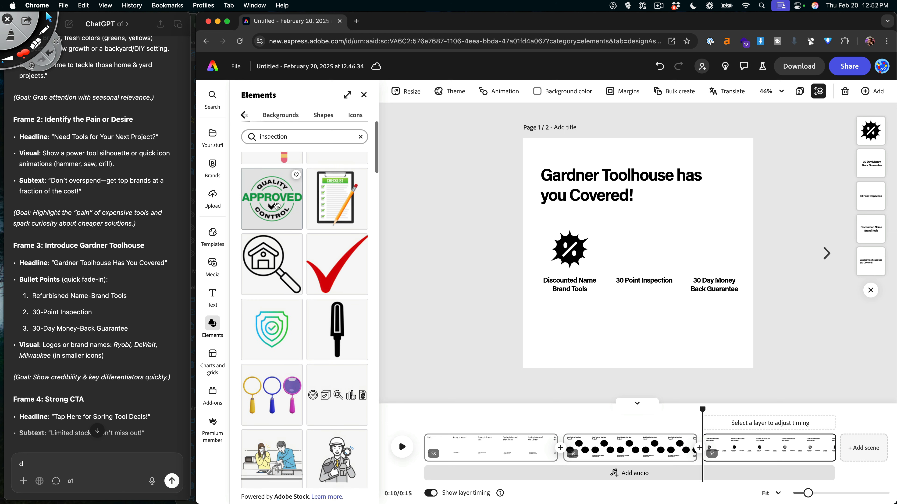
pyautogui.scroll(-10, 277, 206)
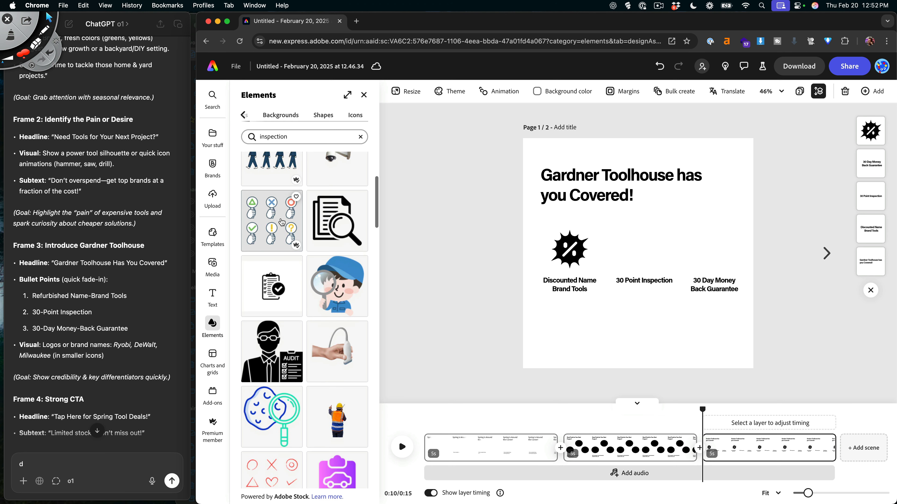
pyautogui.scroll(1, 282, 222)
pyautogui.scroll(10, 278, 248)
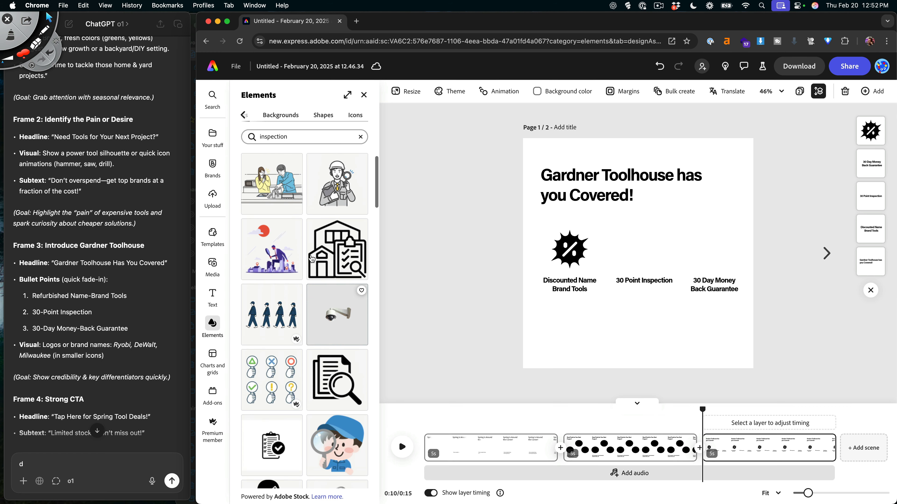
pyautogui.scroll(5, 278, 220)
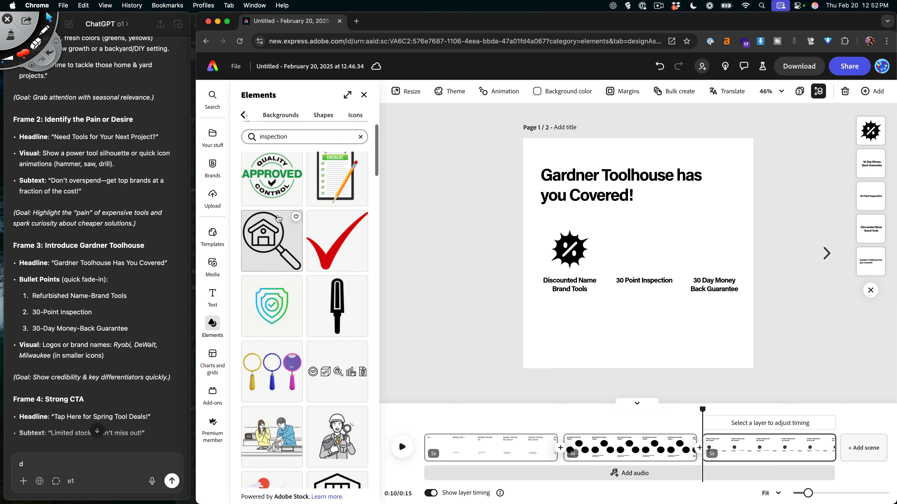
pyautogui.click(268, 201)
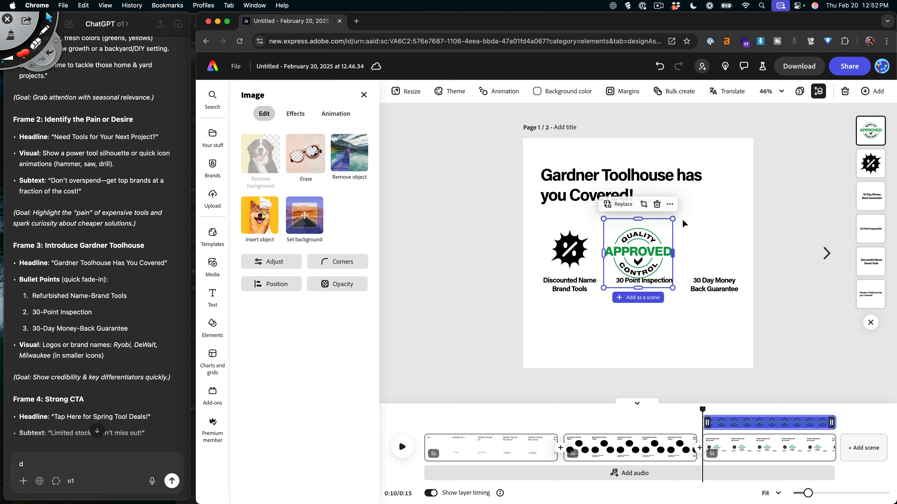
pyautogui.moveTo(672, 219); pyautogui.dragTo(630, 244)
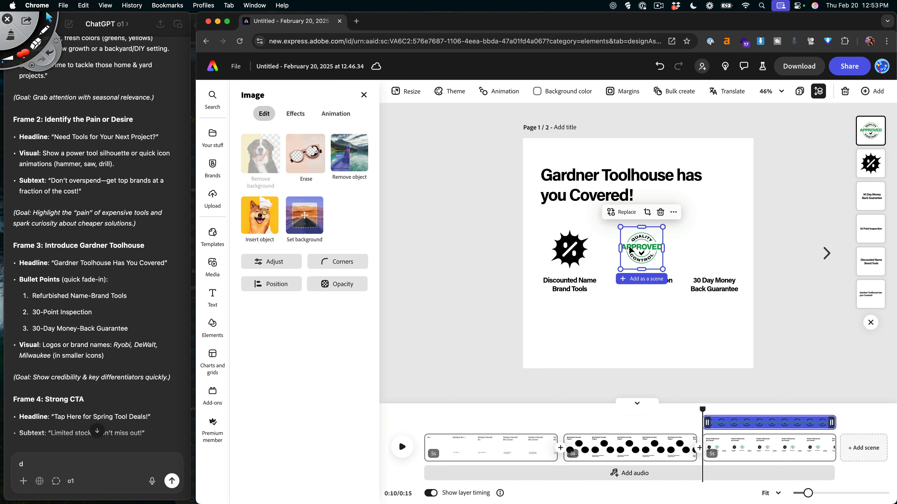
pyautogui.click(700, 259)
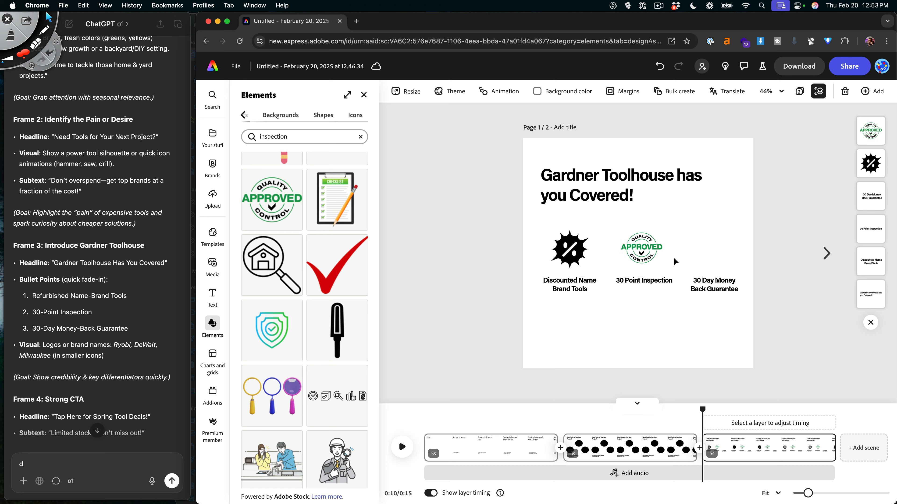
# - Look through the "inspection" design assets again for alternative icons
pyautogui.scroll(2, 296, 327)
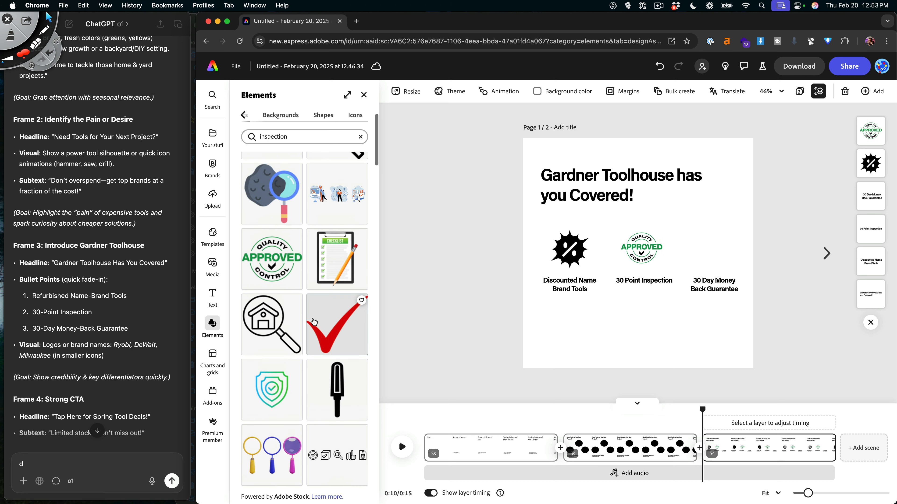
pyautogui.scroll(8, 297, 327)
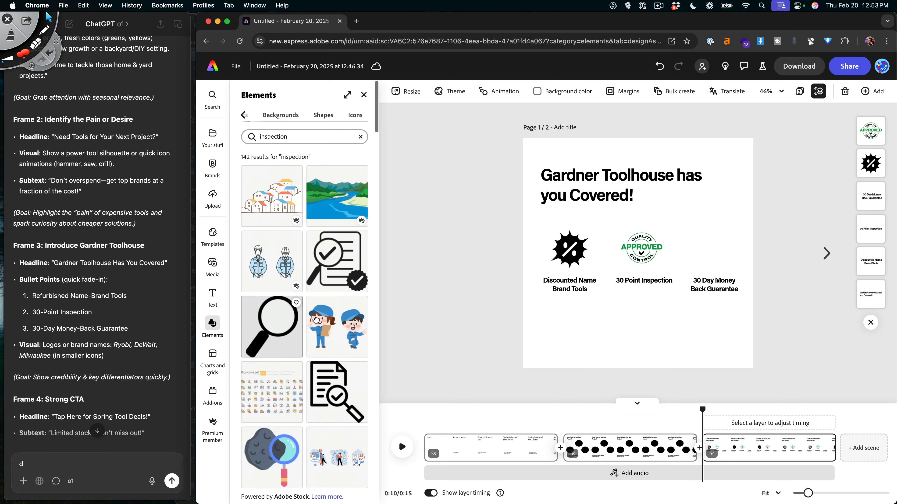
pyautogui.scroll(-9, 297, 288)
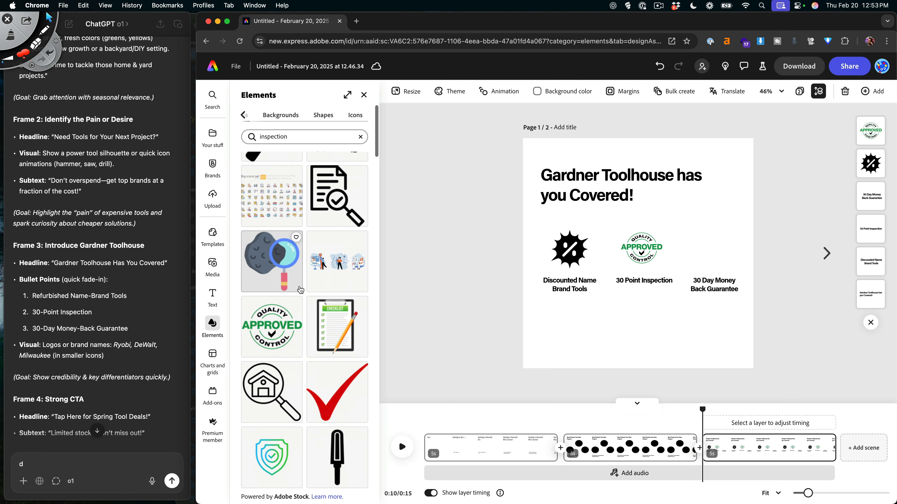
pyautogui.scroll(-7, 299, 291)
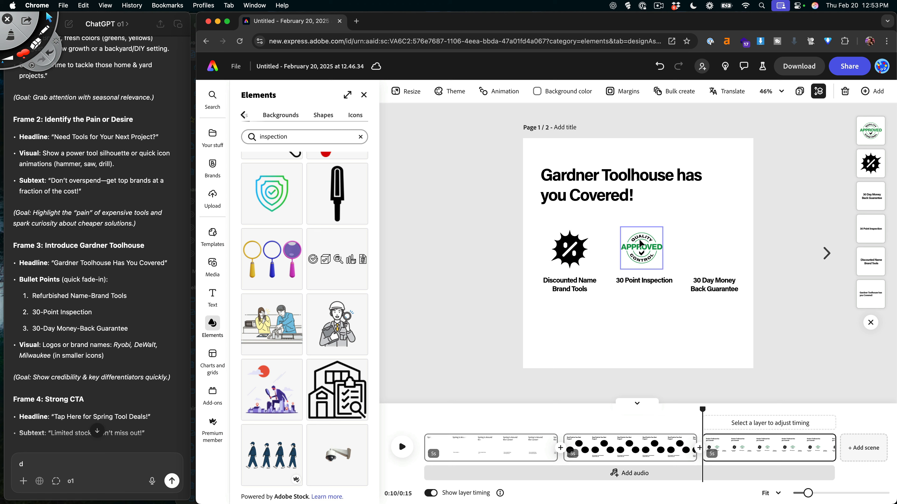
# - Search the design assets for "discount" and add the blue percent tags graphic below the "Discounted Name Brand Tools" caption
pyautogui.doubleClick(280, 136)
pyautogui.write('discount')
pyautogui.press('Return')
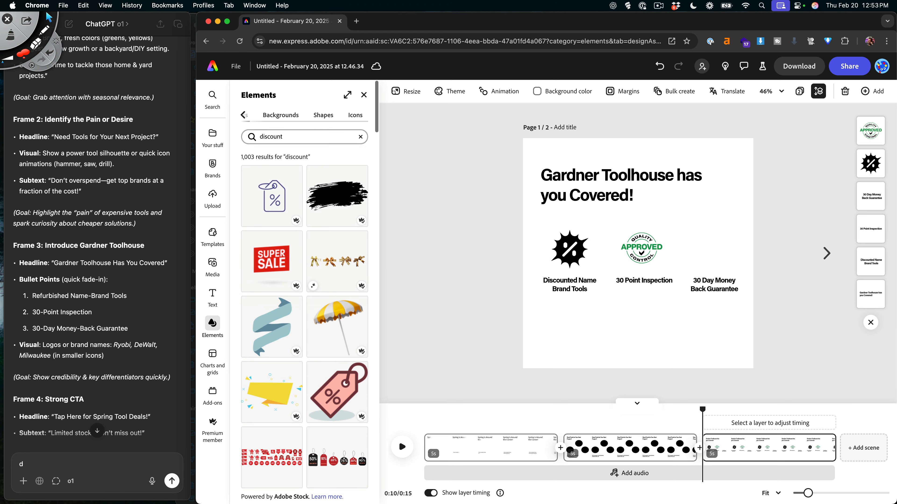
pyautogui.scroll(-10, 303, 282)
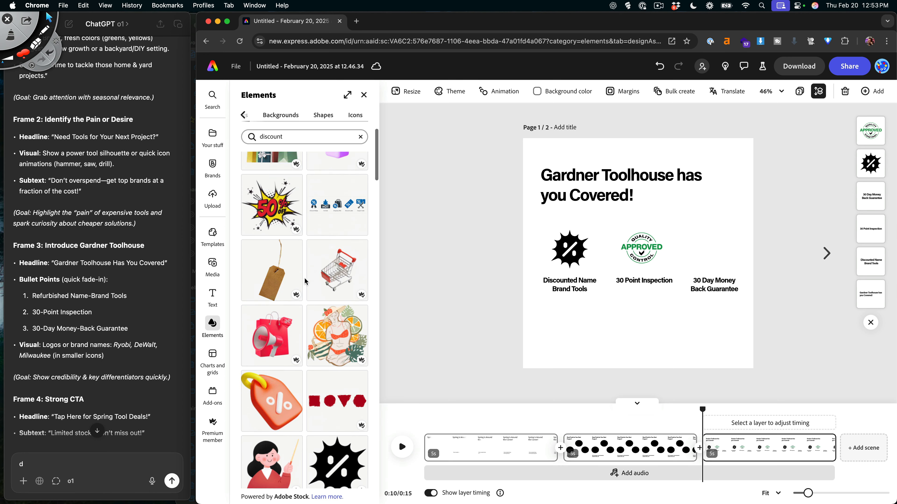
pyautogui.scroll(-8, 302, 279)
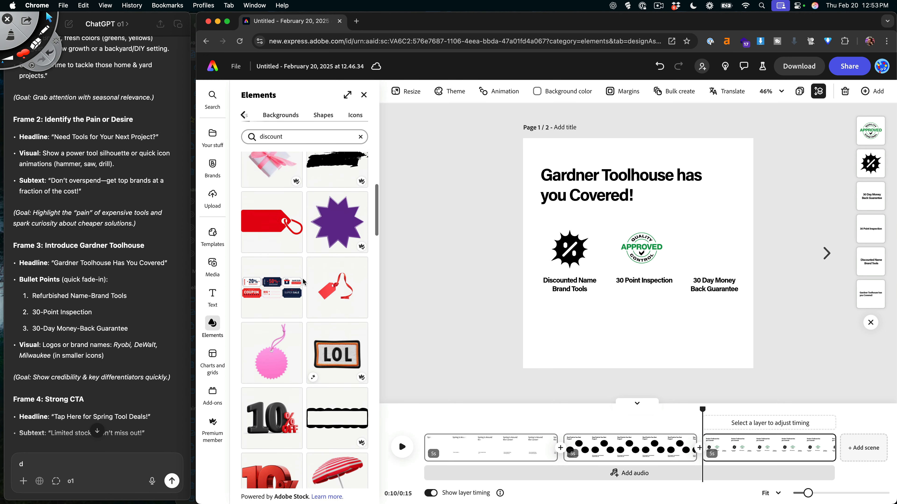
pyautogui.scroll(-8, 303, 282)
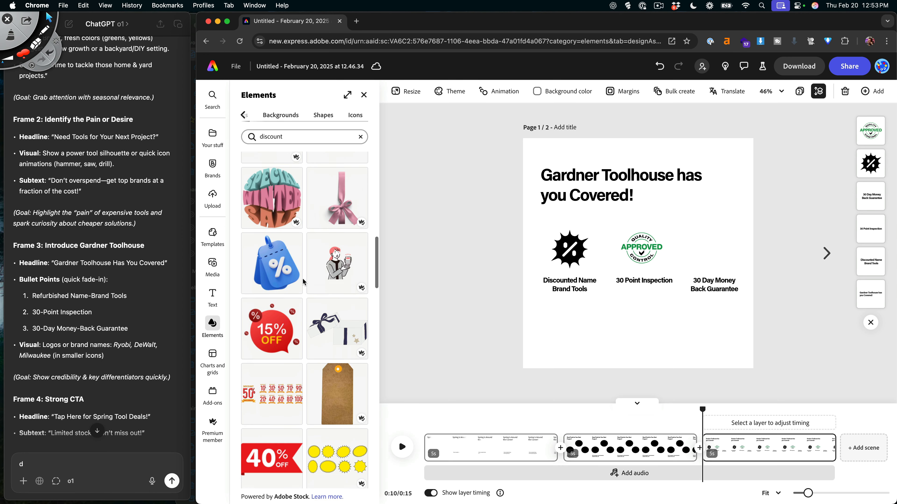
pyautogui.scroll(-2, 303, 282)
pyautogui.scroll(3, 289, 268)
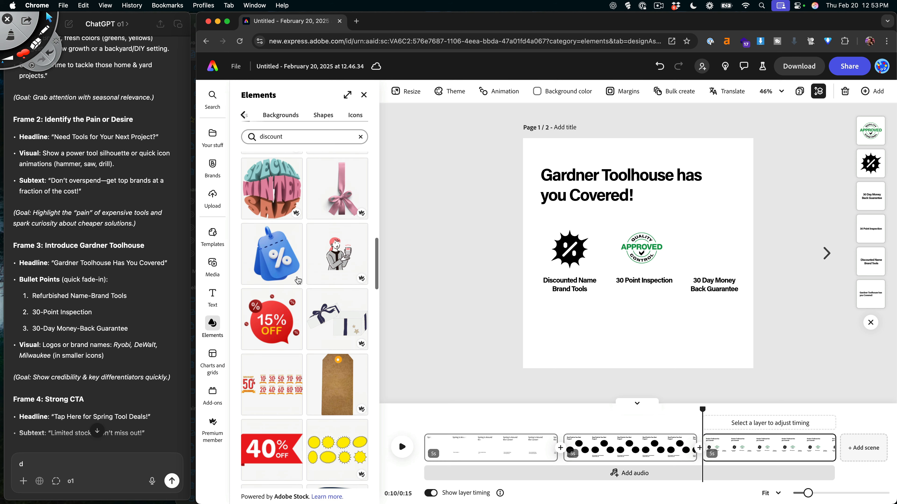
pyautogui.click(271, 255)
pyautogui.moveTo(635, 253); pyautogui.dragTo(579, 320)
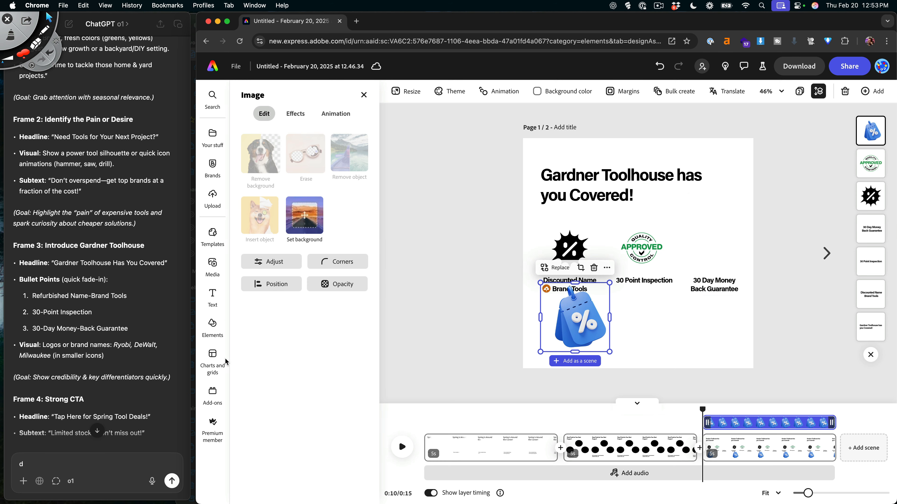
# - Add the dark price tag graphic with scissors and a percent sign, scale it down and move it beside the "Approved" badge
pyautogui.click(213, 327)
pyautogui.scroll(-5, 325, 302)
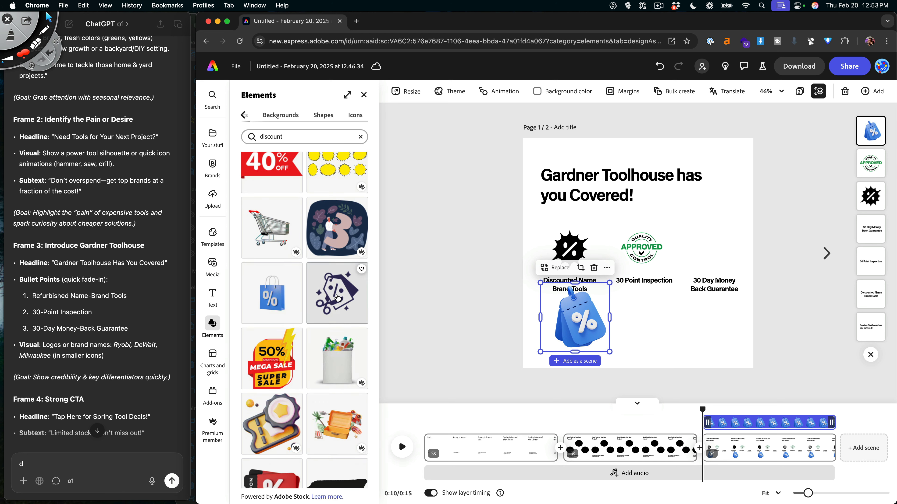
pyautogui.click(338, 299)
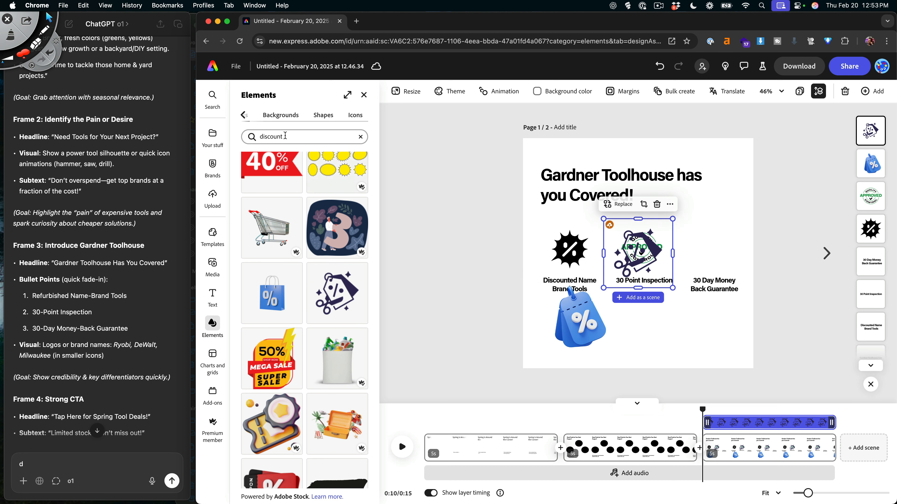
pyautogui.click(363, 95)
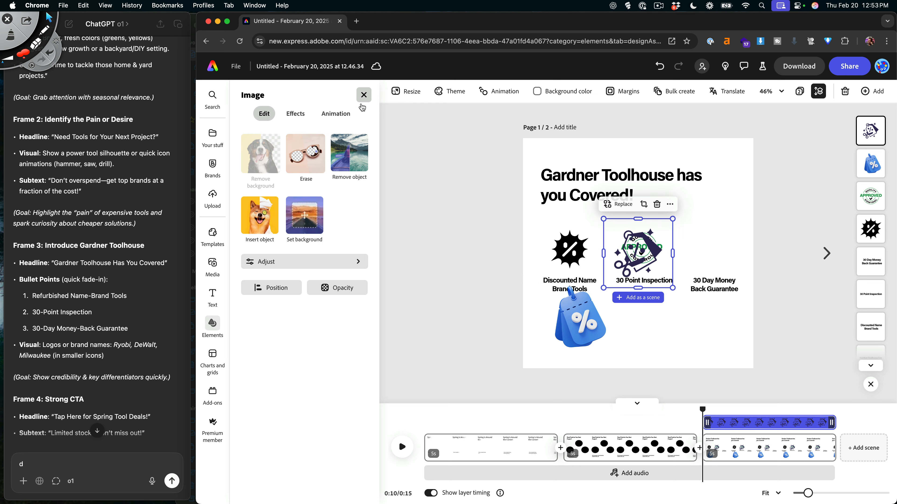
pyautogui.click(703, 249)
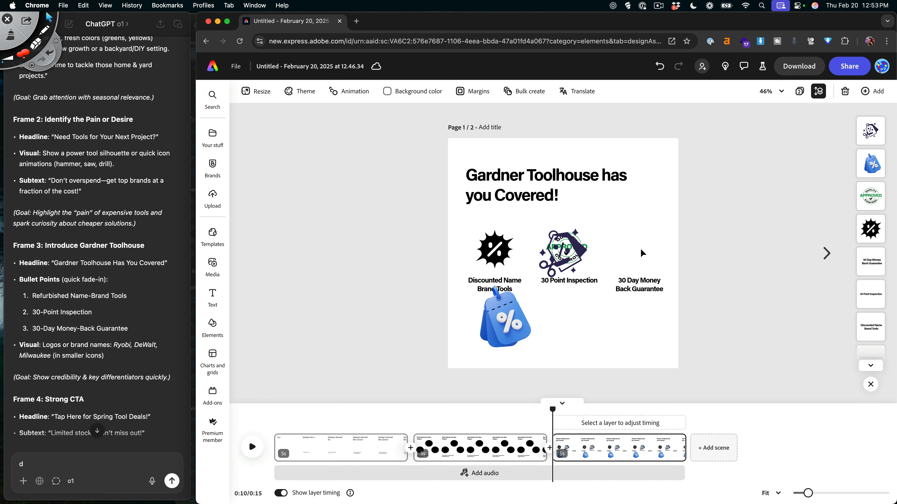
pyautogui.moveTo(586, 254); pyautogui.dragTo(708, 246)
pyautogui.moveTo(732, 212); pyautogui.dragTo(714, 230)
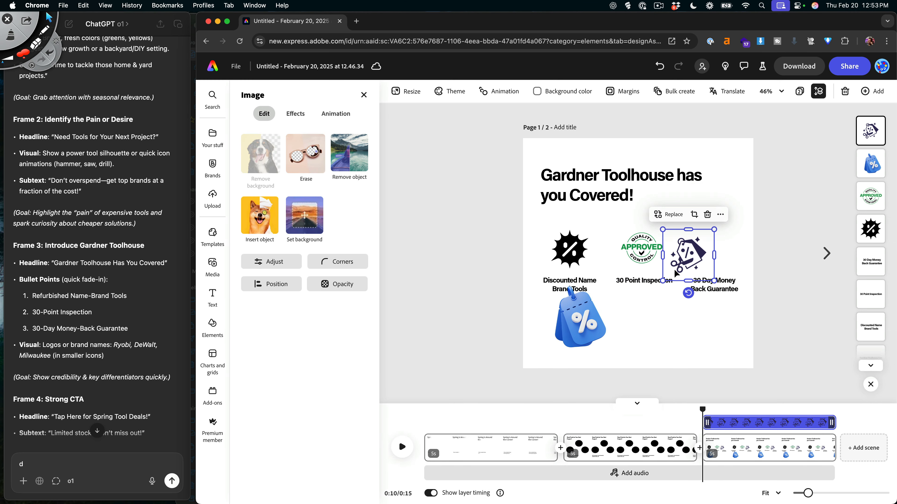
# - Delete the black starburst and blue percent tags, and place the scissors tag icon above the "Discounted Name Brand Tools" caption
pyautogui.click(569, 250)
pyautogui.press('Delete')
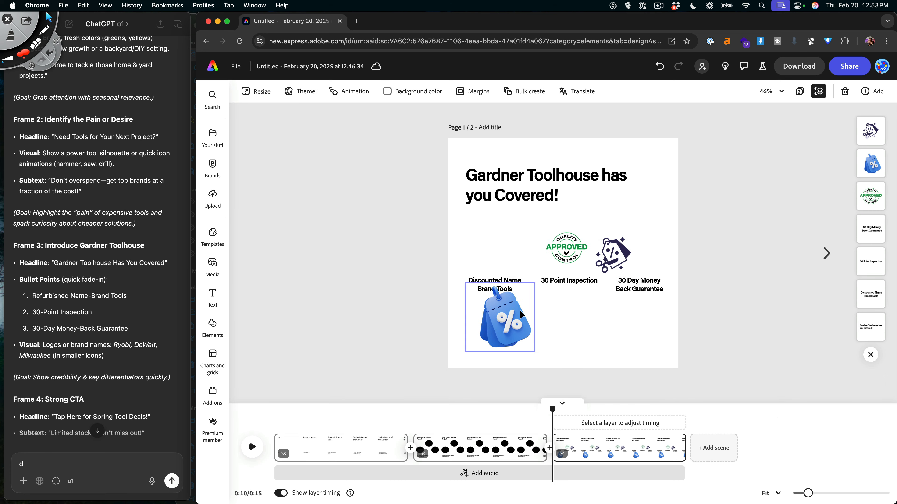
pyautogui.click(523, 314)
pyautogui.press('Delete')
pyautogui.moveTo(620, 257); pyautogui.dragTo(578, 252)
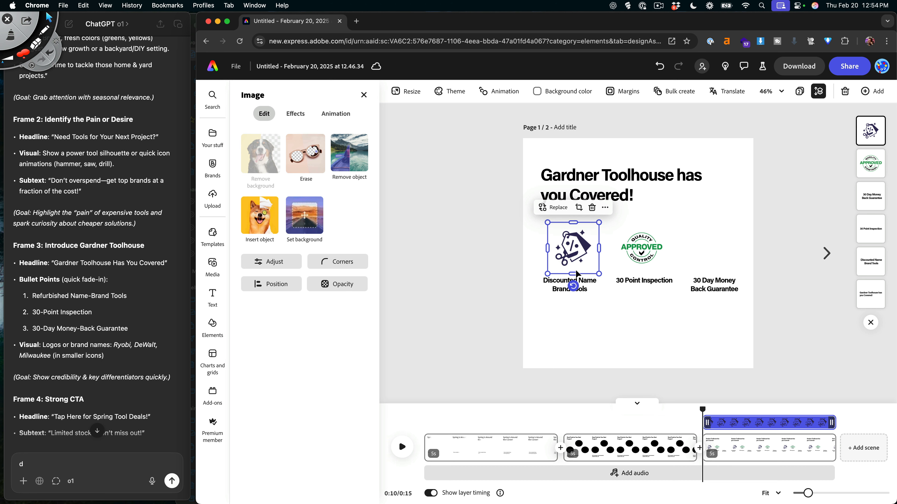
pyautogui.moveTo(584, 264)
pyautogui.mouseDown()
pyautogui.moveTo(594, 255)
pyautogui.moveTo(570, 257)
pyautogui.mouseUp()
# - Apply a custom duotone effect to the scissors tag icon, sampling the "Approved" badge's green for both shadows and highlights
pyautogui.click(273, 263)
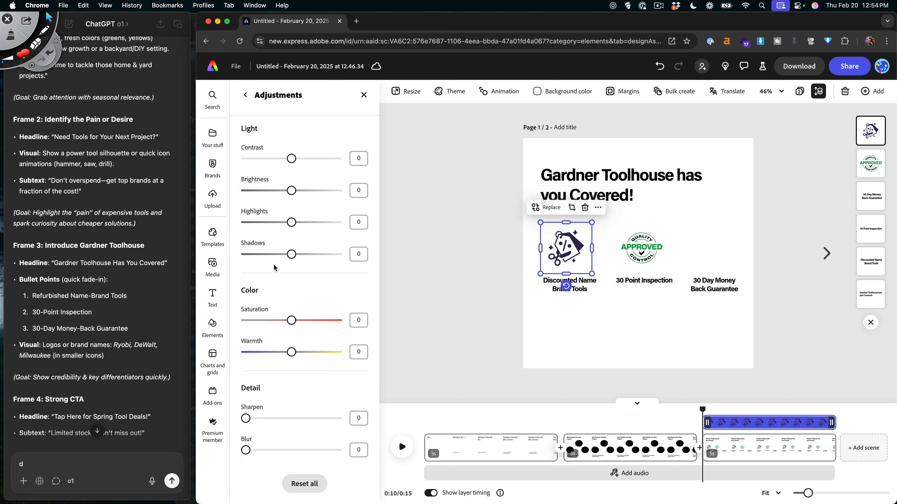
pyautogui.click(245, 95)
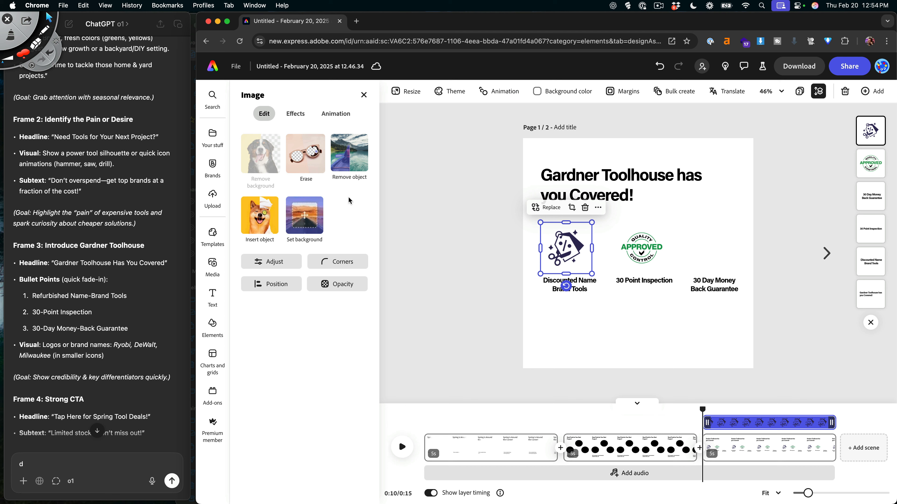
pyautogui.click(298, 115)
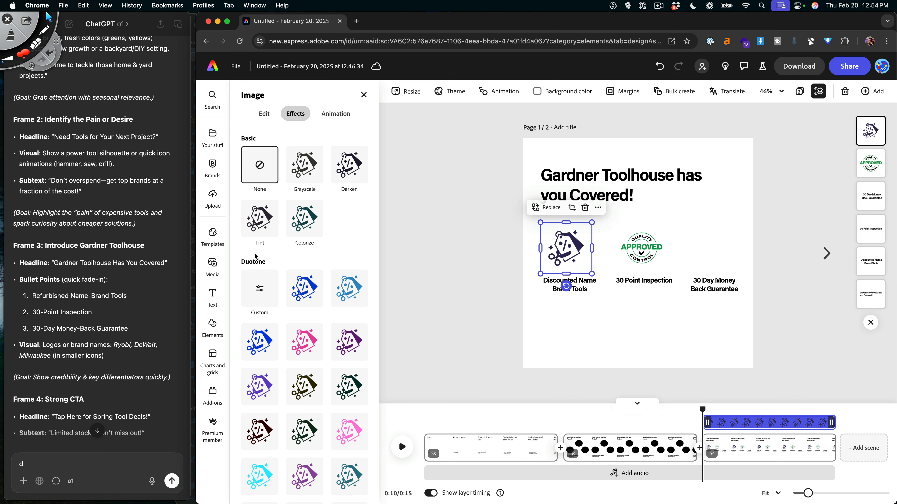
pyautogui.click(259, 290)
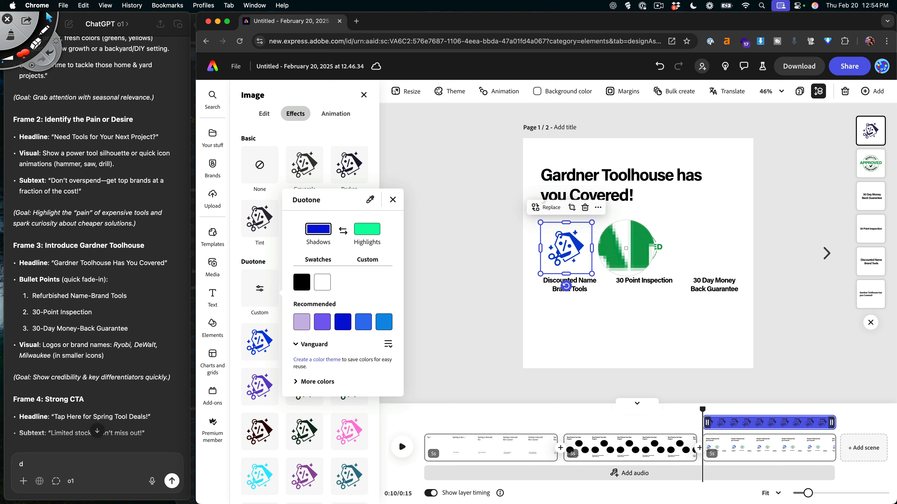
pyautogui.click(627, 247)
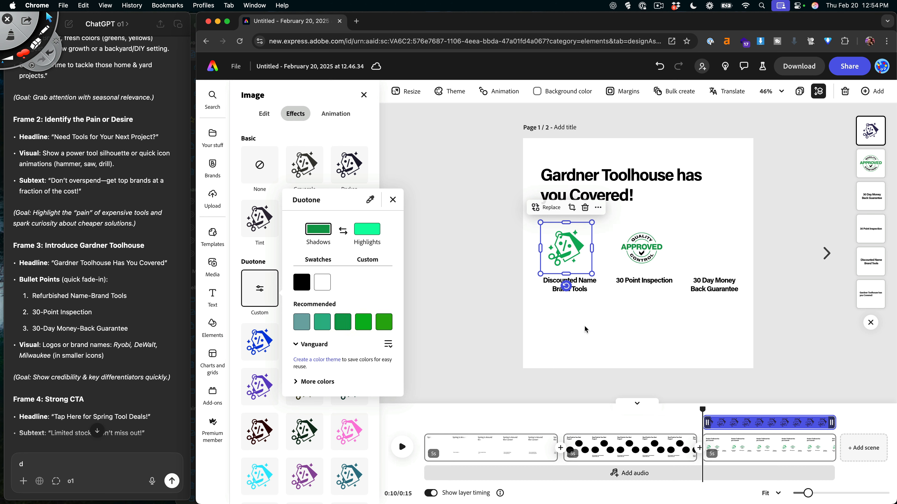
pyautogui.click(370, 235)
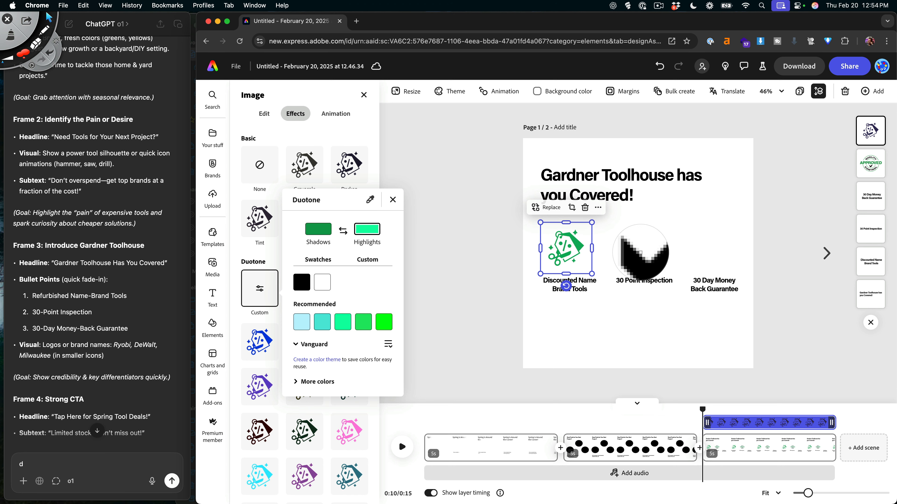
pyautogui.click(636, 246)
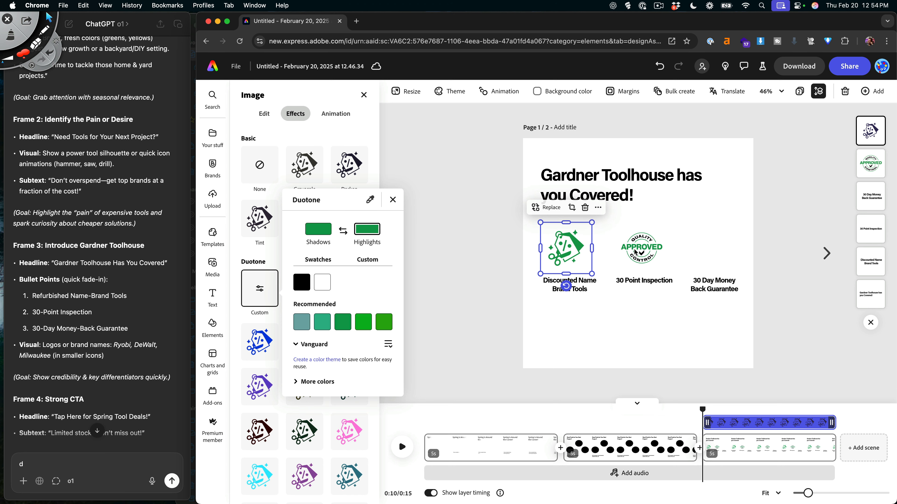
pyautogui.click(610, 320)
pyautogui.click(609, 319)
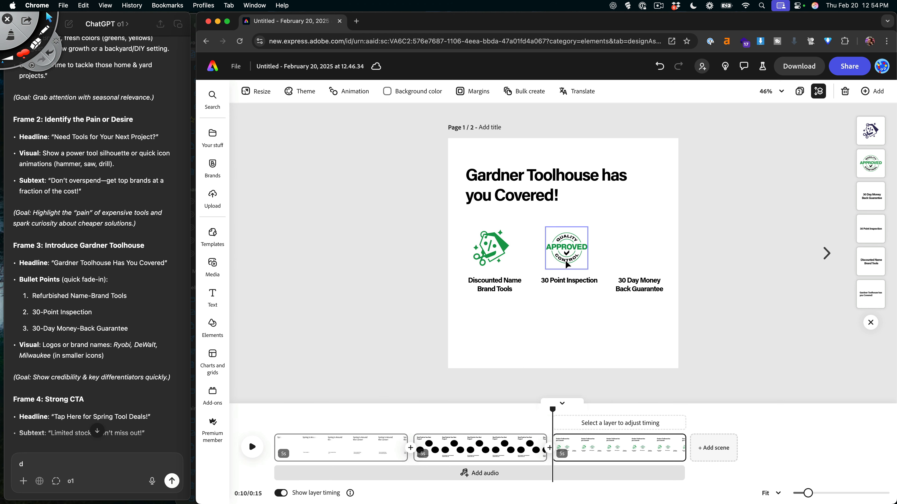
# - Scale the green scissors tag icon down about its centre, above the "Discounted Name Brand Tools" caption
pyautogui.click(497, 255)
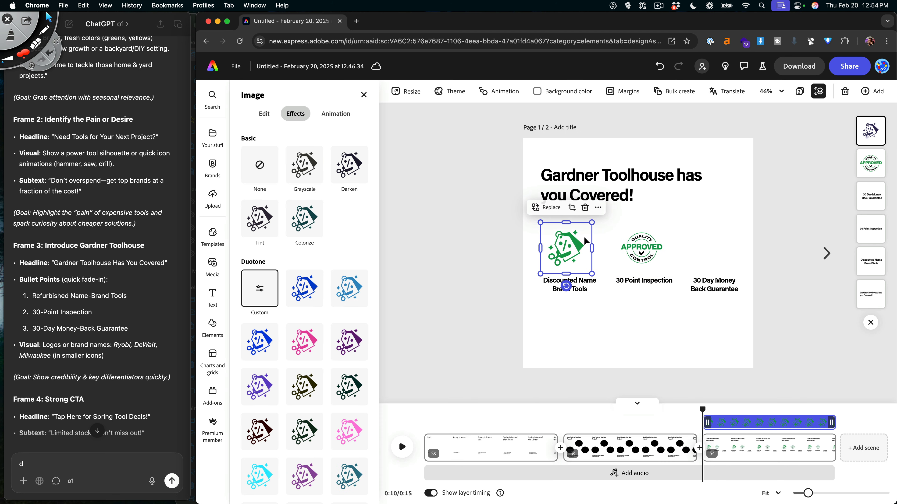
pyautogui.moveTo(592, 223); pyautogui.dragTo(582, 234)
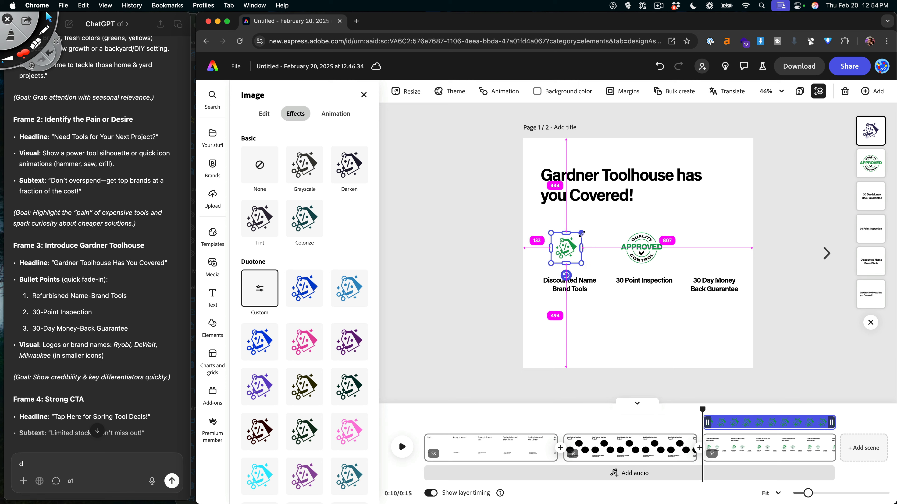
pyautogui.click(600, 237)
# - Search all elements for "circle" and add the grey circle shape with a black outline to the scene
pyautogui.click(213, 330)
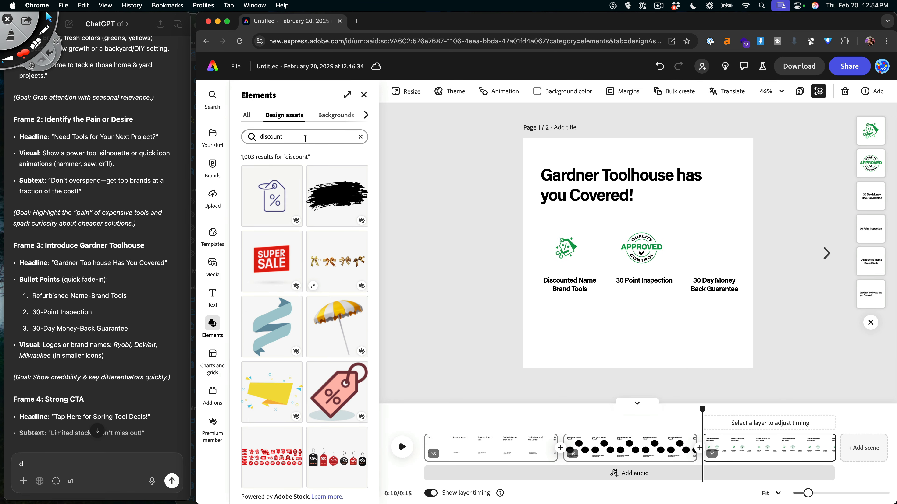
pyautogui.click(281, 138)
pyautogui.write('circle')
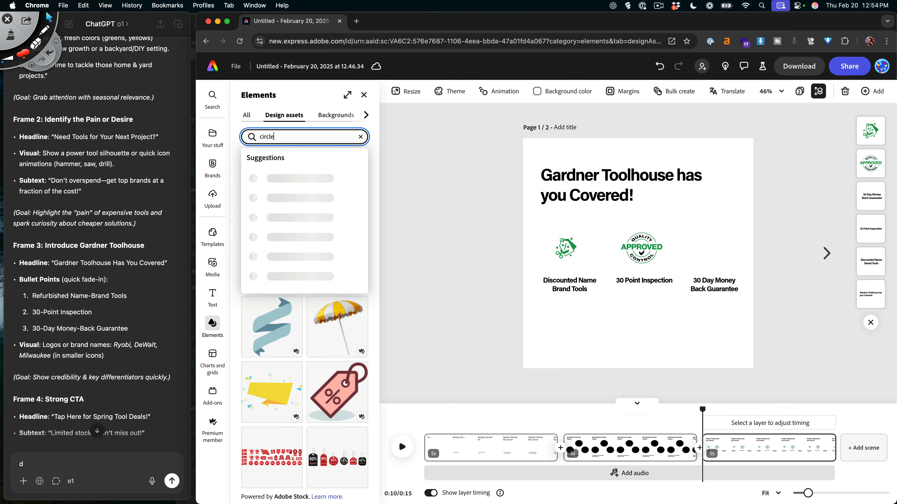
pyautogui.press('Return')
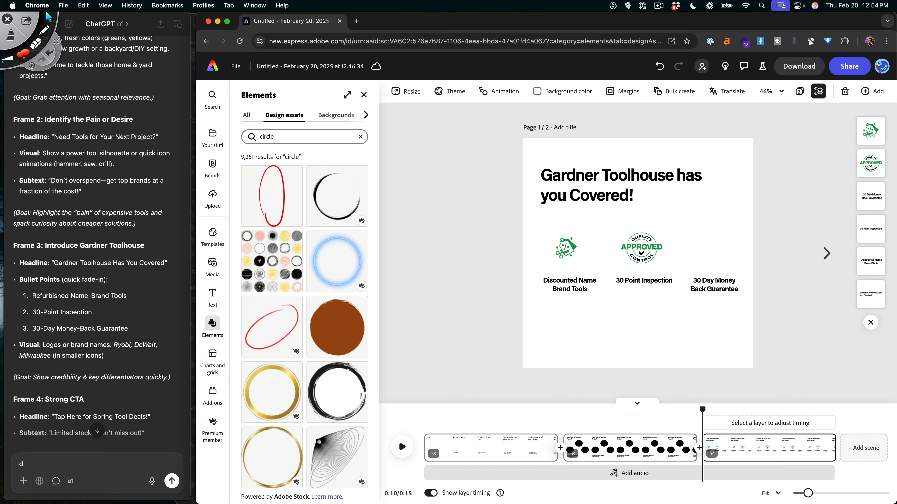
pyautogui.click(246, 115)
pyautogui.click(305, 345)
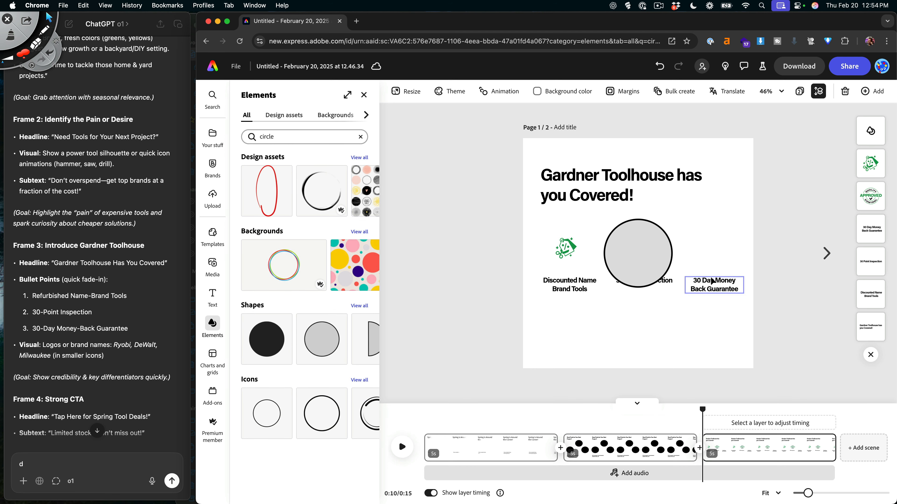
# - Remove the circle's fill and reduce its border thickness to 4
pyautogui.click(249, 253)
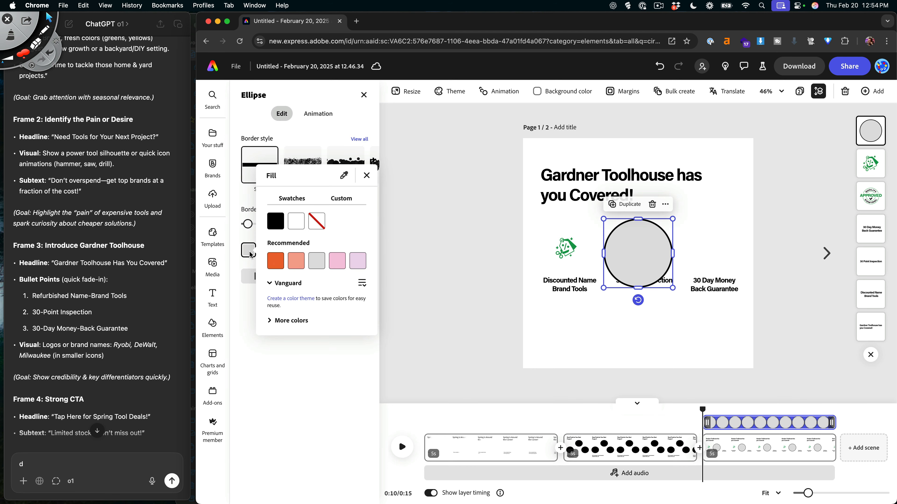
pyautogui.click(316, 222)
pyautogui.click(330, 345)
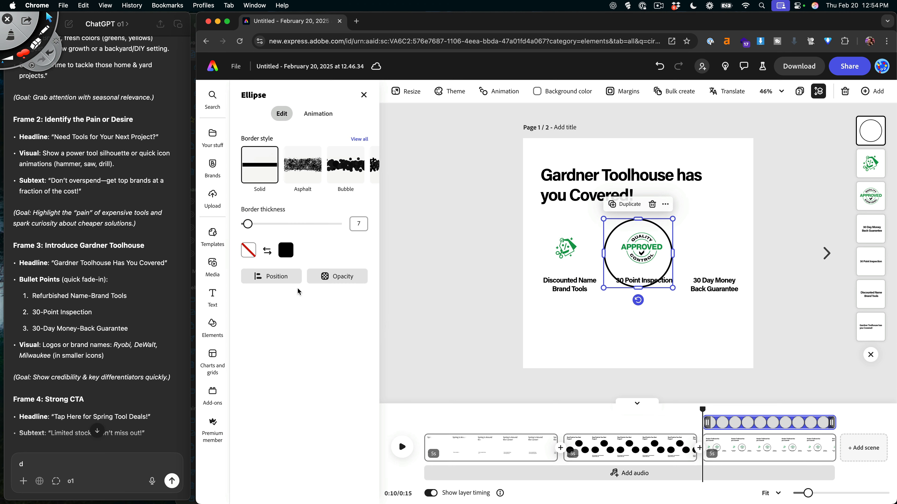
pyautogui.click(287, 251)
pyautogui.click(258, 229)
pyautogui.moveTo(250, 226); pyautogui.dragTo(245, 226)
pyautogui.click(634, 335)
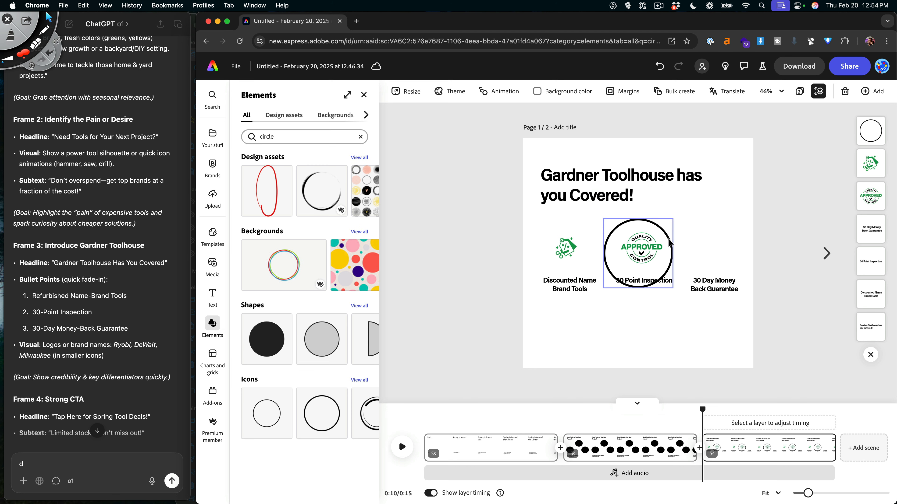
# - Move the circle over the green scissors tag icon, shrink it to surround the icon and send it behind
pyautogui.moveTo(667, 237); pyautogui.dragTo(570, 248)
pyautogui.moveTo(565, 279); pyautogui.dragTo(579, 259)
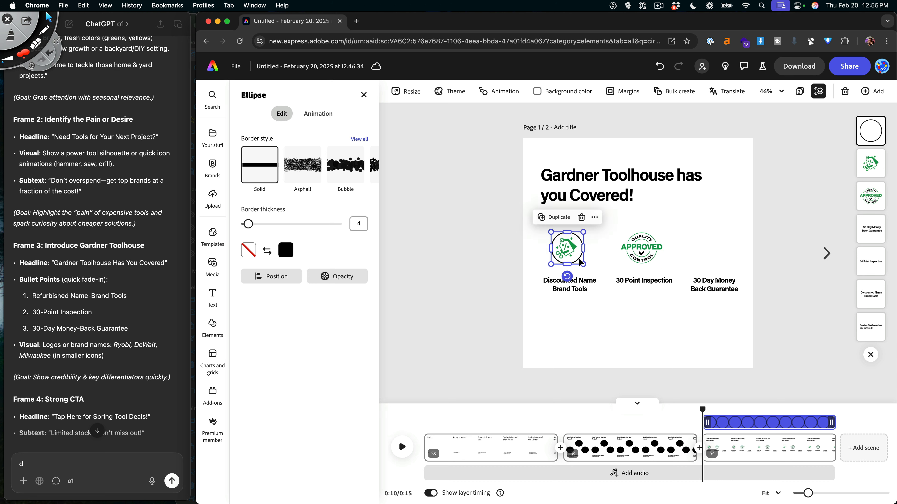
pyautogui.press('super+bracketleft')
# - Scale the green scissors tag icon down so it fits inside the circle with space around it
pyautogui.click(569, 246)
pyautogui.moveTo(550, 234); pyautogui.dragTo(564, 245)
pyautogui.click(602, 268)
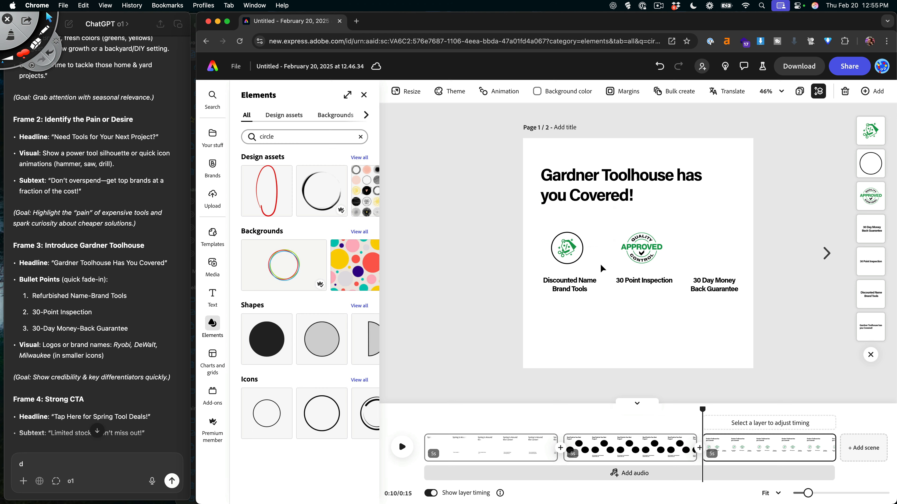
# - Set the border thickness of the circle around the scissors tag icon to 2
pyautogui.click(583, 258)
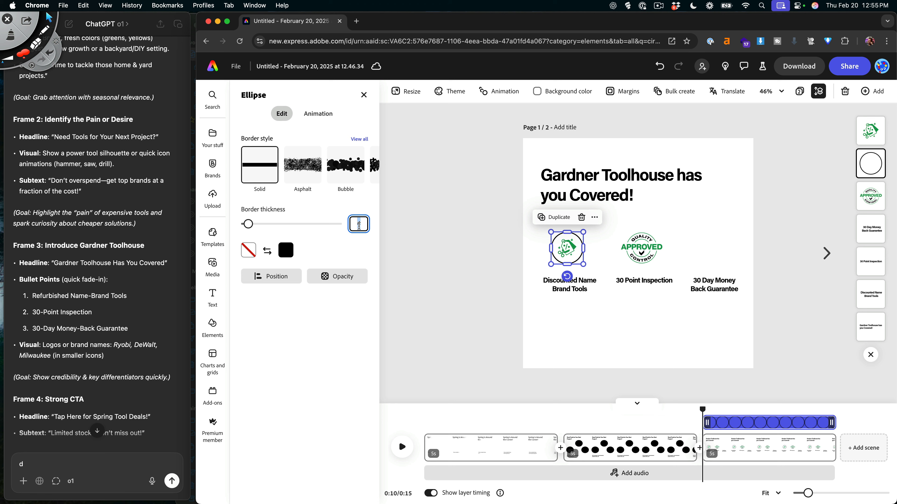
pyautogui.write('2')
pyautogui.click(635, 333)
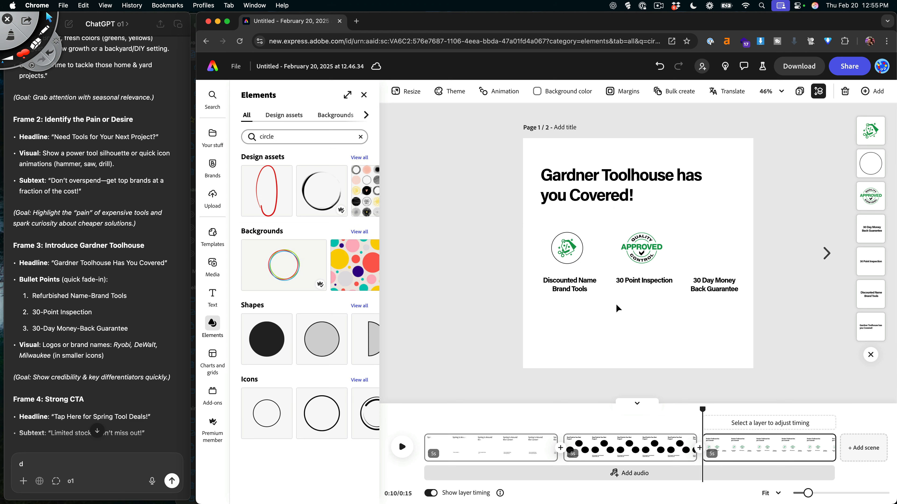
# - Set the border of the circle around the scissors tag icon to the green sampled from the APPROVED badge
pyautogui.click(584, 249)
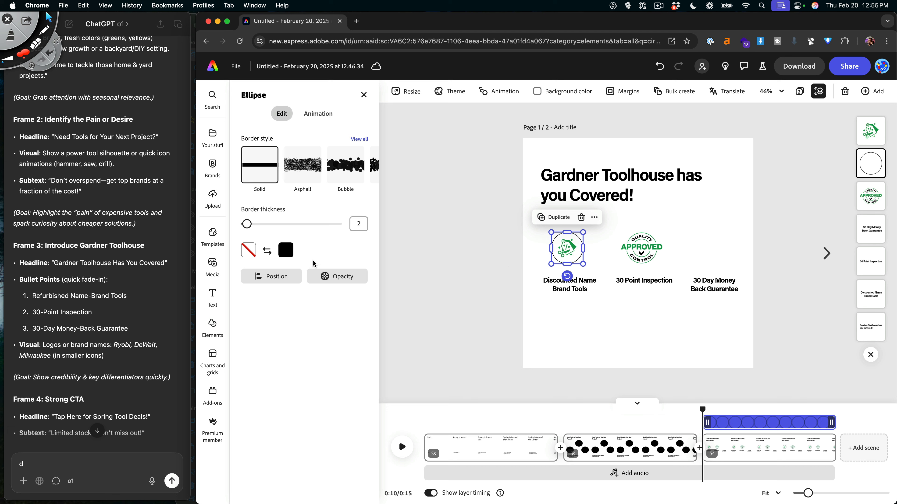
pyautogui.click(284, 250)
pyautogui.click(383, 178)
pyautogui.click(632, 247)
pyautogui.click(579, 313)
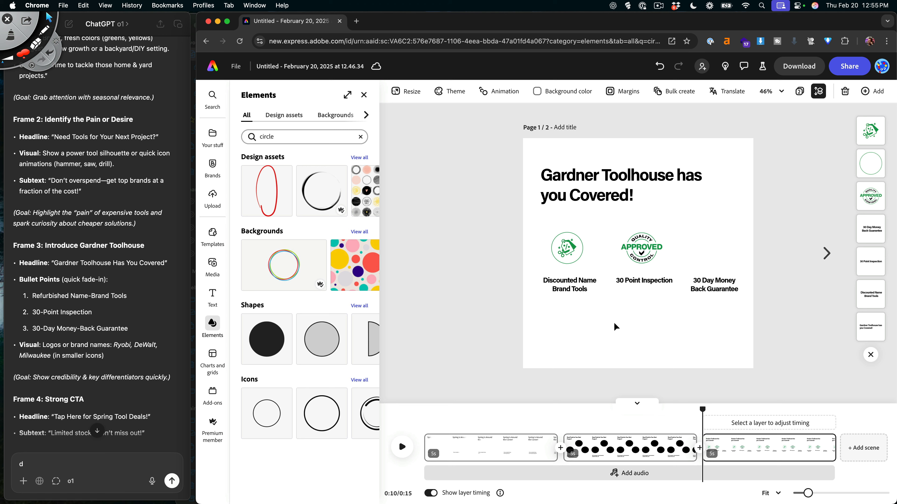
# - Apply the Grayscale effect to the scissors tag icon above the Discounted Name Brand Tools caption
pyautogui.click(567, 253)
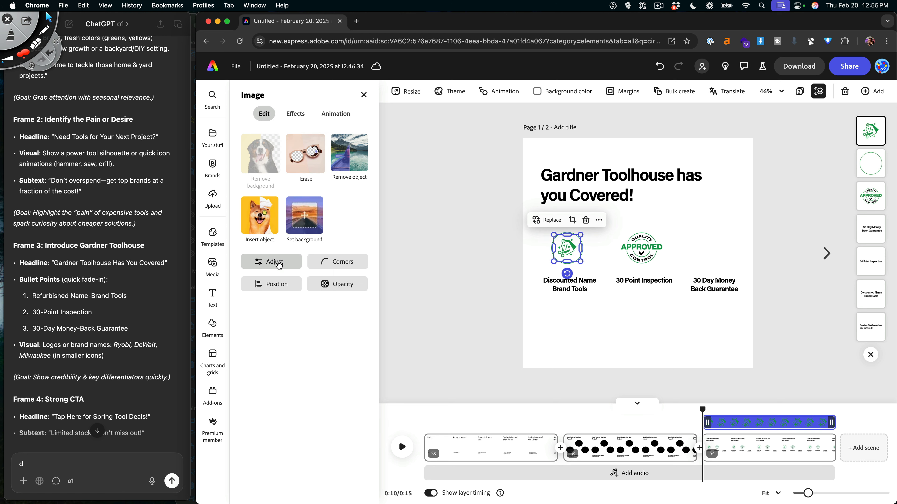
pyautogui.click(296, 114)
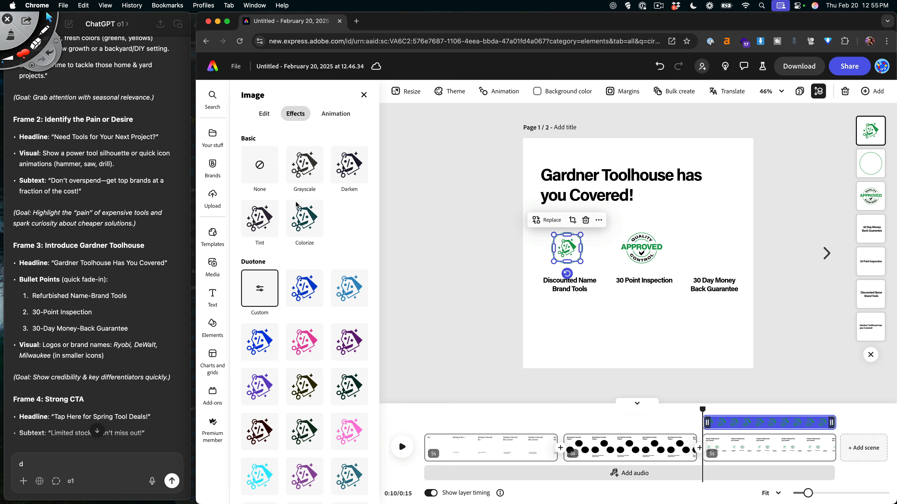
pyautogui.click(260, 224)
pyautogui.click(304, 172)
pyautogui.click(506, 307)
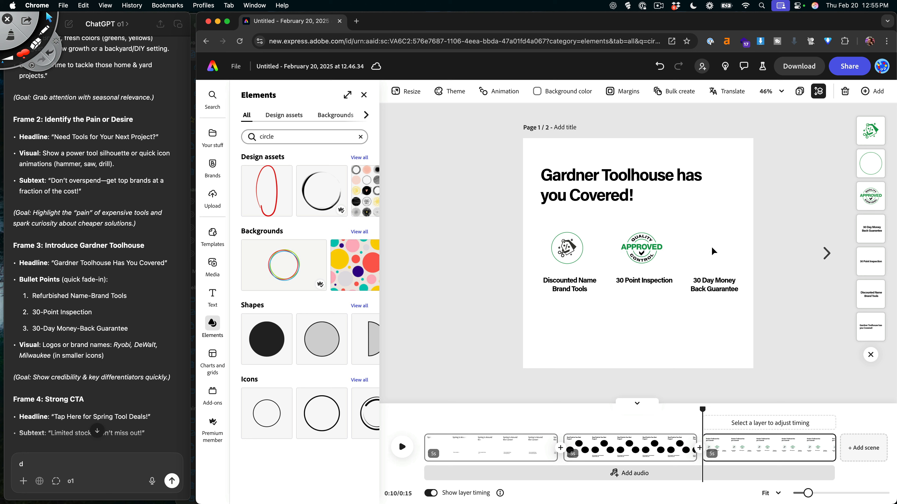
# - Search the elements for "guarantee" and try the 100% Guaranteed seal above the money-back caption, removing it again
pyautogui.click(283, 140)
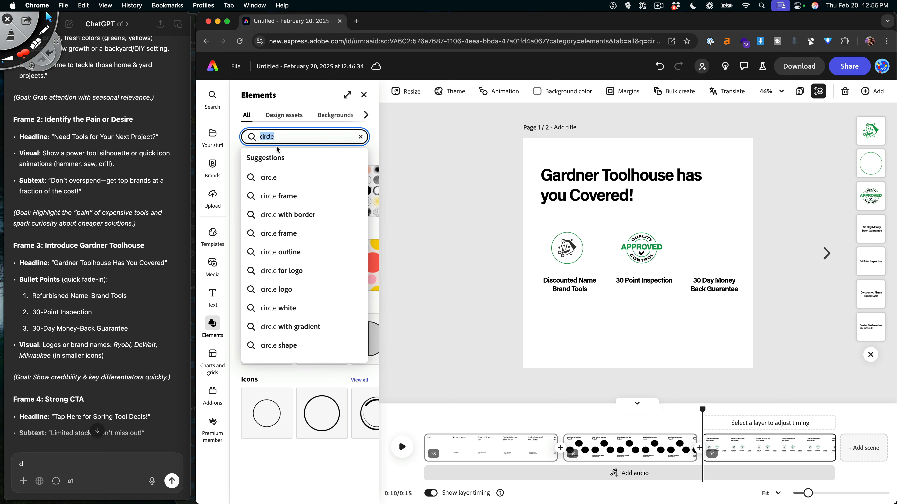
pyautogui.write('guarantee')
pyautogui.press('Return')
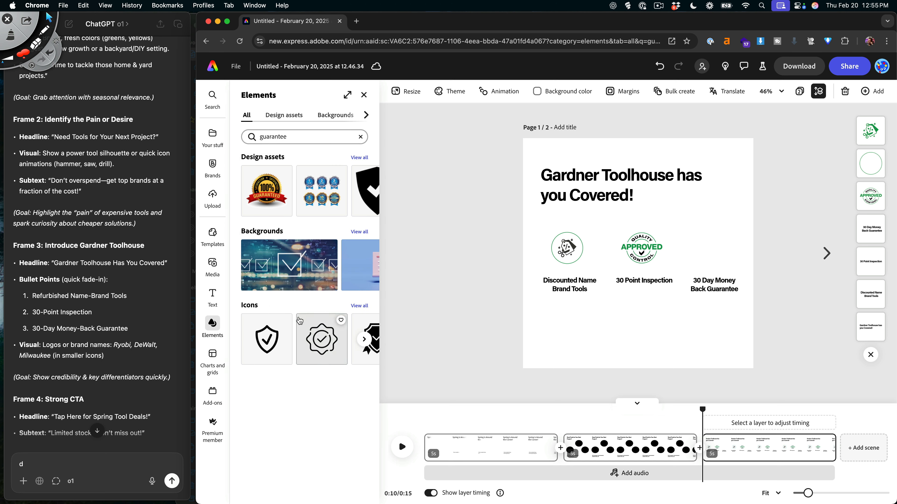
pyautogui.moveTo(270, 190); pyautogui.dragTo(697, 243)
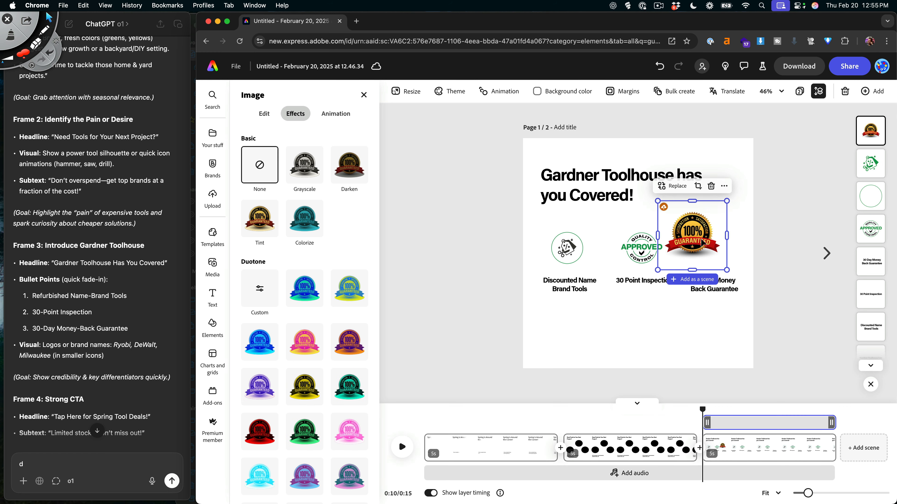
pyautogui.press('Delete')
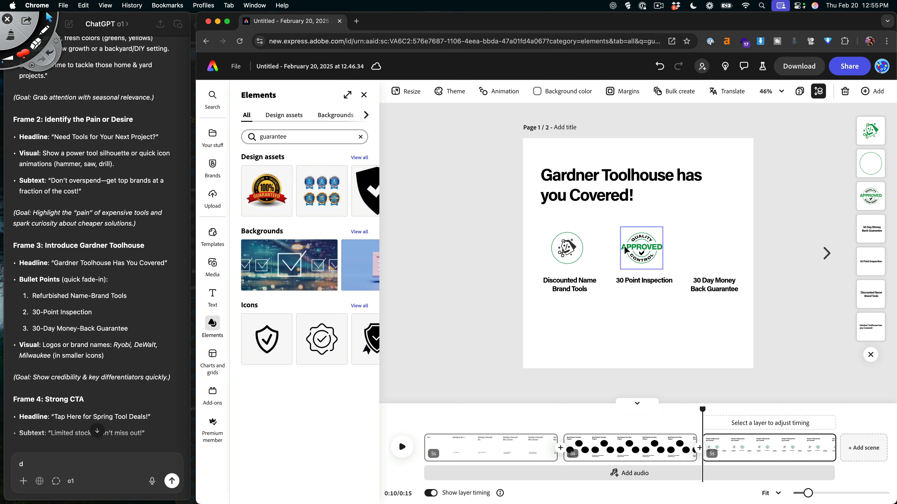
# - Browse all guarantee icons and place the GUARANTEE icon with three stars above the 30 Day Money Back Guarantee caption
pyautogui.hscroll(5, 315, 335)
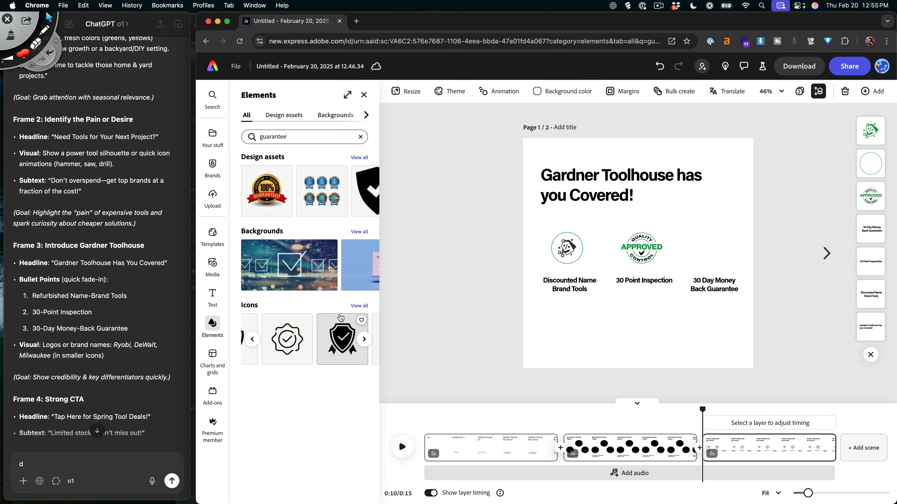
pyautogui.click(359, 306)
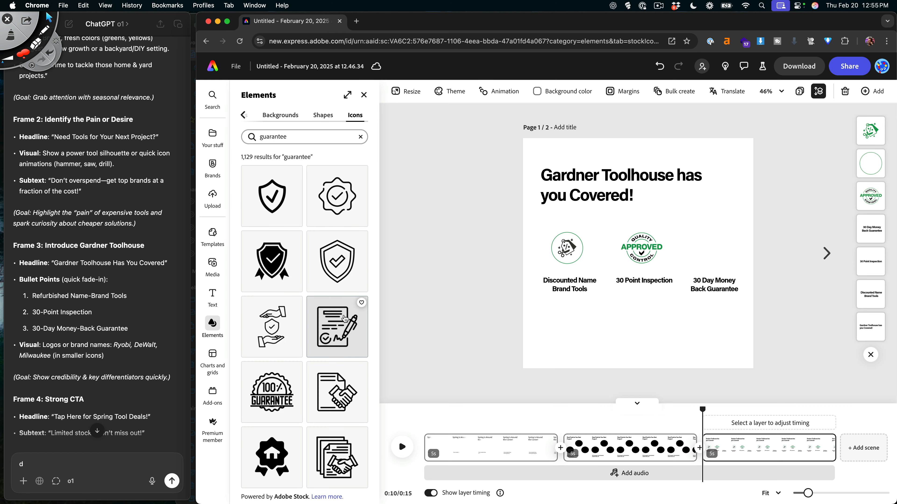
pyautogui.scroll(-10, 345, 319)
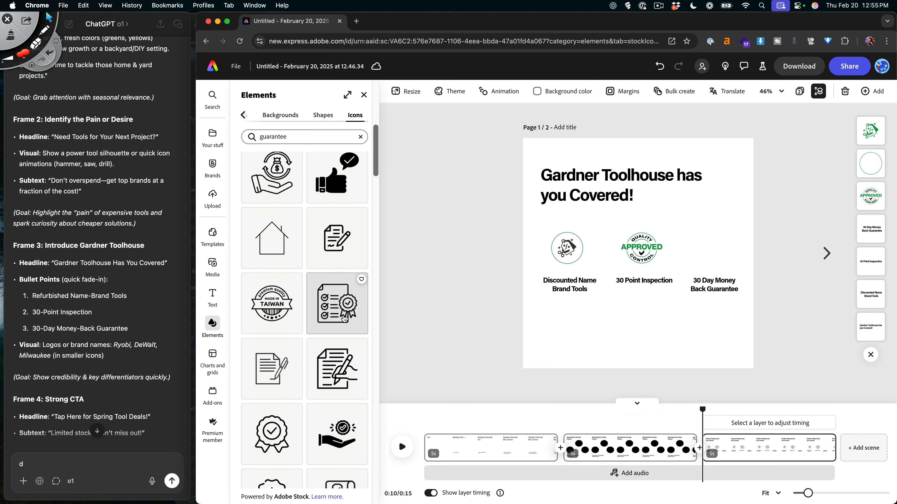
pyautogui.scroll(-6, 300, 325)
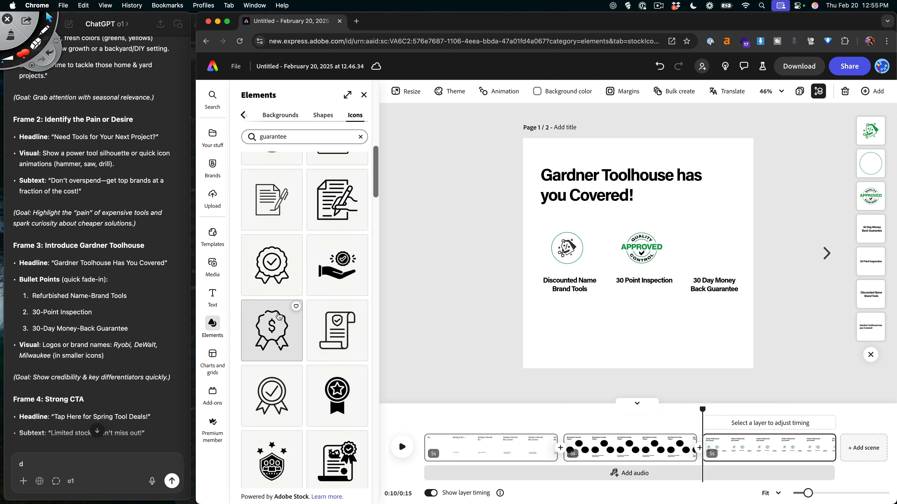
pyautogui.scroll(-8, 279, 317)
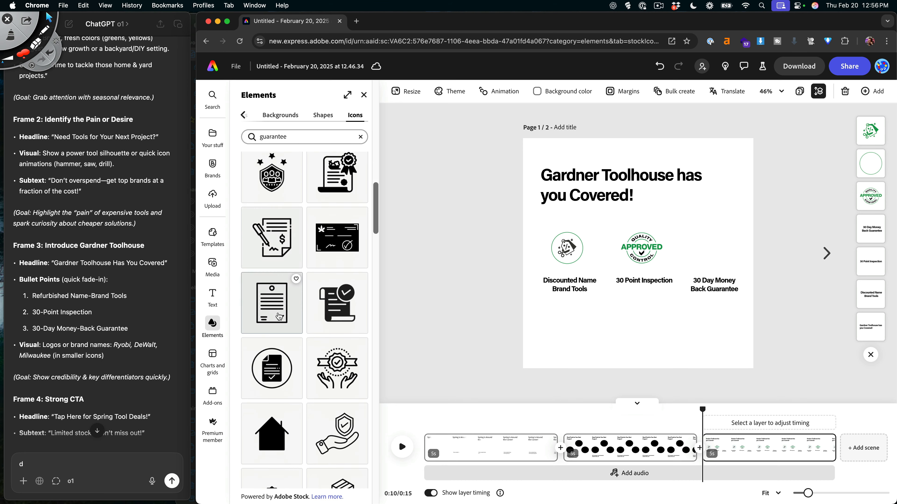
pyautogui.scroll(-8, 279, 316)
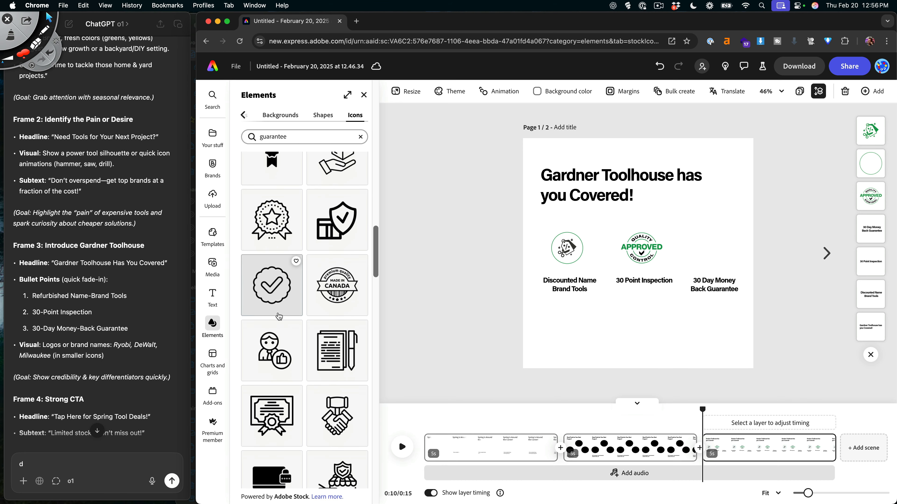
pyautogui.scroll(-8, 332, 298)
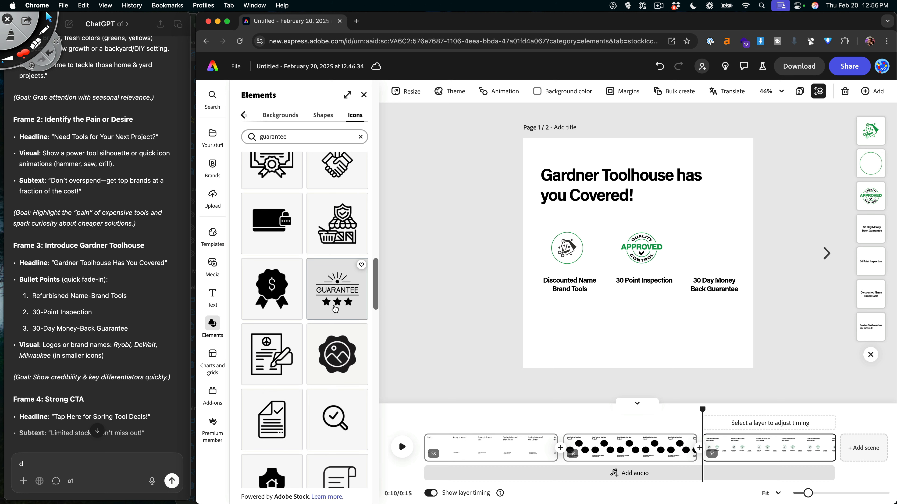
pyautogui.moveTo(336, 296); pyautogui.dragTo(731, 246)
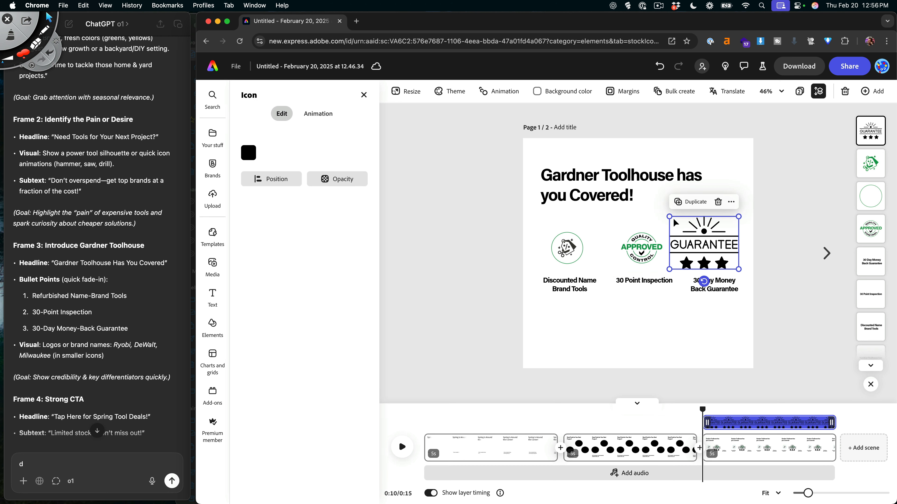
# - Place a copy of the green circle above the 30 Day Money Back Guarantee caption and shrink the GUARANTEE icon to fit inside it
pyautogui.moveTo(580, 254); pyautogui.dragTo(715, 247)
pyautogui.click(738, 268)
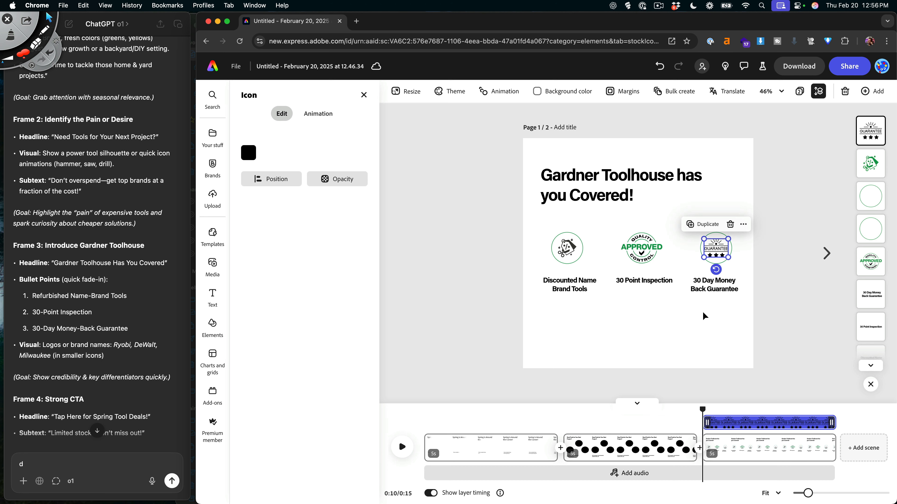
pyautogui.click(702, 312)
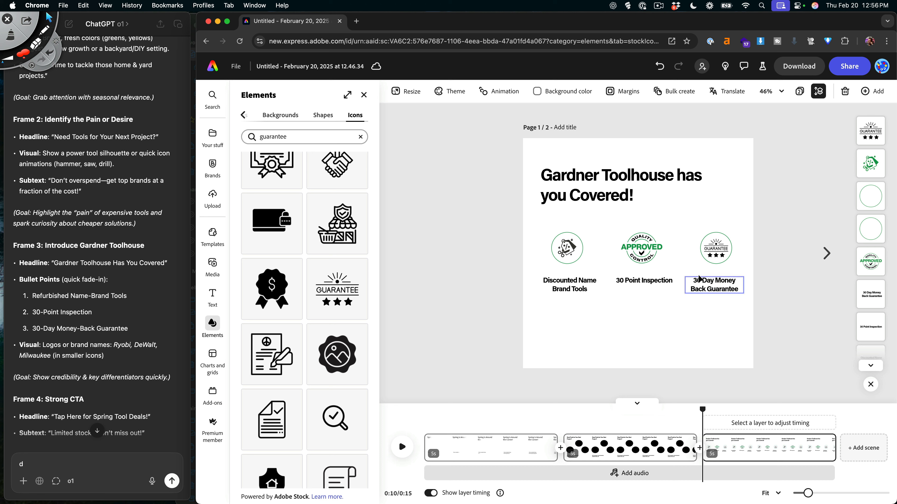
pyautogui.moveTo(736, 249); pyautogui.dragTo(673, 245)
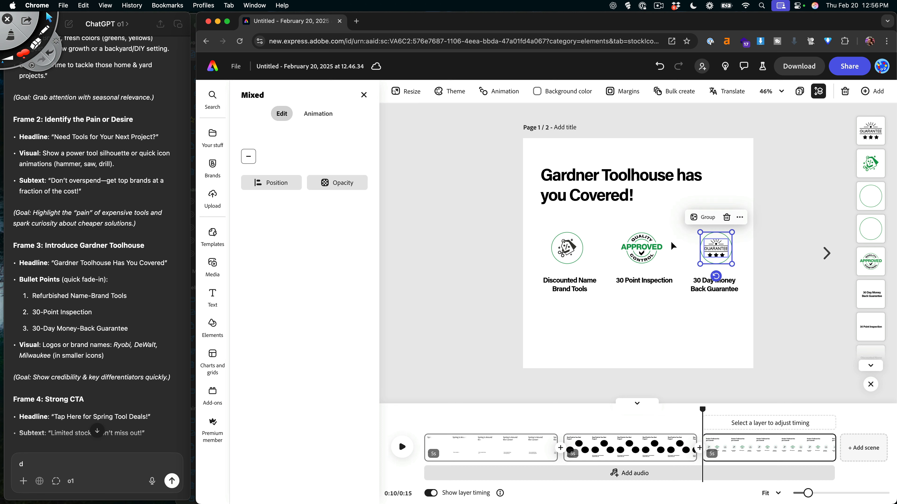
pyautogui.click(736, 341)
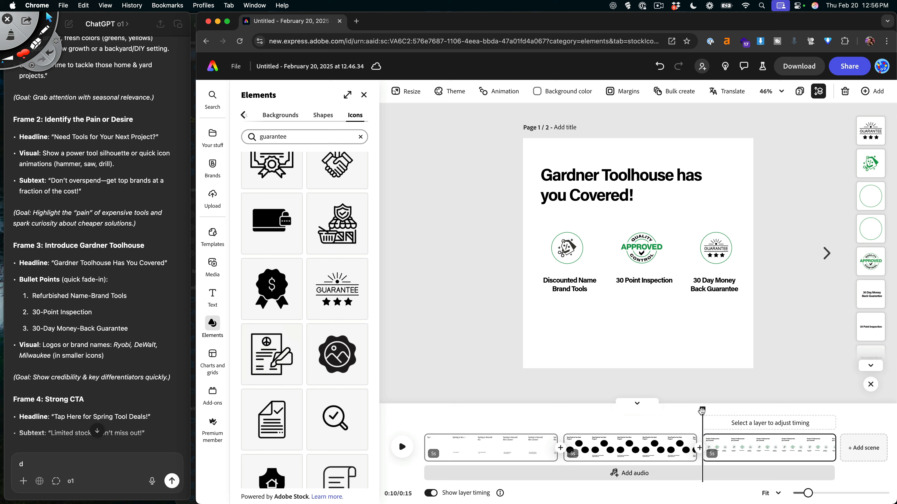
# - Preview the ad's animation from the start through the first scene
pyautogui.moveTo(703, 410); pyautogui.dragTo(313, 411)
pyautogui.click(402, 447)
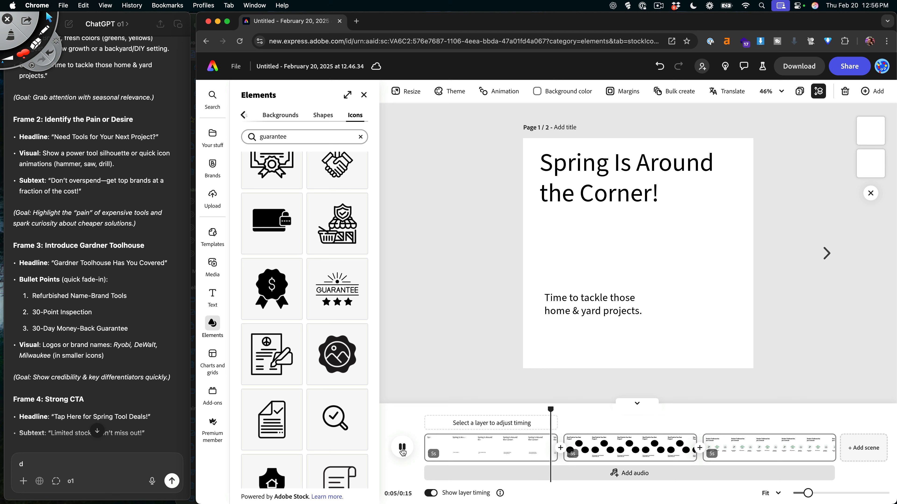
pyautogui.click(403, 451)
# - Remove the Fade entrance animation from both the headline and the subtext in the first scene
pyautogui.moveTo(578, 411); pyautogui.dragTo(462, 410)
pyautogui.moveTo(566, 338); pyautogui.dragTo(617, 176)
pyautogui.click(336, 114)
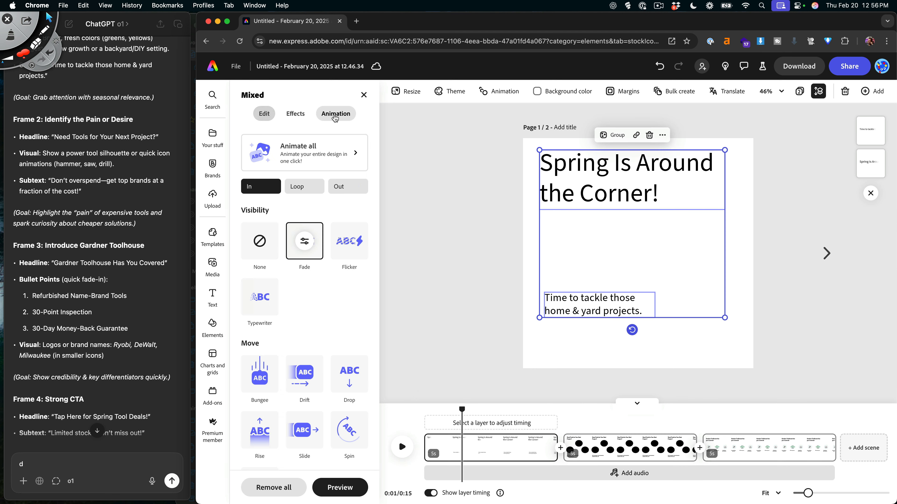
pyautogui.click(259, 241)
pyautogui.click(465, 387)
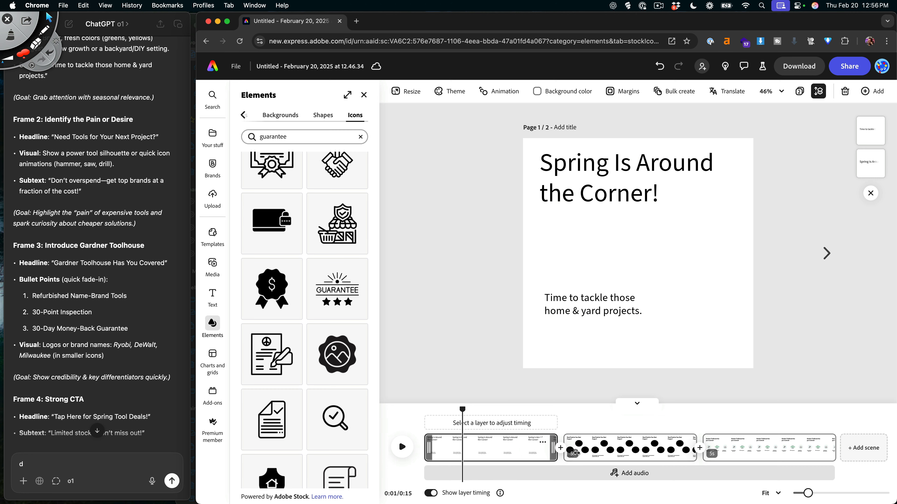
# - Play the ad from the start and replay the changes between scenes to check their timing
pyautogui.moveTo(458, 411); pyautogui.dragTo(409, 414)
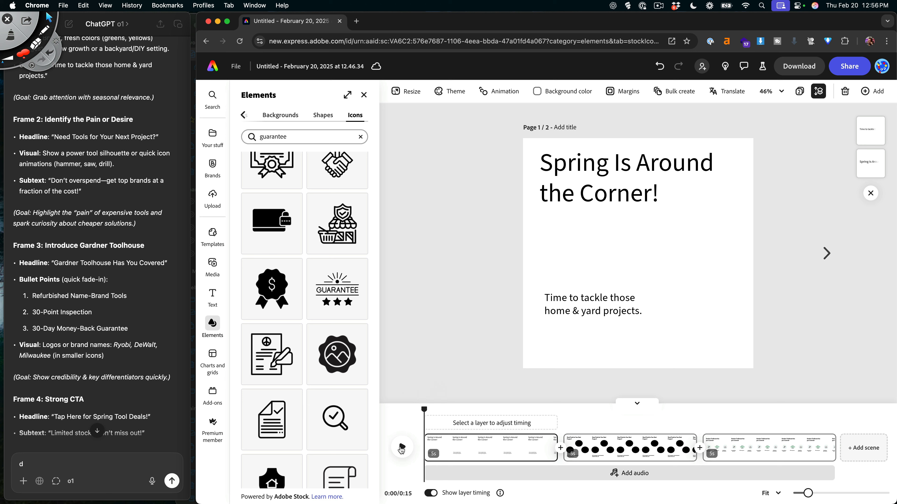
pyautogui.click(401, 449)
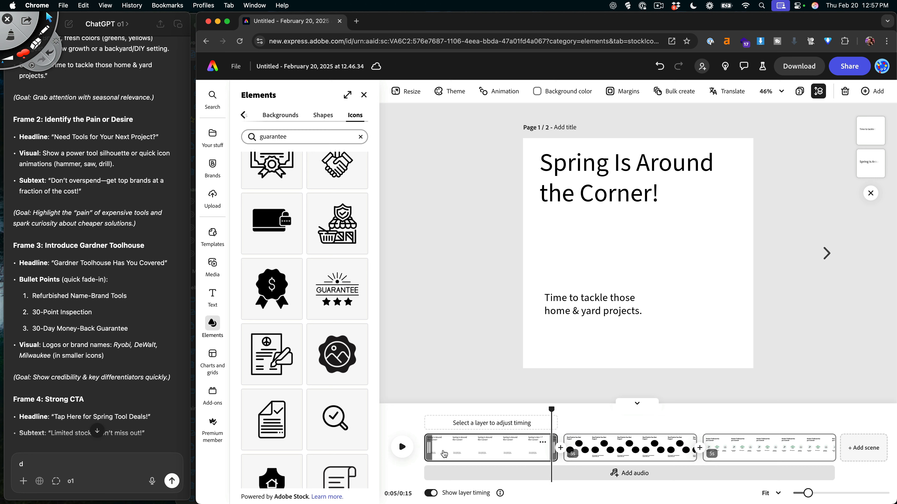
pyautogui.click(403, 448)
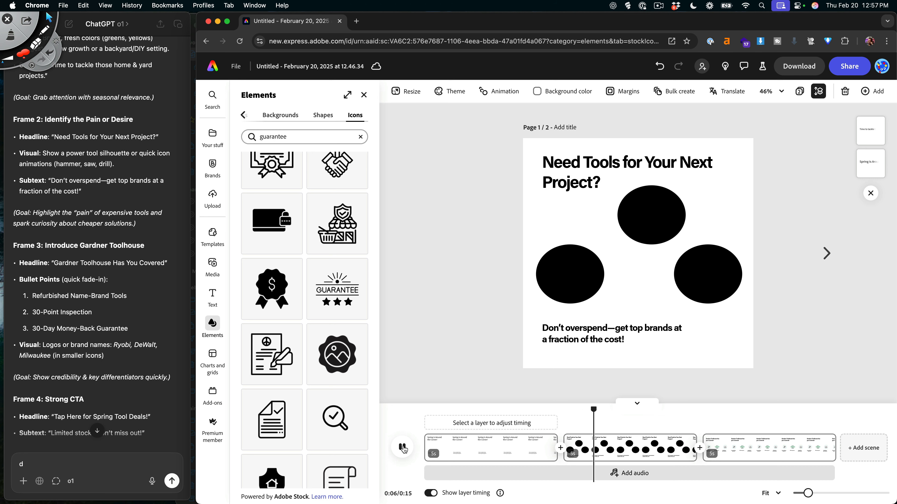
pyautogui.click(564, 432)
pyautogui.moveTo(597, 415); pyautogui.dragTo(541, 415)
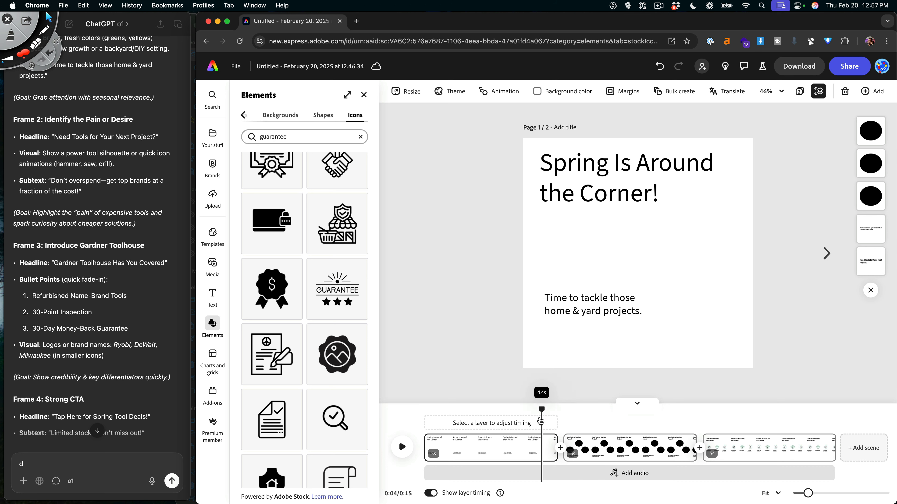
pyautogui.click(404, 447)
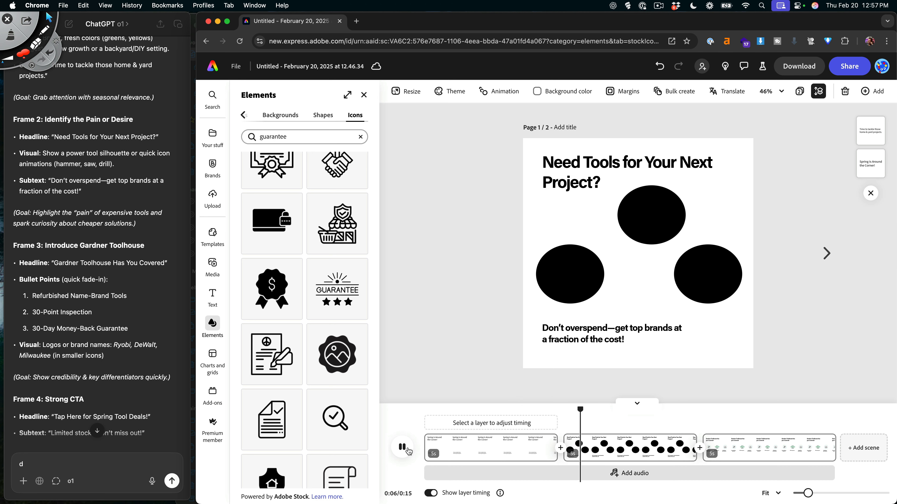
pyautogui.click(409, 452)
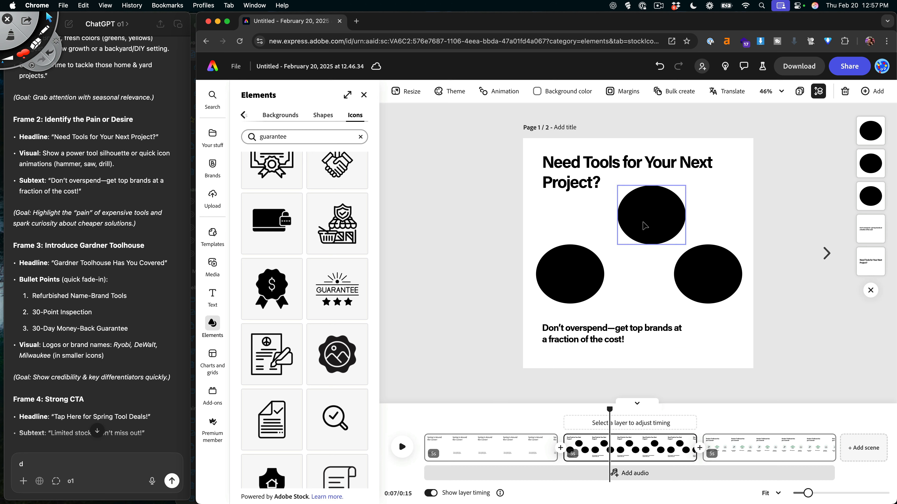
pyautogui.click(562, 417)
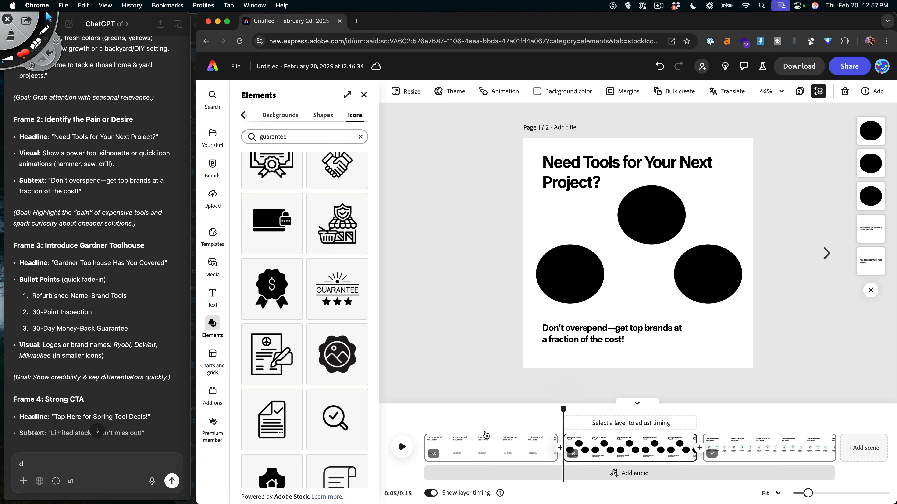
pyautogui.click(405, 452)
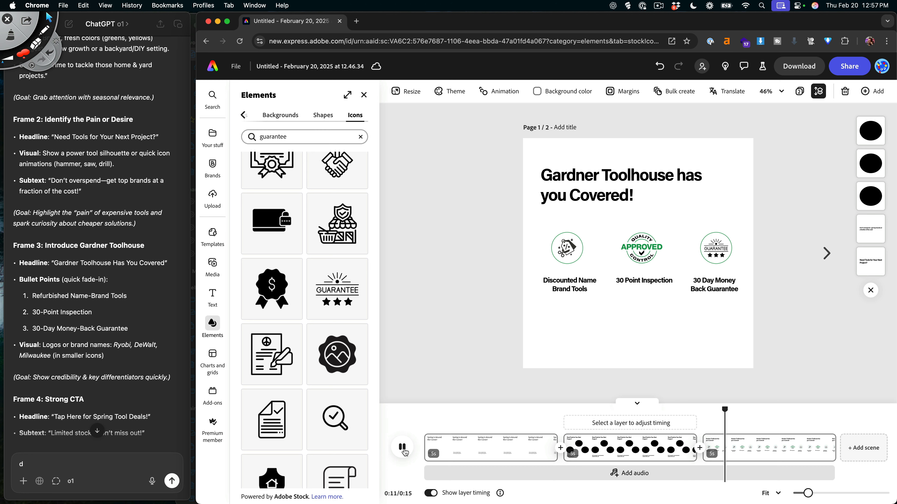
pyautogui.click(406, 453)
# - Extend the second scene to about 5.9 seconds and preview playback from it through the third scene
pyautogui.moveTo(706, 452); pyautogui.dragTo(714, 451)
pyautogui.moveTo(696, 406); pyautogui.dragTo(654, 406)
pyautogui.click(456, 448)
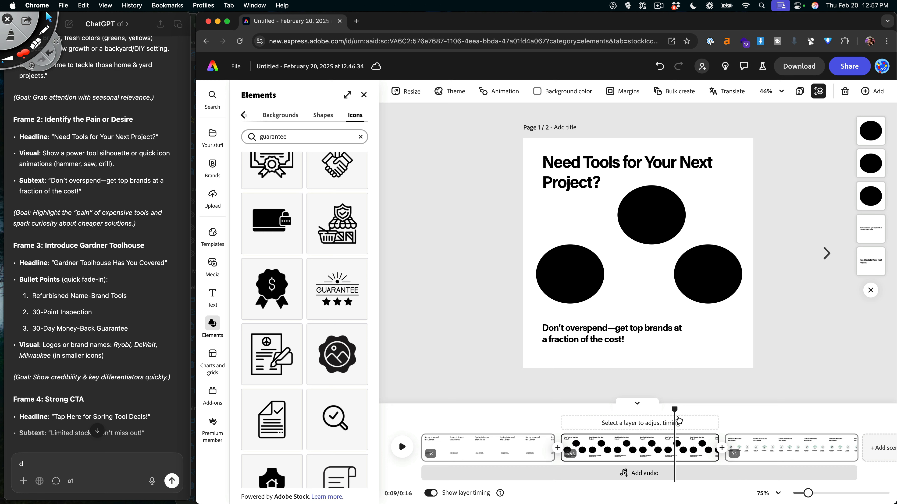
pyautogui.click(402, 447)
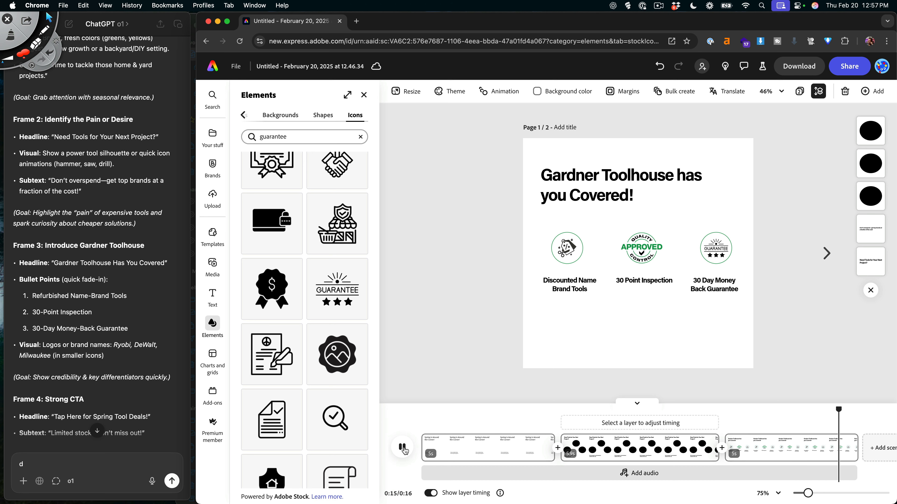
pyautogui.click(403, 448)
# - Switch to ChatGPT and review the script for Frame 4: Strong CTA
pyautogui.click(108, 342)
pyautogui.scroll(-5, 108, 342)
pyautogui.scroll(-3, 108, 342)
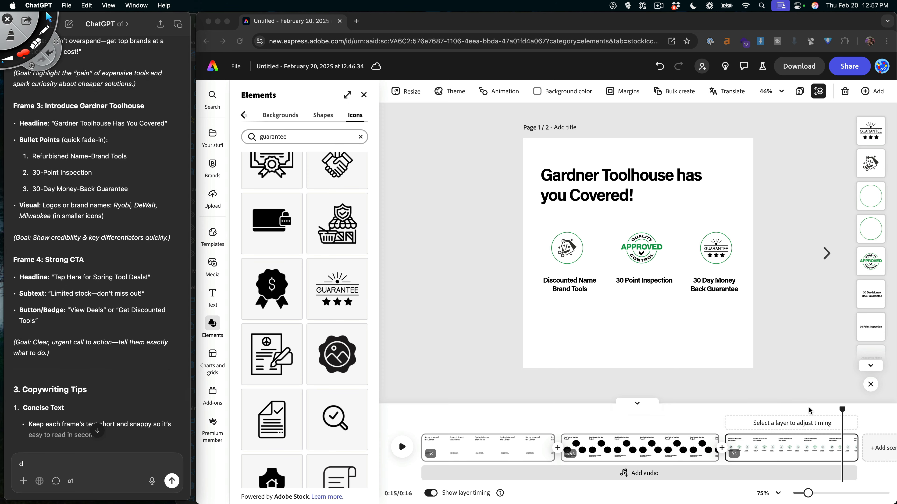
# - Shorten the third scene to about 4.4 seconds and add a blank fourth scene after it
pyautogui.click(845, 414)
pyautogui.moveTo(857, 454); pyautogui.dragTo(843, 456)
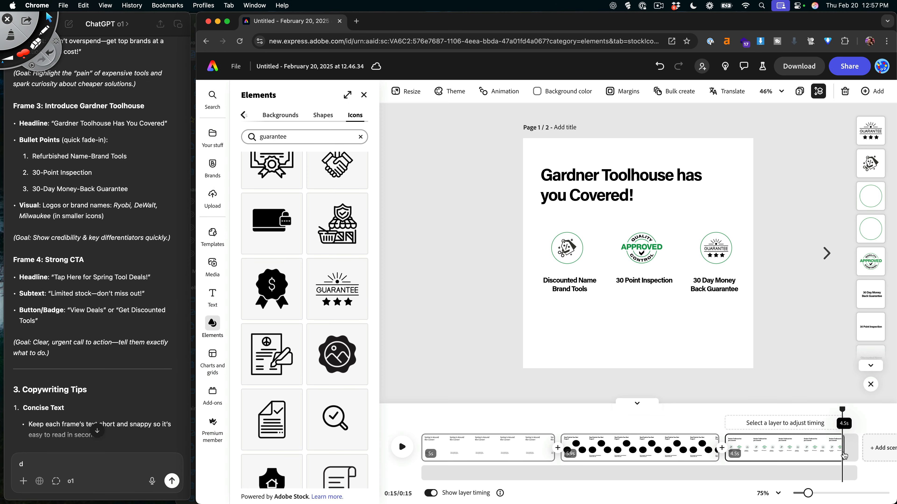
pyautogui.click(879, 448)
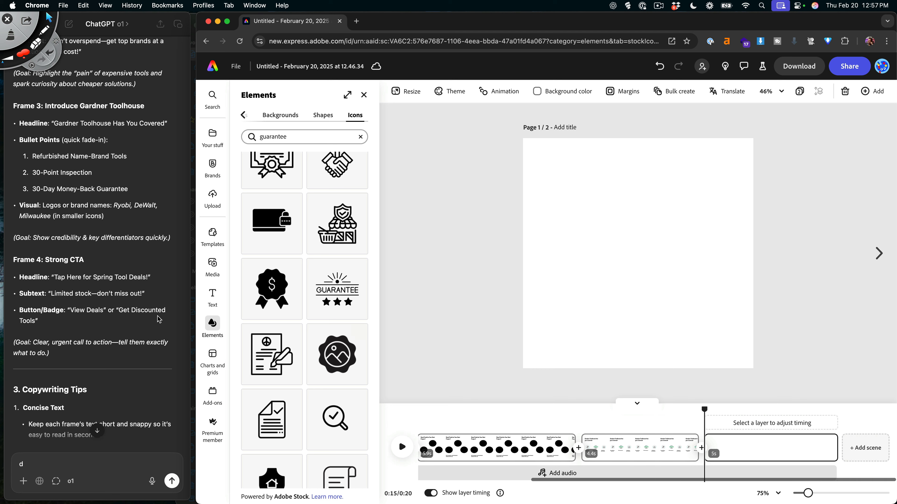
# - Copy the "Gardner Toolhouse has you Covered!" headline from the third scene into the fourth and place it near the canvas's upper edge
pyautogui.click(117, 273)
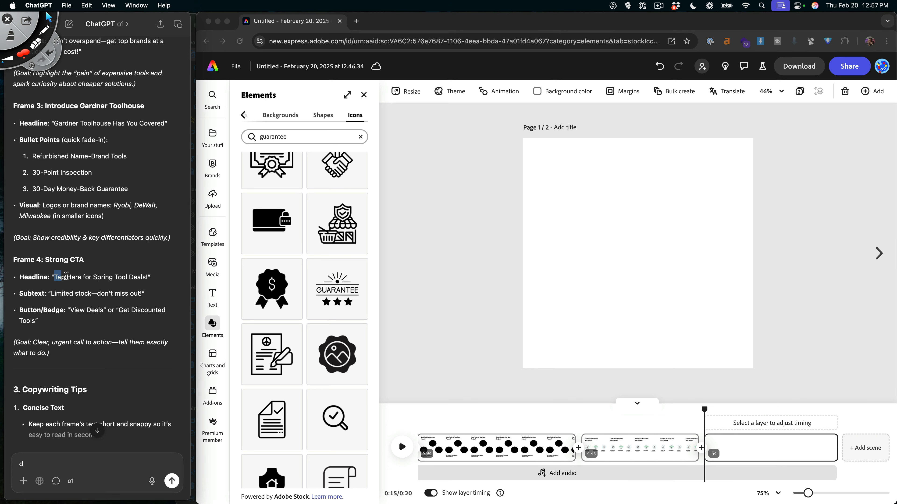
pyautogui.moveTo(66, 276); pyautogui.dragTo(141, 277)
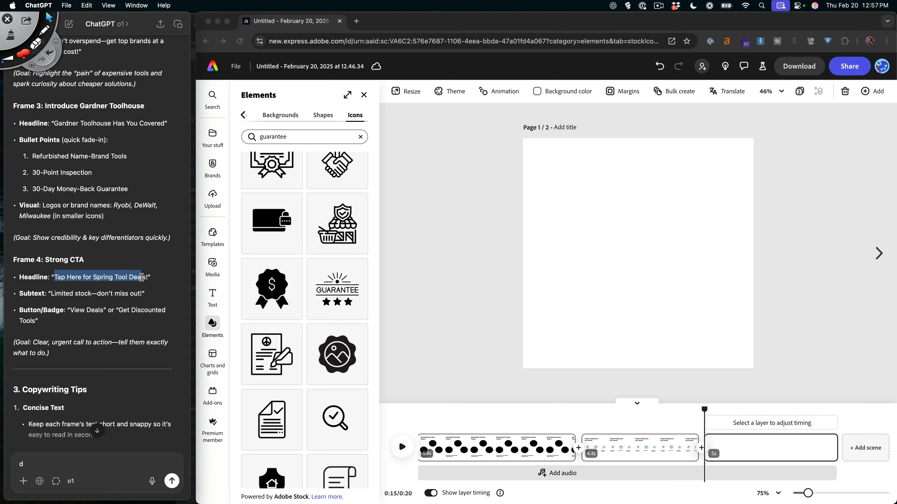
pyautogui.click(645, 291)
pyautogui.click(643, 445)
pyautogui.click(589, 195)
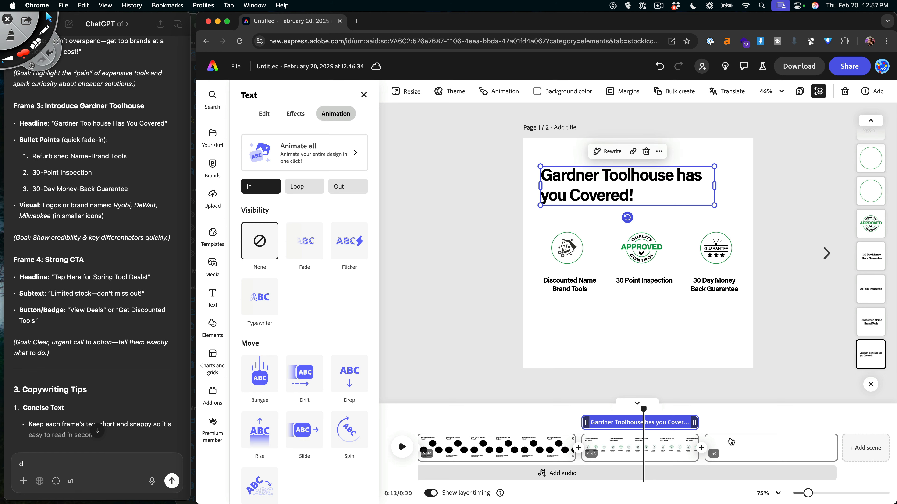
pyautogui.click(739, 443)
pyautogui.press('super+v')
pyautogui.moveTo(584, 184); pyautogui.dragTo(583, 173)
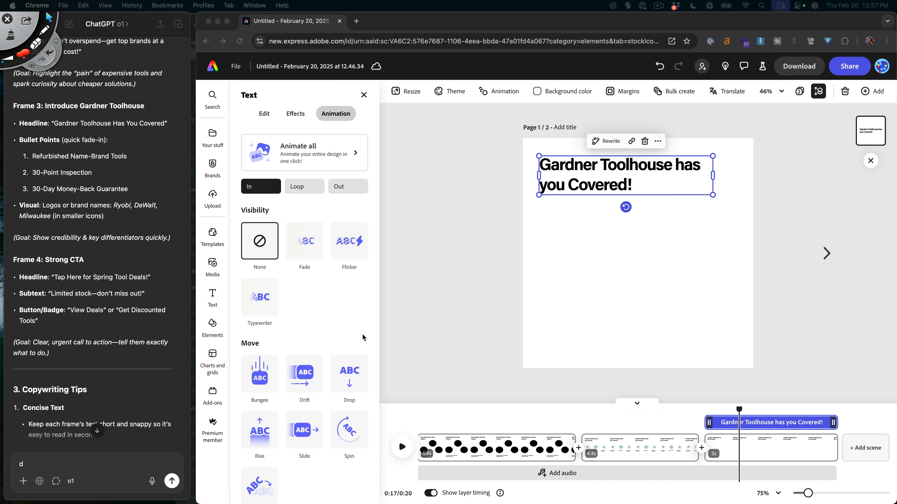
# - Replace the fourth scene's headline with the Frame 4 headline from ChatGPT, "Tap Here for Spring Tool Deals!"
pyautogui.moveTo(53, 278); pyautogui.dragTo(153, 279)
pyautogui.press('super+c')
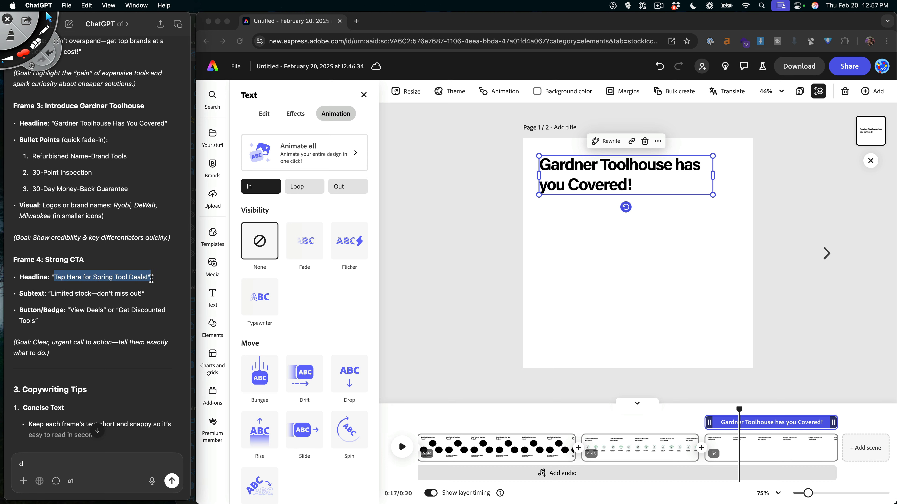
pyautogui.click(561, 187)
pyautogui.doubleClick(561, 185)
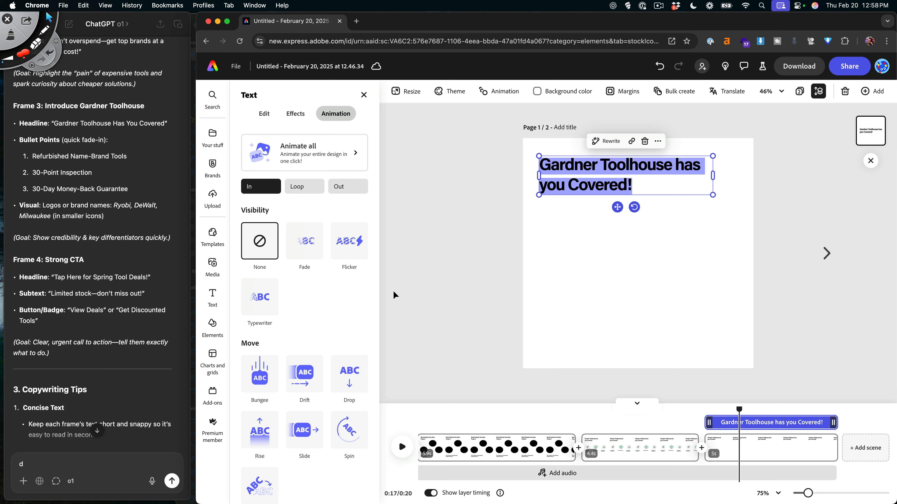
pyautogui.click(62, 346)
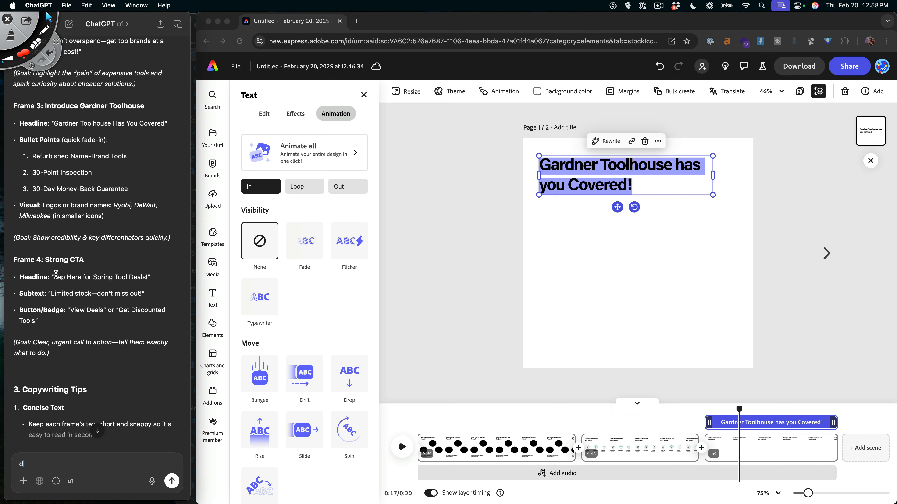
pyautogui.moveTo(56, 277); pyautogui.dragTo(141, 278)
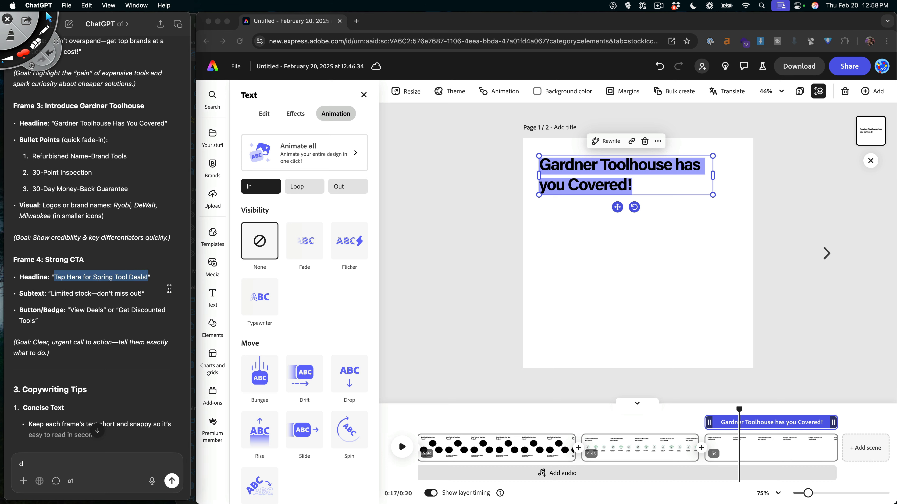
pyautogui.press('super+Tab')
pyautogui.press('super+v')
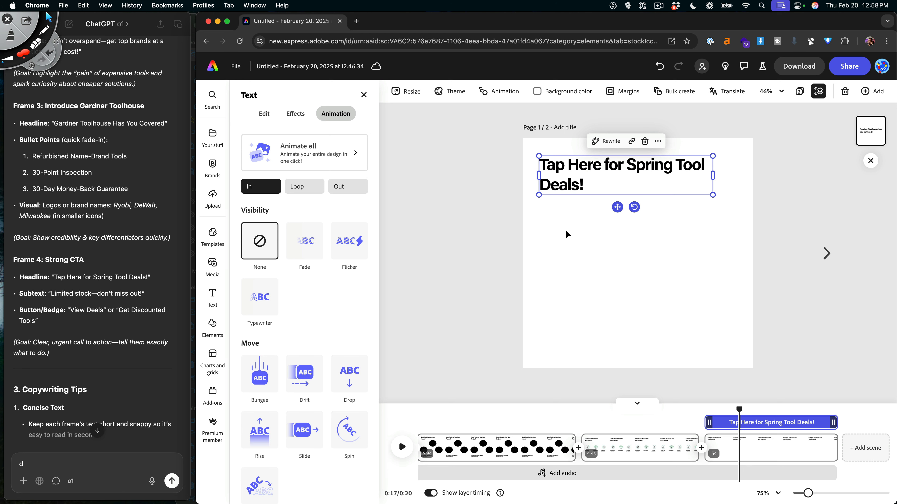
pyautogui.click(572, 247)
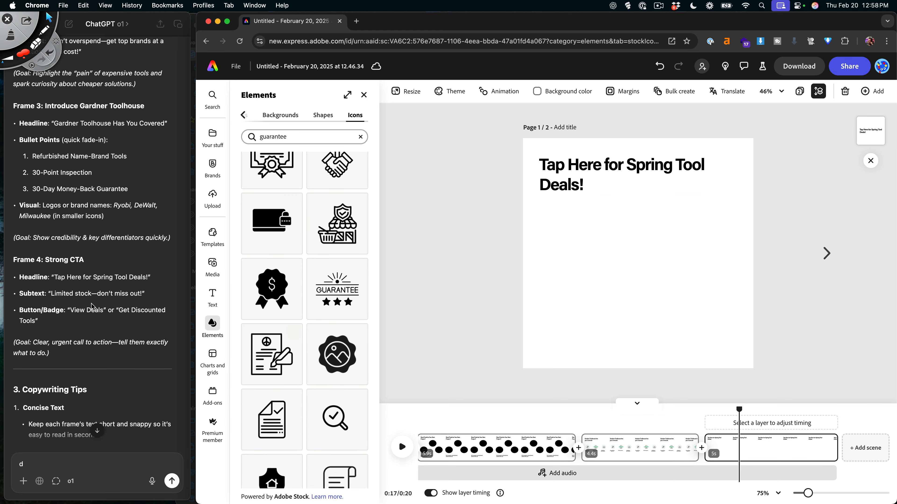
# - Duplicate the headline below itself and replace the copy's text with the Frame 4 subtext, "Limited stock—don’t miss out!"
pyautogui.click(60, 295)
pyautogui.moveTo(51, 294); pyautogui.dragTo(128, 292)
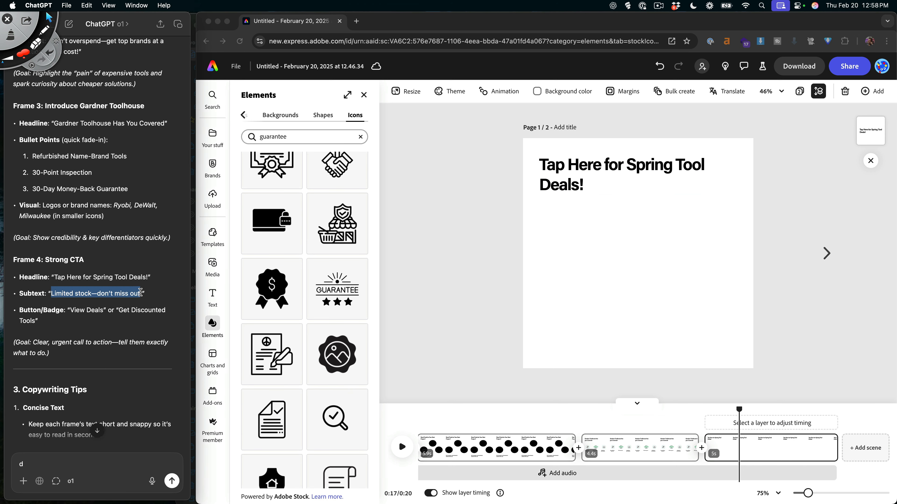
pyautogui.click(595, 279)
pyautogui.moveTo(554, 181); pyautogui.dragTo(553, 264)
pyautogui.doubleClick(553, 263)
pyautogui.press('super+a')
pyautogui.write('Limited stock—don’t miss out!')
# - Duplicate the subtext below itself and change the copy's text to the call to action "View Deals"
pyautogui.click(92, 320)
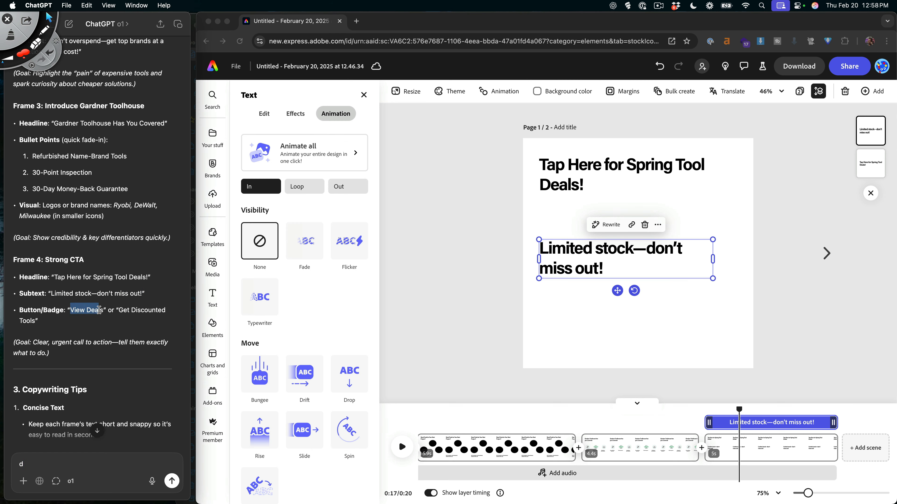
pyautogui.click(647, 318)
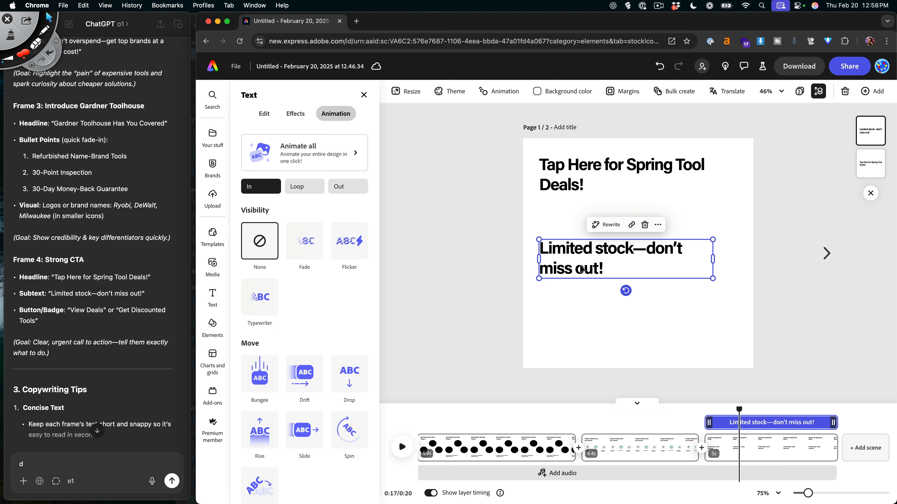
pyautogui.moveTo(580, 266); pyautogui.dragTo(576, 327)
pyautogui.doubleClick(576, 326)
pyautogui.press('super+a')
pyautogui.write('View De')
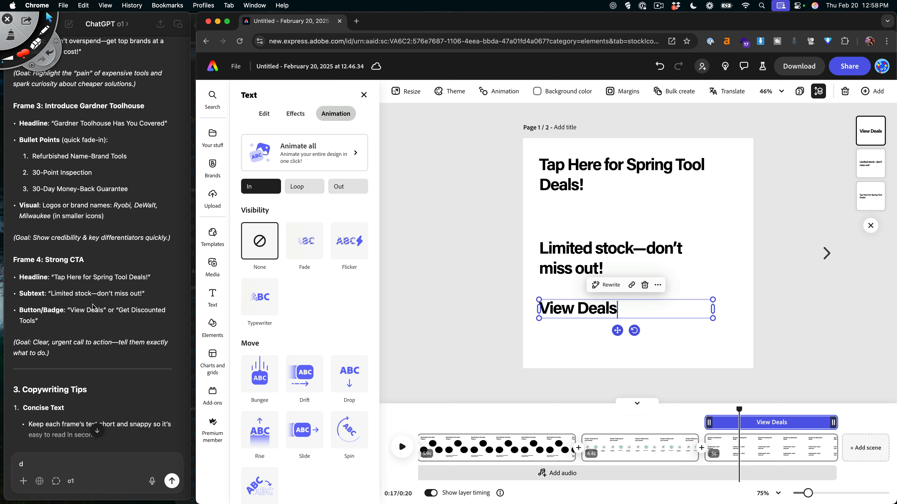
pyautogui.scroll(-2, 94, 308)
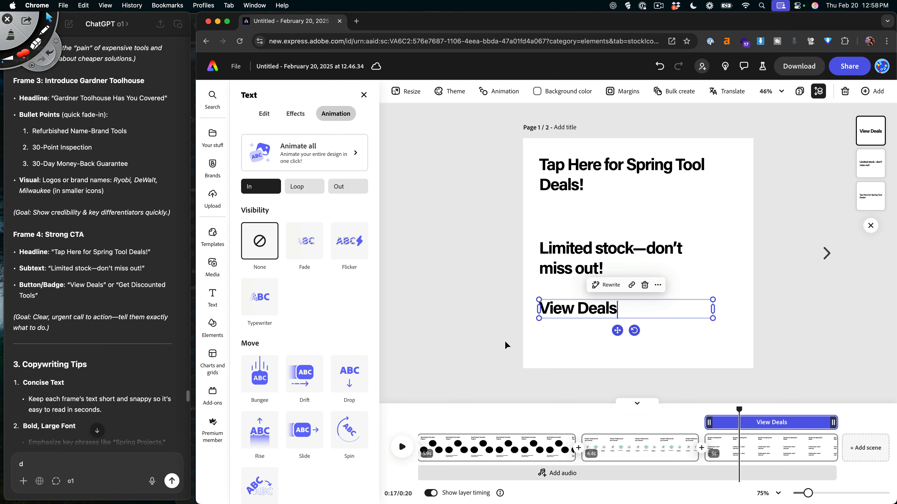
pyautogui.click(520, 336)
# - Shrink the "Limited stock—don’t miss out!" text and move it up to just below the headline
pyautogui.click(550, 269)
pyautogui.moveTo(713, 279); pyautogui.dragTo(639, 261)
pyautogui.moveTo(570, 255); pyautogui.dragTo(565, 228)
# - Reword the fourth scene's headline to "Explore Spring Tool Deals!"
pyautogui.click(558, 182)
pyautogui.click(601, 165)
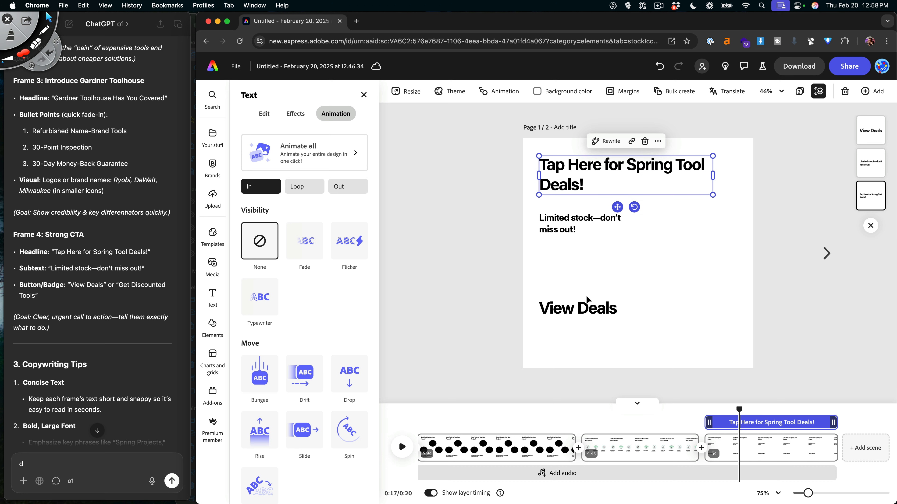
pyautogui.moveTo(586, 297); pyautogui.dragTo(620, 296)
pyautogui.press('super+z')
pyautogui.doubleClick(591, 172)
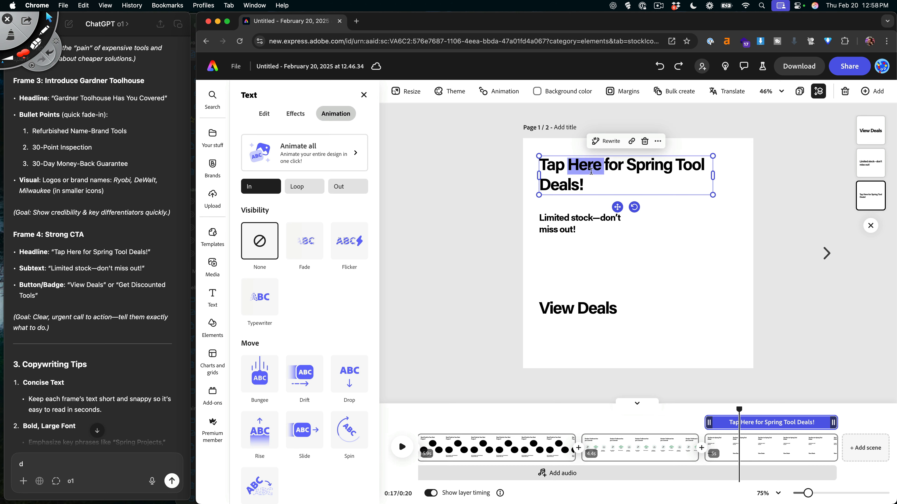
pyautogui.click(621, 166)
pyautogui.moveTo(622, 167); pyautogui.dragTo(531, 159)
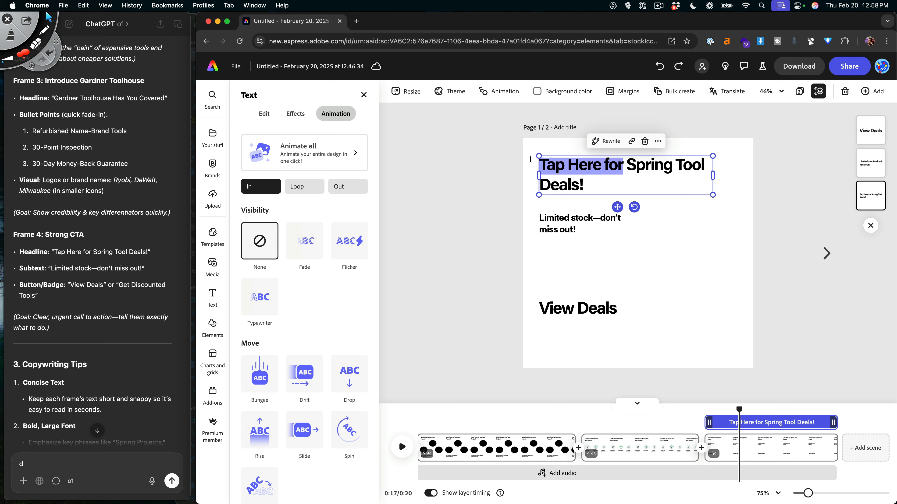
pyautogui.write('Explore')
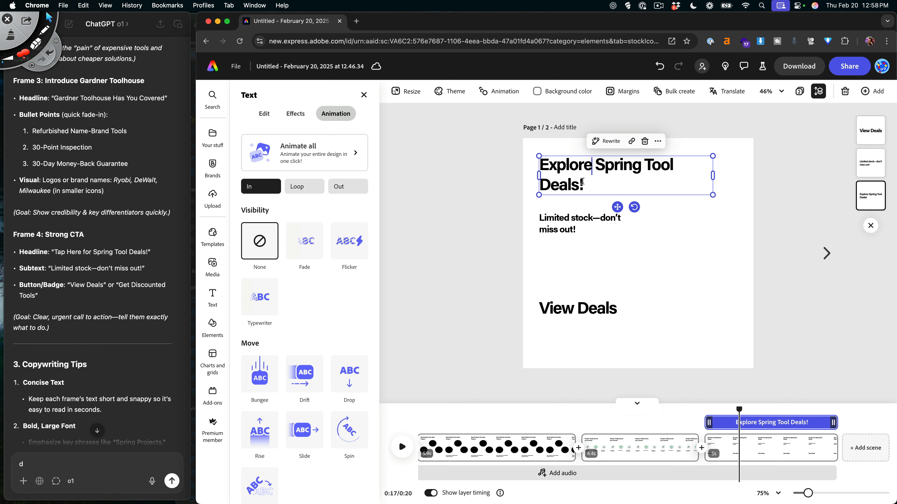
pyautogui.click(589, 259)
# - Enlarge the "Limited stock—don’t miss out!" subtext slightly and move "View Deals" a little down and to the right
pyautogui.click(624, 234)
pyautogui.moveTo(638, 234); pyautogui.dragTo(681, 248)
pyautogui.moveTo(572, 310); pyautogui.dragTo(590, 323)
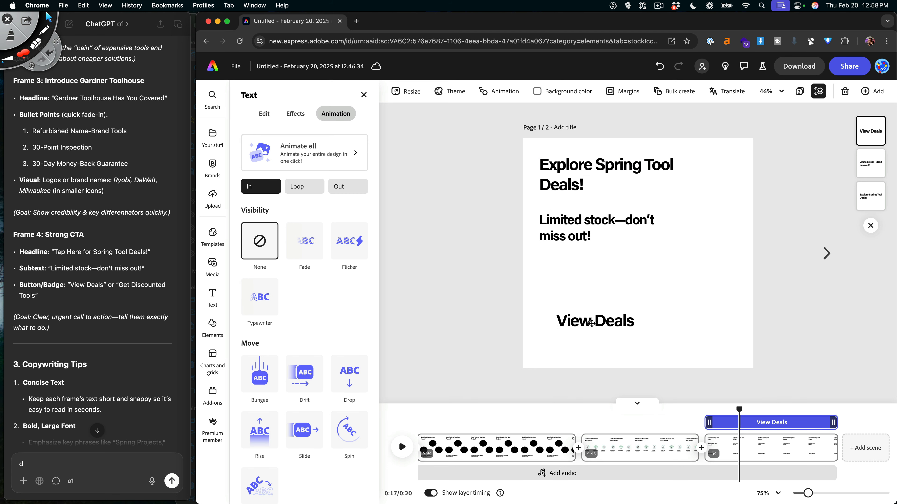
pyautogui.click(598, 289)
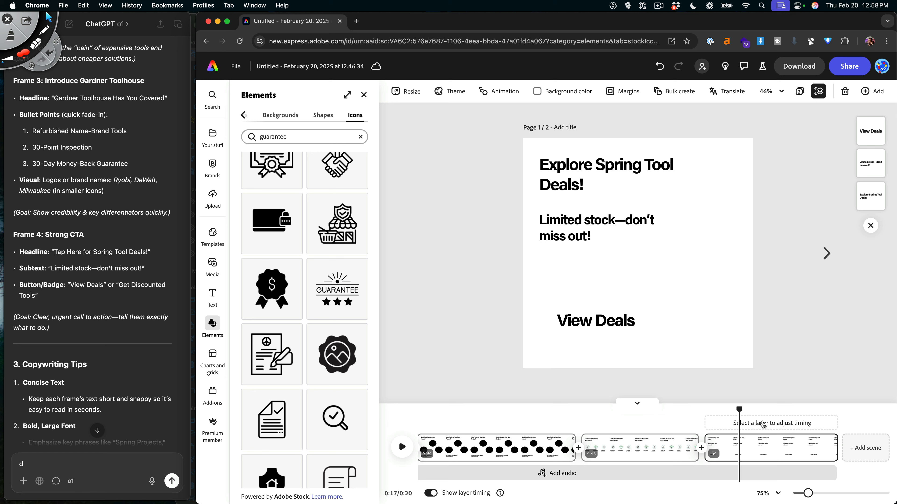
# - Play the whole ad from the start to review all four scenes, and return the playhead to the beginning
pyautogui.hscroll(-3, 764, 425)
pyautogui.moveTo(847, 411); pyautogui.dragTo(405, 441)
pyautogui.click(402, 446)
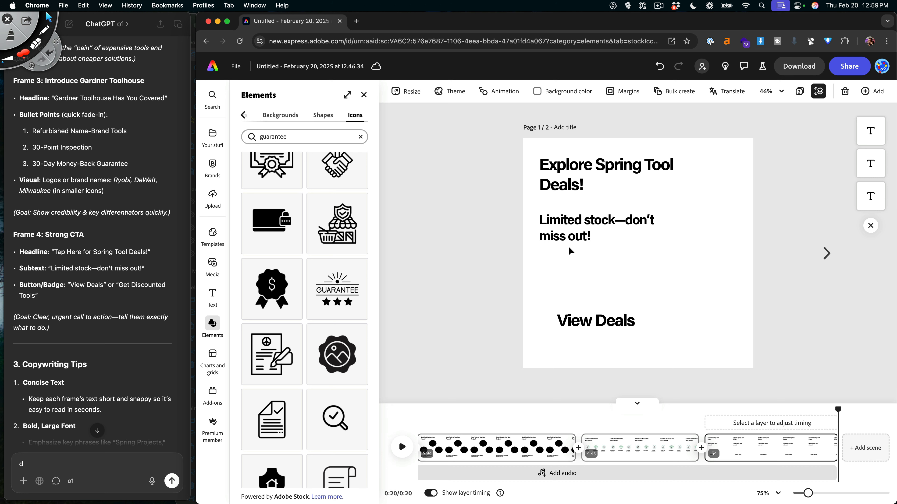
pyautogui.moveTo(837, 411); pyautogui.dragTo(423, 410)
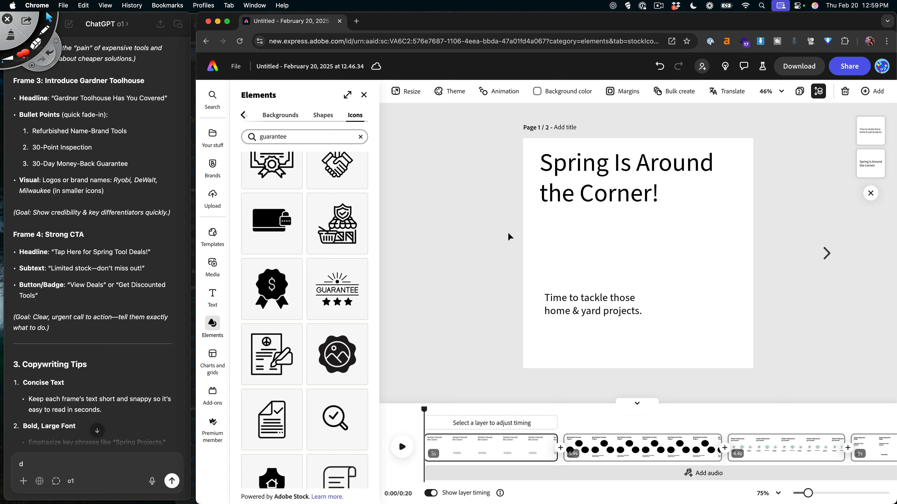
# - Search Google in a new browser tab for "spring ad banner examples" and look through the image results
pyautogui.click(356, 21)
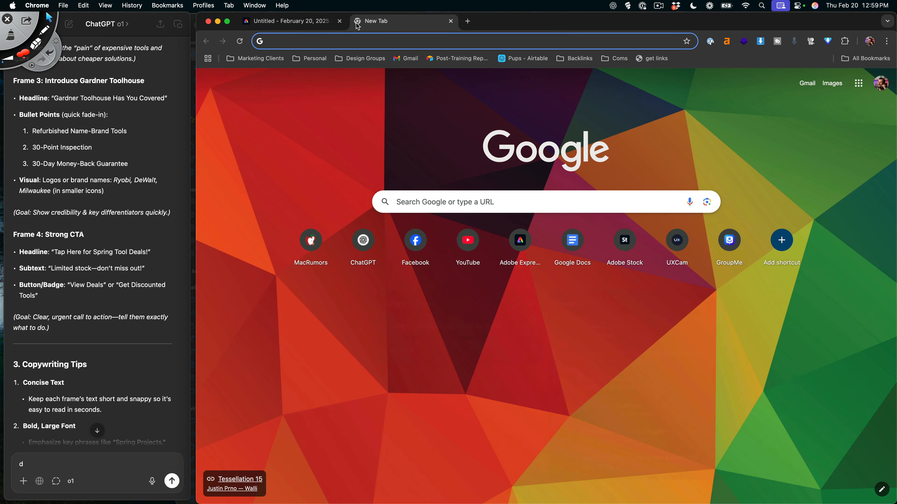
pyautogui.write('spring ad banner')
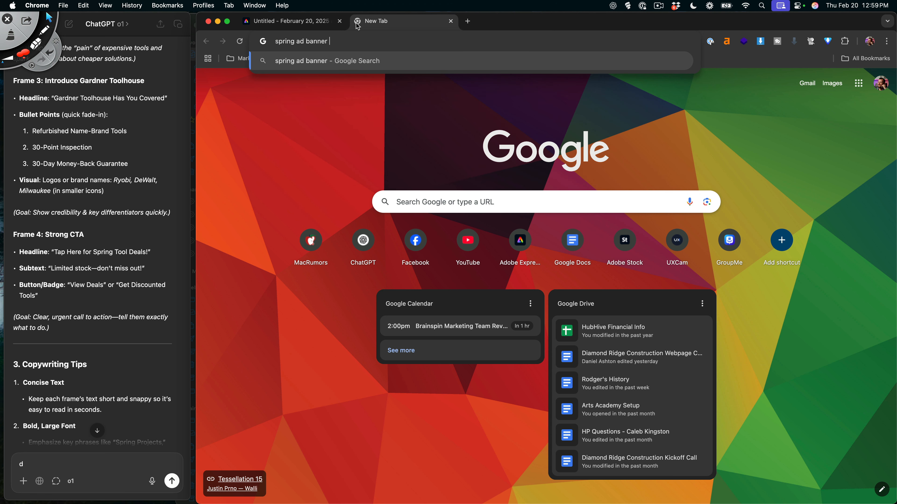
pyautogui.write(' examples')
pyautogui.press('Return')
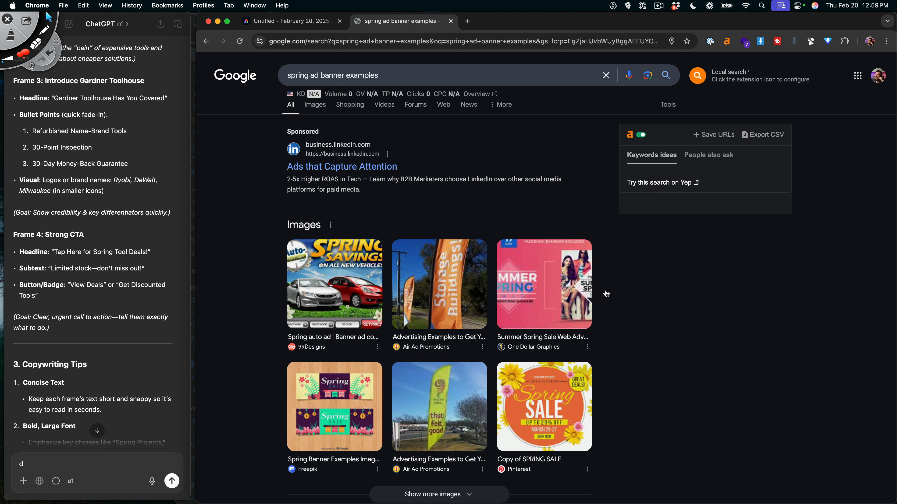
pyautogui.scroll(-3, 538, 232)
pyautogui.scroll(-1, 624, 349)
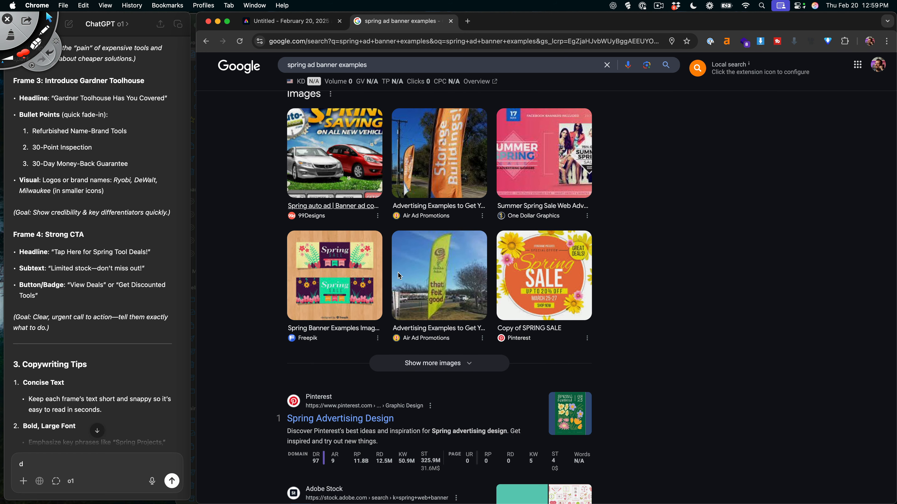
pyautogui.scroll(4, 558, 367)
pyautogui.scroll(-3, 414, 212)
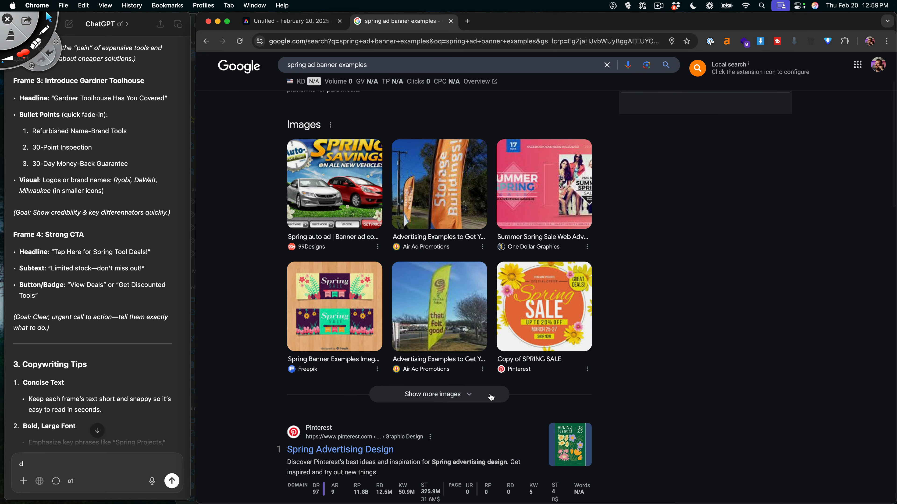
# - Expand the image results and copy the enlarged floral "Spring SALE" image from the Pinterest result
pyautogui.click(446, 401)
pyautogui.scroll(-3, 548, 207)
pyautogui.click(548, 206)
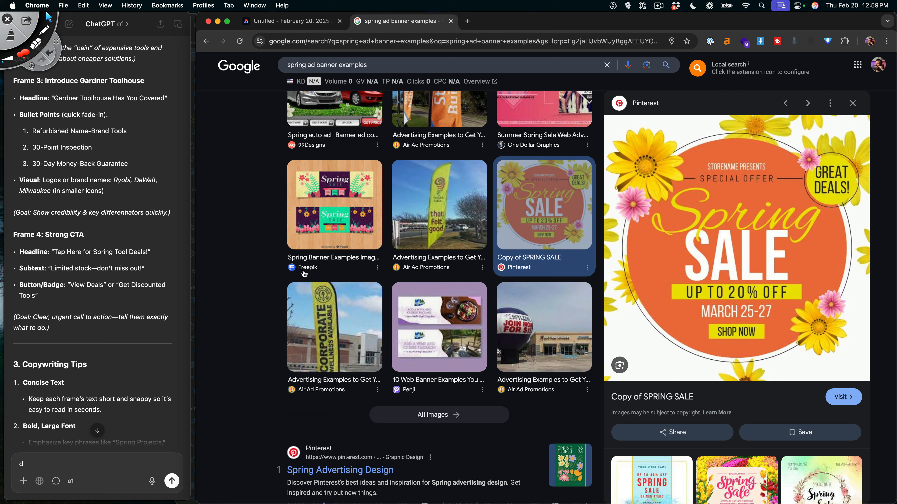
pyautogui.rightClick(704, 198)
pyautogui.click(726, 309)
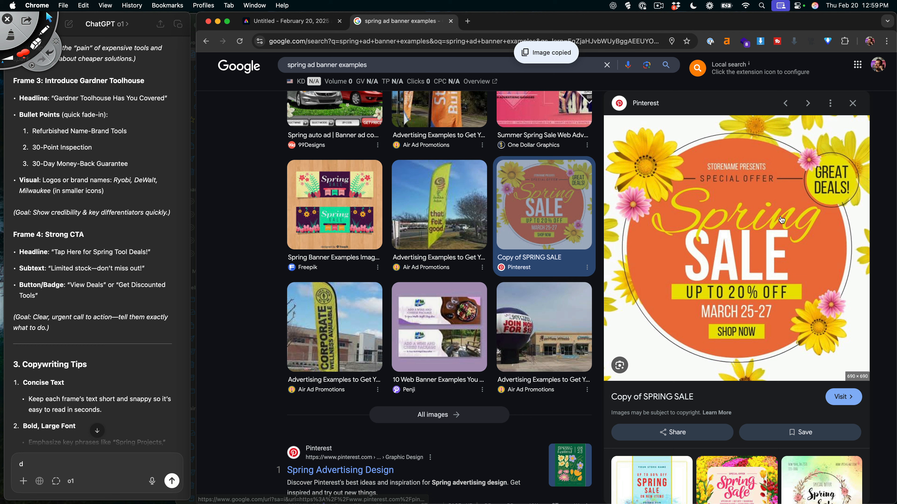
# - Switch back to Adobe Express, paste the Spring Sale image into the first scene, shrink it and place it beside the subtext
pyautogui.click(294, 23)
pyautogui.press('super+v')
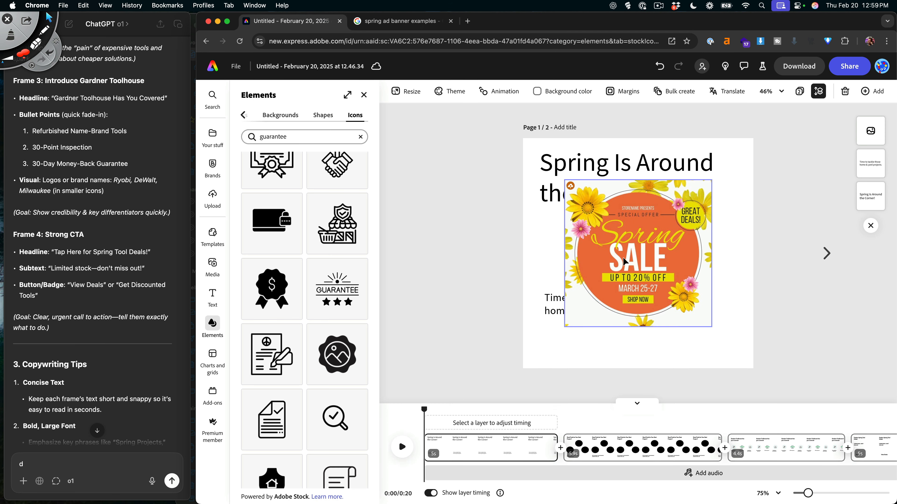
pyautogui.click(629, 257)
pyautogui.moveTo(564, 179); pyautogui.dragTo(621, 236)
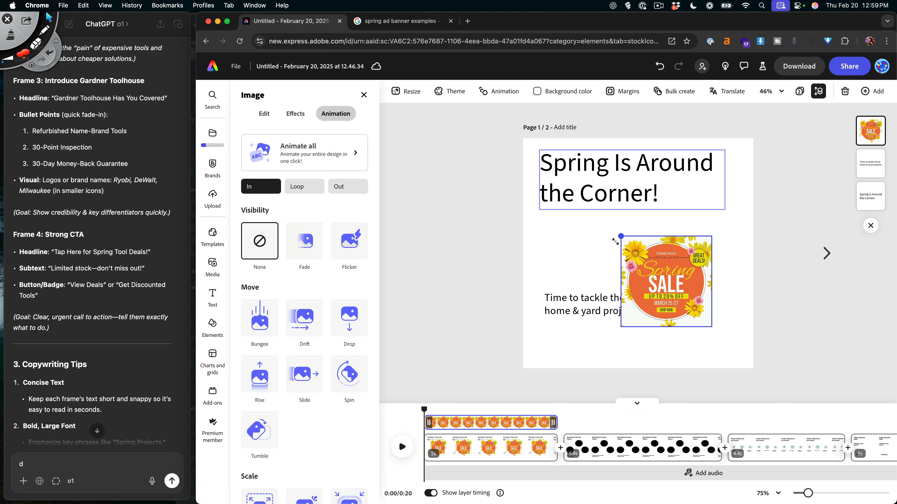
pyautogui.moveTo(685, 295); pyautogui.dragTo(707, 313)
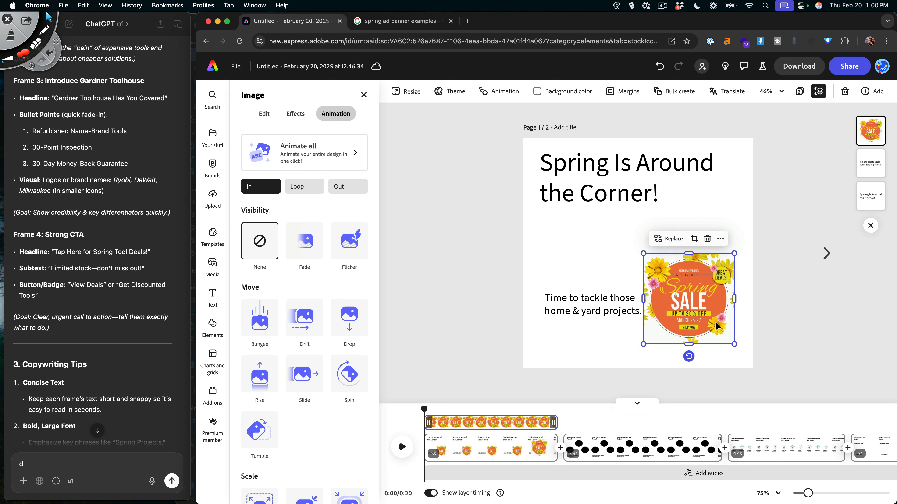
# - Duplicate the "Spring Is Around the Corner!" headline directly below the original in the first scene
pyautogui.click(581, 231)
pyautogui.click(590, 207)
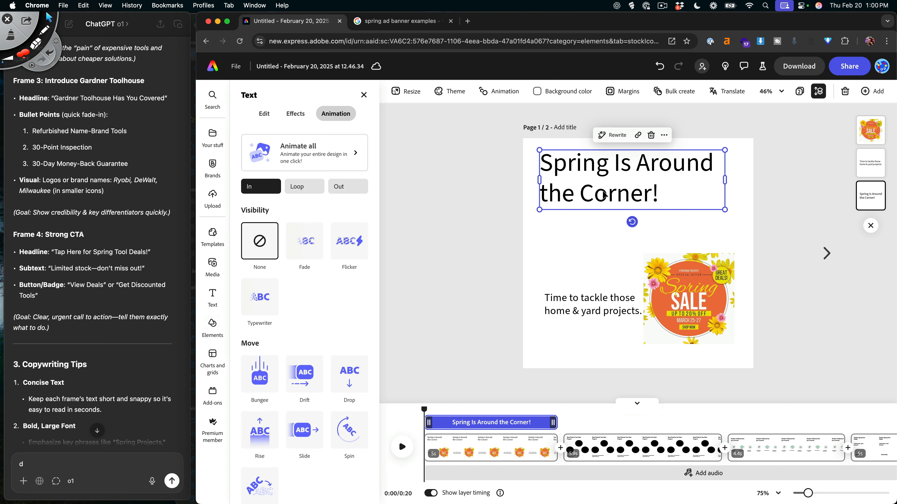
pyautogui.moveTo(600, 188); pyautogui.dragTo(600, 248)
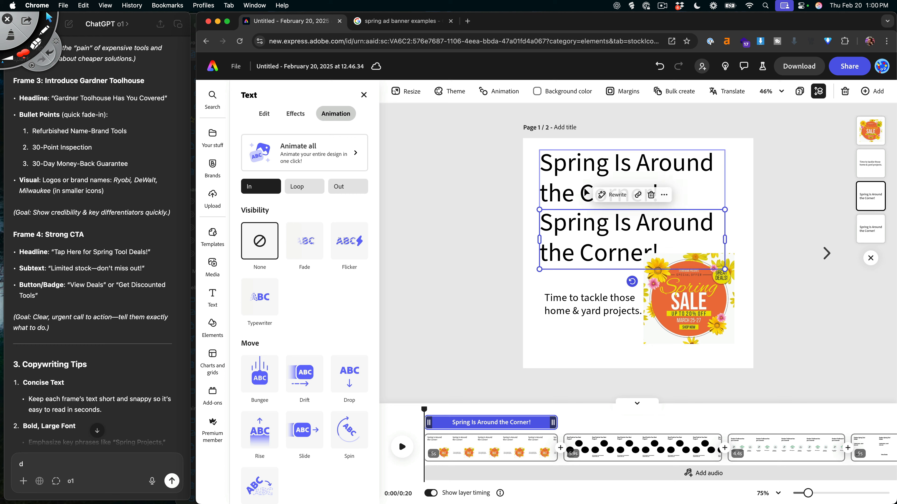
pyautogui.click(640, 196)
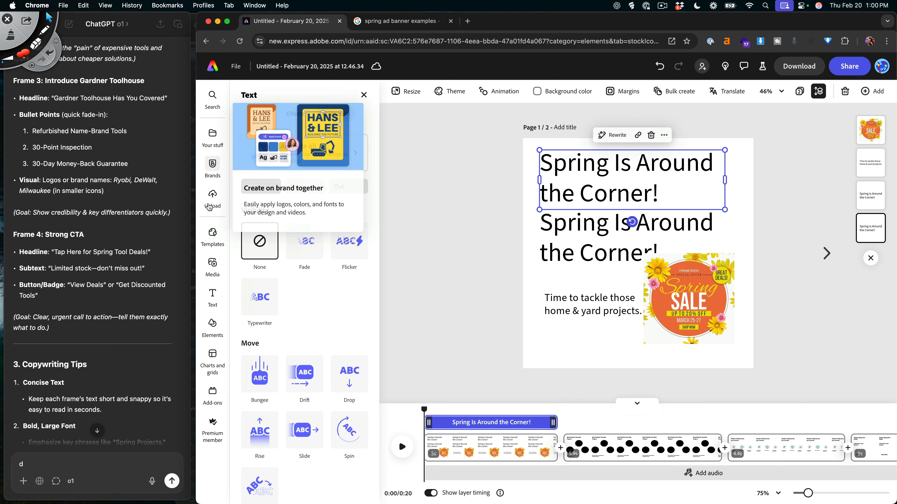
# - Search the text designs for "handwritten" and add the "The Sew Crafty Club" design to the first scene
pyautogui.click(212, 297)
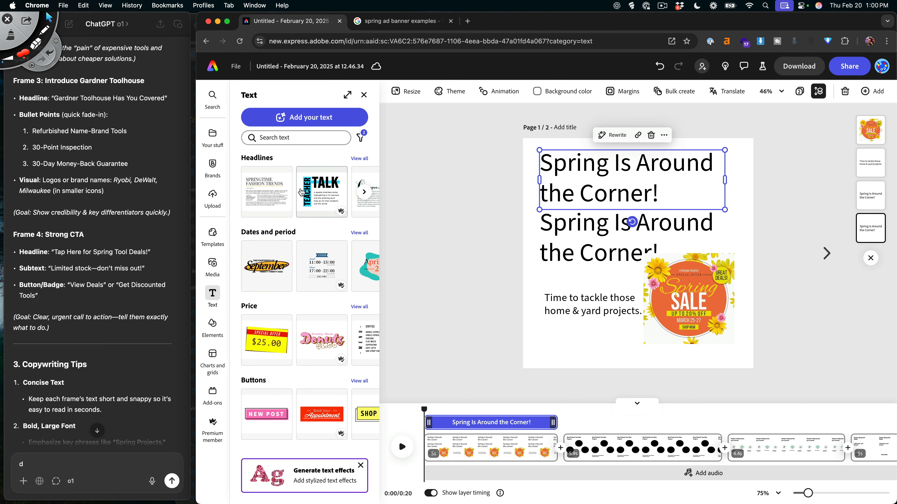
pyautogui.click(290, 138)
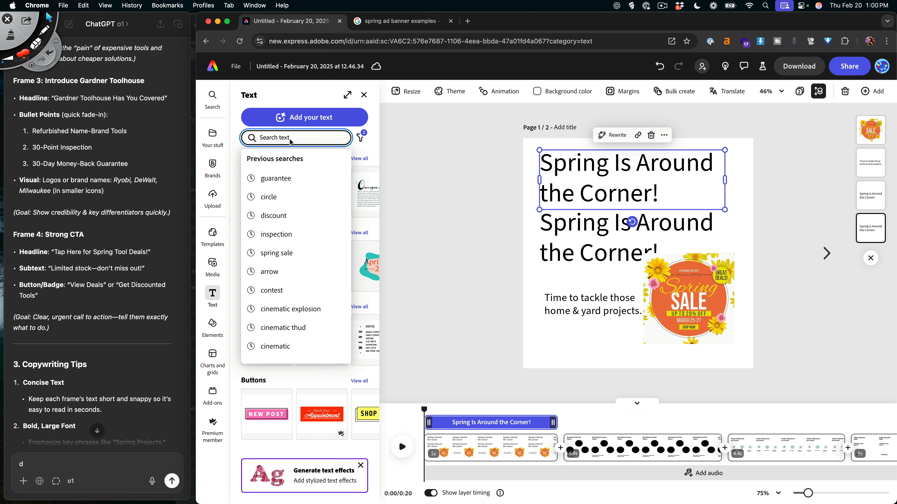
pyautogui.write('hand')
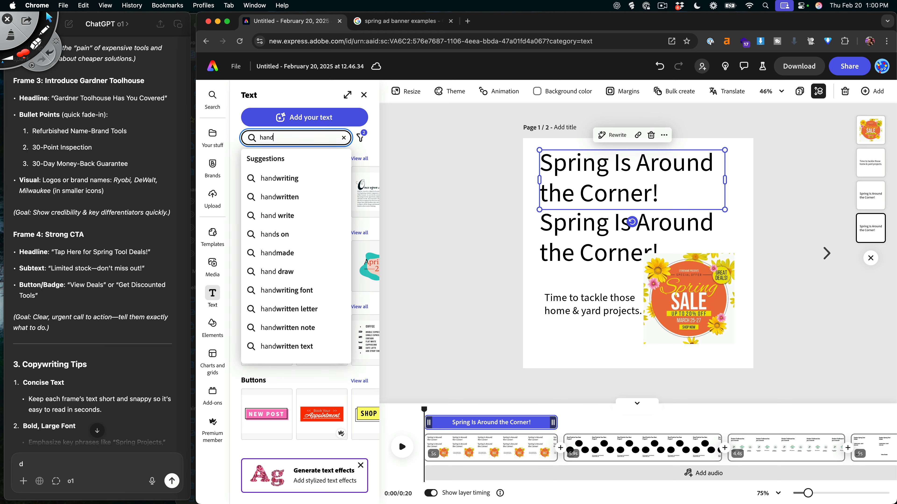
pyautogui.click(304, 197)
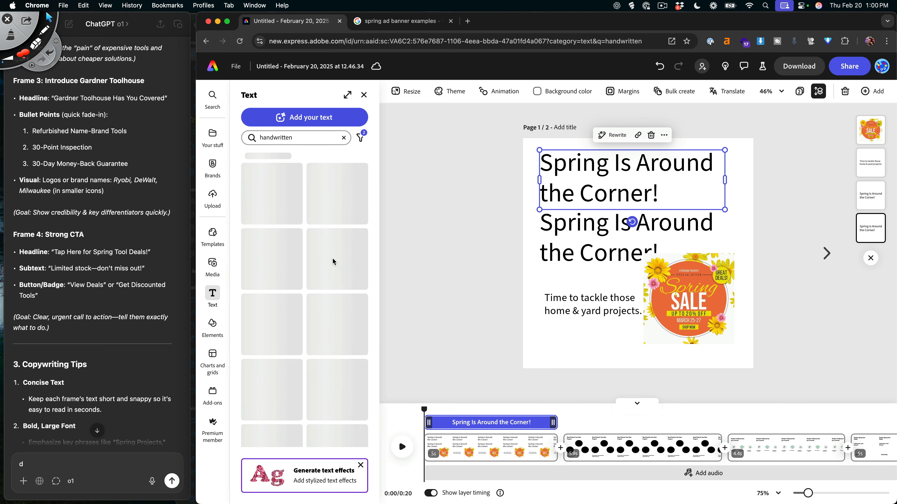
pyautogui.scroll(-5, 336, 267)
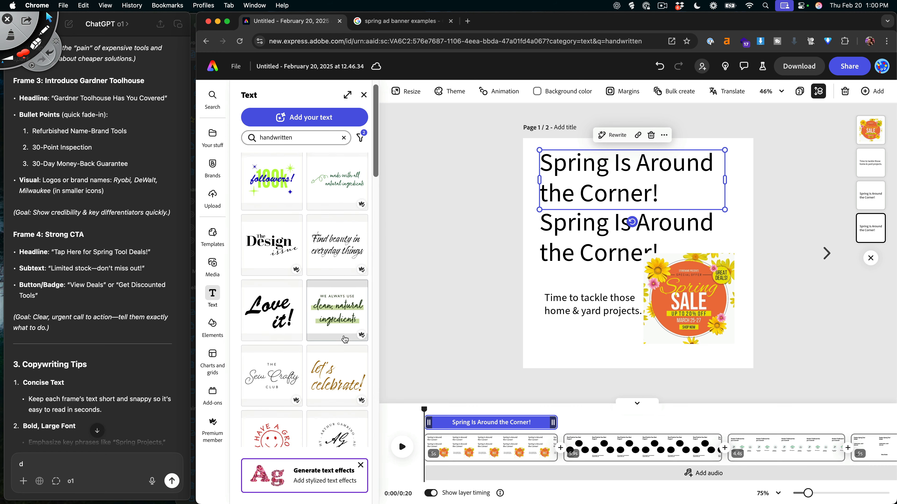
pyautogui.scroll(-3, 344, 340)
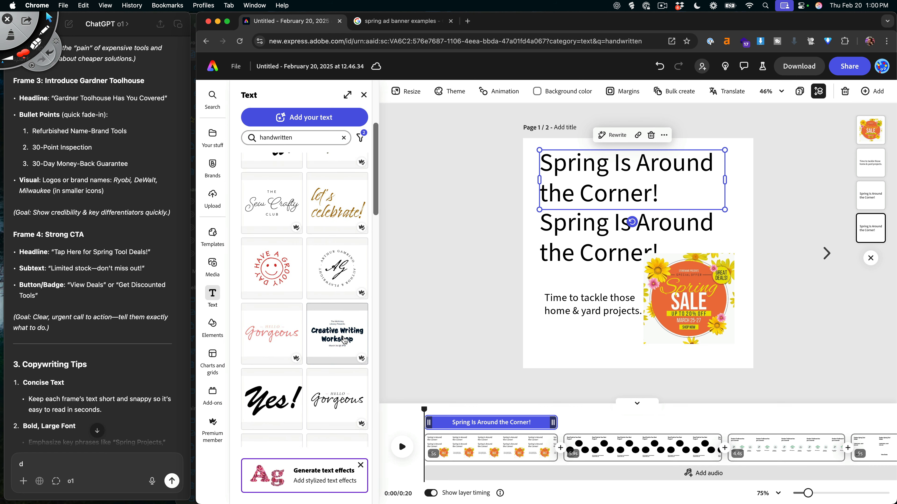
pyautogui.scroll(2, 335, 400)
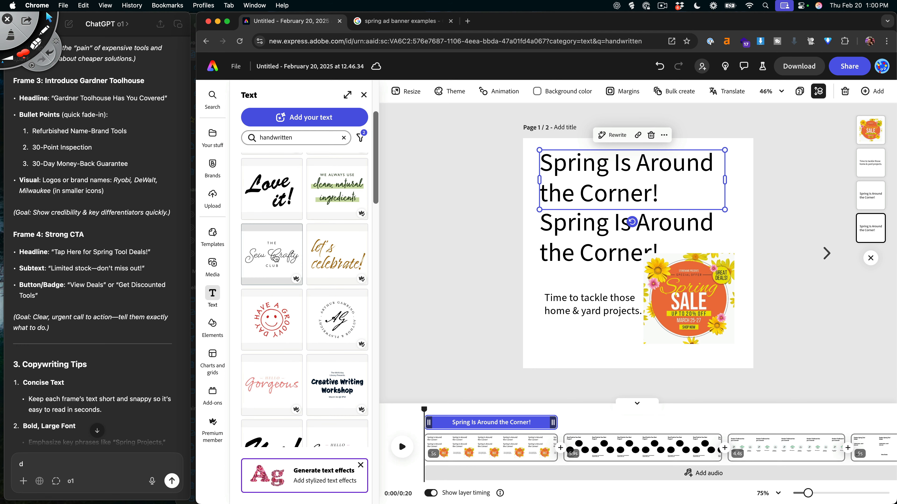
pyautogui.moveTo(272, 254); pyautogui.dragTo(689, 222)
# - Replace the script words "Sew Crafty" in the added text design with "Spring"
pyautogui.doubleClick(678, 227)
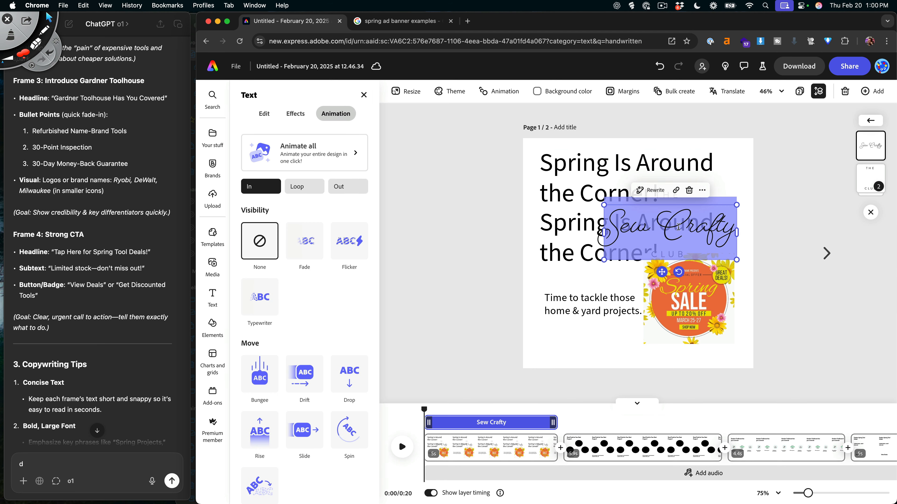
pyautogui.click(660, 224)
pyautogui.moveTo(615, 224); pyautogui.dragTo(713, 231)
pyautogui.press('super+a')
pyautogui.click(612, 227)
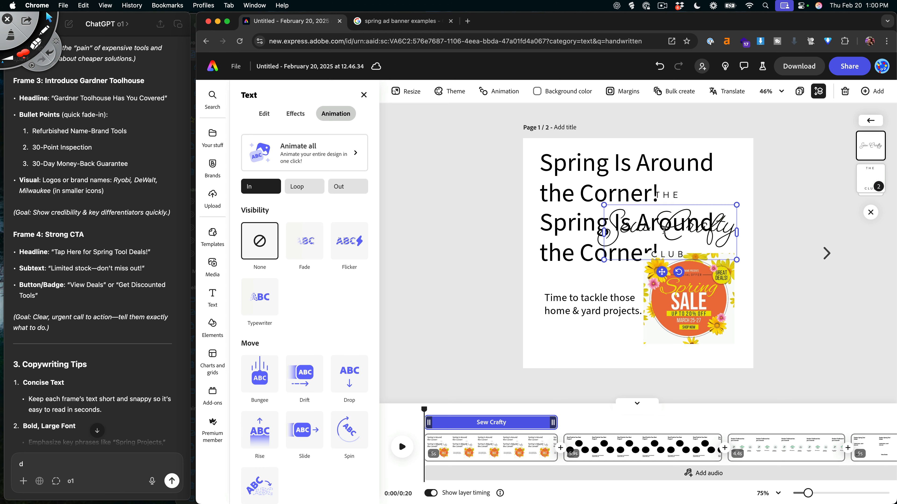
pyautogui.moveTo(610, 227); pyautogui.dragTo(773, 240)
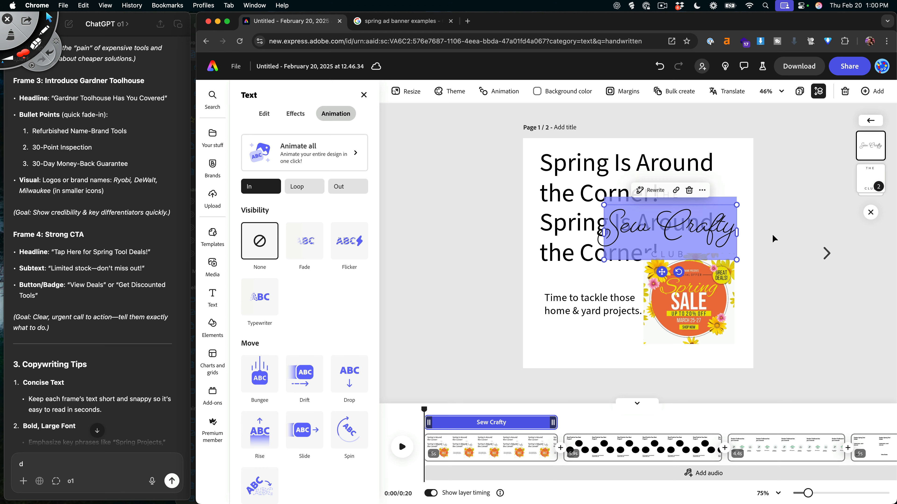
pyautogui.write('Spring')
pyautogui.click(748, 204)
# - Delete the extra copy of the "Spring Is Around the Corner!" headline
pyautogui.click(577, 189)
pyautogui.moveTo(560, 191); pyautogui.dragTo(563, 191)
pyautogui.click(574, 241)
pyautogui.press('Delete')
# - Shrink the "Spring Is Around the Corner!" headline to about the subtext's size and place it above the subtext
pyautogui.click(711, 199)
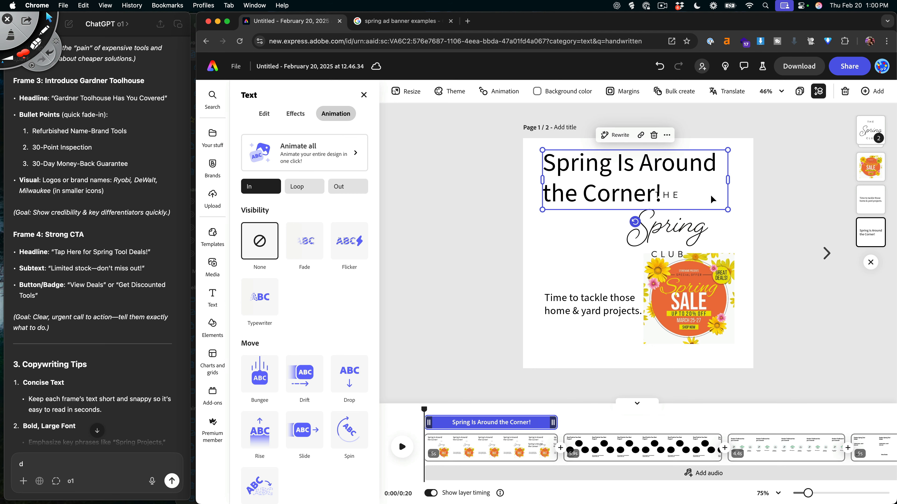
pyautogui.moveTo(727, 209); pyautogui.dragTo(604, 187)
pyautogui.moveTo(590, 242); pyautogui.dragTo(594, 260)
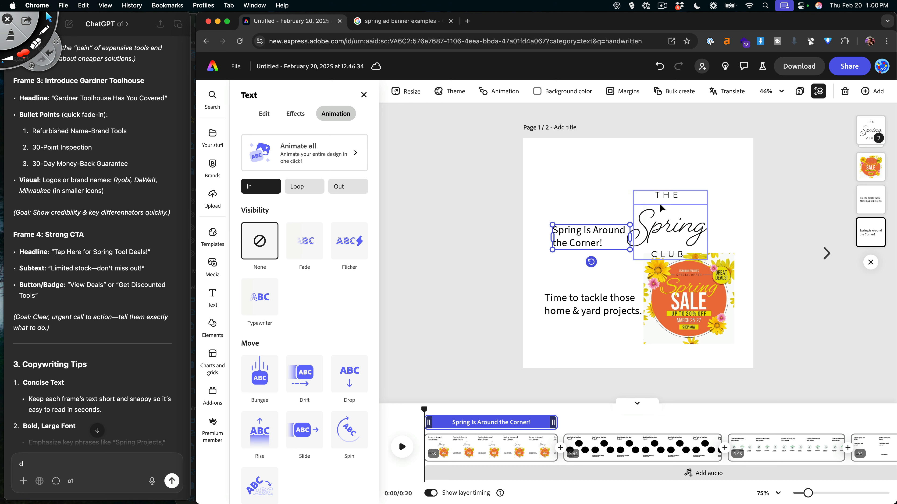
# - Move the "The Spring Club" design above the headline, ungroup it and pull the script "Spring" away from the other words
pyautogui.moveTo(669, 230); pyautogui.dragTo(642, 191)
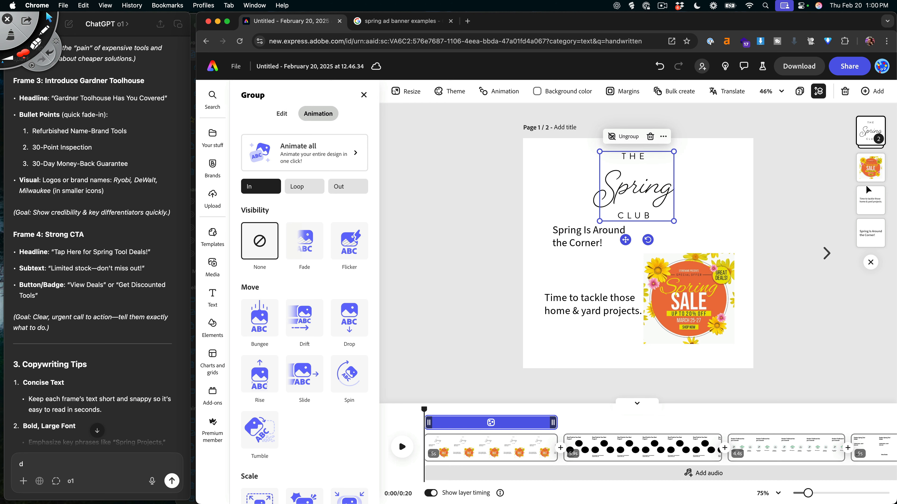
pyautogui.press('super+shift+g')
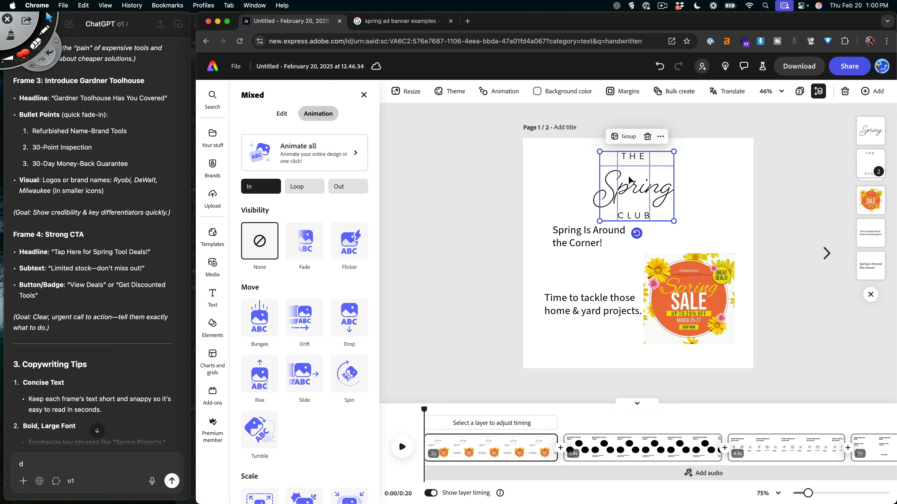
pyautogui.click(637, 157)
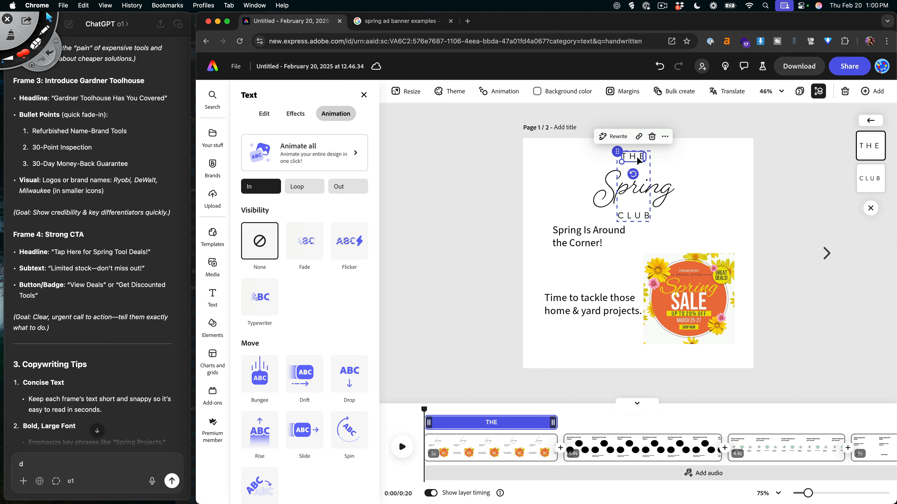
pyautogui.moveTo(635, 216); pyautogui.dragTo(719, 216)
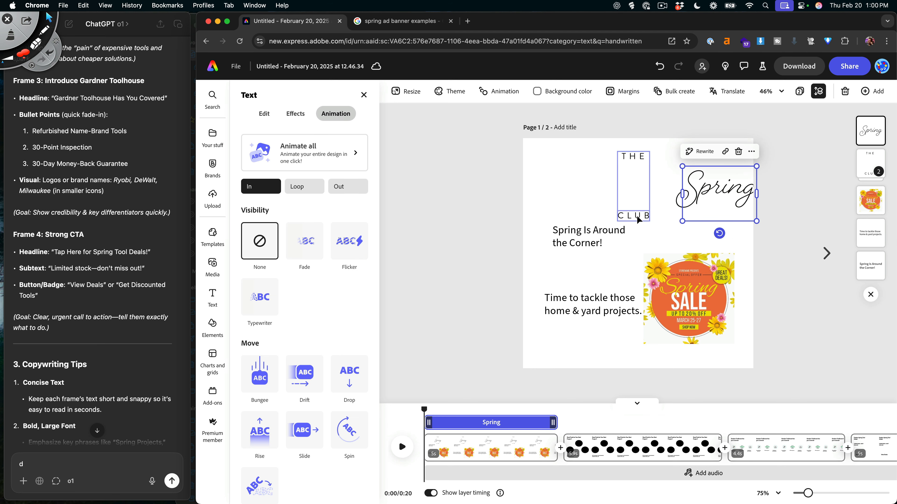
# - Delete the leftover "CLUB" and "THE" texts and place the script "Spring" near the top centre of the scene
pyautogui.click(633, 213)
pyautogui.press('Delete')
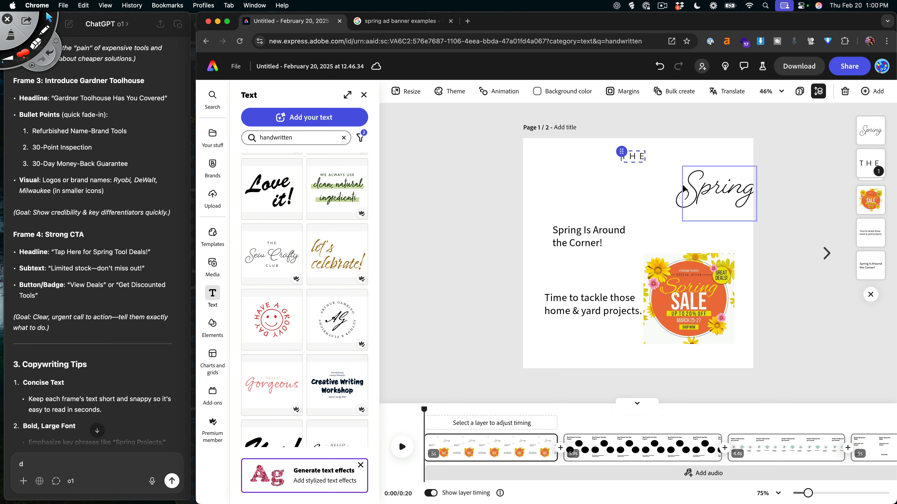
pyautogui.click(641, 159)
pyautogui.click(678, 149)
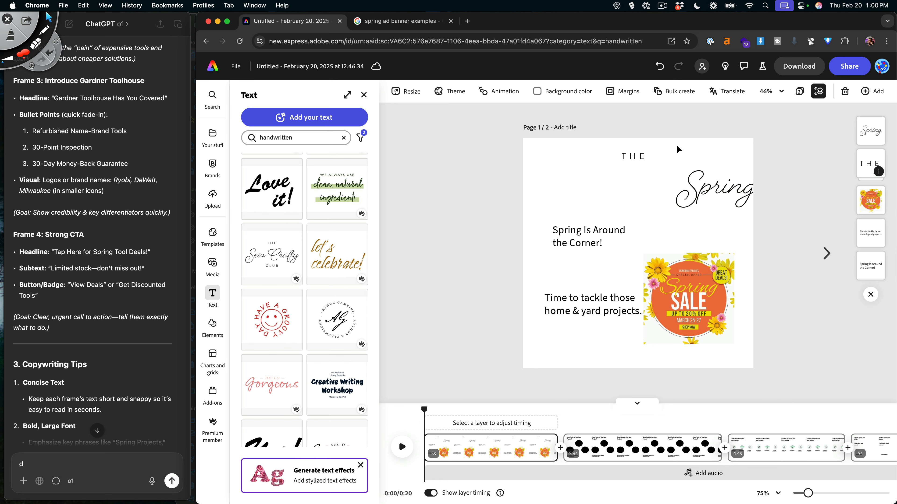
pyautogui.click(628, 158)
pyautogui.press('Delete')
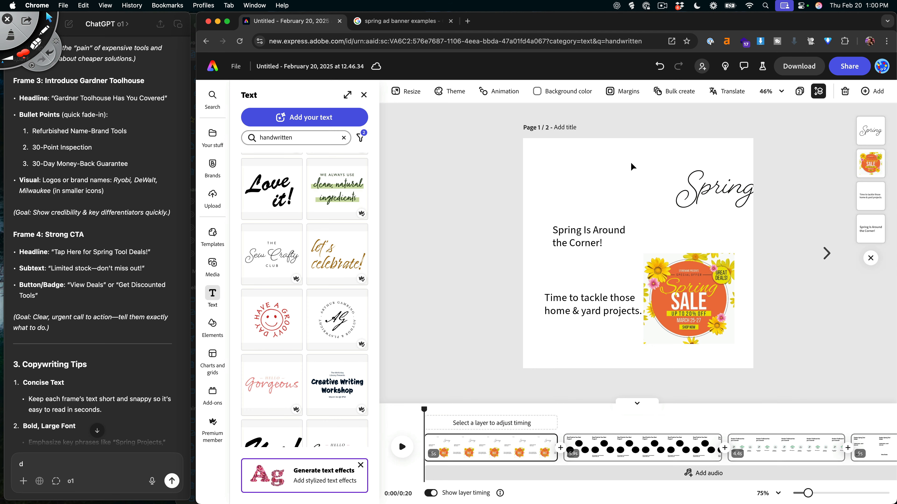
pyautogui.click(701, 185)
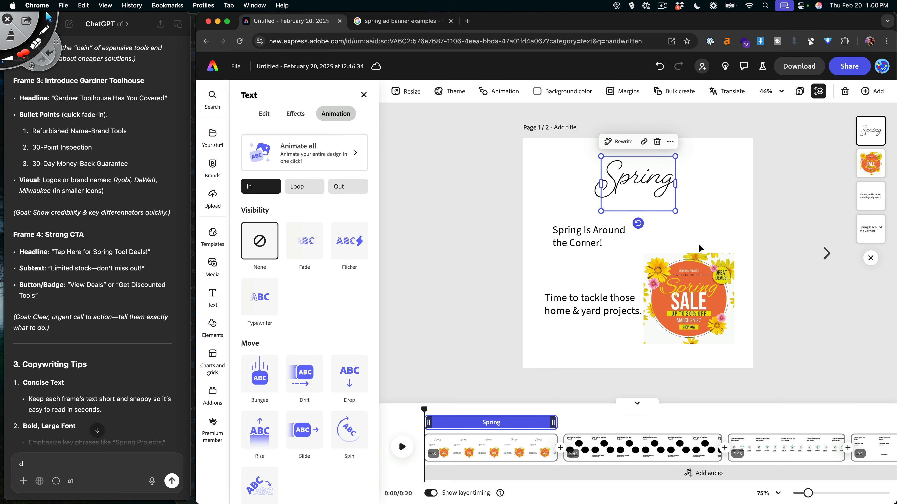
pyautogui.click(700, 219)
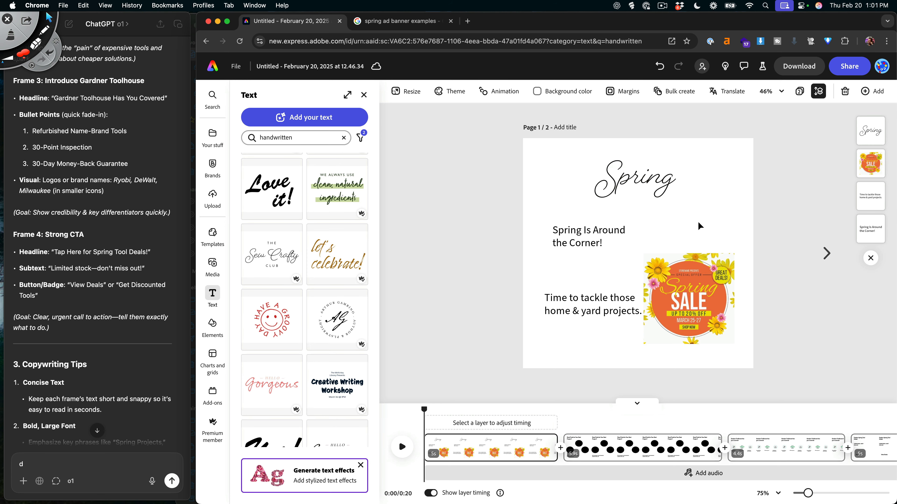
# - Add two outlined circle shapes to the first scene, one over the subtext and one at the page's right edge
pyautogui.click(213, 325)
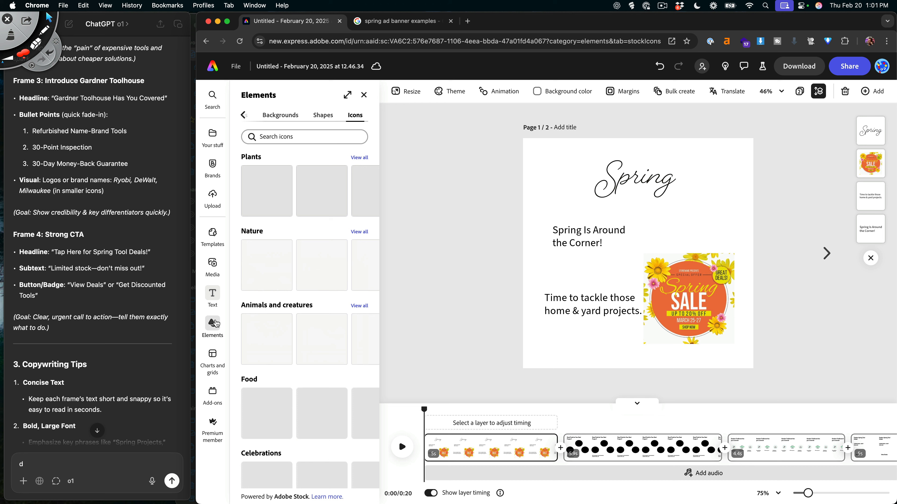
pyautogui.click(325, 117)
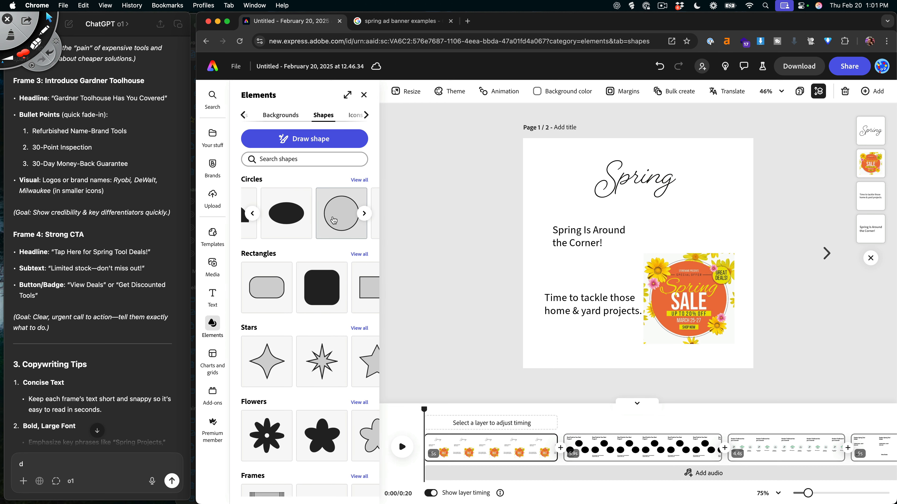
pyautogui.click(333, 221)
pyautogui.moveTo(644, 251); pyautogui.dragTo(597, 286)
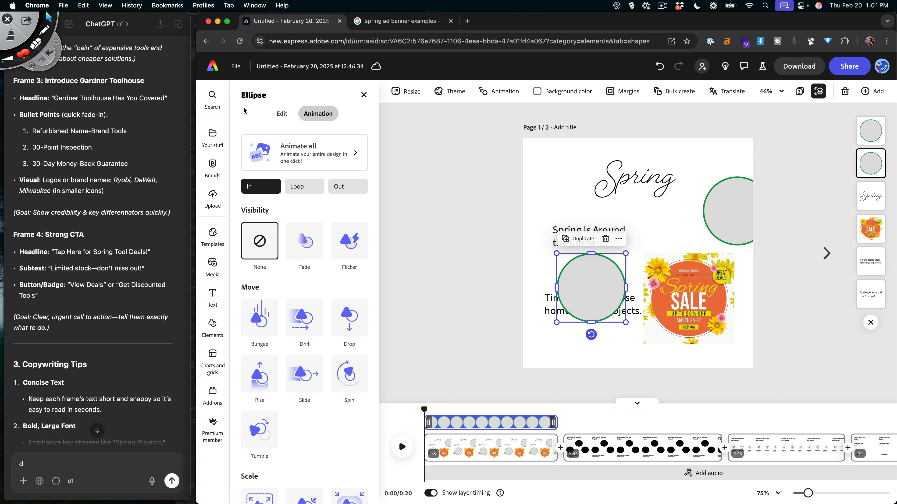
# - Remove the green border from the circle that covers the subtext
pyautogui.click(212, 326)
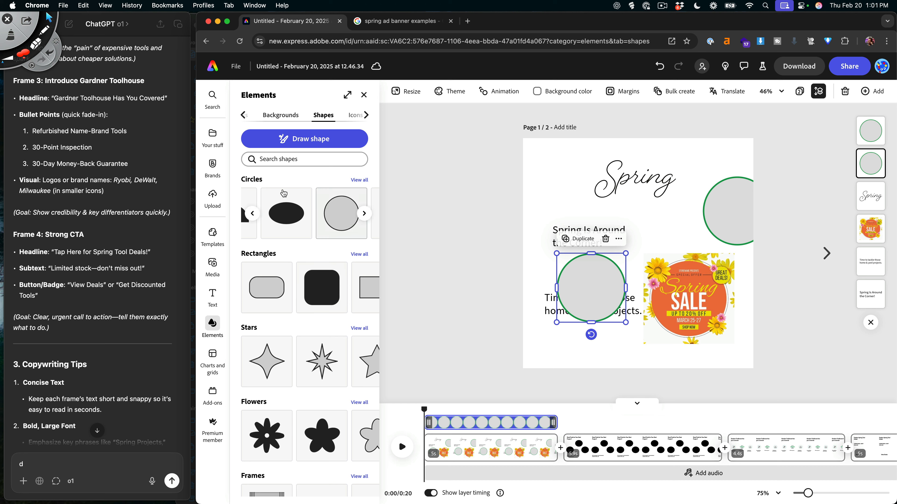
pyautogui.click(364, 95)
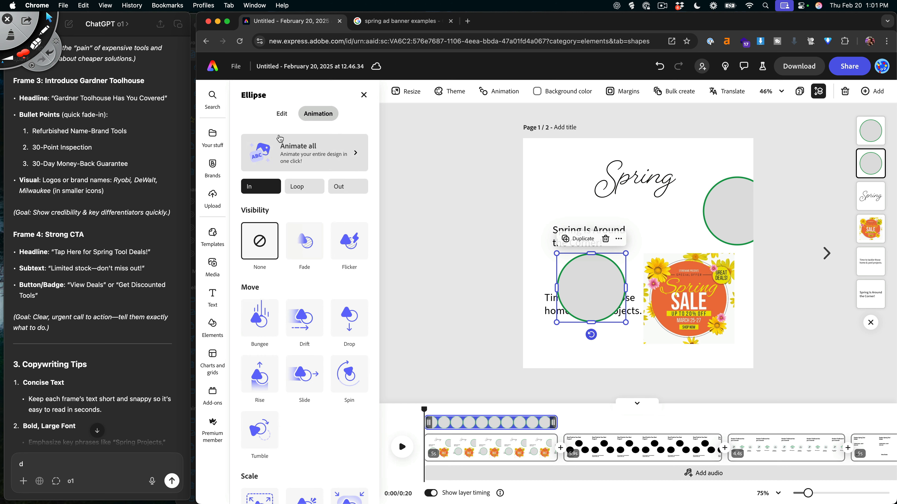
pyautogui.click(282, 114)
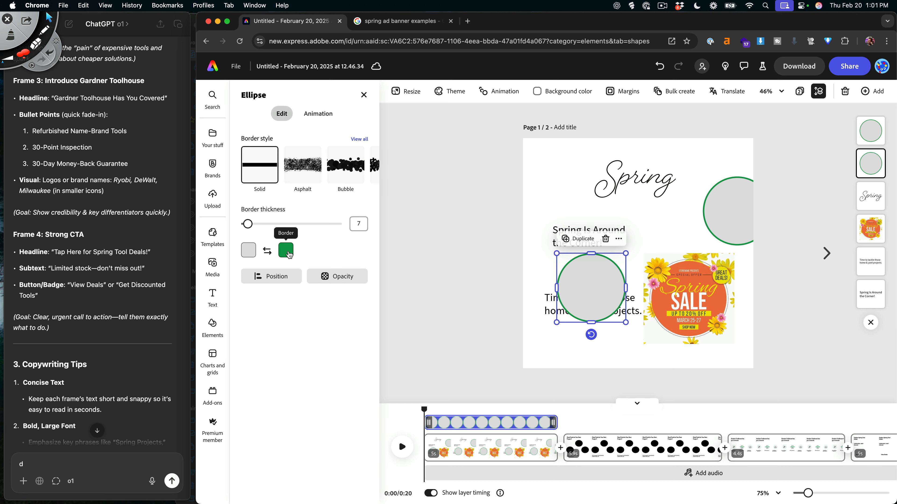
pyautogui.click(286, 251)
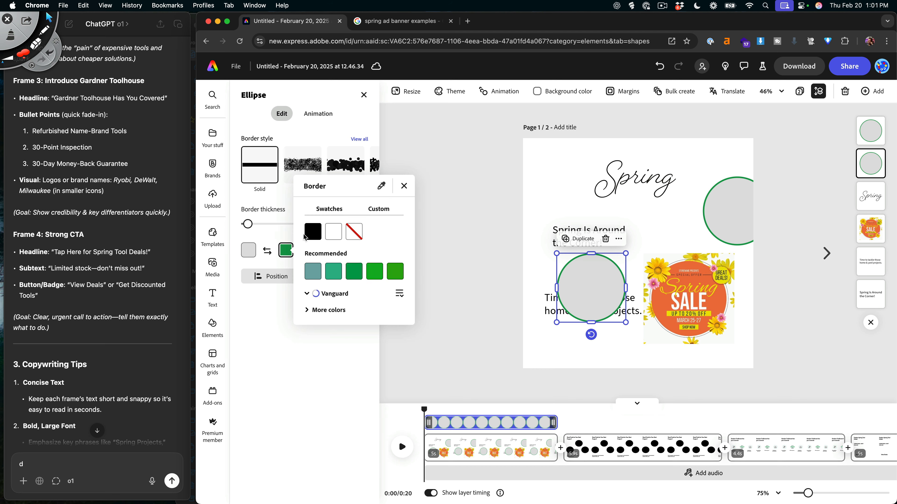
pyautogui.click(354, 224)
# - Fill the borderless circle with the orange sampled from the Spring Sale image and move it over the image's upper-left corner
pyautogui.click(248, 250)
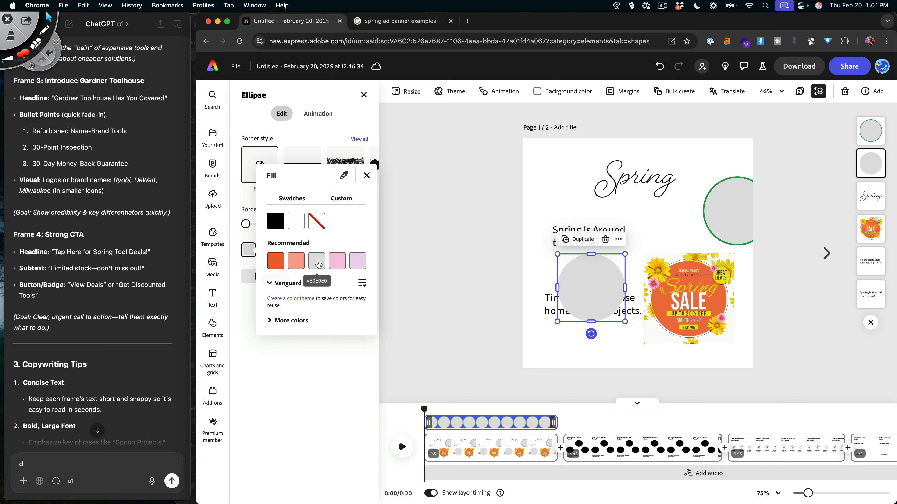
pyautogui.click(277, 264)
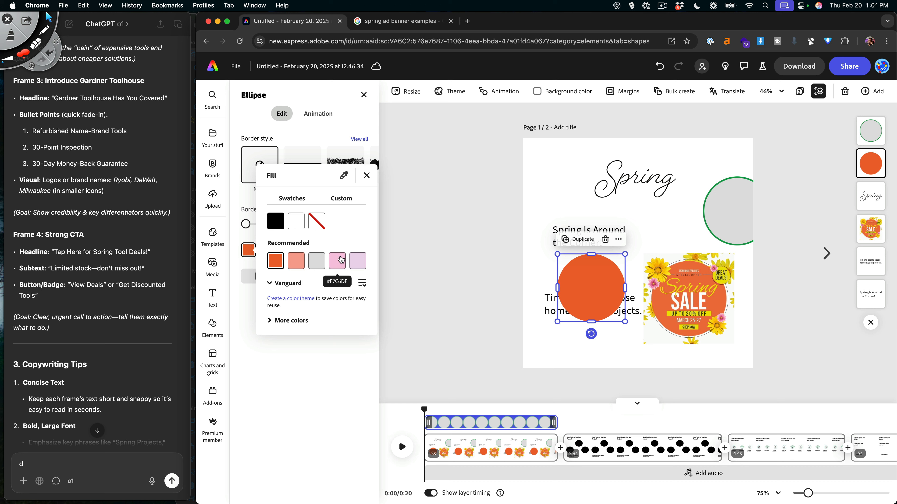
pyautogui.click(343, 175)
pyautogui.click(713, 297)
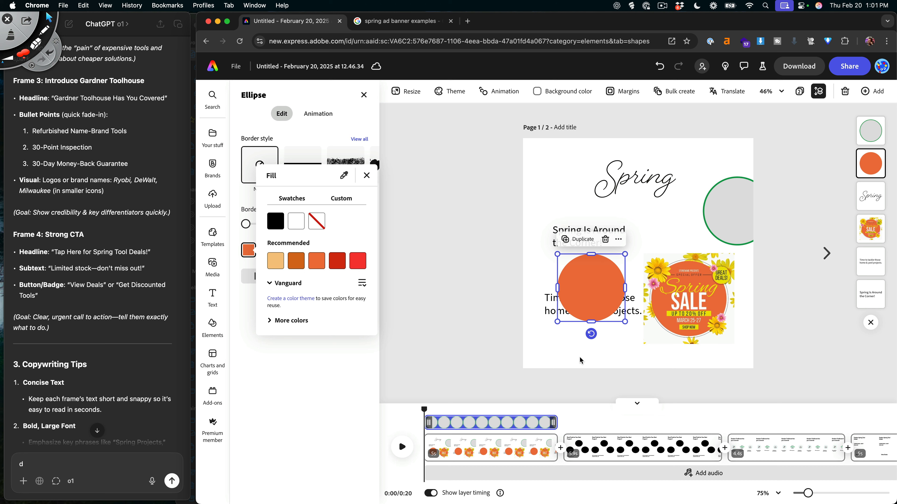
pyautogui.moveTo(592, 297); pyautogui.dragTo(638, 251)
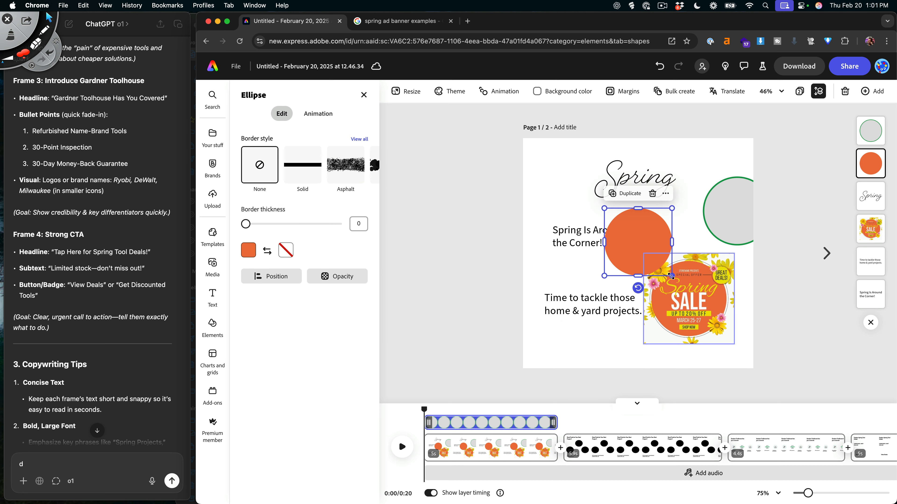
# - Enlarge the orange circle and move it to the upper-left area of the page
pyautogui.moveTo(672, 276); pyautogui.dragTo(695, 299)
pyautogui.moveTo(652, 251); pyautogui.dragTo(587, 206)
# - Shift the script "Spring" text slightly and recolor it with the yellow sampled from the Spring Sale image
pyautogui.click(610, 159)
pyautogui.moveTo(610, 160); pyautogui.dragTo(622, 175)
pyautogui.click(252, 278)
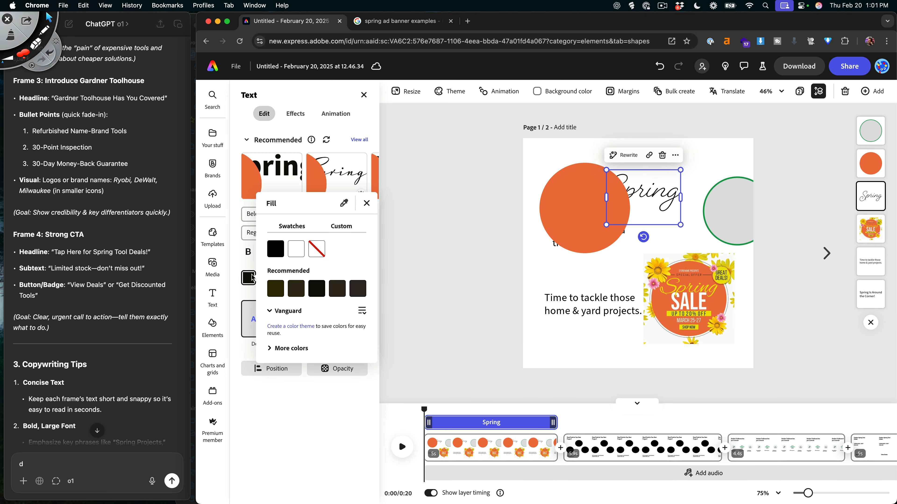
pyautogui.click(344, 204)
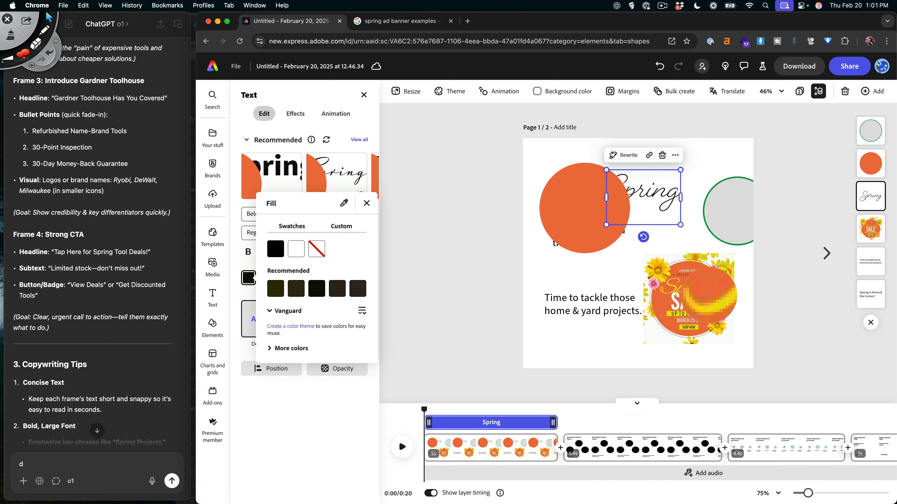
pyautogui.click(678, 315)
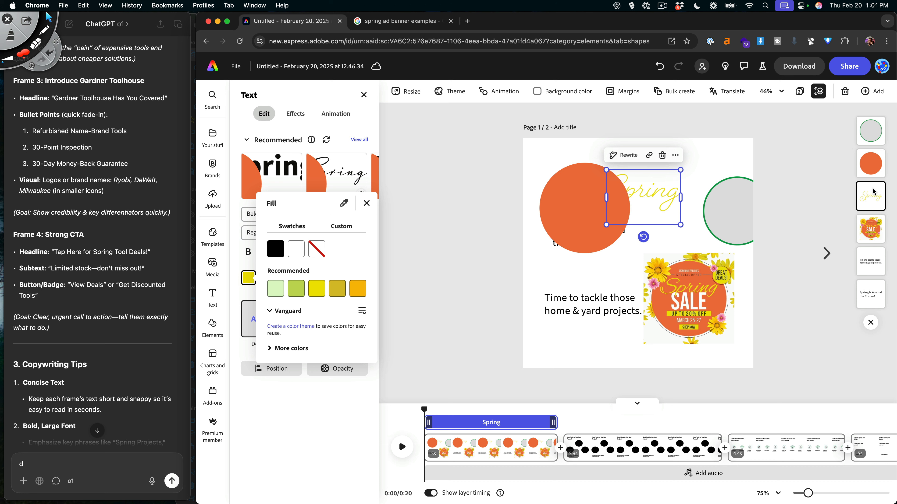
# - Bring the yellow "Spring" in front of the orange circle, shrink it to size 72 and place it in the circle's upper half
pyautogui.moveTo(873, 191); pyautogui.dragTo(871, 153)
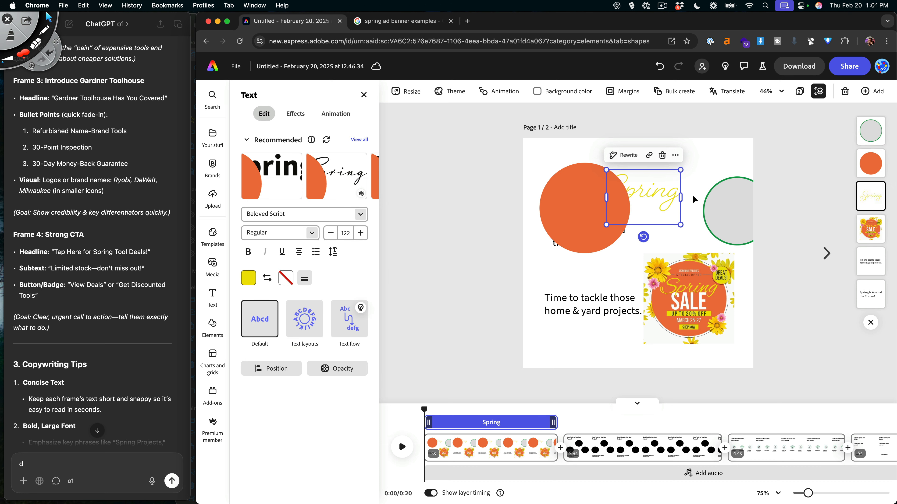
pyautogui.moveTo(880, 197); pyautogui.dragTo(866, 158)
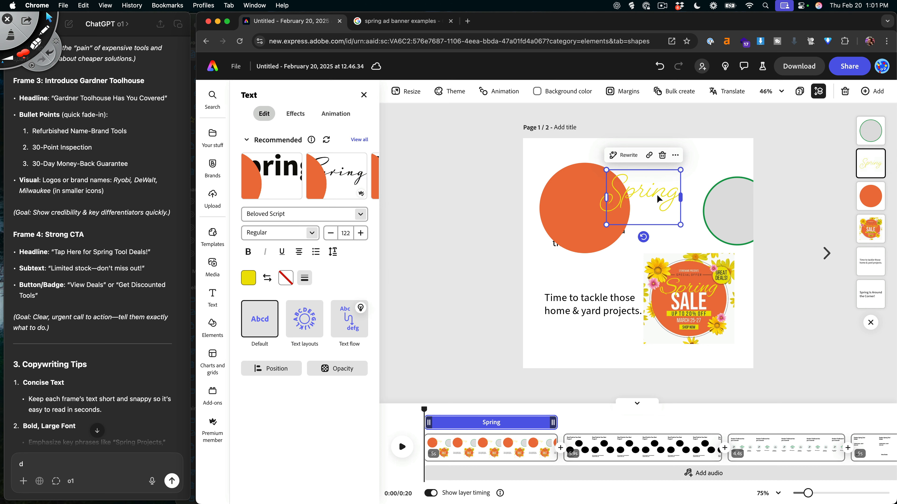
pyautogui.moveTo(657, 195); pyautogui.dragTo(596, 194)
pyautogui.click(635, 253)
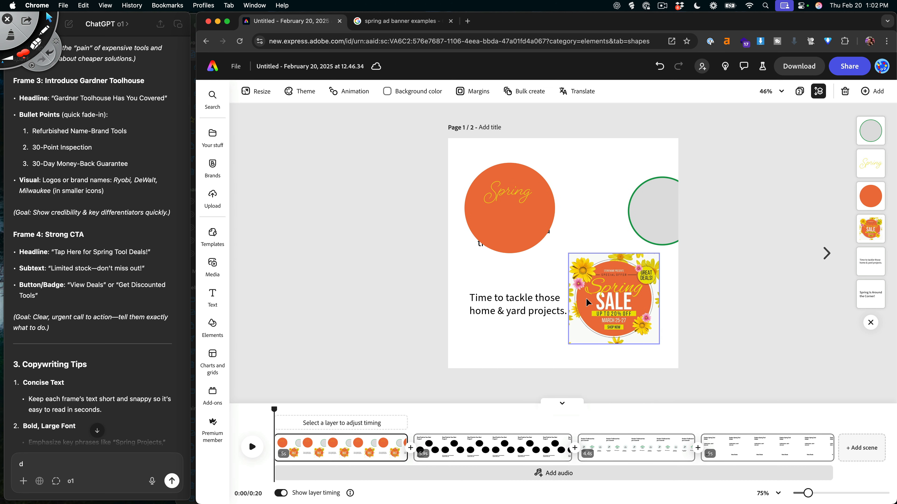
# - Duplicate the "Time to tackle those home & yard projects." text and place the copy in front of the orange circle, under "Spring"
pyautogui.click(523, 300)
pyautogui.moveTo(574, 222); pyautogui.dragTo(694, 232)
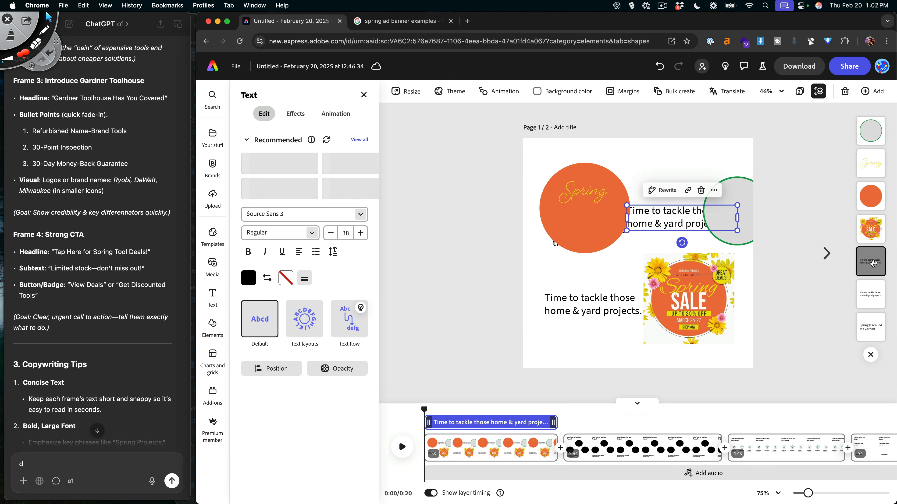
pyautogui.moveTo(873, 261); pyautogui.dragTo(870, 188)
pyautogui.moveTo(656, 216); pyautogui.dragTo(579, 218)
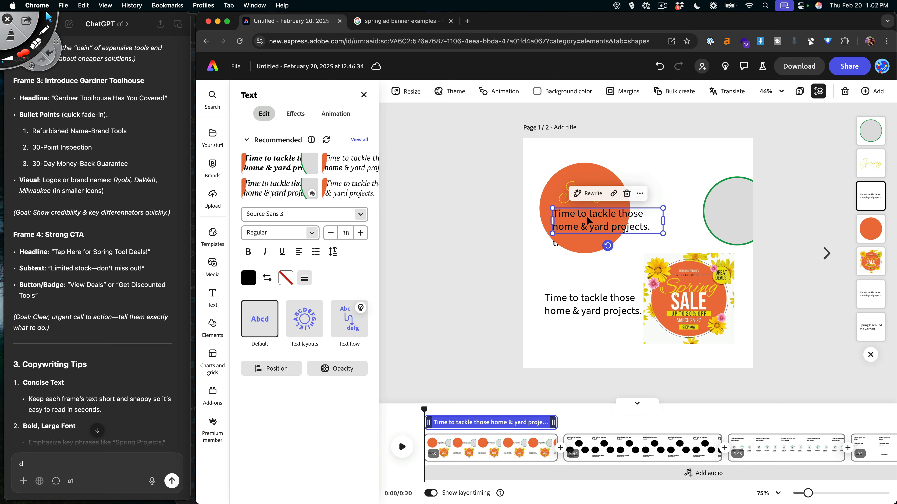
# - Replace the copied text's wording with "IS AROUND THE CORNER"
pyautogui.doubleClick(586, 216)
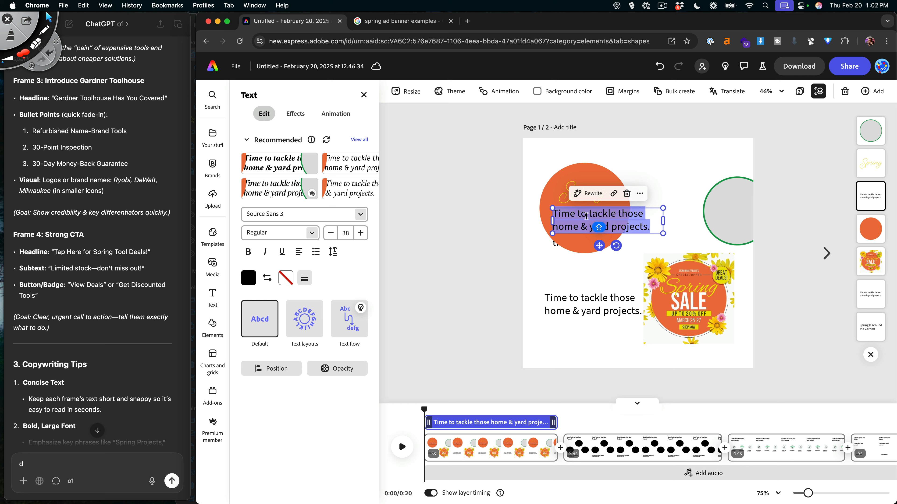
pyautogui.write('IS AROUND THE')
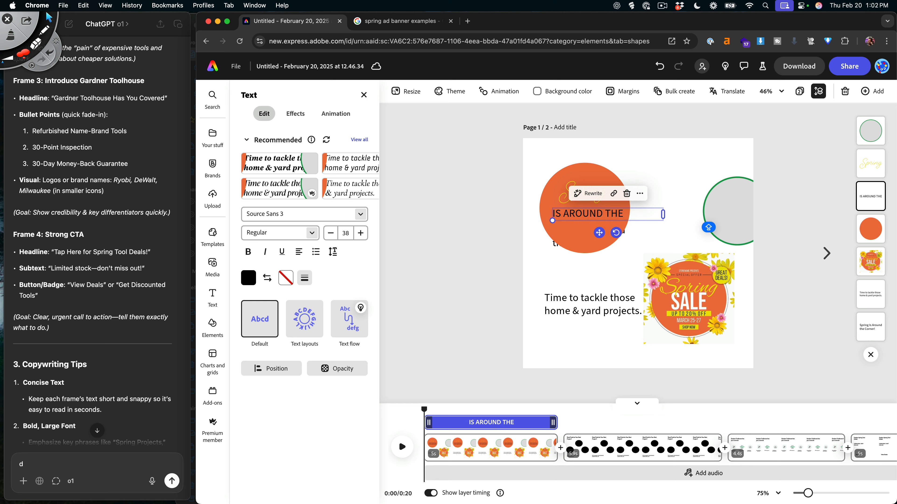
pyautogui.write(' CORNER')
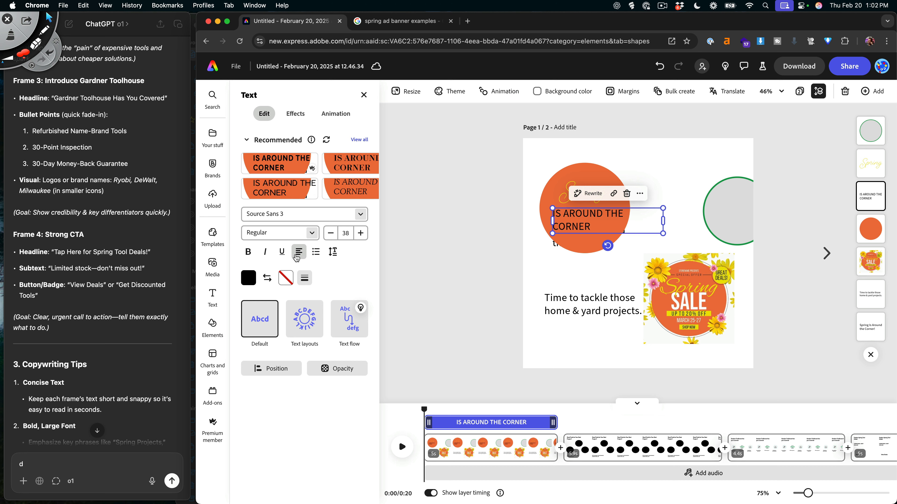
# - Try the Circle and Arch text layouts on "IS AROUND THE CORNER", fitting it along the orange circle's edge
pyautogui.click(306, 327)
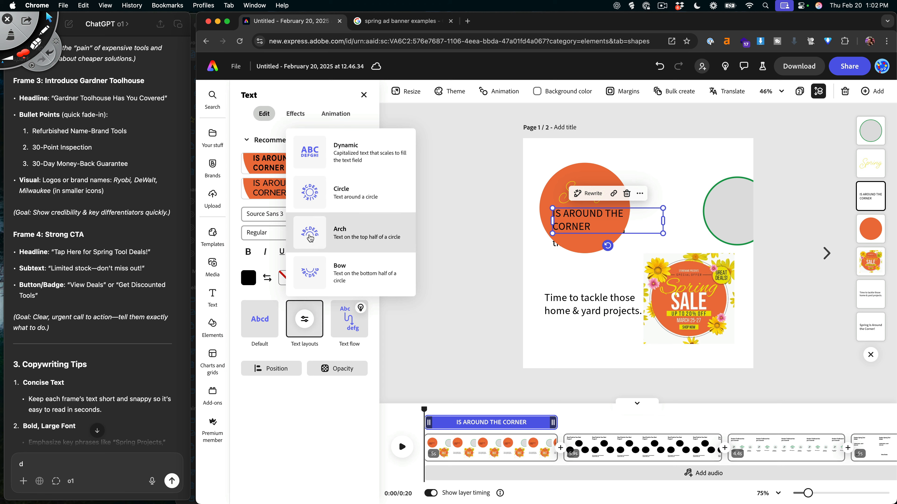
pyautogui.click(311, 200)
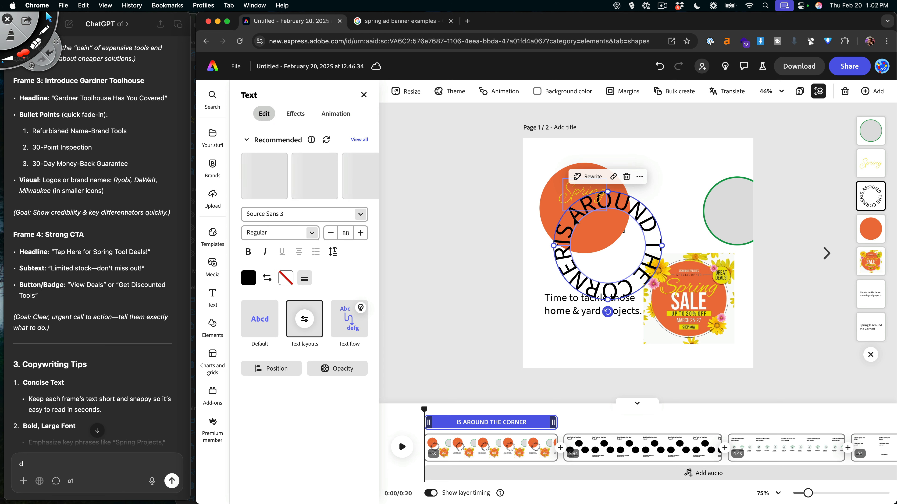
pyautogui.moveTo(575, 221); pyautogui.dragTo(549, 217)
pyautogui.moveTo(646, 208); pyautogui.dragTo(638, 217)
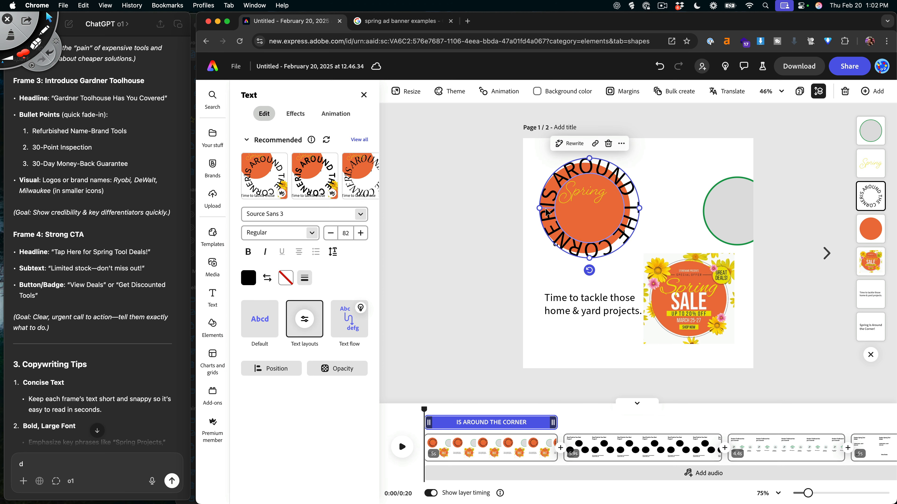
pyautogui.moveTo(540, 209)
pyautogui.mouseDown()
pyautogui.moveTo(519, 210)
pyautogui.moveTo(537, 209)
pyautogui.mouseUp()
pyautogui.click(306, 312)
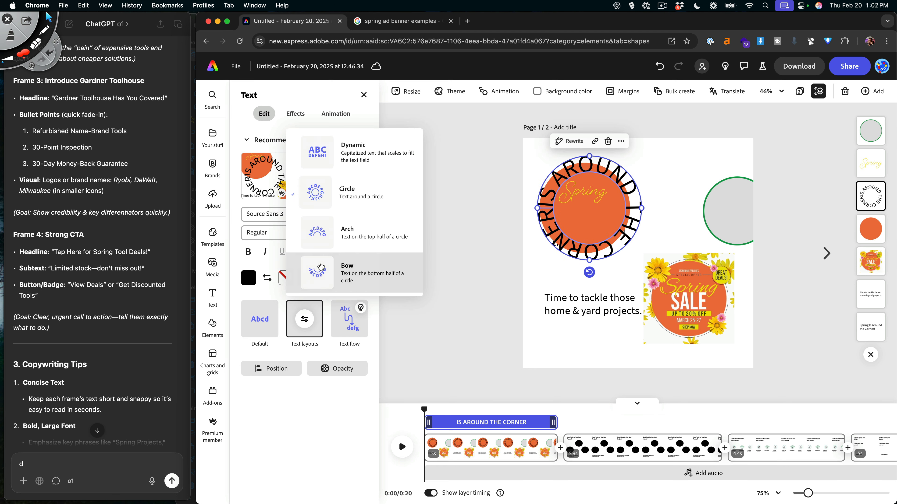
pyautogui.click(319, 239)
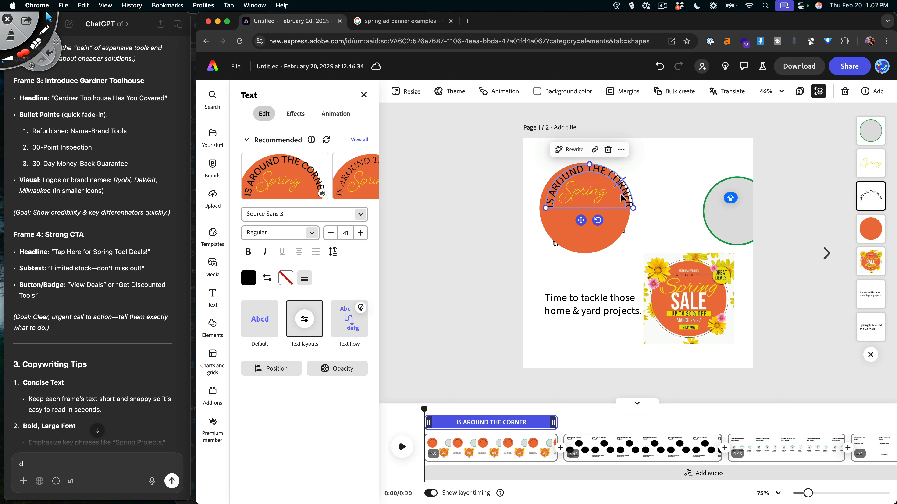
# - Apply the Dynamic layout to "IS AROUND THE CORNER" and shrink it to fit inside the orange circle below "Spring"
pyautogui.click(304, 319)
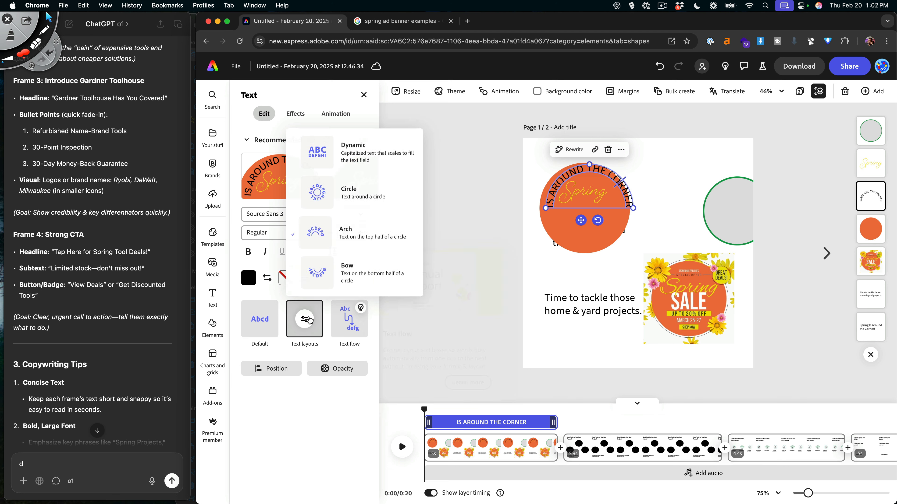
pyautogui.click(336, 162)
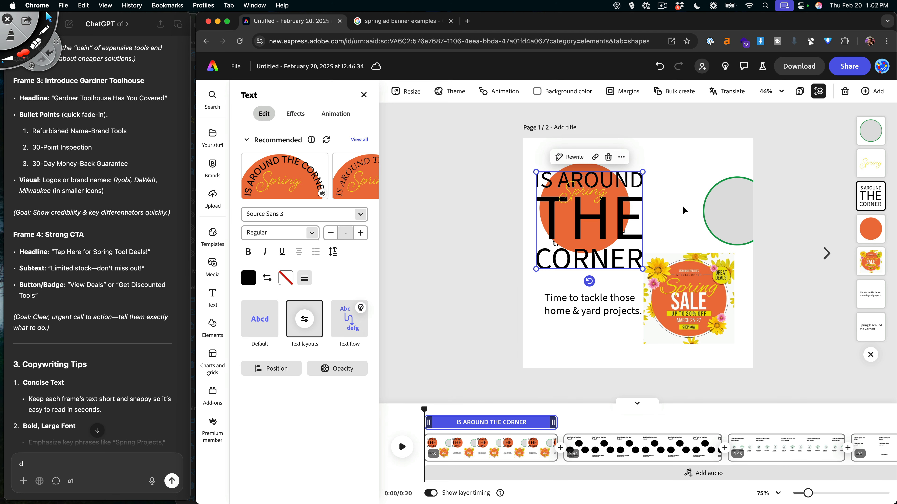
pyautogui.moveTo(643, 269); pyautogui.dragTo(574, 238)
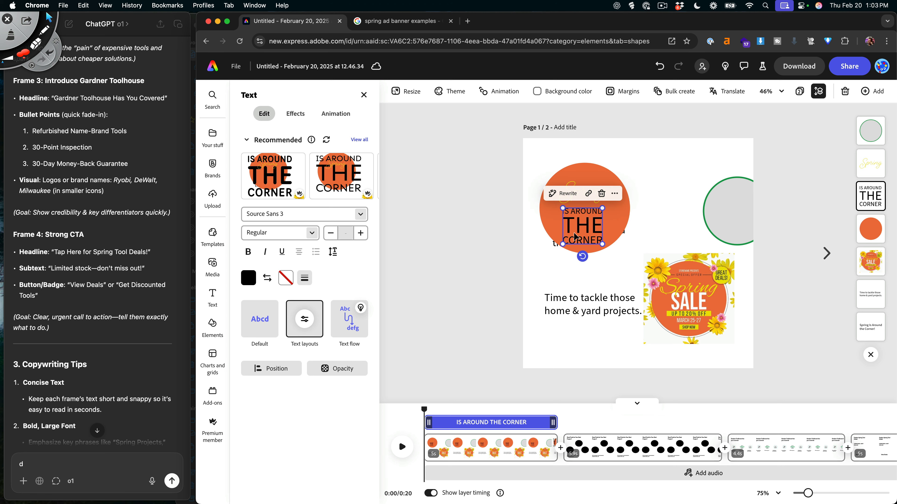
# - Move the original "Spring Is Around the Corner!" headline from behind the orange circle to below the subtext
pyautogui.click(657, 162)
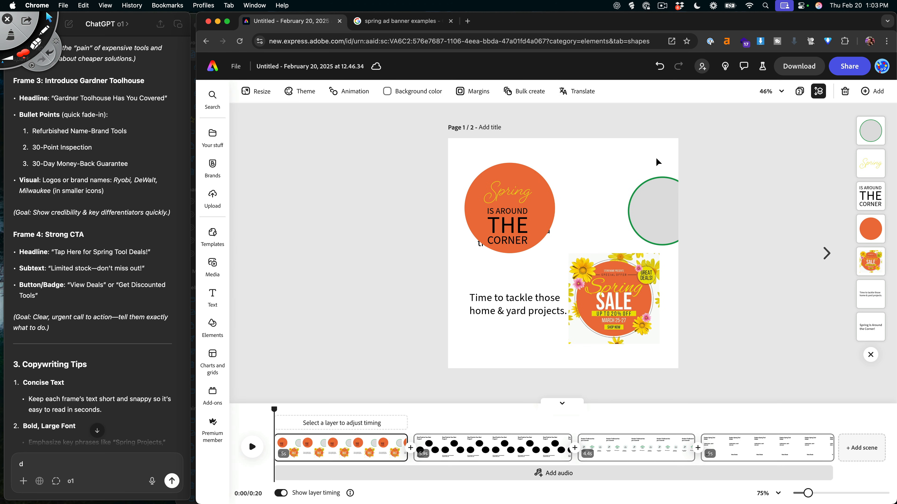
pyautogui.moveTo(549, 232); pyautogui.dragTo(619, 339)
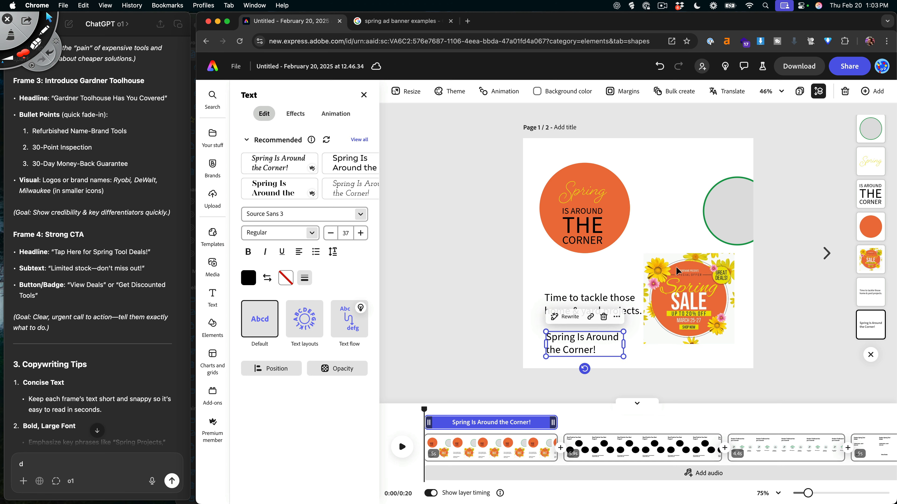
pyautogui.click(624, 206)
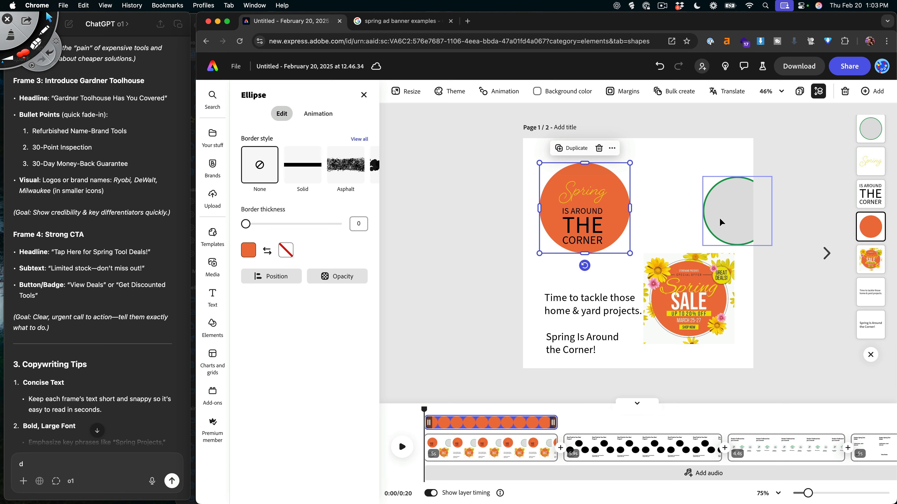
# - Move the green-outlined circle fully onto the page's upper-right area and remove its gray fill
pyautogui.moveTo(719, 218); pyautogui.dragTo(683, 199)
pyautogui.click(248, 250)
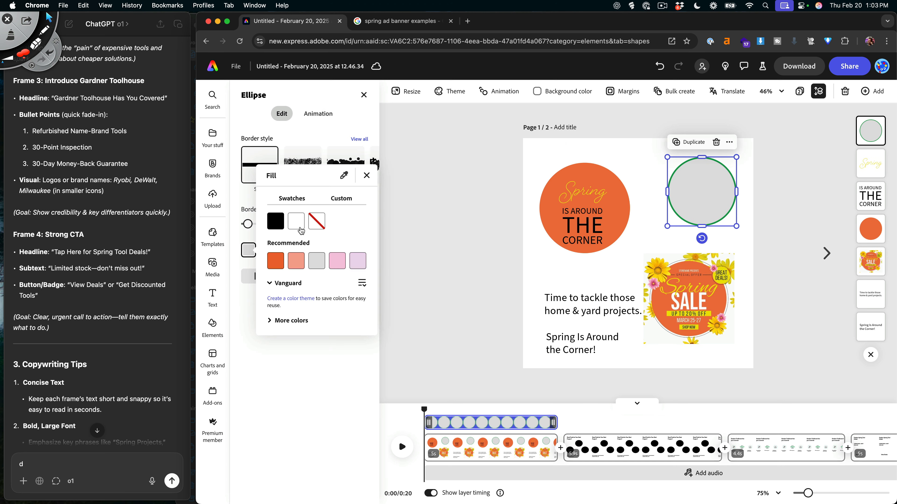
pyautogui.click(317, 220)
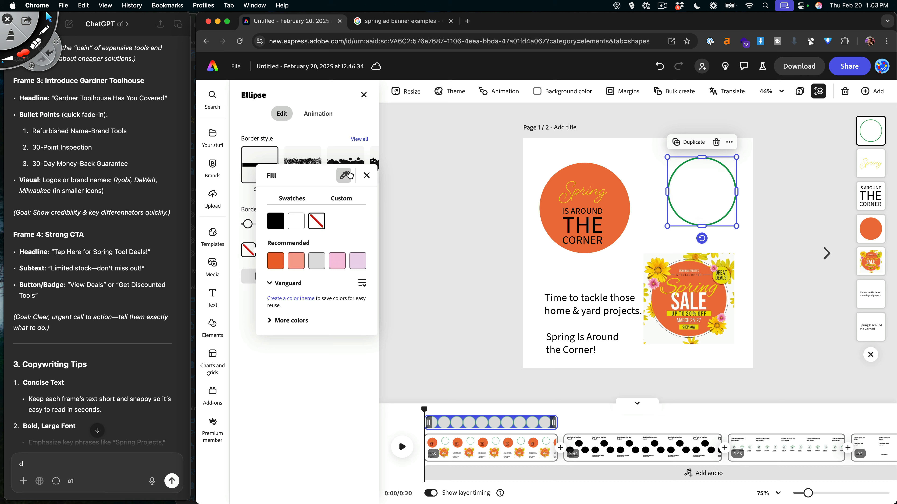
pyautogui.click(367, 177)
# - Change the unfilled circle's border to black with a thickness of 4
pyautogui.click(286, 251)
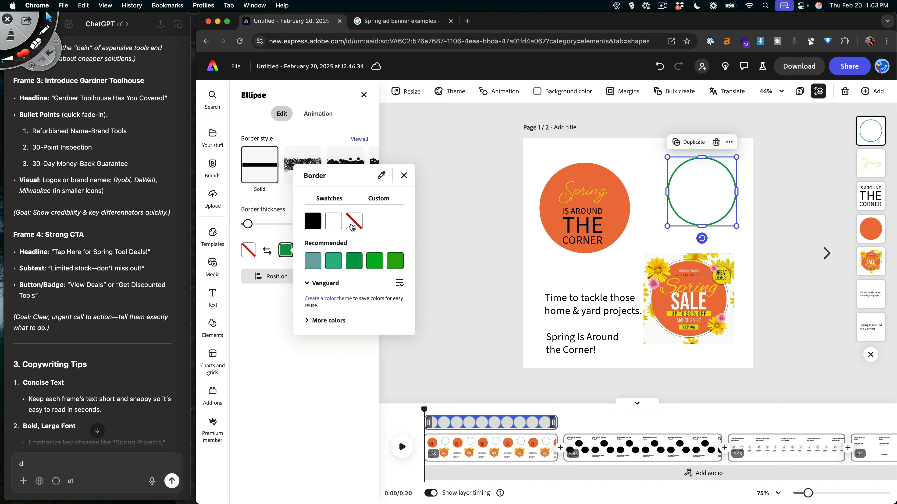
pyautogui.click(313, 222)
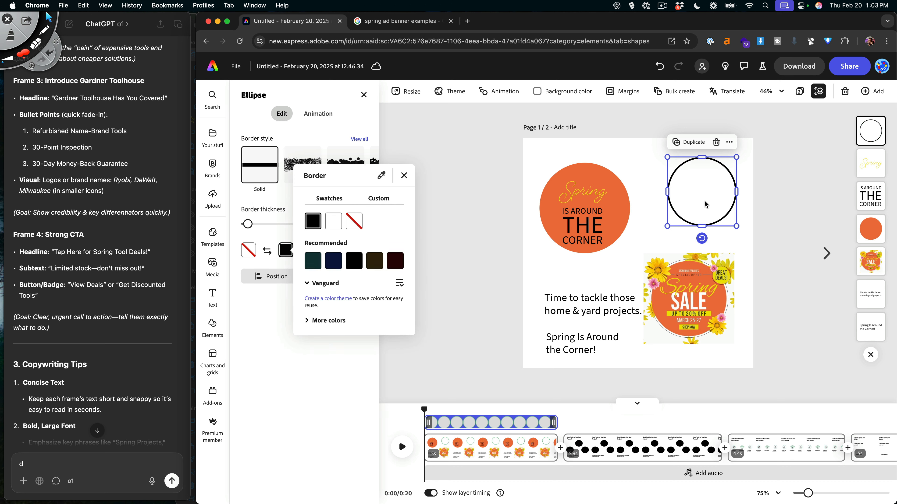
pyautogui.click(287, 234)
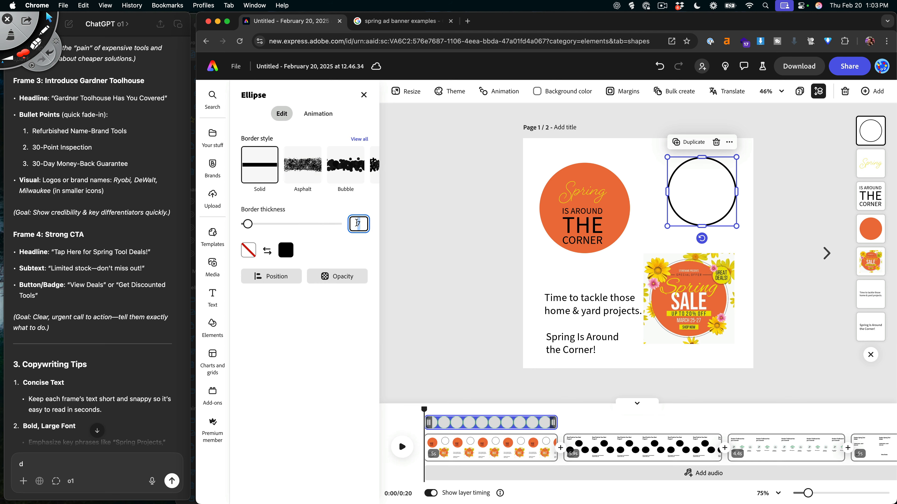
pyautogui.write('4')
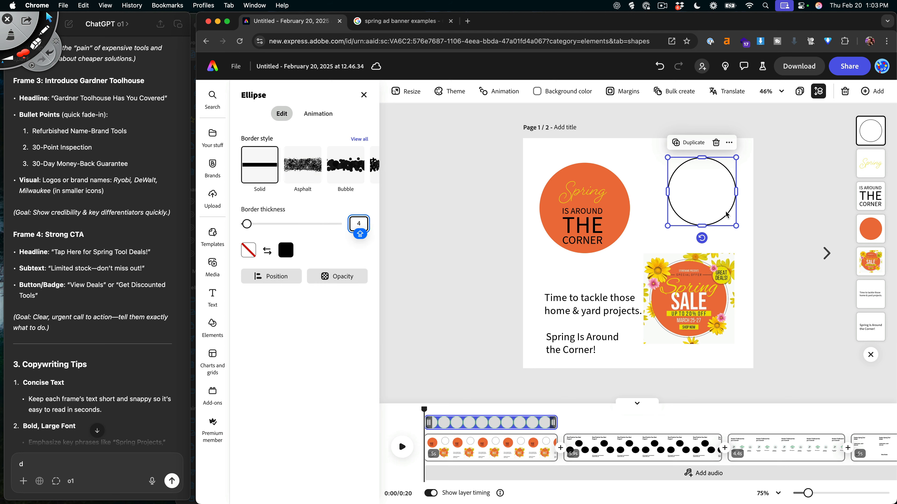
# - Enlarge the black outlined circle to ring the orange circle and set its border thickness to 3
pyautogui.moveTo(727, 214); pyautogui.dragTo(624, 235)
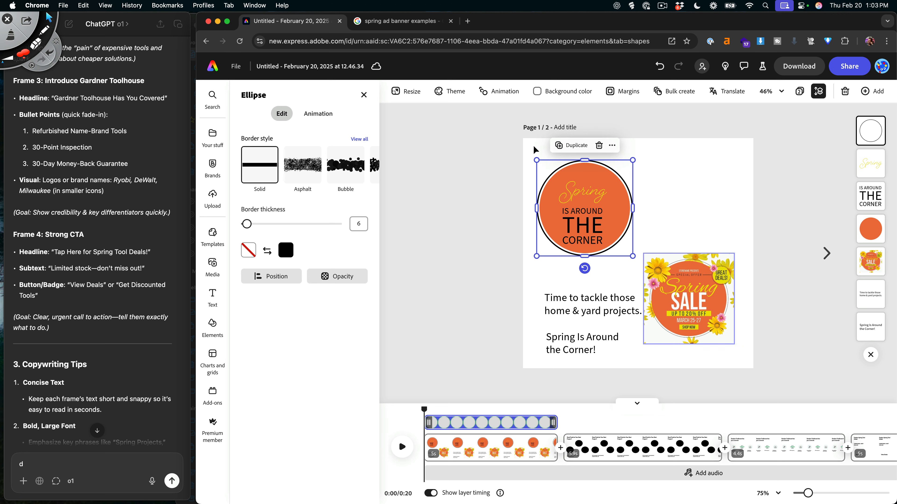
pyautogui.write('3')
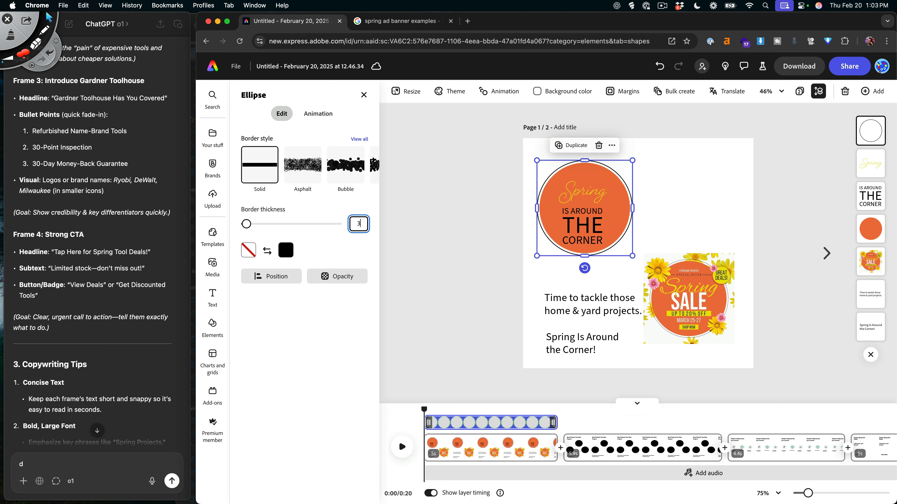
pyautogui.click(715, 186)
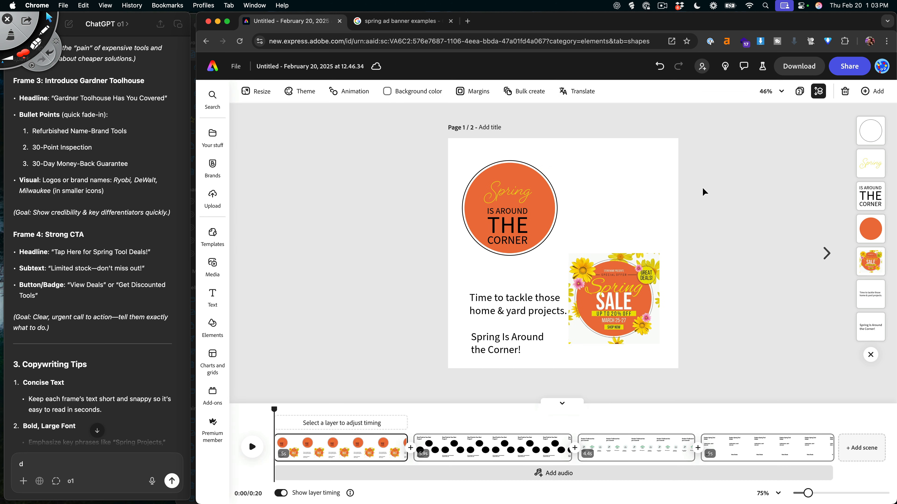
# - Send the black ring behind the "Spring" and "IS AROUND THE CORNER" texts, keeping it in front of the orange circle
pyautogui.click(516, 198)
pyautogui.moveTo(652, 185); pyautogui.dragTo(624, 213)
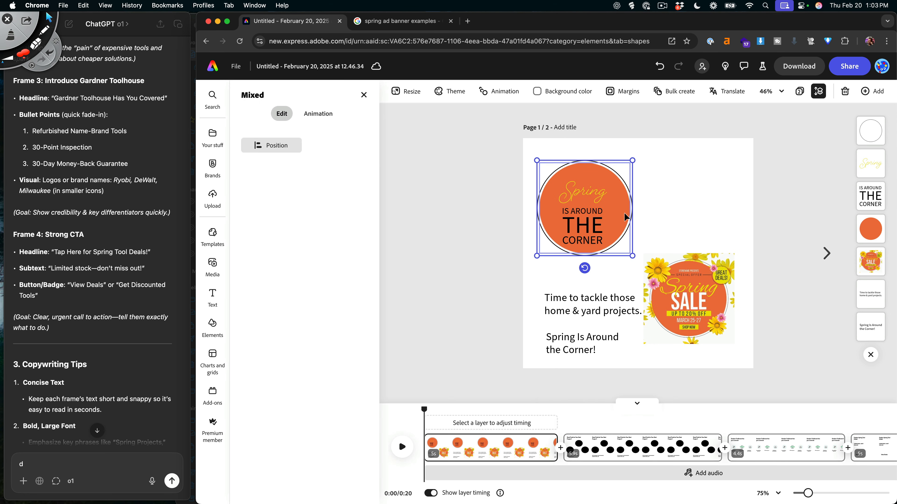
pyautogui.press('super+[')
# - Set the "Spring" text's font to Shelby Bold and enlarge it to about size 139 across the upper part of the orange circle
pyautogui.click(583, 191)
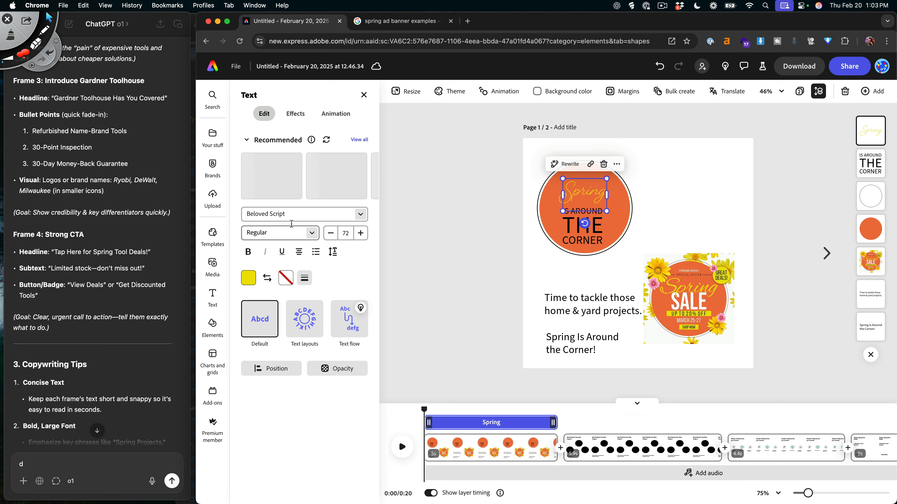
pyautogui.hscroll(4, 282, 188)
pyautogui.hscroll(6, 284, 186)
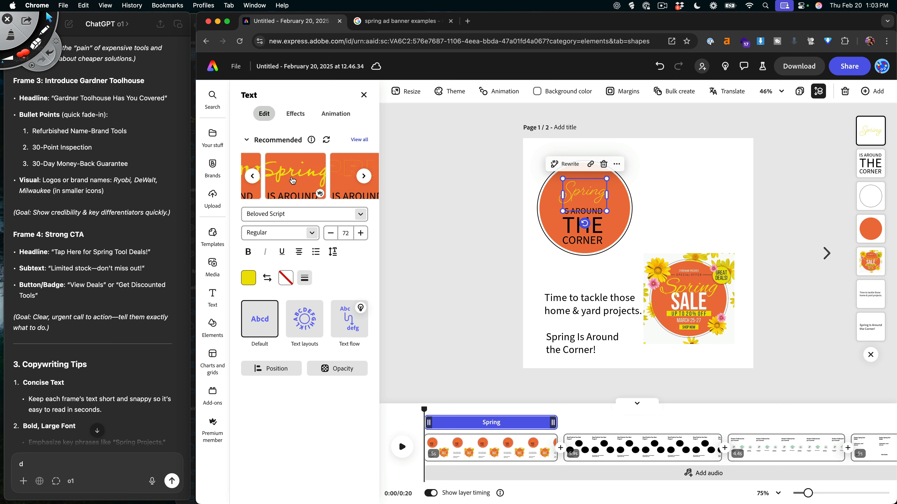
pyautogui.hscroll(6, 293, 181)
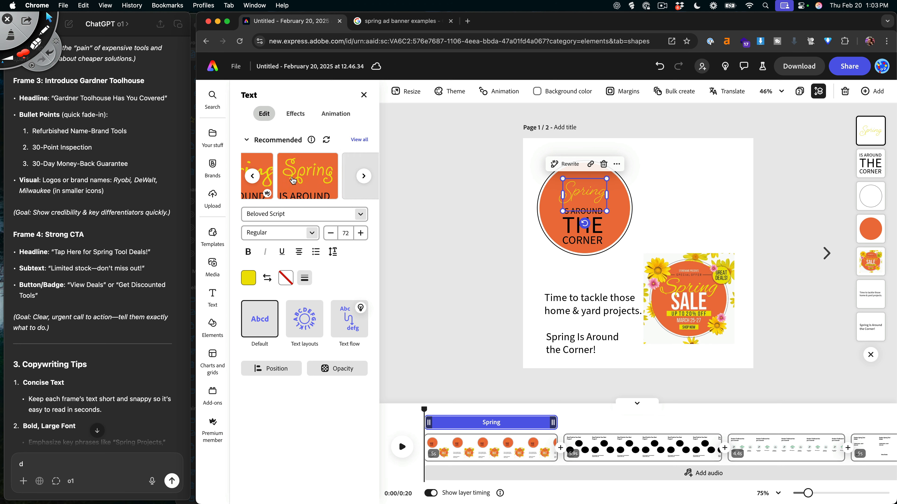
pyautogui.hscroll(6, 294, 181)
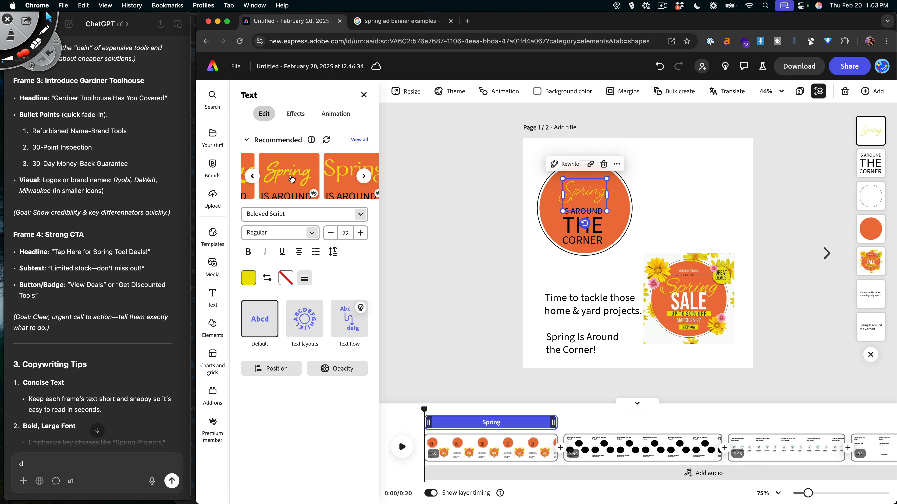
pyautogui.click(285, 175)
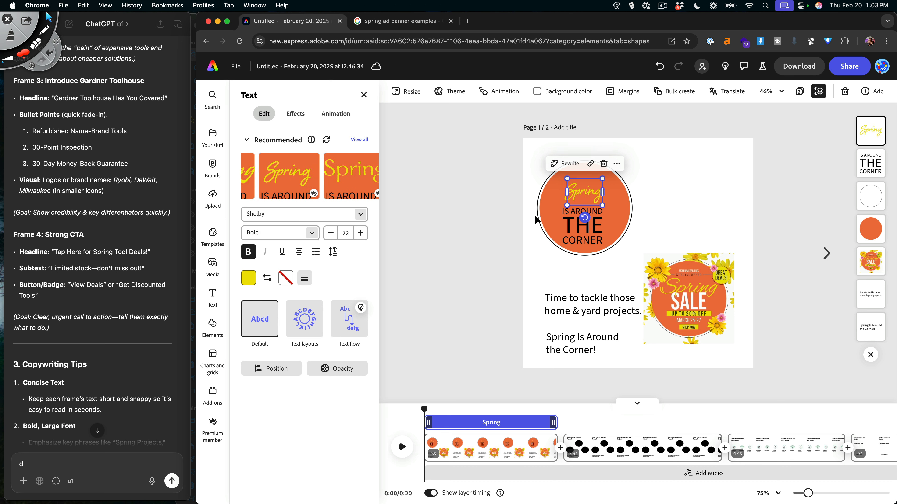
pyautogui.moveTo(567, 206); pyautogui.dragTo(613, 204)
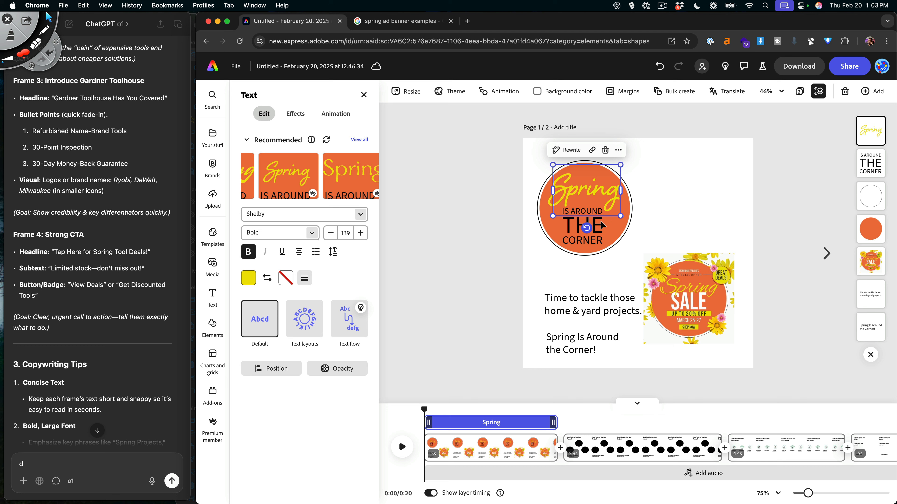
# - Change the fill color of the "IS AROUND THE CORNER" text to white
pyautogui.click(580, 238)
pyautogui.click(249, 283)
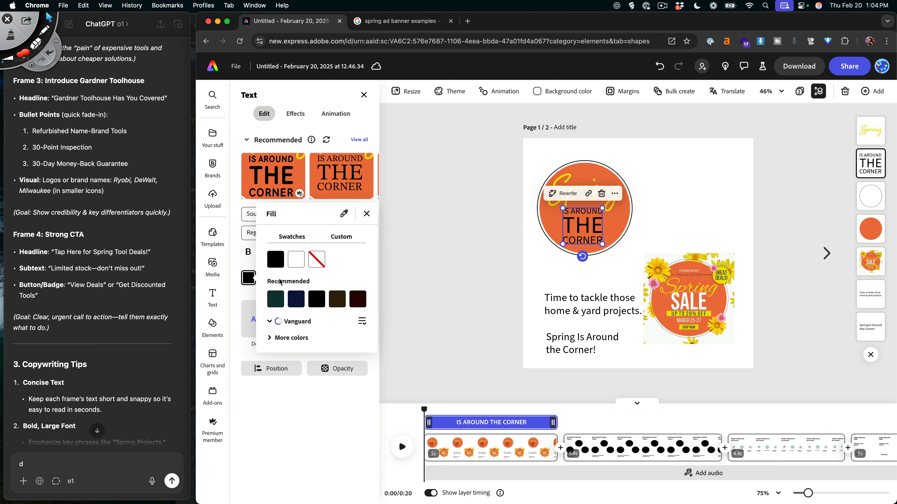
pyautogui.click(295, 258)
pyautogui.click(293, 440)
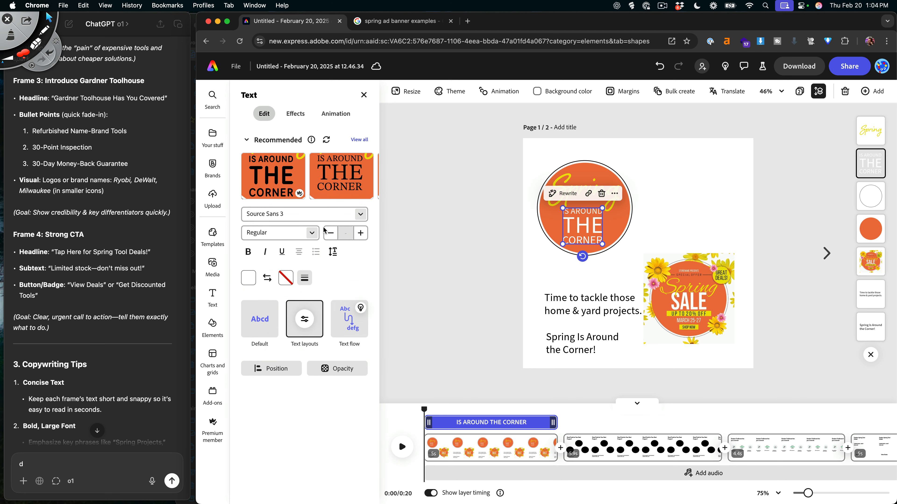
# - Set the "IS AROUND THE CORNER" text's font to Program OT Black and center it in the badge closely beneath "Spring"
pyautogui.click(364, 175)
pyautogui.click(299, 180)
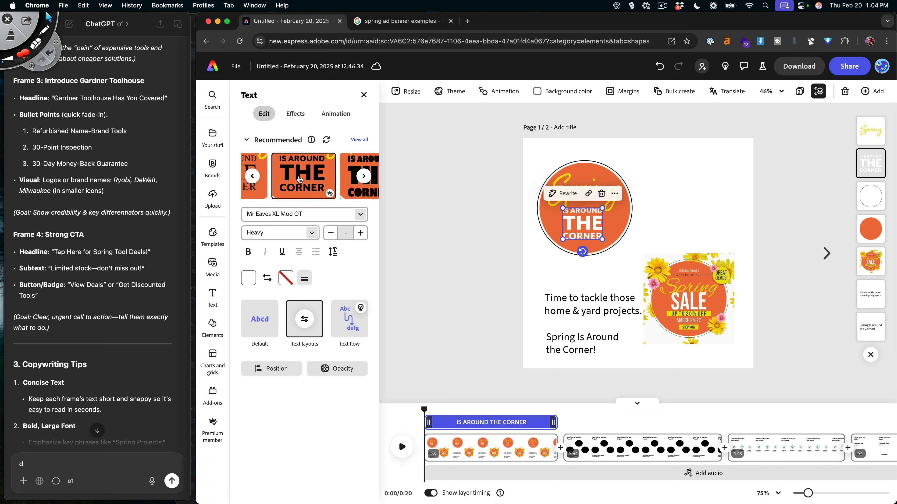
pyautogui.hscroll(2, 297, 180)
pyautogui.click(298, 180)
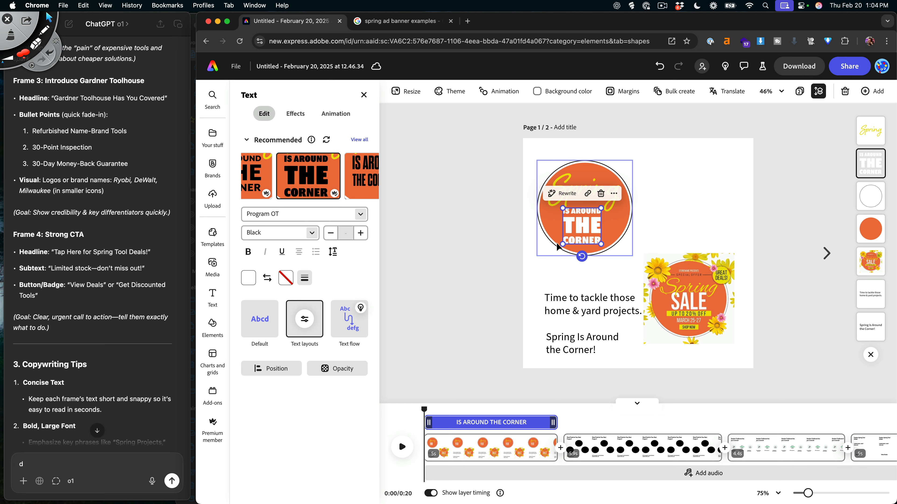
pyautogui.click(675, 210)
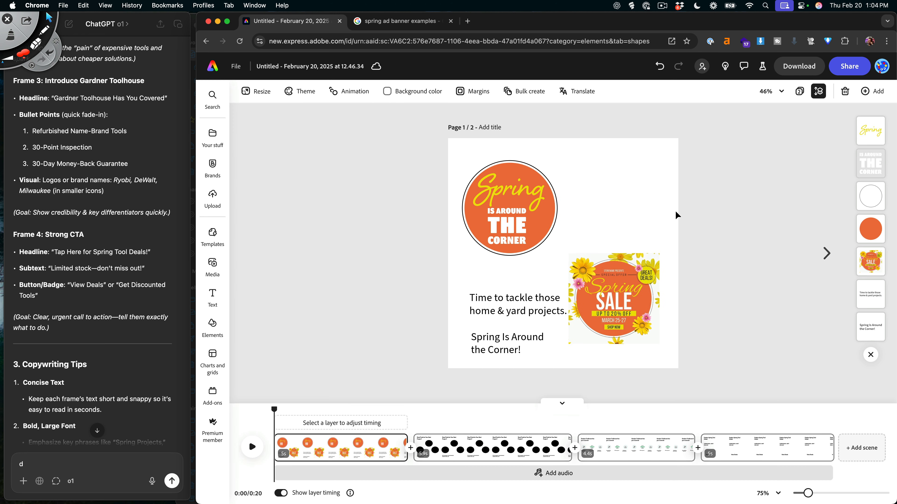
pyautogui.moveTo(511, 231); pyautogui.dragTo(586, 219)
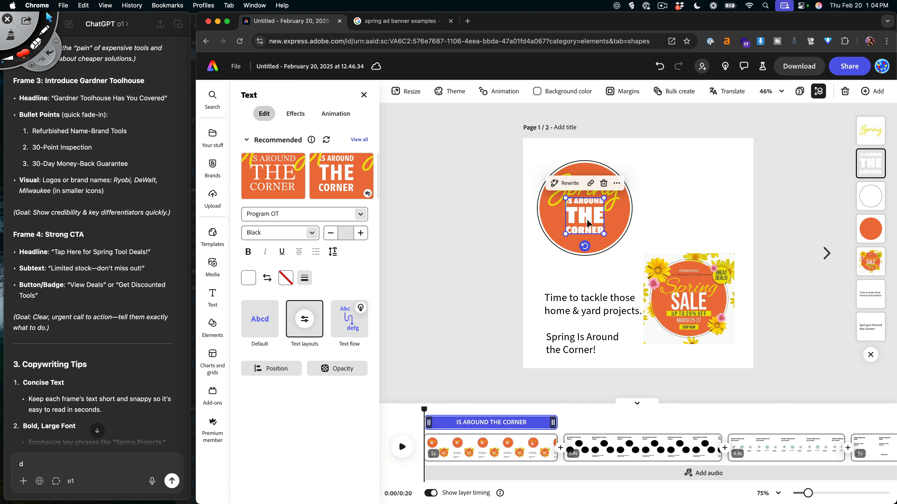
pyautogui.click(680, 221)
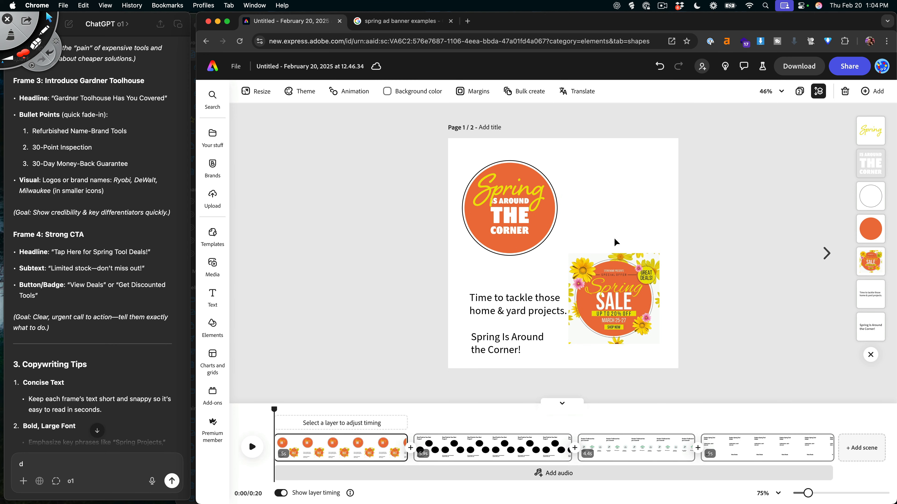
# - Shrink the Spring Sale reference image into the page's lower-right corner
pyautogui.moveTo(608, 296); pyautogui.dragTo(699, 332)
pyautogui.click(564, 299)
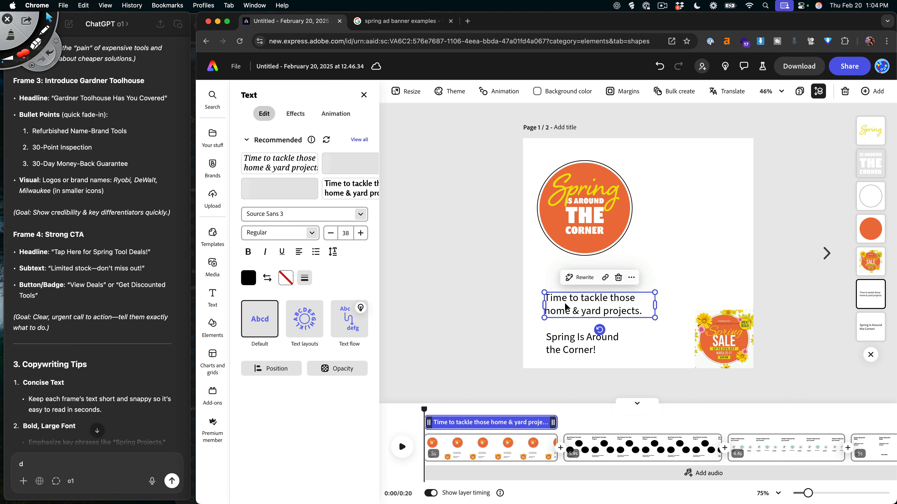
# - Delete the plain "Spring Is Around the Corner!" text and move the "Time to tackle those home & yard projects." text to the page's lower-left area
pyautogui.click(564, 349)
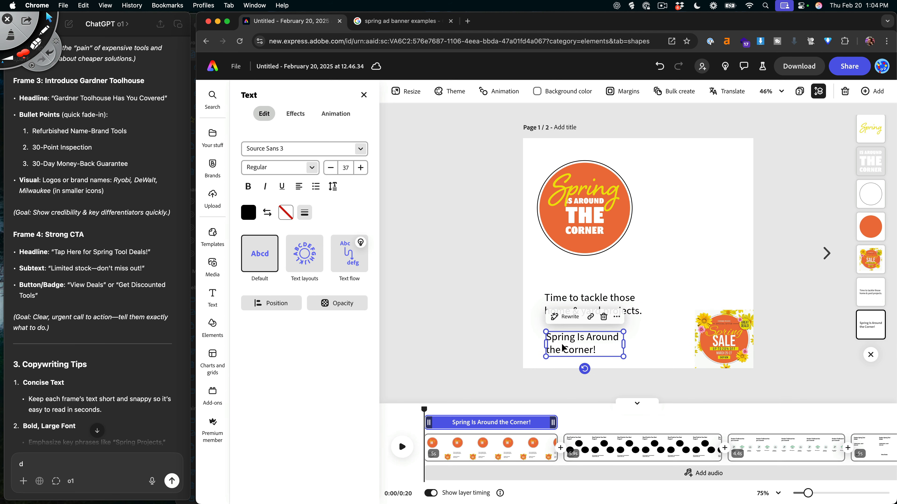
pyautogui.press('Delete')
pyautogui.moveTo(514, 339); pyautogui.dragTo(582, 384)
# - Enlarge the whole circular badge with its texts to nearly fill the page and shift it slightly upward
pyautogui.click(630, 234)
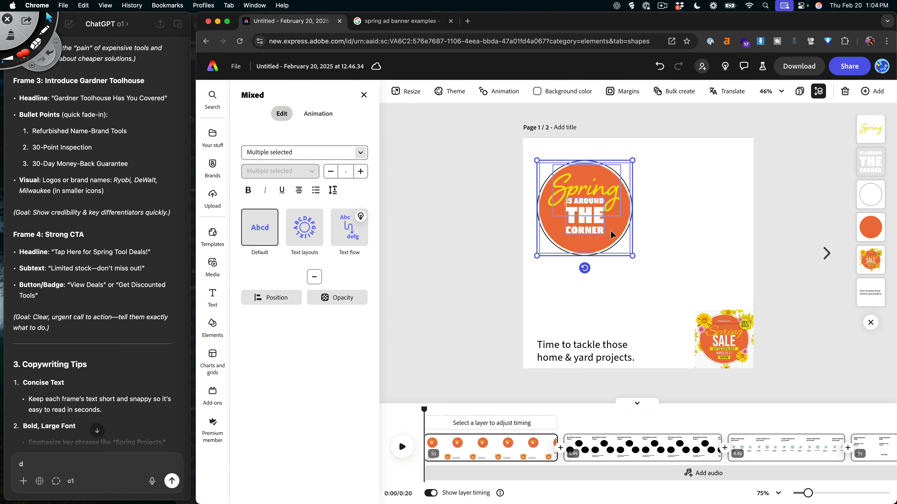
pyautogui.moveTo(632, 256); pyautogui.dragTo(739, 355)
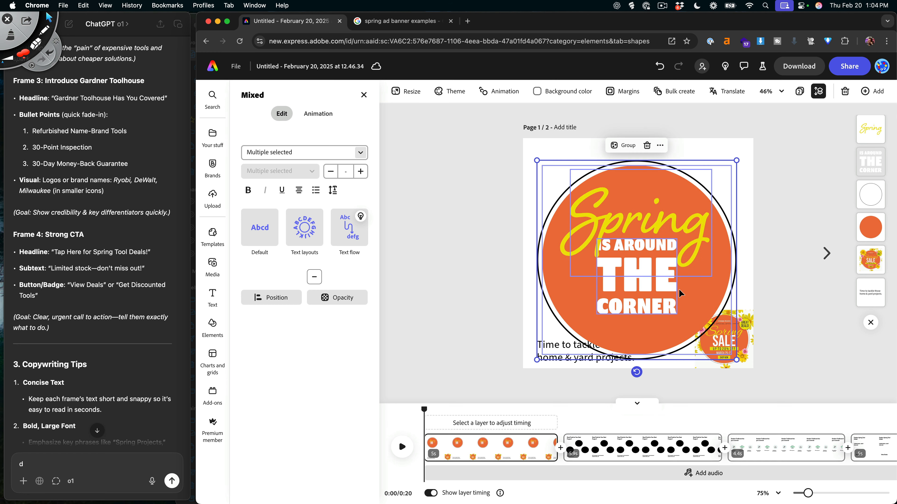
pyautogui.moveTo(652, 279); pyautogui.dragTo(650, 268)
# - Move "Spring" up to overlap the badge's upper edge and raise "IS AROUND THE CORNER" directly beneath it
pyautogui.click(492, 226)
pyautogui.click(561, 209)
pyautogui.moveTo(561, 195); pyautogui.dragTo(567, 184)
pyautogui.click(642, 287)
pyautogui.moveTo(643, 286); pyautogui.dragTo(642, 261)
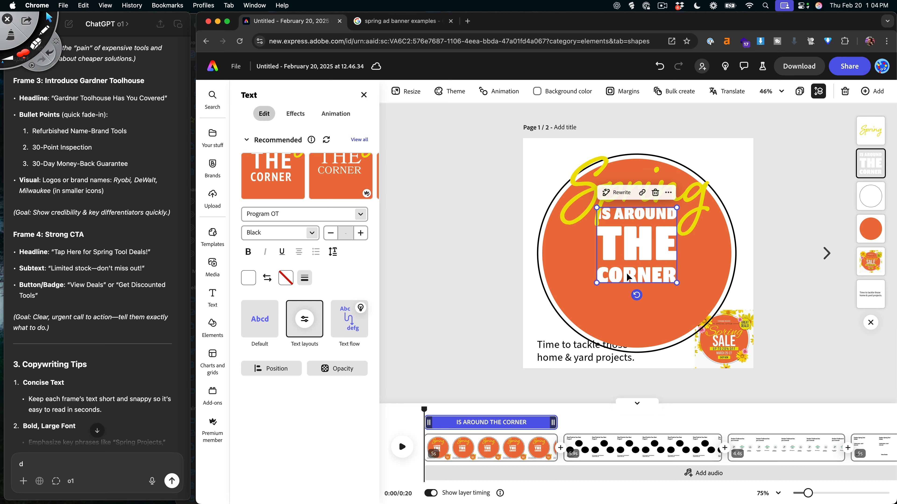
pyautogui.click(520, 281)
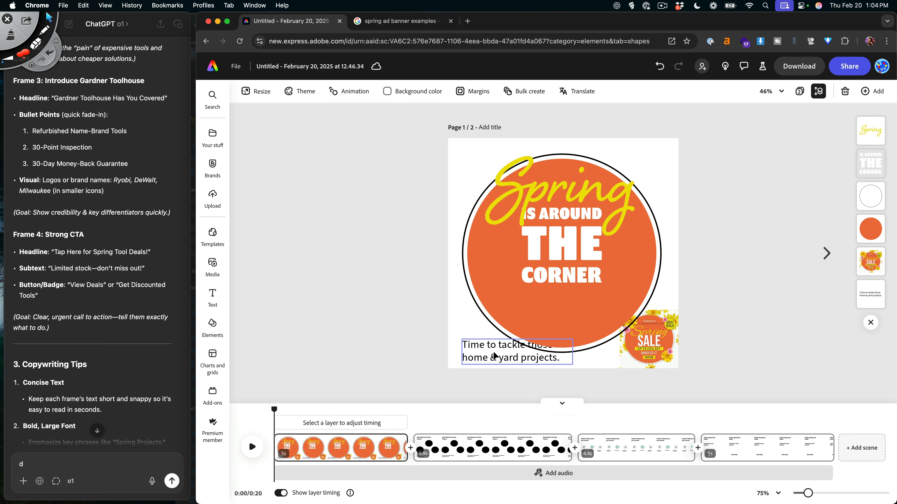
# - Set the "Time to tackle those home & yard projects." text's font to MultiDisplay Poster Italic
pyautogui.click(473, 358)
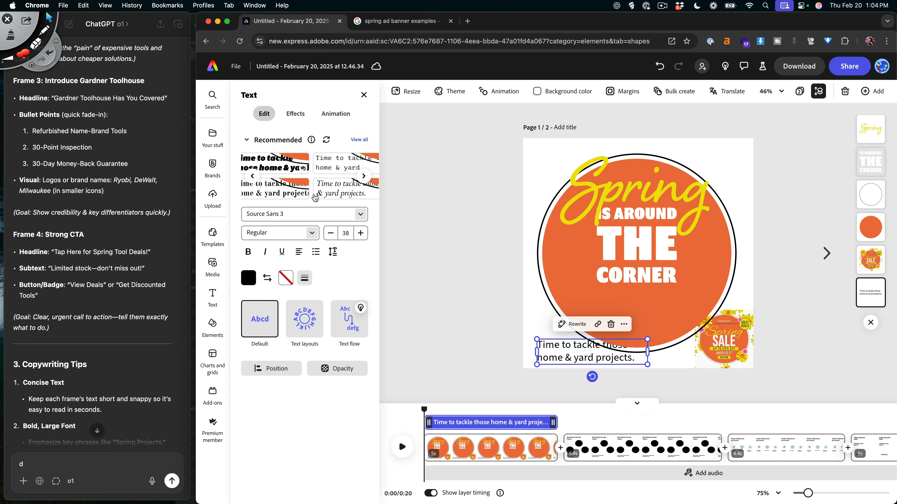
pyautogui.hscroll(10, 304, 173)
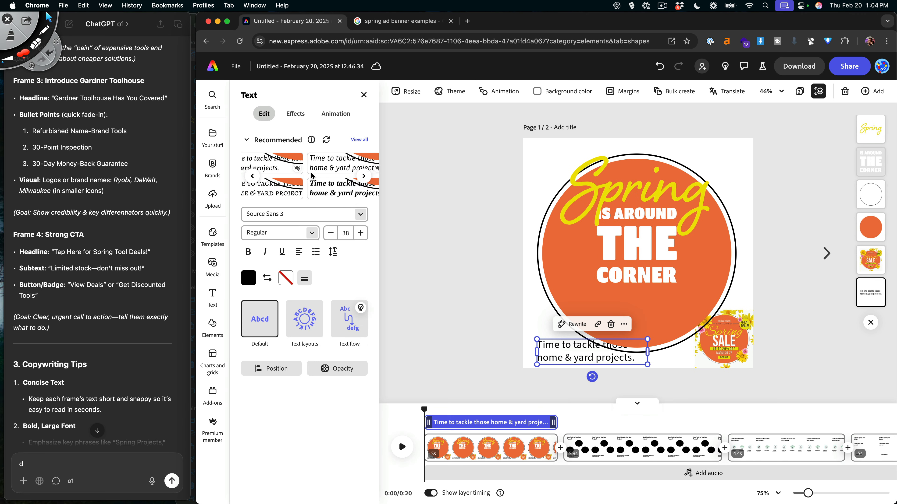
pyautogui.hscroll(10, 300, 188)
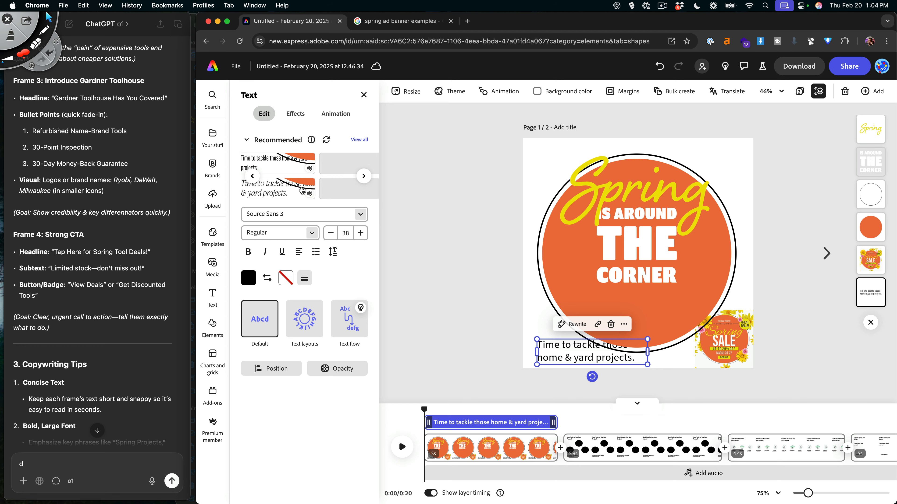
pyautogui.hscroll(10, 303, 188)
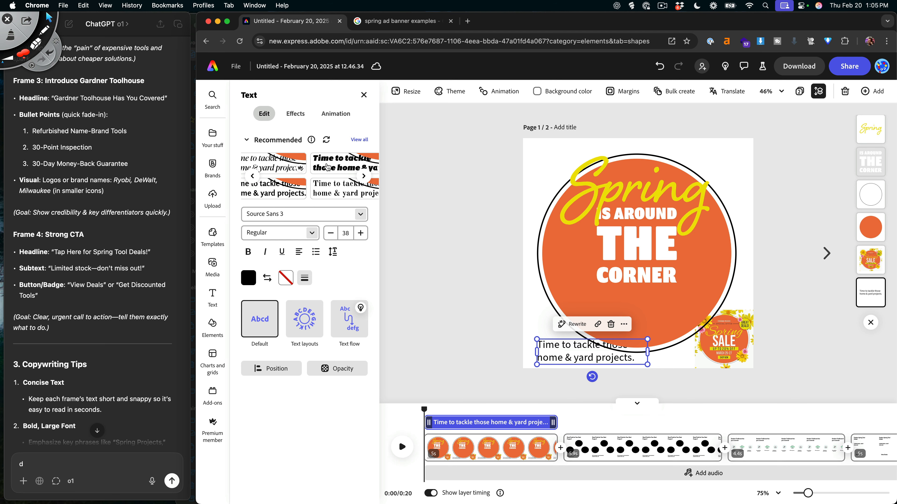
pyautogui.click(328, 167)
# - Place the "Time to tackle" text in front of the badge's lower part, below "CORNER", and fit it onto two lines
pyautogui.moveTo(555, 354); pyautogui.dragTo(584, 314)
pyautogui.press('super+bracketright')
pyautogui.press('super+bracketright')
pyautogui.press('super+bracketright')
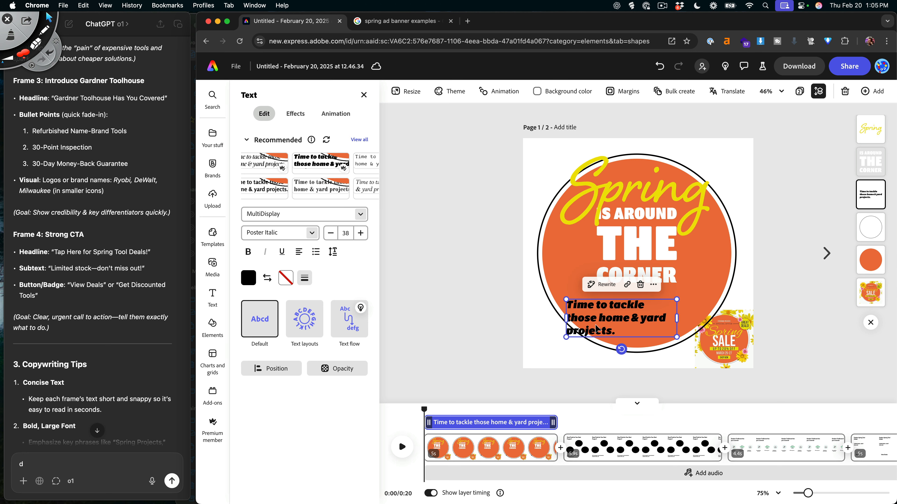
pyautogui.moveTo(677, 318); pyautogui.dragTo(654, 316)
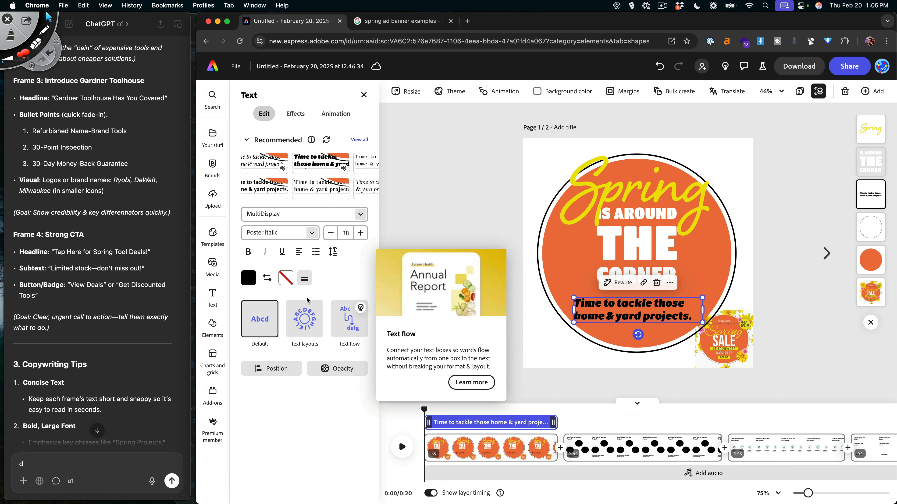
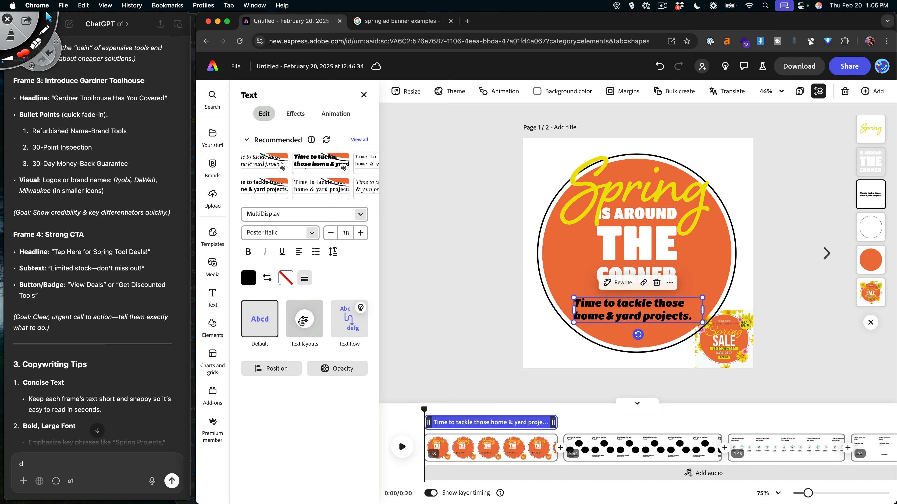
# - Add a page-wide horizontal band shape behind the "Time to tackle" text and set its shape size to 49
pyautogui.moveTo(338, 323)
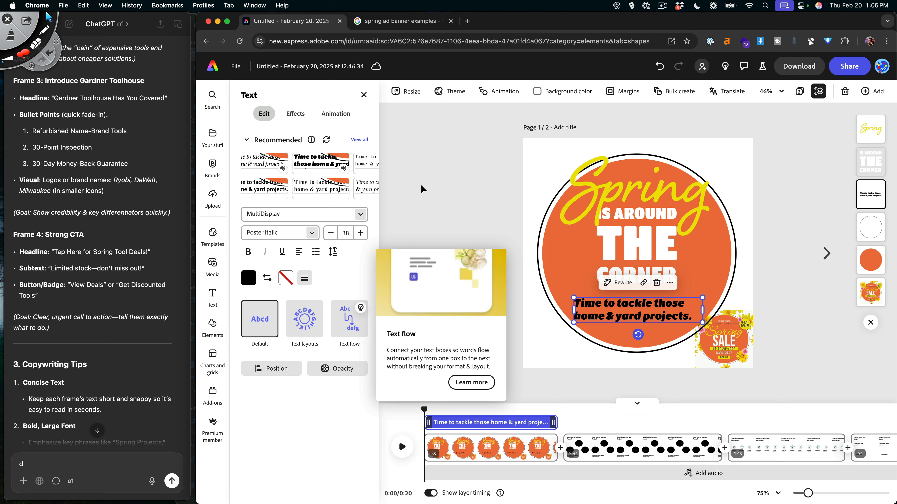
pyautogui.click(296, 114)
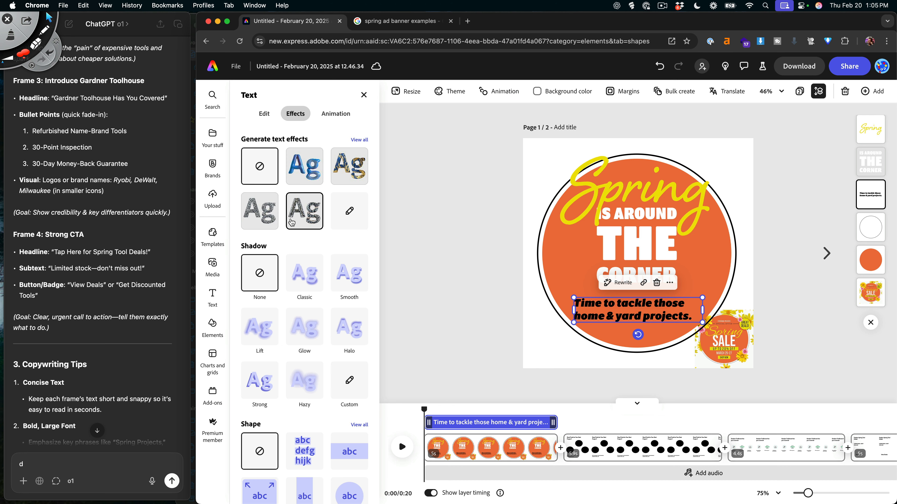
pyautogui.scroll(-1, 306, 325)
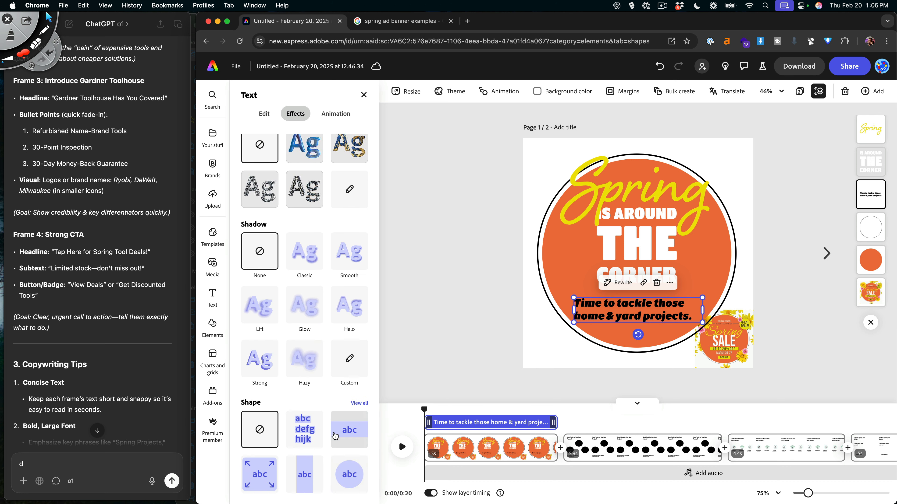
pyautogui.click(345, 437)
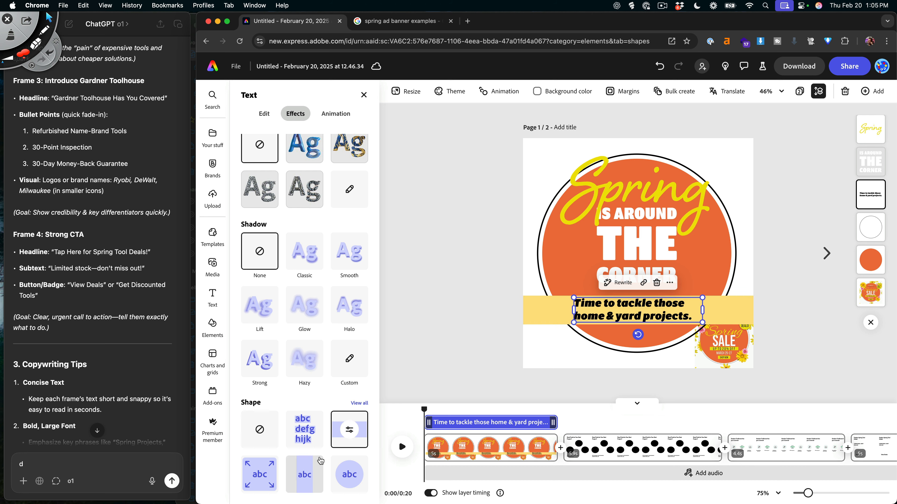
pyautogui.click(349, 431)
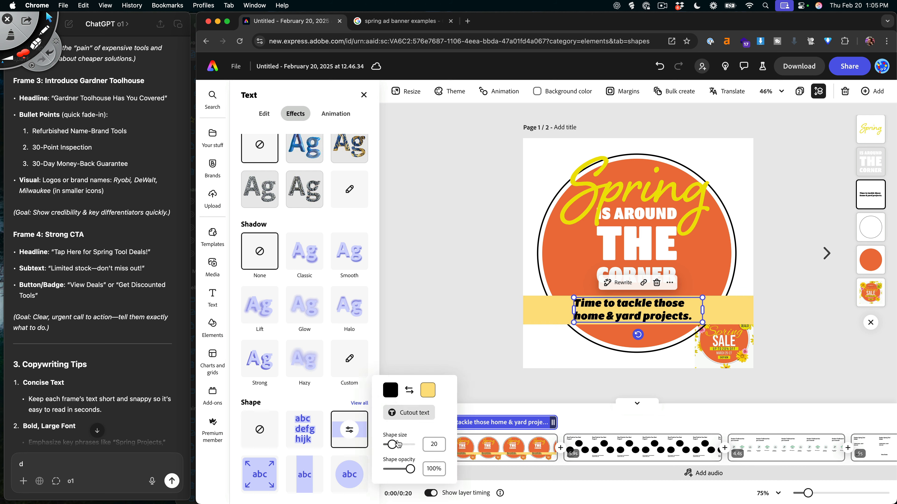
pyautogui.moveTo(394, 446)
pyautogui.mouseDown()
pyautogui.moveTo(403, 447)
pyautogui.moveTo(394, 451)
pyautogui.mouseUp()
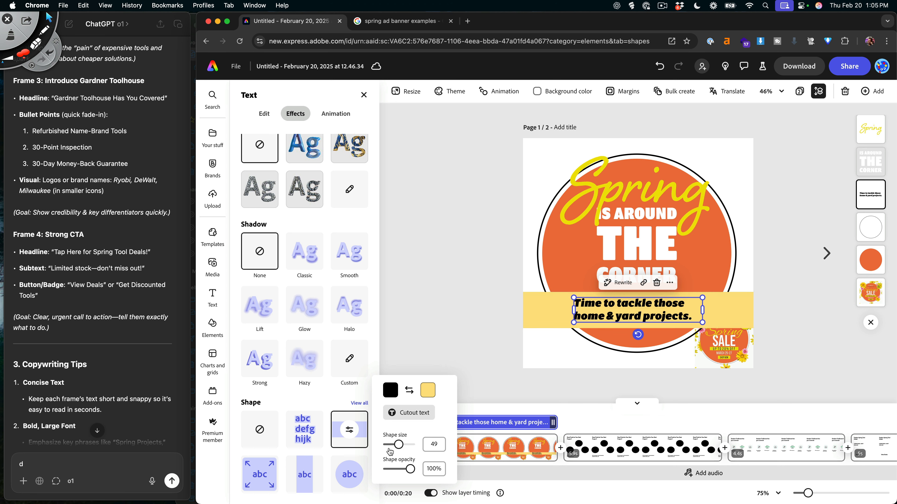
# - Switch the "Time to tackle" text's background shape to the one that fills the whole page
pyautogui.click(303, 470)
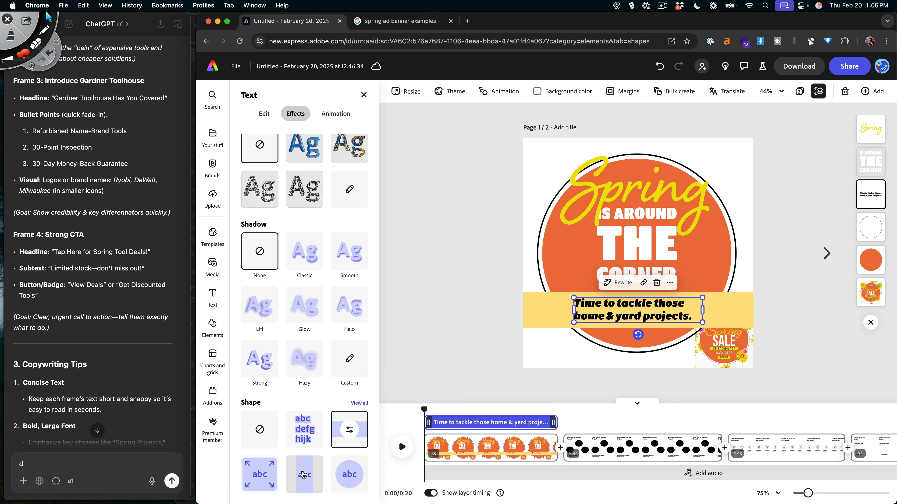
pyautogui.click(350, 433)
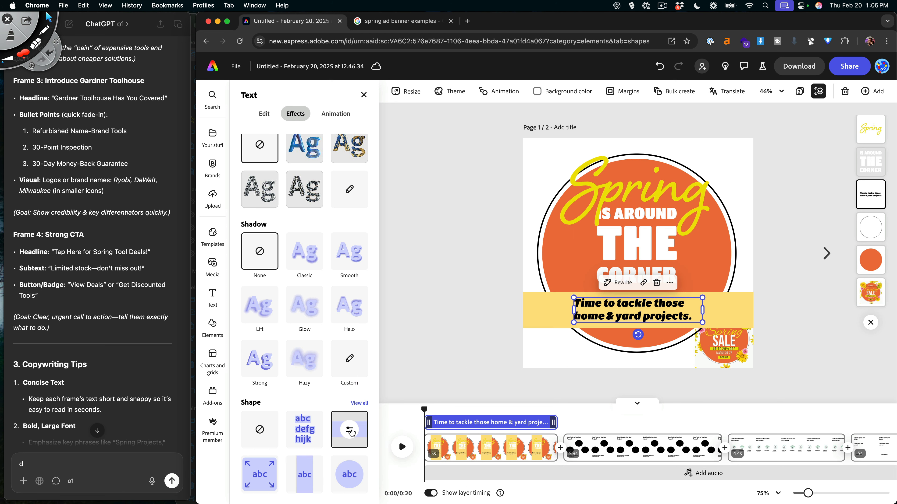
pyautogui.click(258, 479)
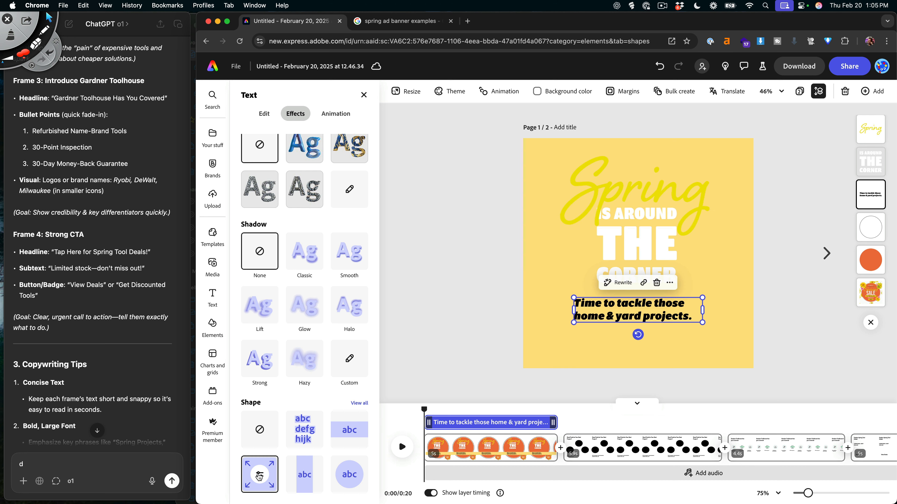
# - Switch the "Time to tackle" text's background shape to the highlight that hugs each text line, and fill it with the recommended bright yellow
pyautogui.click(355, 482)
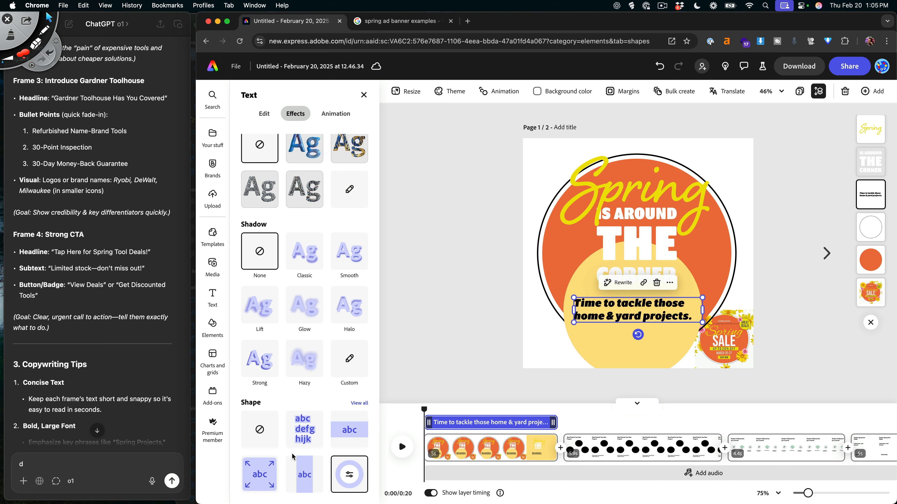
pyautogui.click(303, 434)
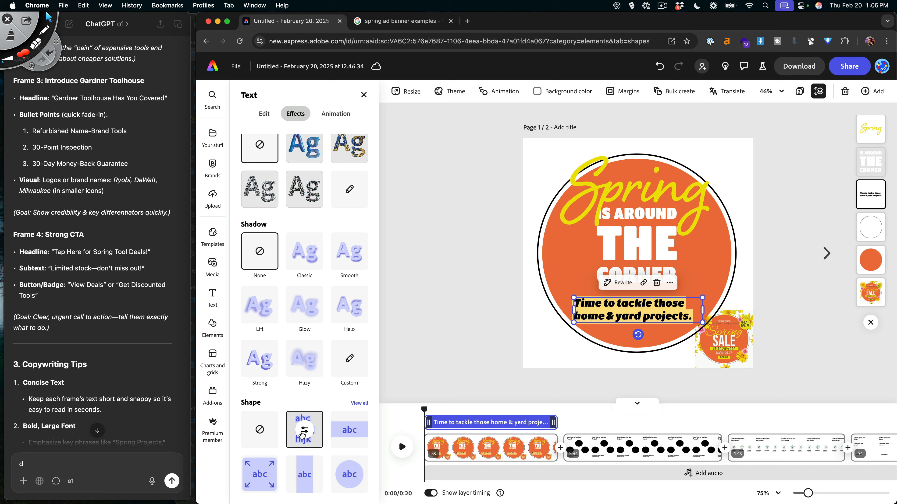
pyautogui.click(303, 431)
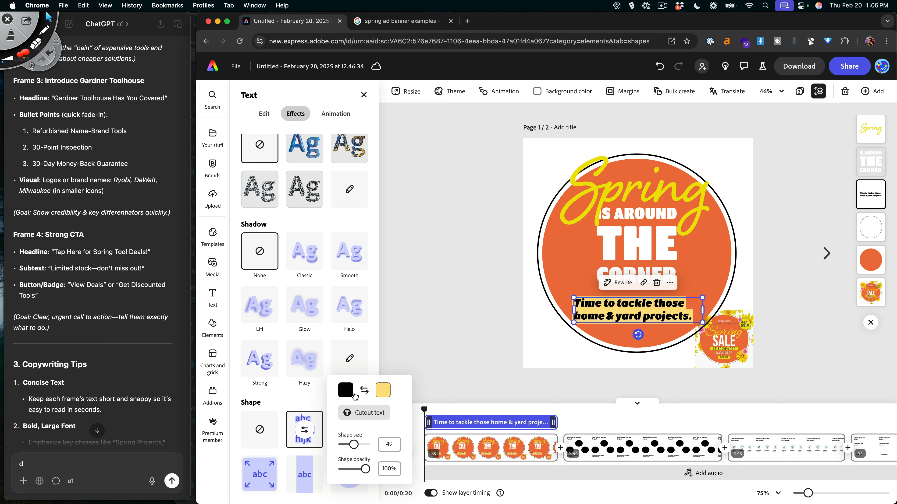
pyautogui.click(383, 391)
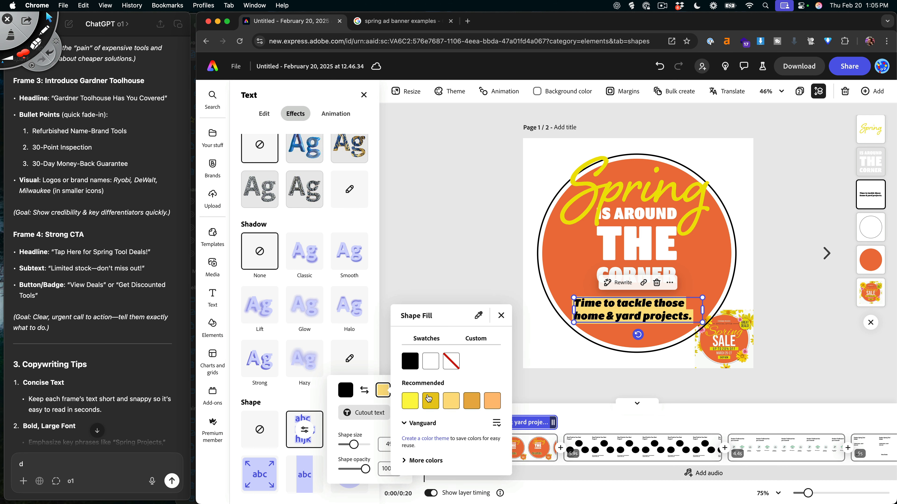
pyautogui.click(410, 402)
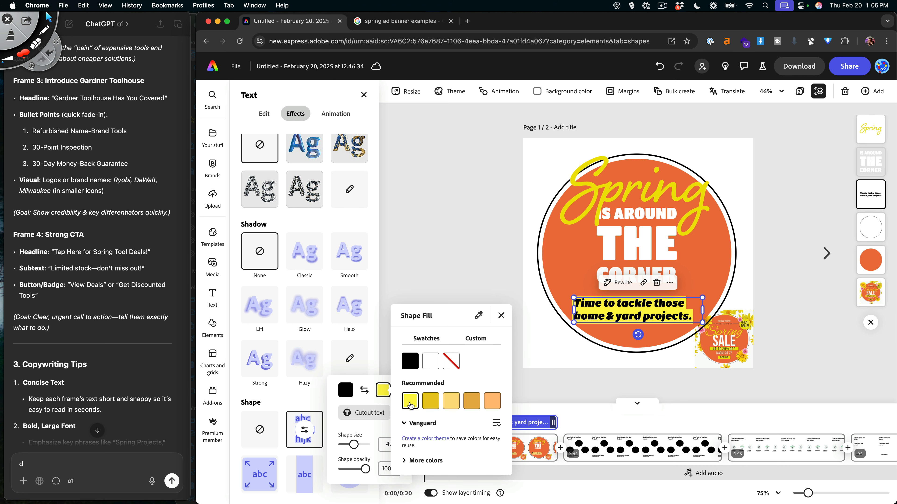
pyautogui.click(579, 380)
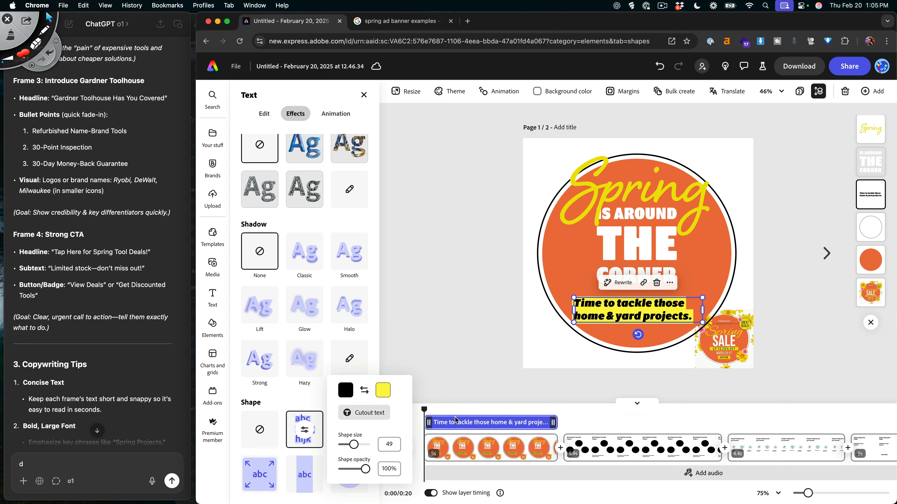
pyautogui.click(428, 385)
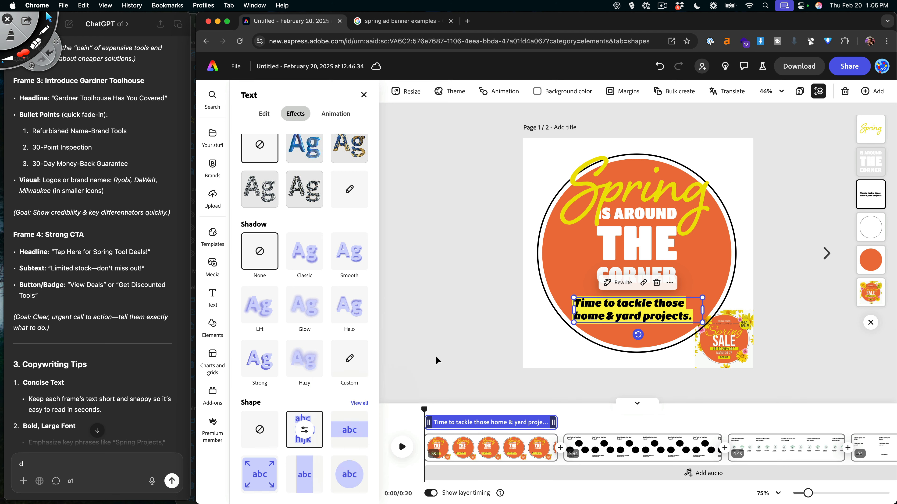
pyautogui.click(432, 356)
pyautogui.click(561, 301)
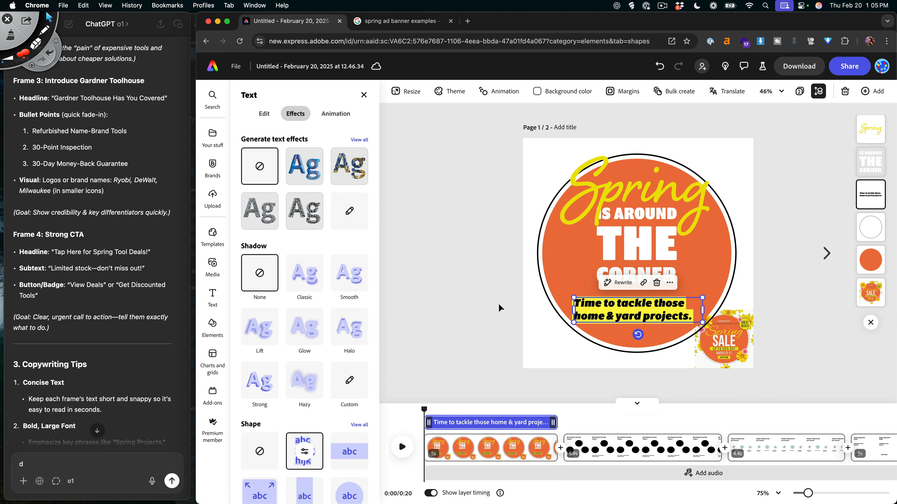
# - Center-align the "Time to tackle" text and nudge it slightly up and to the right within the badge
pyautogui.click(263, 115)
pyautogui.click(300, 256)
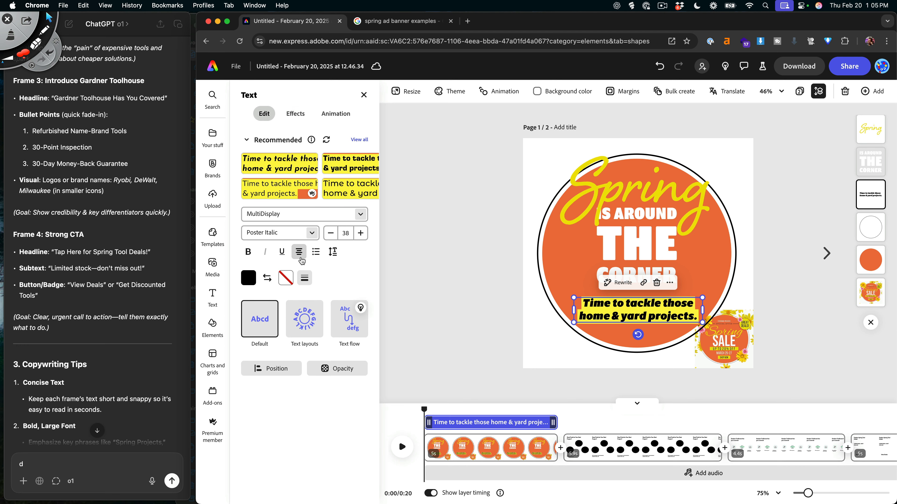
pyautogui.click(445, 281)
pyautogui.moveTo(662, 314)
pyautogui.mouseDown()
pyautogui.moveTo(623, 311)
pyautogui.moveTo(666, 308)
pyautogui.mouseUp()
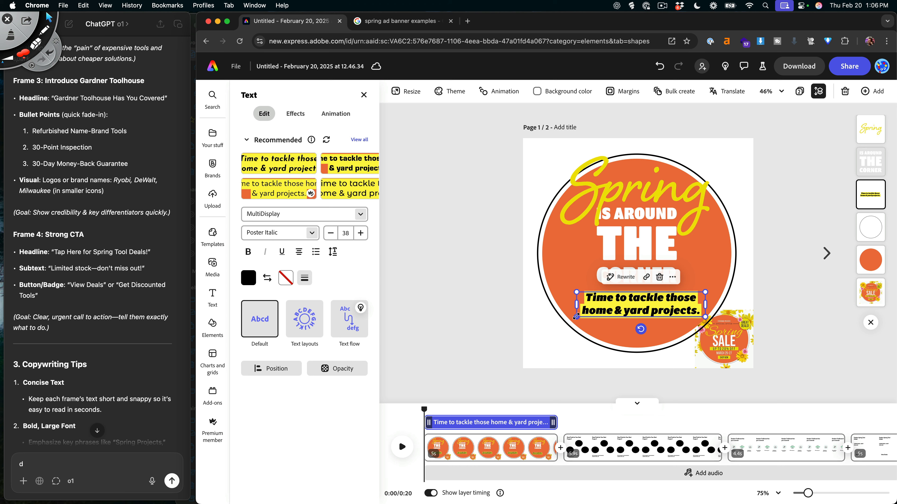
# - Enlarge the yellow-highlighted tagline to size 45 and centre-align it with the circles and the other text
pyautogui.moveTo(576, 316); pyautogui.dragTo(551, 326)
pyautogui.moveTo(622, 314); pyautogui.dragTo(629, 309)
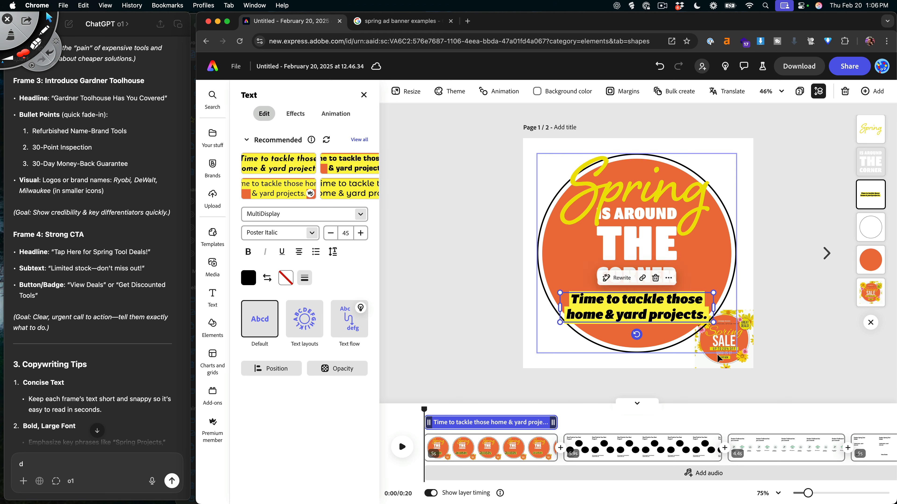
pyautogui.click(724, 339)
pyautogui.moveTo(588, 362); pyautogui.dragTo(649, 171)
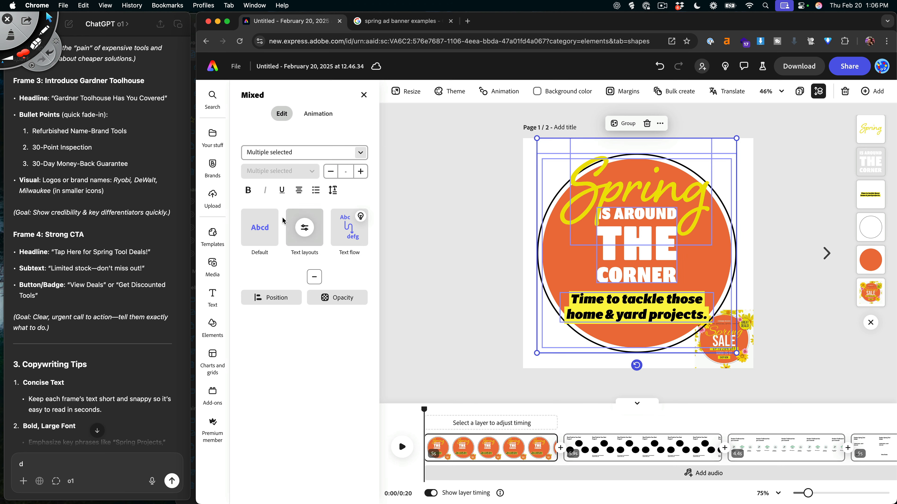
pyautogui.click(274, 297)
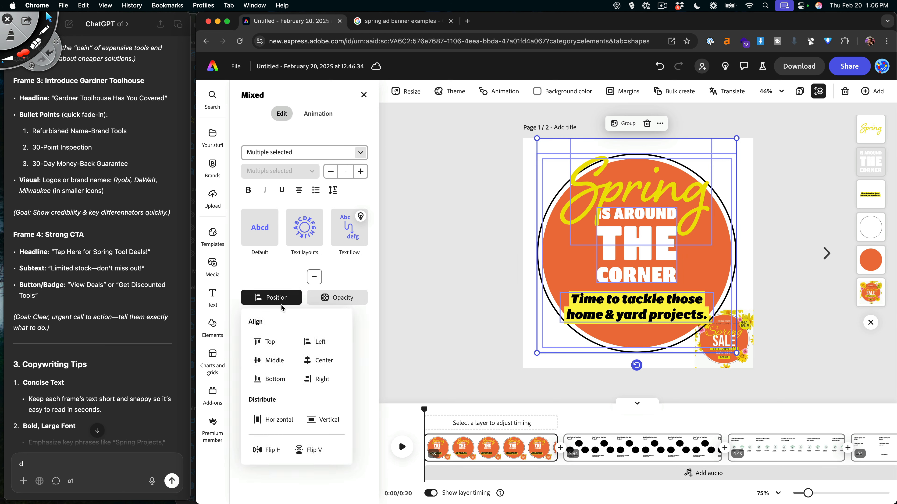
pyautogui.click(313, 362)
pyautogui.click(465, 308)
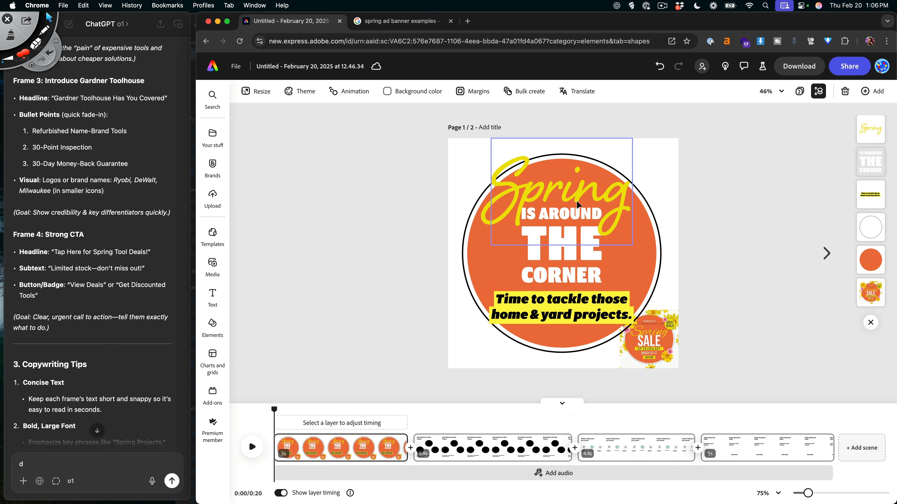
# - Delete the Spring Sale reference image from the page and move the spring ad banner examples tab out of this browser window
pyautogui.click(653, 350)
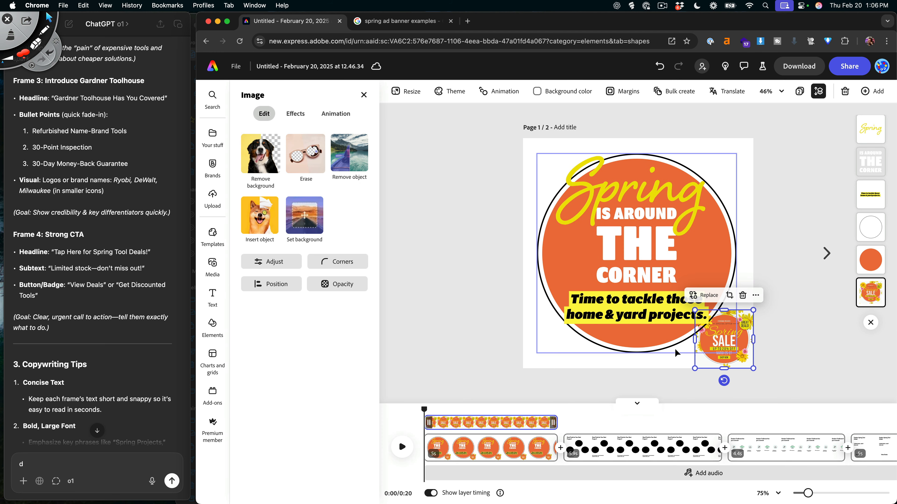
pyautogui.press('Delete')
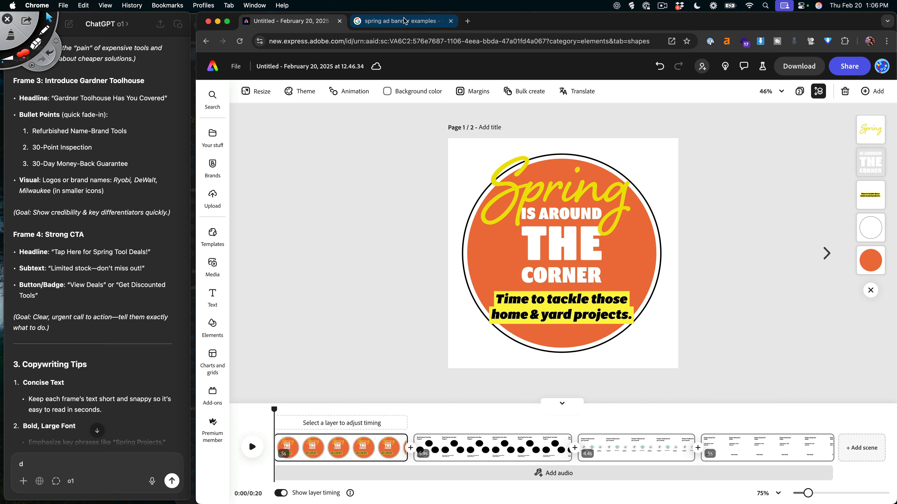
pyautogui.moveTo(403, 21); pyautogui.dragTo(0, 120)
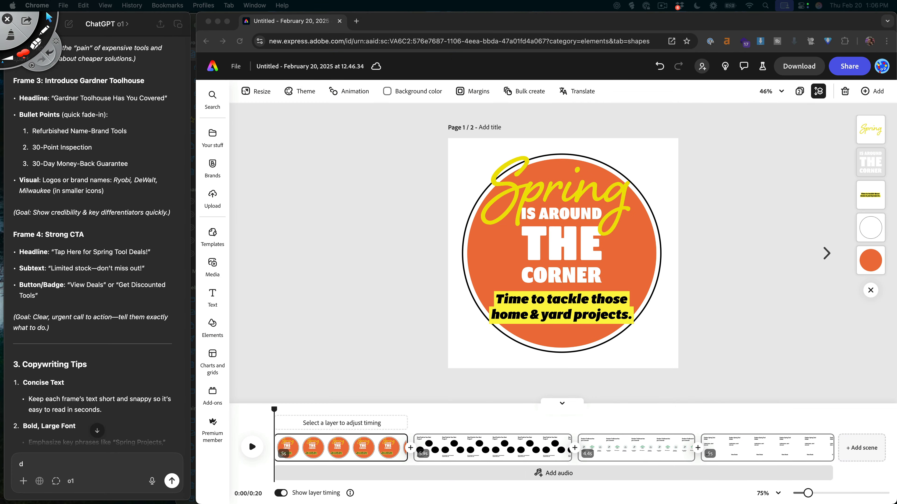
pyautogui.click(335, 196)
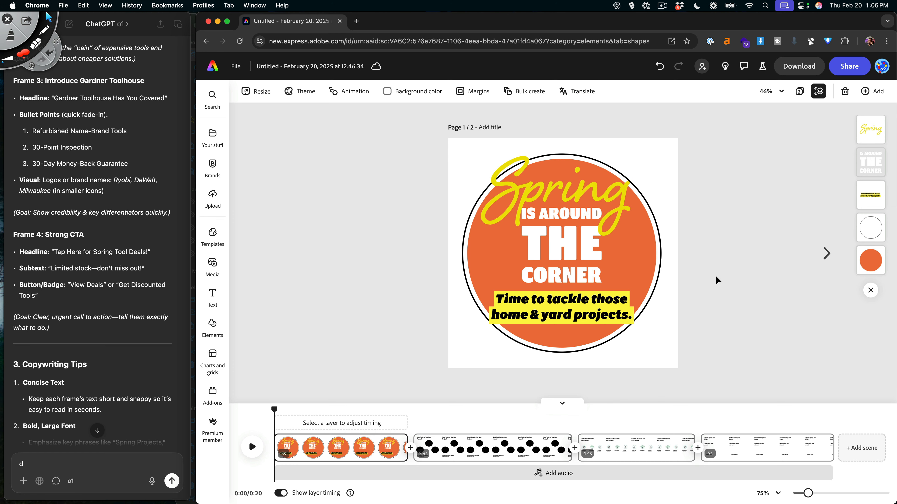
pyautogui.click(575, 195)
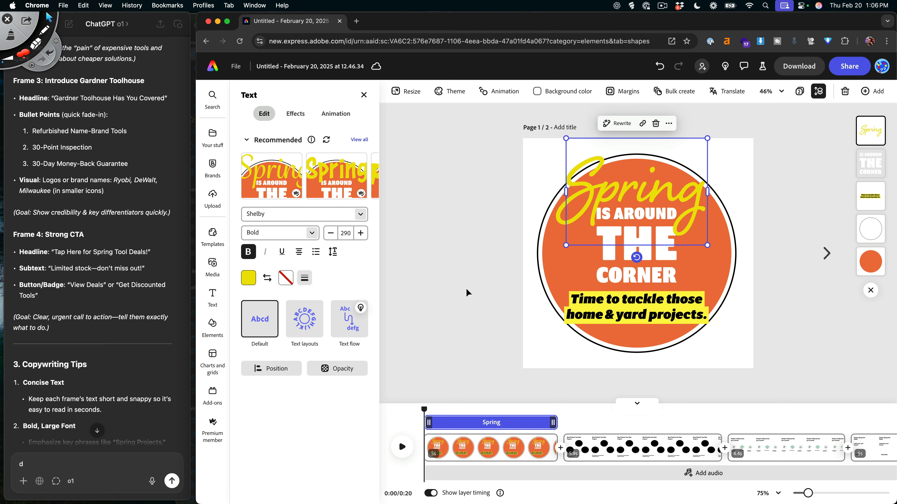
pyautogui.click(459, 293)
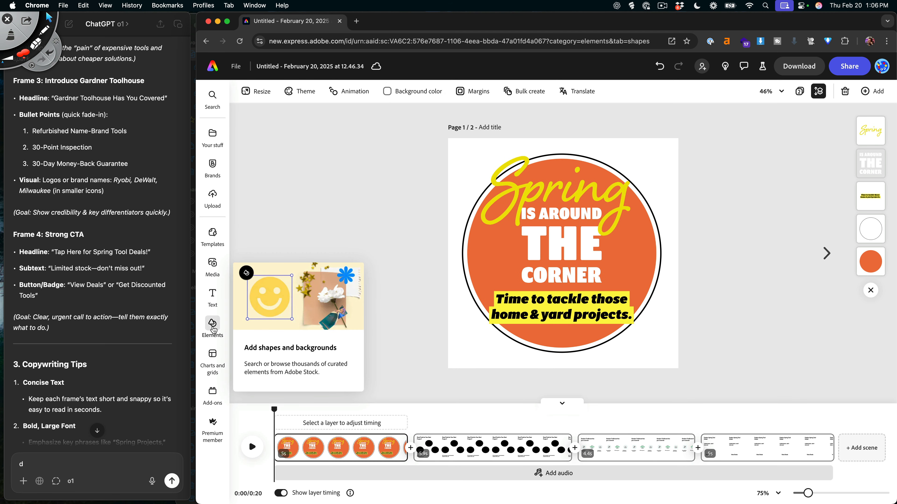
# - Search all elements for DAISY
pyautogui.click(213, 325)
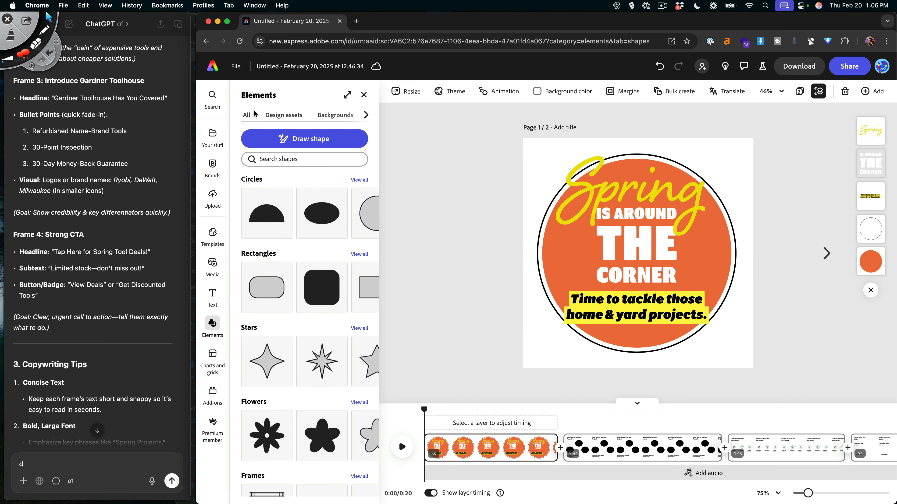
pyautogui.click(247, 115)
pyautogui.click(290, 141)
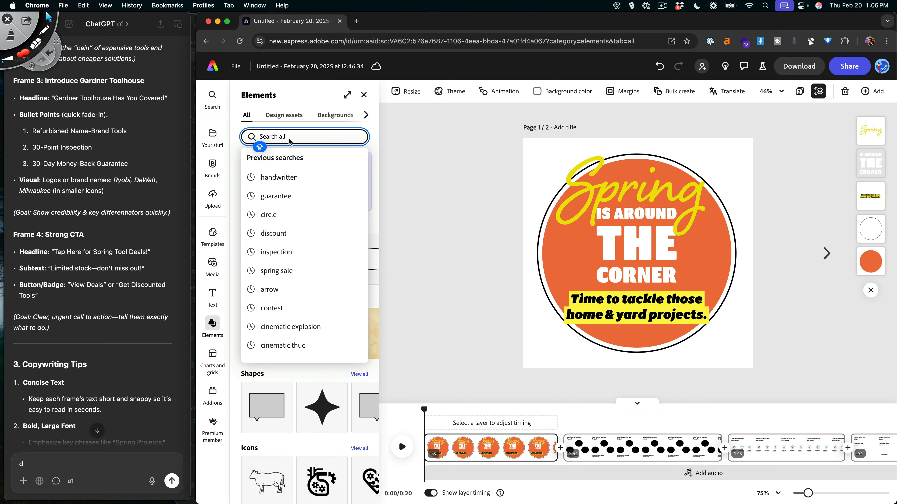
pyautogui.write('DAISY')
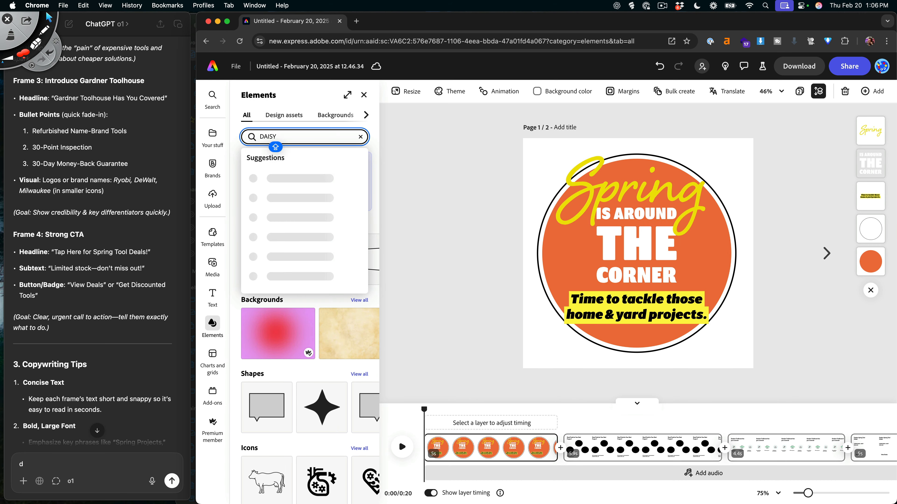
pyautogui.press('Return')
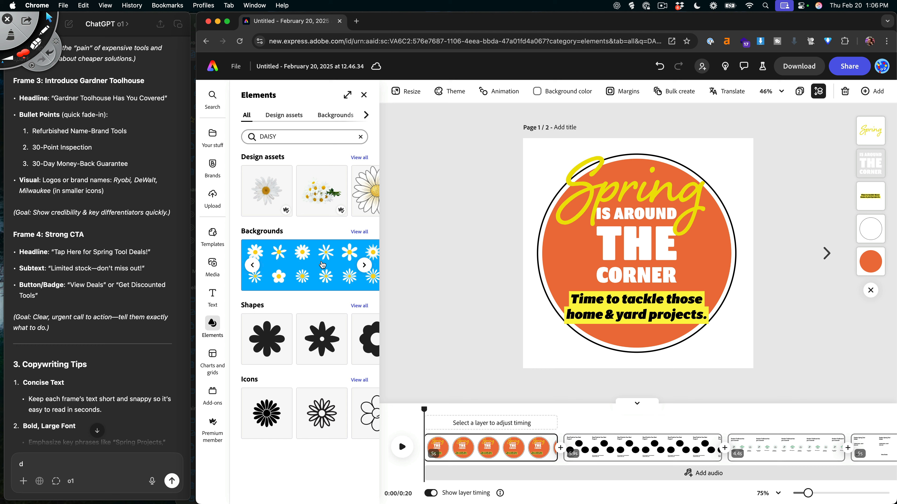
# - Add the yellow daisy twice, one cut off by the page's right edge and a smaller one on the circle's lower-left edge
pyautogui.hscroll(5, 291, 188)
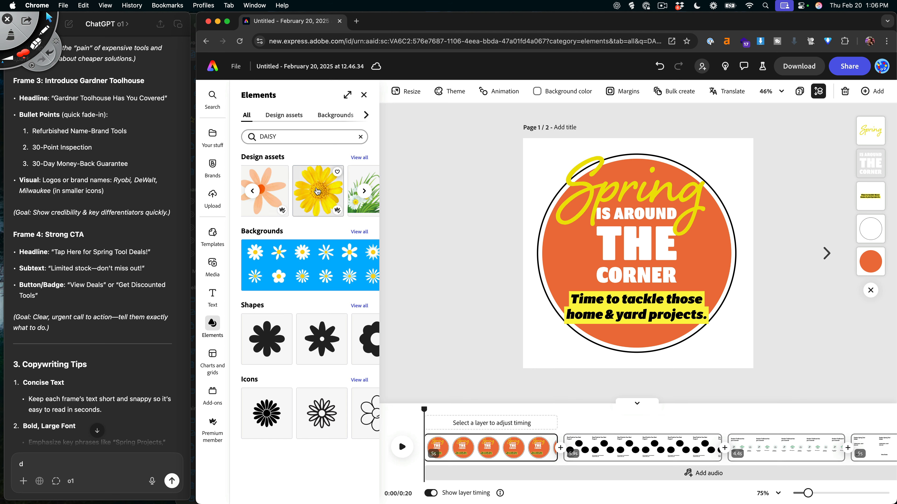
pyautogui.click(316, 187)
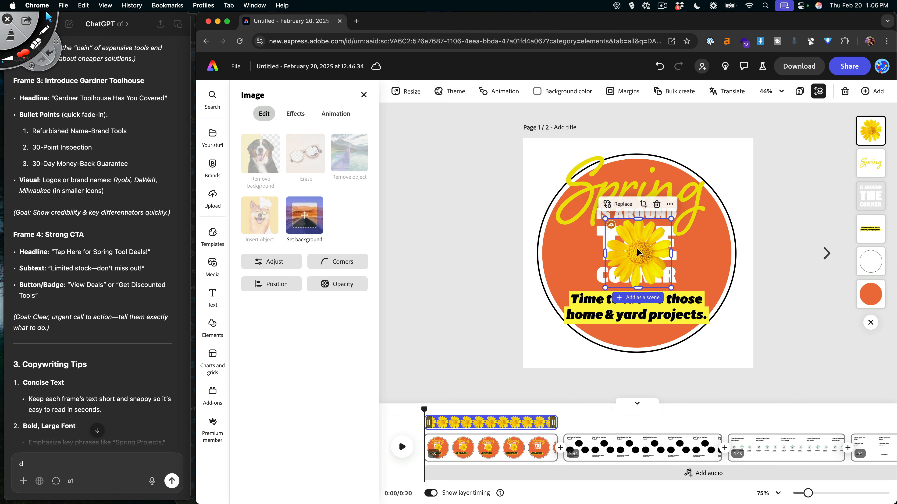
pyautogui.moveTo(637, 252); pyautogui.dragTo(532, 285)
pyautogui.moveTo(569, 254); pyautogui.dragTo(555, 269)
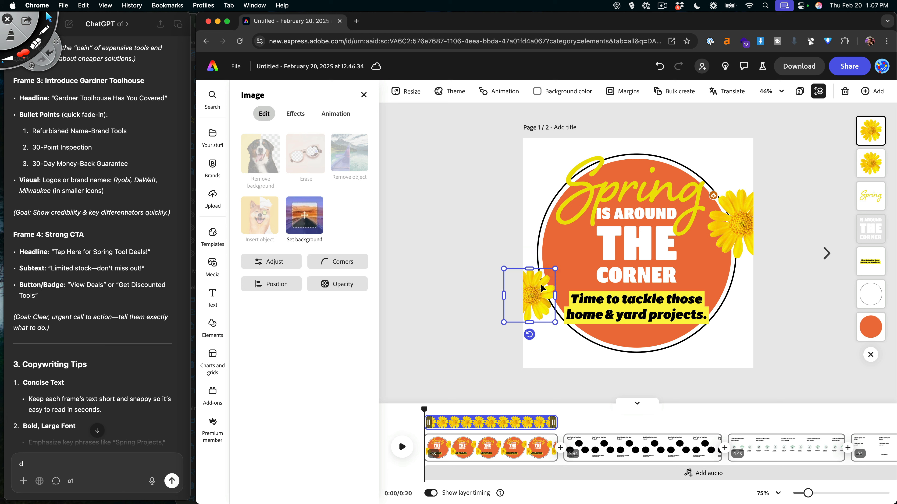
pyautogui.moveTo(523, 296); pyautogui.dragTo(529, 293)
pyautogui.click(441, 353)
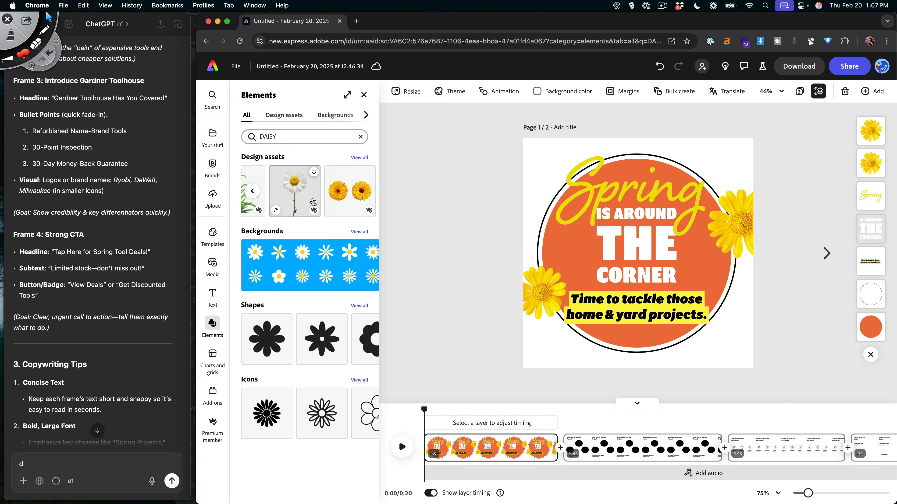
# - Add the long-stemmed white daisy, tilted clockwise, at the circle's upper-right edge above the yellow daisy
pyautogui.click(295, 193)
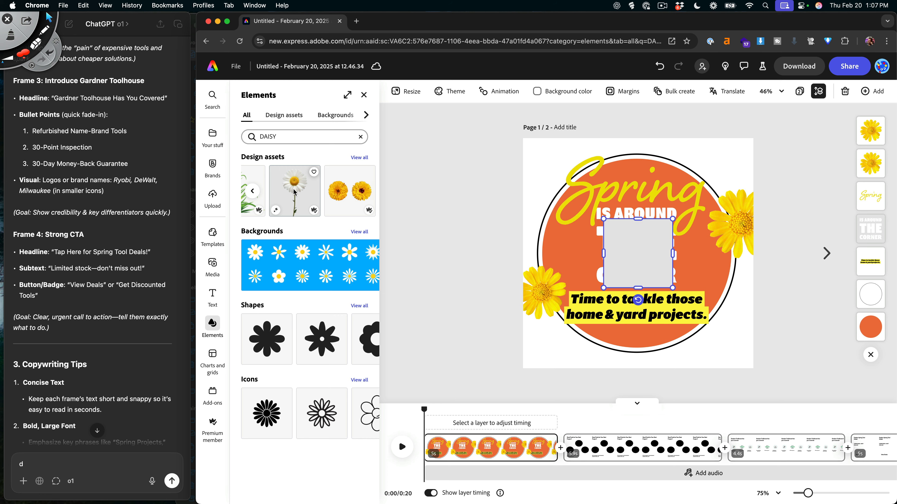
pyautogui.moveTo(637, 253); pyautogui.dragTo(678, 162)
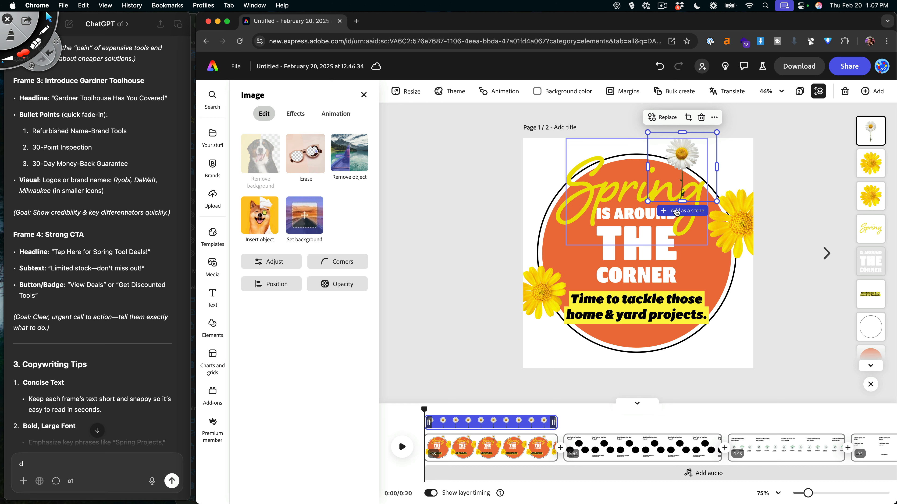
pyautogui.moveTo(682, 134); pyautogui.dragTo(669, 173)
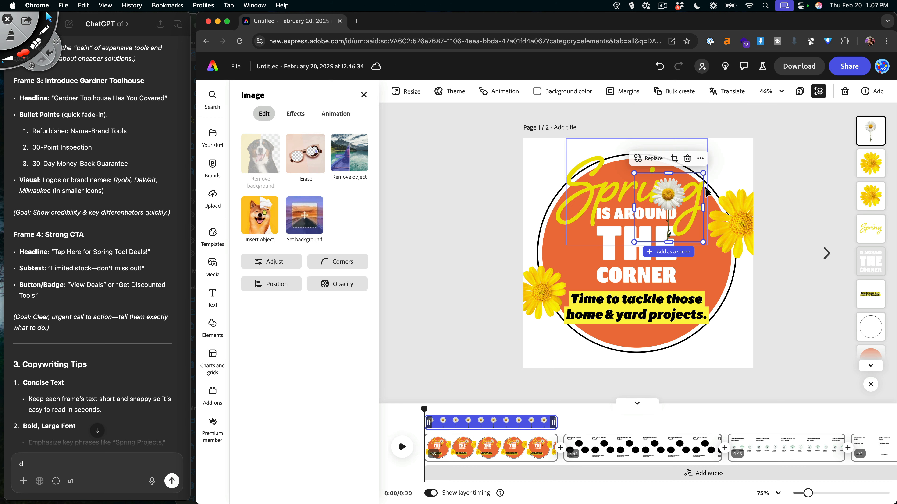
pyautogui.click(813, 287)
pyautogui.click(656, 234)
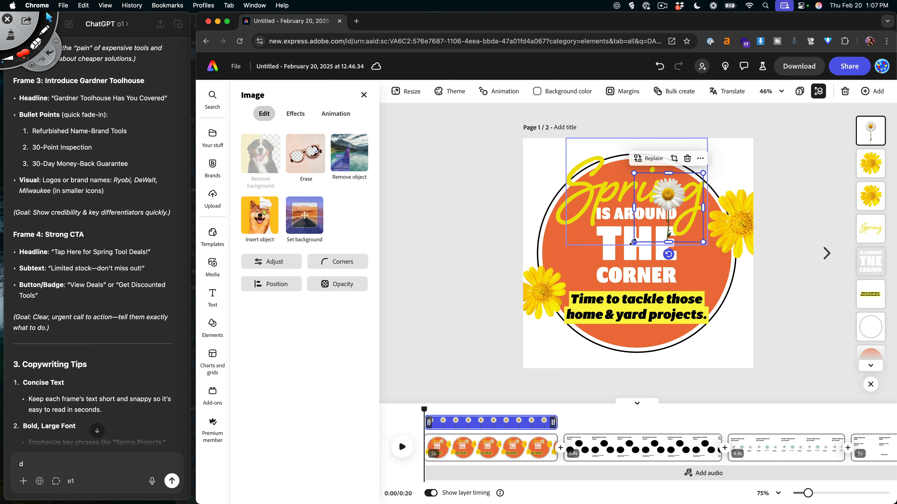
pyautogui.moveTo(667, 204); pyautogui.dragTo(619, 272)
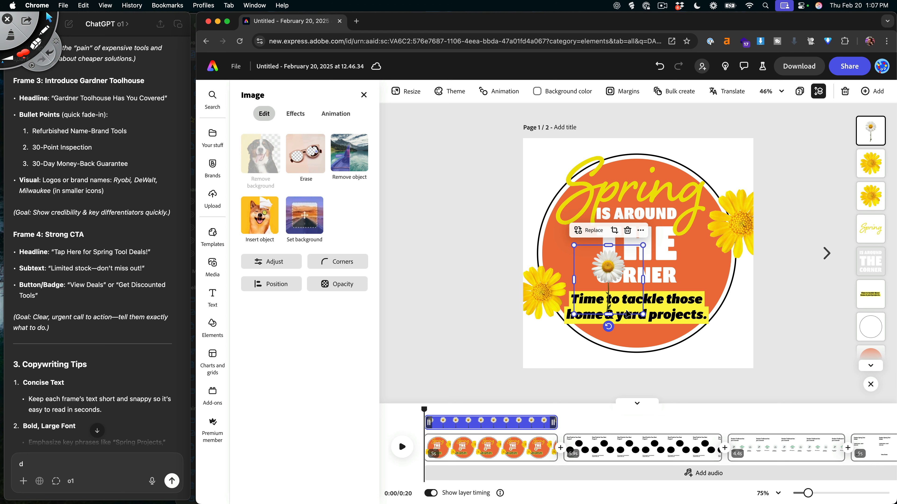
pyautogui.moveTo(608, 327); pyautogui.dragTo(578, 332)
pyautogui.moveTo(615, 272); pyautogui.dragTo(720, 170)
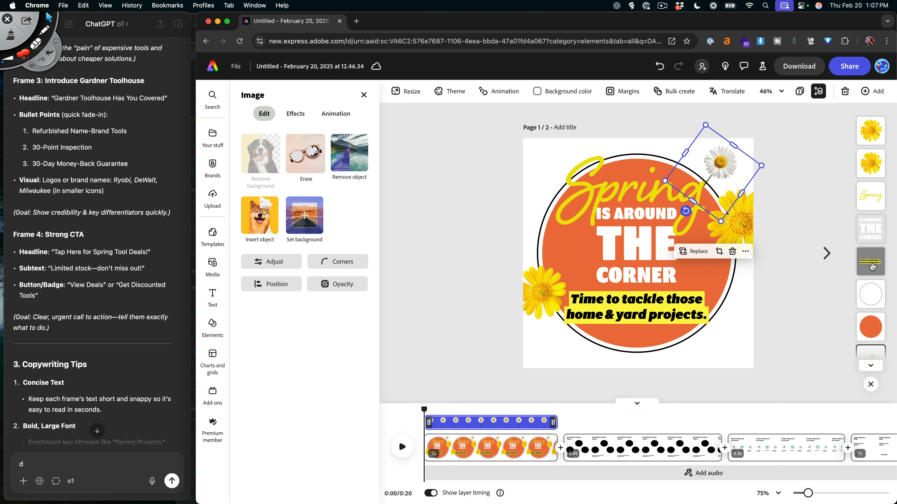
# - Place the white daisy behind all other layers and nudge it closer to the circle so its stem stays hidden
pyautogui.scroll(-2, 872, 267)
pyautogui.click(784, 222)
pyautogui.moveTo(725, 166); pyautogui.dragTo(723, 170)
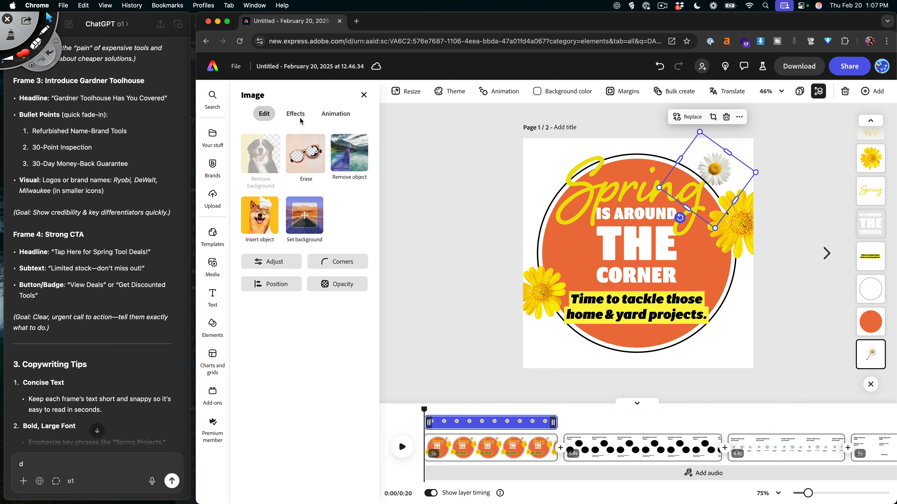
# - Search the elements for pink flowers
pyautogui.click(363, 94)
pyautogui.click(304, 141)
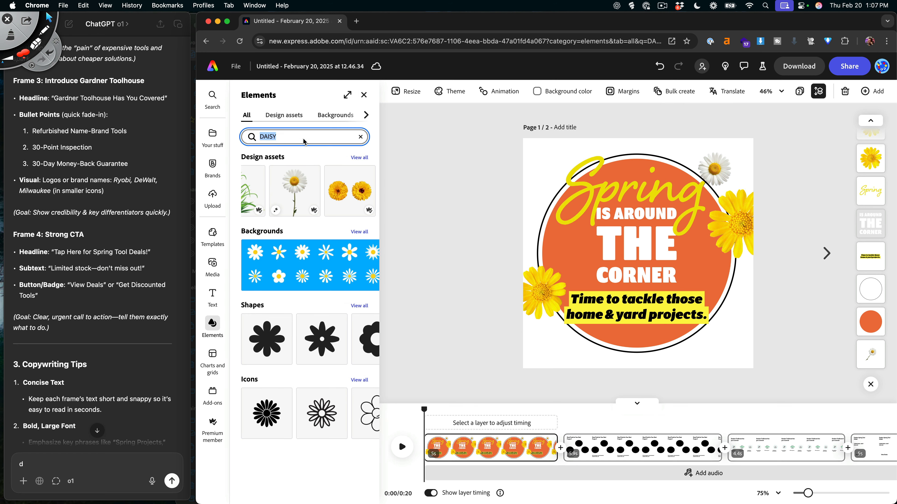
pyautogui.write('pink l')
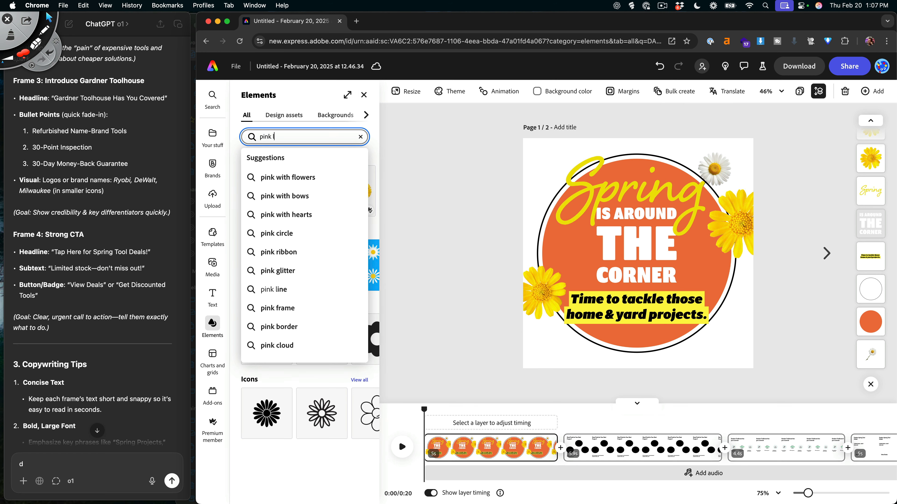
pyautogui.press('BackSpace')
pyautogui.write('flowers')
pyautogui.press('Return')
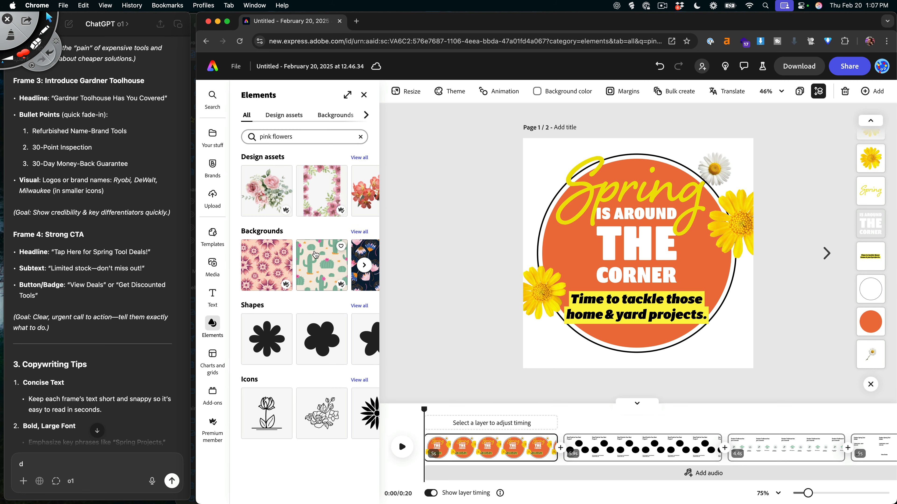
# - Browse all design assets for pink flowers and add the single round pink bloom with a dark centre to the page
pyautogui.hscroll(2, 319, 216)
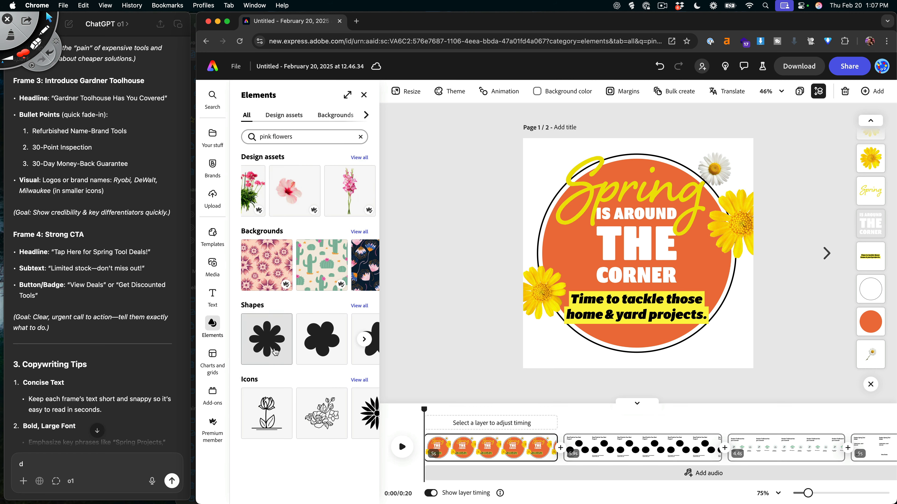
pyautogui.click(359, 158)
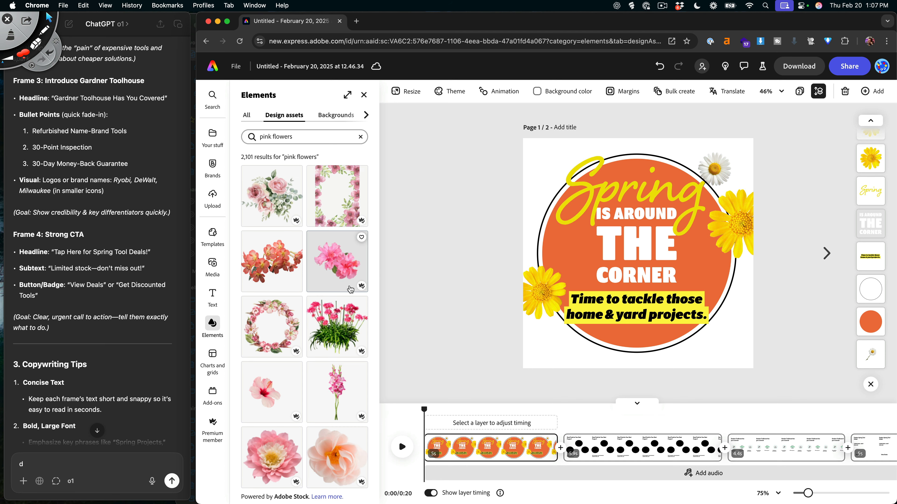
pyautogui.scroll(-5, 350, 290)
pyautogui.scroll(-1, 335, 327)
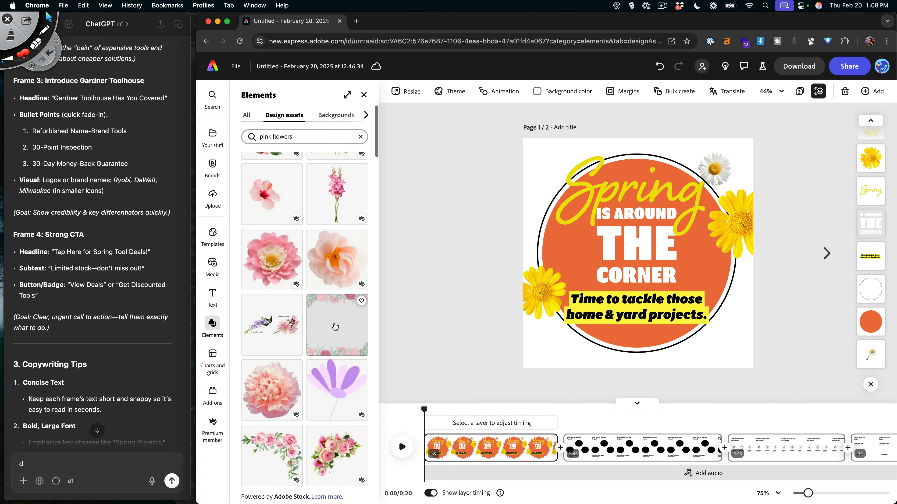
pyautogui.scroll(-7, 335, 327)
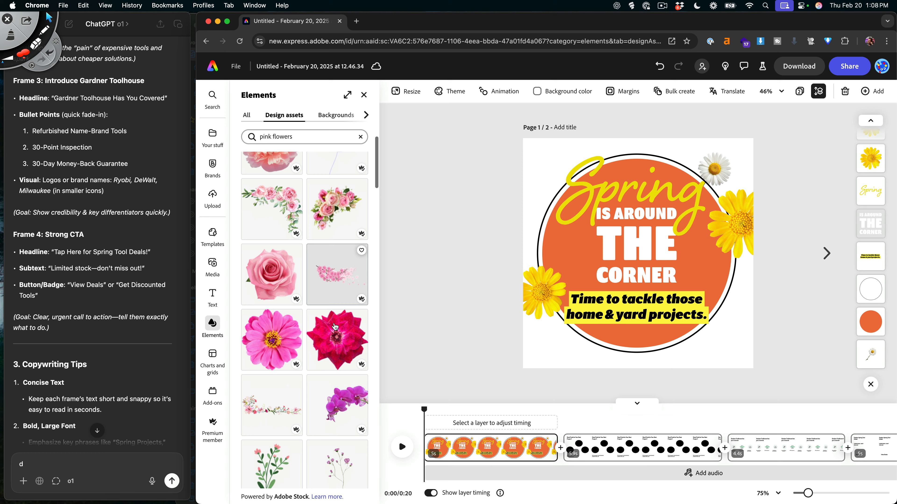
pyautogui.scroll(-8, 336, 327)
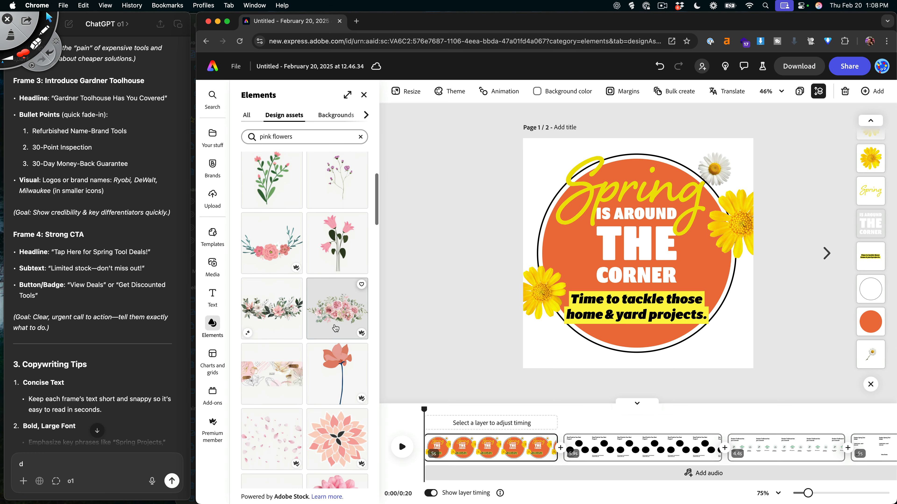
pyautogui.scroll(-7, 335, 328)
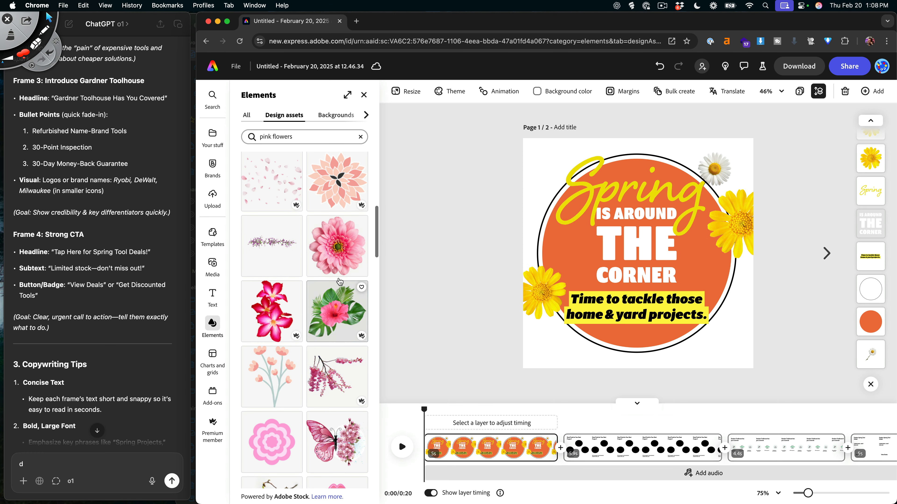
pyautogui.click(339, 253)
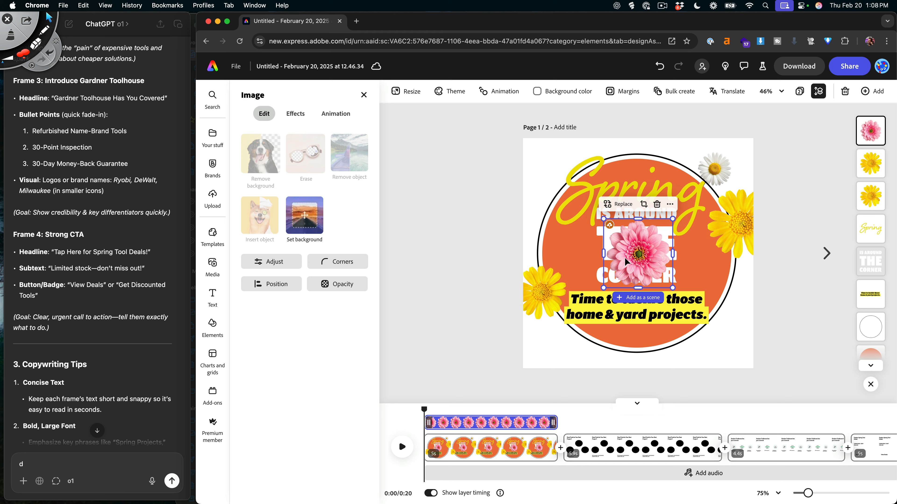
# - Shrink the pink flower, place it above the lower-left yellow daisy, and duplicate it below the yellow daisy on the circle's right edge
pyautogui.moveTo(630, 259); pyautogui.dragTo(557, 267)
pyautogui.moveTo(587, 225); pyautogui.dragTo(548, 263)
pyautogui.moveTo(541, 279); pyautogui.dragTo(742, 258)
pyautogui.click(764, 287)
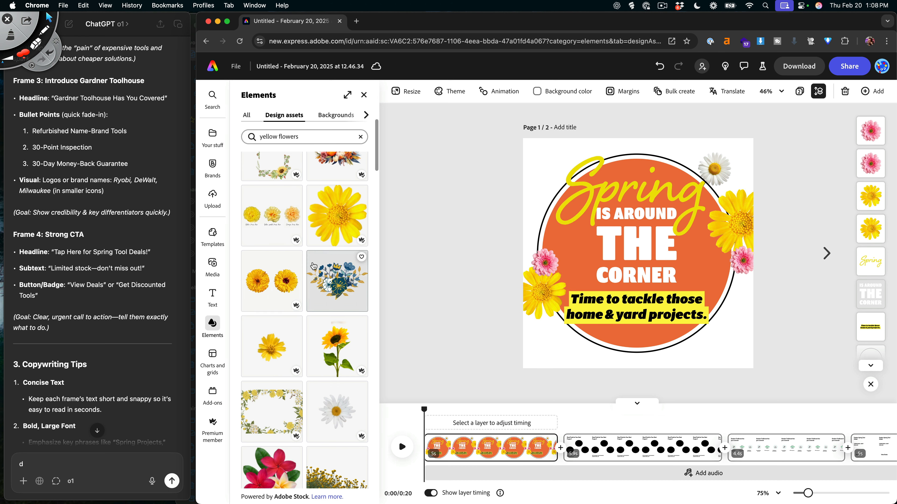
# - Add the sunflower trio from the yellow flower assets, crop it to the leafy bloom, and place it tilted counter-clockwise at the page's upper-left corner
pyautogui.scroll(-10, 332, 236)
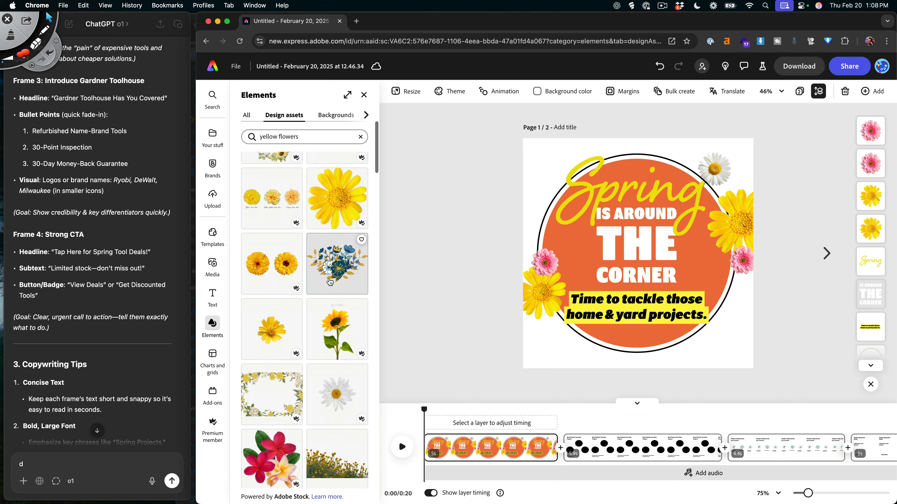
pyautogui.scroll(-8, 329, 282)
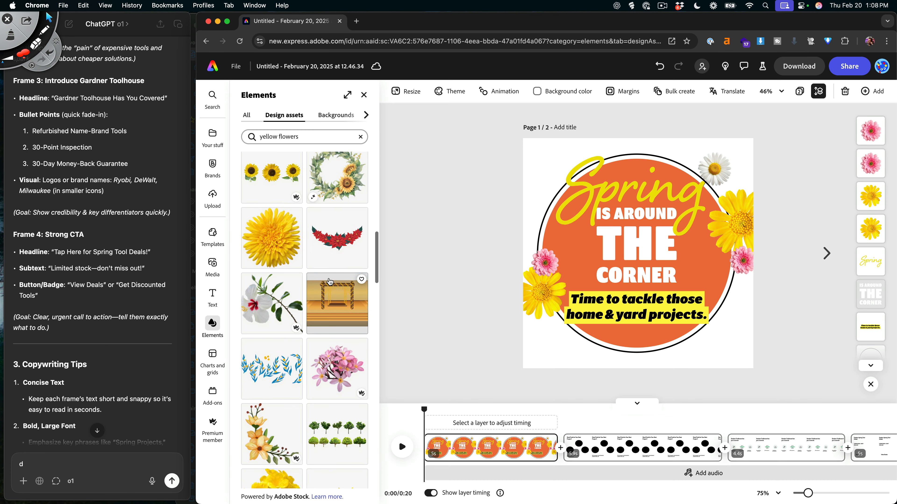
pyautogui.click(272, 176)
pyautogui.moveTo(602, 240); pyautogui.dragTo(473, 160)
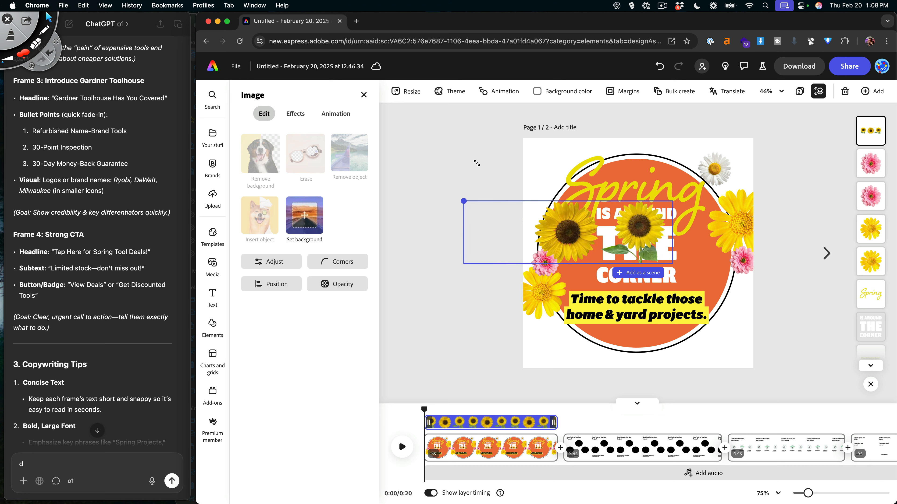
pyautogui.moveTo(627, 254); pyautogui.dragTo(695, 223)
pyautogui.moveTo(740, 202); pyautogui.dragTo(549, 176)
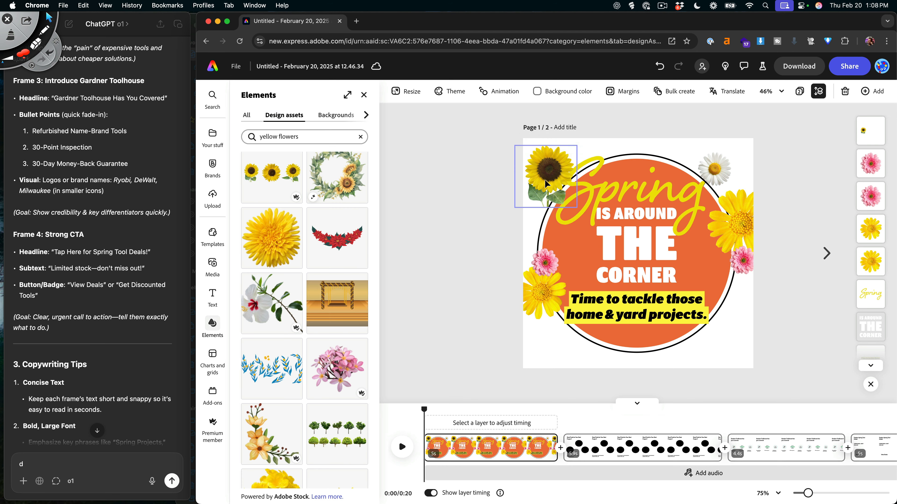
pyautogui.moveTo(546, 219); pyautogui.dragTo(572, 224)
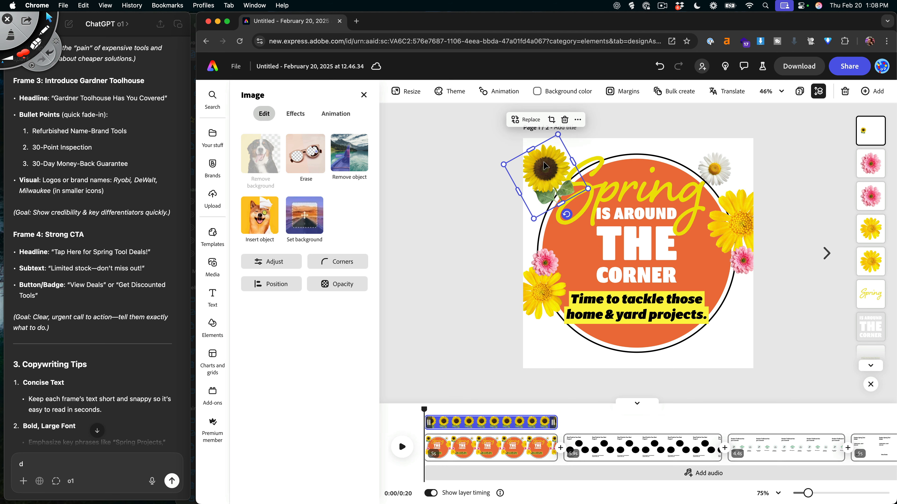
pyautogui.moveTo(544, 163); pyautogui.dragTo(546, 160)
# - Duplicate the sunflower, send the original behind the circle and text, and place the copy on the circle's bottom edge
pyautogui.press('super+d')
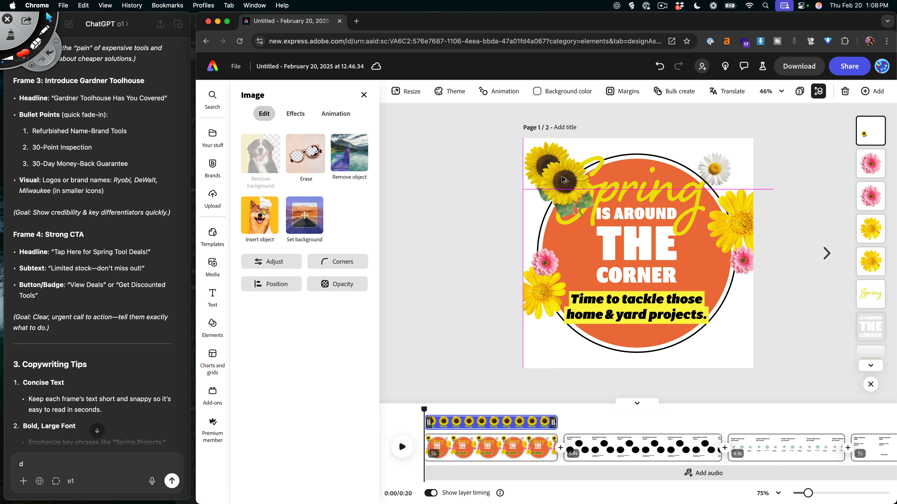
pyautogui.click(542, 175)
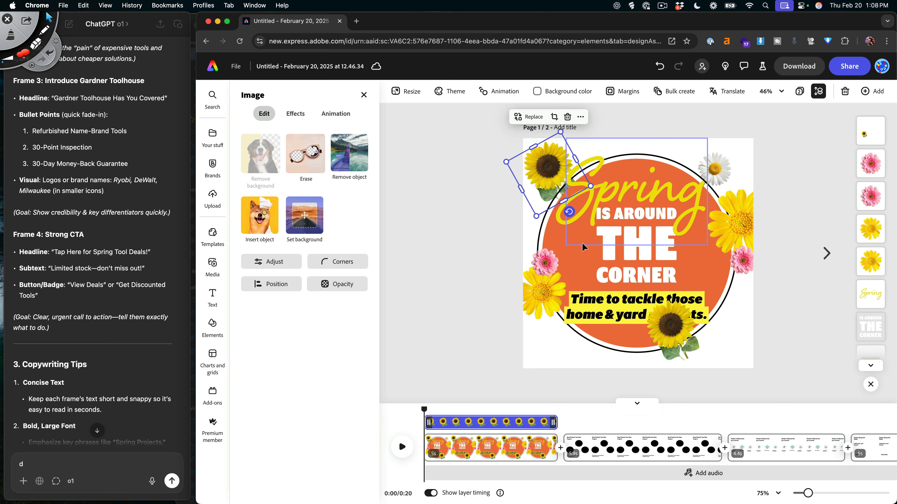
pyautogui.moveTo(669, 341)
pyautogui.mouseDown()
pyautogui.moveTo(662, 362)
pyautogui.moveTo(661, 354)
pyautogui.mouseUp()
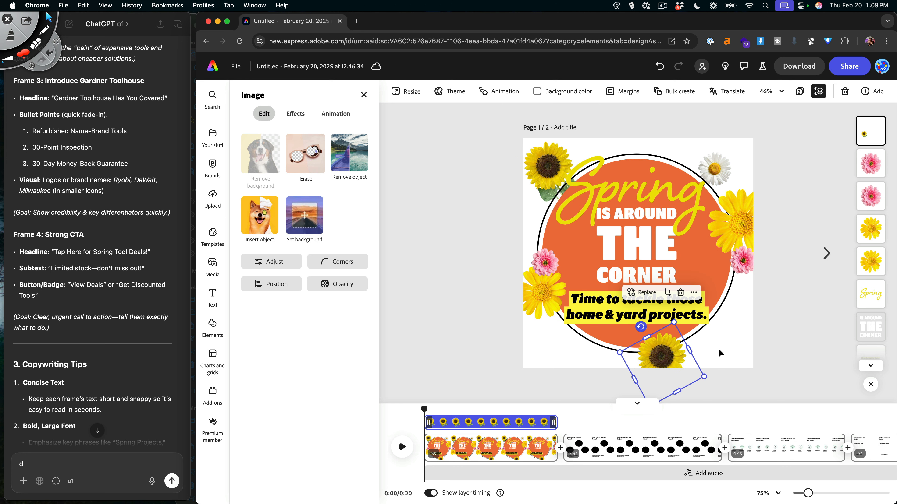
pyautogui.click(750, 351)
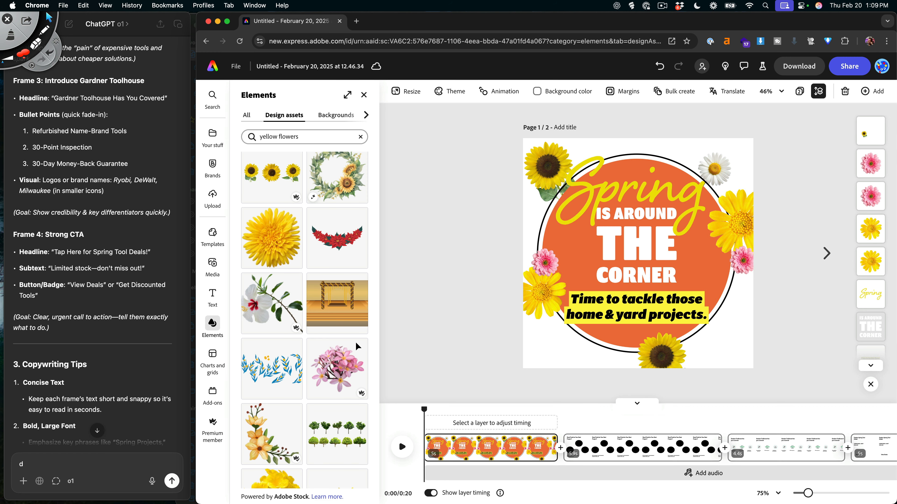
# - Add the five-petalled yellow flower, reduced in size, at the circle's lower-right edge and duplicate a pink flower just above it
pyautogui.scroll(-8, 313, 316)
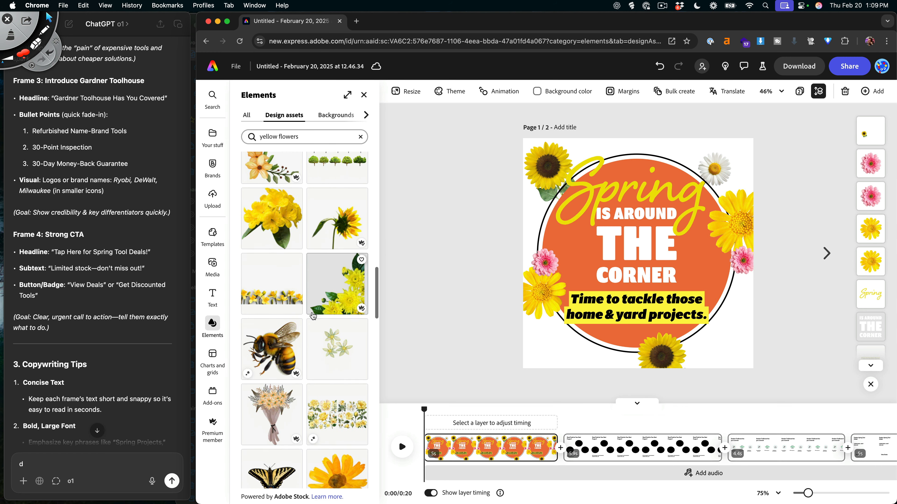
pyautogui.scroll(-10, 313, 315)
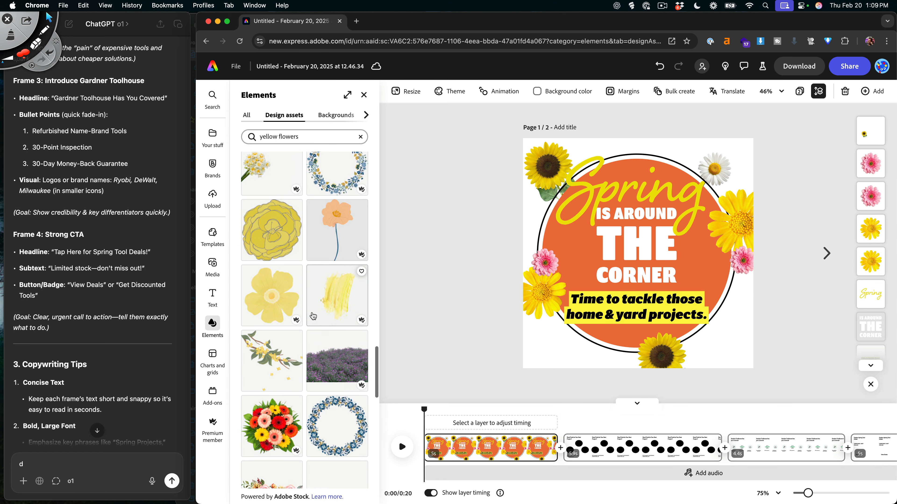
pyautogui.scroll(-10, 313, 316)
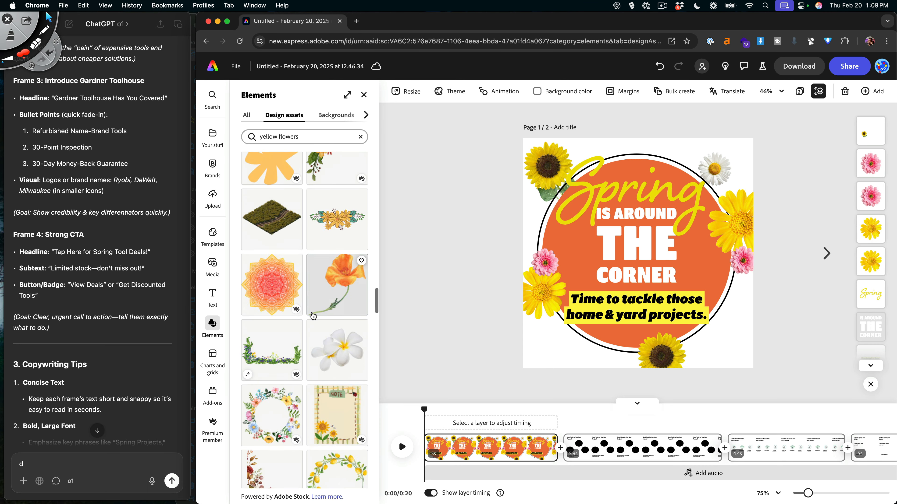
pyautogui.scroll(-10, 313, 315)
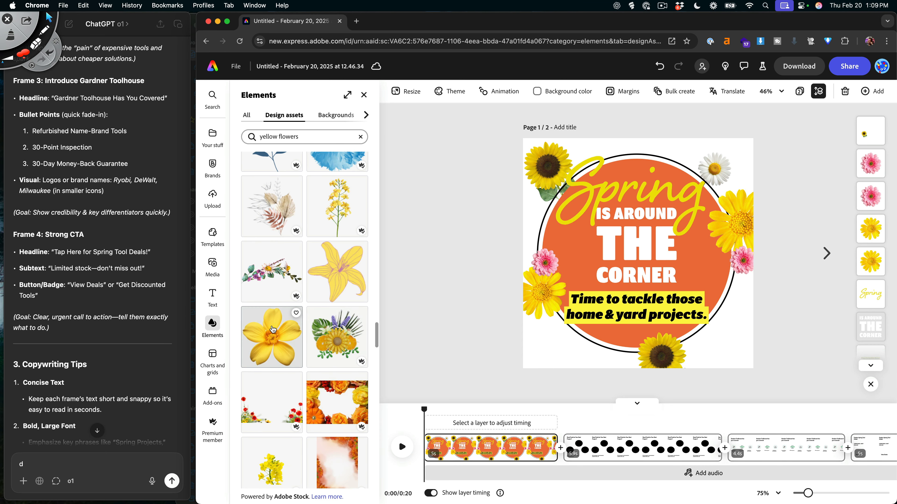
pyautogui.click(272, 329)
pyautogui.moveTo(653, 268); pyautogui.dragTo(728, 320)
pyautogui.moveTo(758, 283); pyautogui.dragTo(740, 301)
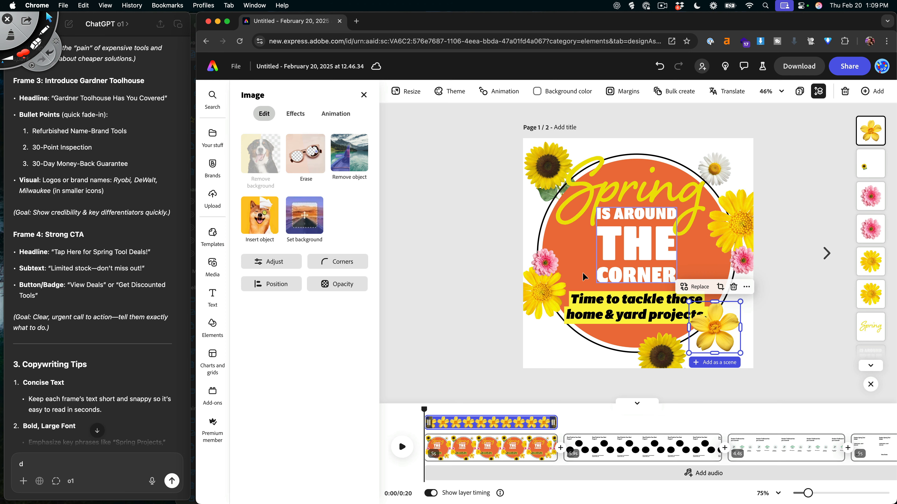
pyautogui.keyDown('alt'); pyautogui.moveTo(544, 263); pyautogui.dragTo(733, 304); pyautogui.keyUp('alt')
# - Shift the left-hand flowers, the upper-left sunflower, the white daisy and the right yellow daisy outward from the circle
pyautogui.moveTo(473, 246); pyautogui.dragTo(531, 291)
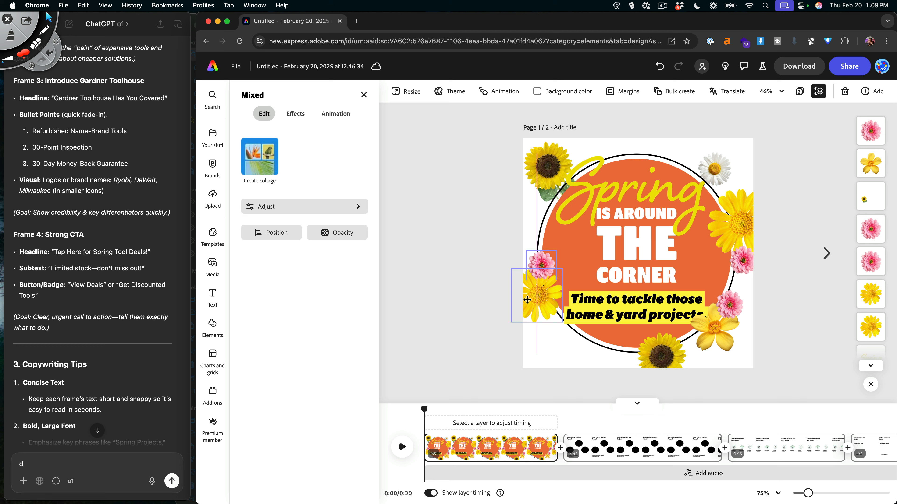
pyautogui.moveTo(541, 182); pyautogui.dragTo(532, 190)
pyautogui.click(720, 170)
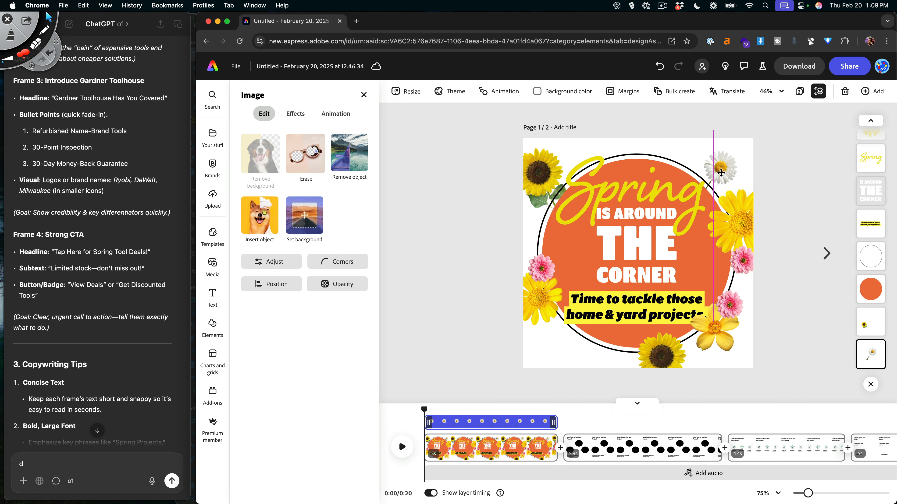
pyautogui.click(730, 212)
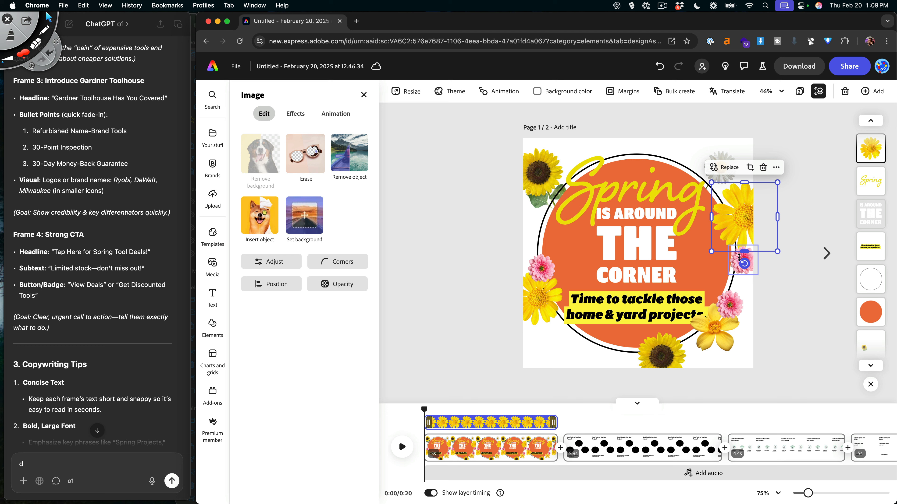
pyautogui.moveTo(739, 273); pyautogui.dragTo(722, 282)
pyautogui.click(722, 327)
pyautogui.keyDown('shift'); pyautogui.click(734, 300); pyautogui.keyUp('shift')
# - Enlarge the orange circle together with its black outline so they reach closer to the page edges
pyautogui.click(760, 282)
pyautogui.moveTo(737, 353); pyautogui.dragTo(743, 360)
pyautogui.click(809, 314)
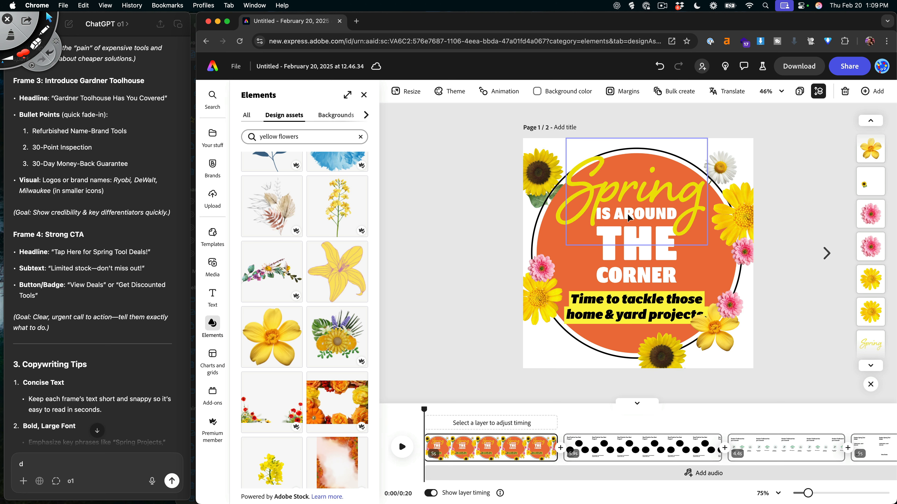
# - Scale down the "Spring" and "IS AROUND THE CORNER" texts together and recentre them in the circle
pyautogui.click(625, 191)
pyautogui.keyDown('shift'); pyautogui.click(607, 257); pyautogui.keyUp('shift')
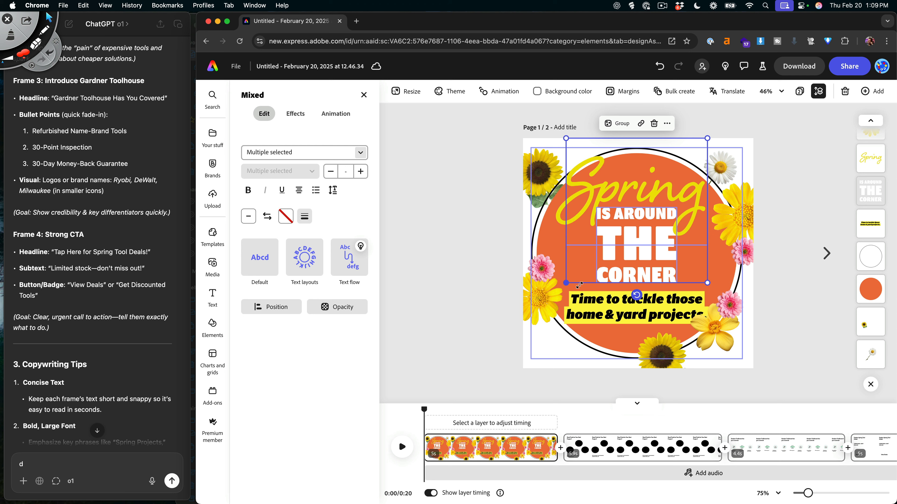
pyautogui.moveTo(567, 283); pyautogui.dragTo(578, 274)
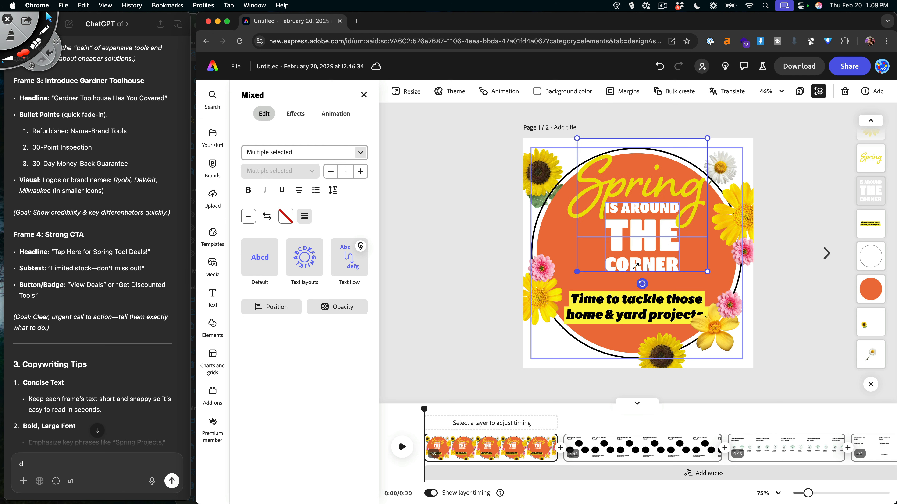
pyautogui.moveTo(635, 261); pyautogui.dragTo(631, 260)
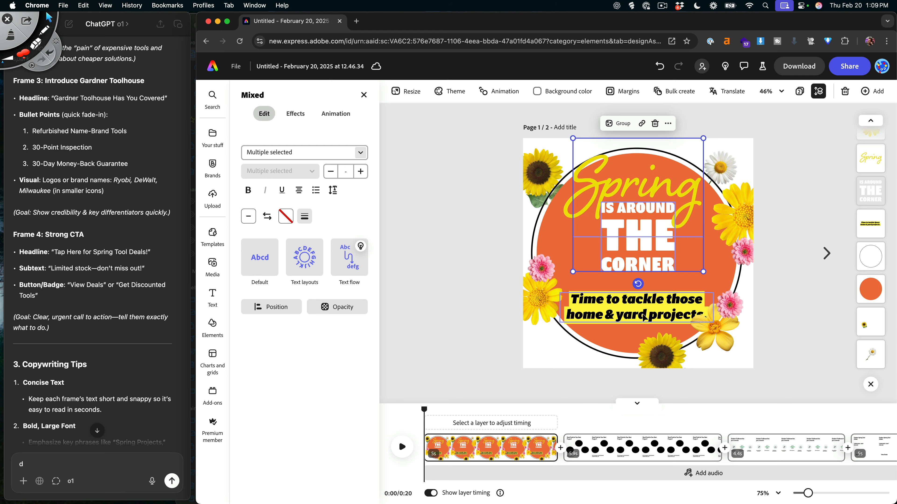
# - Move the "Time to tackle those home & yard projects." text up and nudge "IS AROUND THE CORNER" slightly down
pyautogui.moveTo(643, 317); pyautogui.dragTo(643, 304)
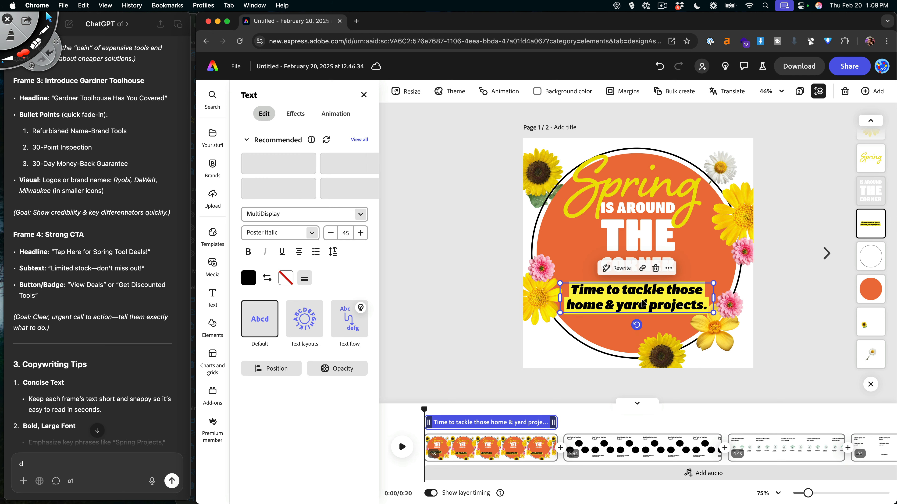
pyautogui.click(641, 246)
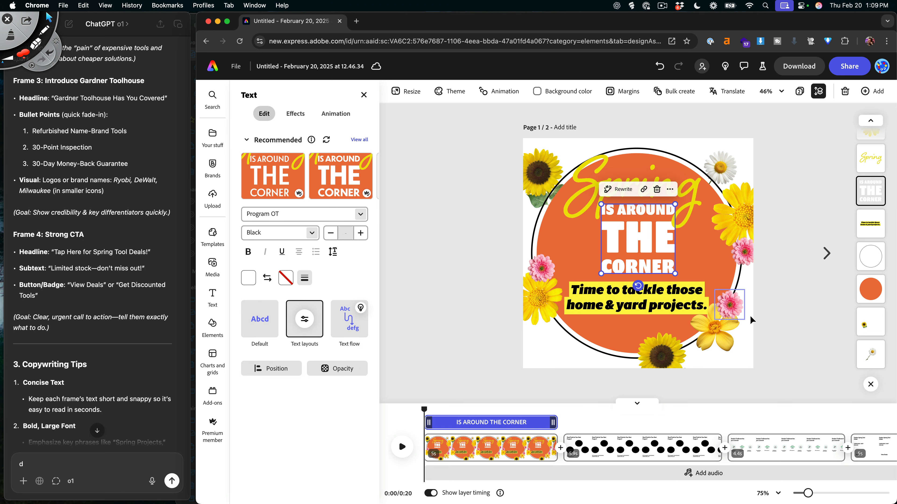
pyautogui.click(789, 321)
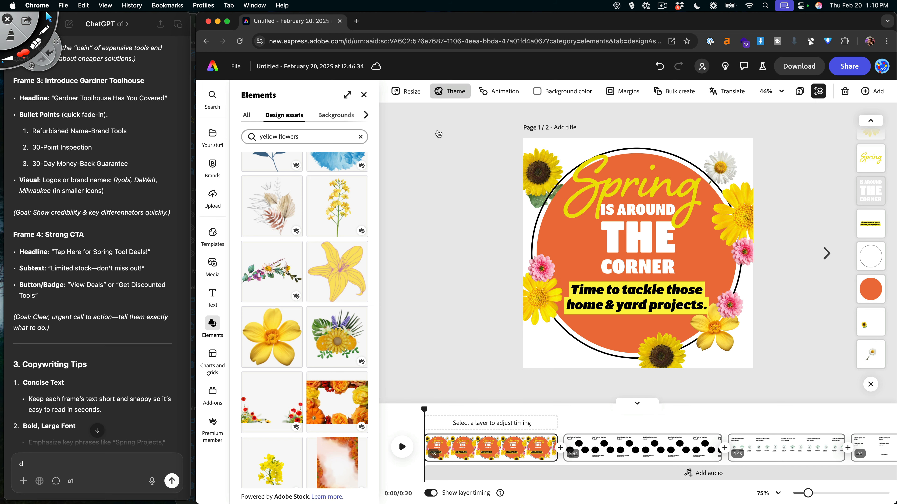
# - Apply the Popping animation to all text and objects on the page and preview the scene from its start
pyautogui.click(498, 93)
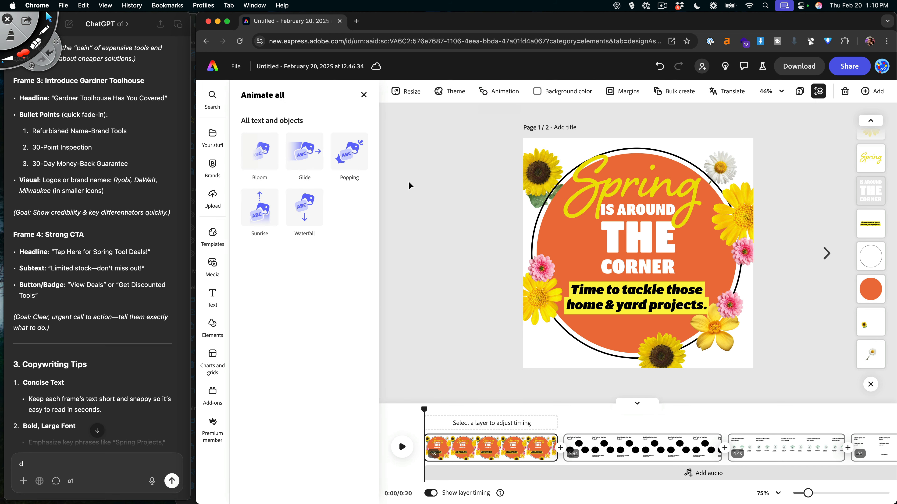
pyautogui.click(351, 160)
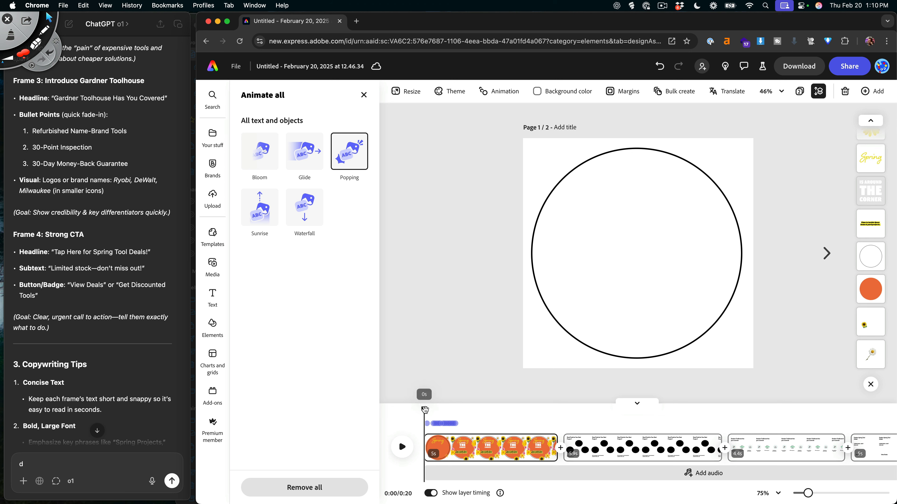
pyautogui.moveTo(425, 410); pyautogui.dragTo(363, 413)
pyautogui.click(403, 447)
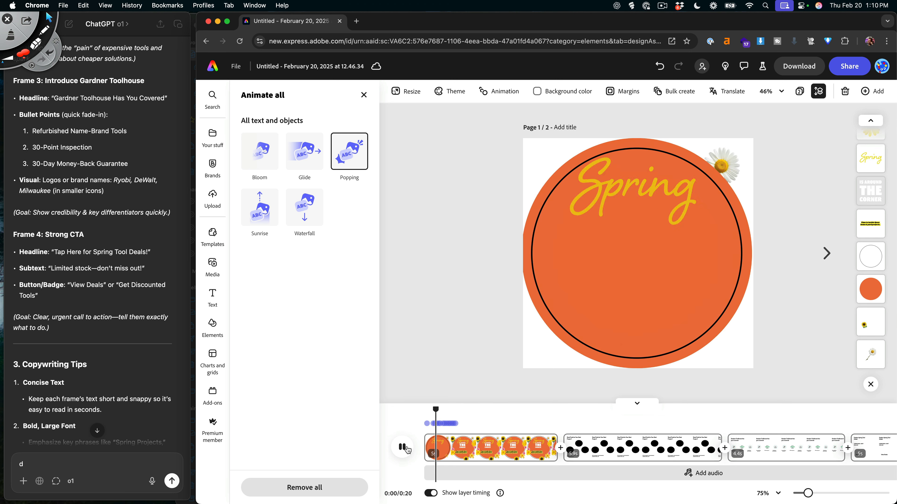
pyautogui.click(402, 447)
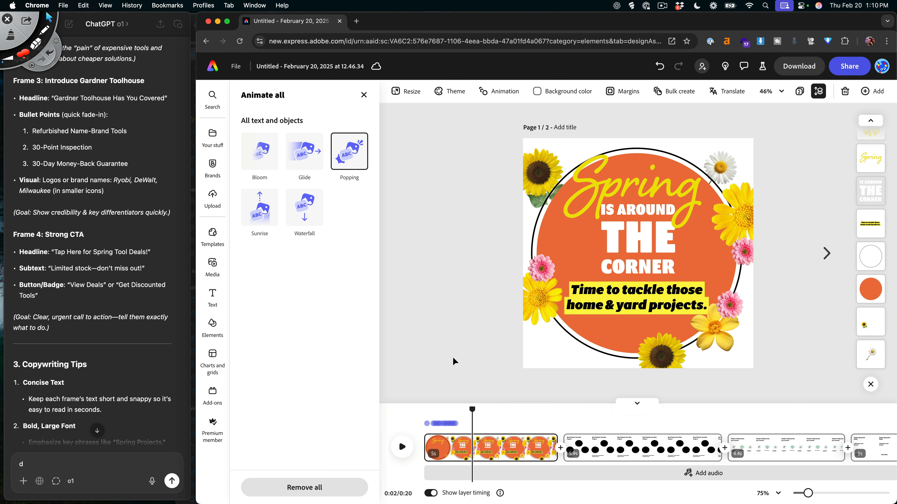
# - Check the layer timing of the sunflower at the circle's upper left and preview the first scene from its start
pyautogui.click(549, 166)
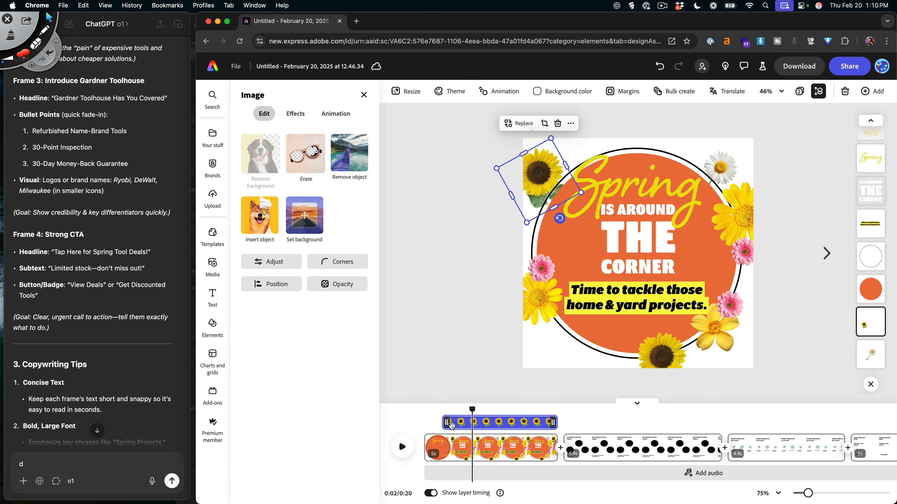
pyautogui.moveTo(467, 414); pyautogui.dragTo(425, 412)
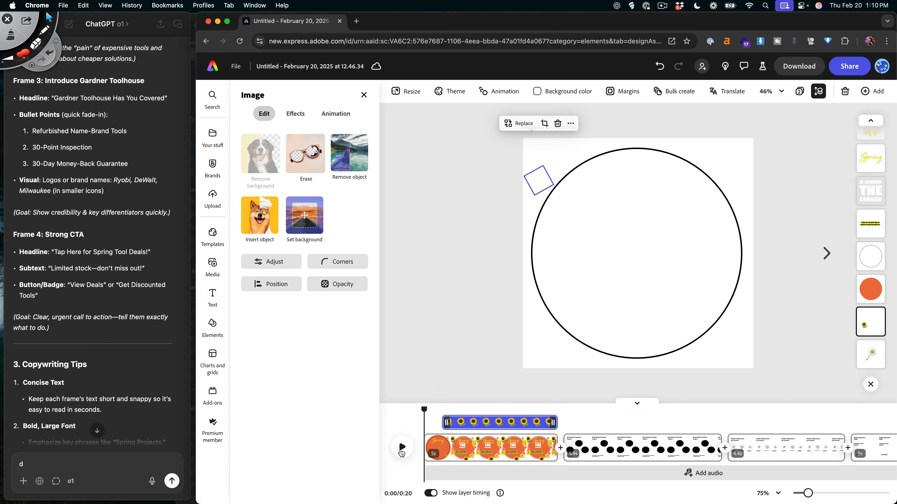
pyautogui.click(402, 448)
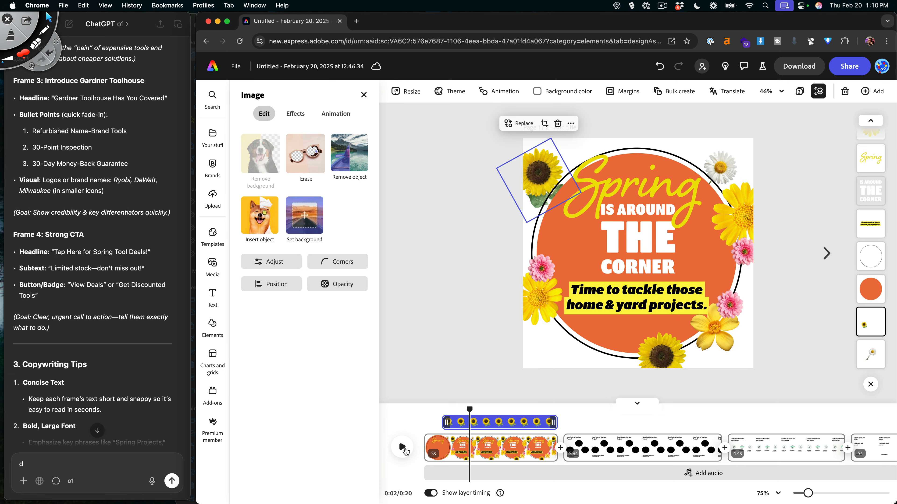
pyautogui.moveTo(470, 410); pyautogui.dragTo(411, 420)
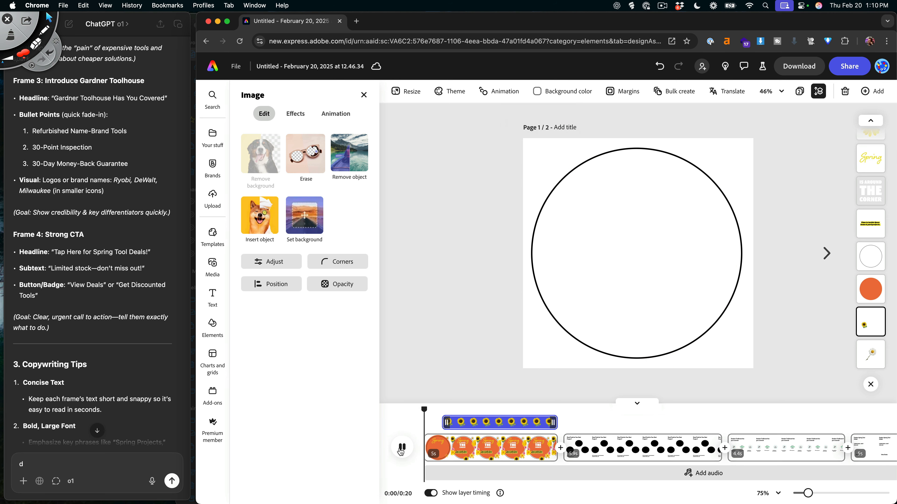
pyautogui.click(402, 448)
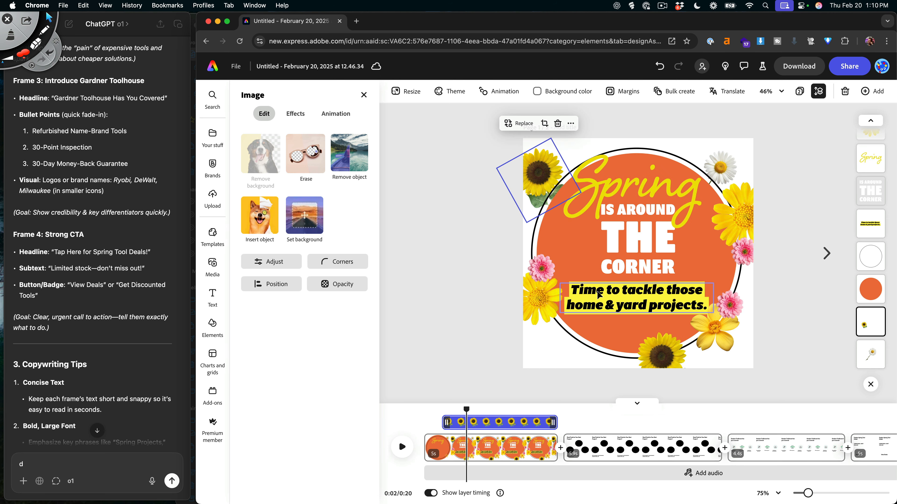
# - Check the layer timing of the "Time to tackle those home & yard projects." text and replay the first scene
pyautogui.click(598, 300)
pyautogui.moveTo(447, 423); pyautogui.dragTo(408, 438)
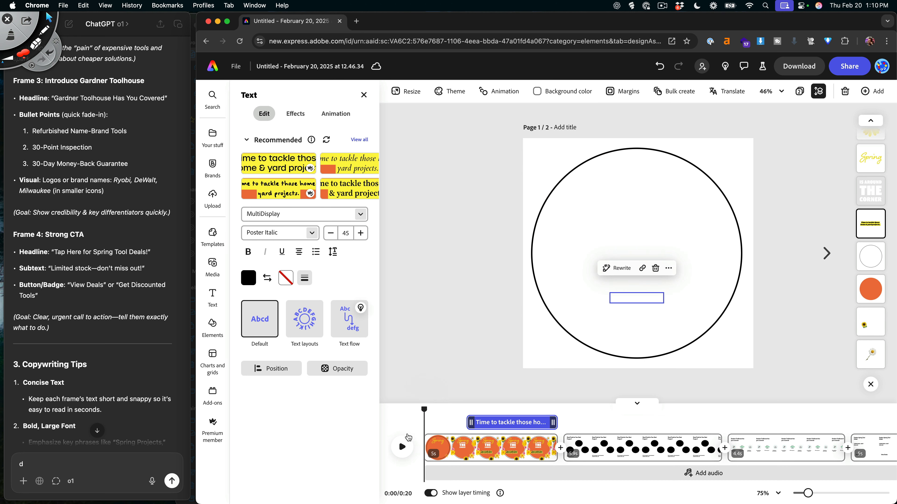
pyautogui.click(402, 448)
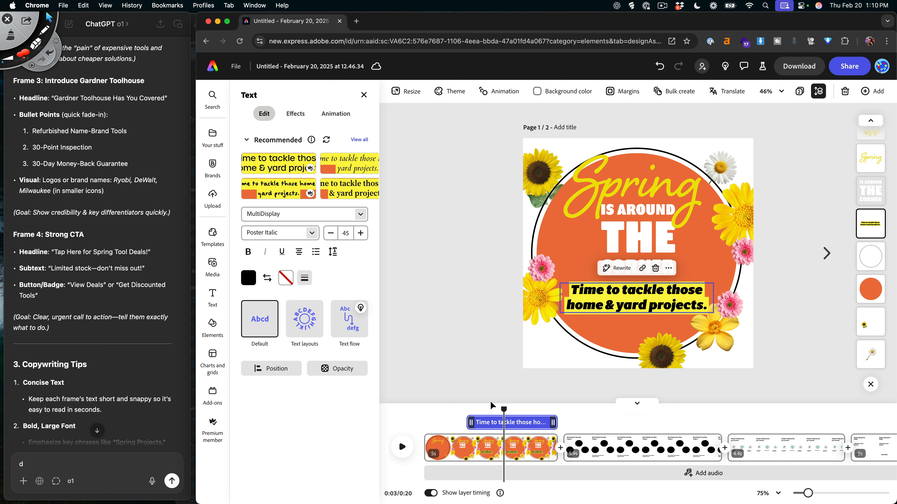
pyautogui.moveTo(504, 407); pyautogui.dragTo(413, 423)
pyautogui.click(401, 445)
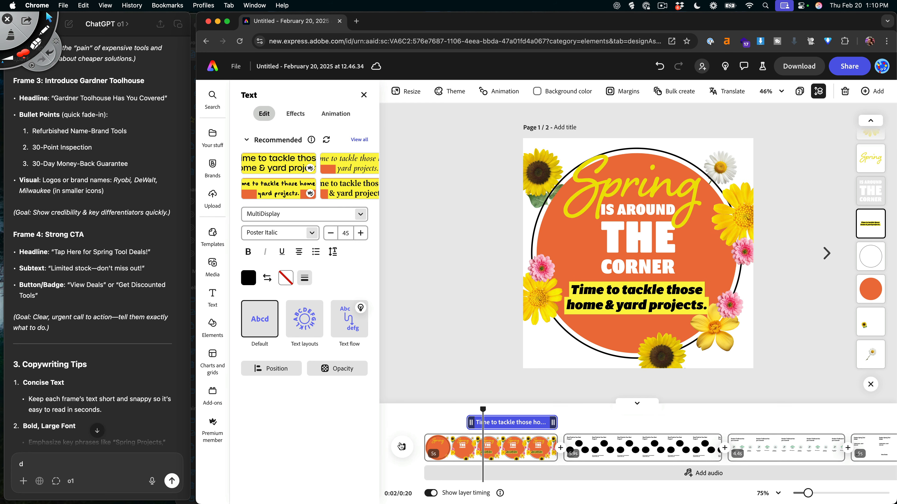
pyautogui.click(401, 447)
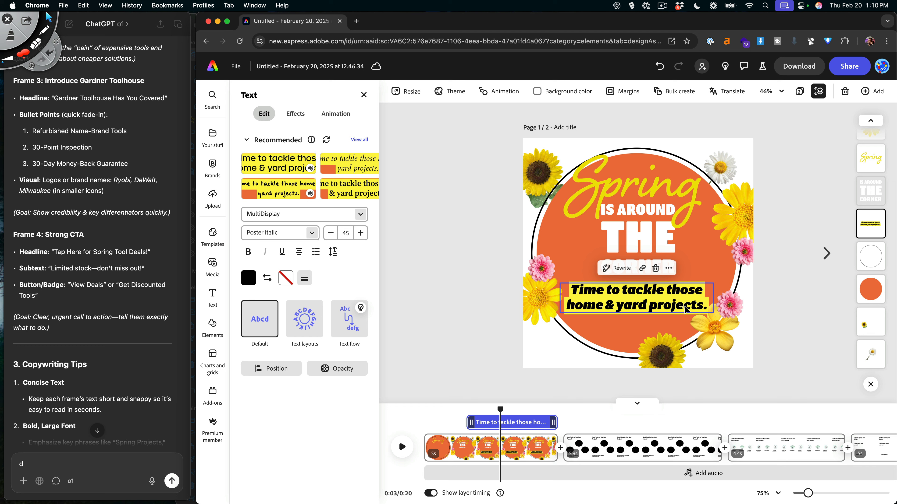
# - Move the "Spring", "IS AROUND THE CORNER" and "Time to tackle those home & yard projects." texts slightly down together
pyautogui.click(783, 303)
pyautogui.click(654, 299)
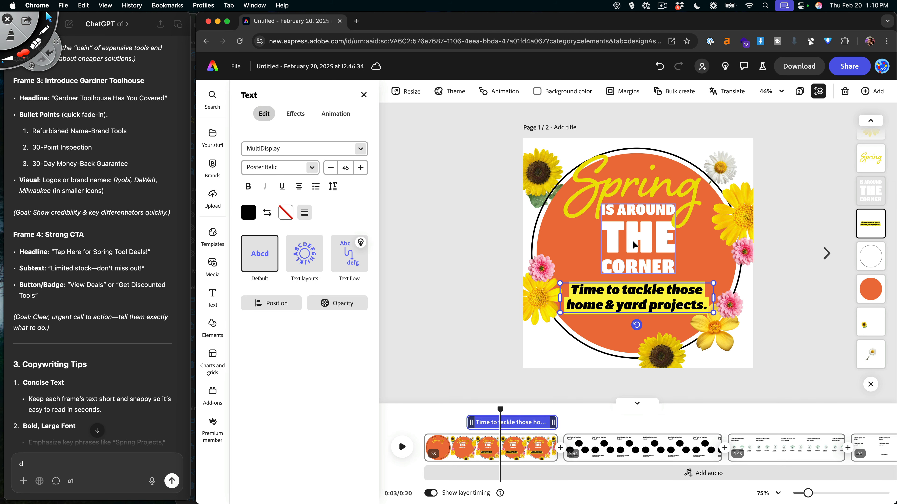
pyautogui.keyDown('shift'); pyautogui.click(637, 244); pyautogui.keyUp('shift')
pyautogui.keyDown('shift'); pyautogui.click(620, 196); pyautogui.keyUp('shift')
pyautogui.moveTo(618, 190); pyautogui.dragTo(619, 196)
pyautogui.click(793, 318)
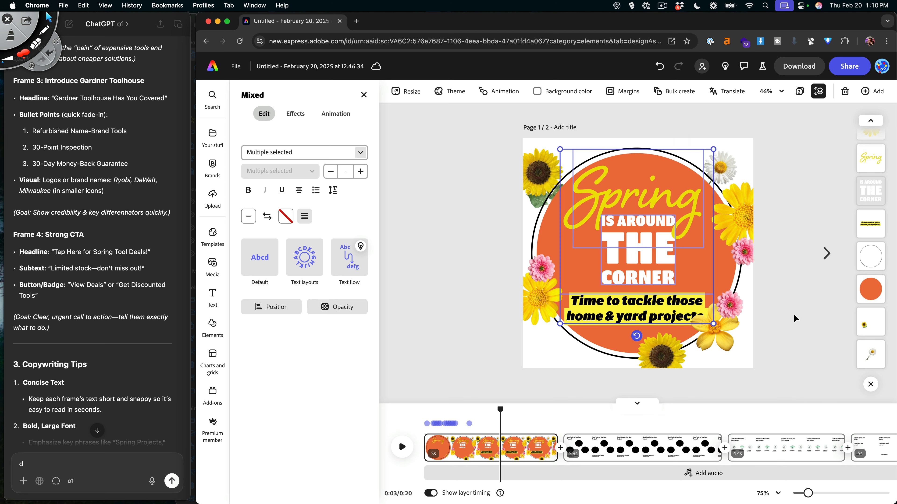
# - Rearrange the lower flowers to clear the tagline, shifting the sunflower left and the yellow and pink flowers down and left
pyautogui.click(690, 349)
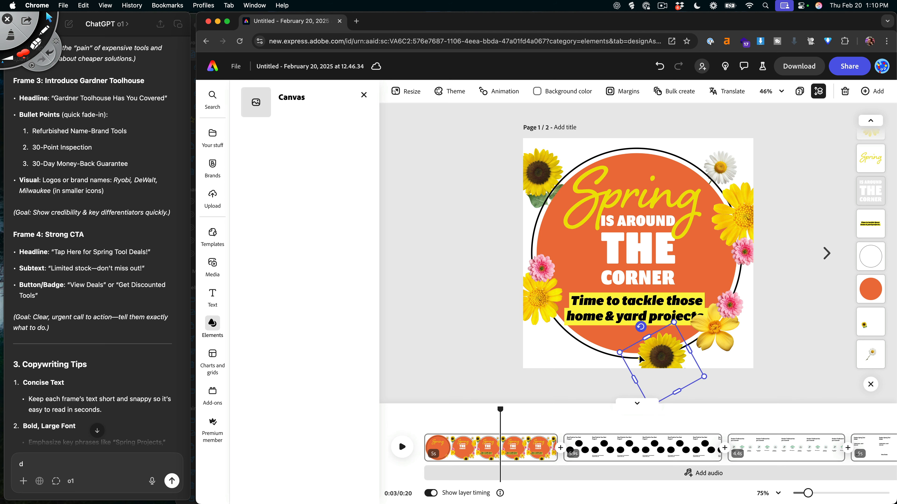
pyautogui.moveTo(709, 345); pyautogui.dragTo(686, 368)
pyautogui.moveTo(732, 309); pyautogui.dragTo(717, 342)
pyautogui.click(806, 336)
# - Select the "Time to tackle those home & yard projects." text and preview the rearranged first scene from its start
pyautogui.click(655, 309)
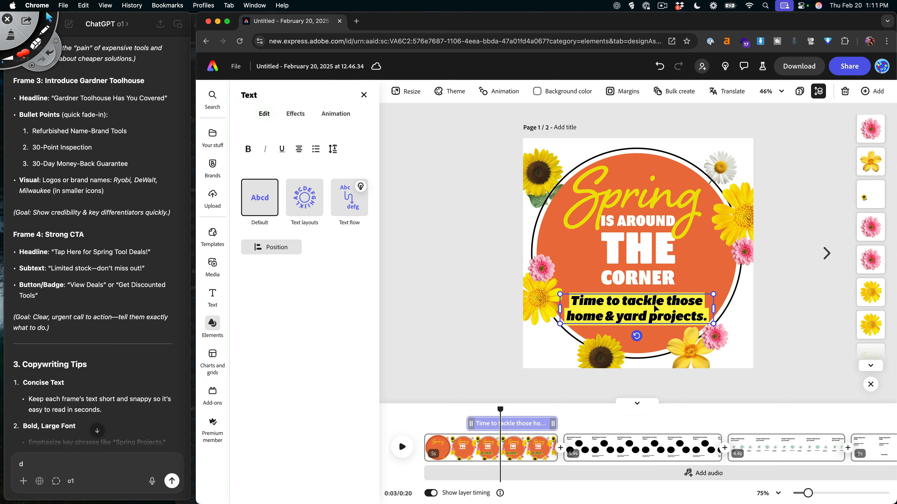
pyautogui.moveTo(501, 410); pyautogui.dragTo(403, 429)
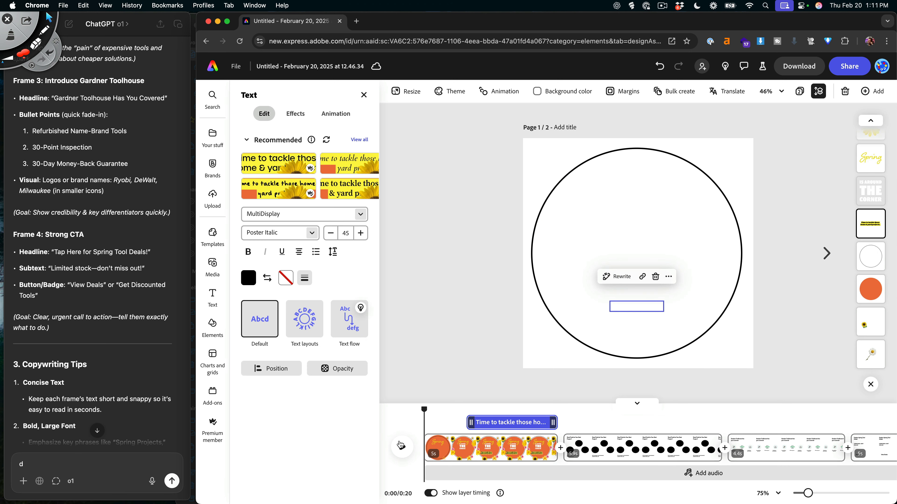
pyautogui.click(402, 447)
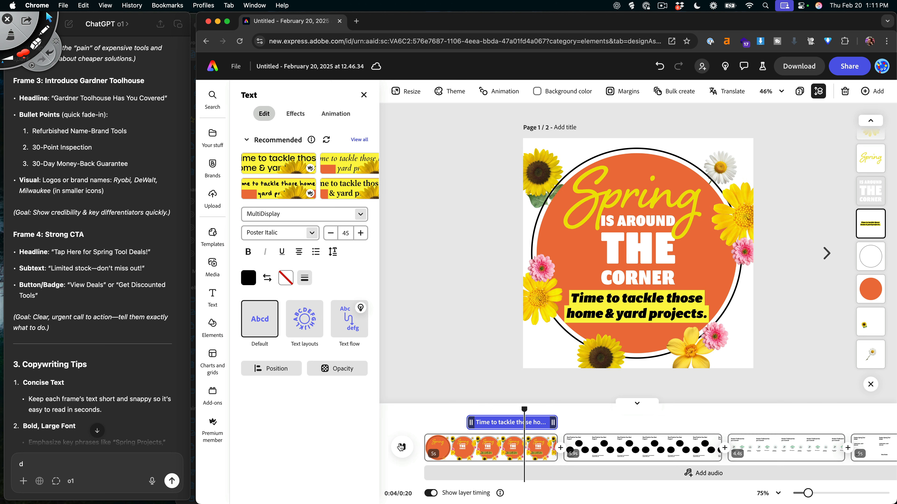
pyautogui.click(401, 447)
pyautogui.moveTo(534, 410); pyautogui.dragTo(391, 439)
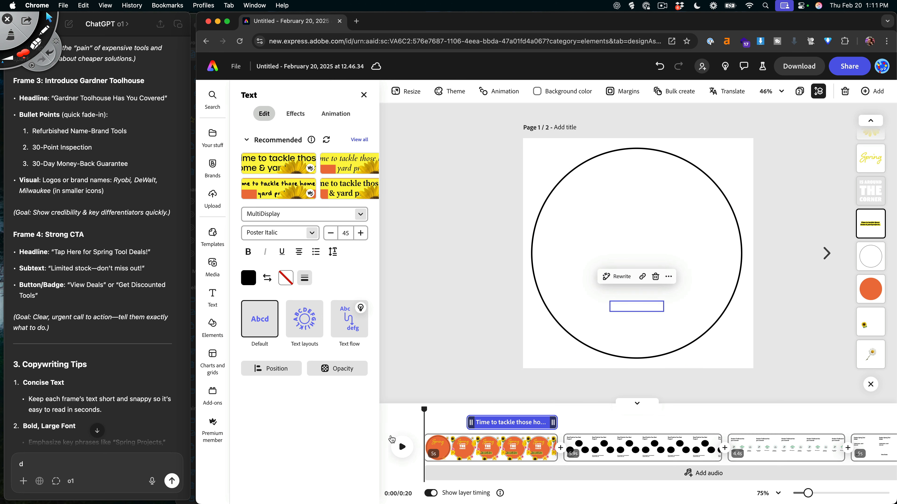
pyautogui.click(401, 447)
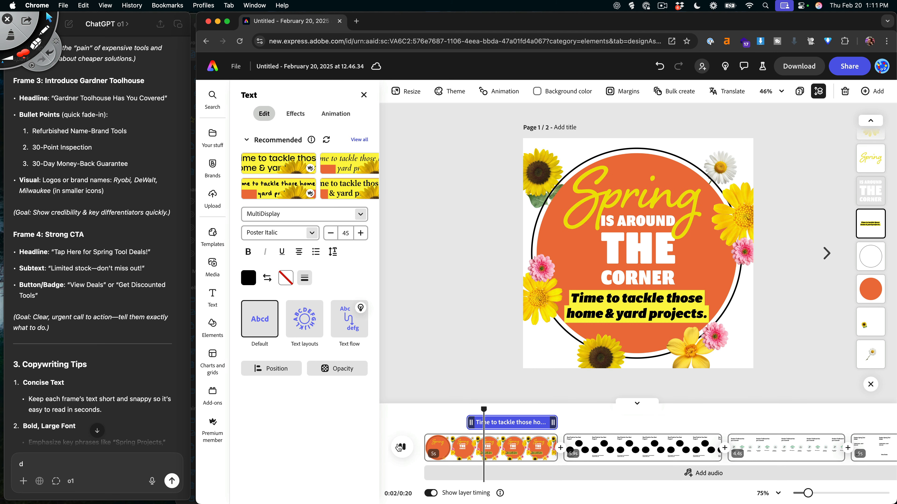
pyautogui.click(400, 448)
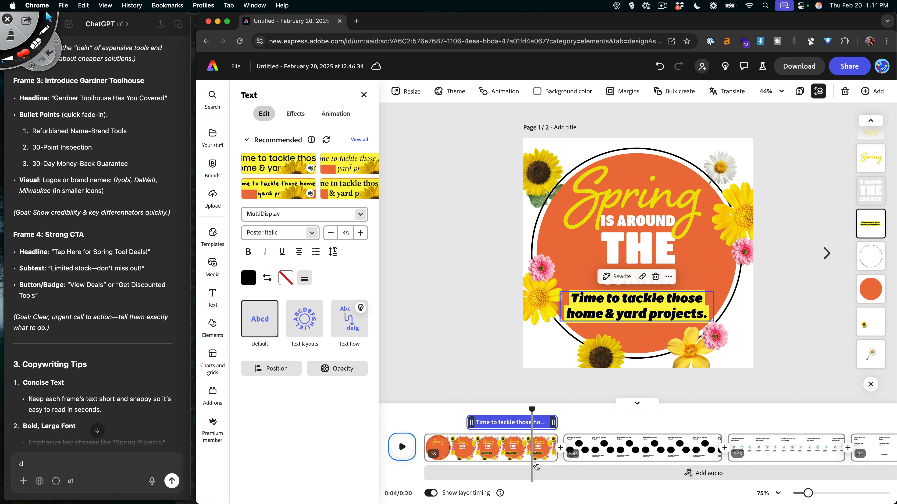
# - Trim the first scene to 4.1 s and play across the cut into the second scene
pyautogui.moveTo(557, 449); pyautogui.dragTo(528, 452)
pyautogui.click(402, 447)
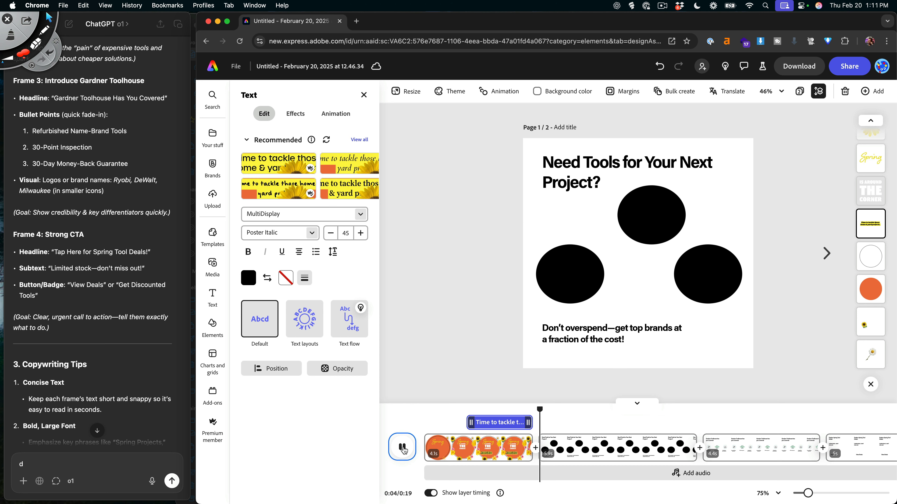
pyautogui.click(403, 448)
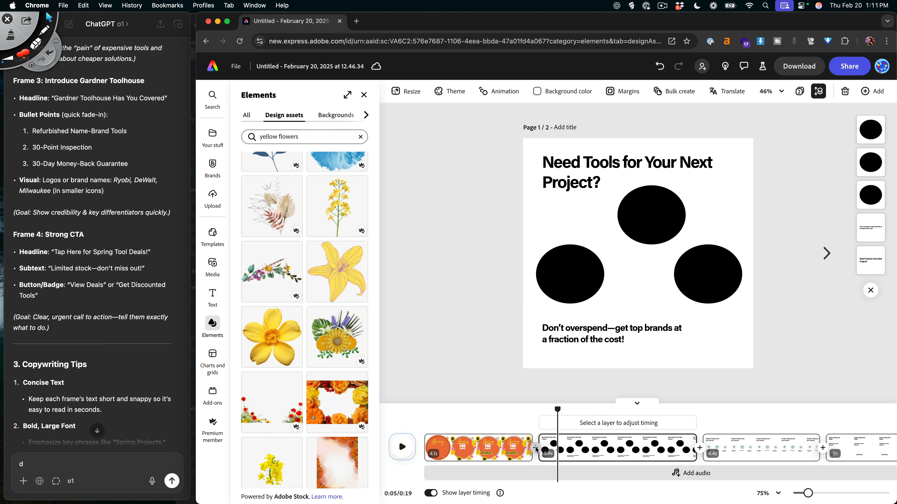
# - Apply the Push transition between the first and second scenes
pyautogui.click(560, 456)
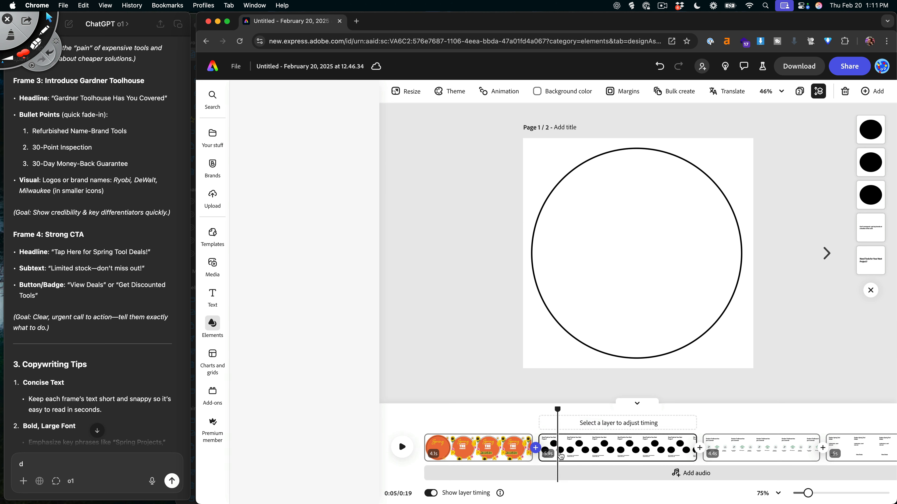
pyautogui.click(535, 448)
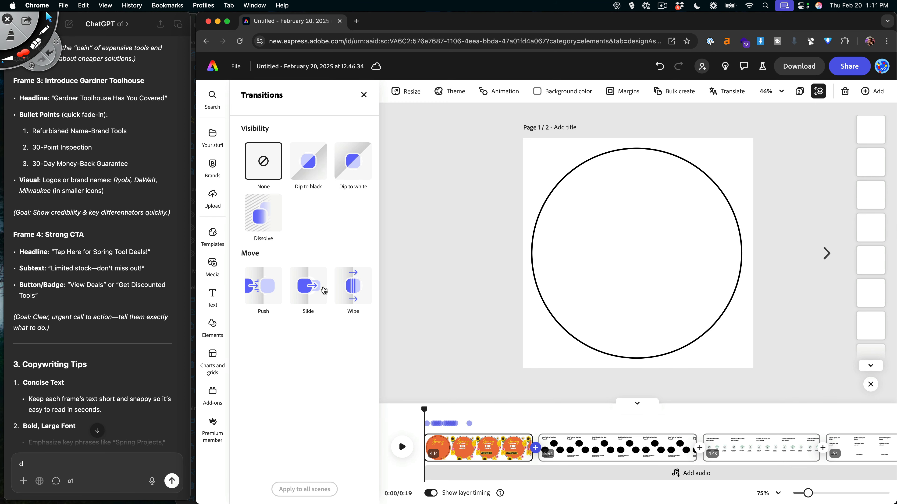
pyautogui.click(267, 293)
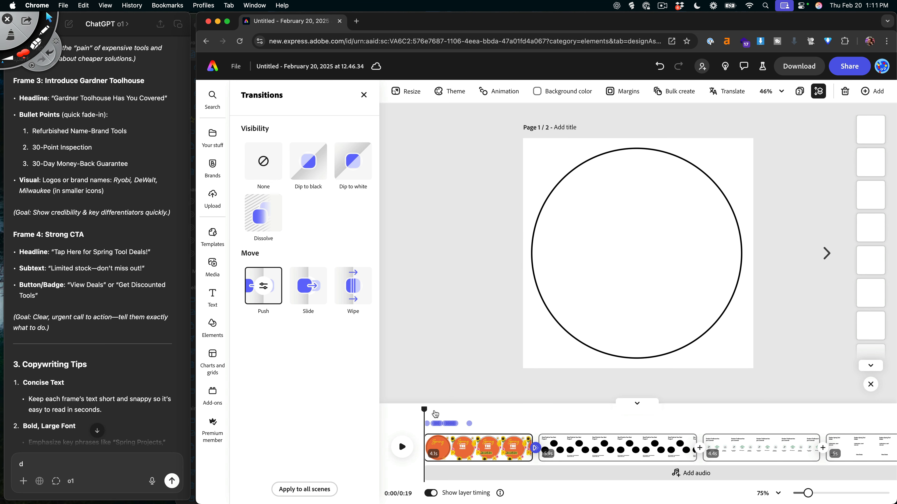
# - Copy the "IS AROUND THE CORNER" text into the second scene and change its fill to black
pyautogui.moveTo(423, 411); pyautogui.dragTo(561, 411)
pyautogui.click(644, 251)
pyautogui.click(608, 284)
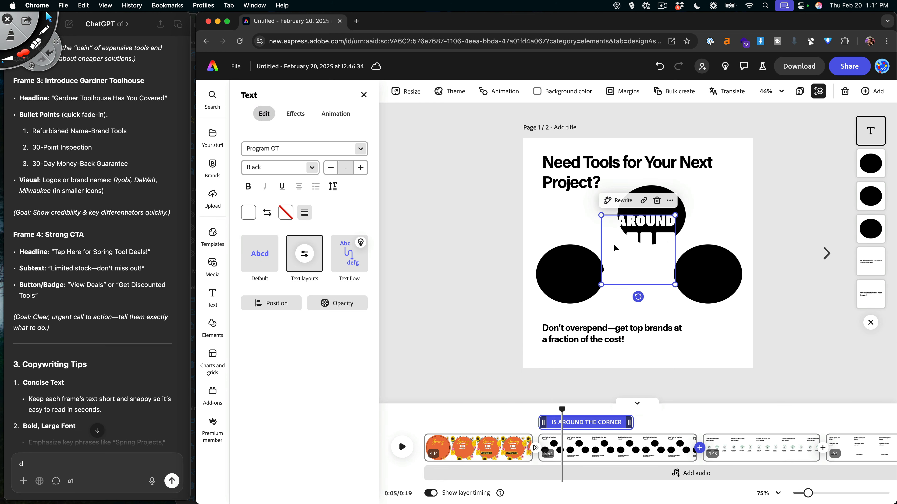
pyautogui.click(249, 279)
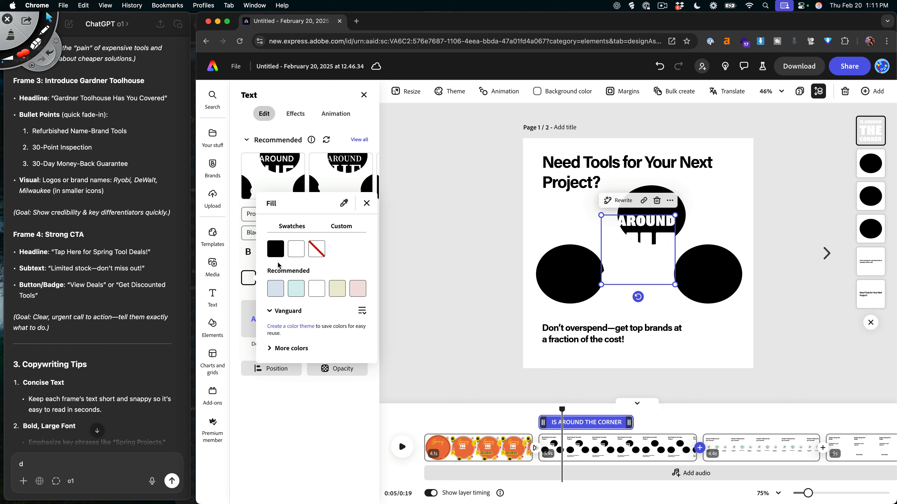
pyautogui.click(276, 250)
# - Delete the old "Need Tools for Your Next Project?" heading and move the copied black text into its place
pyautogui.moveTo(636, 248); pyautogui.dragTo(578, 229)
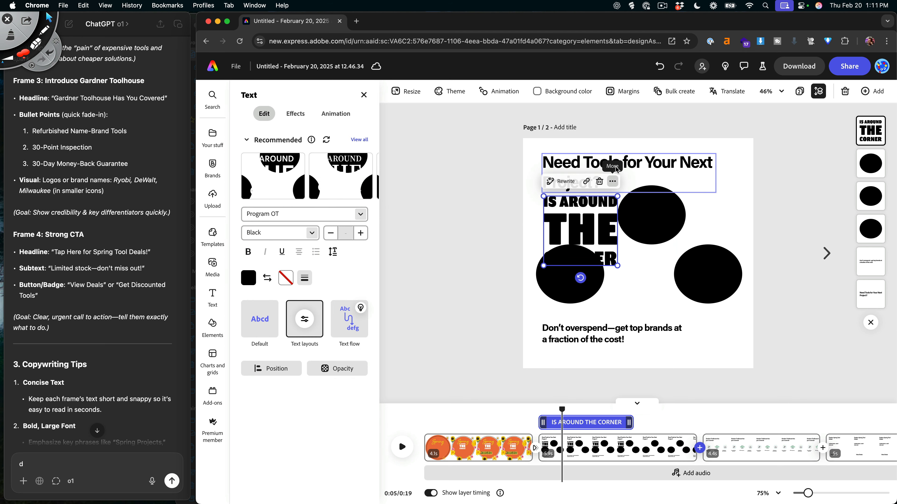
pyautogui.click(627, 173)
pyautogui.press('Delete')
pyautogui.moveTo(585, 221); pyautogui.dragTo(575, 175)
# - Change the copied text to "NEED TOOLS FOR YOUR NEXT PROJECT?"
pyautogui.doubleClick(575, 176)
pyautogui.write('NEE')
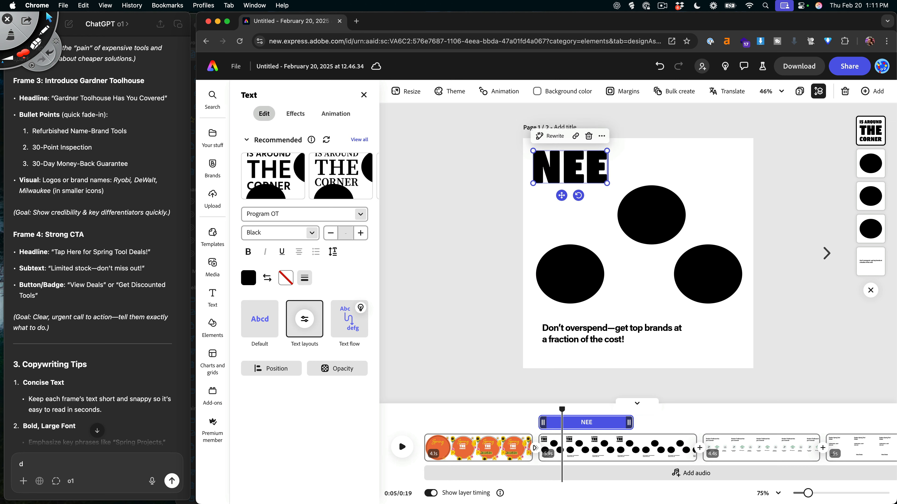
pyautogui.write('D TOOLS FOR YOUR NE')
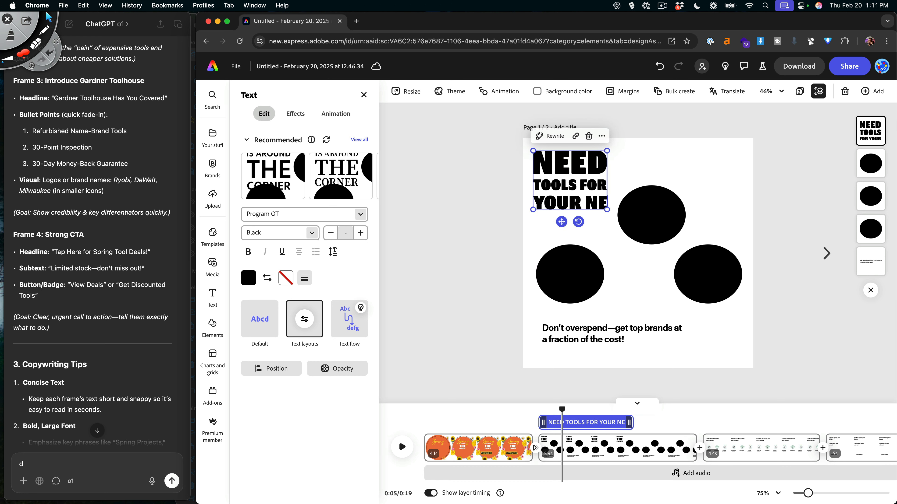
pyautogui.write('XT PROJECT?')
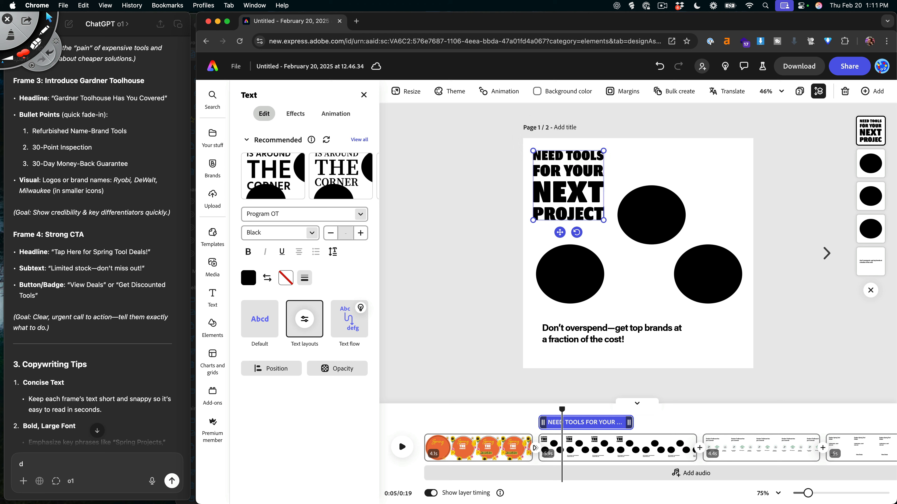
pyautogui.click(474, 182)
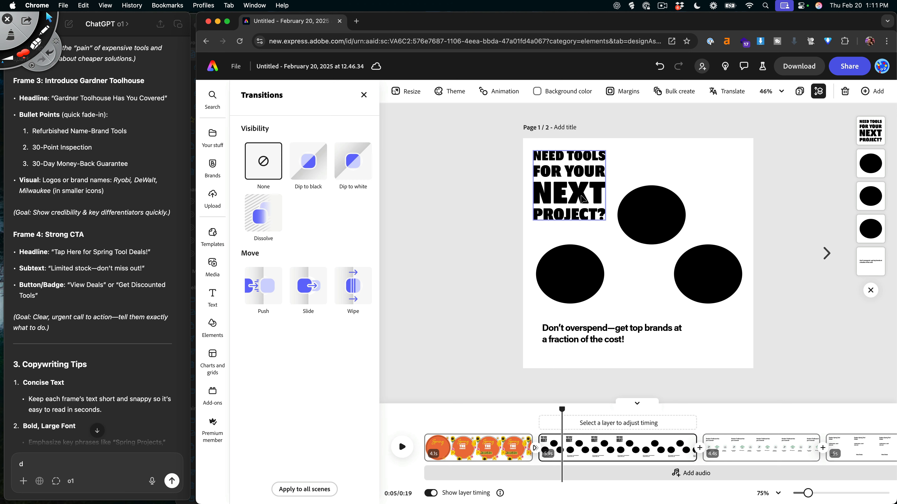
# - Remove the question mark from the end of the "NEED TOOLS FOR YOUR NEXT PROJECT?" heading
pyautogui.doubleClick(597, 200)
pyautogui.click(600, 214)
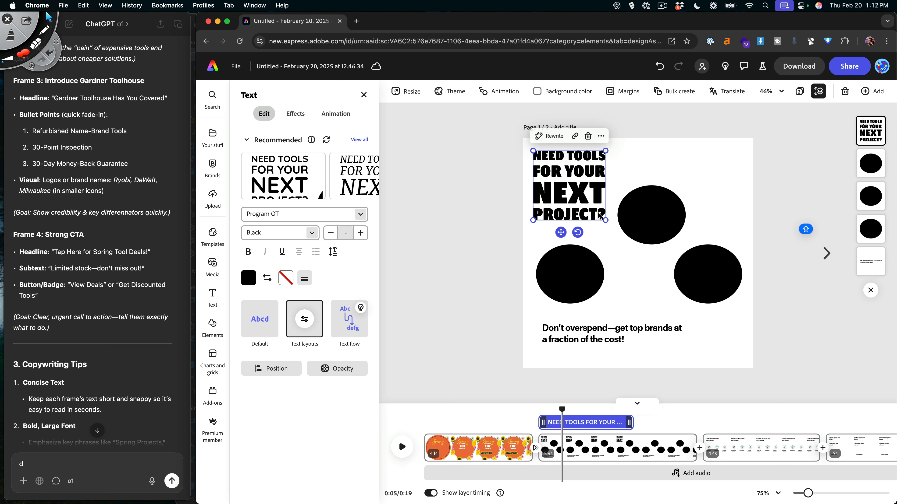
pyautogui.press('Delete')
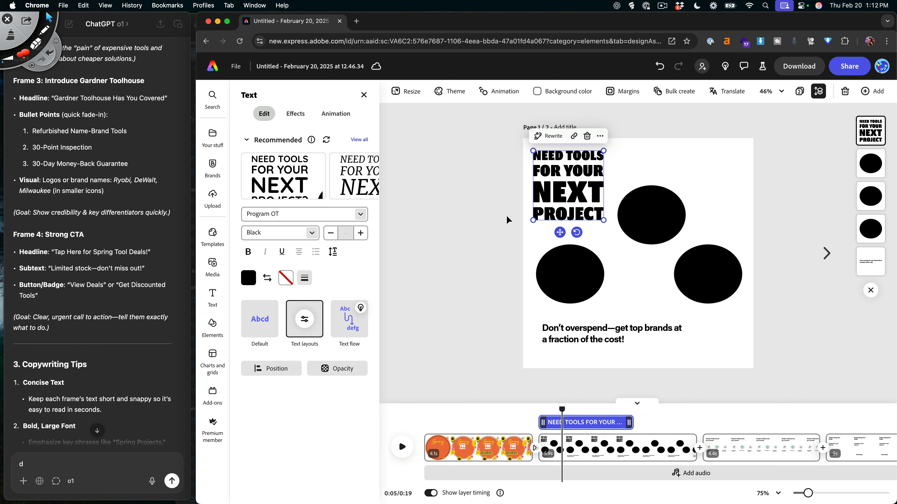
# - Search the design assets for "QUESTION" and add the bold black question mark with an outline to the second scene
pyautogui.click(212, 326)
pyautogui.tripleClick(292, 136)
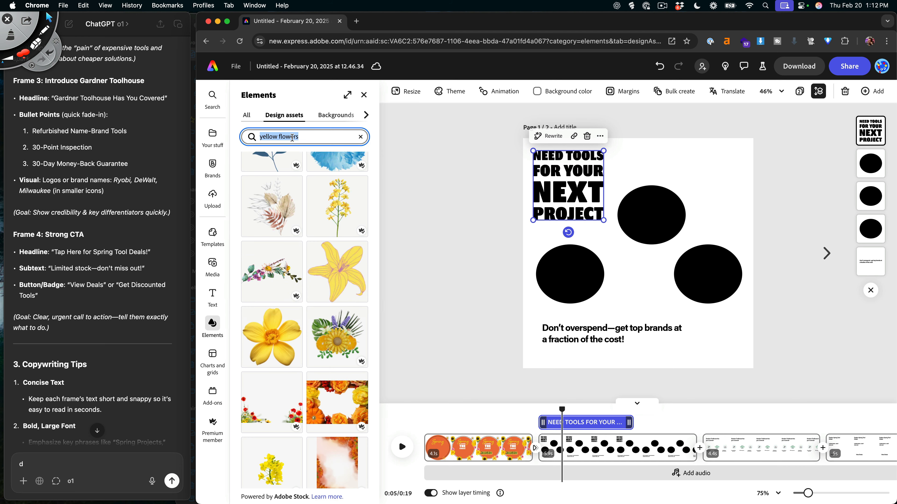
pyautogui.write('QUESTION')
pyautogui.press('Return')
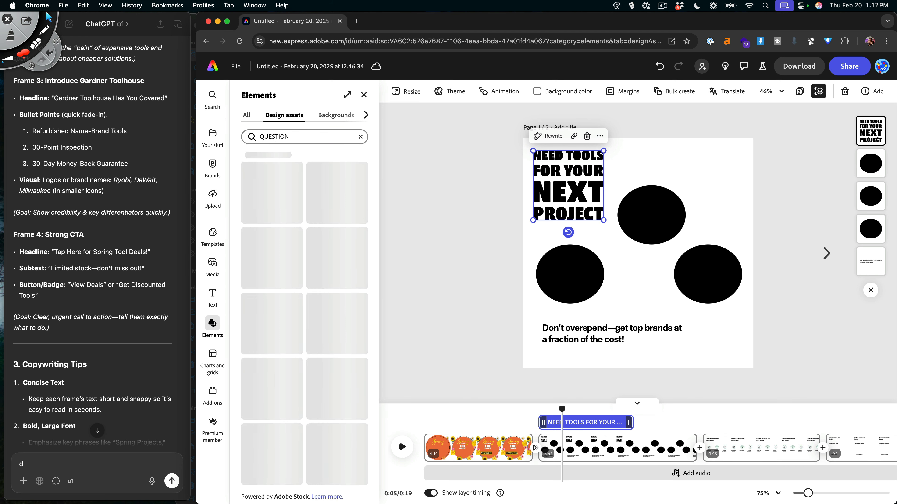
pyautogui.scroll(-5, 351, 291)
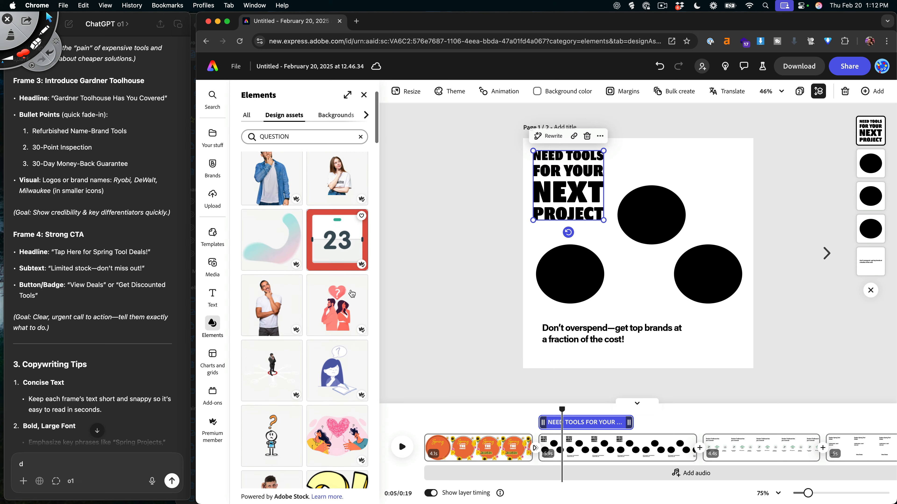
pyautogui.scroll(5, 352, 294)
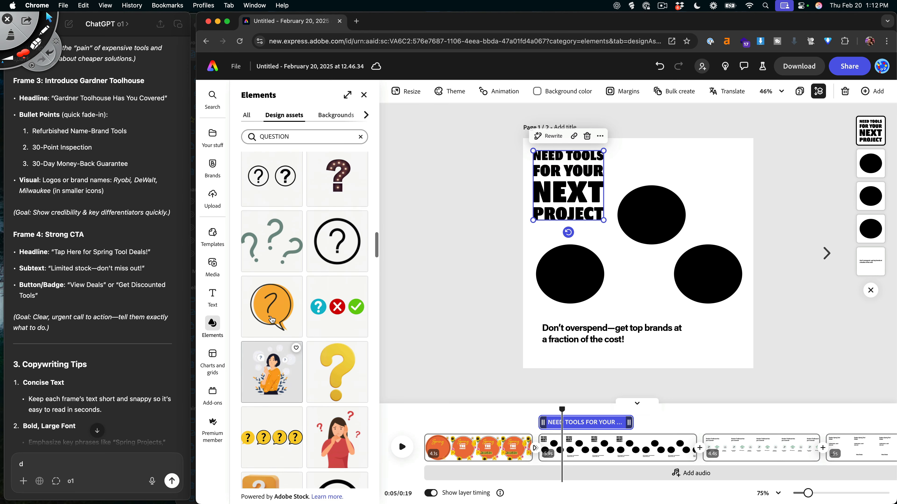
pyautogui.click(275, 267)
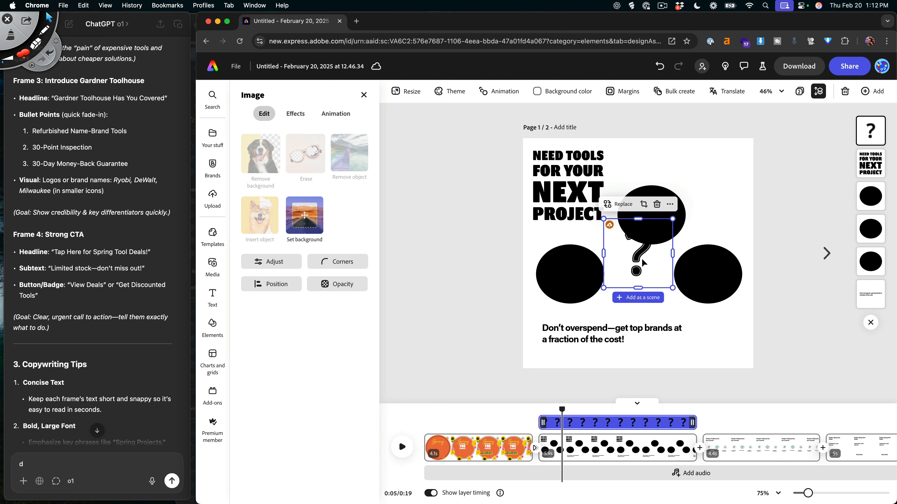
# - Move the question mark beside the heading and line up the upper black circle between the other two circles
pyautogui.moveTo(636, 258); pyautogui.dragTo(628, 180)
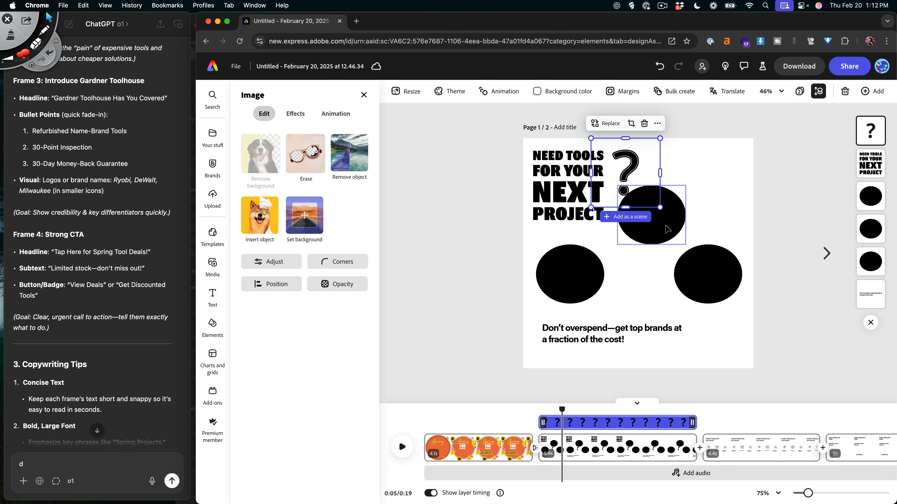
pyautogui.moveTo(666, 228); pyautogui.dragTo(657, 288)
pyautogui.moveTo(627, 173); pyautogui.dragTo(708, 176)
# - Widen the "NEED TOOLS FOR YOUR NEXT PROJECT" heading to two lines and fit the question mark at its end
pyautogui.click(566, 200)
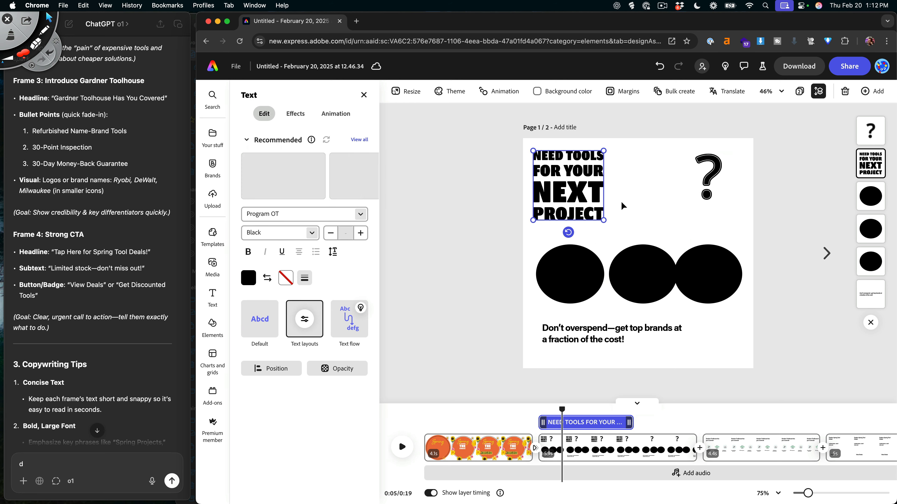
pyautogui.click(349, 319)
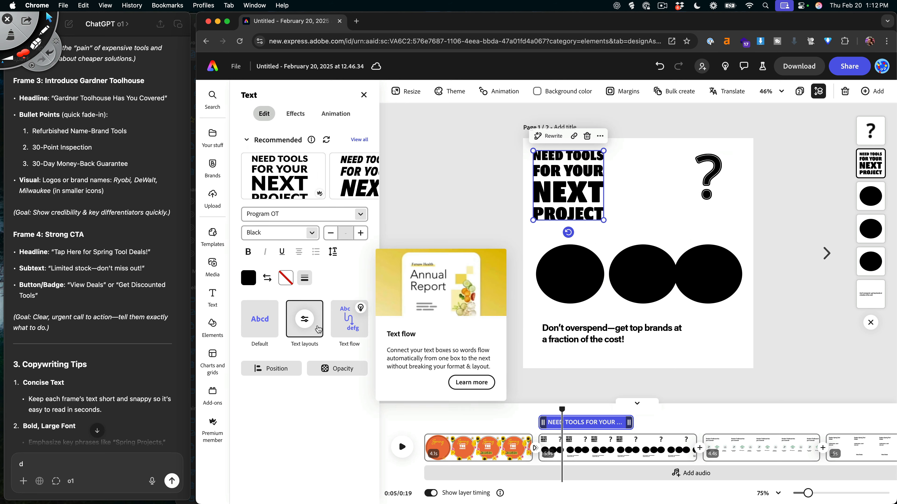
pyautogui.moveTo(611, 220); pyautogui.dragTo(726, 192)
pyautogui.moveTo(652, 210); pyautogui.dragTo(747, 149)
pyautogui.click(638, 228)
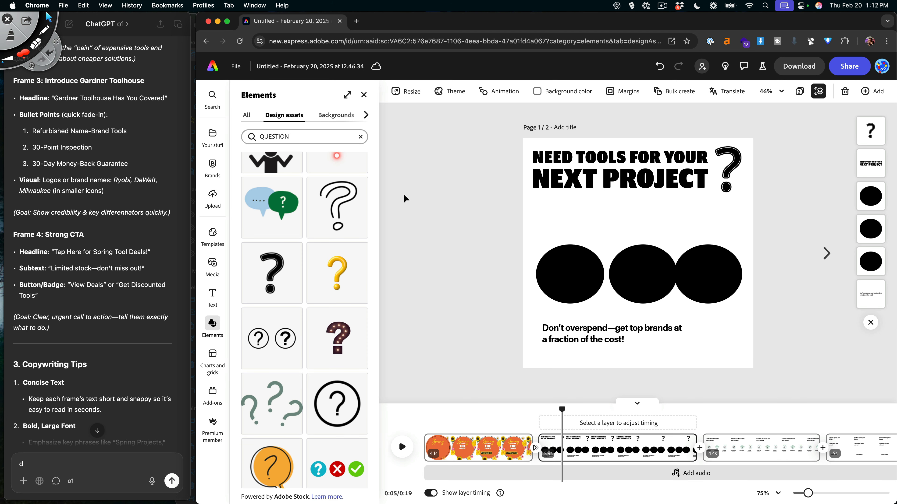
# - Search Google in a new browser tab for "POWER TOOL BANNER AD EXAMPLE" and look through the results for design ideas
pyautogui.click(356, 21)
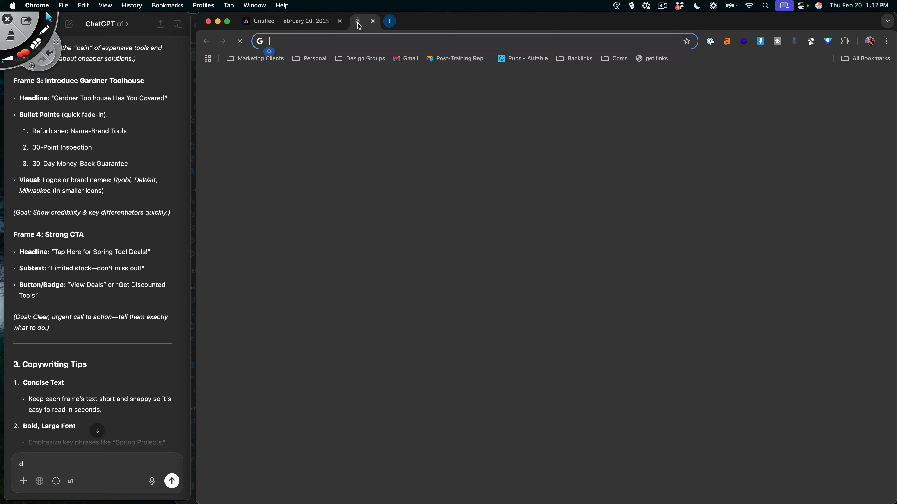
pyautogui.write('POWER TOOL ')
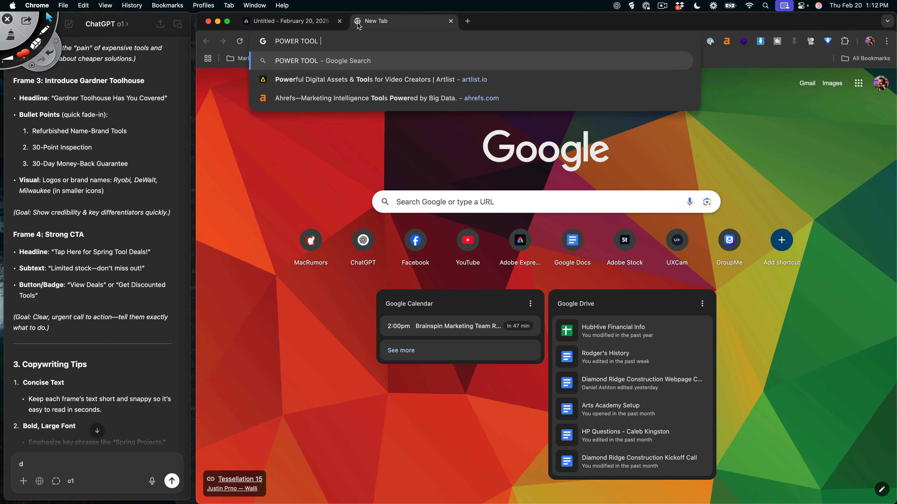
pyautogui.write('BANNER AD EXAMPL')
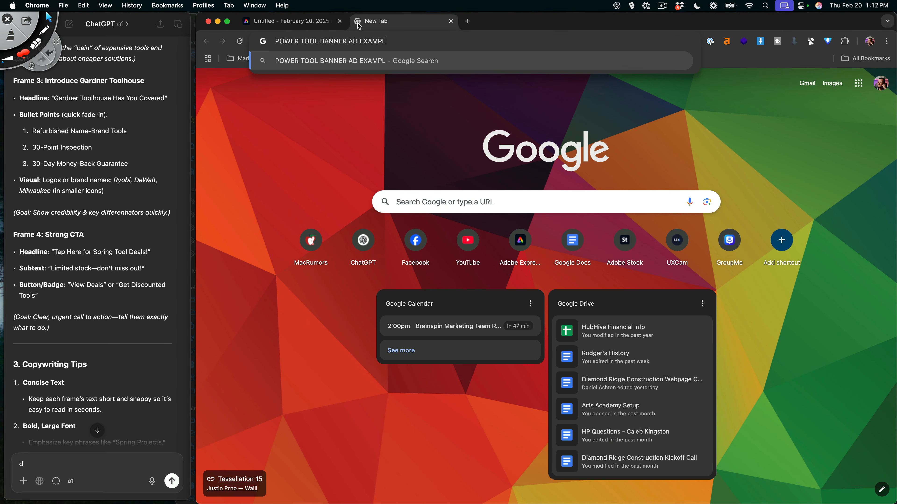
pyautogui.write('E')
pyautogui.press('Return')
pyautogui.scroll(-2, 688, 341)
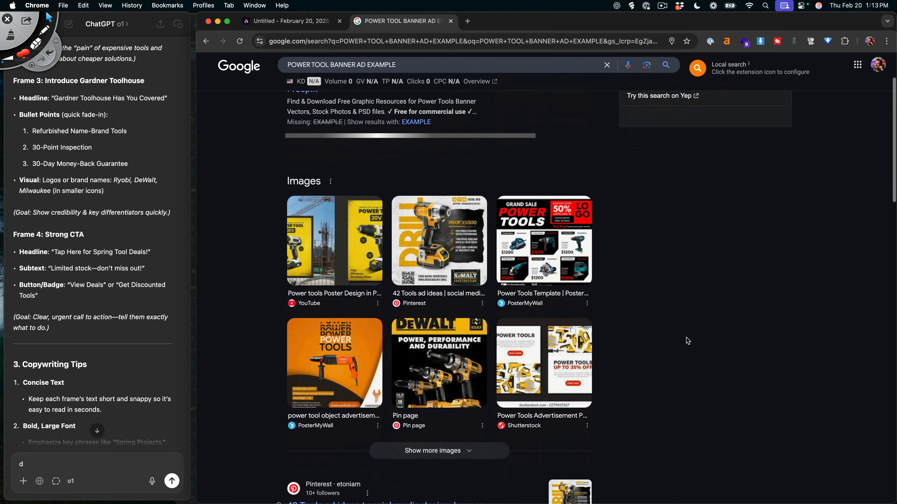
pyautogui.scroll(-3, 688, 341)
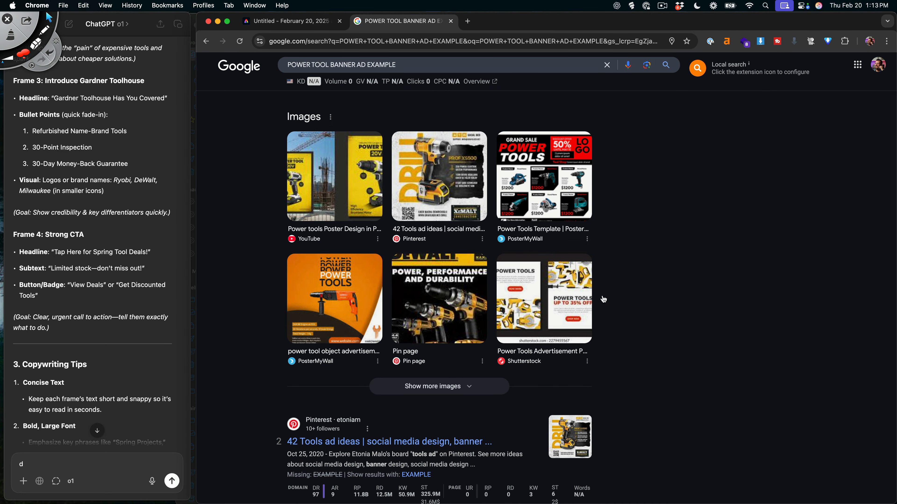
pyautogui.scroll(-3, 527, 288)
pyautogui.scroll(6, 678, 320)
pyautogui.scroll(2, 678, 320)
# - Show the image results for the power tool banner ad search and examine the ad layouts
pyautogui.click(315, 110)
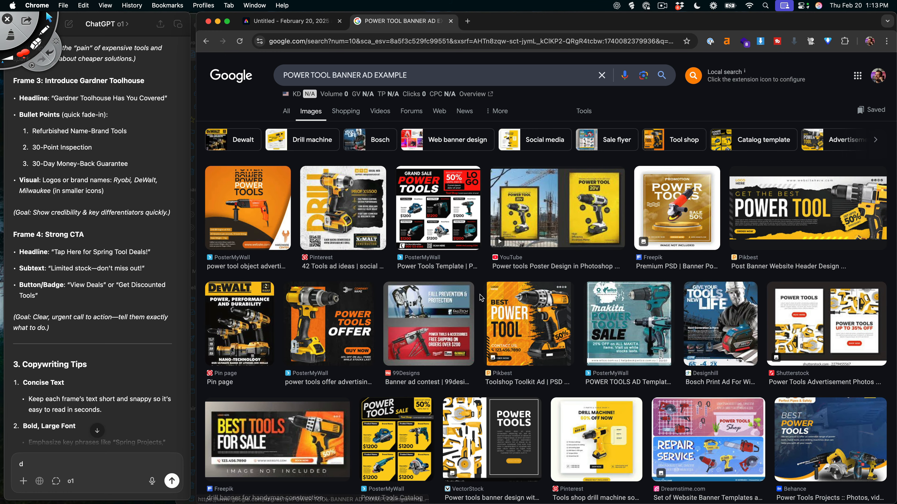
pyautogui.scroll(-3, 505, 299)
pyautogui.scroll(3, 521, 299)
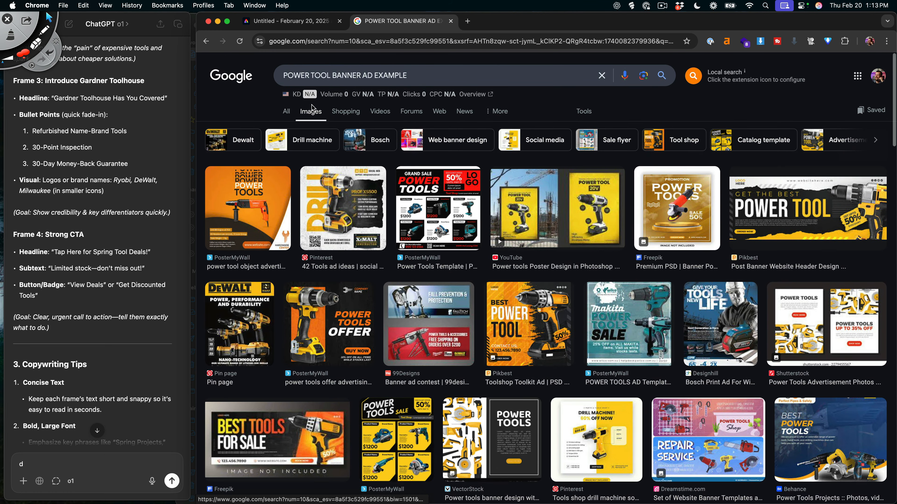
# - Search images for "POWER TOOL square AD EXAMPLE", preview the yellow "Power Tool Sale" poster, and close the search tab
pyautogui.doubleClick(341, 75)
pyautogui.write('square')
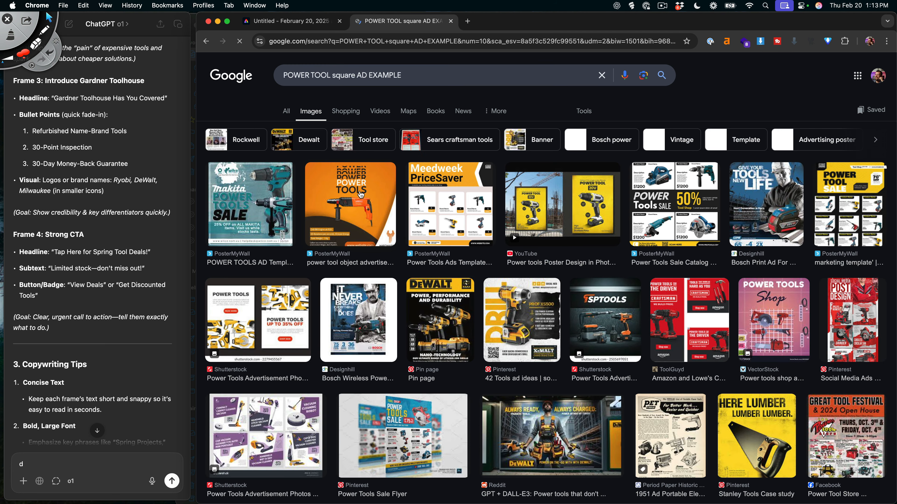
pyautogui.scroll(-1, 258, 225)
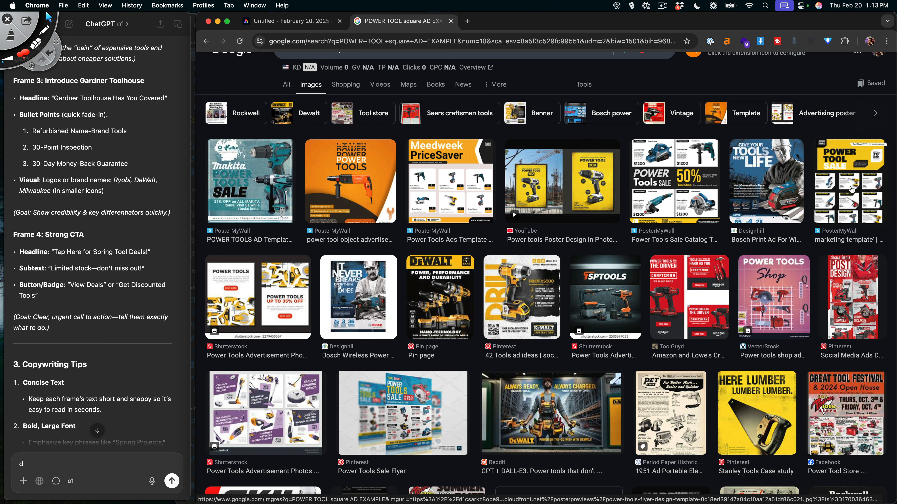
pyautogui.scroll(-1, 852, 190)
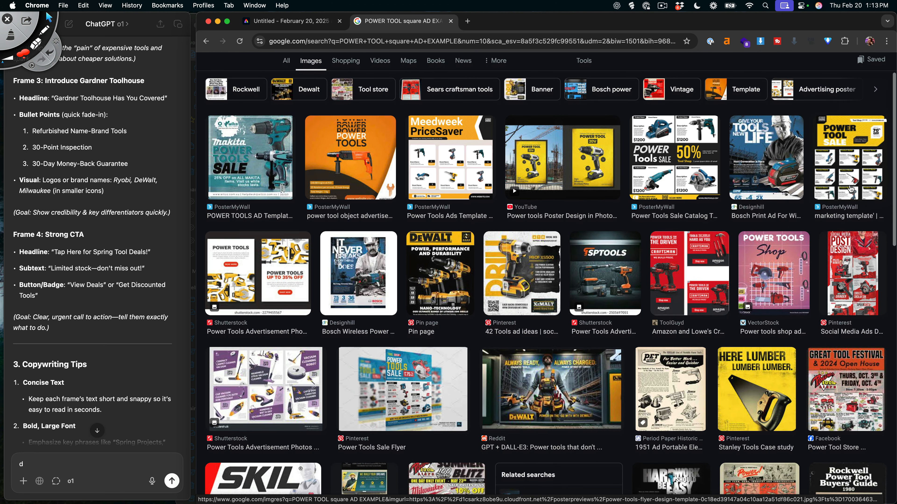
pyautogui.scroll(2, 850, 189)
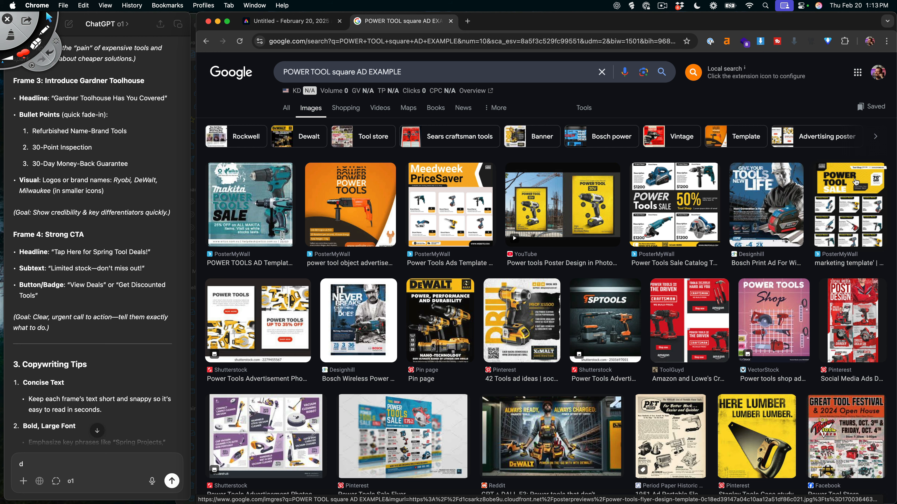
pyautogui.click(850, 184)
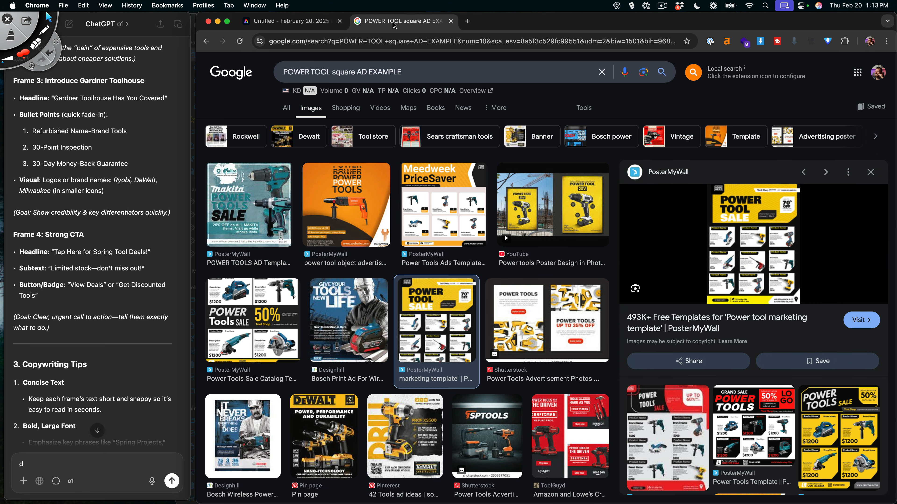
pyautogui.press('super+w')
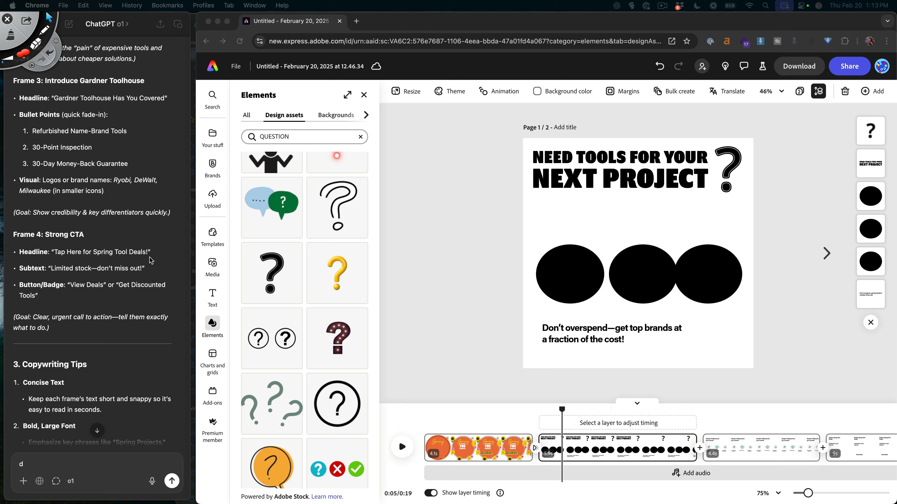
# - Clear the "QUESTION" asset search and browse the shape library for a solid black rectangle
pyautogui.click(466, 248)
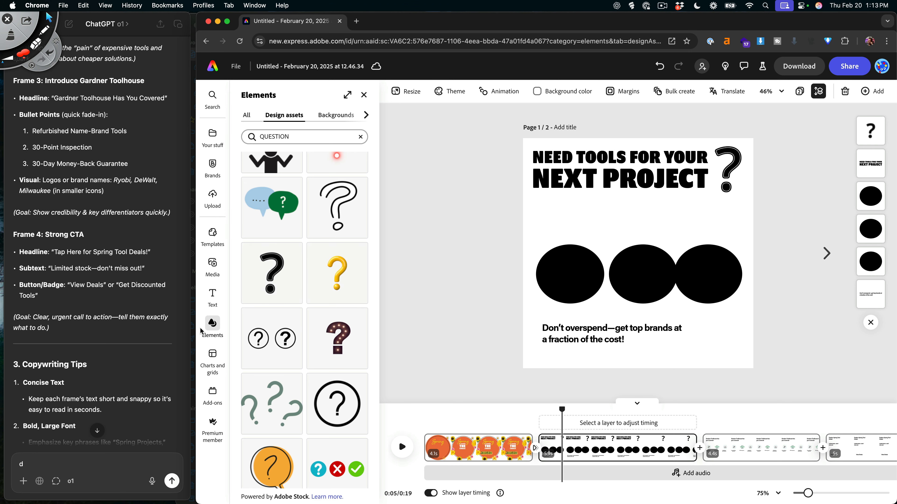
pyautogui.click(360, 137)
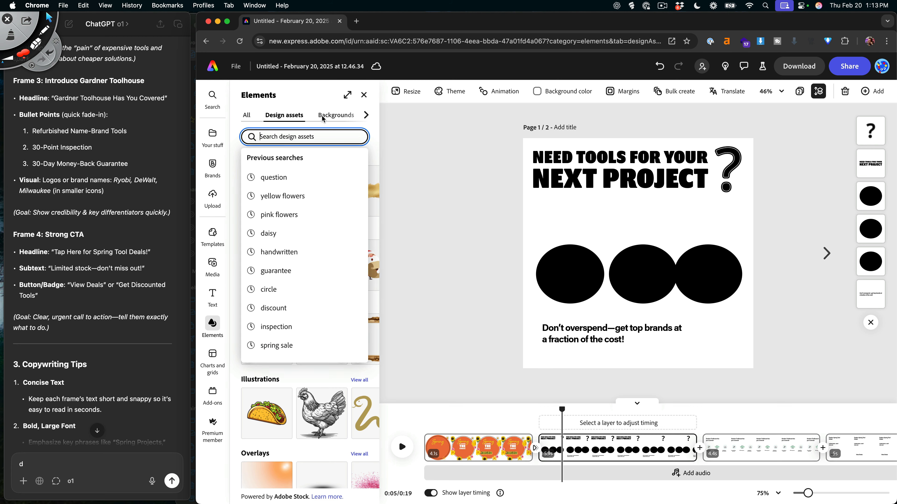
pyautogui.click(394, 127)
pyautogui.click(366, 115)
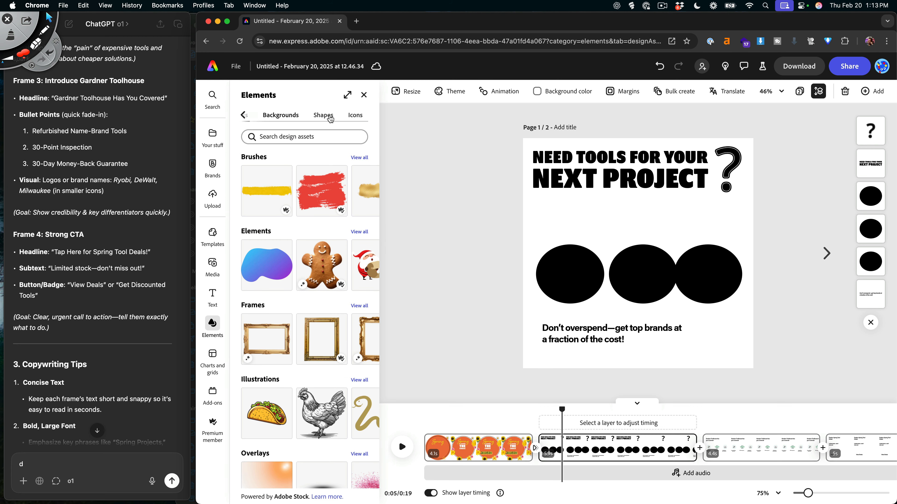
pyautogui.click(331, 119)
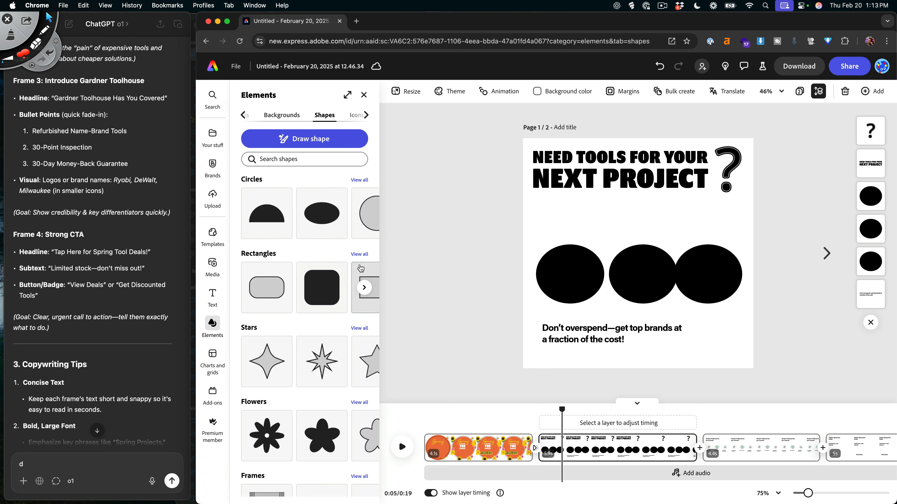
pyautogui.scroll(-2, 347, 310)
pyautogui.scroll(-10, 347, 310)
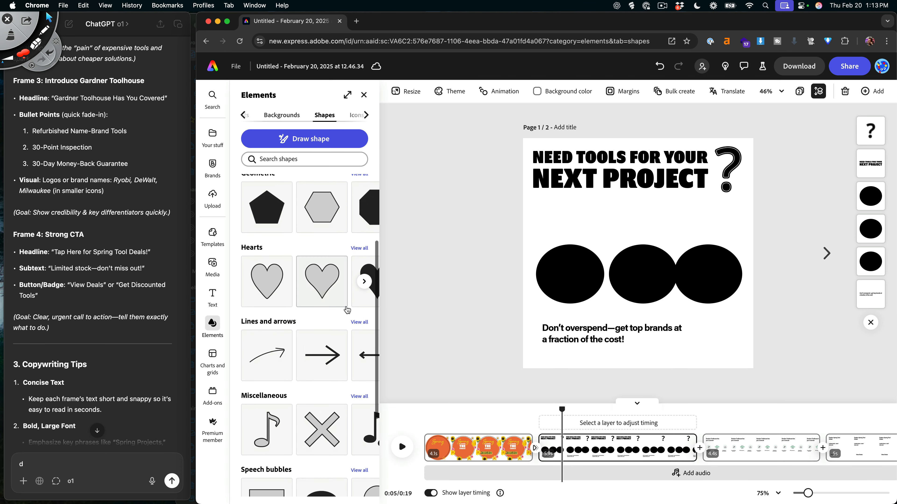
pyautogui.scroll(-5, 347, 310)
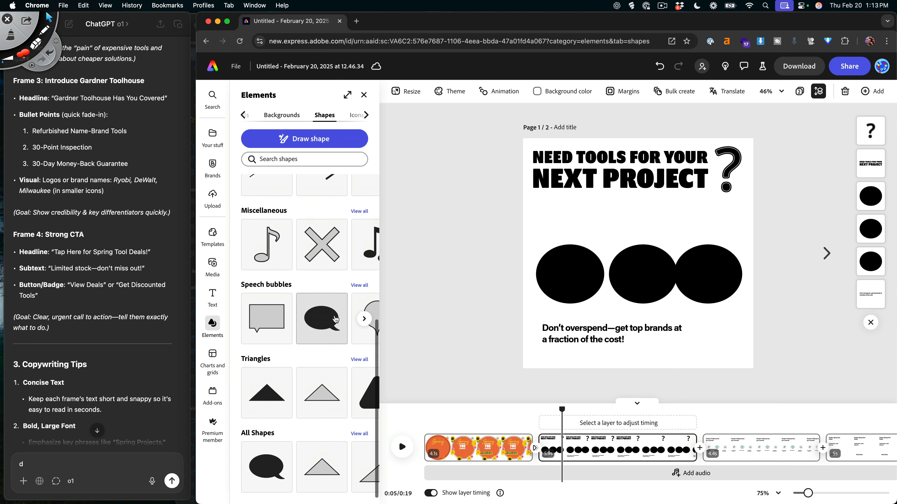
pyautogui.scroll(15, 336, 320)
pyautogui.hscroll(3, 329, 223)
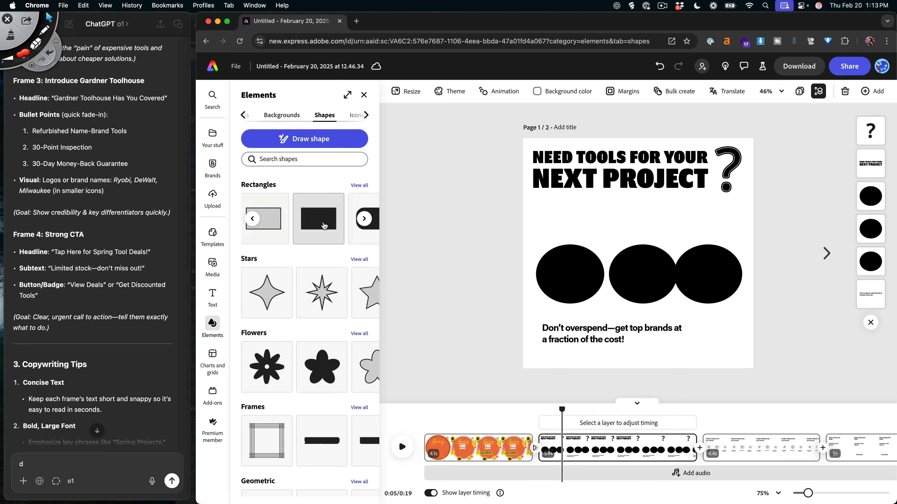
# - Add the solid black rectangle to the second scene and stretch it into a wide block over the heading area
pyautogui.moveTo(324, 225); pyautogui.dragTo(643, 249)
pyautogui.moveTo(601, 203); pyautogui.dragTo(742, 171)
pyautogui.moveTo(635, 193); pyautogui.dragTo(632, 219)
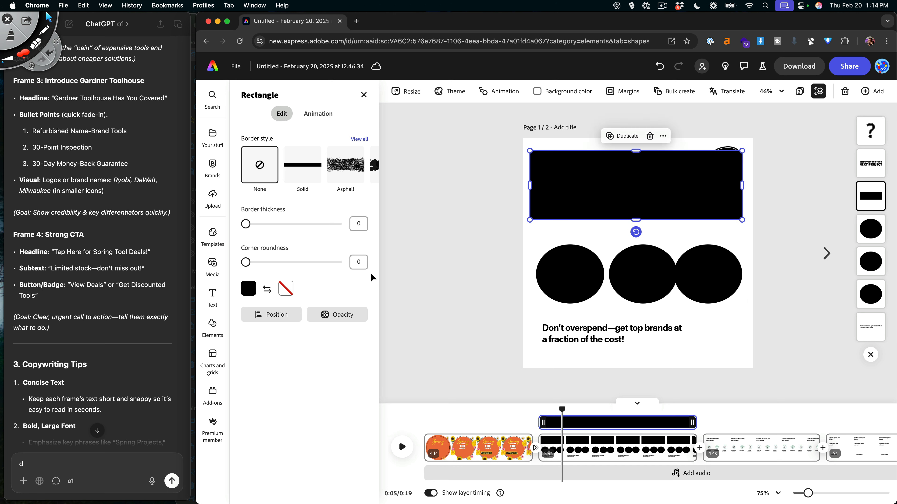
# - Copy the fill colour's hex code from the yellow "Spring" text in the first scene
pyautogui.click(261, 293)
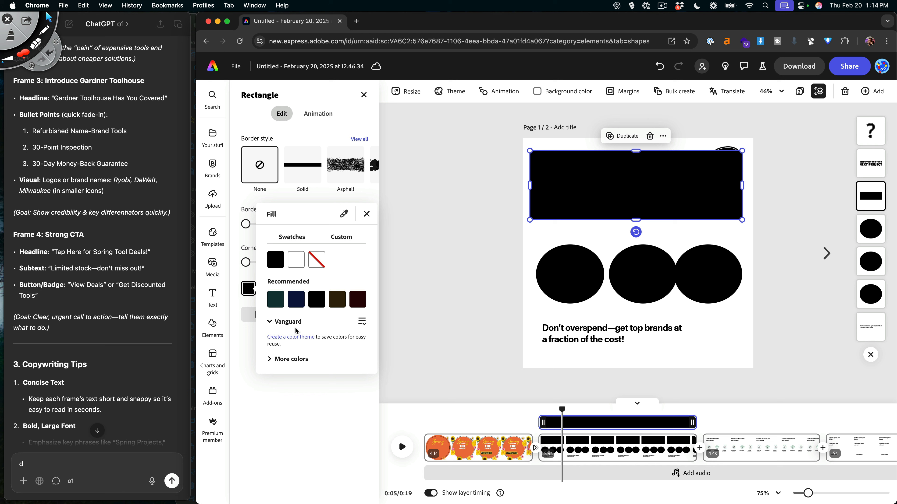
pyautogui.click(493, 455)
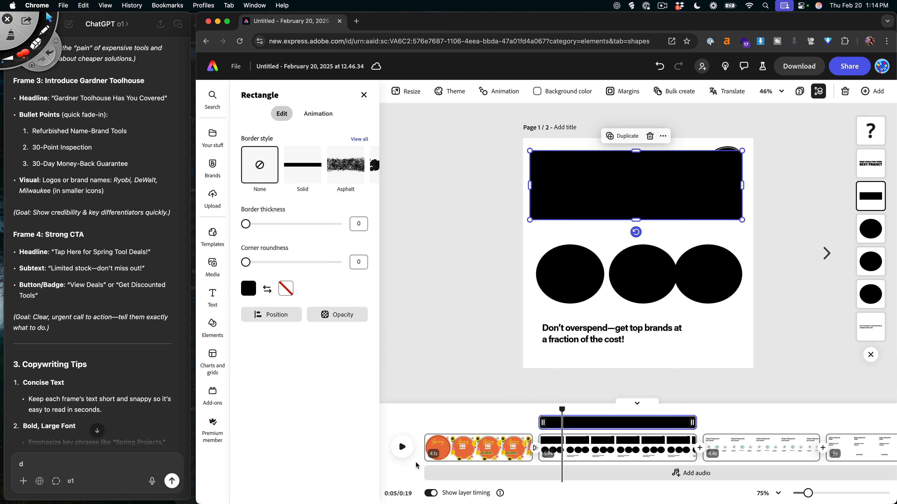
pyautogui.click(460, 439)
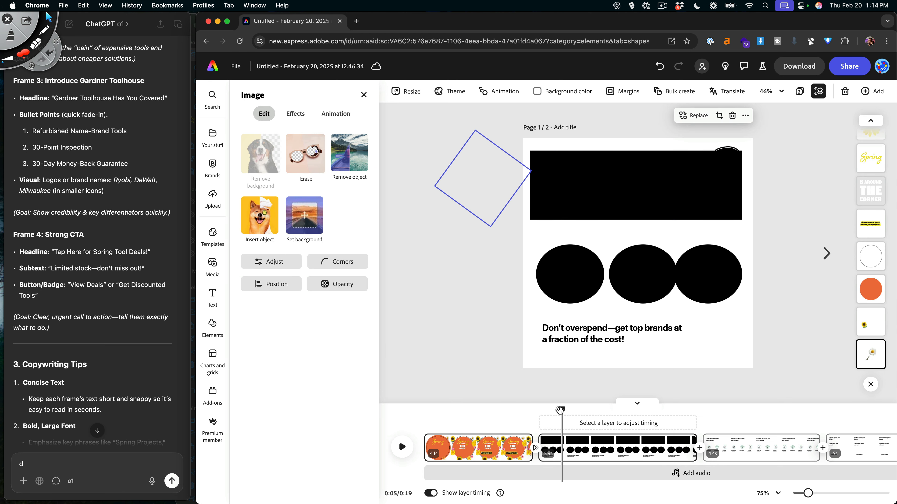
pyautogui.moveTo(561, 410); pyautogui.dragTo(484, 410)
pyautogui.click(603, 208)
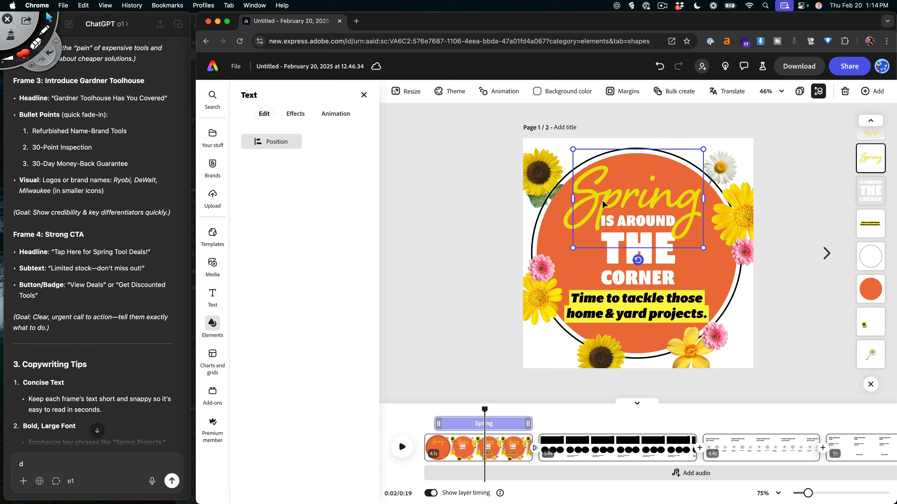
pyautogui.click(244, 283)
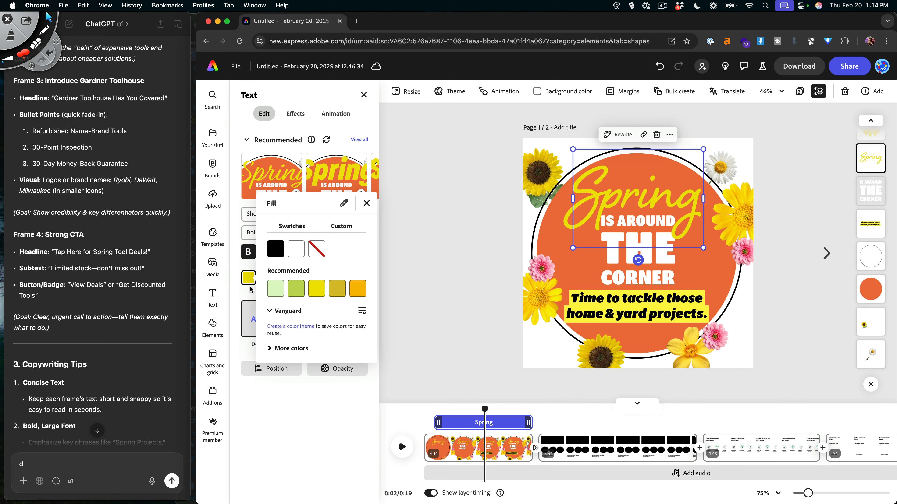
pyautogui.click(318, 354)
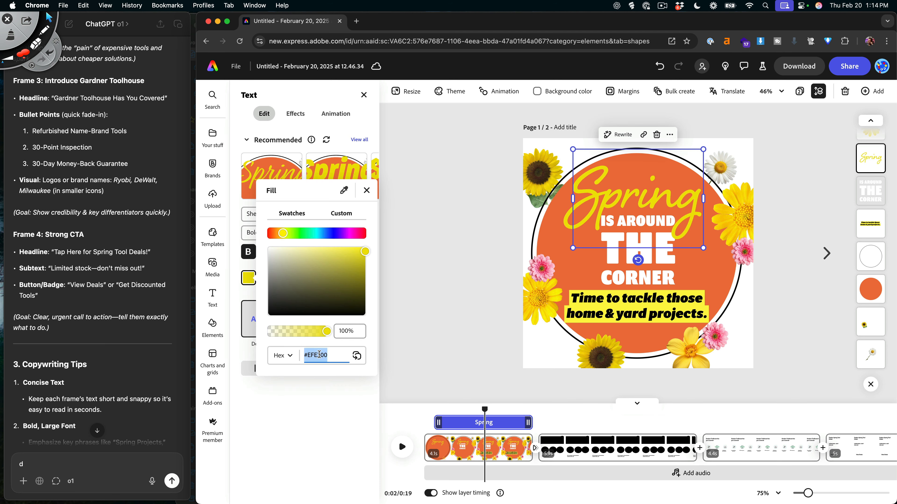
pyautogui.click(477, 306)
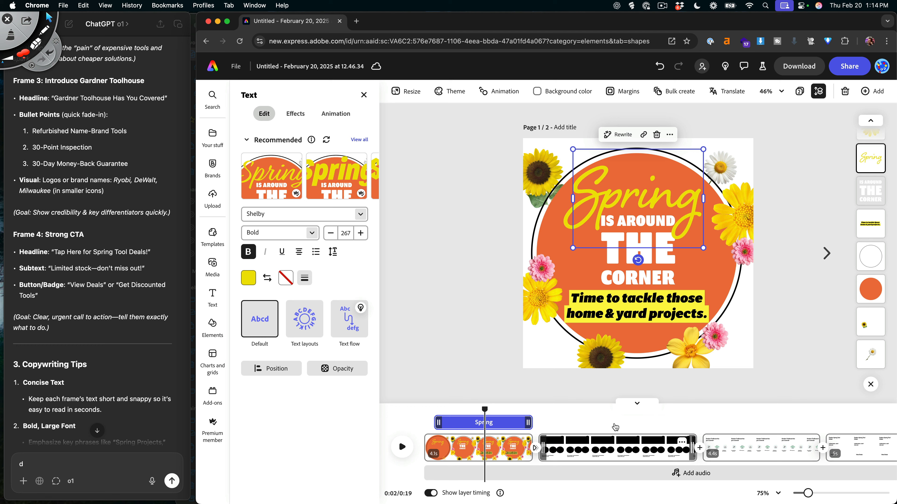
# - Set the fill of the second scene's black rectangle to #EFE300
pyautogui.click(632, 460)
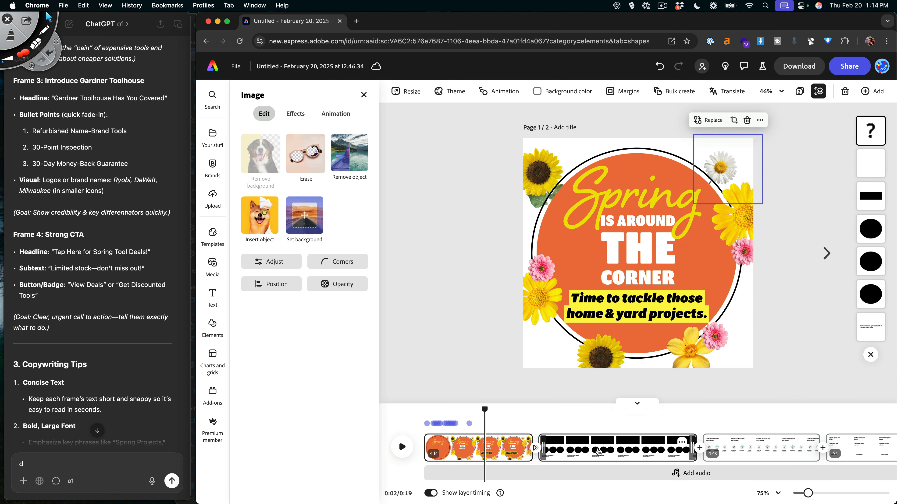
pyautogui.moveTo(485, 408); pyautogui.dragTo(580, 409)
pyautogui.click(595, 208)
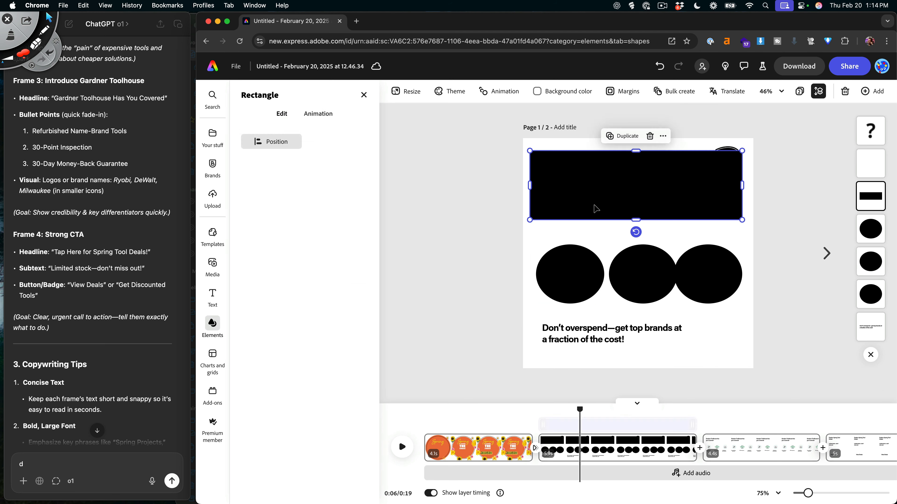
pyautogui.click(244, 295)
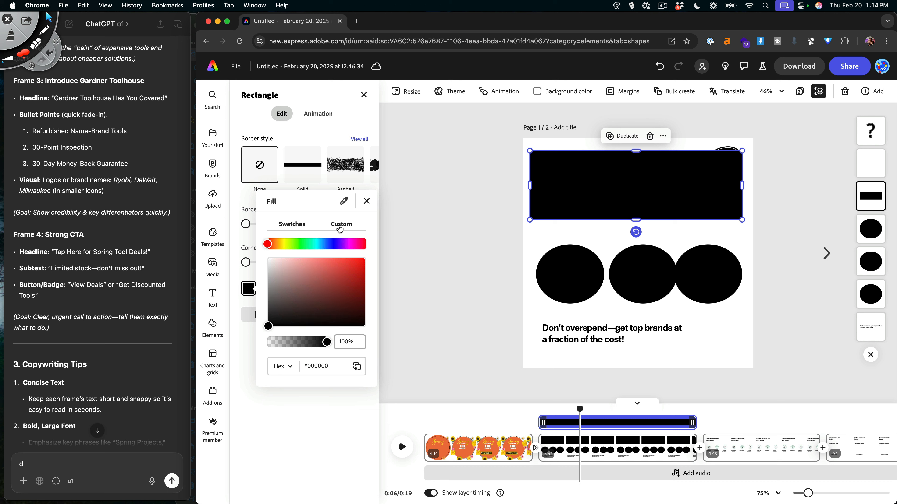
pyautogui.click(310, 395)
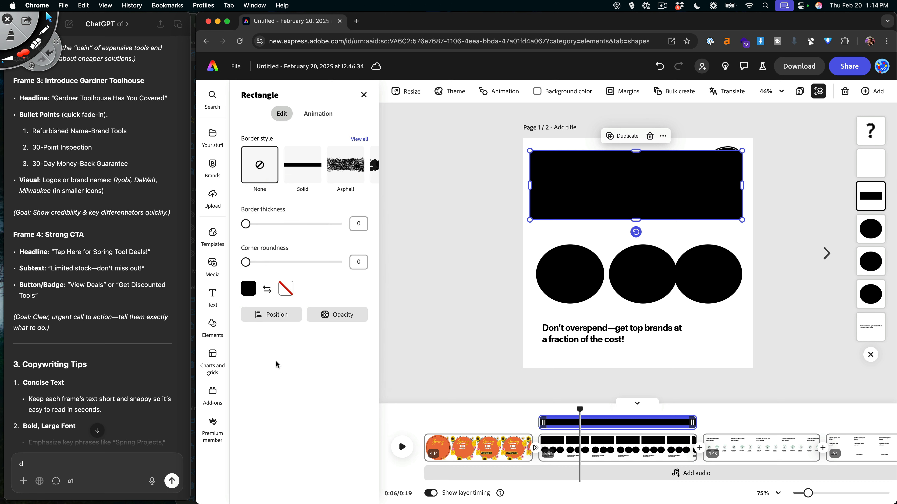
pyautogui.click(249, 289)
pyautogui.doubleClick(326, 366)
pyautogui.write('#EFE300')
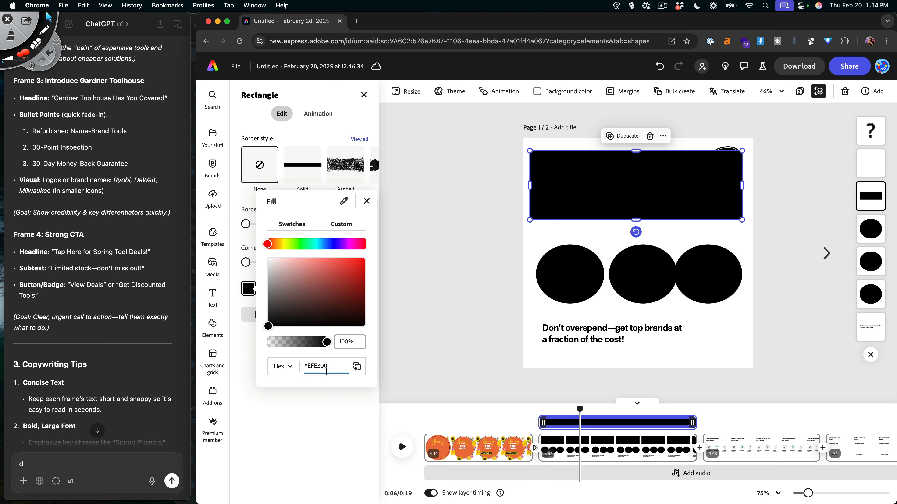
pyautogui.press('Return')
pyautogui.click(490, 219)
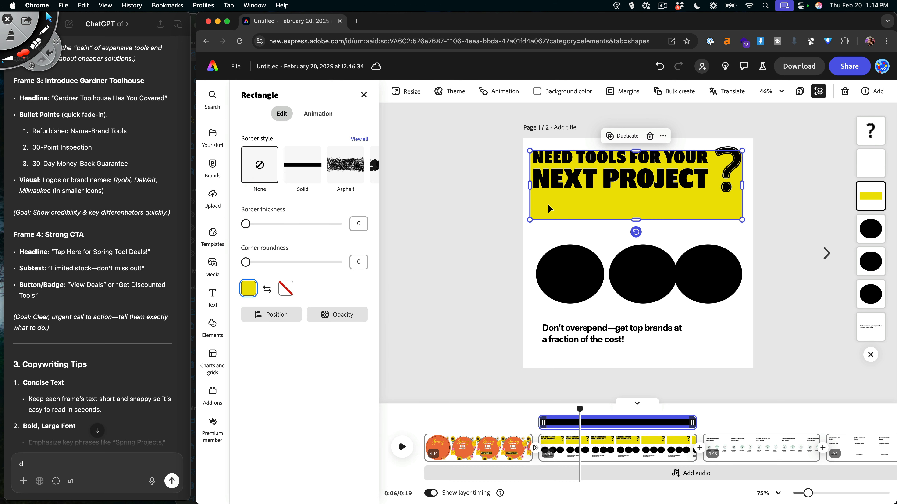
# - Recolour the "NEXT PROJECT" line of the second scene's heading white
pyautogui.click(481, 196)
pyautogui.click(604, 179)
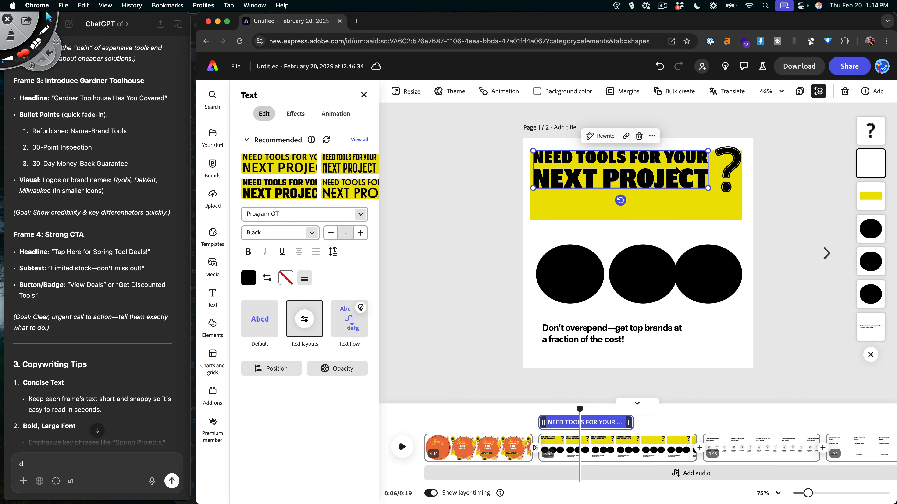
pyautogui.click(667, 177)
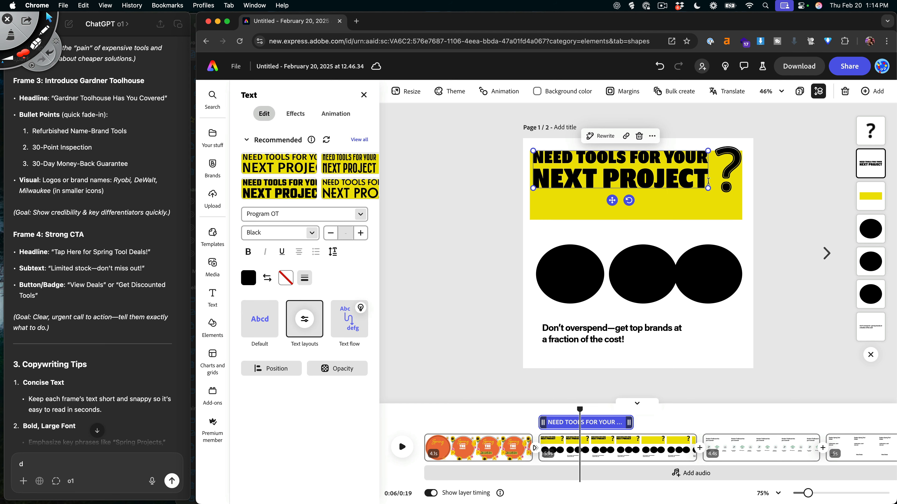
pyautogui.moveTo(708, 181); pyautogui.dragTo(535, 179)
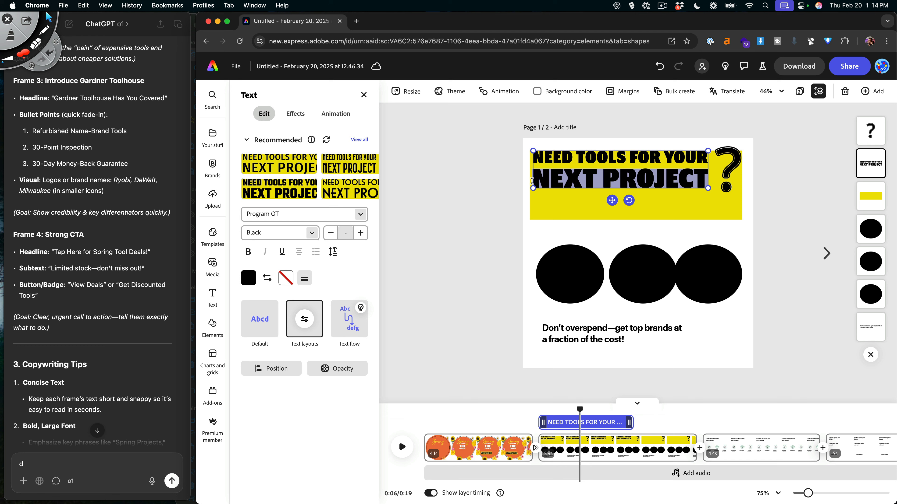
pyautogui.click(246, 274)
pyautogui.moveTo(277, 262); pyautogui.dragTo(198, 217)
pyautogui.click(472, 230)
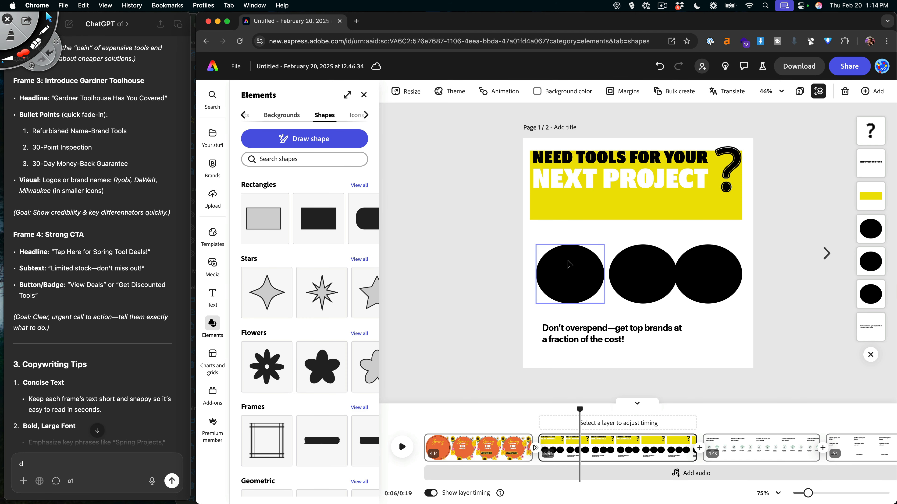
# - Shift the heading rectangle's fill to a golden yellow, #EDB907
pyautogui.click(870, 196)
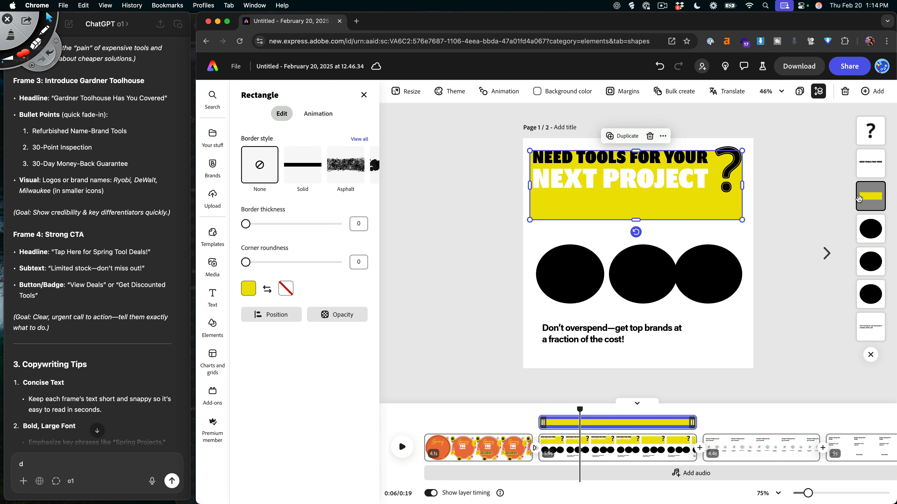
pyautogui.click(249, 288)
pyautogui.click(282, 246)
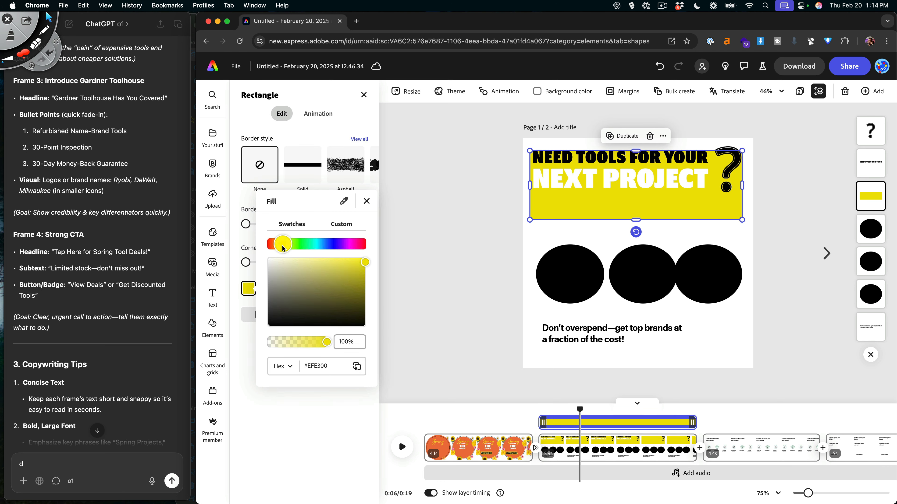
pyautogui.moveTo(283, 247); pyautogui.dragTo(281, 247)
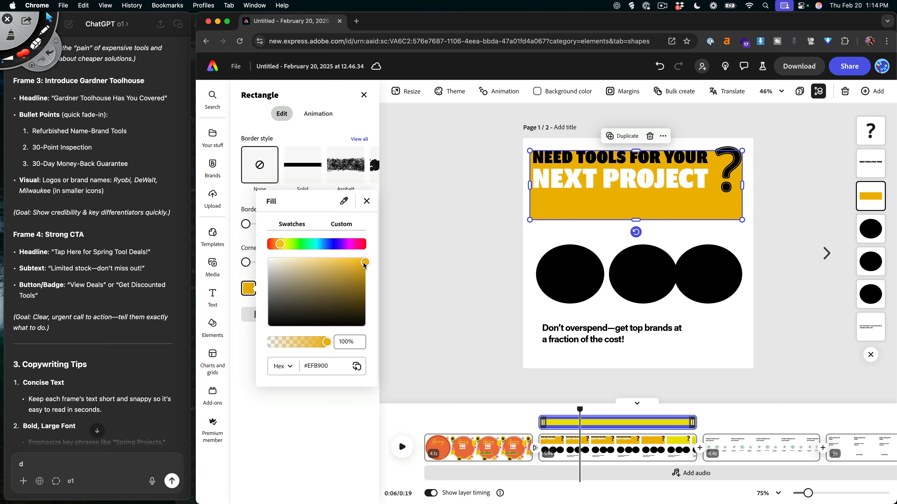
pyautogui.moveTo(365, 263); pyautogui.dragTo(363, 262)
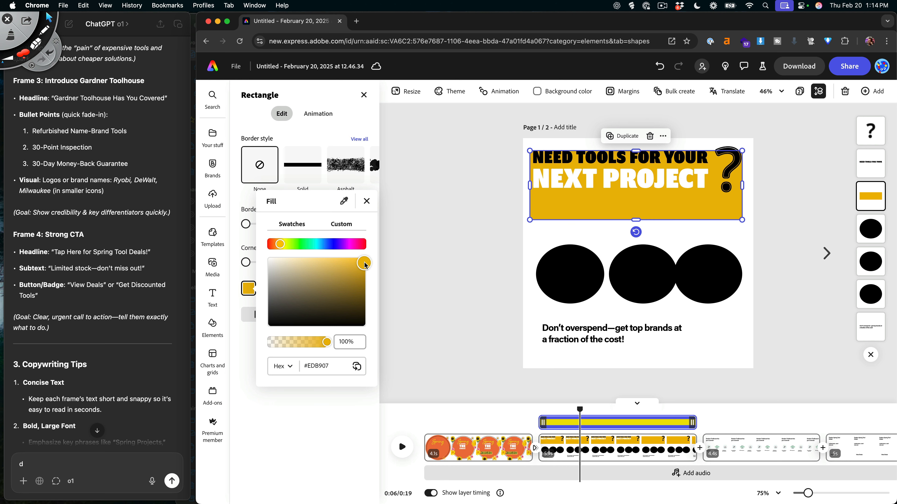
pyautogui.click(475, 230)
# - Inset the heading text slightly within the golden rectangle and narrow the rectangle to end just past the text
pyautogui.click(591, 175)
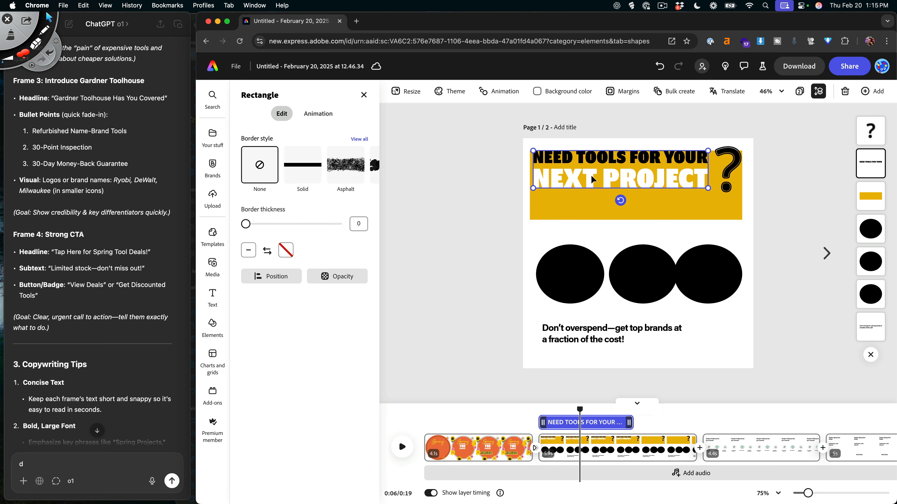
pyautogui.keyDown('shift'); pyautogui.click(586, 207); pyautogui.keyUp('shift')
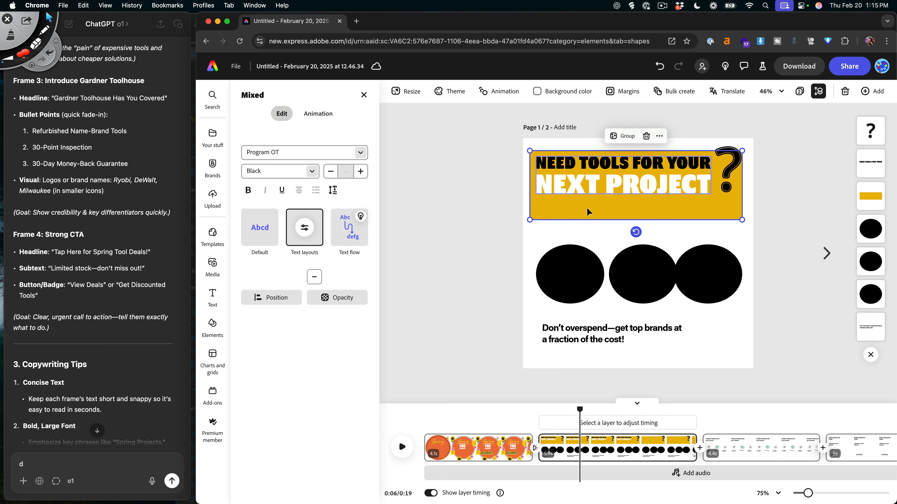
pyautogui.click(738, 212)
pyautogui.moveTo(741, 185); pyautogui.dragTo(721, 188)
# - Apply a custom duotone effect to the question mark with both shadows and highlights set to white, #FFFFFF
pyautogui.click(744, 164)
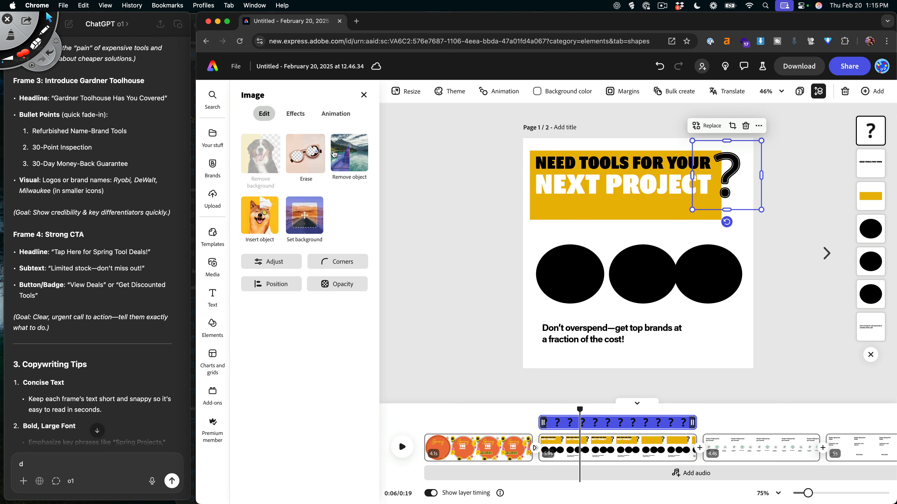
pyautogui.scroll(10, 307, 209)
pyautogui.scroll(-10, 405, 198)
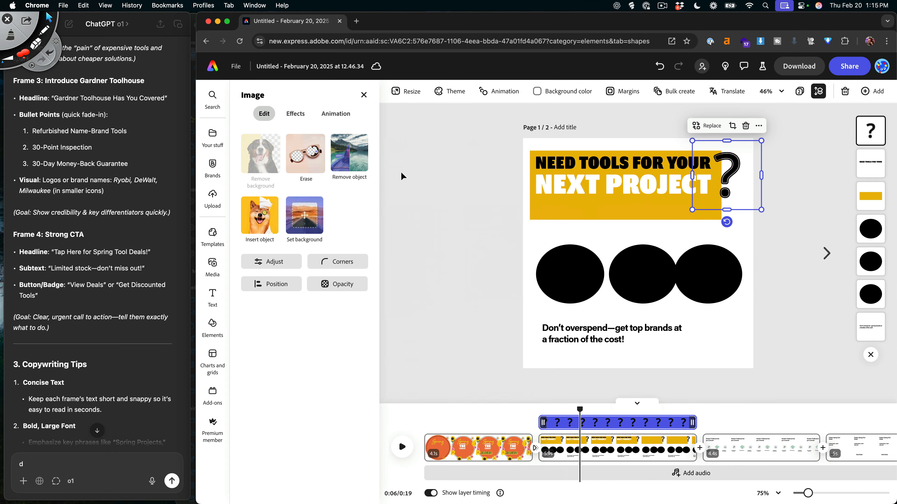
pyautogui.click(296, 114)
pyautogui.click(260, 300)
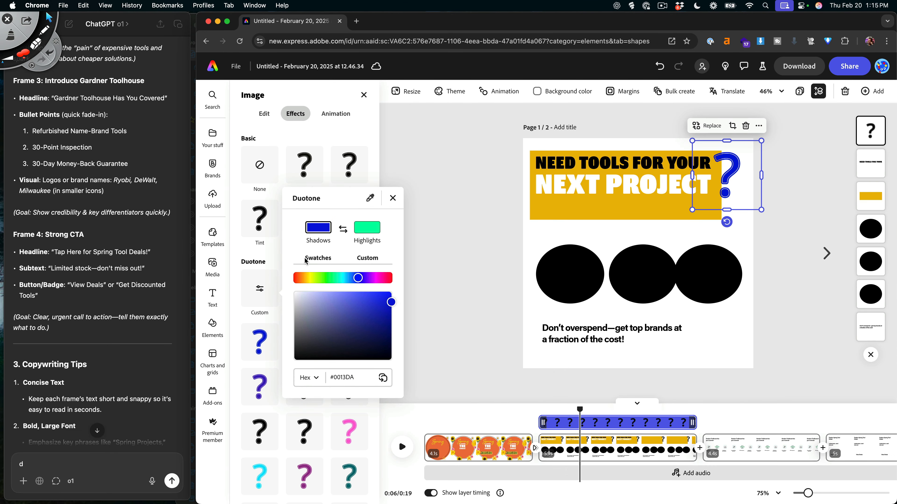
pyautogui.moveTo(317, 311); pyautogui.dragTo(255, 264)
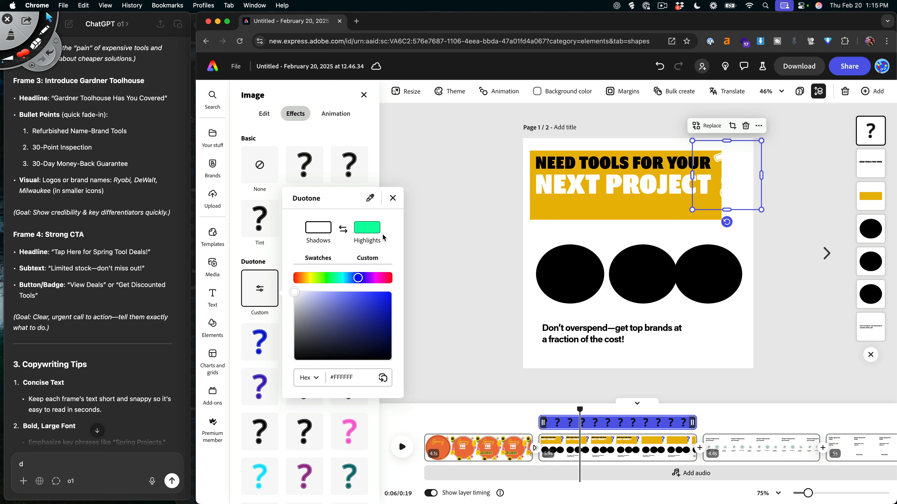
pyautogui.click(367, 227)
pyautogui.moveTo(322, 304); pyautogui.dragTo(244, 268)
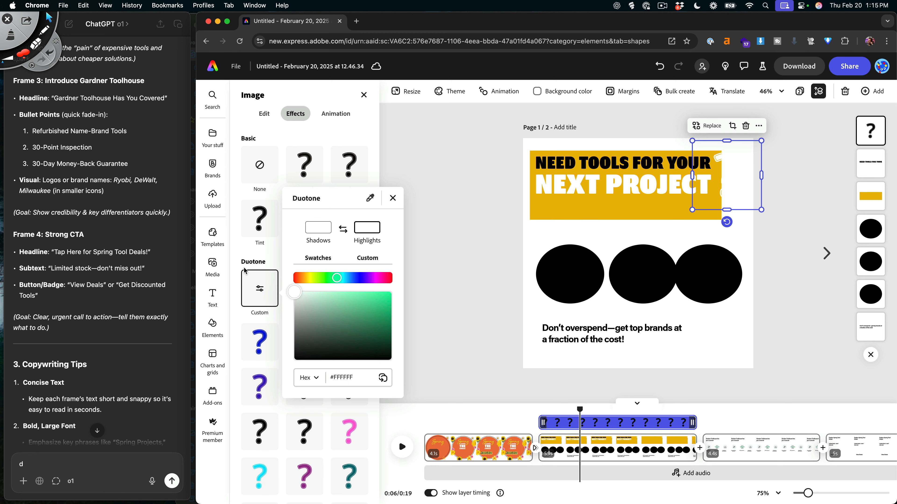
pyautogui.click(477, 216)
# - Widen the golden rectangle behind the question mark, and enlarge the question mark to fill the rectangle's right end
pyautogui.click(670, 217)
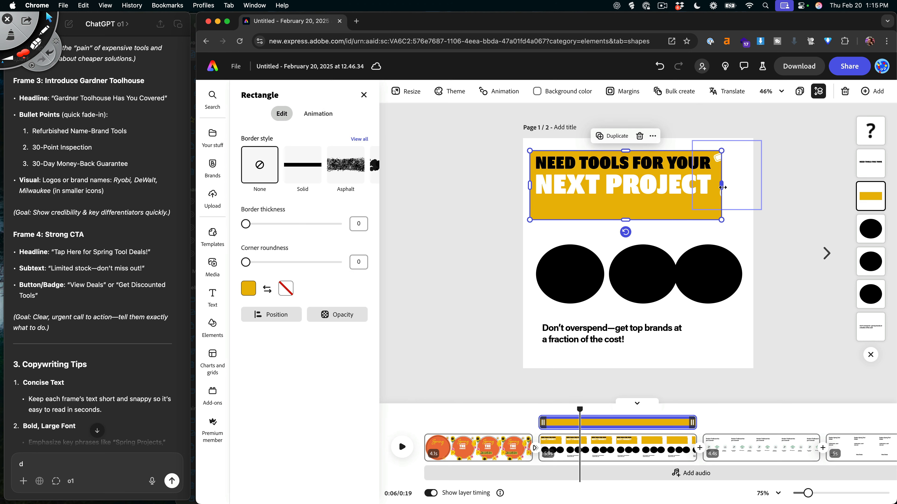
pyautogui.moveTo(722, 186); pyautogui.dragTo(734, 186)
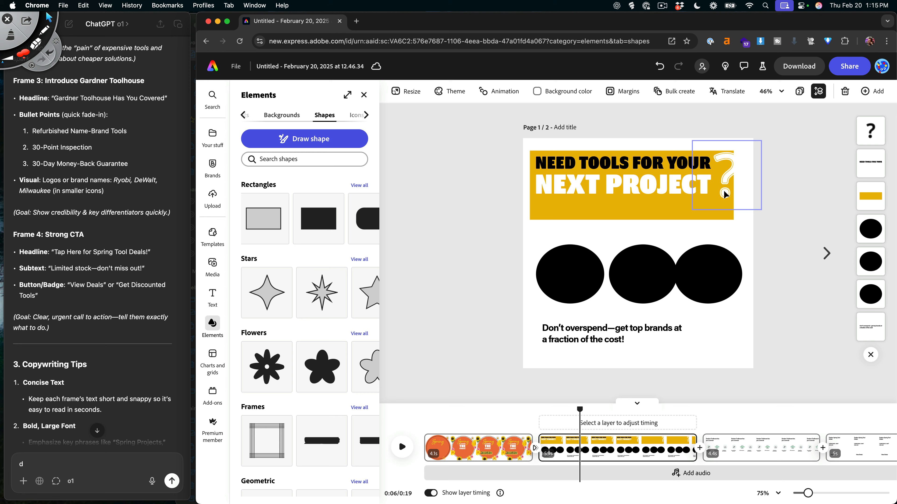
pyautogui.click(724, 188)
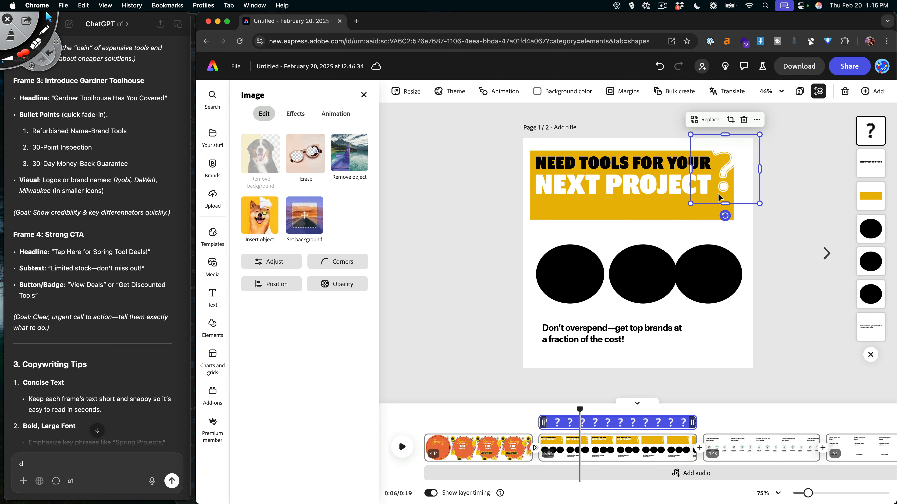
pyautogui.moveTo(690, 204); pyautogui.dragTo(651, 244)
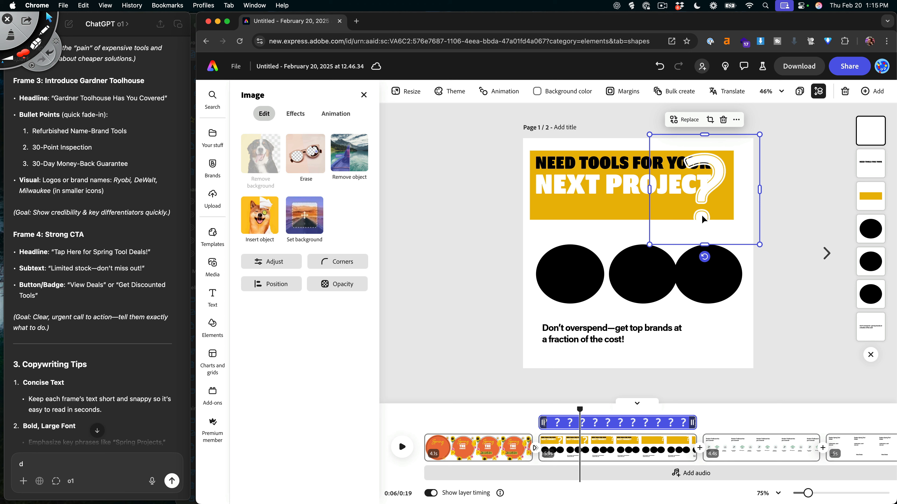
pyautogui.moveTo(703, 217); pyautogui.dragTo(716, 212)
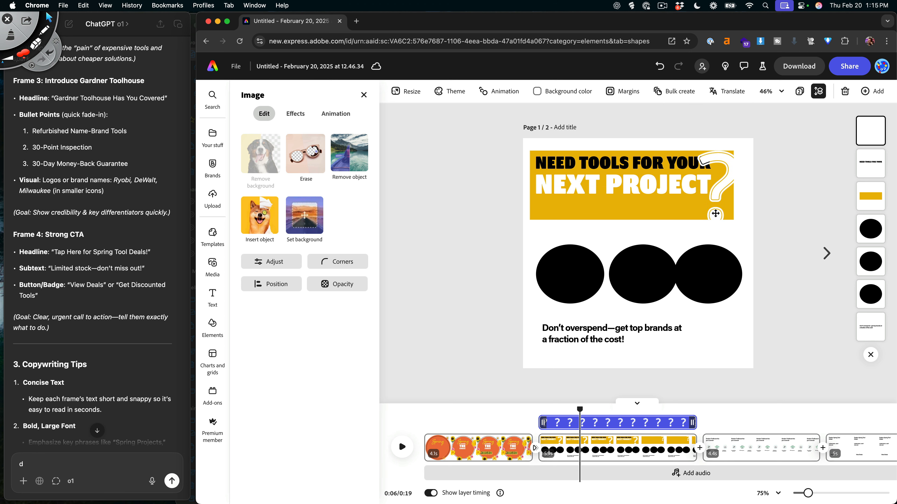
pyautogui.moveTo(773, 132); pyautogui.dragTo(776, 130)
# - Crop the question mark image flush with the golden rectangle's right, bottom and top edges
pyautogui.moveTo(776, 186); pyautogui.dragTo(734, 187)
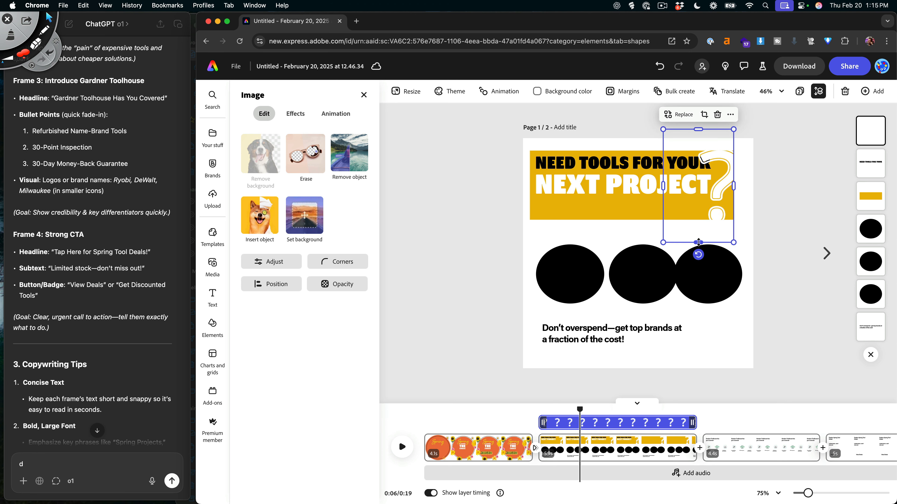
pyautogui.moveTo(699, 243); pyautogui.dragTo(698, 220)
pyautogui.moveTo(699, 130); pyautogui.dragTo(698, 150)
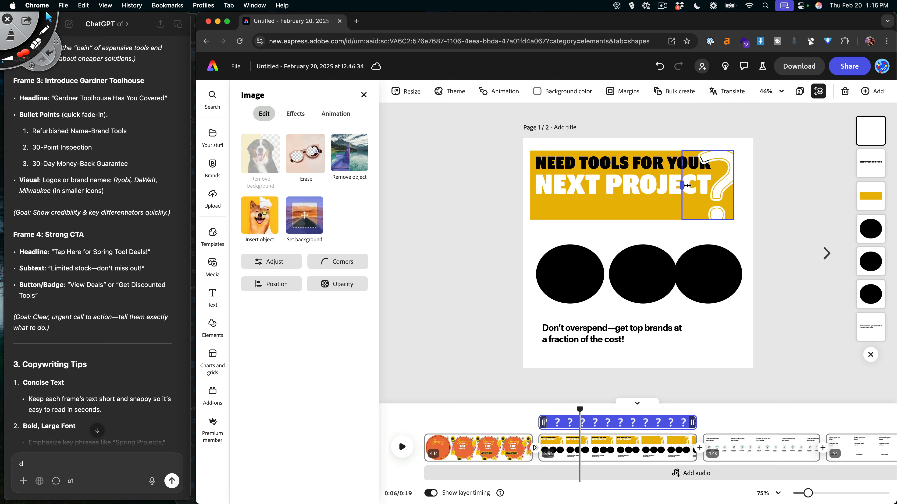
# - Shift the heading text slightly down and left within the golden rectangle to even out its margins
pyautogui.click(650, 187)
pyautogui.moveTo(661, 188); pyautogui.dragTo(656, 195)
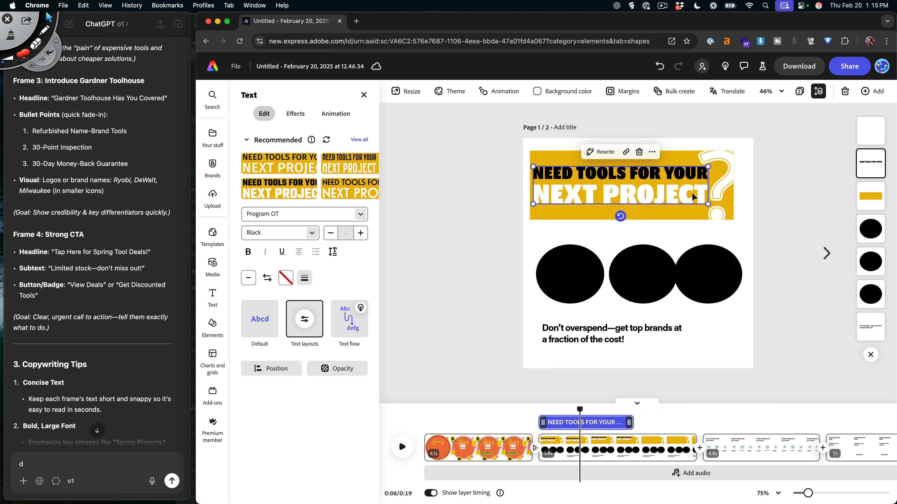
pyautogui.click(780, 242)
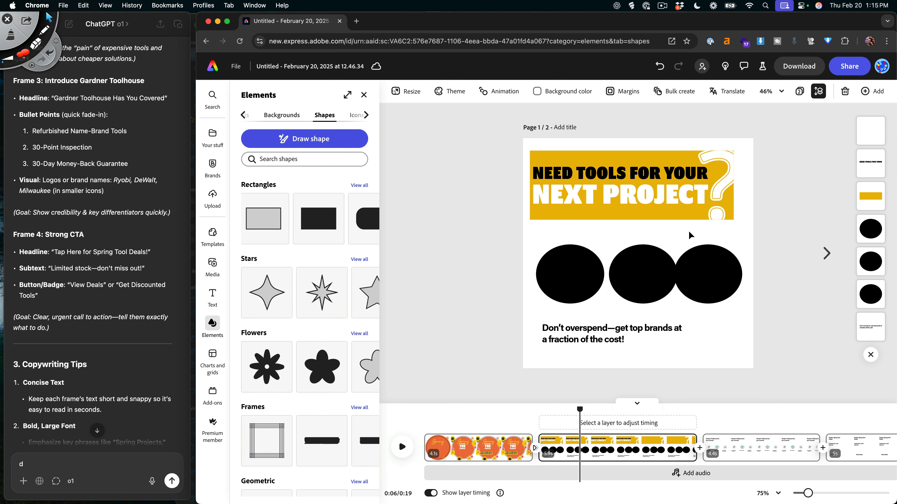
pyautogui.moveTo(580, 410); pyautogui.dragTo(572, 430)
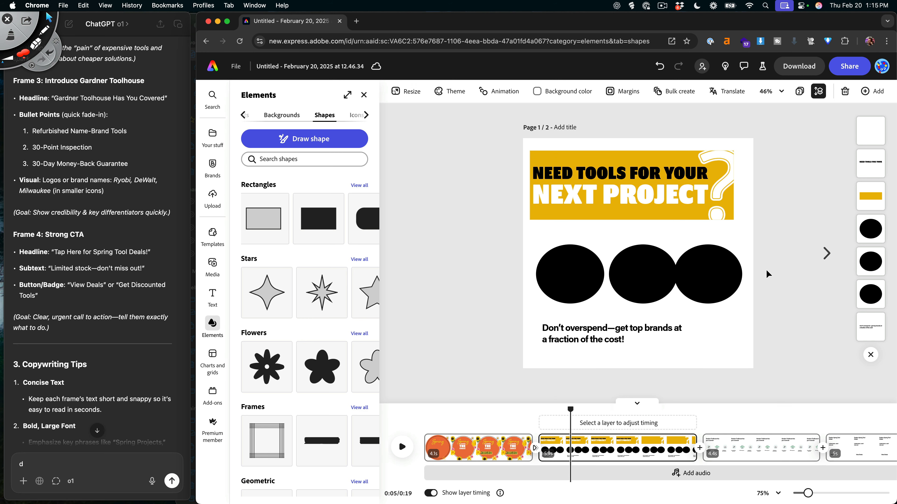
pyautogui.click(601, 341)
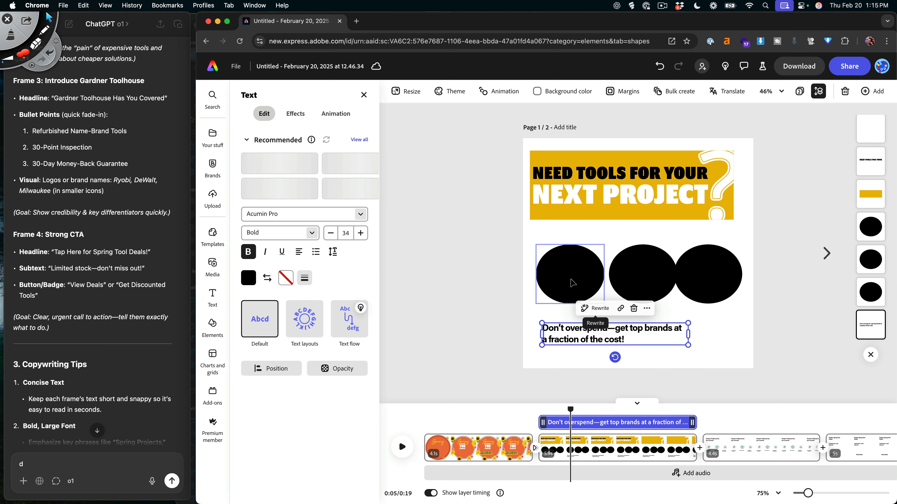
pyautogui.click(568, 270)
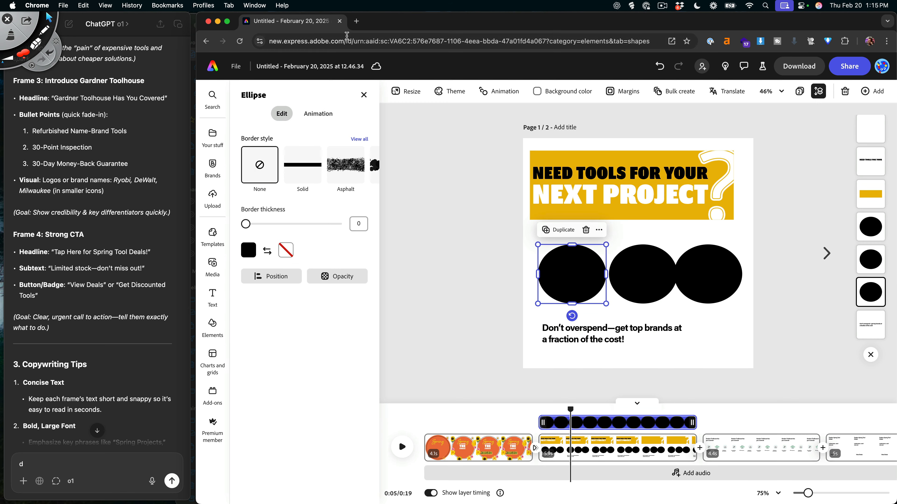
# - Open a new browser tab, and ask ChatGPT for popular Ryobi, Milwaukee and DeWalt power tools, one per brand, for spring house repairs or yard maintenance
pyautogui.click(357, 22)
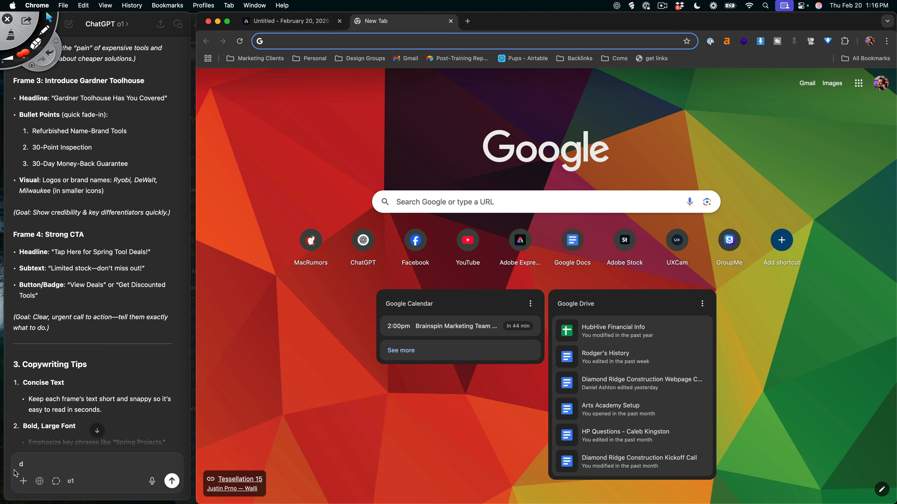
pyautogui.doubleClick(33, 465)
pyautogui.write('I w')
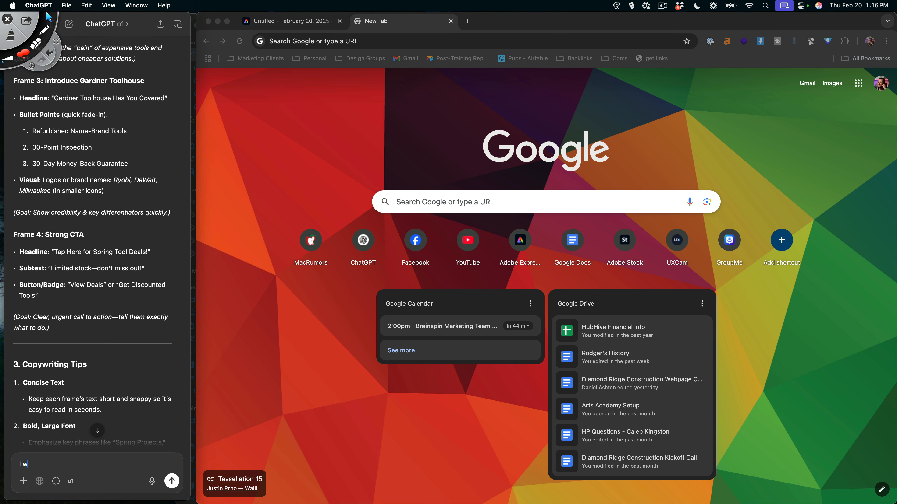
pyautogui.write('ant to pop up 3 powertools one')
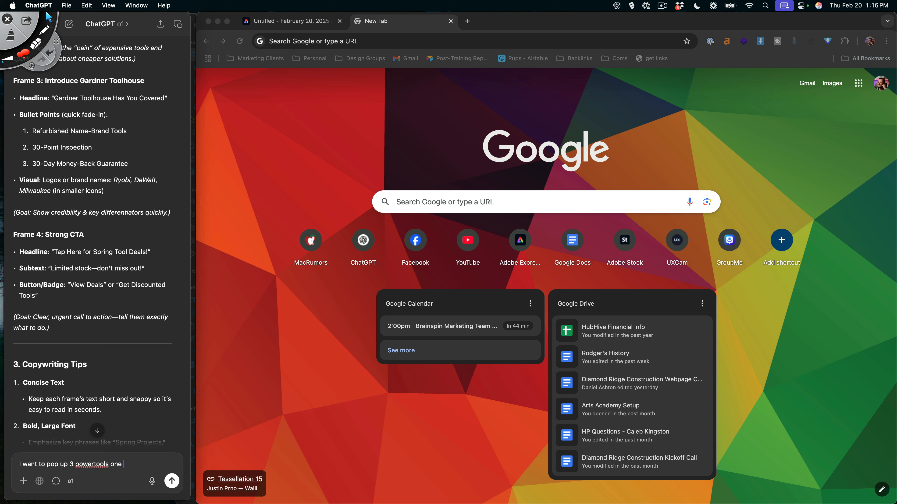
pyautogui.write('d.')
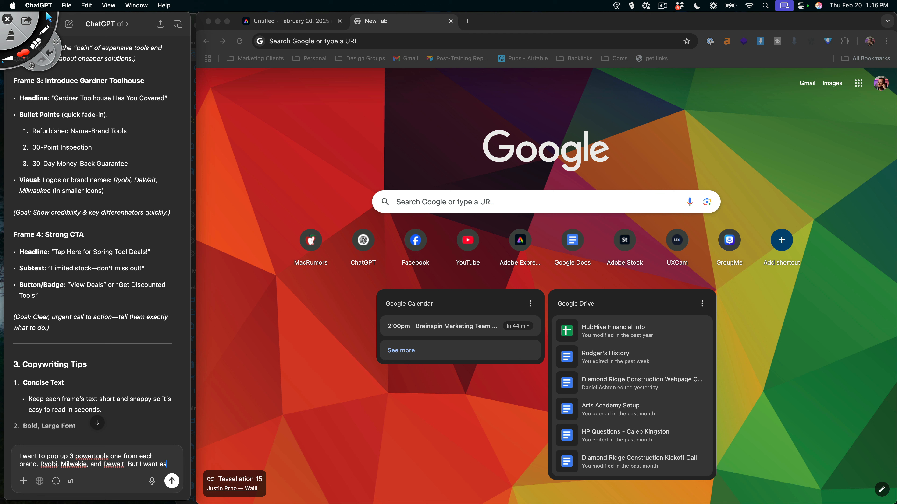
pyautogui.write('ch tool to be random and the most popular')
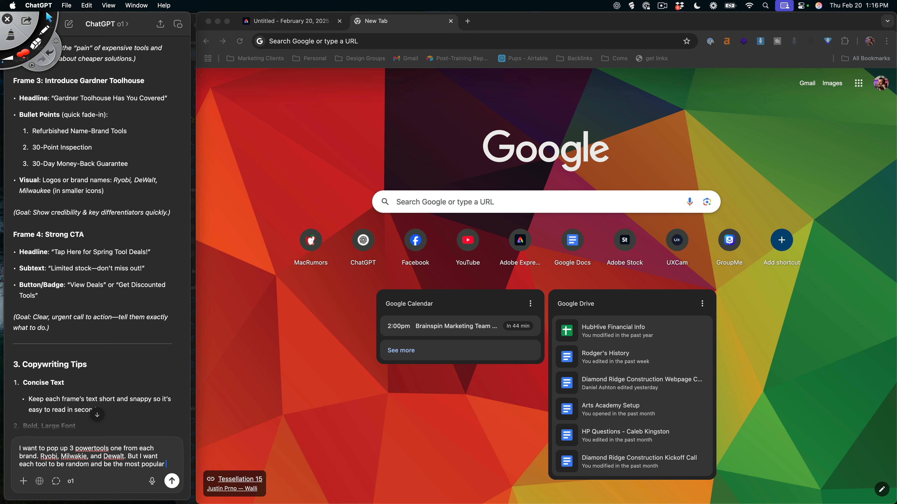
pyautogui.write('too')
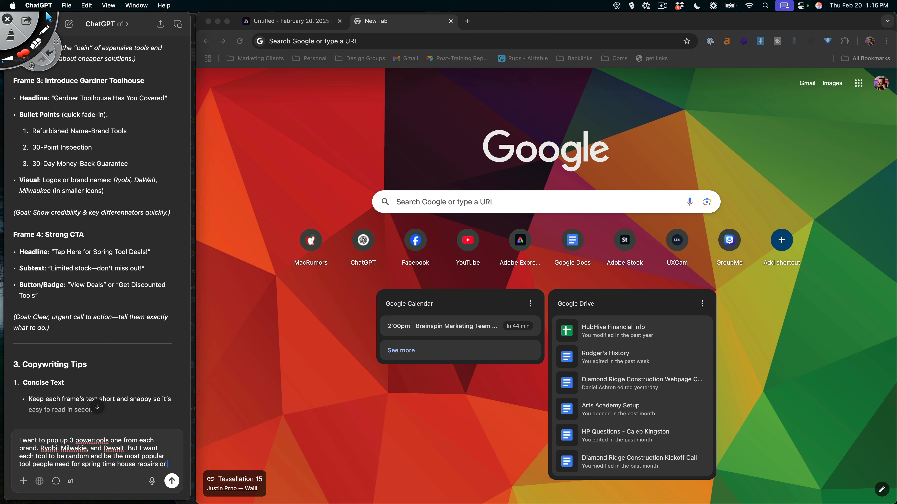
pyautogui.write('yard maintanence')
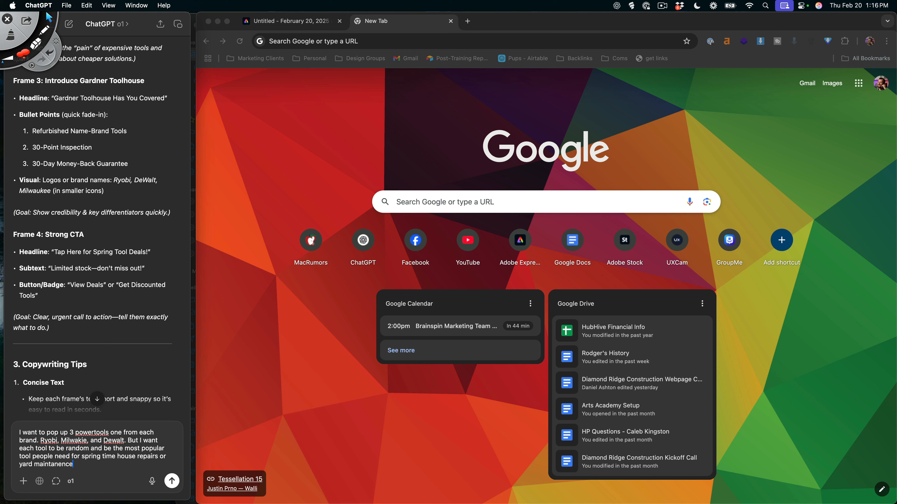
pyautogui.press('Return')
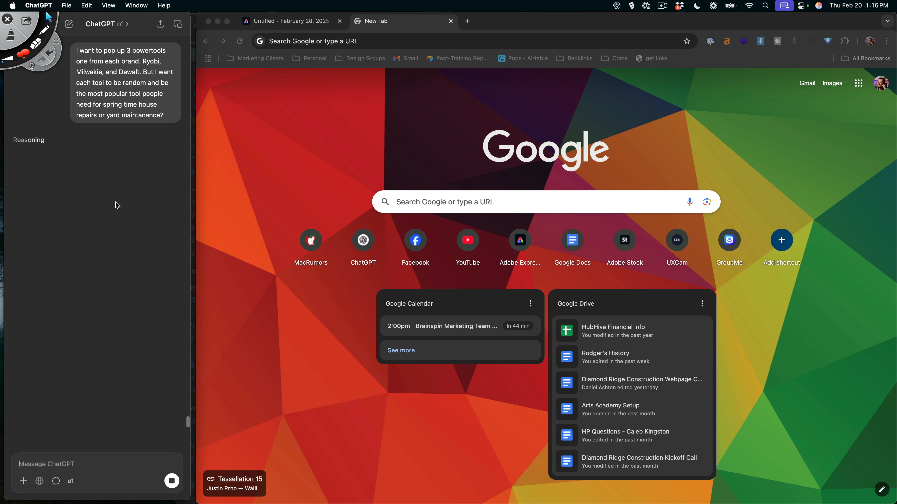
# - Search the web for "dewalt lawnmower" and open Ace Hardware's $649.00 DeWalt battery mower listing
pyautogui.click(371, 42)
pyautogui.write('dewa')
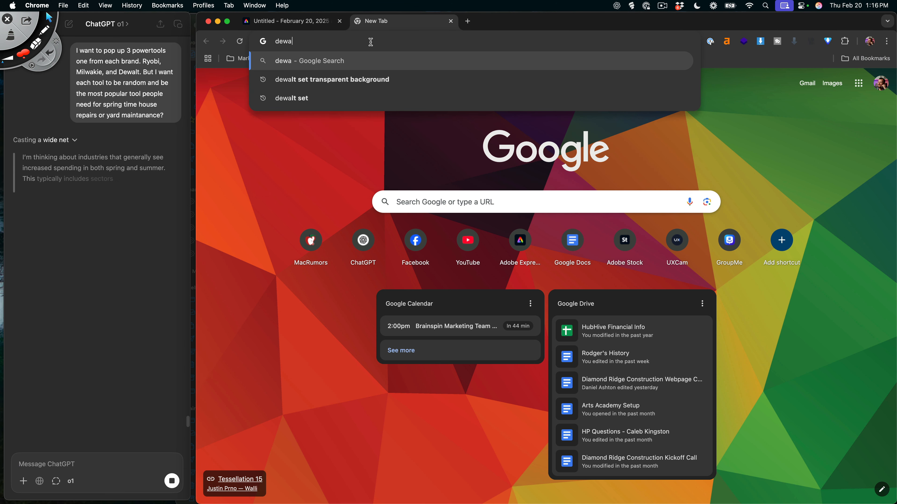
pyautogui.write('lt lawnmower')
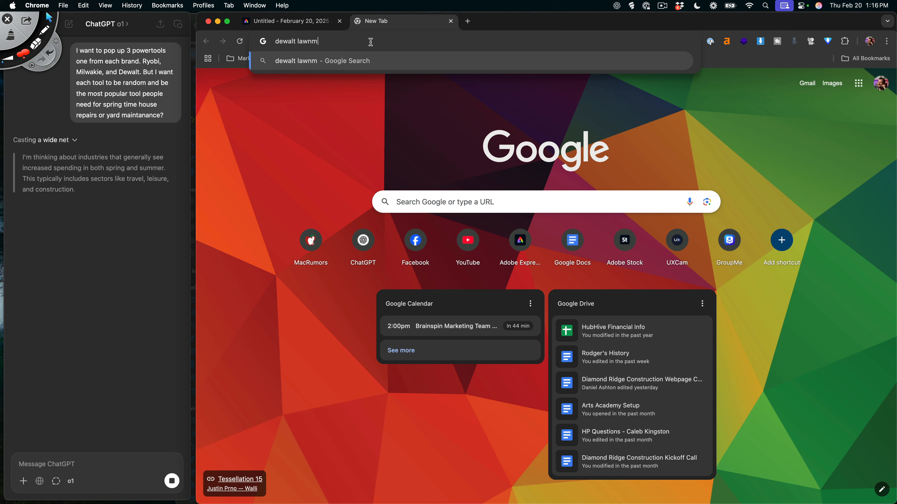
pyautogui.press('Return')
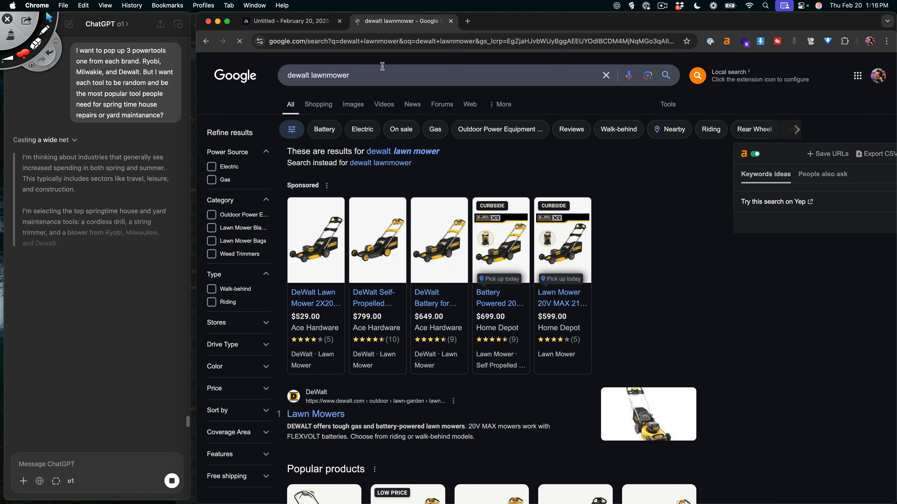
pyautogui.click(386, 79)
pyautogui.write('p')
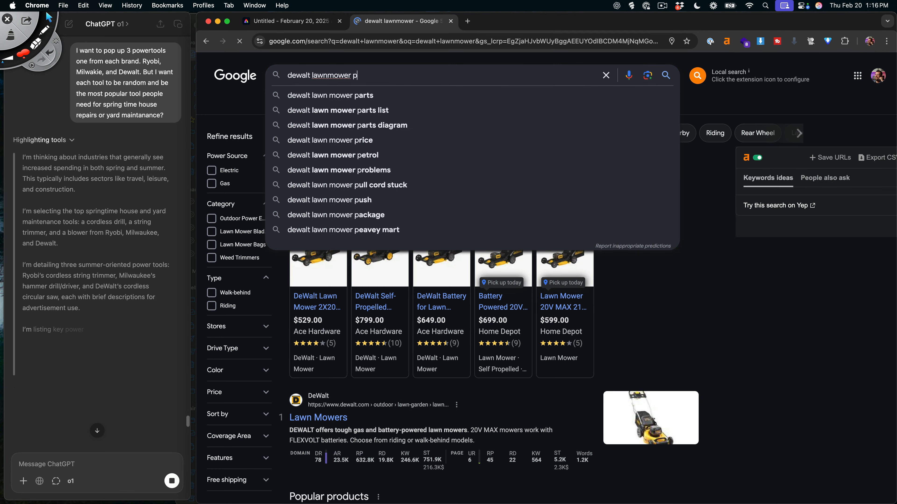
pyautogui.press('BackSpace')
pyautogui.press('BackSpace')
pyautogui.press('Return')
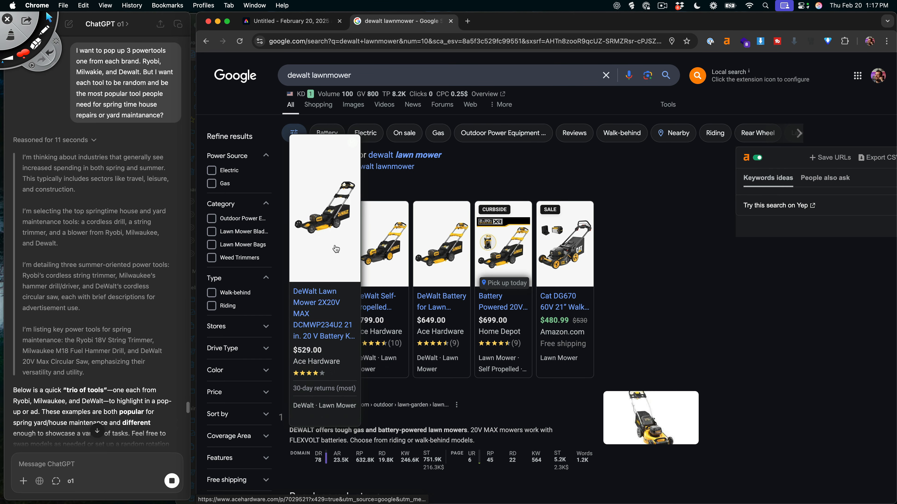
pyautogui.click(447, 249)
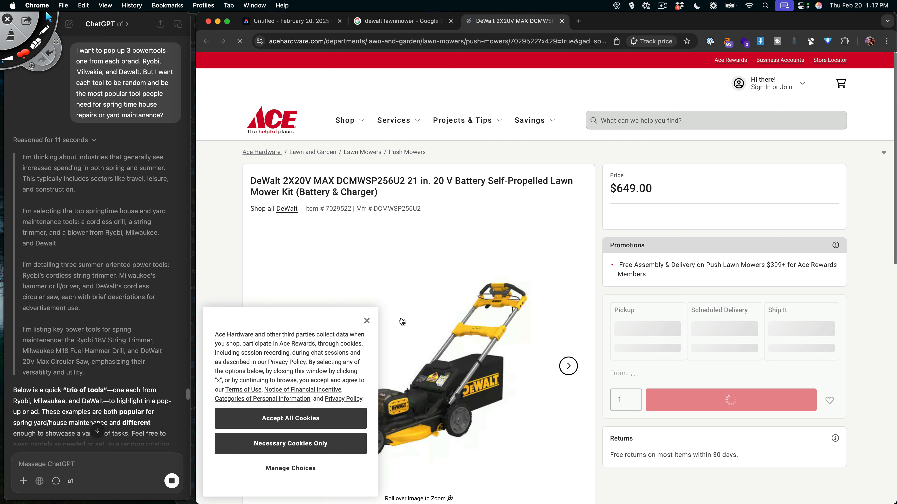
# - Copy the DeWalt mower image from the product page and paste it into the ad's second scene, deleting the leftmost black circle
pyautogui.click(367, 321)
pyautogui.rightClick(477, 353)
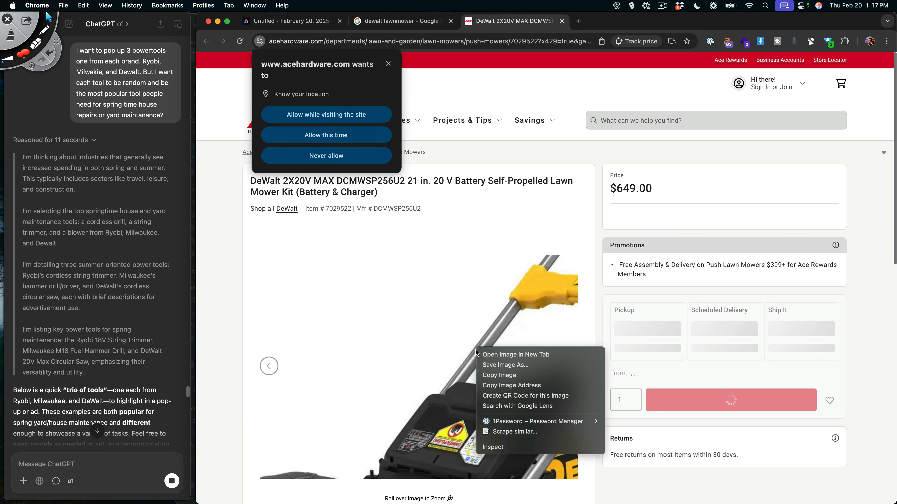
pyautogui.click(498, 375)
pyautogui.click(266, 21)
pyautogui.click(472, 258)
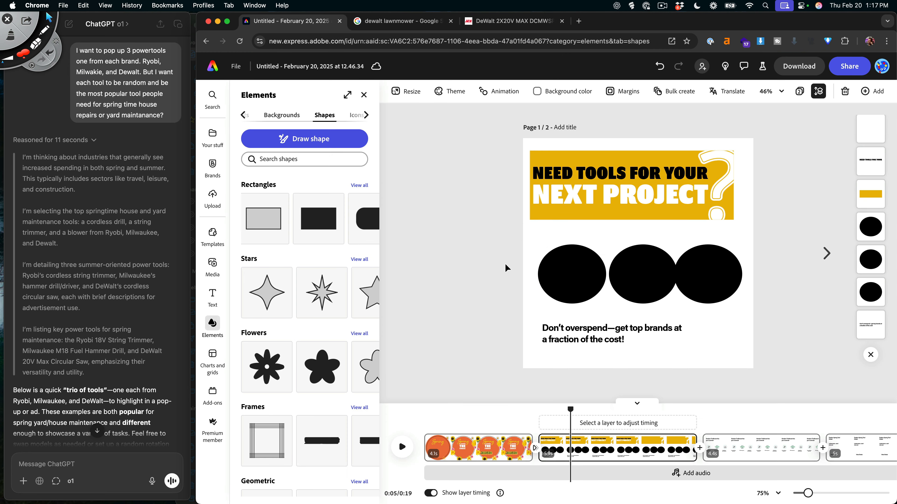
pyautogui.press('super+v')
pyautogui.click(557, 273)
pyautogui.press('Delete')
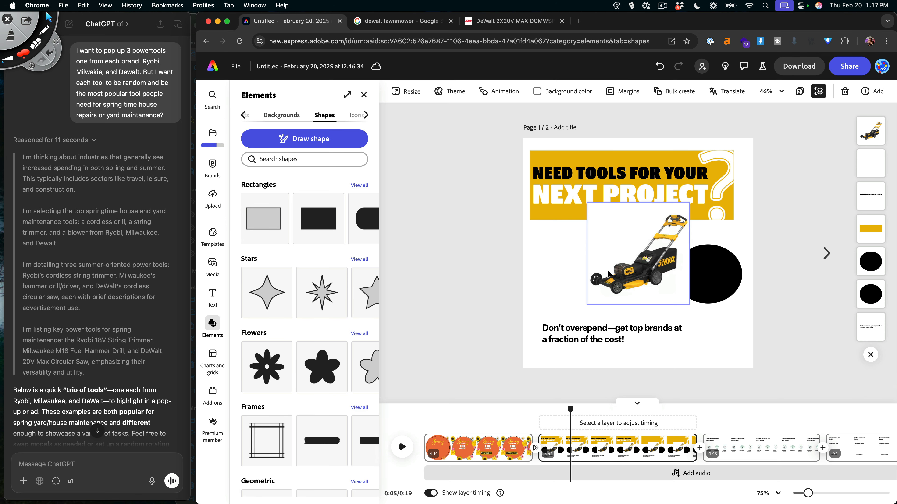
# - Remove the mower image's background, shrink it slightly and place it at the row's left end beside the two black circles
pyautogui.moveTo(633, 274); pyautogui.dragTo(621, 243)
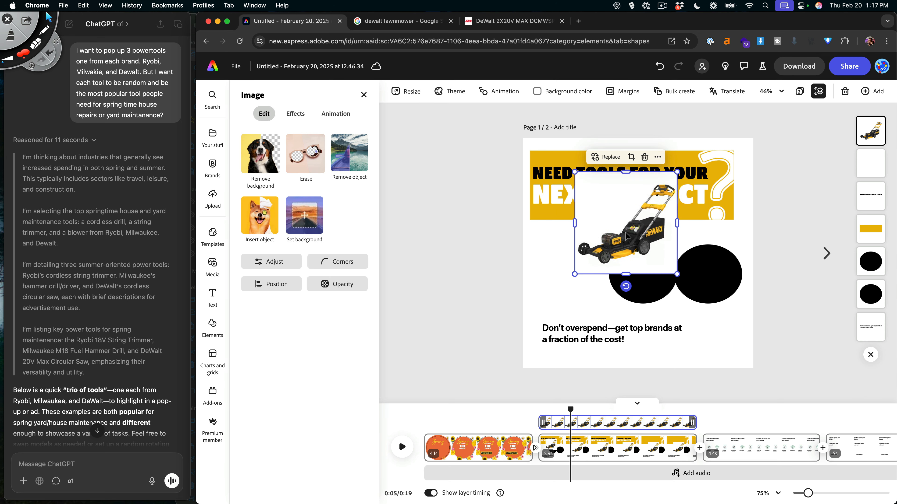
pyautogui.click(270, 163)
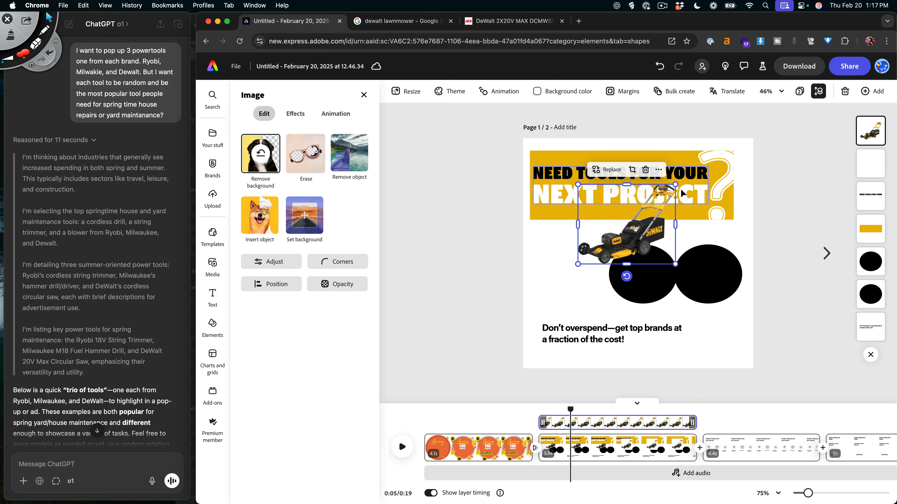
pyautogui.moveTo(676, 183)
pyautogui.mouseDown()
pyautogui.moveTo(657, 204)
pyautogui.moveTo(669, 195)
pyautogui.mouseUp()
pyautogui.moveTo(636, 238); pyautogui.dragTo(588, 271)
# - Read through ChatGPT's suggested Ryobi, Milwaukee and DeWalt tools to choose products for the remaining circles
pyautogui.click(635, 272)
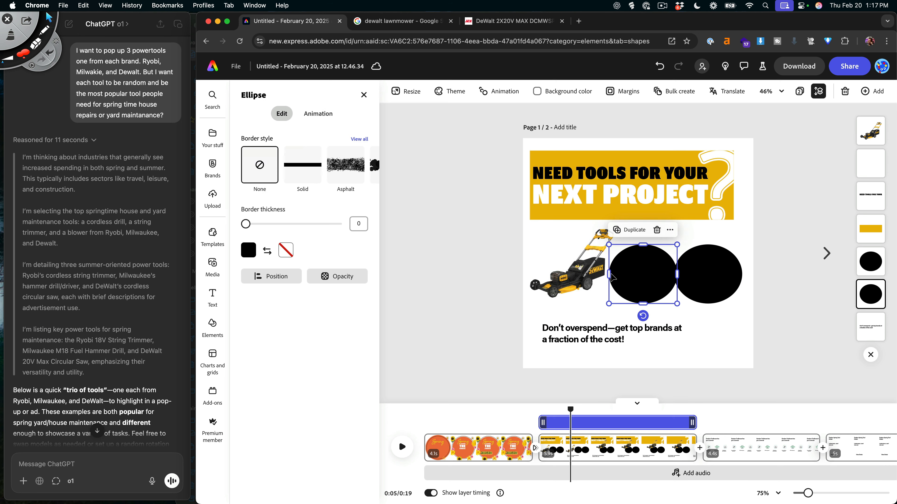
pyautogui.click(100, 351)
pyautogui.scroll(-3, 100, 351)
pyautogui.scroll(-7, 100, 351)
pyautogui.scroll(5, 100, 350)
pyautogui.scroll(-5, 99, 350)
pyautogui.scroll(-4, 99, 349)
pyautogui.scroll(4, 98, 318)
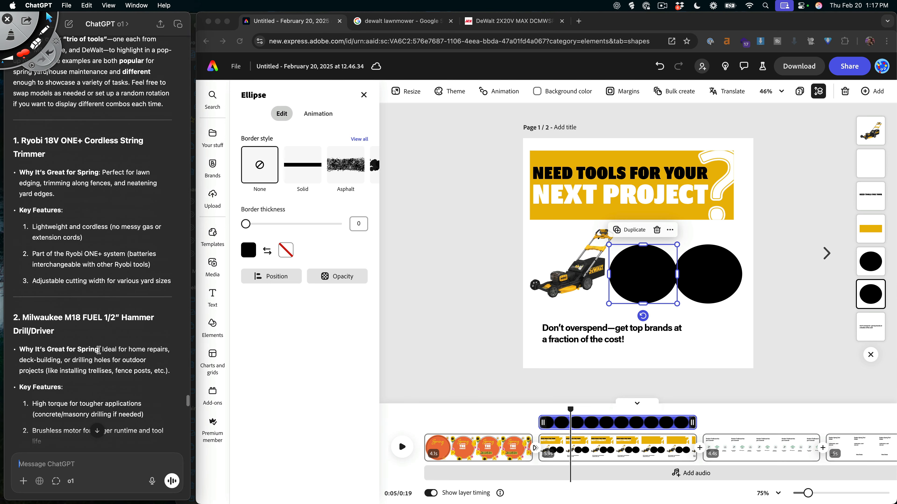
pyautogui.scroll(-3, 73, 162)
pyautogui.scroll(3, 73, 162)
pyautogui.scroll(-3, 73, 162)
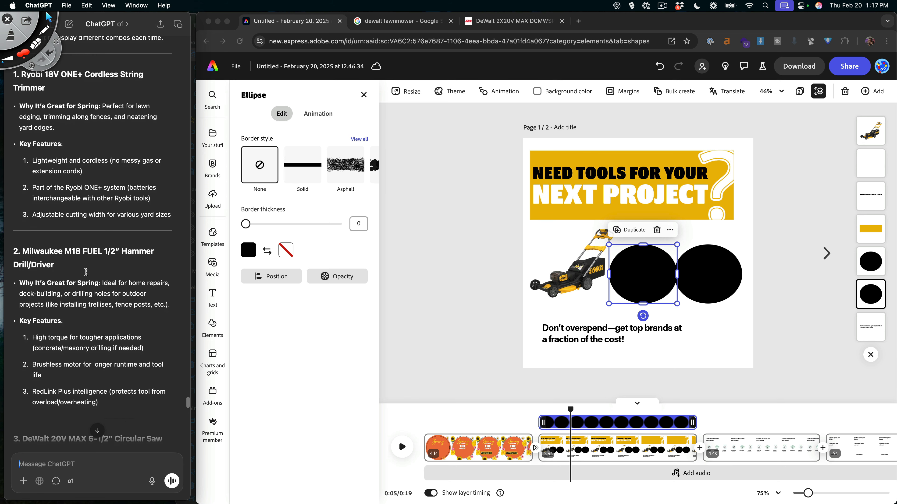
pyautogui.scroll(-3, 86, 271)
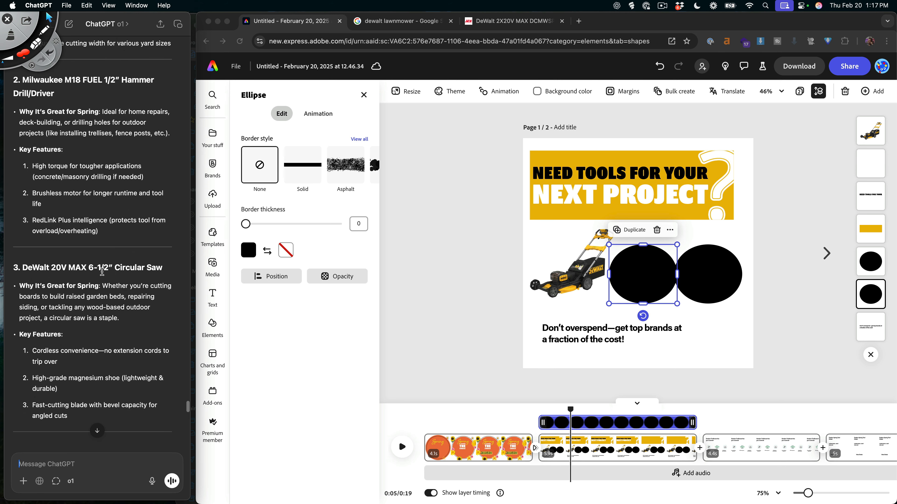
pyautogui.scroll(-3, 117, 272)
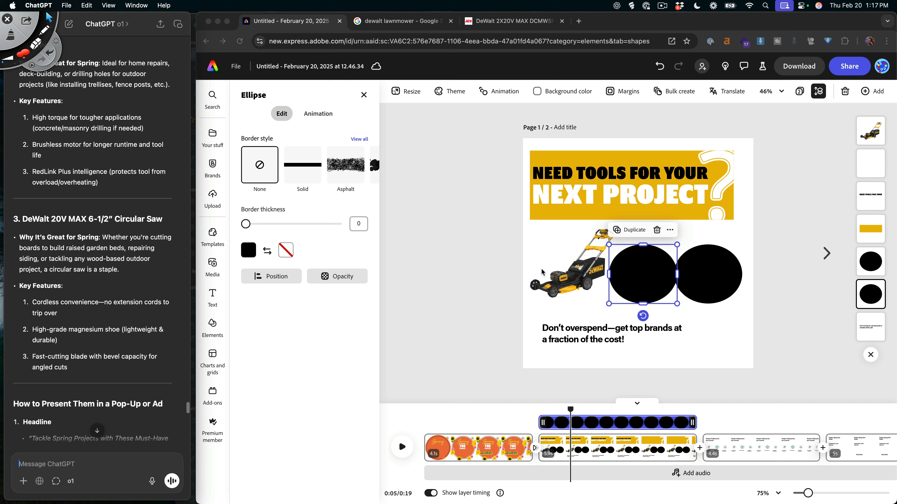
pyautogui.click(473, 272)
pyautogui.click(705, 282)
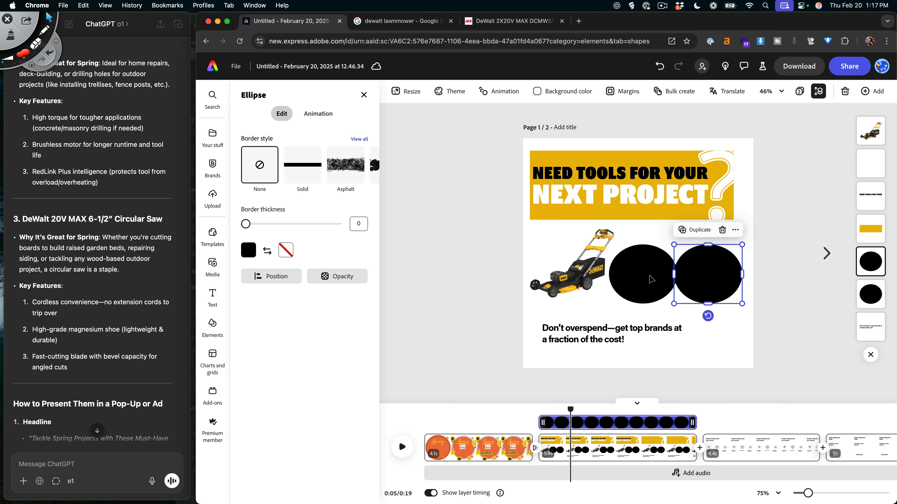
pyautogui.click(476, 230)
# - Search the web for "milwakie circular saw" from the mower listing's tab and open Amazon's $200.20 Milwaukee circular saw listing
pyautogui.click(512, 21)
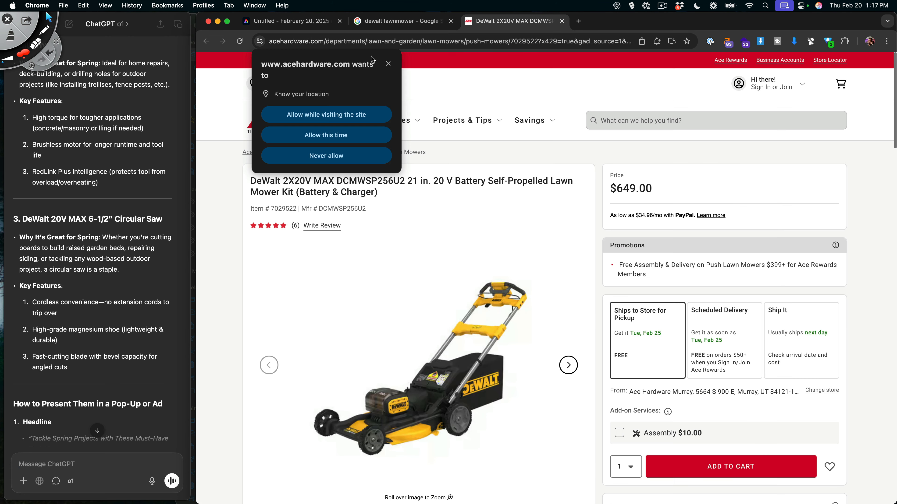
pyautogui.click(389, 64)
pyautogui.click(410, 41)
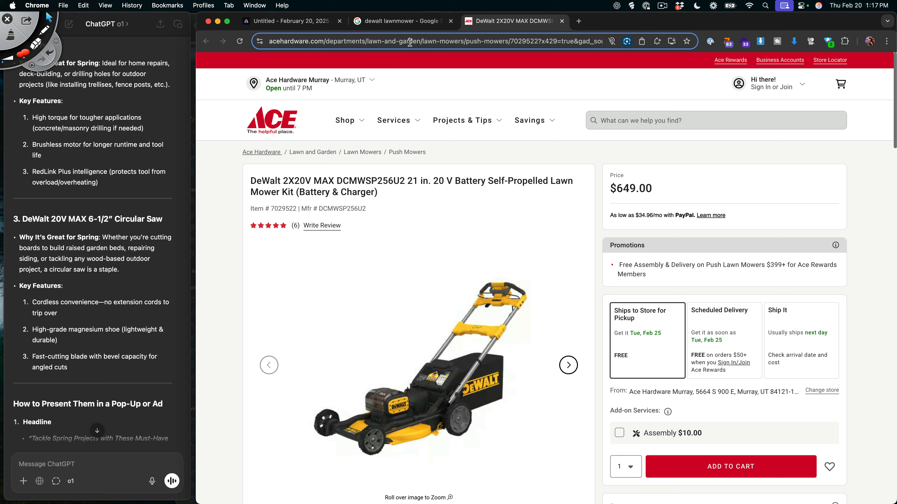
pyautogui.write('milwakie circular')
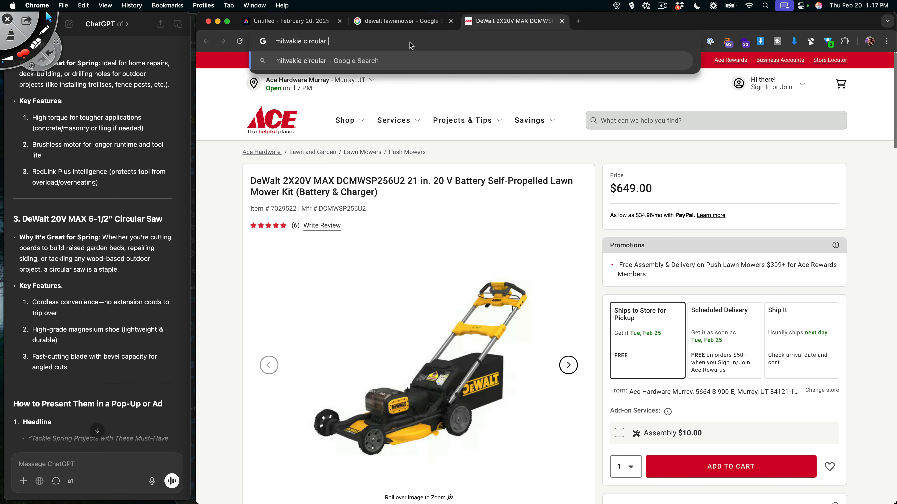
pyautogui.write(' saw')
pyautogui.press('Return')
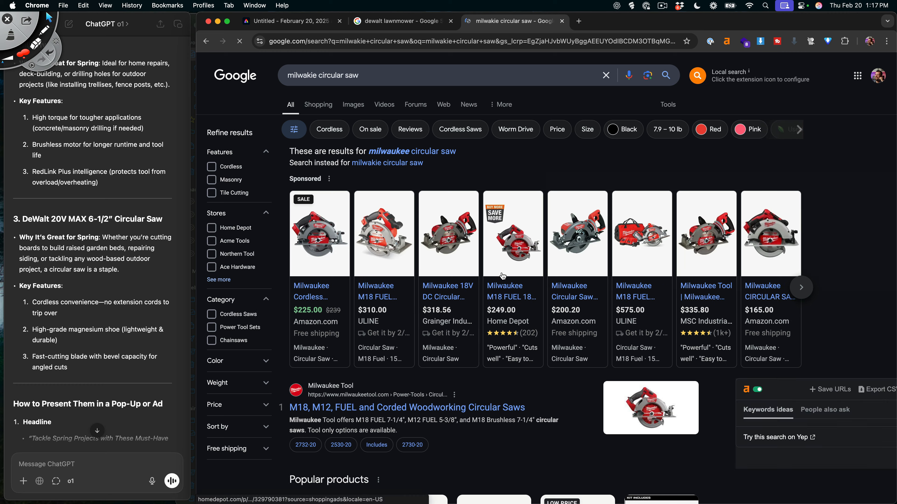
pyautogui.click(571, 241)
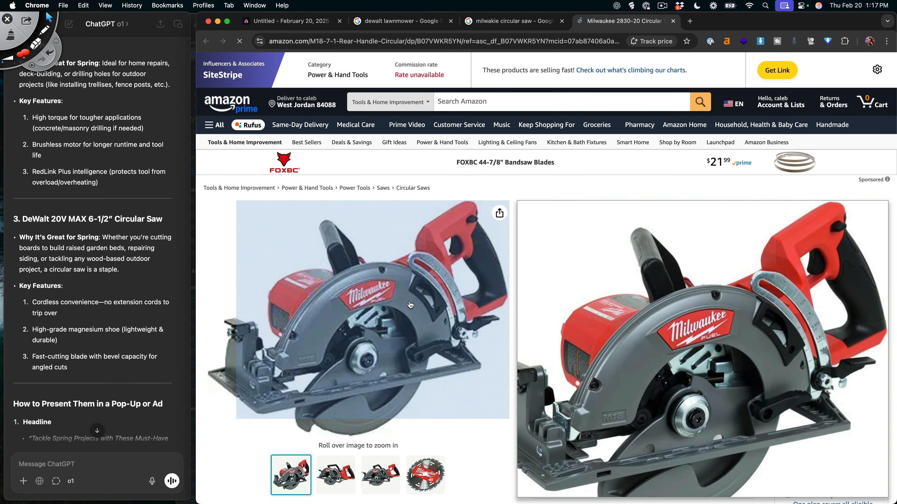
# - Copy the Milwaukee circular saw image from the Amazon listing, paste it into the ad's second scene and remove its background
pyautogui.rightClick(412, 300)
pyautogui.click(456, 327)
pyautogui.click(300, 21)
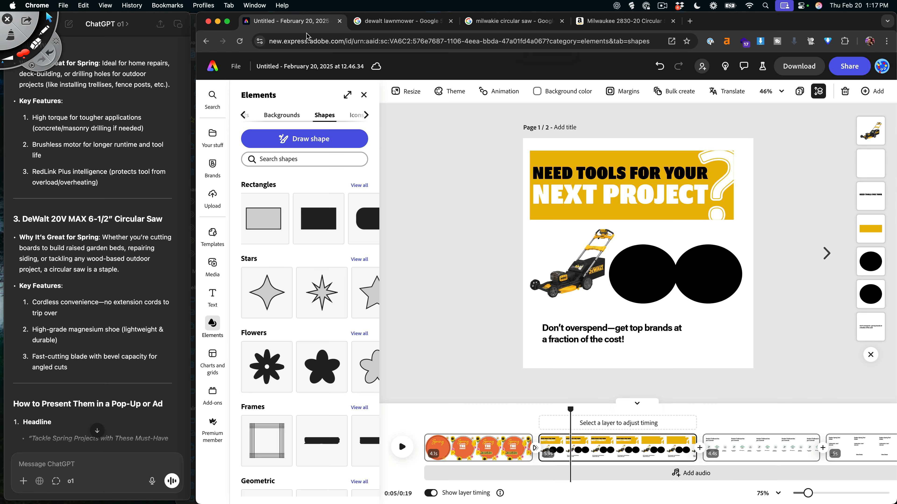
pyautogui.press('super+v')
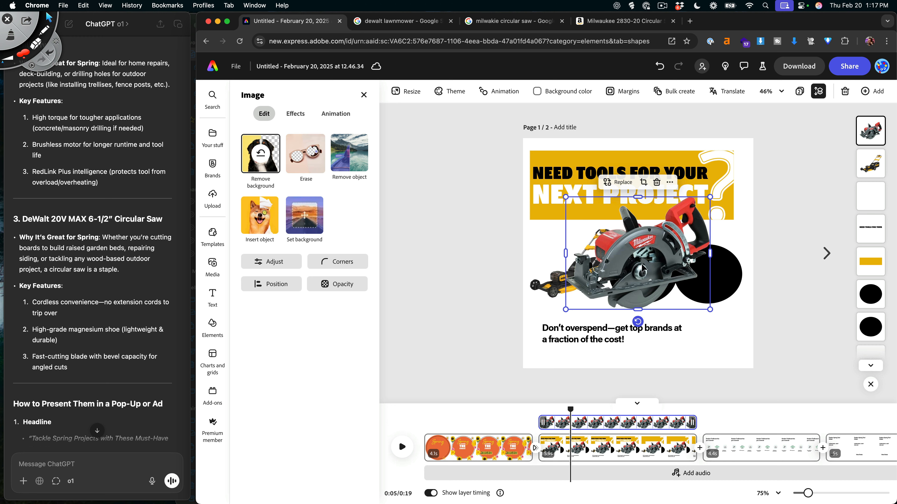
# - Delete the middle black circle, shrink the Milwaukee saw and place it between the mower and the remaining circle
pyautogui.moveTo(595, 264)
pyautogui.mouseDown()
pyautogui.moveTo(652, 290)
pyautogui.moveTo(610, 273)
pyautogui.mouseUp()
pyautogui.click(615, 284)
pyautogui.press('Delete')
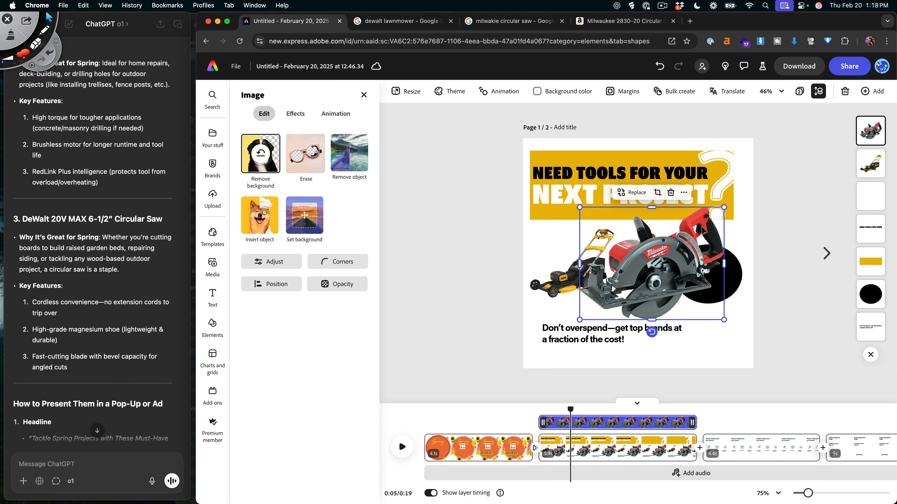
pyautogui.moveTo(723, 208); pyautogui.dragTo(646, 268)
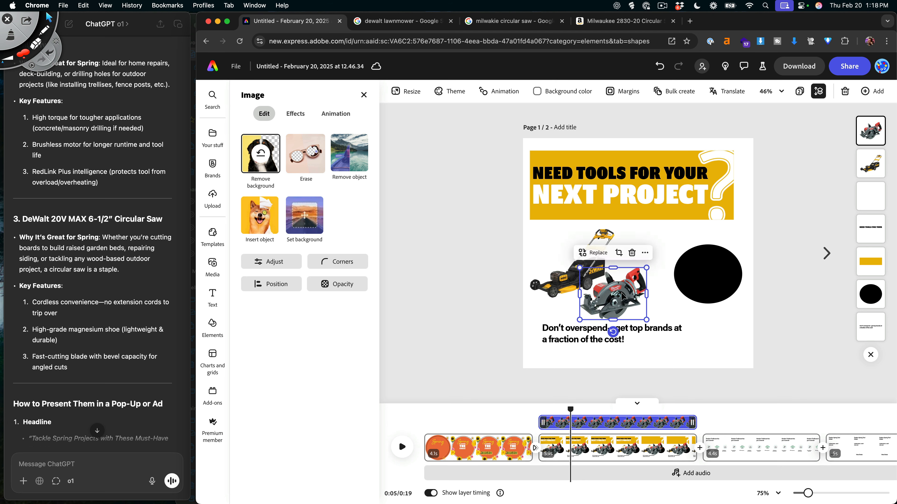
pyautogui.moveTo(613, 301); pyautogui.dragTo(632, 291)
pyautogui.click(694, 283)
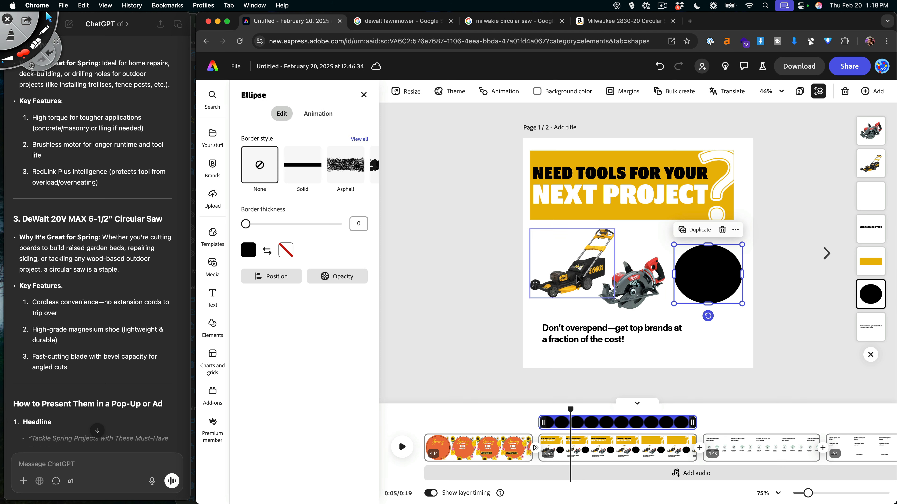
pyautogui.click(584, 279)
pyautogui.click(638, 291)
pyautogui.click(701, 286)
pyautogui.click(712, 348)
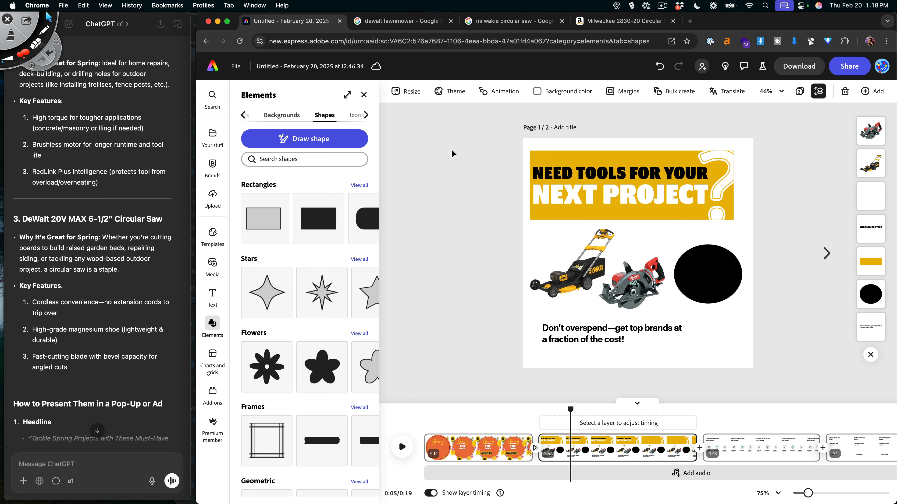
# - Search Google for "ryobi drill" in the tab with the DeWalt lawnmower results
pyautogui.click(399, 21)
pyautogui.tripleClick(362, 78)
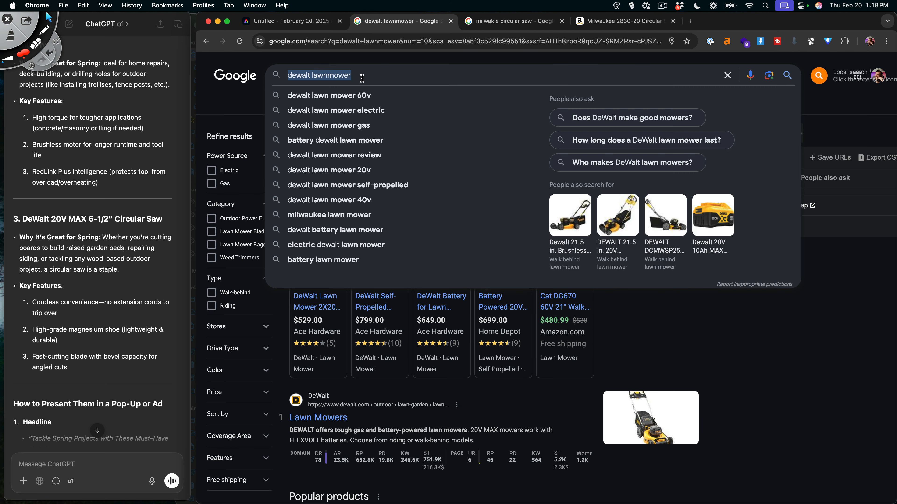
pyautogui.write('ryobi')
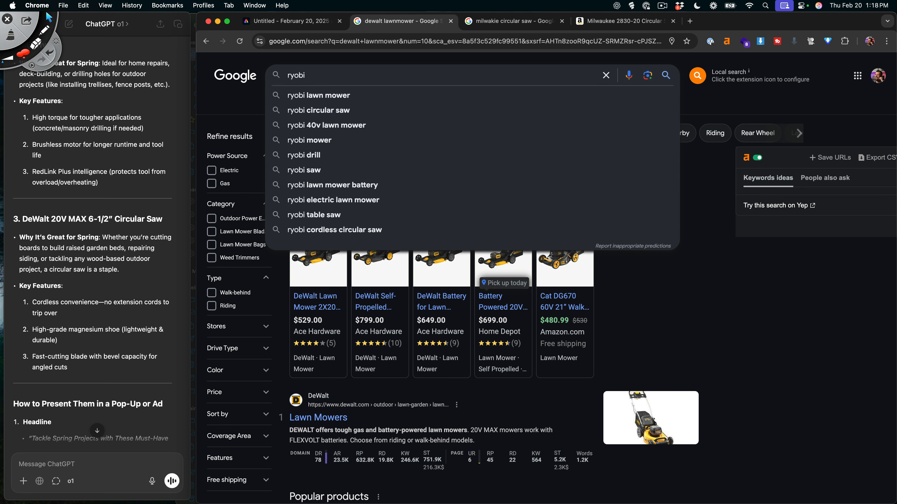
pyautogui.write(' drill')
pyautogui.press('Return')
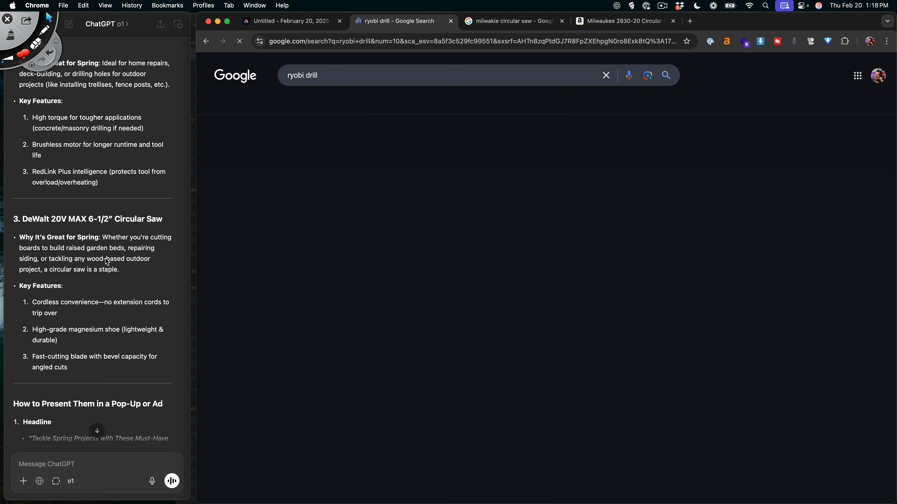
# - Browse the drill results and open the RYOBI 18V ONE+ Cordless 3/8 in. Drill/Driver Kit under the popular products
pyautogui.scroll(-3, 71, 289)
pyautogui.scroll(-1, 89, 285)
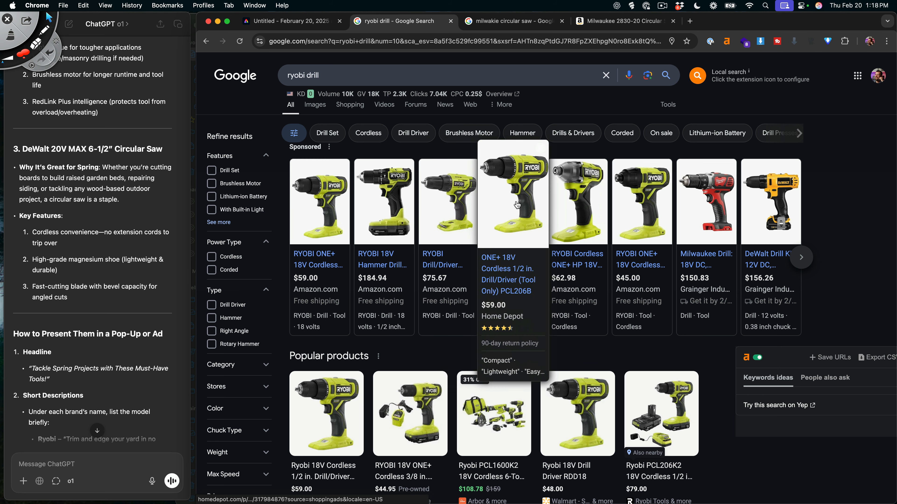
pyautogui.scroll(-4, 516, 204)
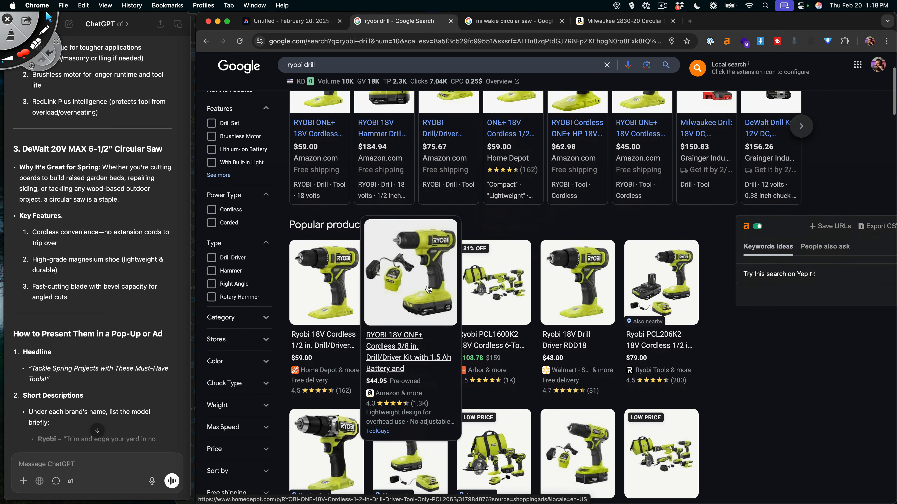
pyautogui.moveTo(428, 272); pyautogui.dragTo(445, 198)
pyautogui.click(427, 277)
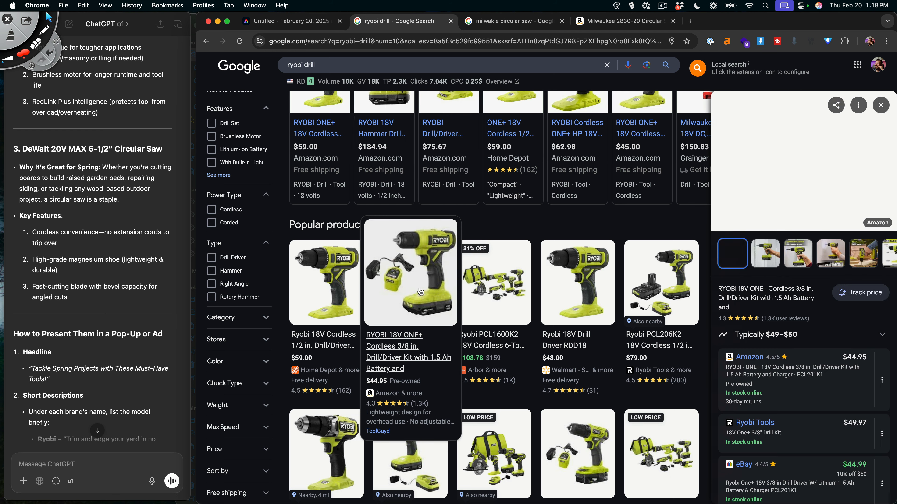
# - Copy the Ryobi drill kit image, paste it into the ad's second scene and remove its background
pyautogui.rightClick(826, 147)
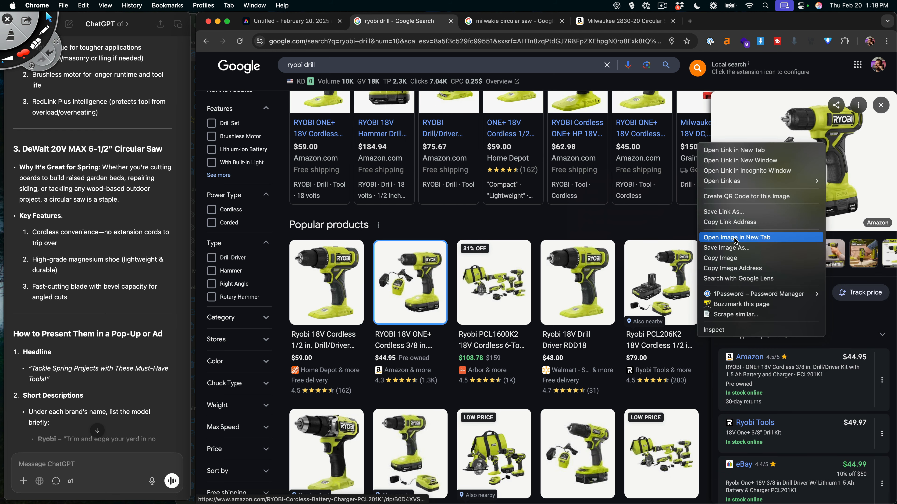
pyautogui.click(777, 257)
pyautogui.click(290, 21)
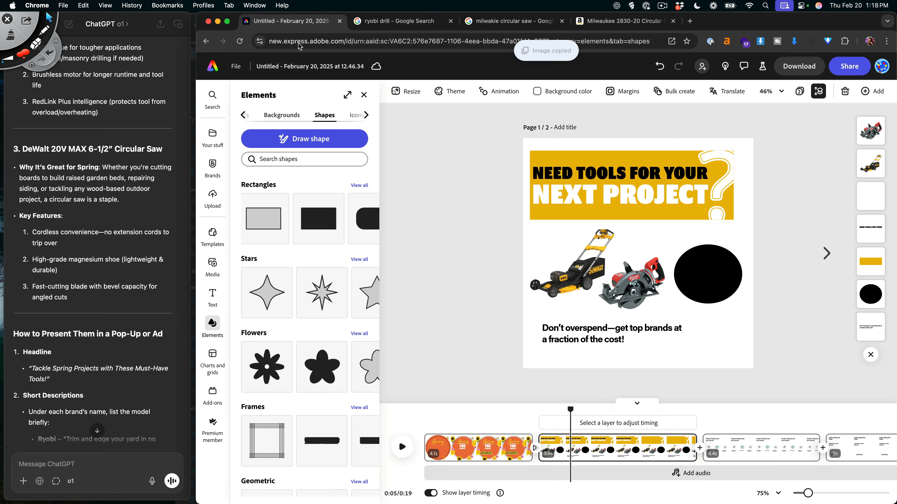
pyautogui.press('super+v')
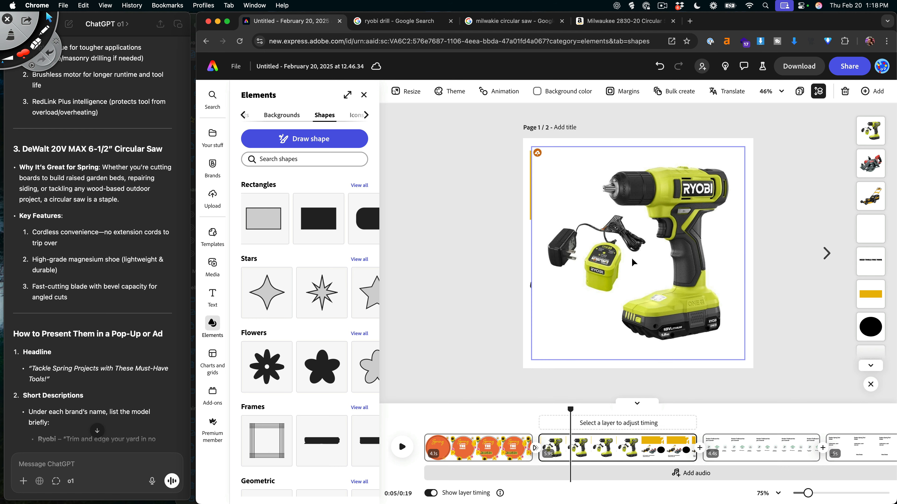
pyautogui.click(271, 168)
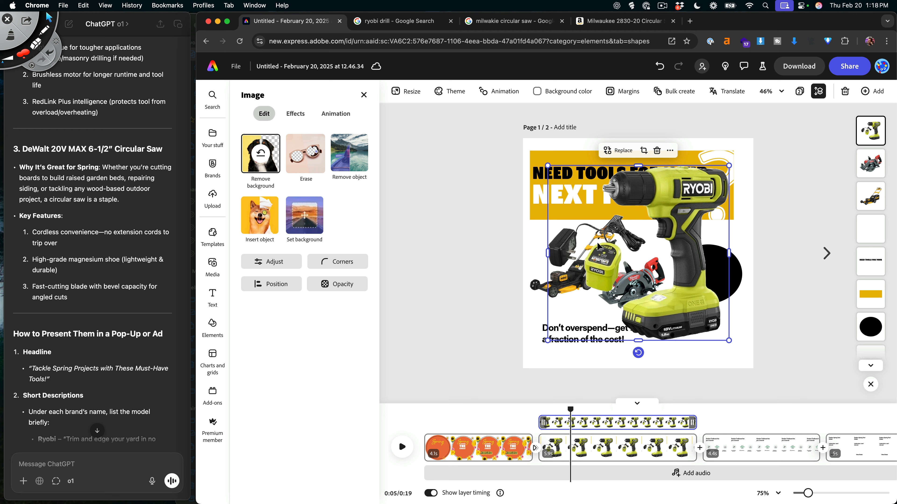
# - Erase the charger from the Ryobi image with the quick selection brush at size 40
pyautogui.click(305, 159)
pyautogui.click(593, 308)
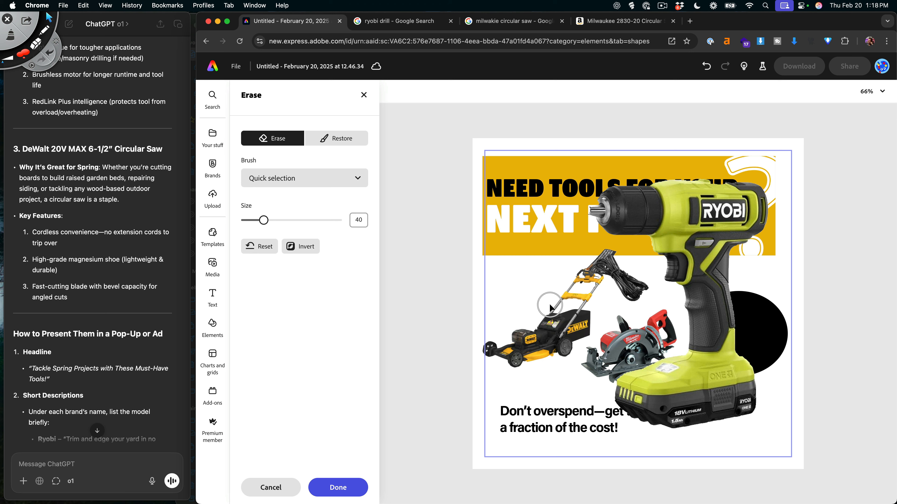
pyautogui.click(338, 488)
# - Shrink the Ryobi drill, delete the last black circle and move the drill into its place beside the saw
pyautogui.moveTo(599, 167); pyautogui.dragTo(677, 271)
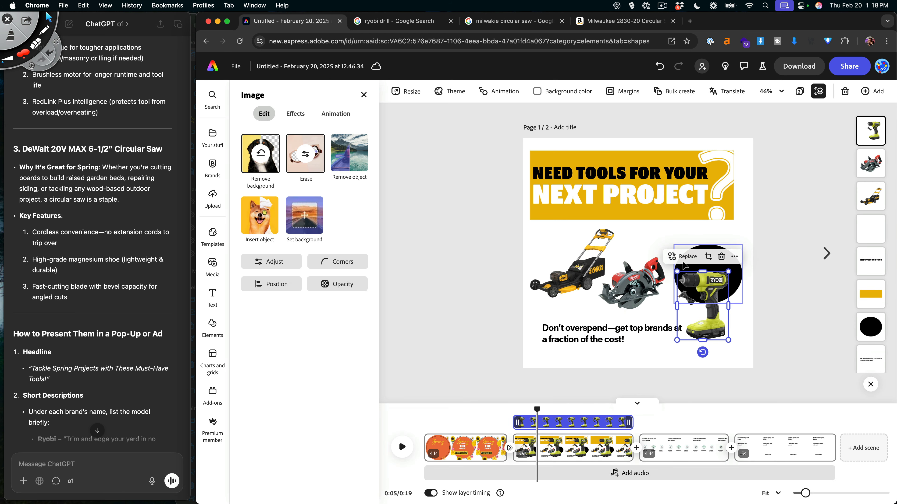
pyautogui.click(700, 246)
pyautogui.press('Delete')
pyautogui.moveTo(710, 295); pyautogui.dragTo(711, 255)
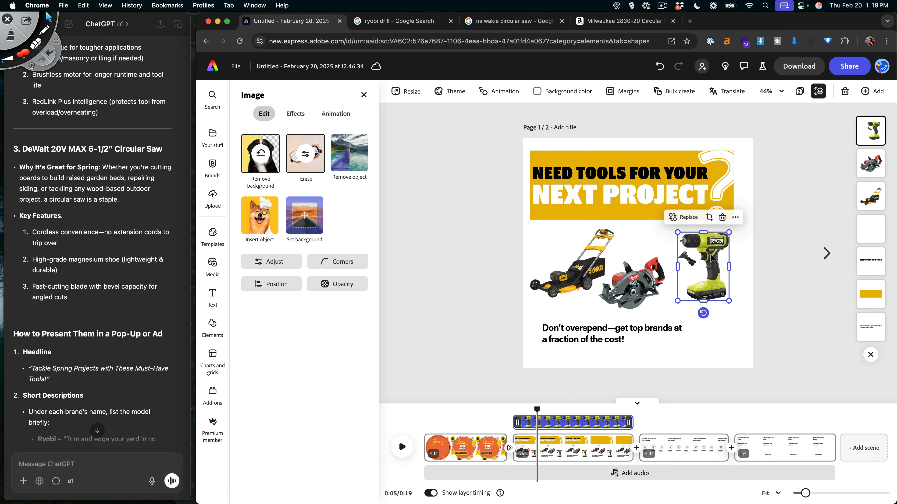
# - Erase the leftover charger cable beside the Ryobi drill with the quick selection brush
pyautogui.click(304, 160)
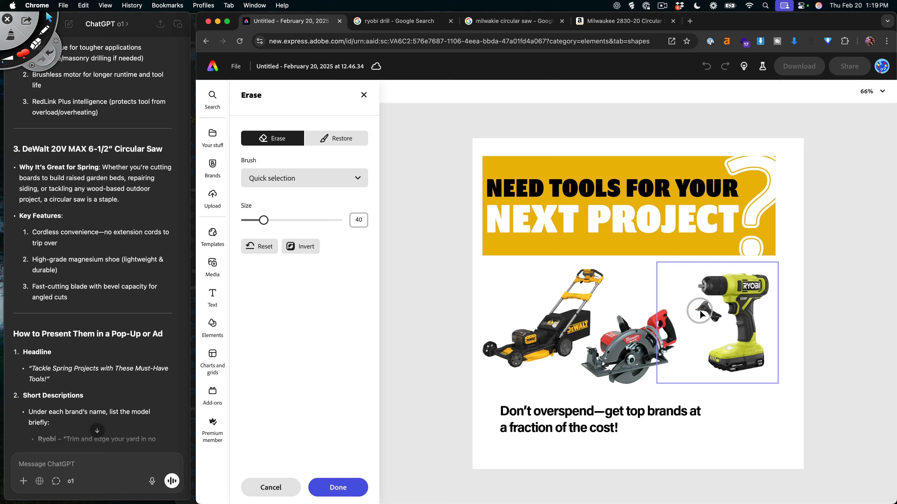
pyautogui.click(338, 487)
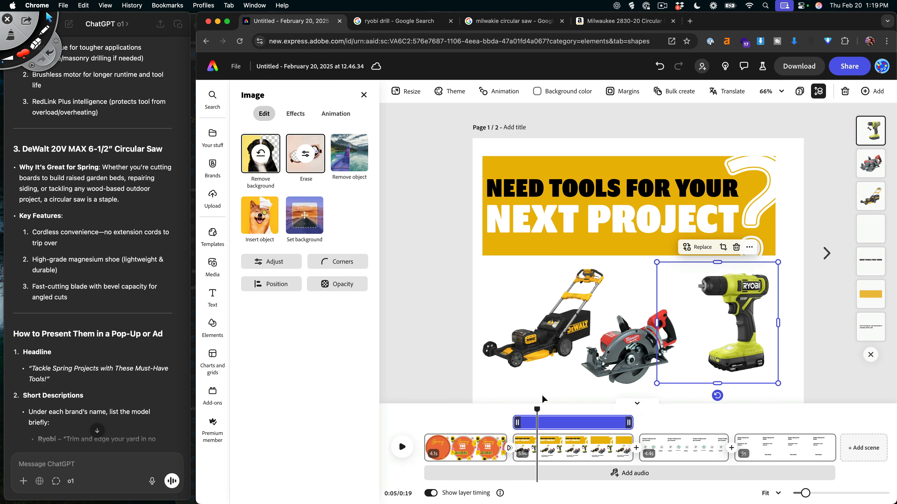
pyautogui.click(758, 268)
# - Shrink the Ryobi drill slightly and move the saw and drill closer together so the three tools overlap in a cluster
pyautogui.click(703, 249)
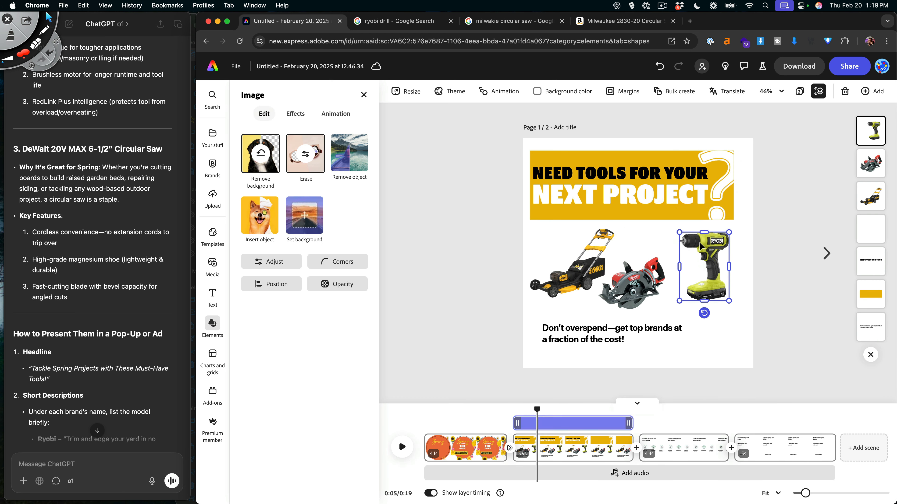
pyautogui.moveTo(679, 233); pyautogui.dragTo(689, 252)
pyautogui.moveTo(638, 281); pyautogui.dragTo(629, 281)
pyautogui.moveTo(694, 268); pyautogui.dragTo(664, 303)
# - Select the mower, saw and drill together, enlarge them and shift the cluster toward the page's centre
pyautogui.moveTo(720, 308); pyautogui.dragTo(560, 259)
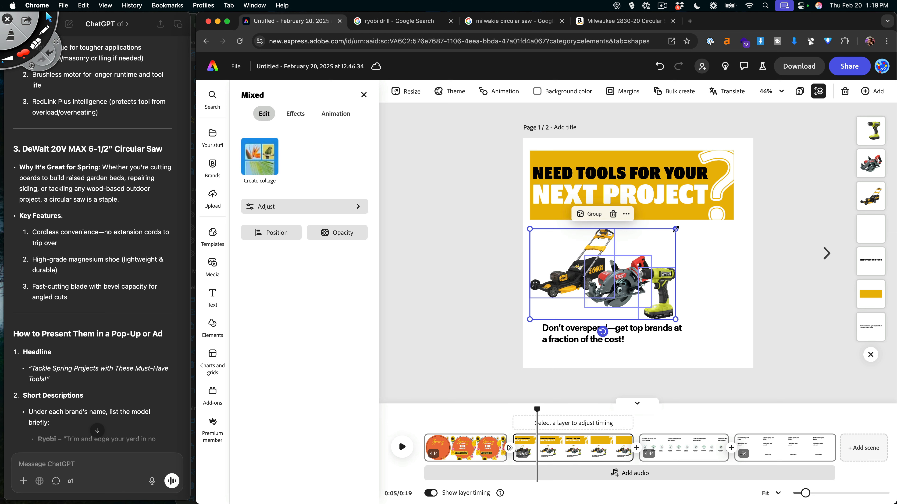
pyautogui.moveTo(675, 229); pyautogui.dragTo(712, 207)
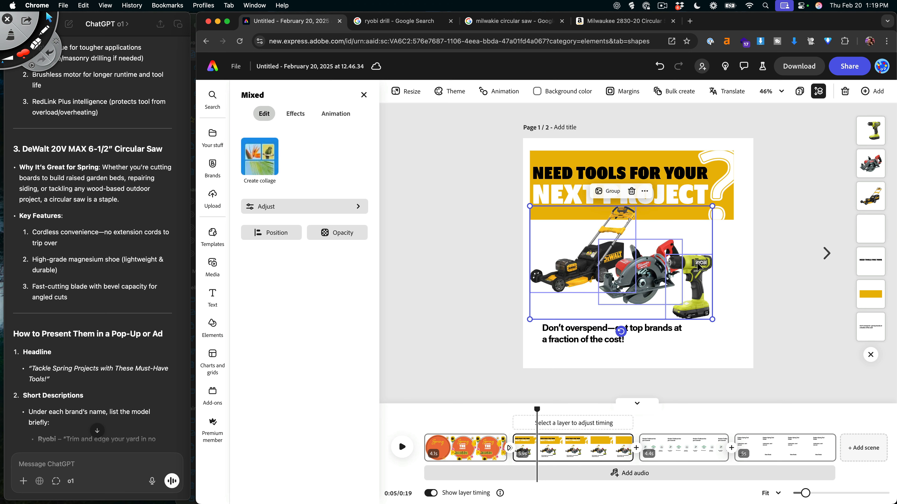
pyautogui.moveTo(699, 266); pyautogui.dragTo(706, 266)
pyautogui.click(744, 231)
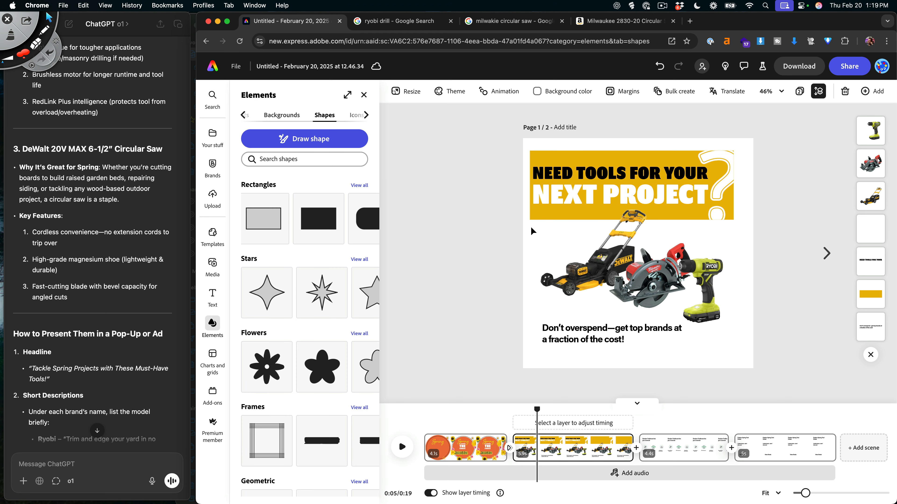
# - Enlarge the yellow banner with its headline and question mark to span nearly the full page width
pyautogui.moveTo(533, 230); pyautogui.dragTo(740, 164)
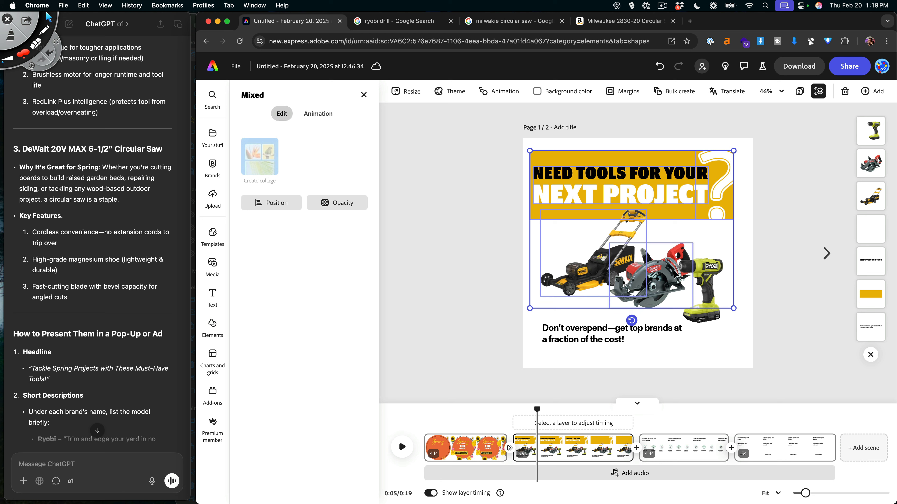
pyautogui.moveTo(730, 293); pyautogui.dragTo(742, 311)
pyautogui.moveTo(670, 208)
pyautogui.mouseDown()
pyautogui.moveTo(665, 186)
pyautogui.moveTo(665, 193)
pyautogui.mouseUp()
pyautogui.click(764, 244)
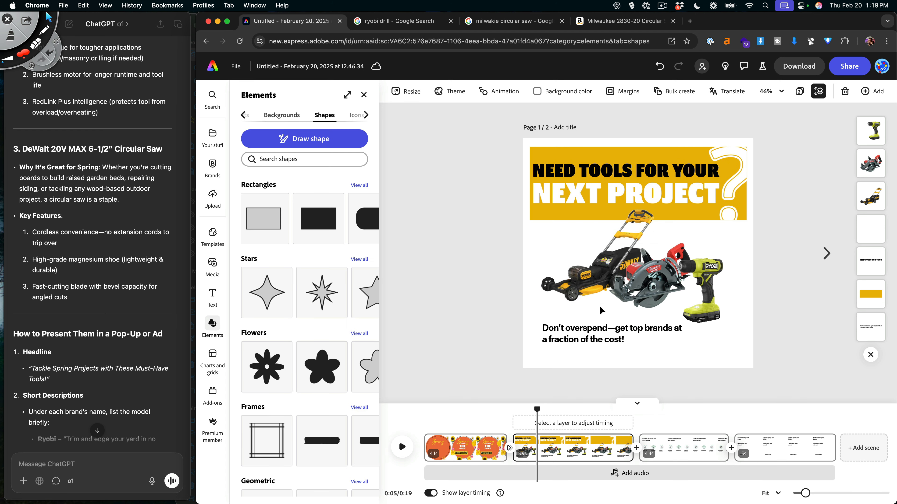
# - Nudge the mower up and left, and raise the saw and drill to leave space above the tagline
pyautogui.moveTo(588, 279); pyautogui.dragTo(582, 276)
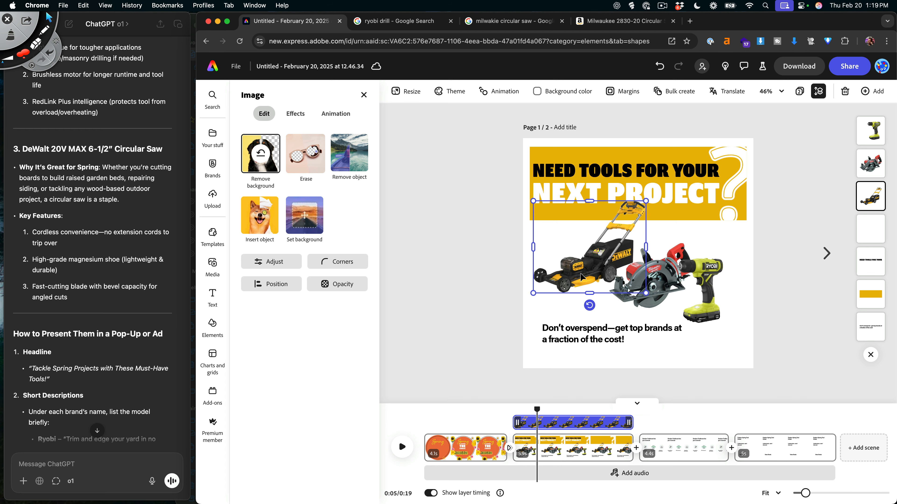
pyautogui.click(773, 305)
pyautogui.moveTo(658, 284); pyautogui.dragTo(660, 271)
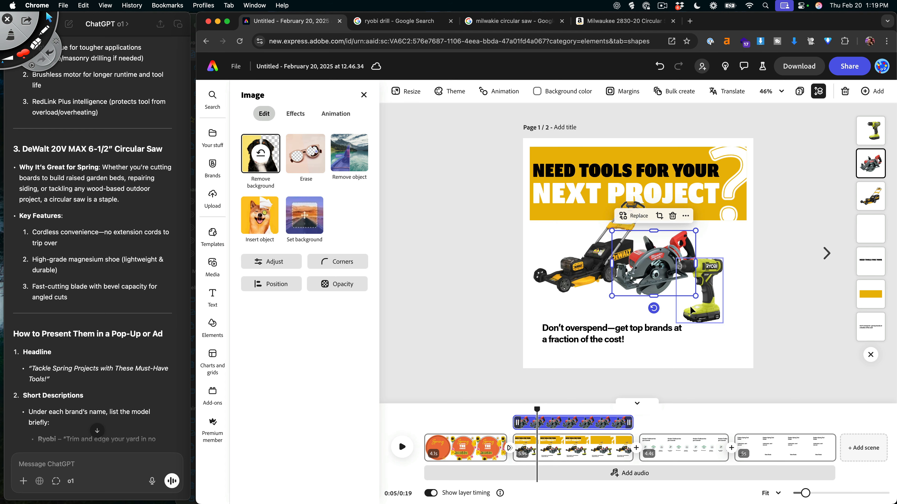
pyautogui.moveTo(706, 312); pyautogui.dragTo(708, 295)
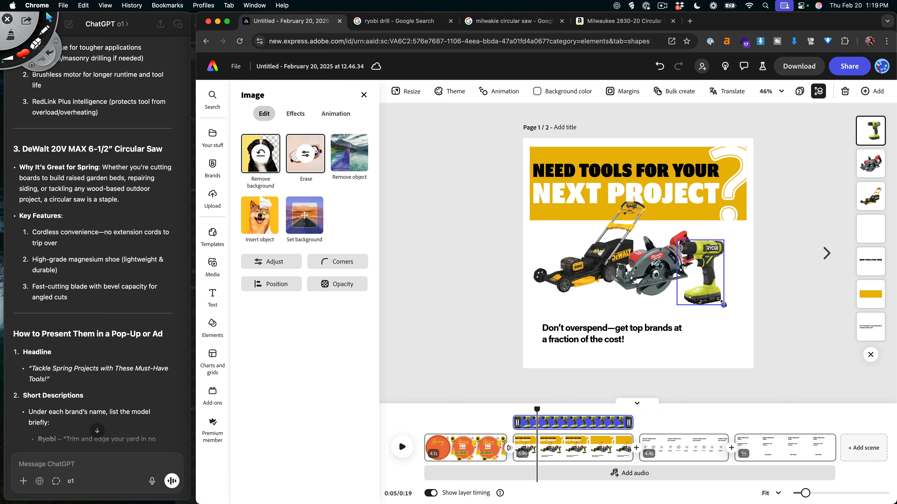
pyautogui.click(771, 330)
# - Change the "Don't overspend" tagline to the wide, heavy italic font from the recommended fonts
pyautogui.click(602, 337)
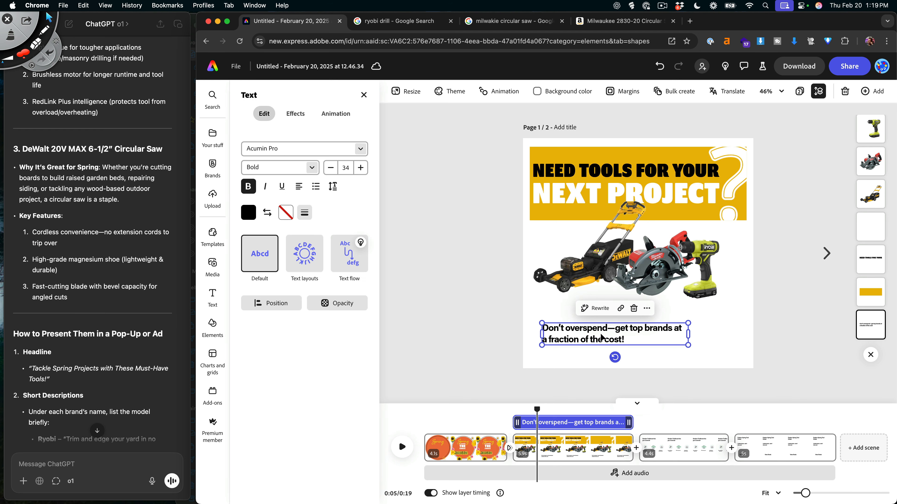
pyautogui.hscroll(10, 336, 193)
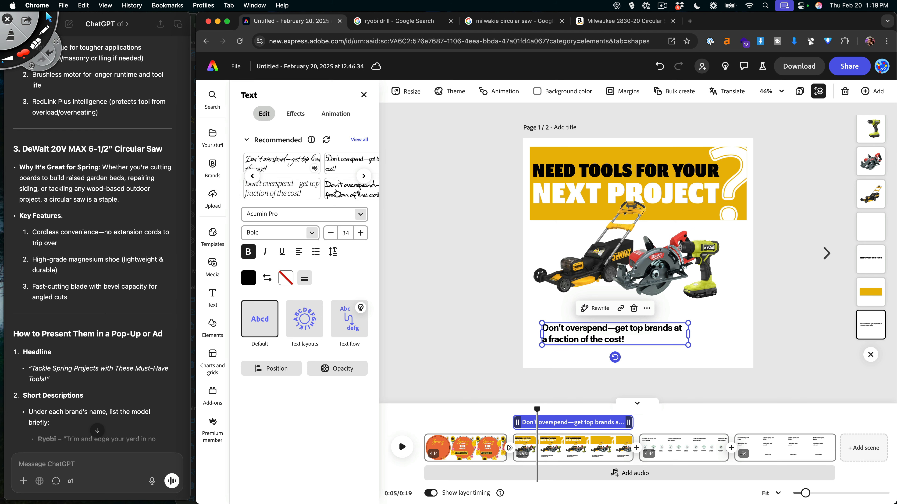
pyautogui.hscroll(5, 336, 193)
pyautogui.hscroll(-15, 337, 193)
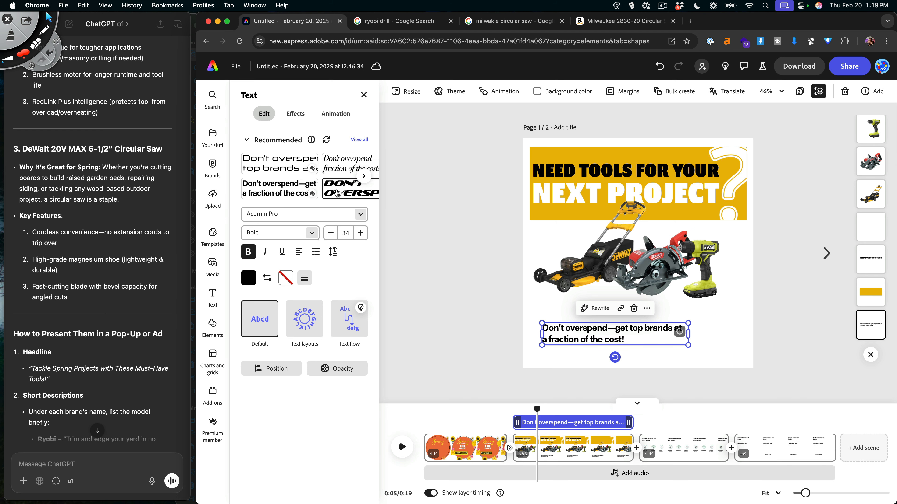
pyautogui.click(337, 193)
# - Duplicate the banner headline below the tools and replace its text with "don't overspend-get top brands at a fration of the cost"
pyautogui.click(568, 185)
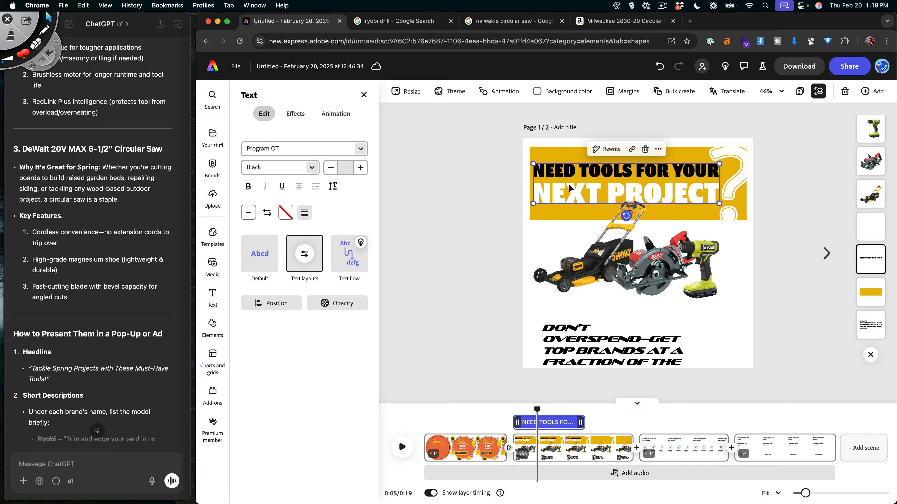
pyautogui.moveTo(567, 185); pyautogui.dragTo(626, 319)
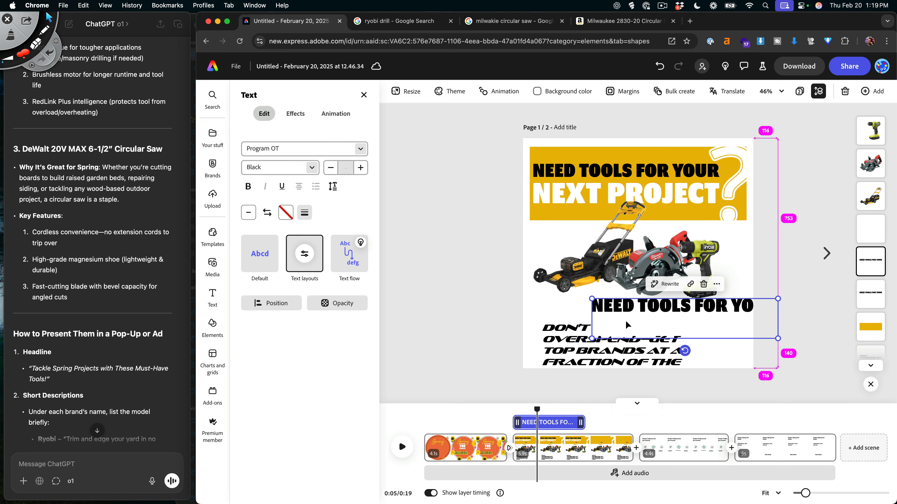
pyautogui.doubleClick(624, 309)
pyautogui.press('super+a')
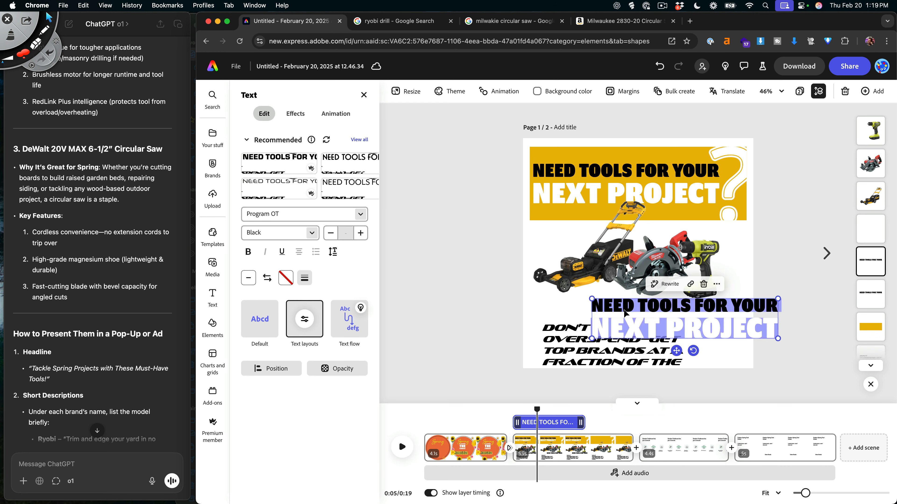
pyautogui.write("don't ov")
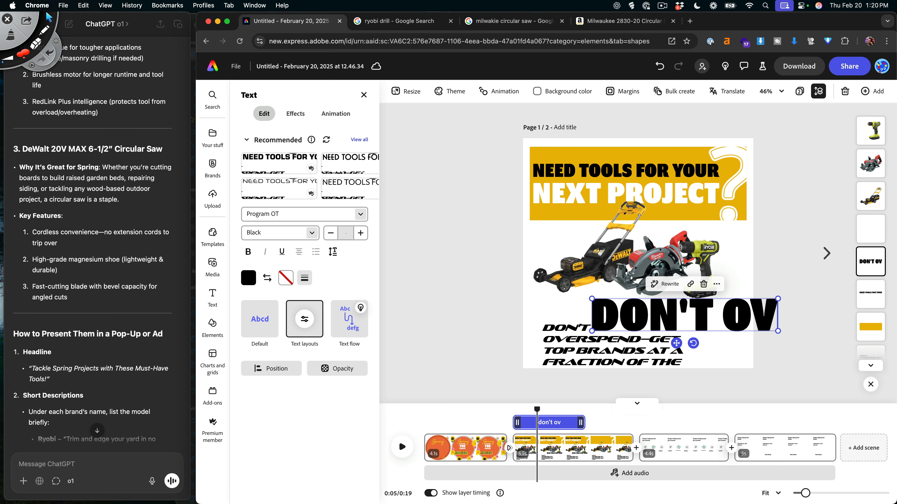
pyautogui.write('erspend-e')
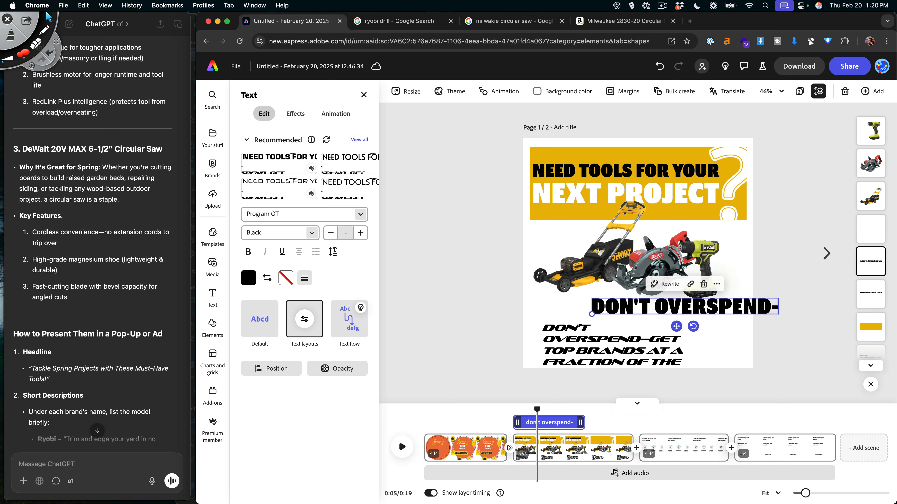
pyautogui.press('BackSpace')
pyautogui.press('BackSpace')
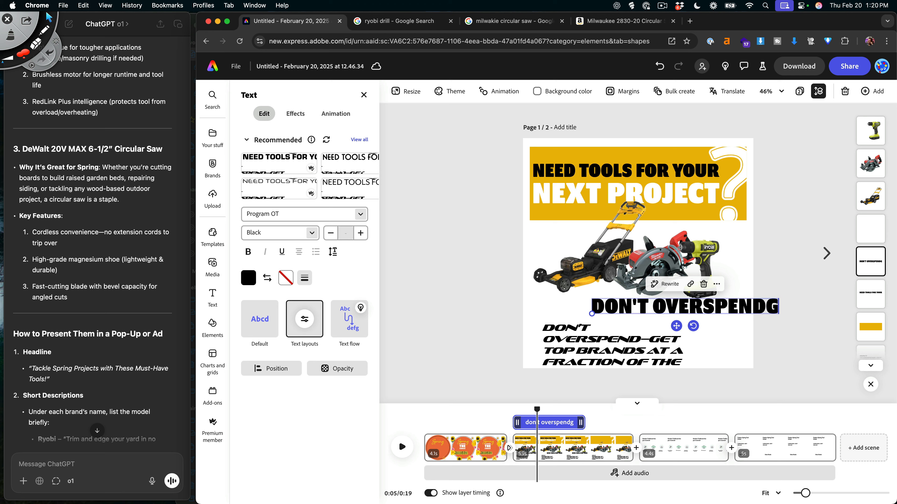
pyautogui.write('-get top')
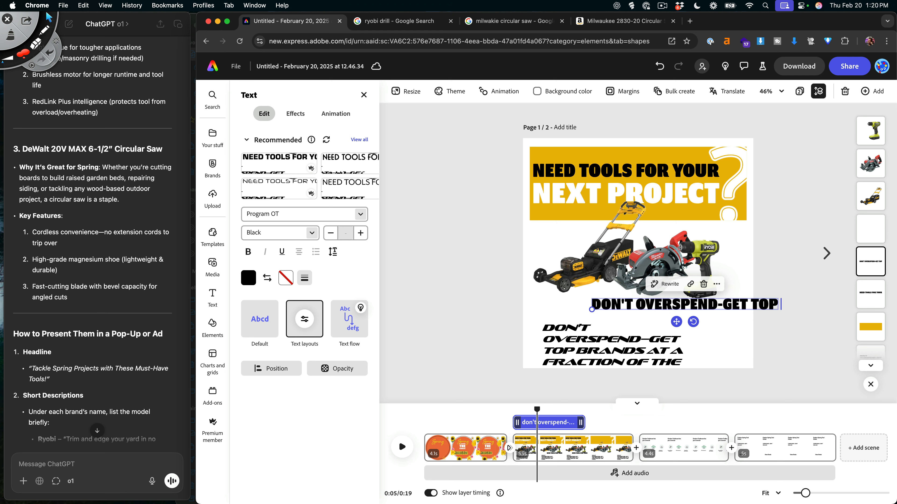
pyautogui.write(' brands at a')
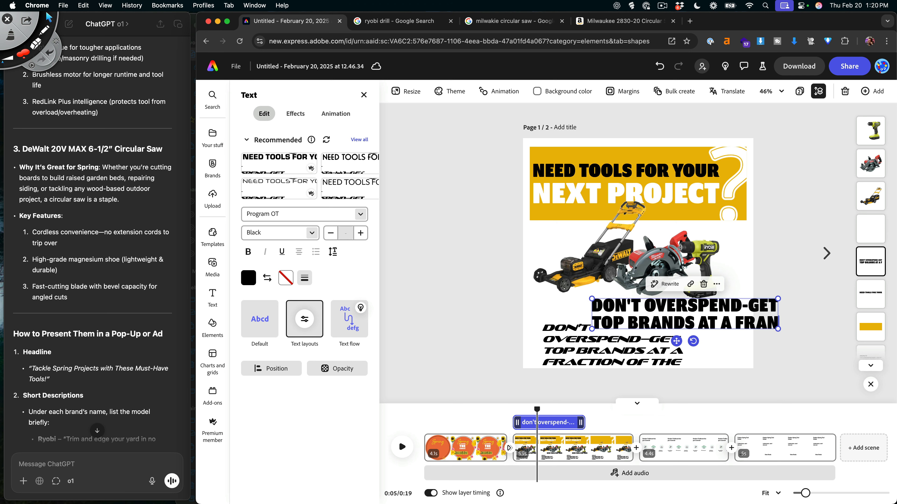
pyautogui.write(' fration of th')
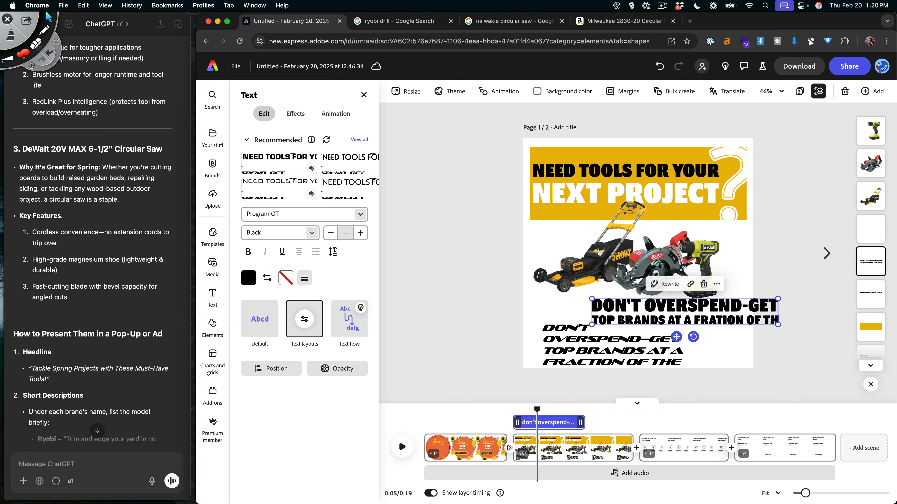
pyautogui.write('e cos')
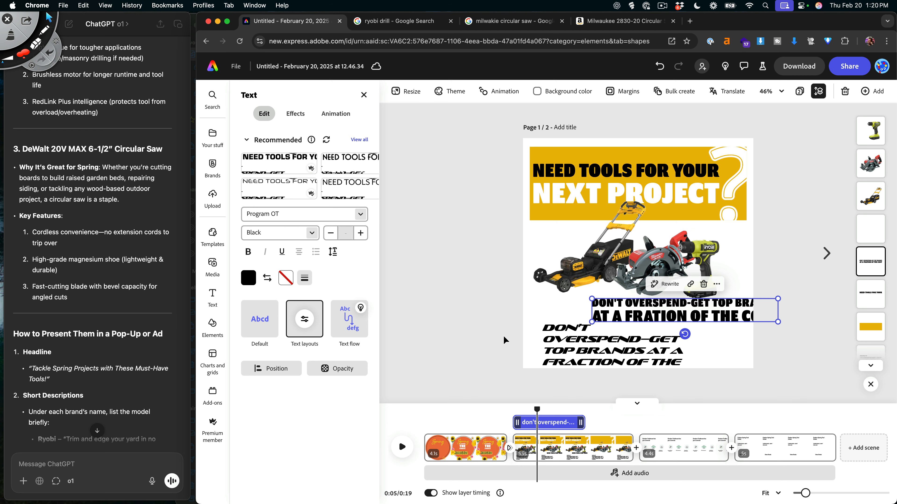
# - Delete the old wide italic tagline and move the new tagline into its place beneath the tools
pyautogui.click(506, 340)
pyautogui.click(574, 348)
pyautogui.press('Delete')
pyautogui.moveTo(637, 318); pyautogui.dragTo(589, 329)
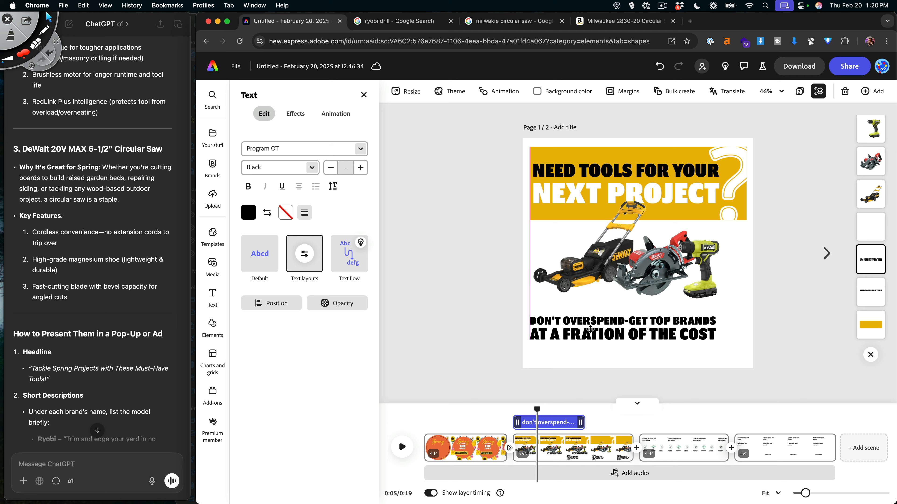
# - Reflow the new tagline into three stacked lines, then enlarge and centre it in the lower part of the page
pyautogui.moveTo(729, 353); pyautogui.dragTo(664, 359)
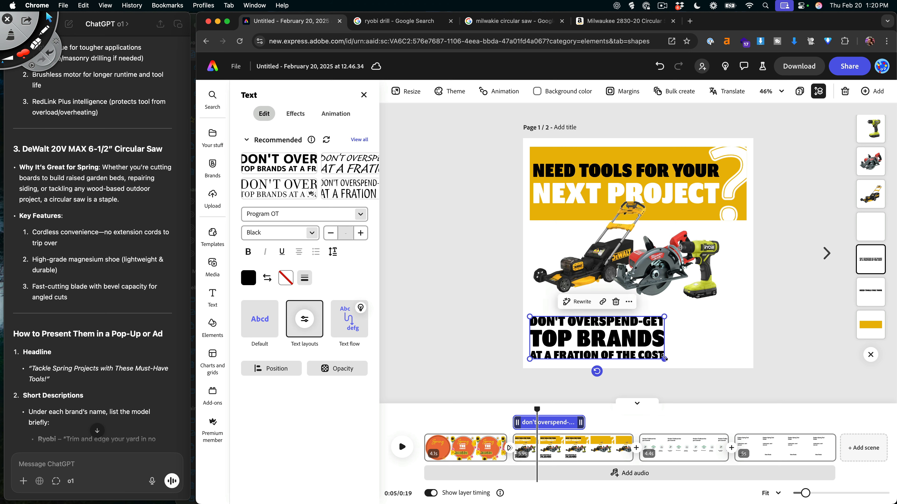
pyautogui.moveTo(665, 317)
pyautogui.mouseDown()
pyautogui.moveTo(689, 295)
pyautogui.moveTo(745, 288)
pyautogui.moveTo(719, 311)
pyautogui.moveTo(742, 296)
pyautogui.moveTo(677, 324)
pyautogui.mouseUp()
pyautogui.click(776, 321)
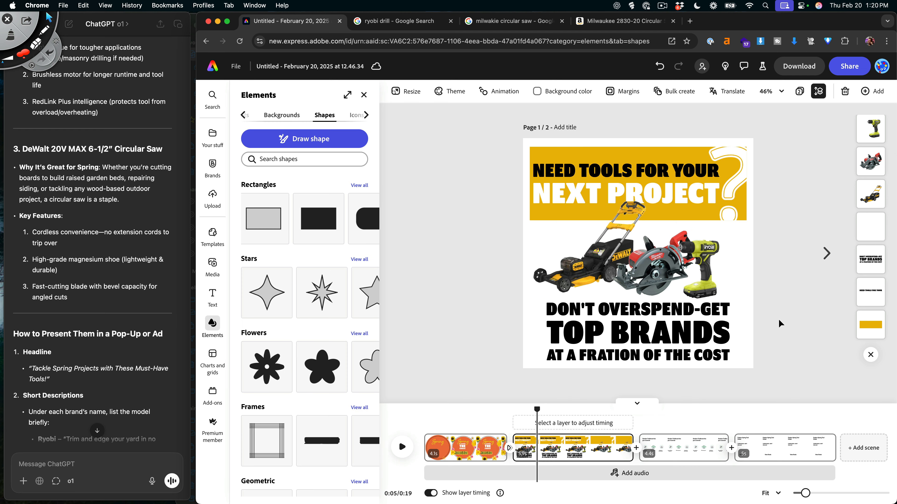
# - Spread the tools apart above the tagline, moving the drill toward the right edge and the mower toward the left
pyautogui.moveTo(713, 281); pyautogui.dragTo(717, 285)
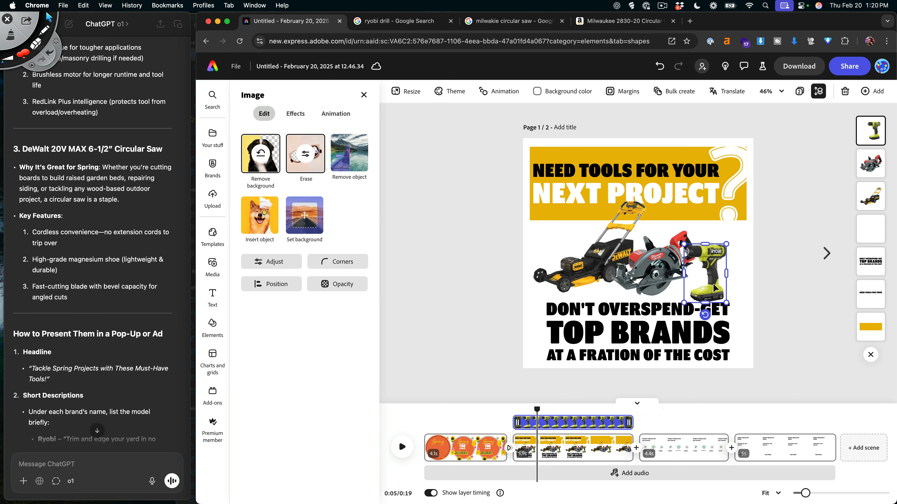
pyautogui.moveTo(586, 270); pyautogui.dragTo(581, 271)
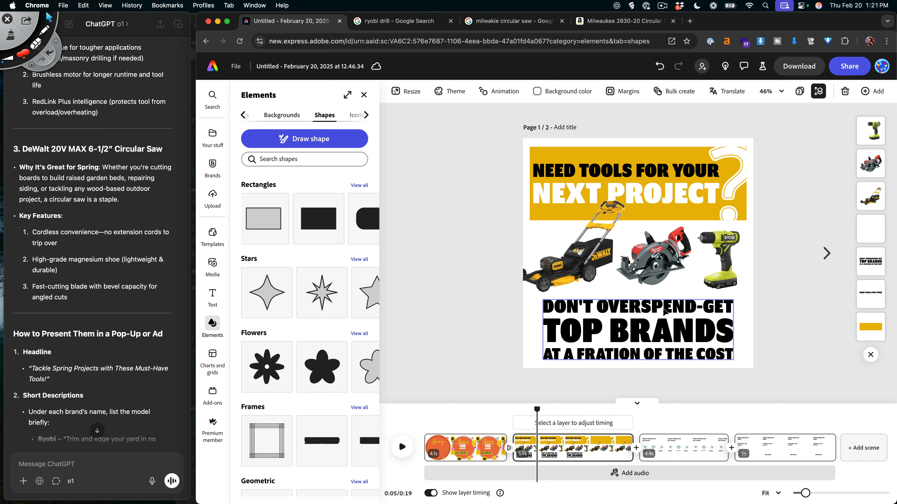
# - Recolour the words "DON'T OVERSPEND" in the tagline with the banner's yellow, #EDB906
pyautogui.click(647, 308)
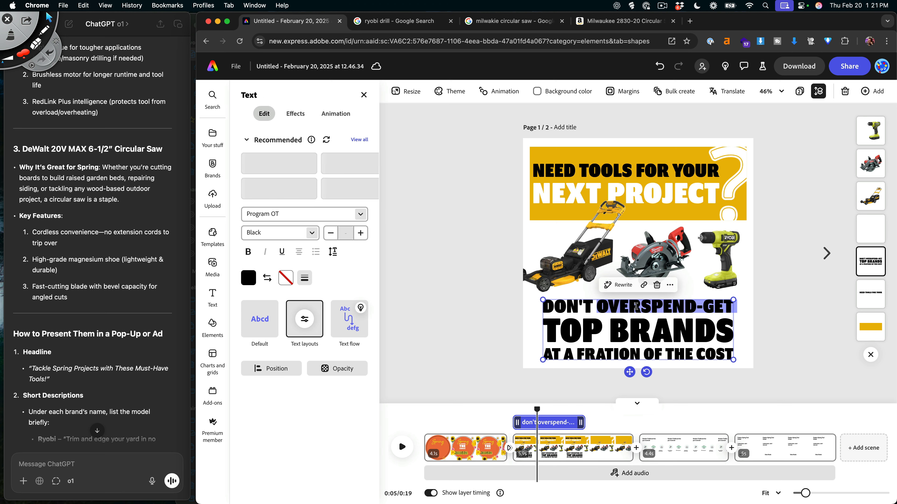
pyautogui.moveTo(690, 304); pyautogui.dragTo(666, 306)
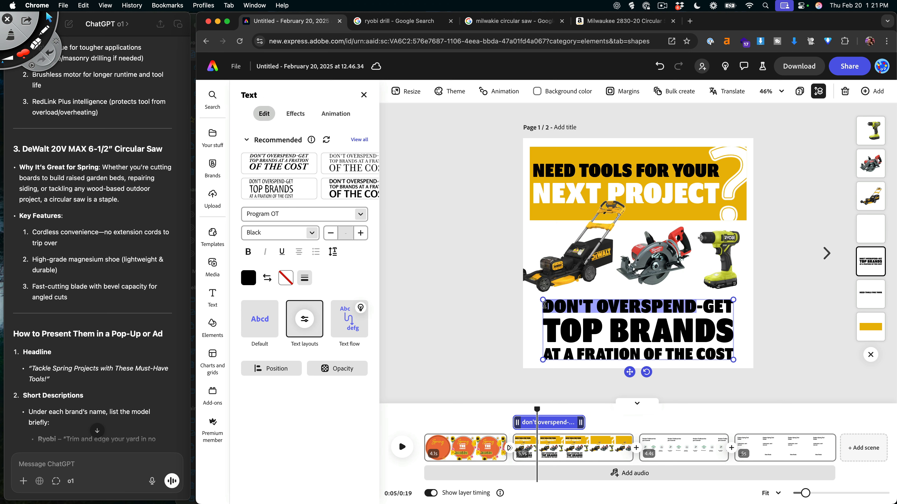
pyautogui.click(248, 277)
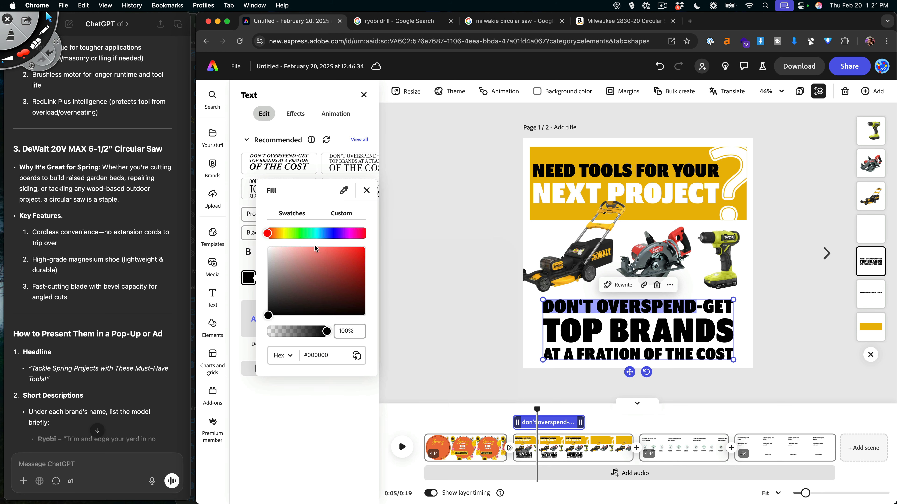
pyautogui.click(540, 212)
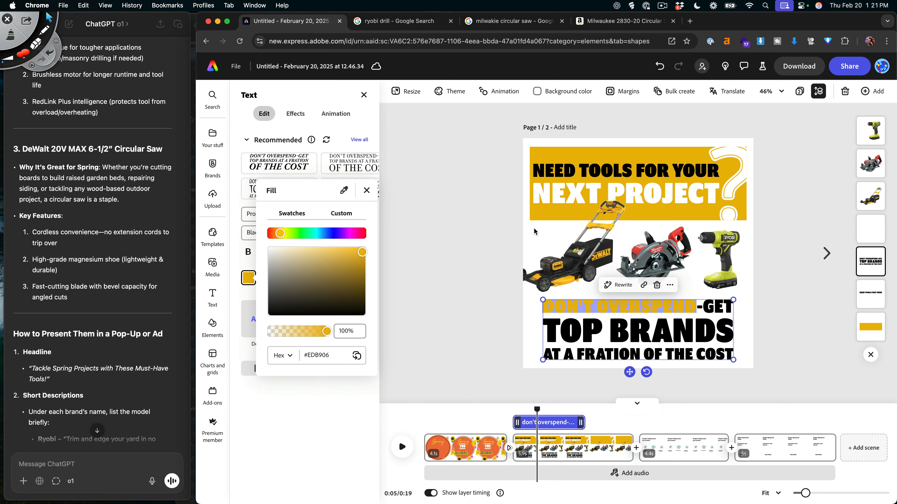
pyautogui.click(474, 320)
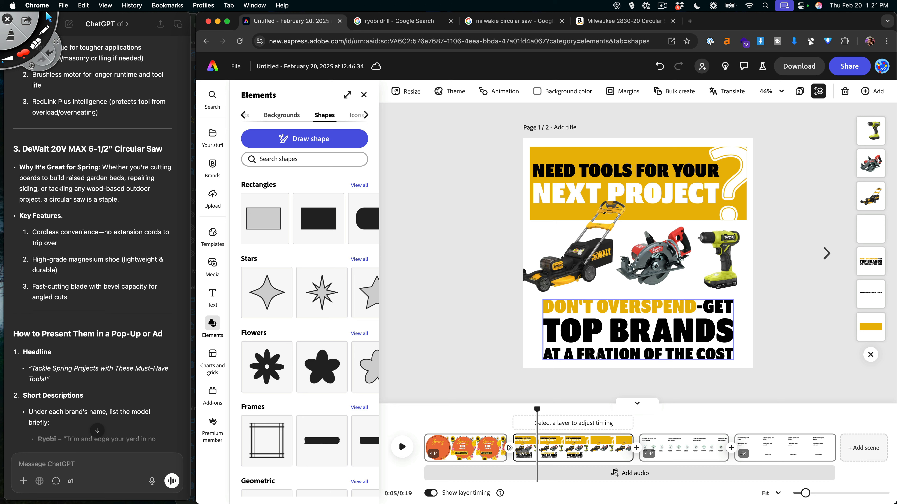
# - Recolour the tagline's last line, "AT A FRATION OF THE COST", with yellow sampled from the banner
pyautogui.doubleClick(599, 357)
pyautogui.moveTo(729, 353); pyautogui.dragTo(542, 355)
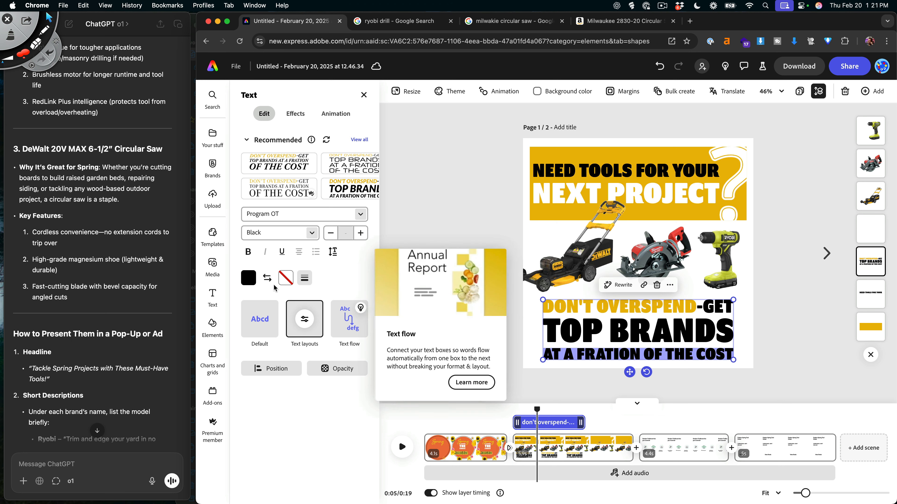
pyautogui.click(248, 278)
pyautogui.click(344, 191)
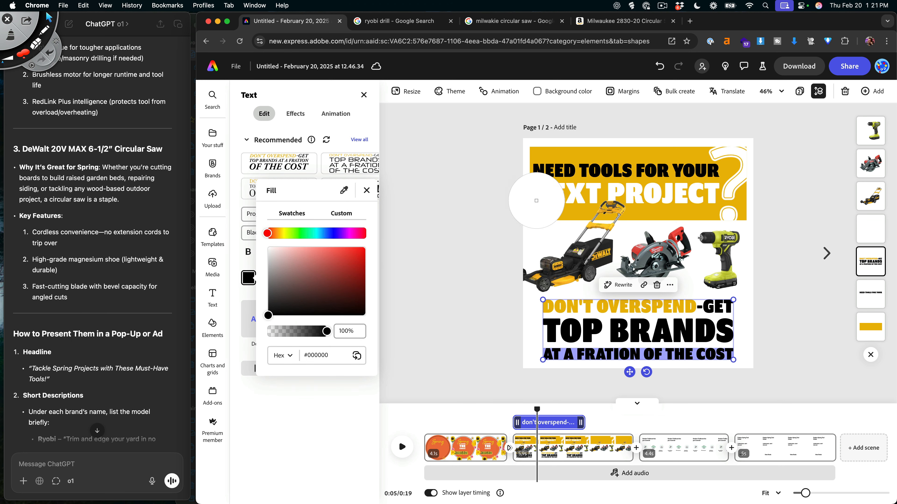
pyautogui.click(540, 208)
pyautogui.click(467, 266)
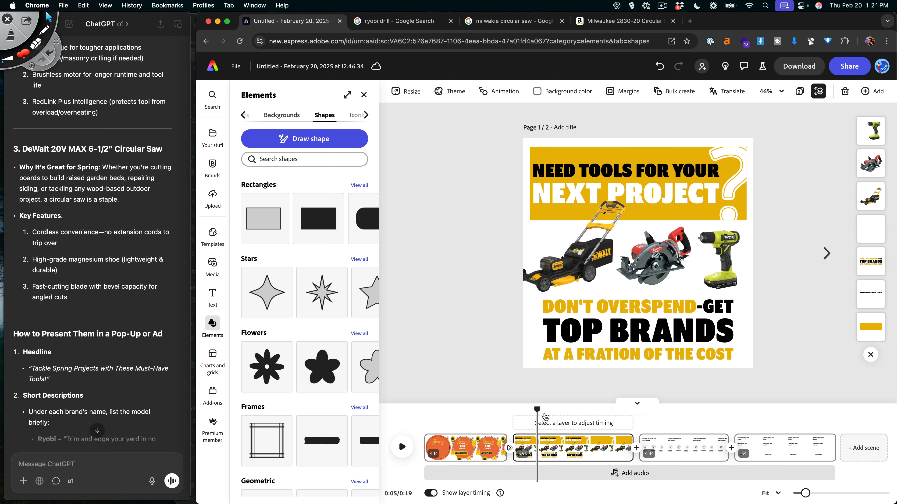
# - Play the ad from its beginning into the second scene to check the transition, and pause there
pyautogui.moveTo(536, 410); pyautogui.dragTo(477, 423)
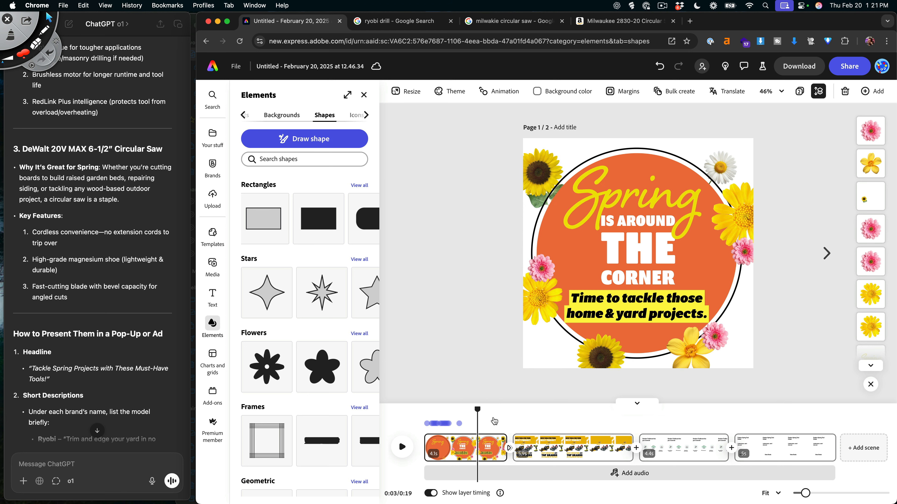
pyautogui.moveTo(479, 410); pyautogui.dragTo(401, 420)
pyautogui.click(403, 447)
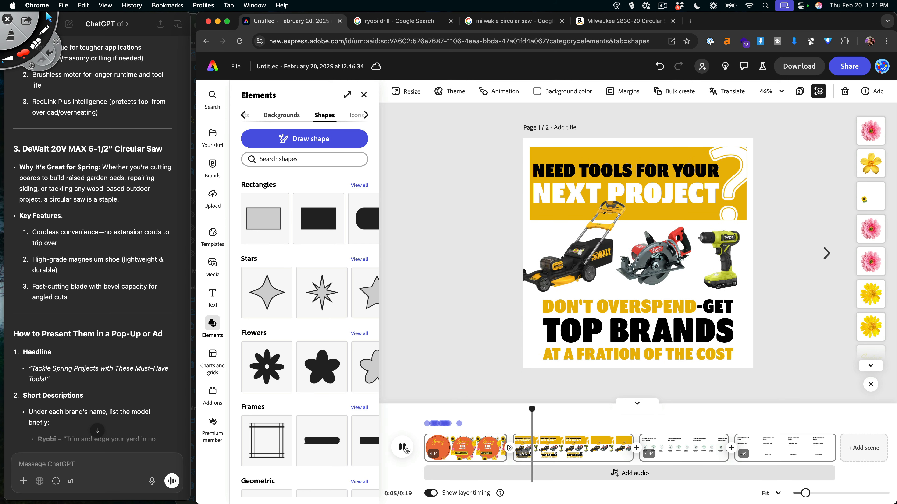
pyautogui.click(406, 448)
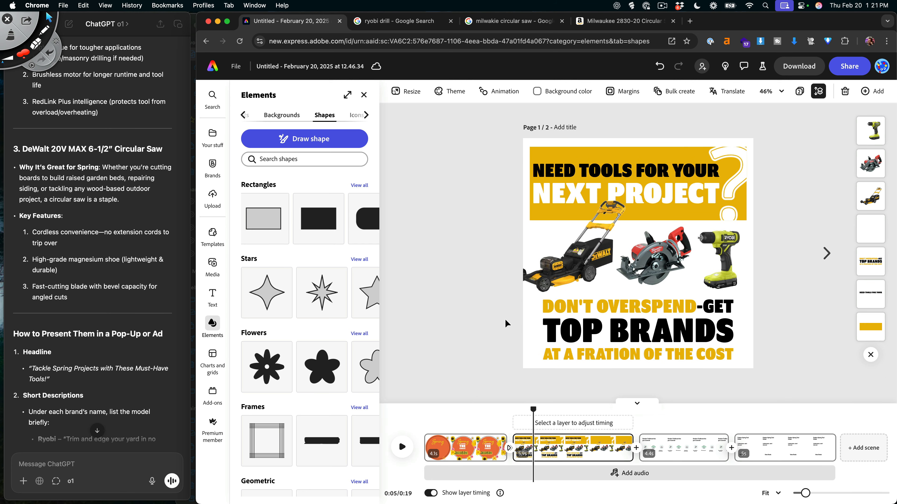
# - Apply the Popping preset to the entire second scene, and reset the entrance animation of all its objects to None
pyautogui.click(498, 91)
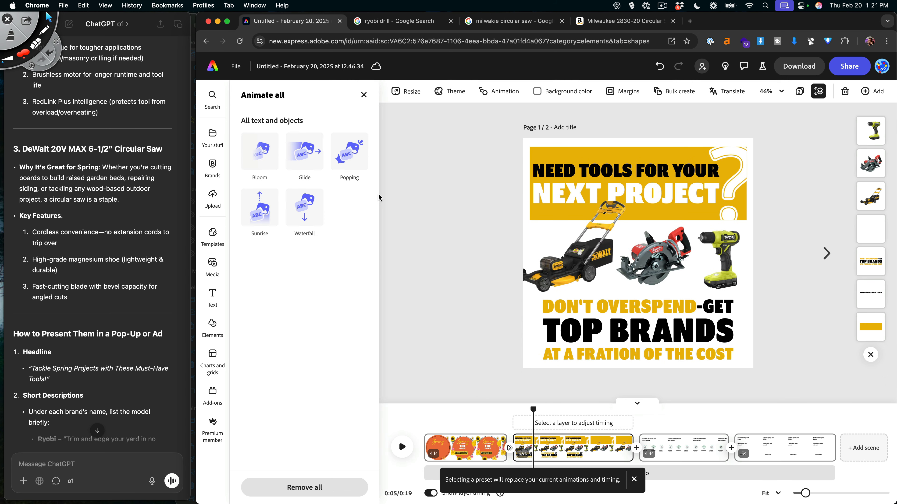
pyautogui.click(354, 151)
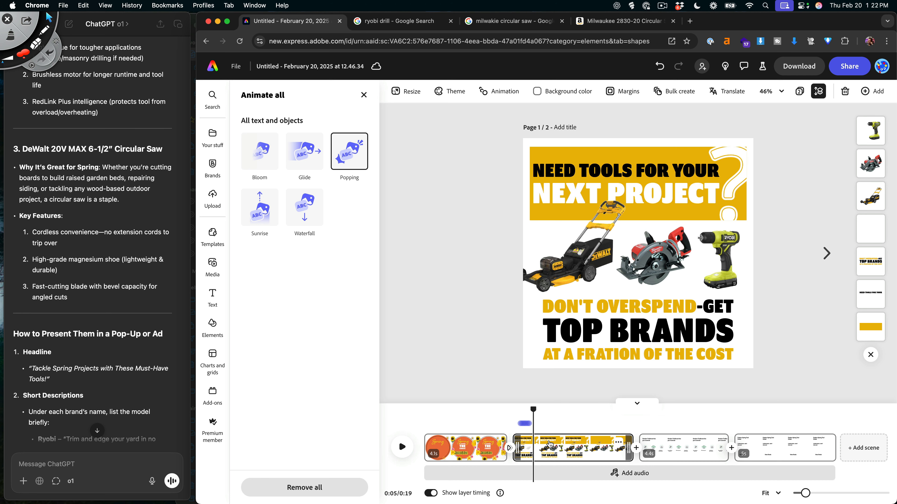
pyautogui.moveTo(489, 355); pyautogui.dragTo(763, 159)
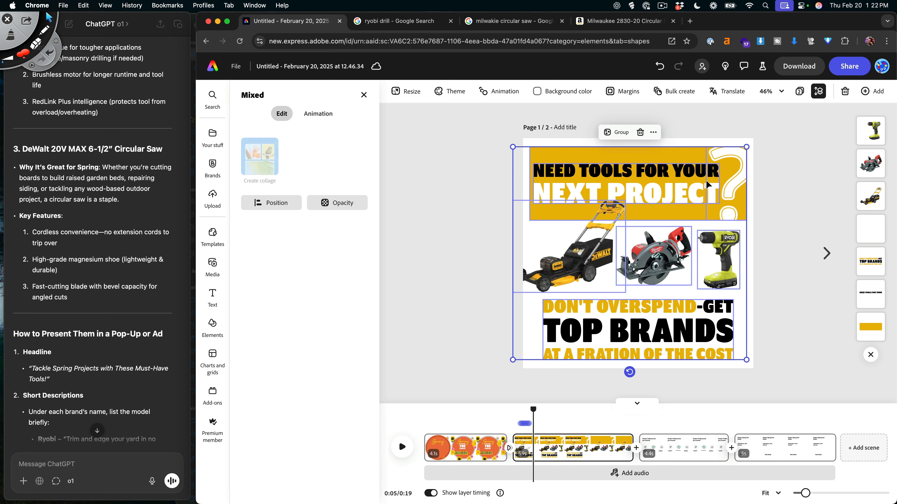
pyautogui.click(306, 121)
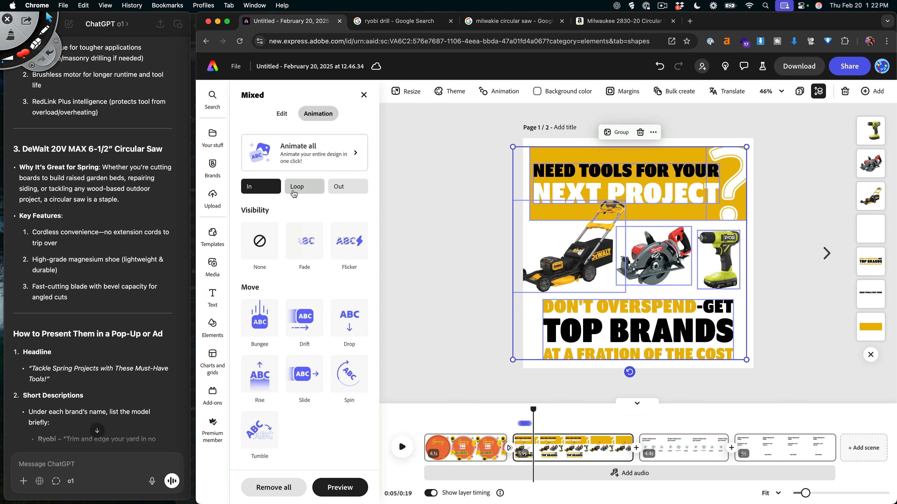
pyautogui.click(260, 242)
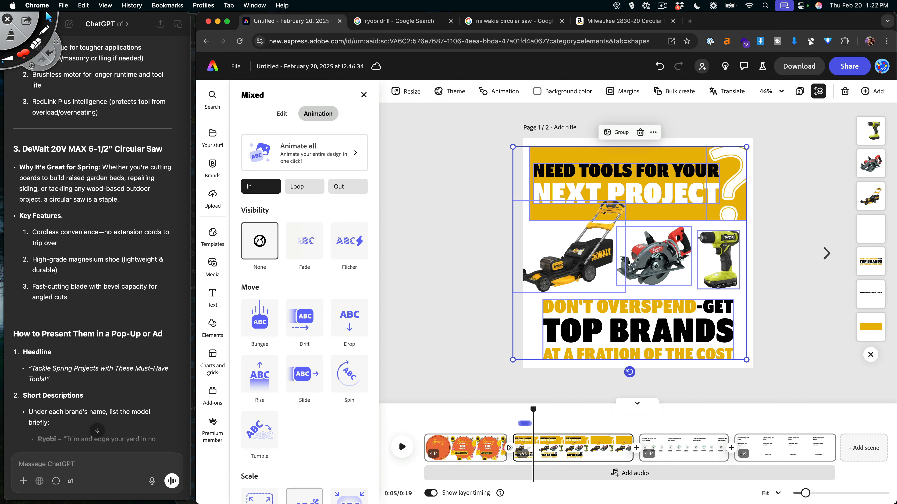
pyautogui.click(438, 253)
# - Give the yellow banner, its headline and the question mark a Bungee entrance animation
pyautogui.moveTo(783, 163); pyautogui.dragTo(634, 221)
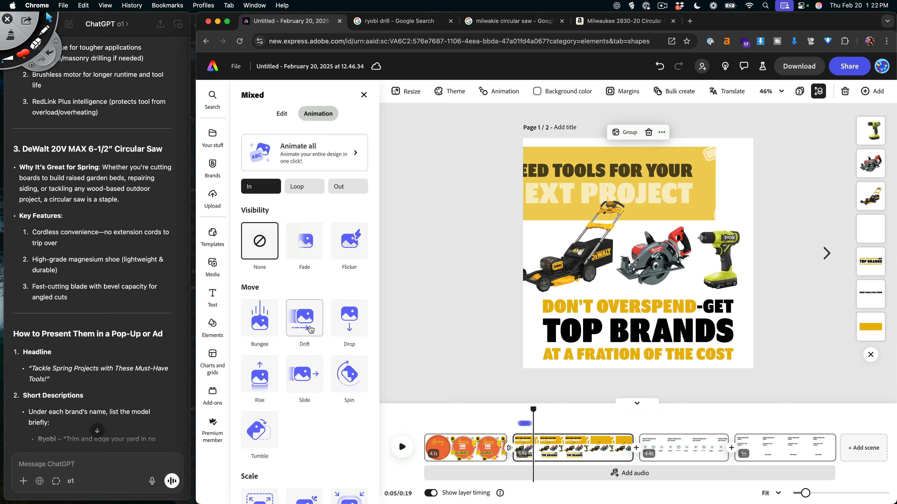
pyautogui.click(266, 324)
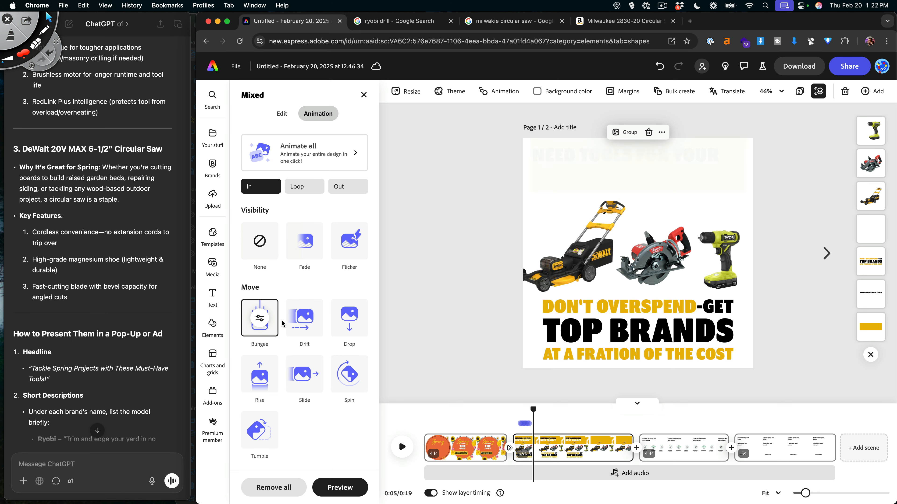
pyautogui.click(432, 290)
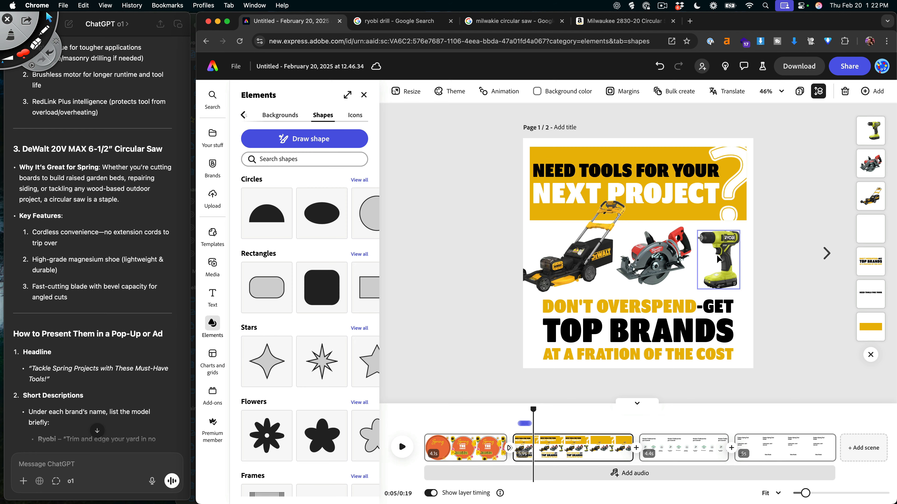
# - Give the mower, circular saw and drill a Pop entrance animation, and play the second scene's opening to check it
pyautogui.click(558, 252)
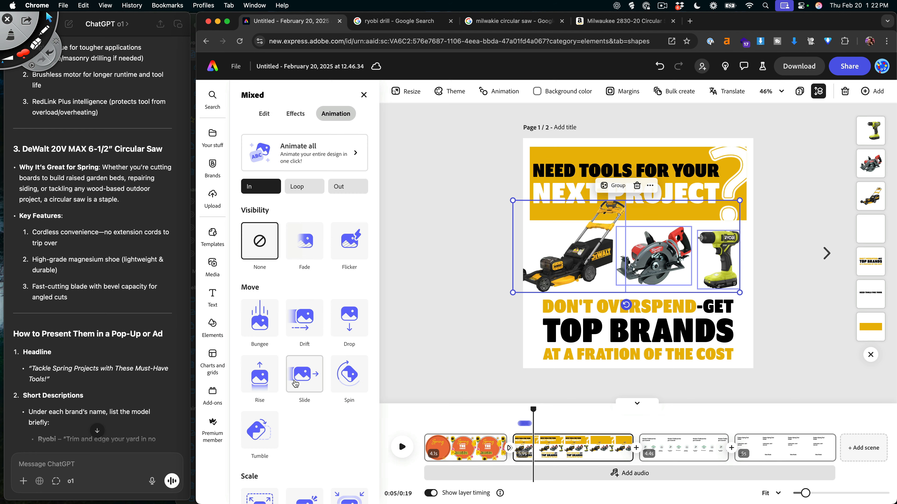
pyautogui.scroll(-5, 300, 374)
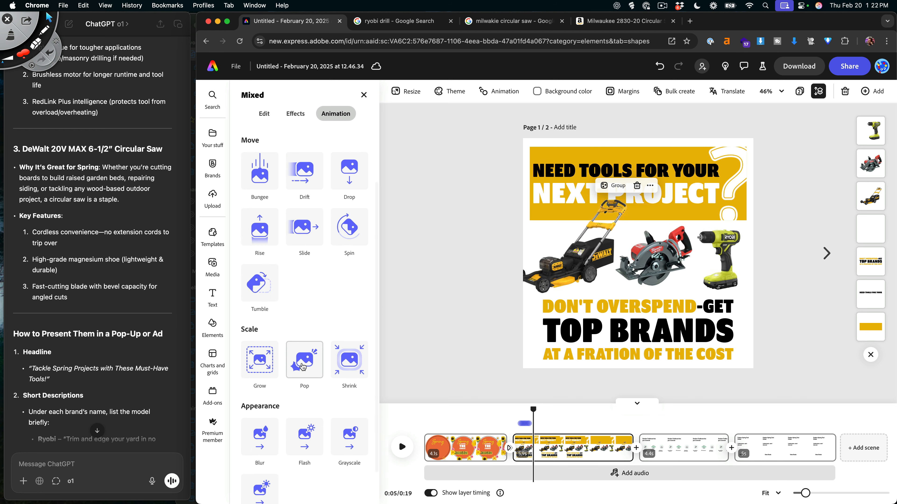
pyautogui.click(302, 367)
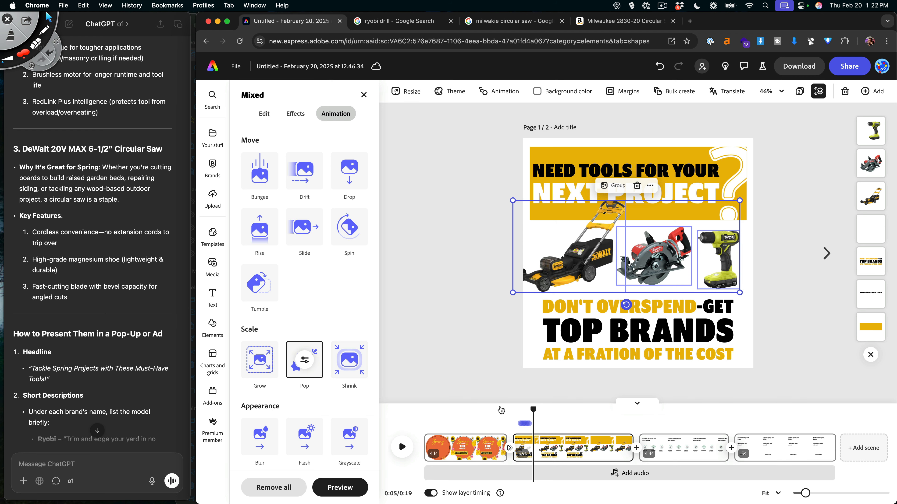
pyautogui.moveTo(532, 410); pyautogui.dragTo(513, 409)
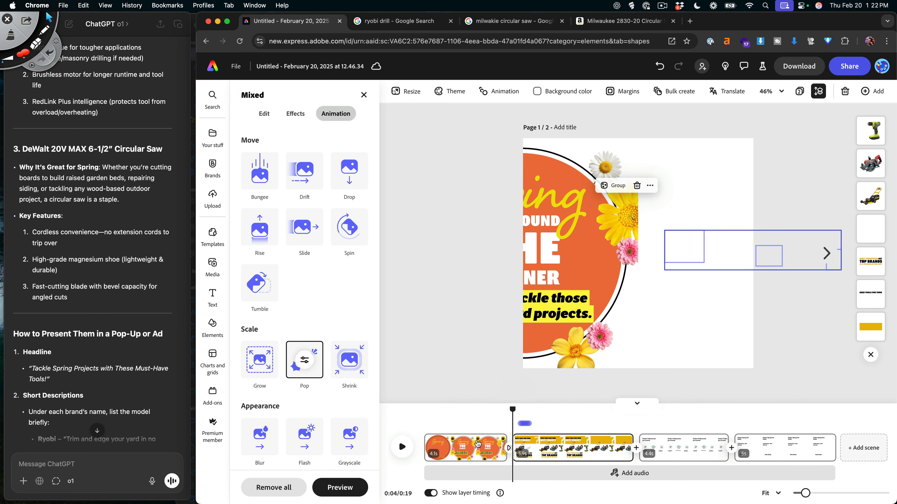
pyautogui.click(402, 448)
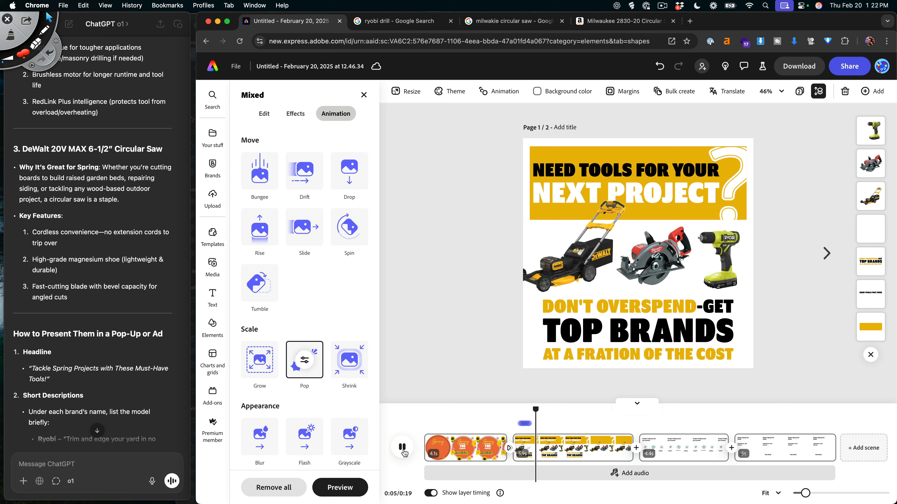
pyautogui.moveTo(539, 410); pyautogui.dragTo(535, 410)
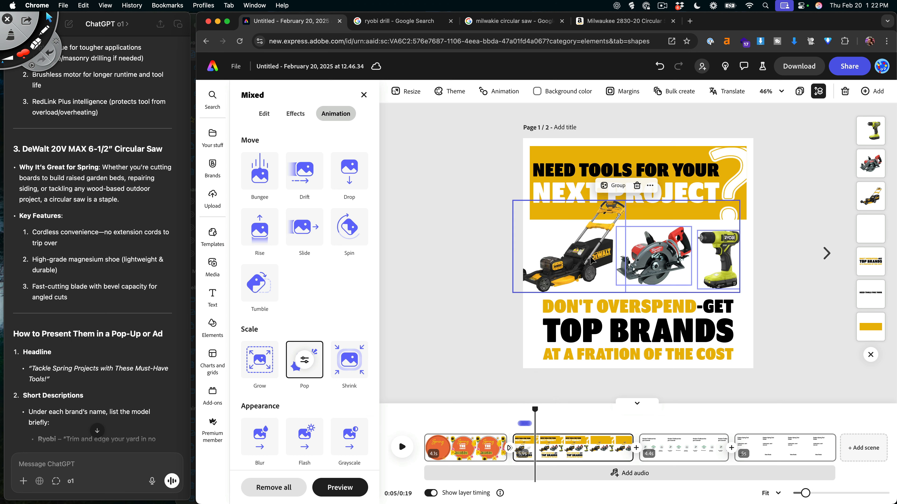
# - Trim the start of the circular saw's layer so it lasts about 4.4 s and enters after the mower
pyautogui.click(455, 264)
pyautogui.click(554, 266)
pyautogui.moveTo(525, 419); pyautogui.dragTo(547, 424)
pyautogui.click(641, 276)
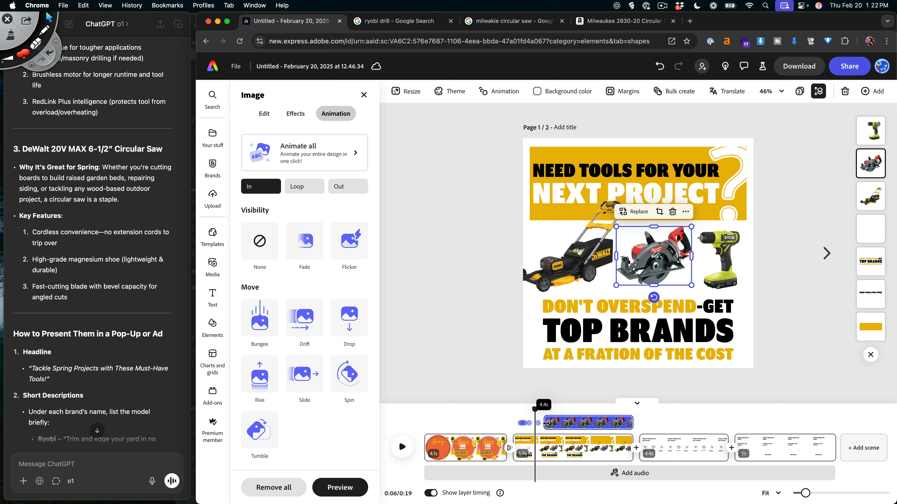
# - Delay the start of the drill's layer until after the circular saw enters, and play the staggered entrances
pyautogui.moveTo(805, 493); pyautogui.dragTo(828, 493)
pyautogui.moveTo(639, 422)
pyautogui.mouseDown()
pyautogui.moveTo(612, 424)
pyautogui.moveTo(641, 425)
pyautogui.mouseUp()
pyautogui.click(719, 261)
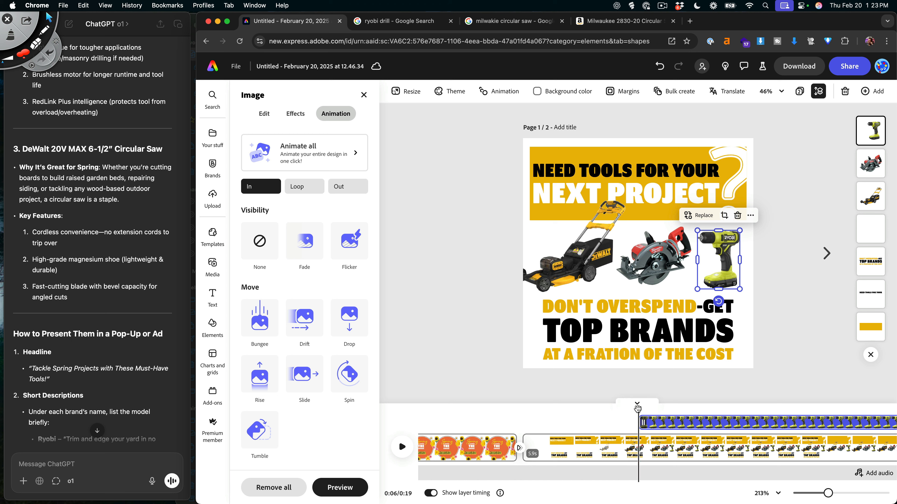
pyautogui.click(402, 447)
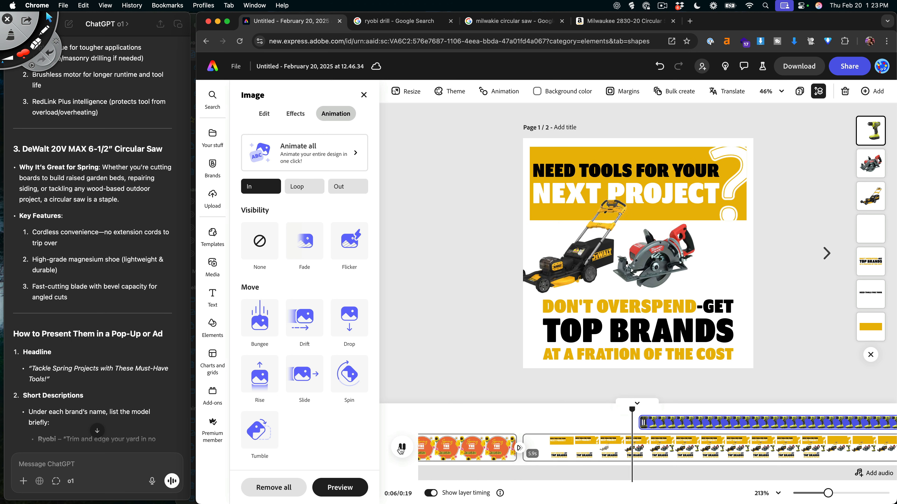
pyautogui.click(401, 449)
# - Delay the start of the tagline's layer until after the drill appears, and give it a Tumble entrance animation
pyautogui.click(598, 334)
pyautogui.moveTo(685, 409); pyautogui.dragTo(693, 409)
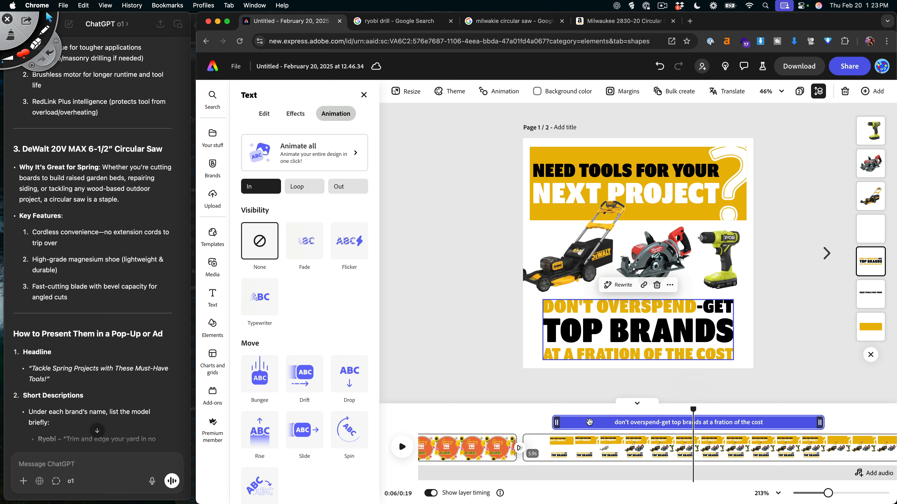
pyautogui.moveTo(553, 424); pyautogui.dragTo(695, 423)
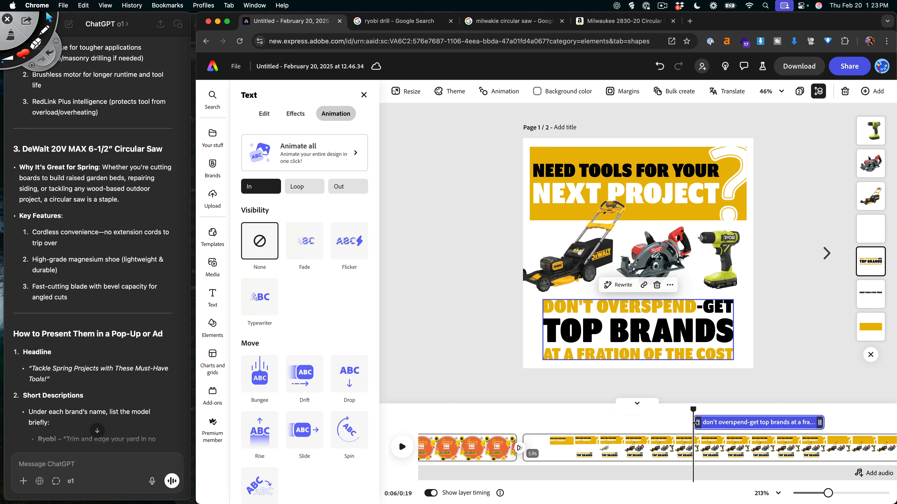
pyautogui.scroll(-3, 310, 344)
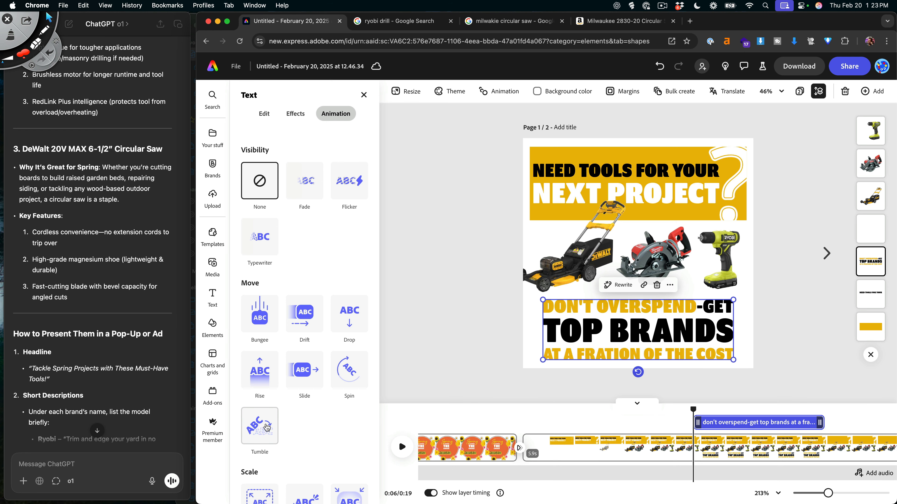
pyautogui.click(262, 431)
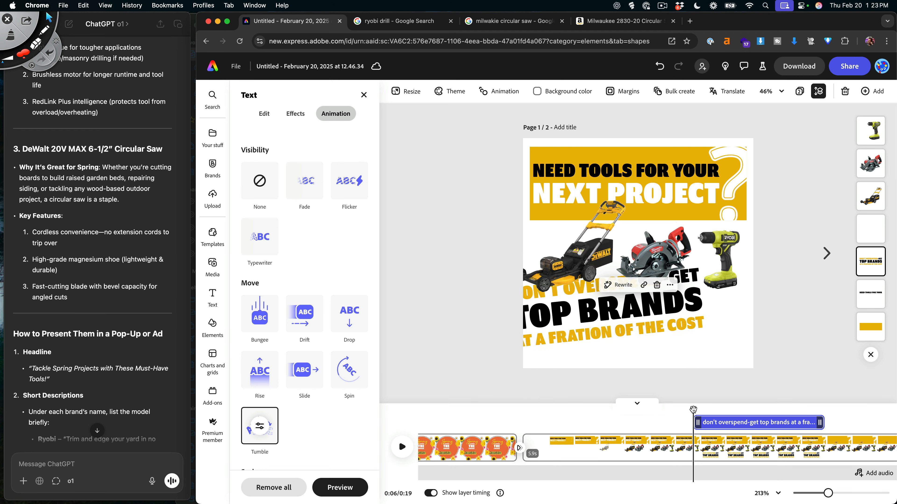
# - Play the tagline's entrance, and extend its layer to the end of the second scene
pyautogui.click(427, 444)
pyautogui.click(403, 448)
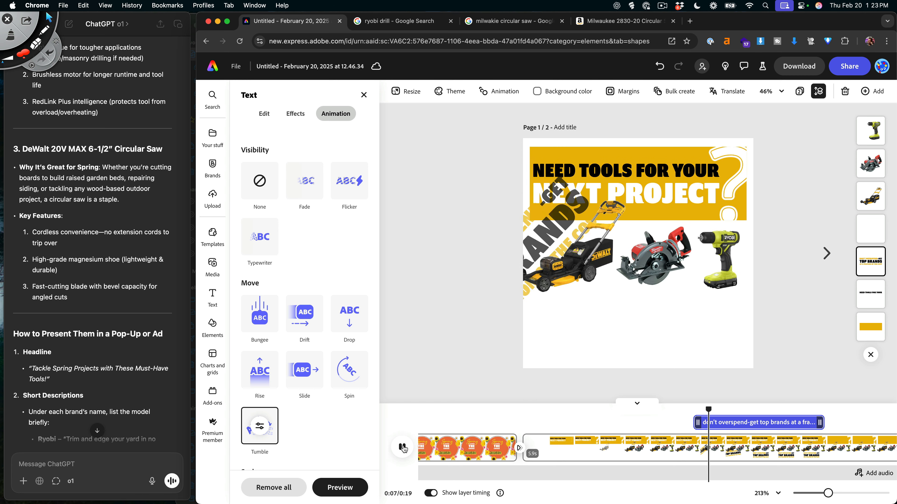
pyautogui.click(402, 447)
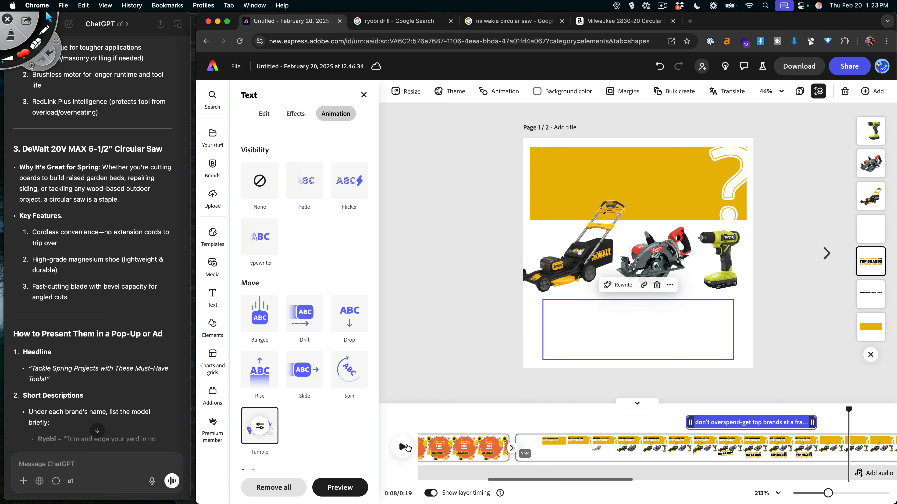
pyautogui.moveTo(626, 421); pyautogui.dragTo(778, 422)
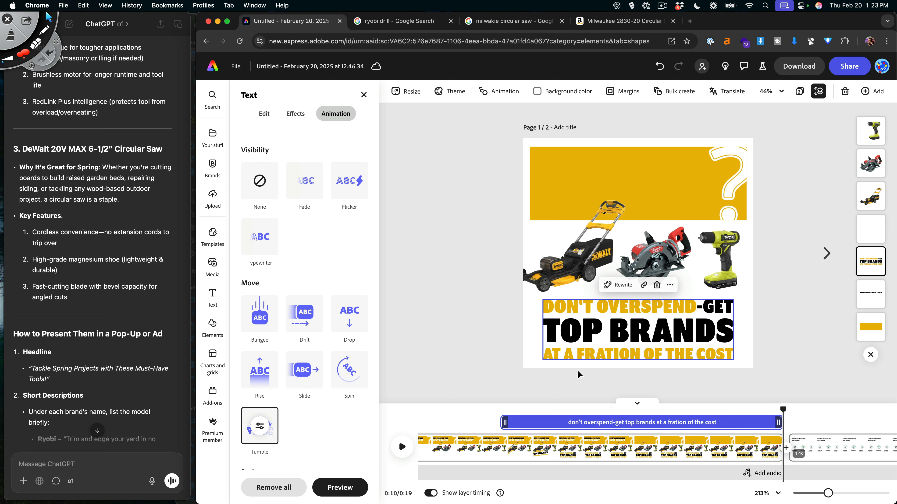
# - Add a Jitter loop animation to the tagline, and play the ad from its beginning into the third scene
pyautogui.click(493, 334)
pyautogui.click(548, 339)
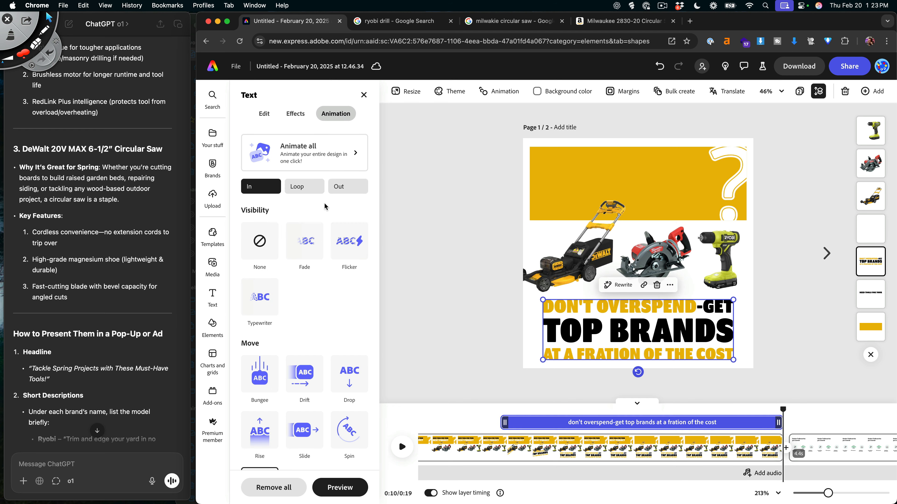
pyautogui.click(307, 187)
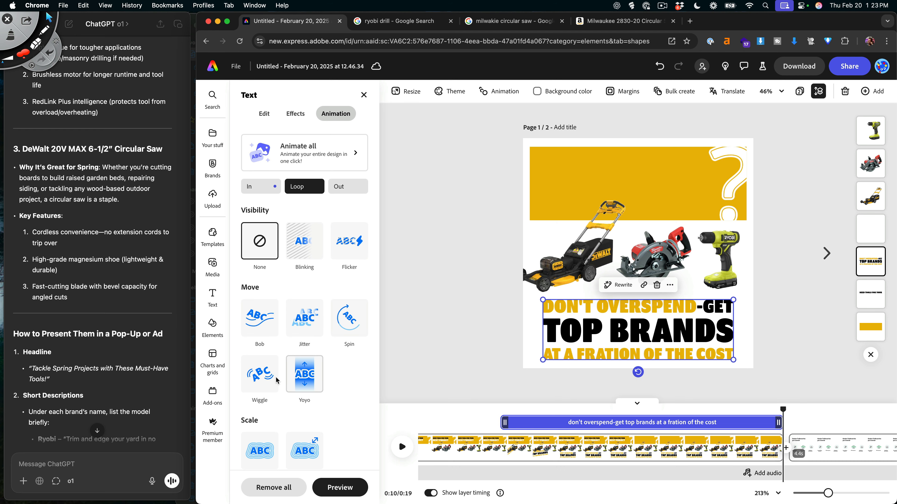
pyautogui.click(304, 318)
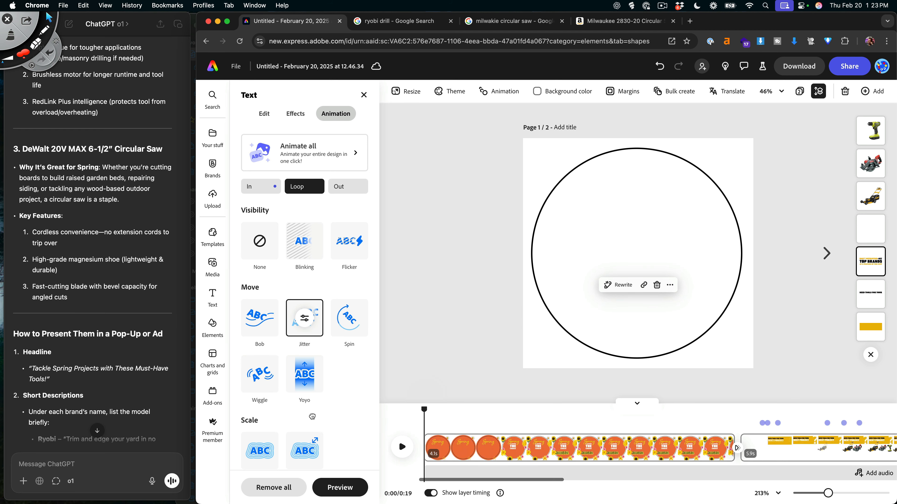
pyautogui.click(402, 447)
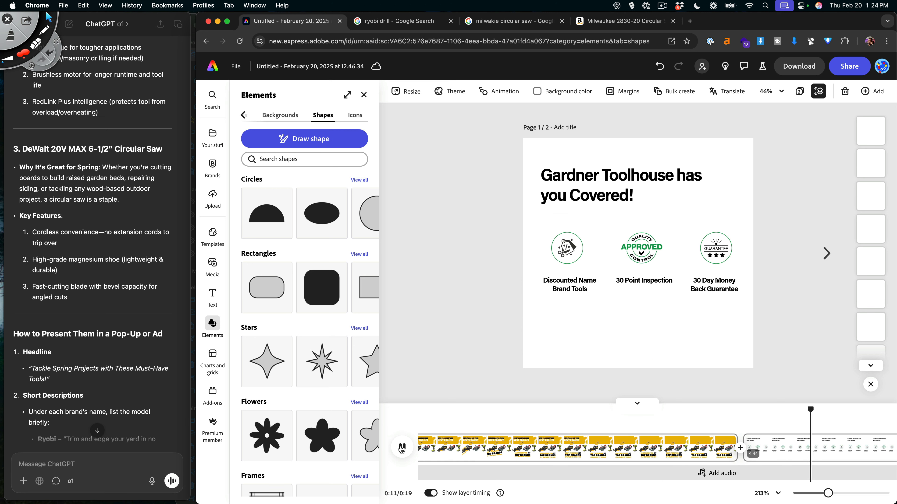
pyautogui.click(402, 449)
# - Correct the tagline's last line to read "AT A FRACTION OF THE COST"
pyautogui.moveTo(664, 418); pyautogui.dragTo(472, 419)
pyautogui.doubleClick(609, 354)
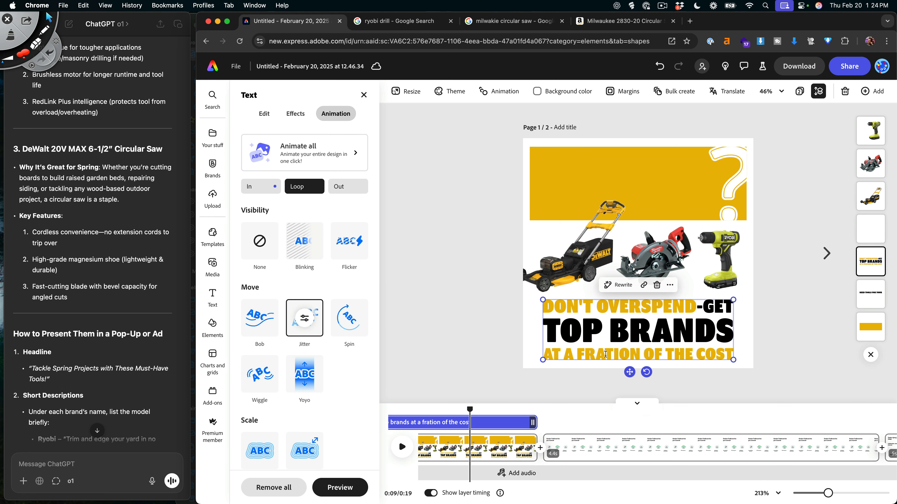
pyautogui.write('C')
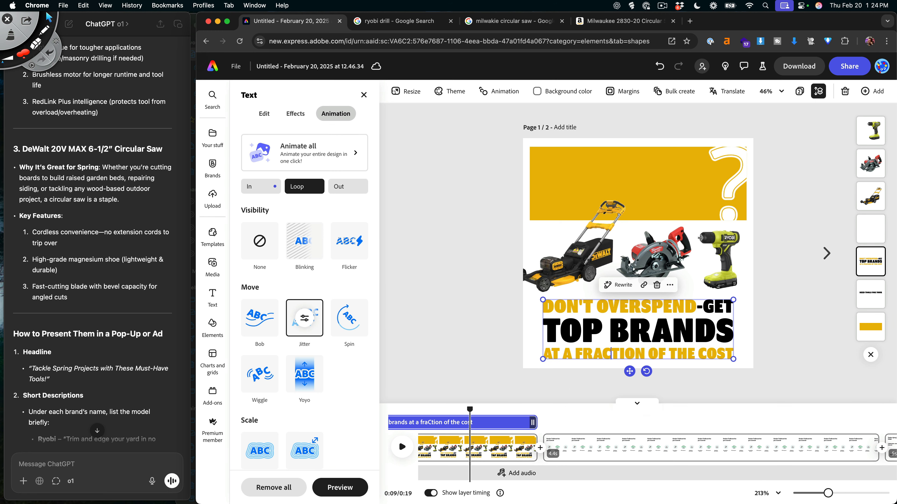
pyautogui.click(504, 349)
pyautogui.click(730, 334)
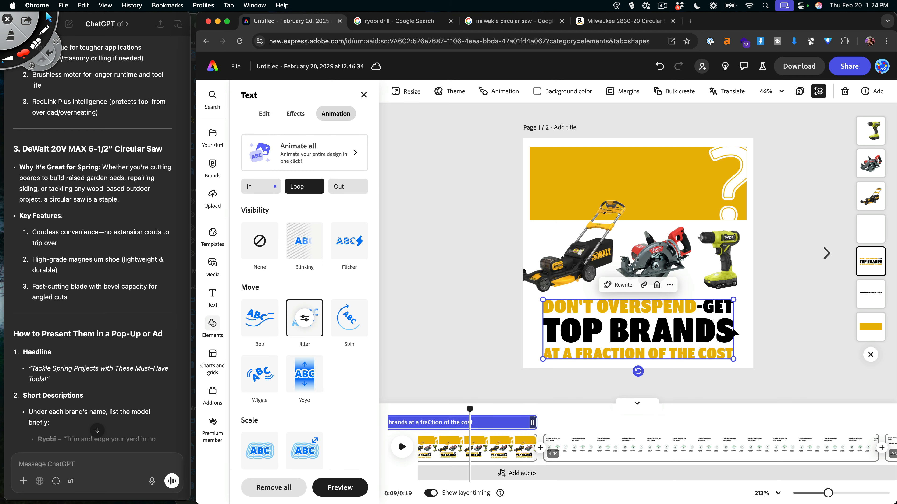
# - Play from 8.8 s through the end of the second scene, and pause in the third scene
pyautogui.click(463, 416)
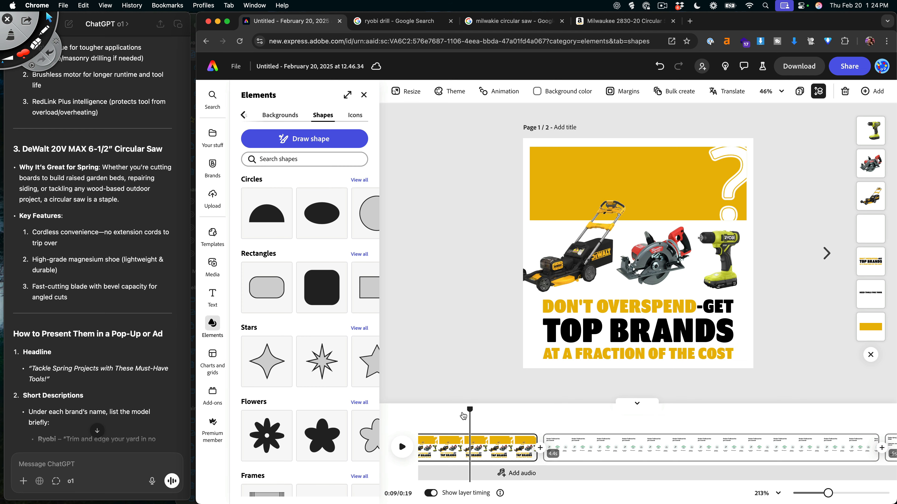
pyautogui.moveTo(480, 413); pyautogui.dragTo(448, 411)
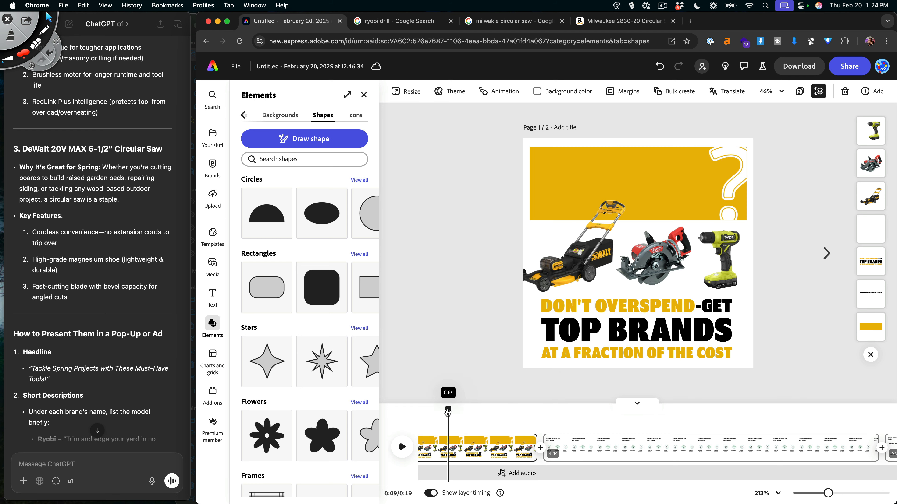
pyautogui.click(403, 447)
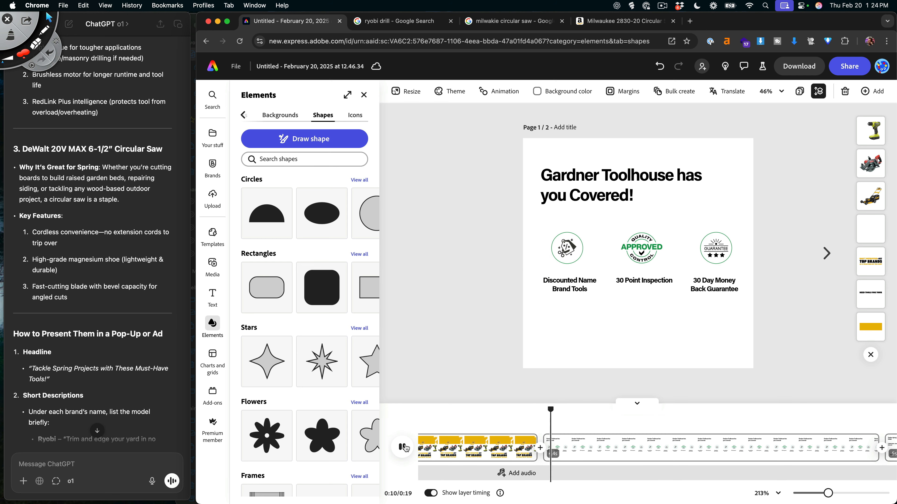
pyautogui.click(404, 447)
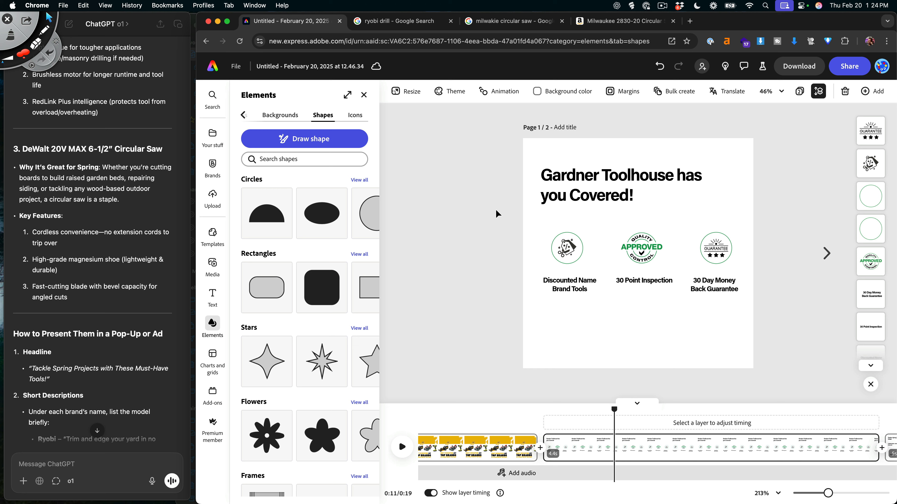
# - Duplicate the headline "Gardner Toolhouse has you Covered!" in the third scene
pyautogui.click(600, 186)
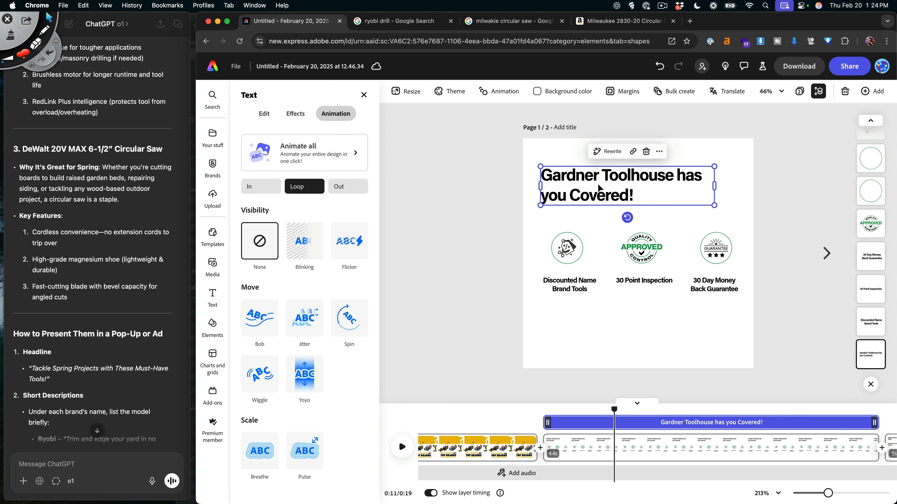
pyautogui.doubleClick(671, 174)
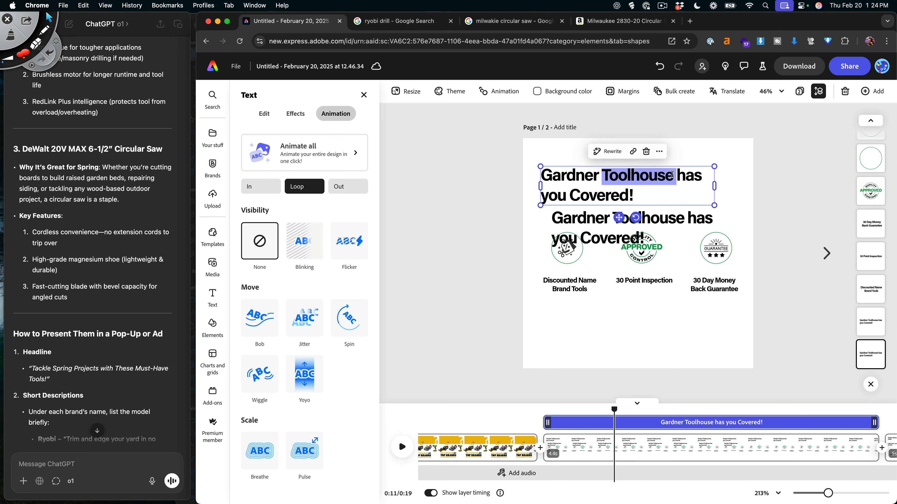
pyautogui.click(504, 440)
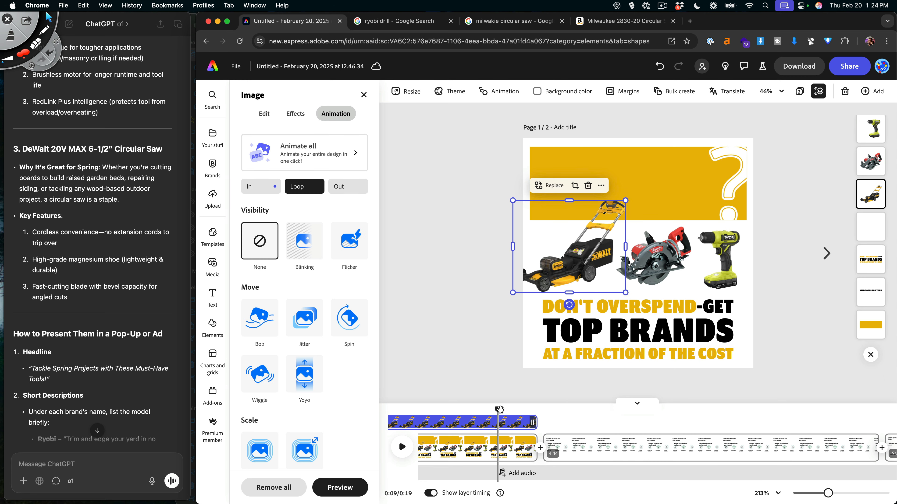
pyautogui.moveTo(500, 410); pyautogui.dragTo(596, 410)
pyautogui.tripleClick(600, 227)
pyautogui.press('super+c')
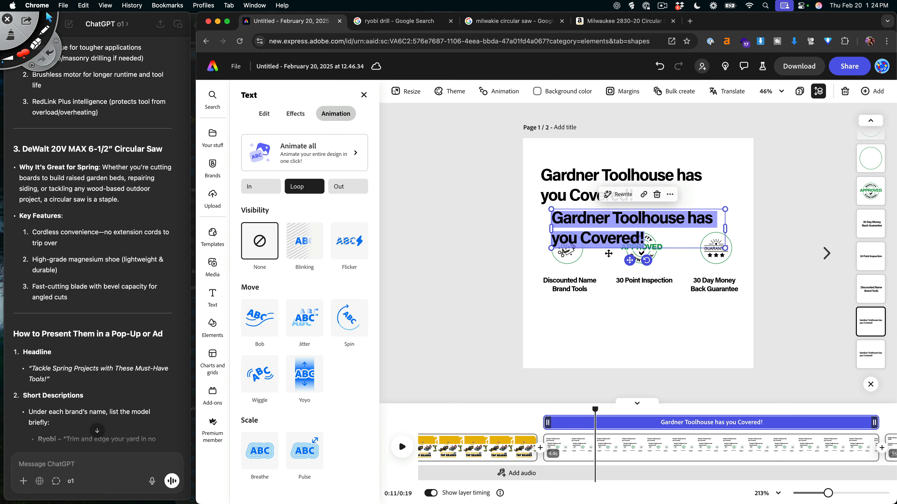
pyautogui.click(611, 314)
pyautogui.press('super+v')
pyautogui.press('super+z')
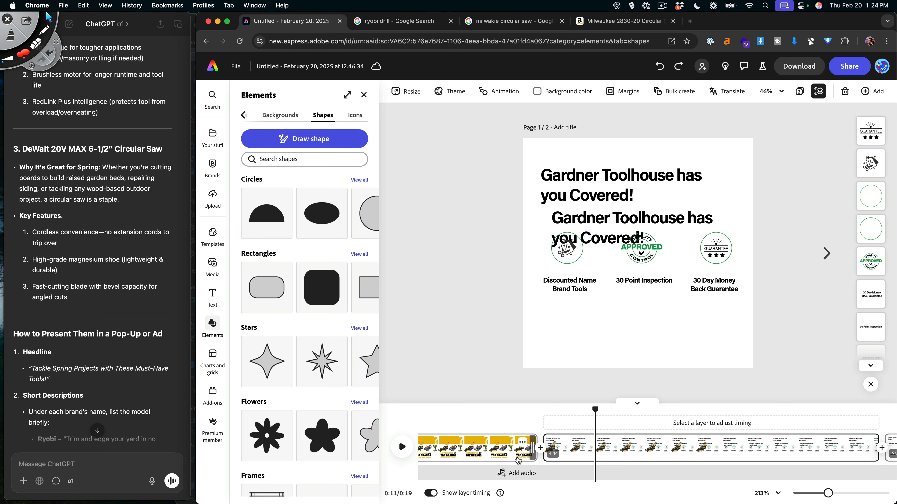
# - Copy the second scene's tagline into the third scene, and open the copy's text for editing
pyautogui.moveTo(594, 410); pyautogui.dragTo(480, 408)
pyautogui.click(635, 339)
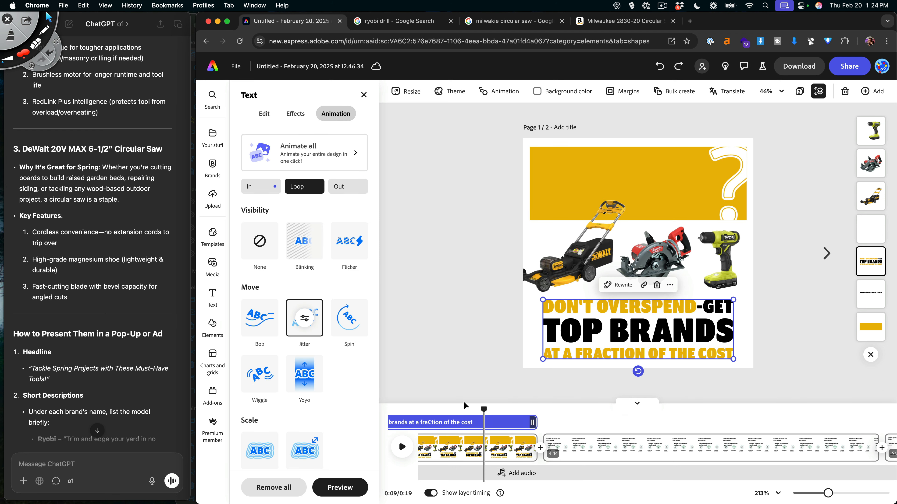
pyautogui.moveTo(483, 408); pyautogui.dragTo(584, 410)
pyautogui.click(585, 343)
pyautogui.press('super+v')
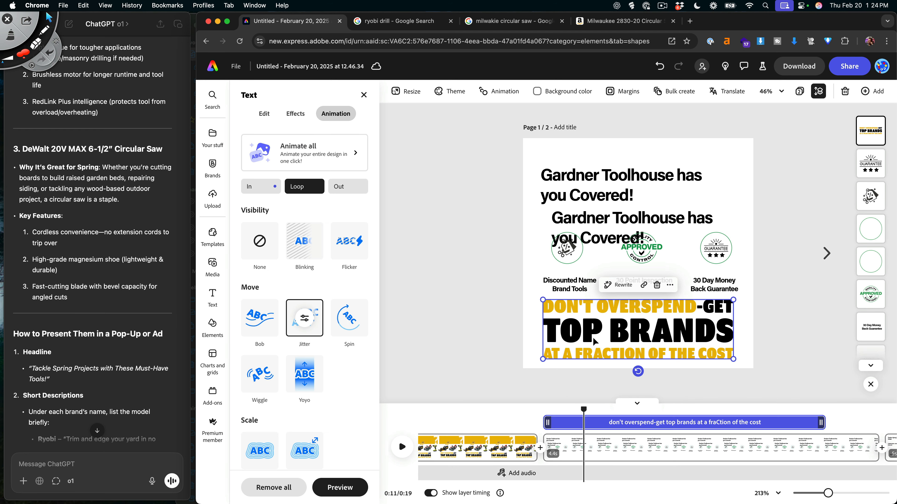
pyautogui.doubleClick(603, 327)
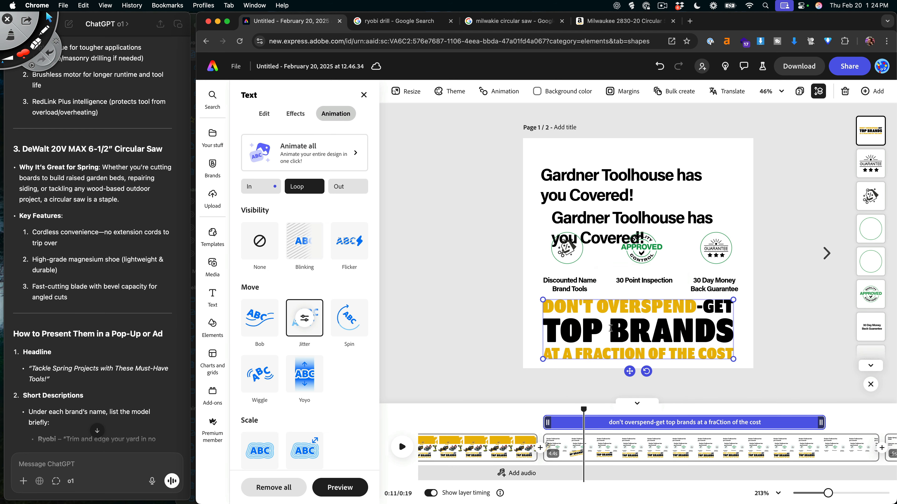
# - Replace the copied tagline's whole text in the third scene with "GARDNER TOOLHOUSE"
pyautogui.moveTo(608, 328); pyautogui.dragTo(704, 328)
pyautogui.write('GARDNER TO')
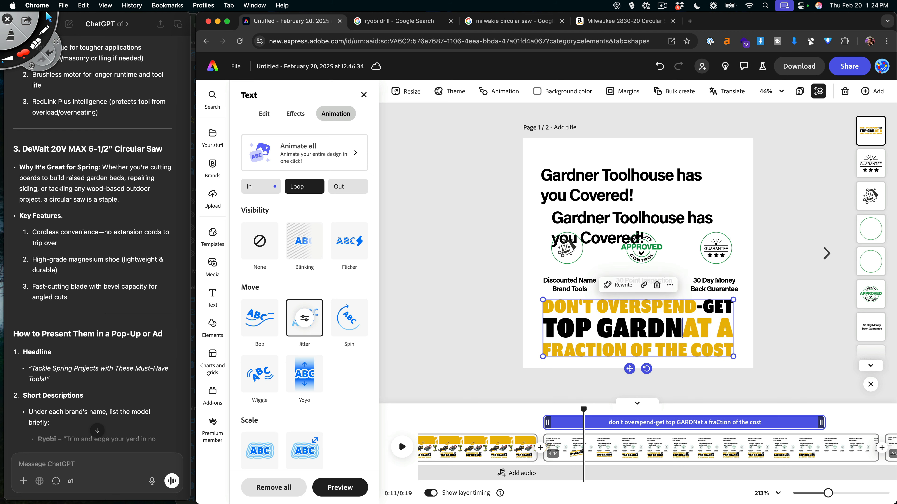
pyautogui.write('OLHOUSE')
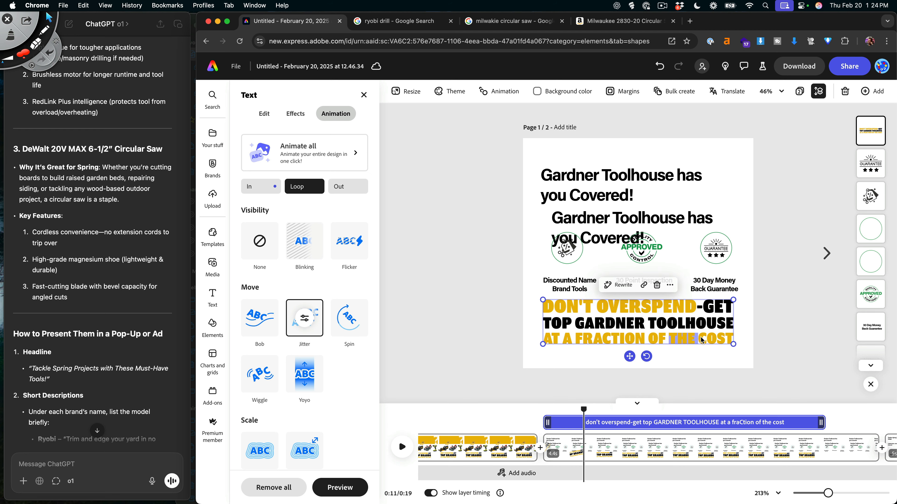
pyautogui.press('BackSpace')
pyautogui.moveTo(729, 337); pyautogui.dragTo(510, 312)
pyautogui.press('BackSpace')
pyautogui.press('BackSpace')
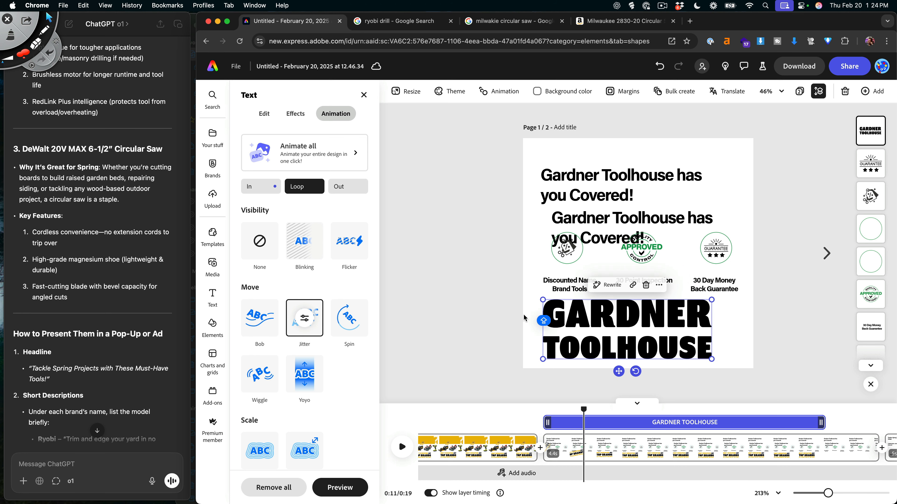
pyautogui.click(527, 317)
pyautogui.click(527, 320)
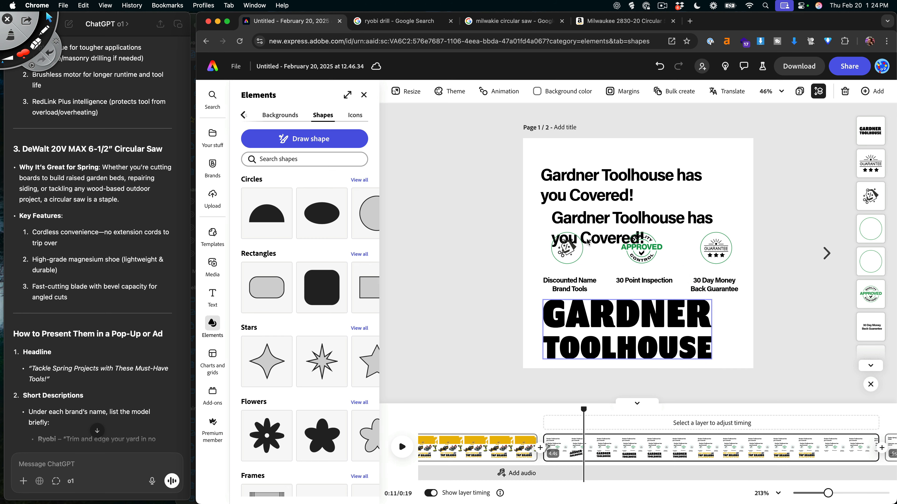
# - Delete both old "Gardner Toolhouse has you Covered!" headlines from the third scene
pyautogui.doubleClick(579, 188)
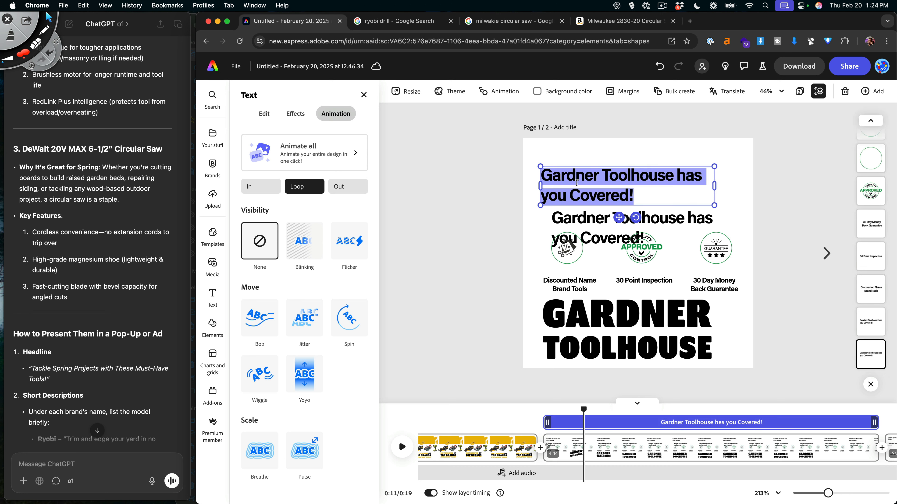
pyautogui.click(726, 175)
pyautogui.moveTo(736, 168); pyautogui.dragTo(675, 218)
pyautogui.press('BackSpace')
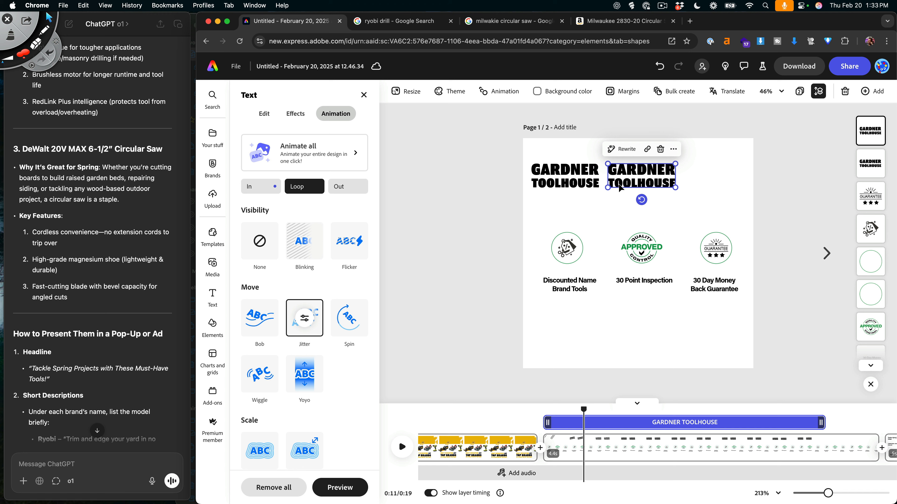
# - Recolor the second "GARDNER TOOLHOUSE" text with the golden yellow sampled from the second scene's timeline thumbnail
pyautogui.click(264, 113)
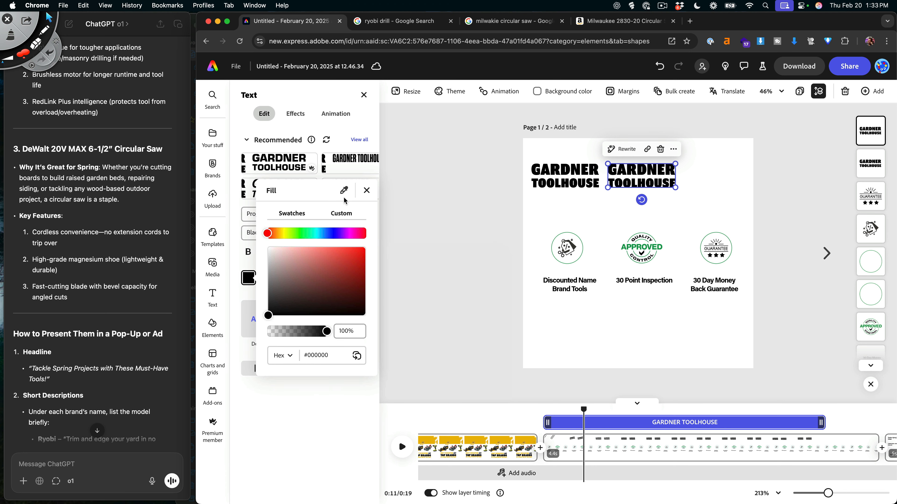
pyautogui.click(344, 192)
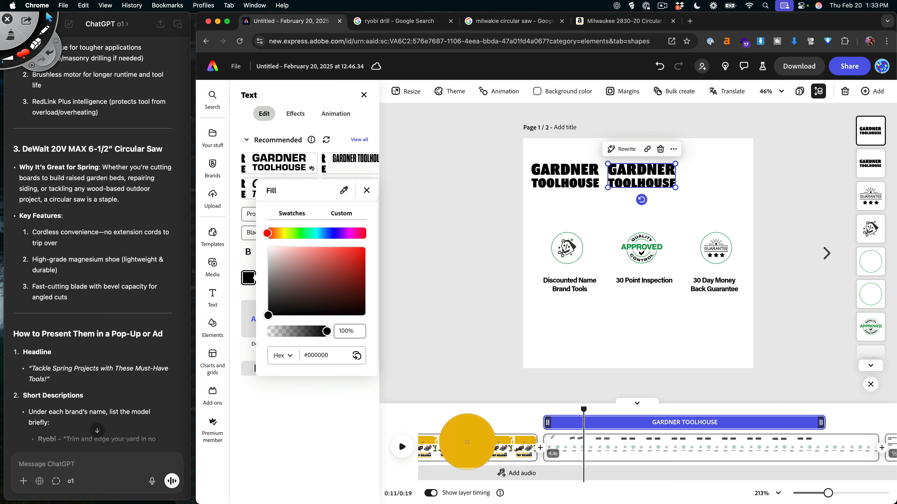
pyautogui.click(505, 459)
pyautogui.click(690, 199)
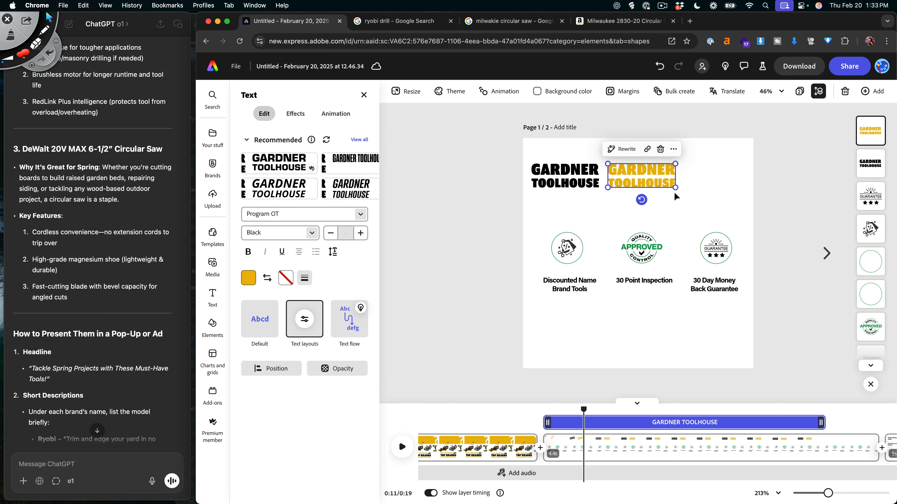
# - Change the yellow text to "HAS YOU COVERED"
pyautogui.doubleClick(634, 178)
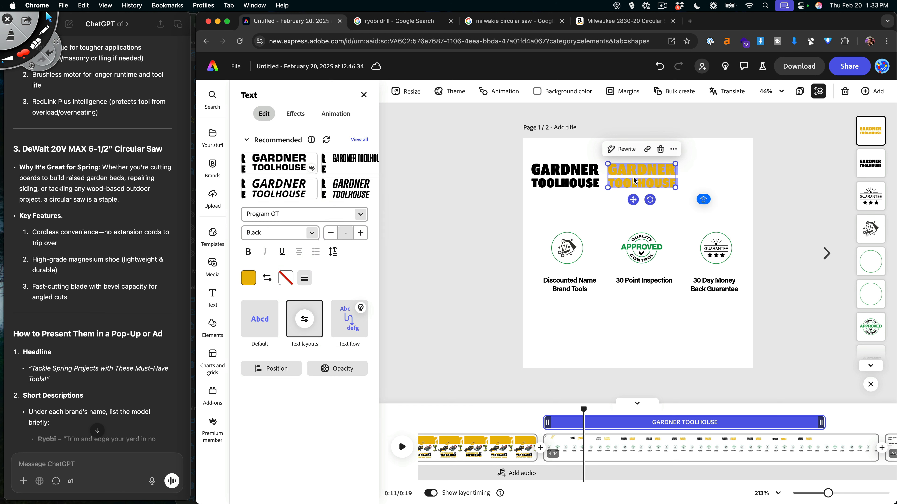
pyautogui.write('HAS Y')
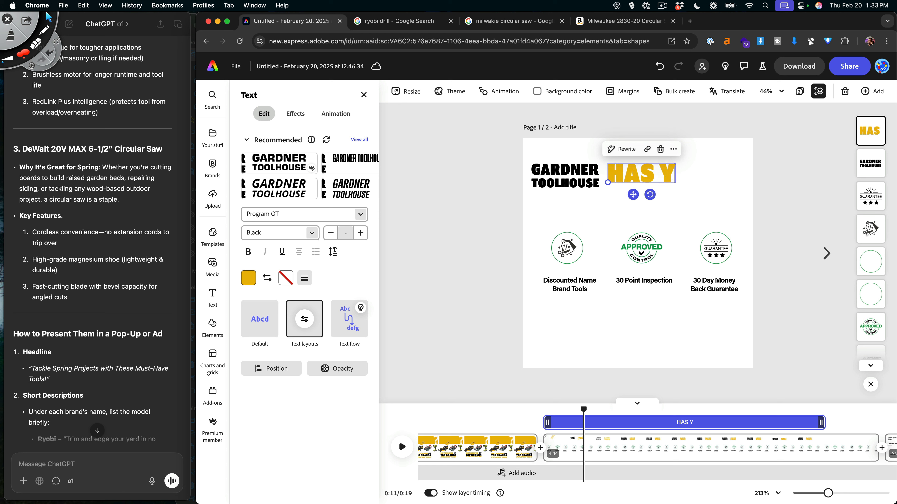
pyautogui.write('OU COVERED')
# - Try shrinking the black "GARDNER TOOLHOUSE" text beside the yellow text, and scale both parts together to span the page width
pyautogui.click(599, 189)
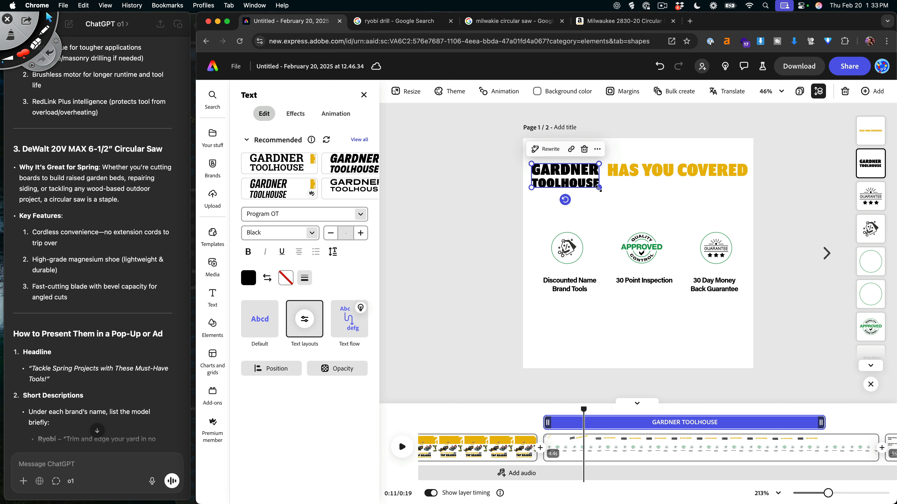
pyautogui.moveTo(599, 189); pyautogui.dragTo(582, 171)
pyautogui.keyDown('shift'); pyautogui.click(545, 173); pyautogui.keyUp('shift')
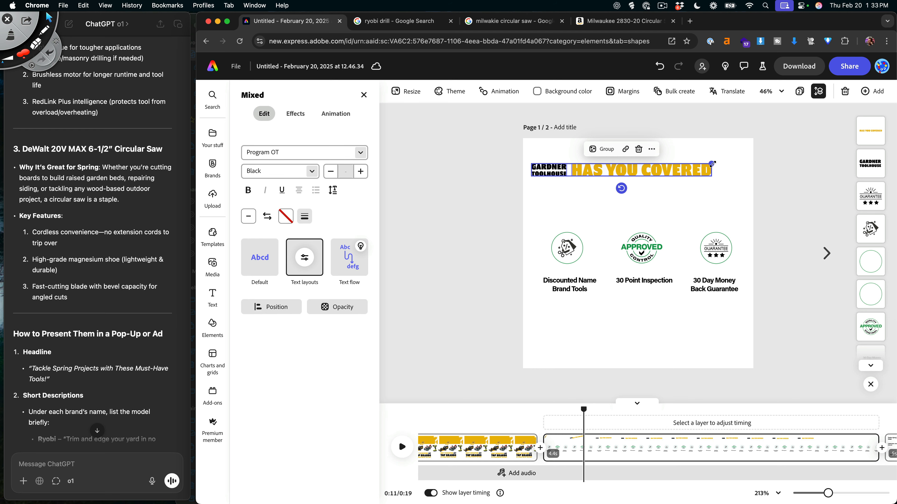
pyautogui.moveTo(712, 163); pyautogui.dragTo(747, 145)
pyautogui.click(653, 208)
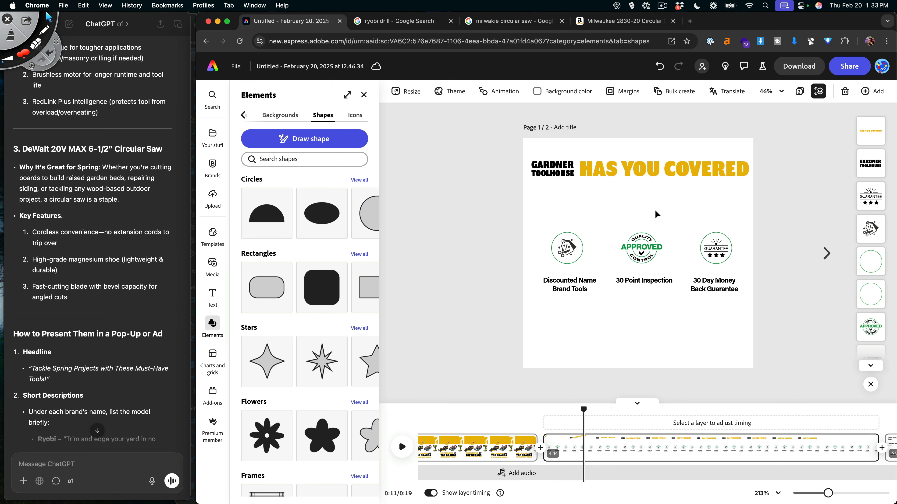
# - Undo the last resizing and repositioning of the two headline parts
pyautogui.press('super+z')
pyautogui.press('super+z')
pyautogui.press('super+z')
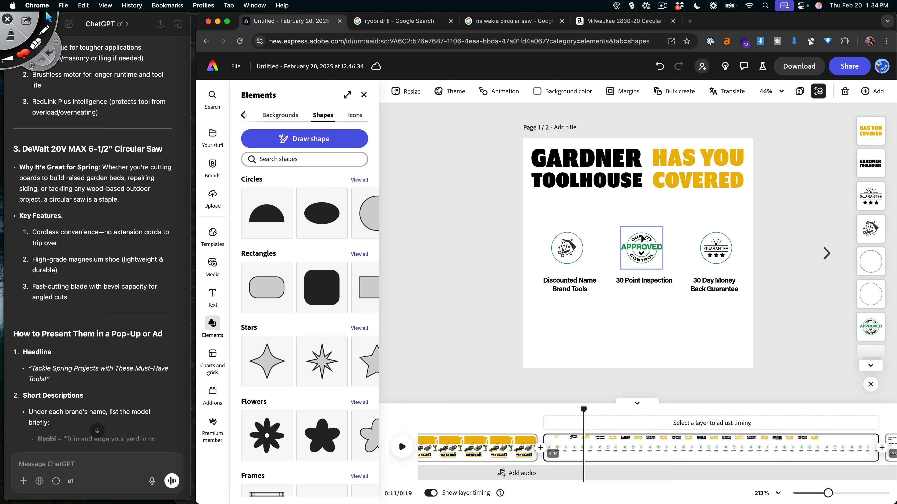
# - Move the Approved and Guarantee badges closer to the tools badge, and enlarge all three badges together below the headline
pyautogui.moveTo(714, 246); pyautogui.dragTo(678, 246)
pyautogui.moveTo(723, 225); pyautogui.dragTo(631, 257)
pyautogui.moveTo(640, 250); pyautogui.dragTo(606, 249)
pyautogui.moveTo(704, 226); pyautogui.dragTo(549, 250)
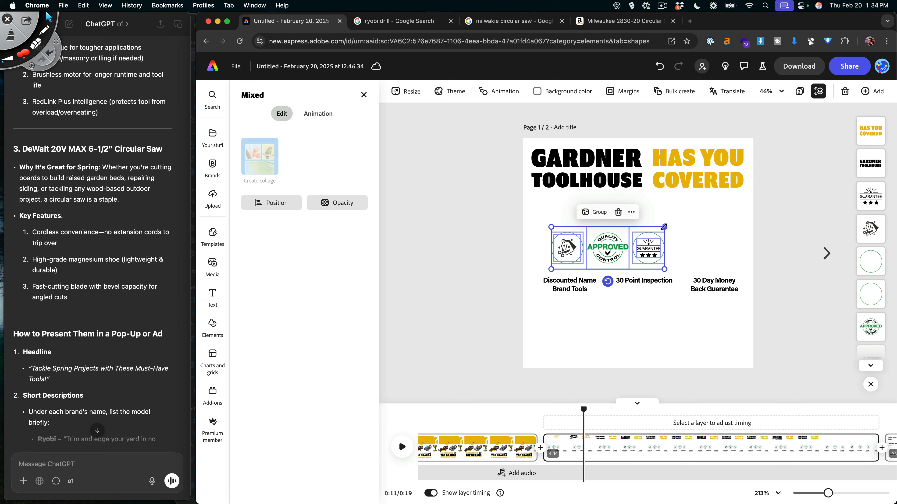
pyautogui.moveTo(664, 227); pyautogui.dragTo(726, 203)
pyautogui.click(616, 325)
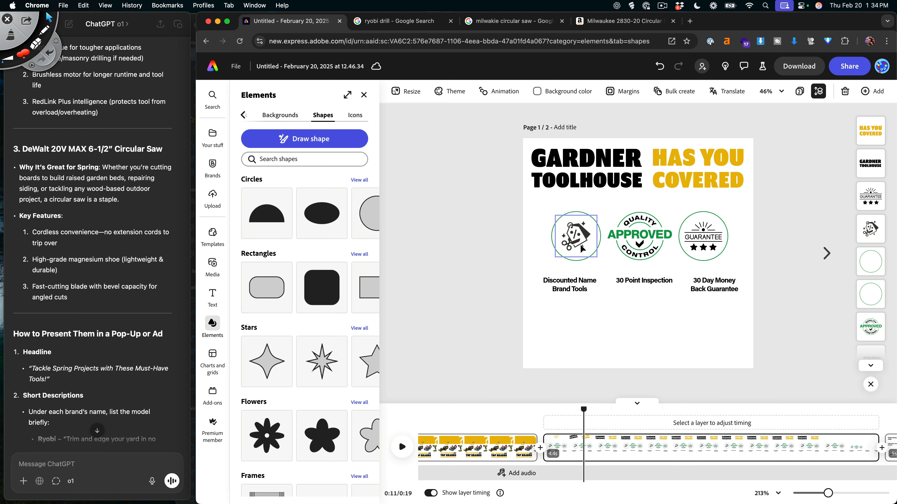
# - Inspect the font settings of the badge captions and of the "GARDNER TOOLHOUSE" headline
pyautogui.click(581, 248)
pyautogui.click(568, 270)
pyautogui.click(575, 290)
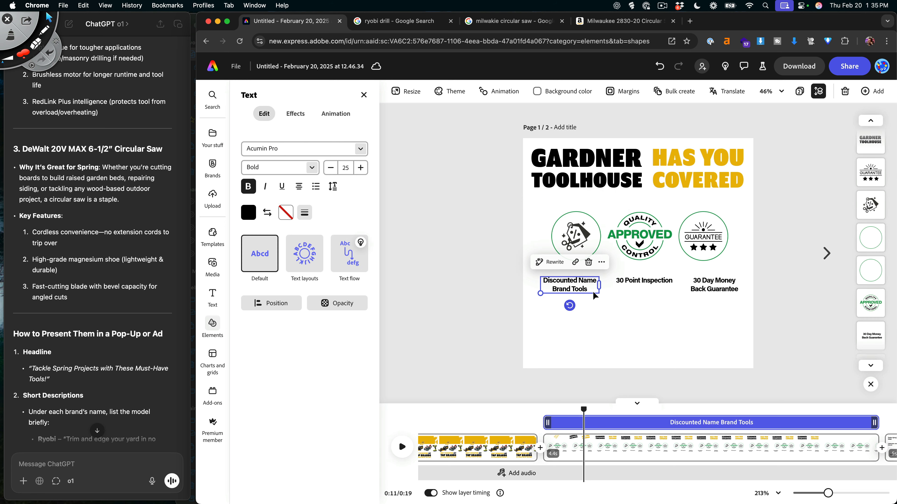
pyautogui.click(570, 327)
pyautogui.moveTo(569, 327); pyautogui.dragTo(712, 277)
pyautogui.click(610, 177)
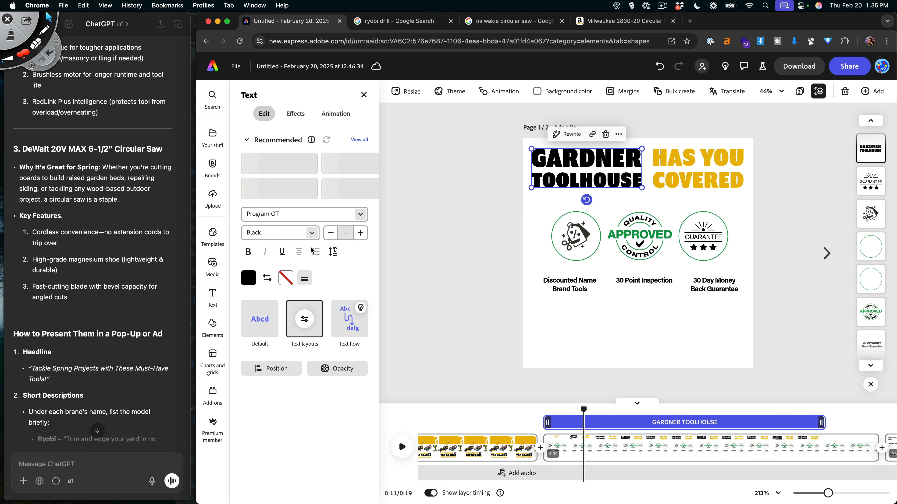
# - Set the three captions below the badges in the Program OT font with the Black style
pyautogui.moveTo(577, 321); pyautogui.dragTo(747, 275)
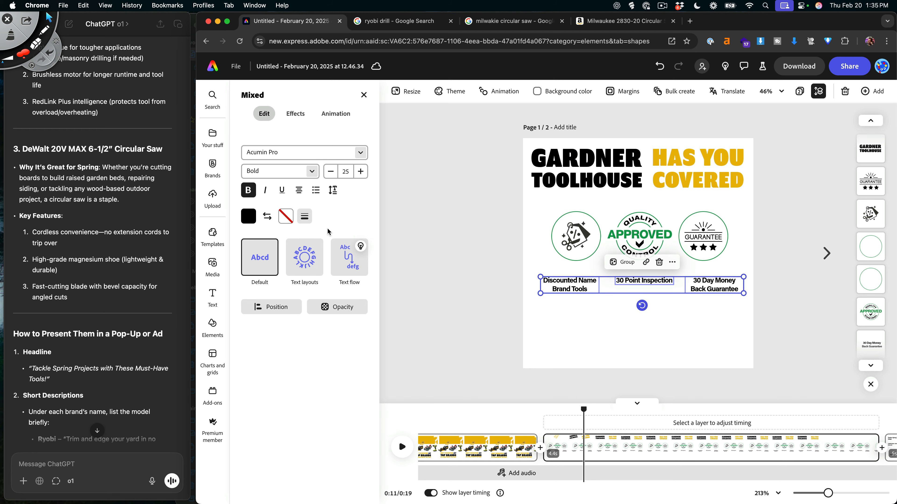
pyautogui.write('P')
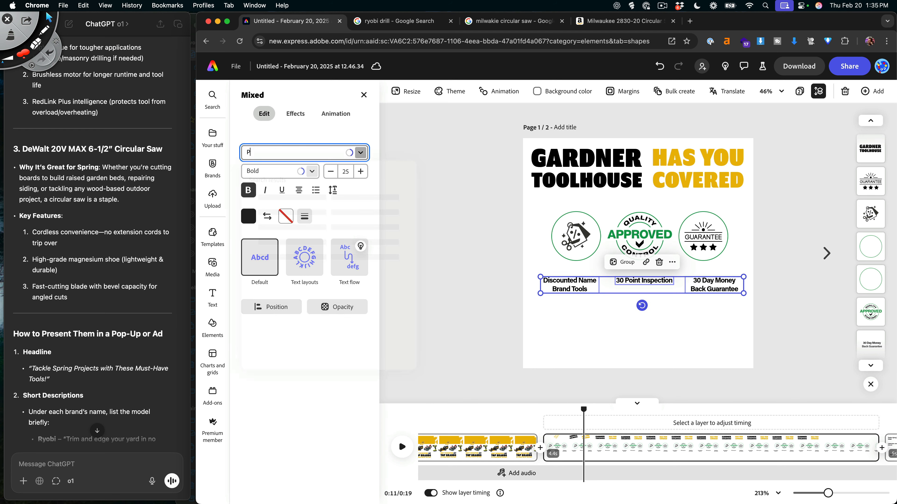
pyautogui.write('ROOG')
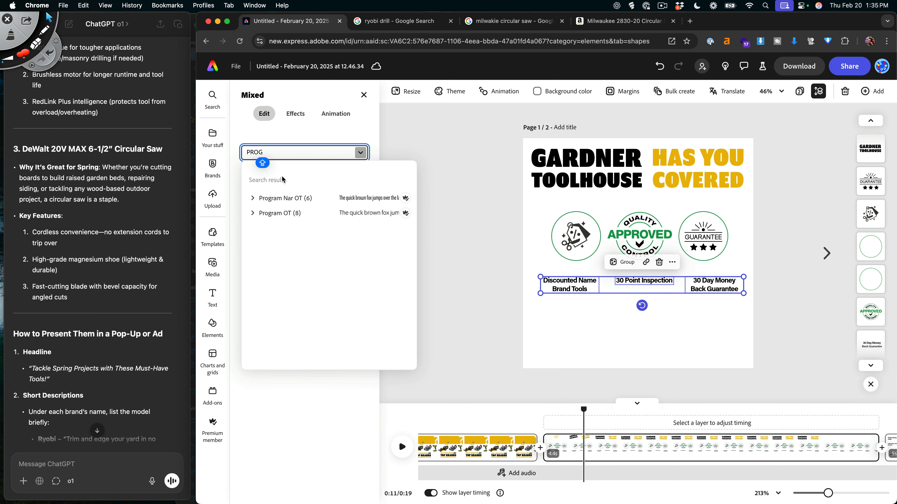
pyautogui.click(293, 214)
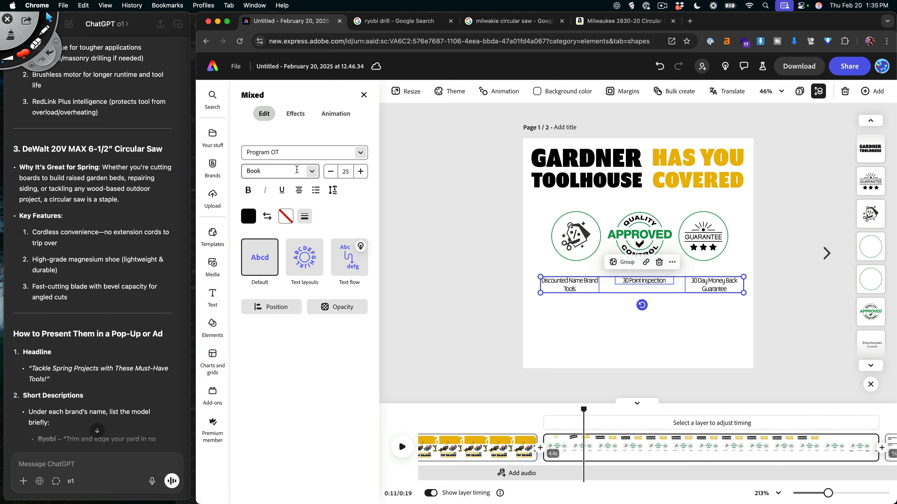
pyautogui.click(311, 175)
pyautogui.scroll(-2, 281, 263)
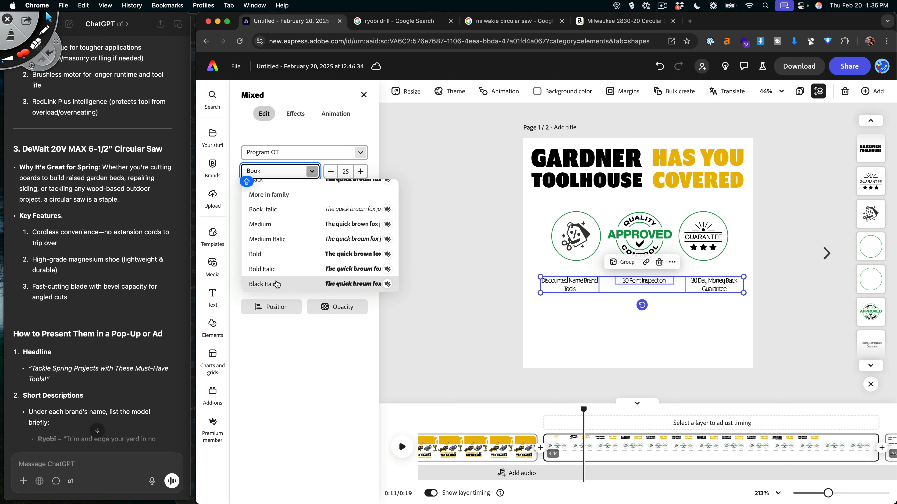
pyautogui.scroll(2, 277, 261)
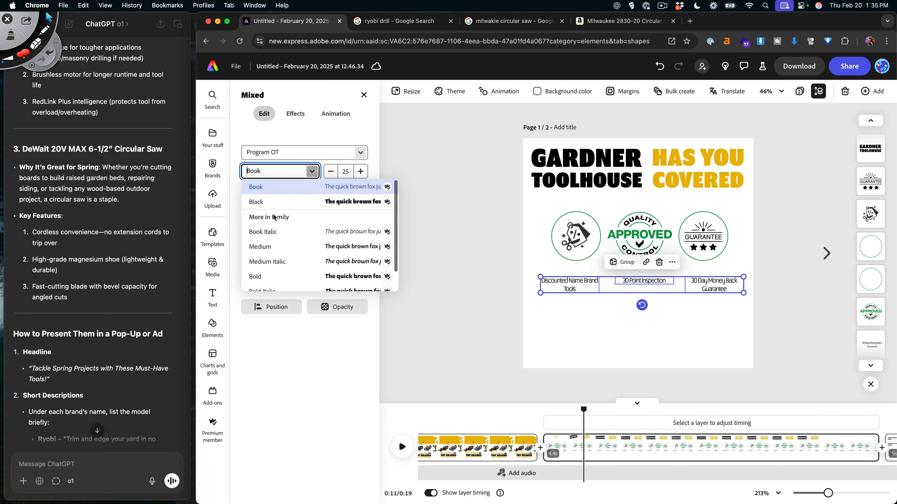
pyautogui.click(279, 203)
pyautogui.click(572, 314)
# - Wrap the "30 Point Inspection" caption onto two lines and shift "30 Day Money Back Guarantee" inward beneath its badge
pyautogui.click(629, 281)
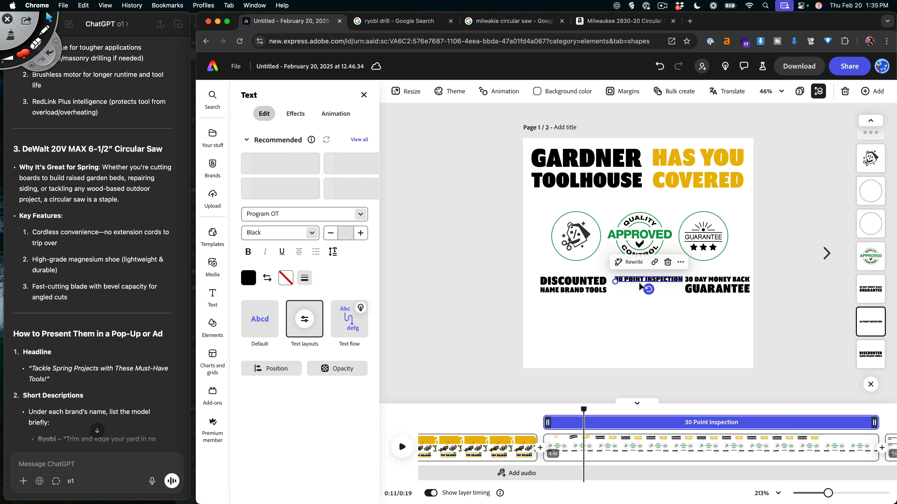
pyautogui.moveTo(616, 282); pyautogui.dragTo(645, 287)
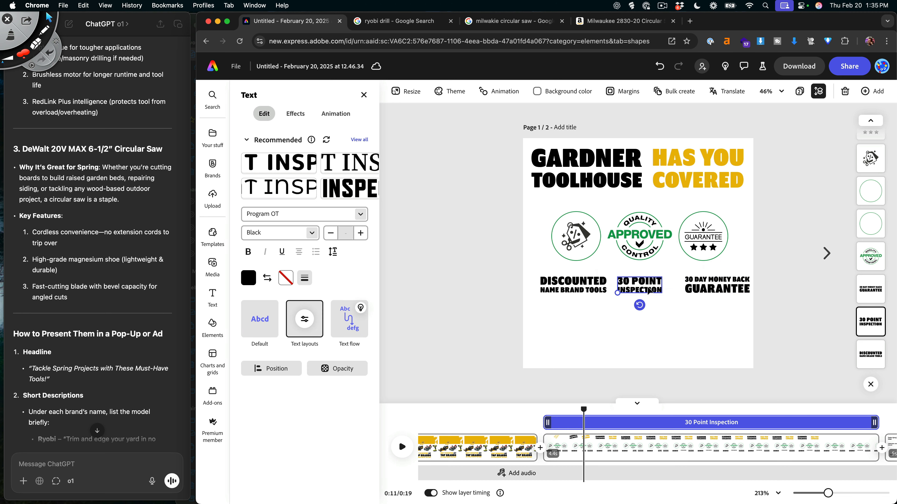
pyautogui.click(713, 289)
pyautogui.moveTo(713, 288); pyautogui.dragTo(701, 289)
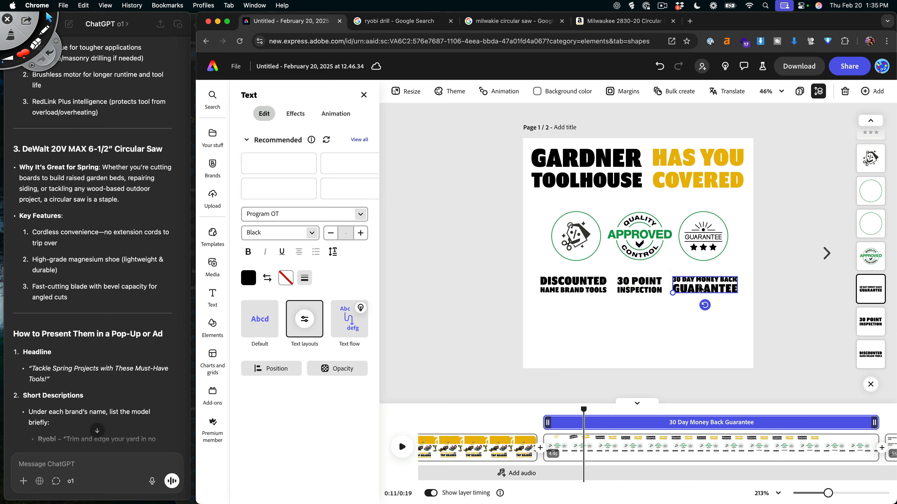
pyautogui.click(625, 319)
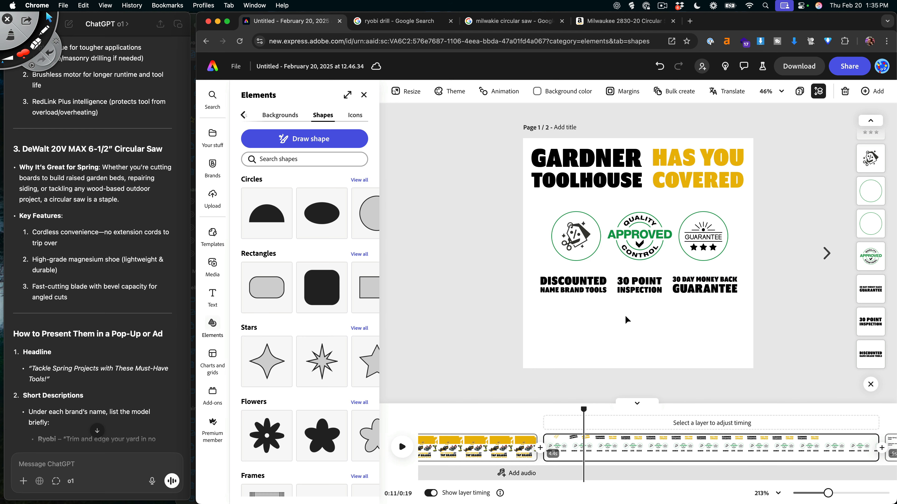
# - Fine-tune the three captions' placement so each sits centered beneath its badge
pyautogui.moveTo(617, 300); pyautogui.dragTo(698, 279)
pyautogui.click(691, 312)
pyautogui.moveTo(635, 284); pyautogui.dragTo(644, 280)
pyautogui.moveTo(573, 281); pyautogui.dragTo(580, 280)
pyautogui.click(642, 329)
# - Move the two outer badges with their captions farther apart, and lower the whole badge row slightly
pyautogui.moveTo(591, 333); pyautogui.dragTo(545, 209)
pyautogui.moveTo(574, 243); pyautogui.dragTo(565, 245)
pyautogui.moveTo(730, 328); pyautogui.dragTo(701, 229)
pyautogui.moveTo(701, 238); pyautogui.dragTo(709, 239)
pyautogui.click(703, 326)
pyautogui.moveTo(703, 326); pyautogui.dragTo(570, 253)
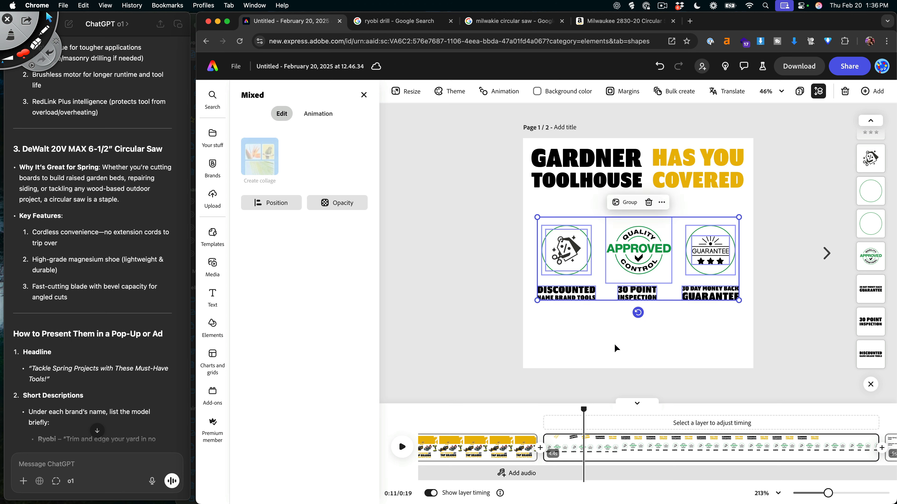
# - Drop the two outer badges and their captions below the central badge, and enlarge the "30 Point Inspection" caption
pyautogui.click(590, 343)
pyautogui.moveTo(591, 345); pyautogui.dragTo(540, 223)
pyautogui.moveTo(566, 250); pyautogui.dragTo(566, 289)
pyautogui.moveTo(711, 315); pyautogui.dragTo(705, 297)
pyautogui.click(661, 356)
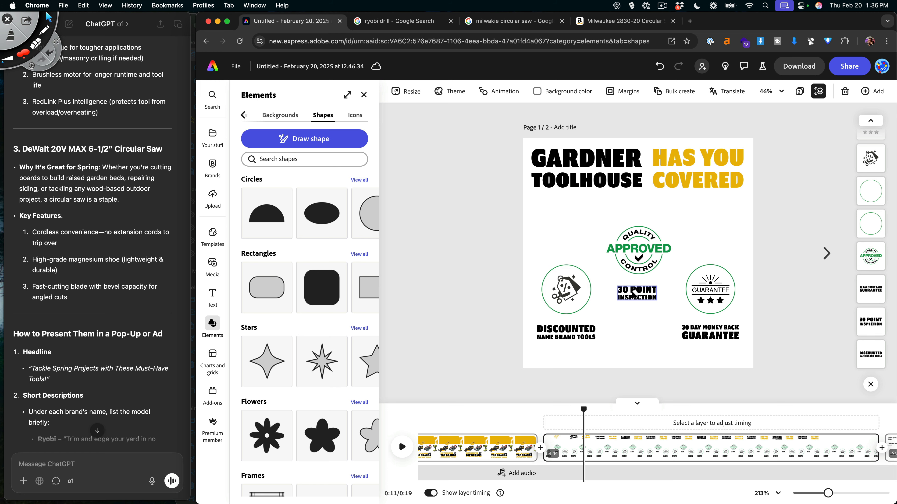
pyautogui.click(633, 295)
pyautogui.moveTo(605, 308); pyautogui.dragTo(643, 298)
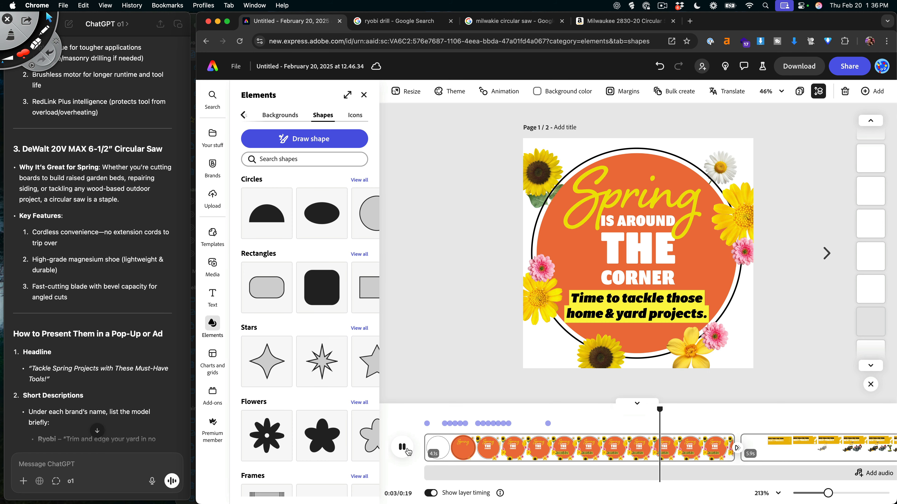
# - Trim the opening Spring scene to 3.7 seconds and play the video from the beginning through to the badge scene
pyautogui.click(406, 450)
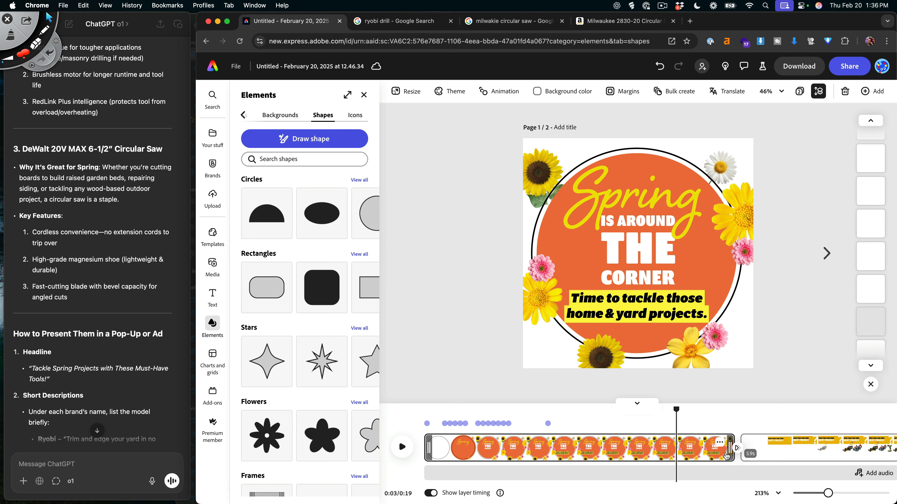
pyautogui.moveTo(733, 449); pyautogui.dragTo(704, 448)
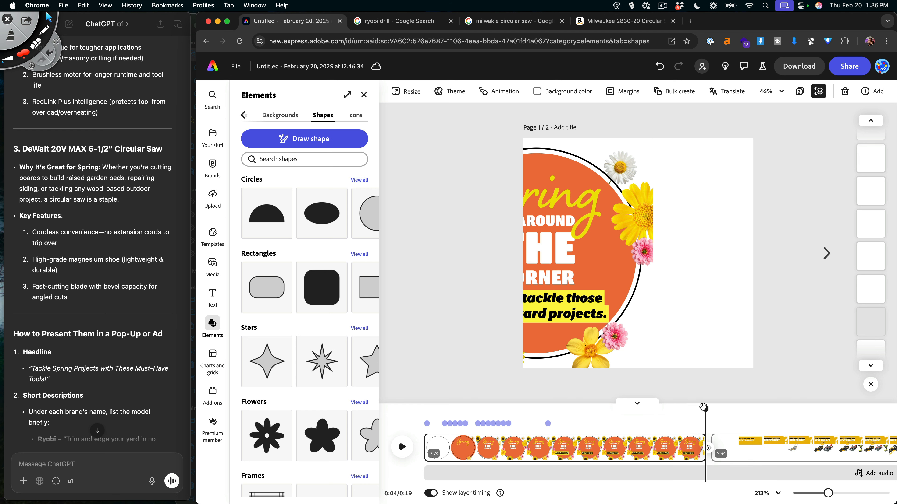
pyautogui.click(401, 448)
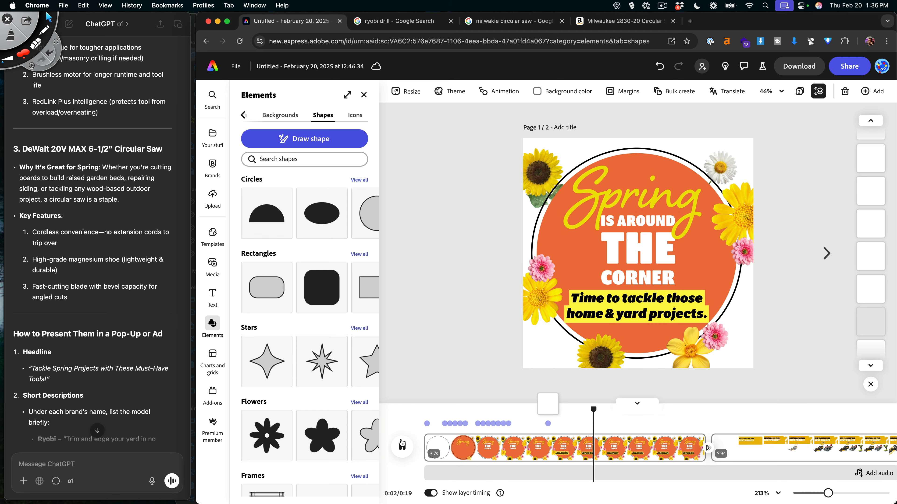
pyautogui.click(488, 435)
pyautogui.moveTo(504, 413); pyautogui.dragTo(424, 409)
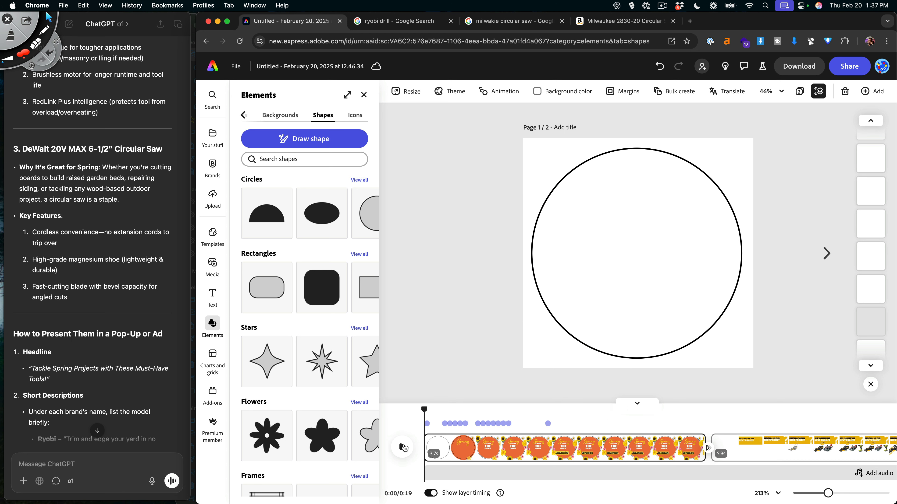
pyautogui.click(400, 448)
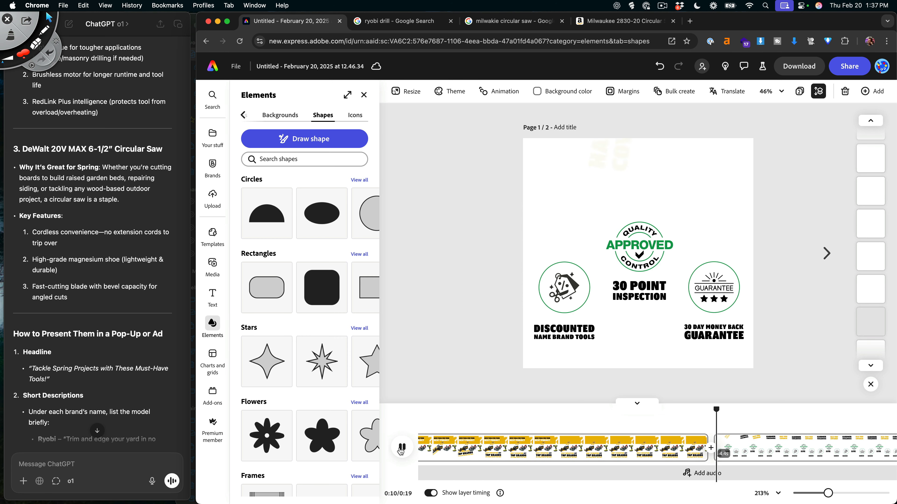
pyautogui.click(400, 451)
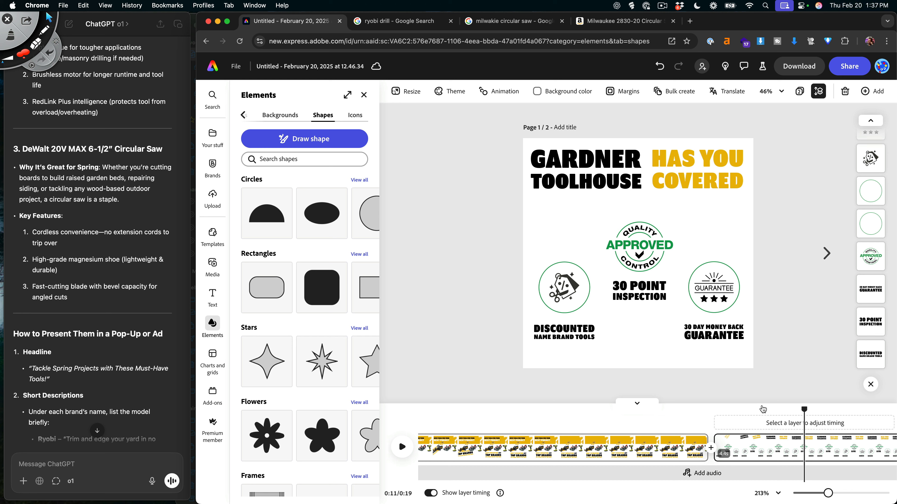
# - Group each of the three badges with its own caption
pyautogui.moveTo(575, 232); pyautogui.dragTo(541, 354)
pyautogui.press('super+g')
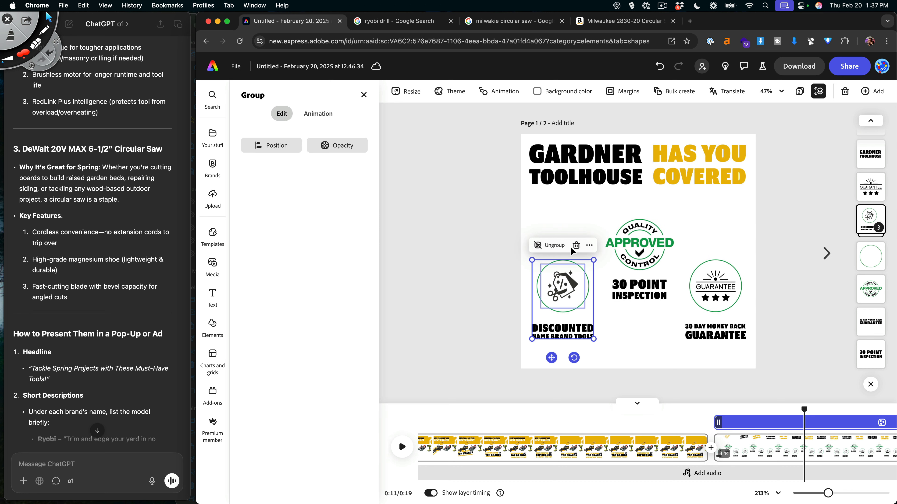
pyautogui.moveTo(656, 326); pyautogui.dragTo(641, 231)
pyautogui.press('super+g')
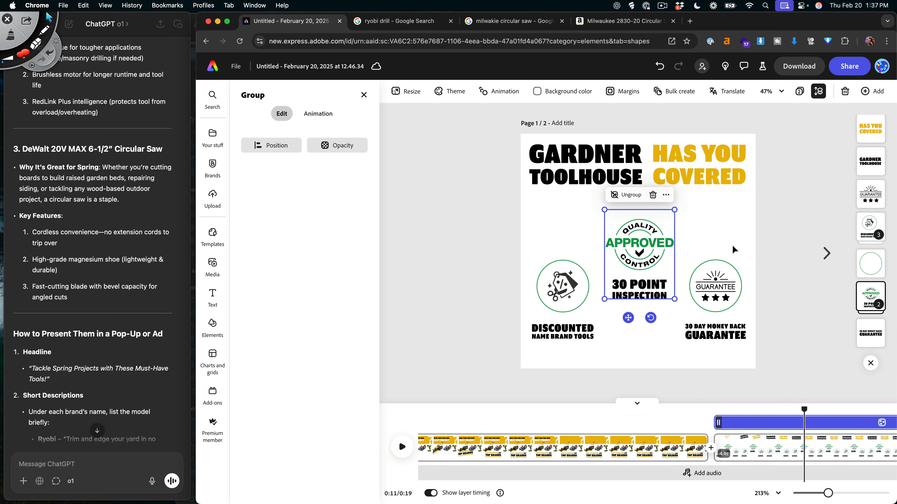
pyautogui.moveTo(734, 250); pyautogui.dragTo(688, 348)
pyautogui.press('super+g')
pyautogui.click(616, 351)
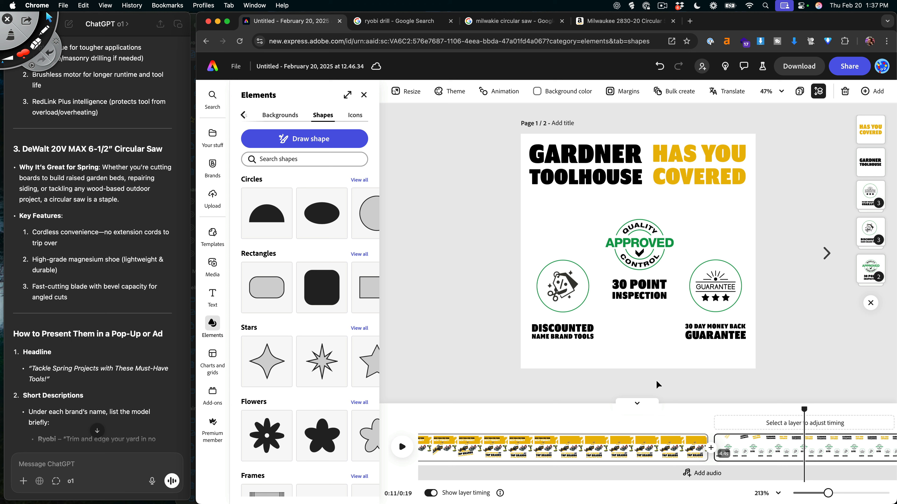
# - Add a Push transition between the "Top Brands" scene and the Gardner Toolhouse badge scene
pyautogui.moveTo(805, 409); pyautogui.dragTo(666, 410)
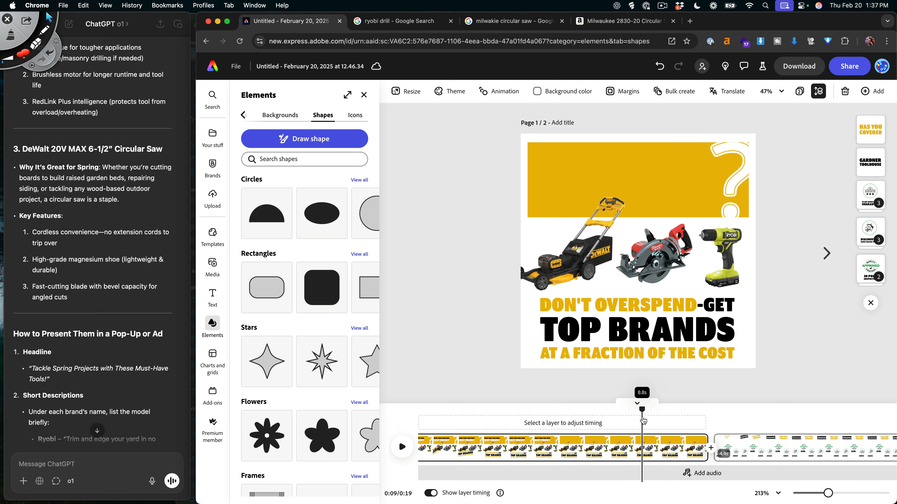
pyautogui.click(711, 449)
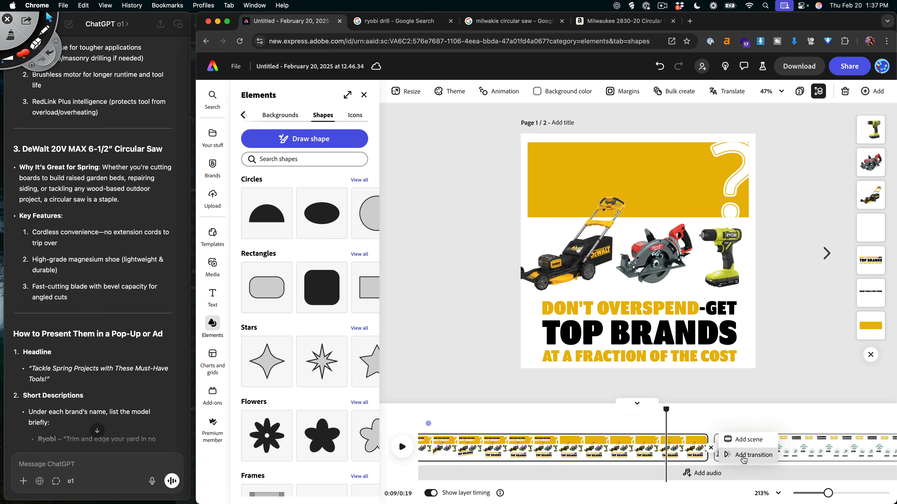
pyautogui.click(744, 458)
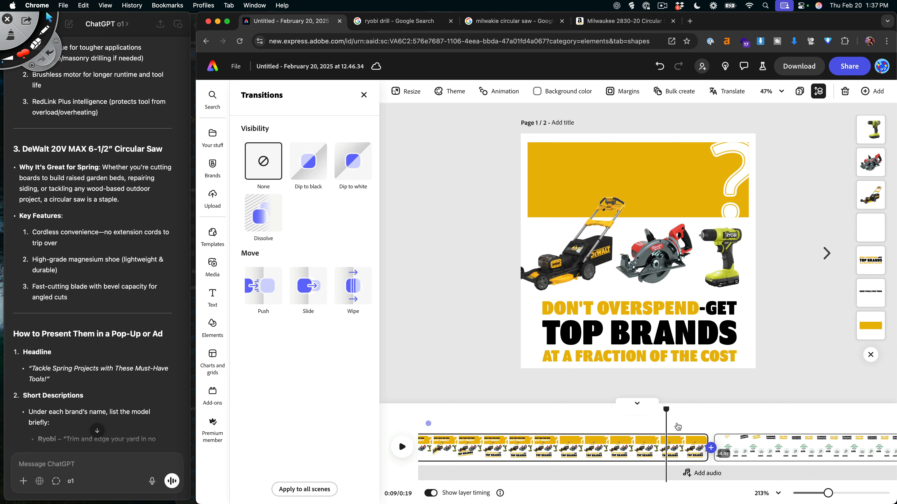
pyautogui.click(265, 291)
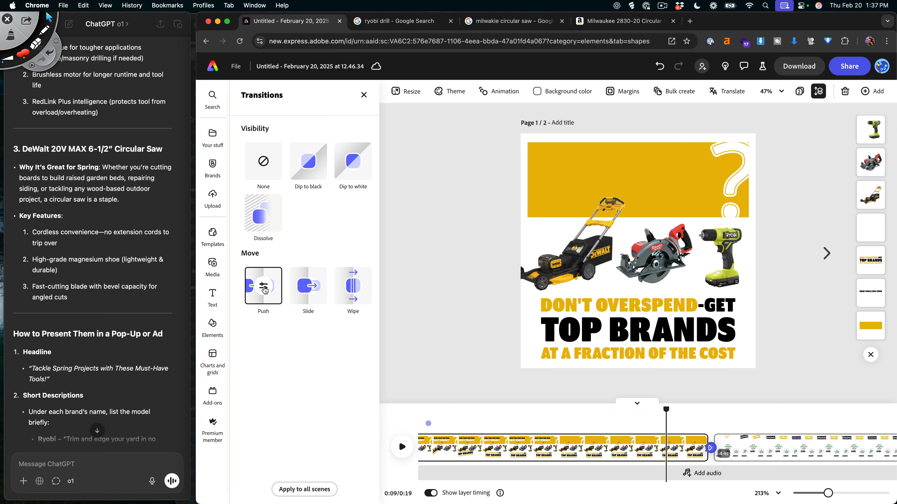
pyautogui.click(264, 287)
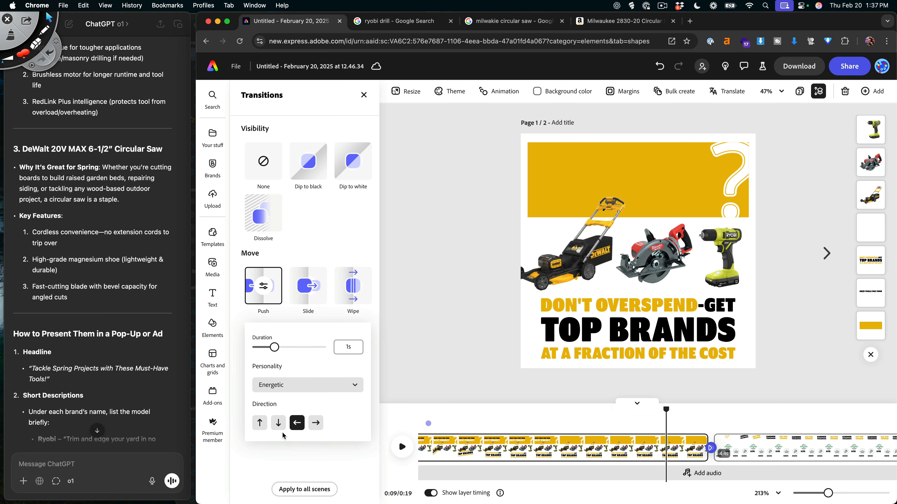
pyautogui.click(484, 331)
# - Play back the transition from the "Top Brands" scene into the badge scene to check it
pyautogui.moveTo(599, 409); pyautogui.dragTo(423, 411)
pyautogui.press('space')
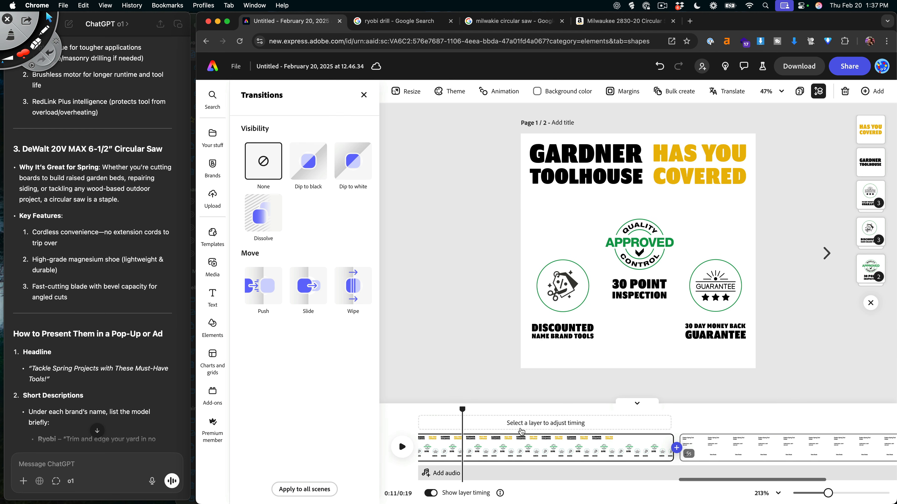
pyautogui.hscroll(-4, 526, 434)
pyautogui.moveTo(607, 411); pyautogui.dragTo(488, 420)
pyautogui.press('space')
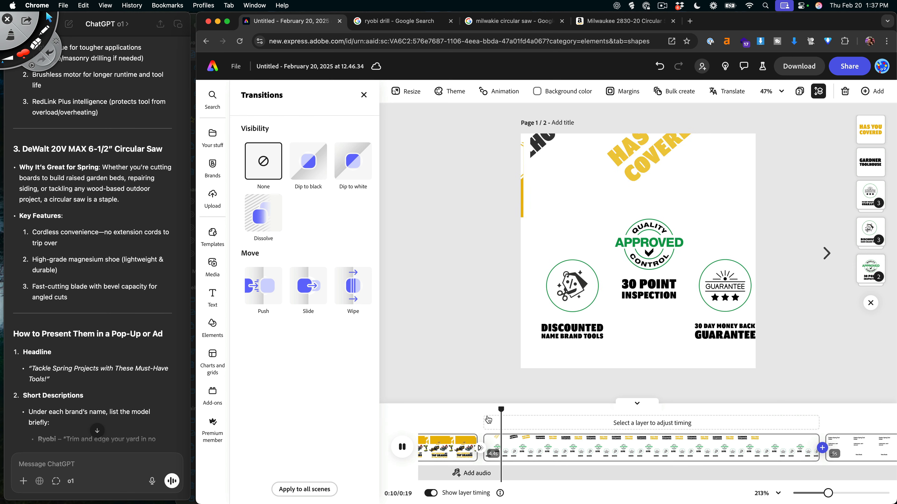
pyautogui.press('space')
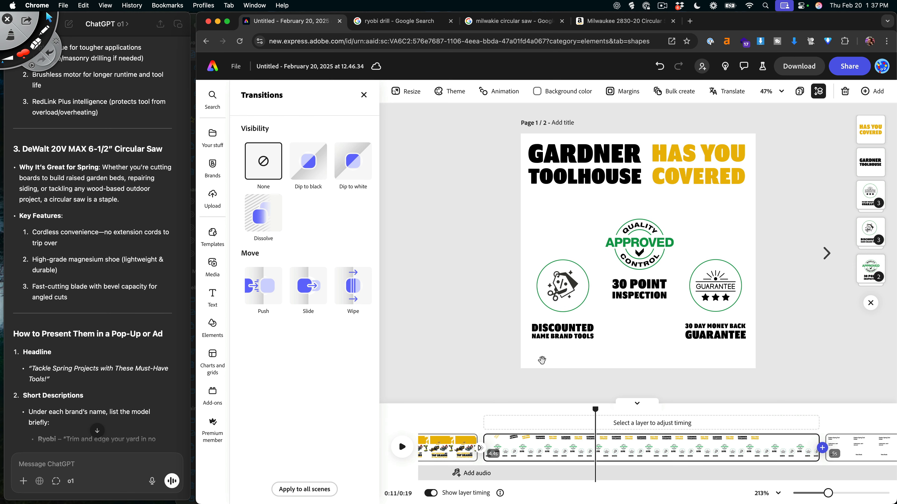
# - Trim the start of the "Discounted Name Brand Tools" group to the playhead, leaving a 2.9-second duration
pyautogui.click(564, 300)
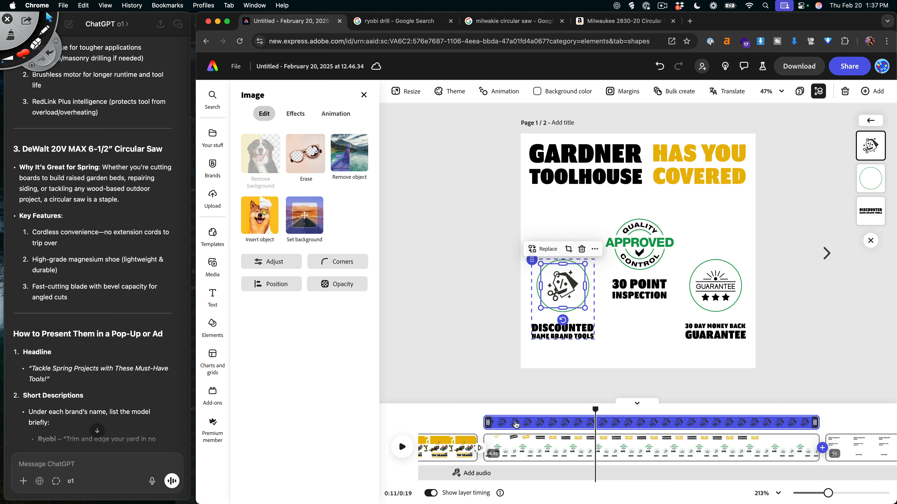
pyautogui.click(531, 262)
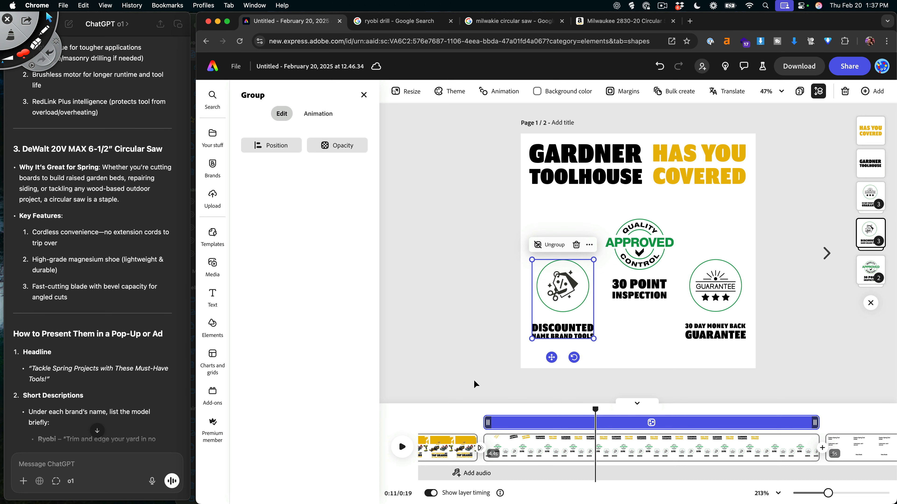
pyautogui.moveTo(488, 422); pyautogui.dragTo(594, 427)
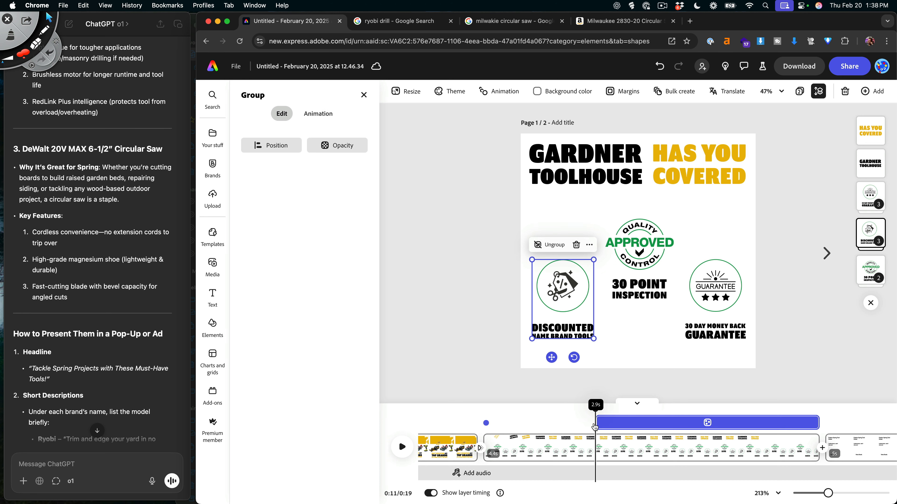
# - Apply the Bungee entrance animation to the "Discounted Name Brand Tools" group
pyautogui.click(307, 115)
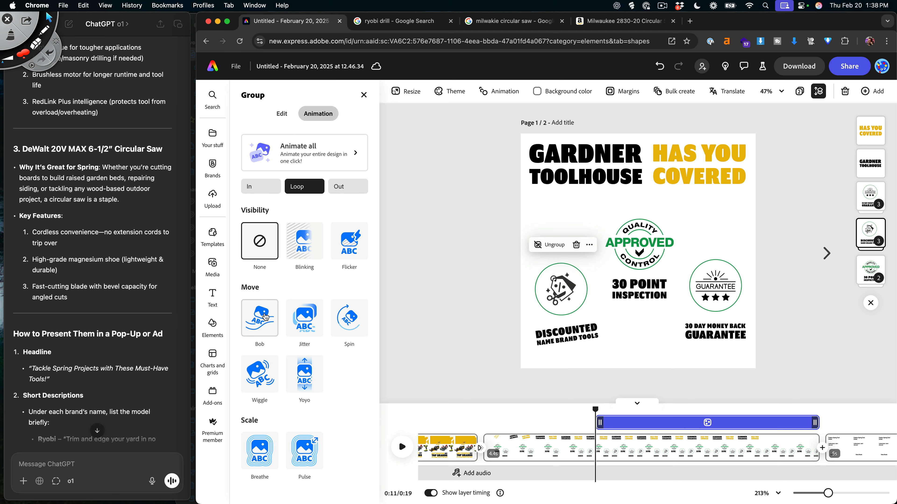
pyautogui.click(260, 186)
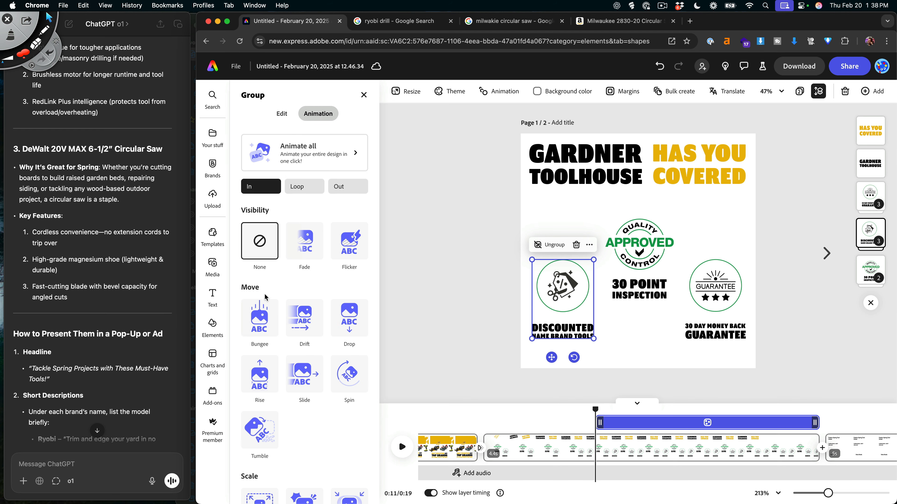
pyautogui.click(262, 326)
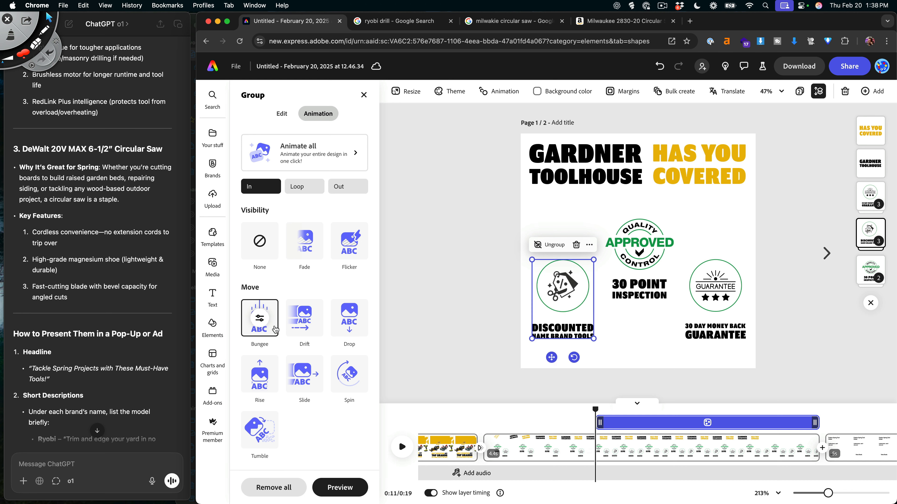
# - Trim the start of the "30 Point Inspection" group slightly past the "Discounted" group's start and give it the Bungee entrance animation
pyautogui.click(609, 218)
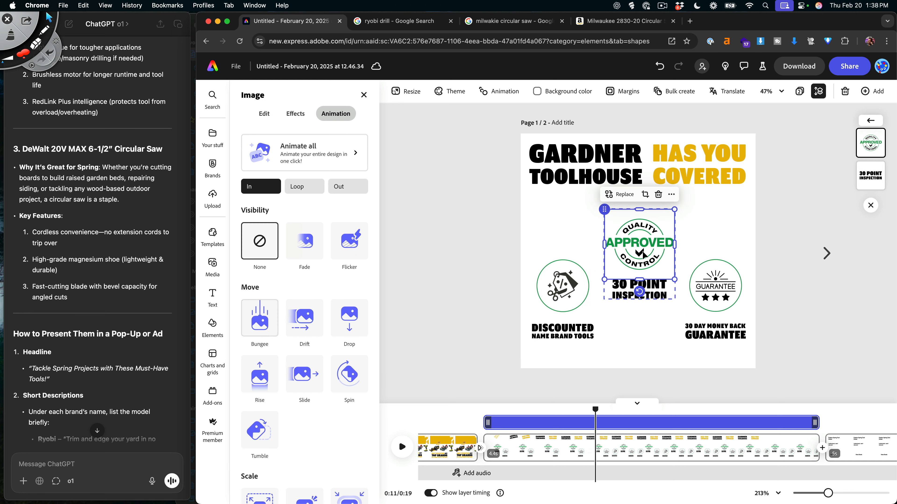
pyautogui.press('Escape')
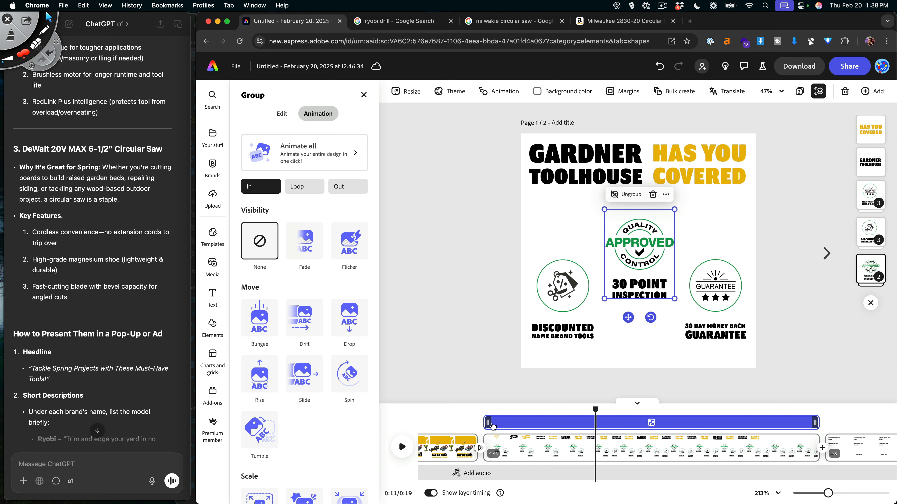
pyautogui.moveTo(493, 427); pyautogui.dragTo(633, 410)
pyautogui.click(267, 340)
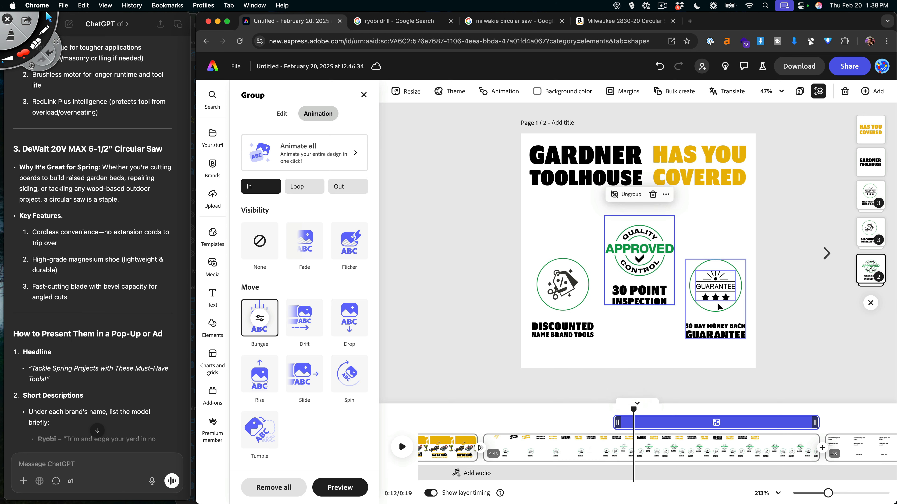
# - Trim the start of the "30 Day Money Back Guarantee" group to just after the inspection group's start and apply the Bungee entrance animation
pyautogui.click(719, 323)
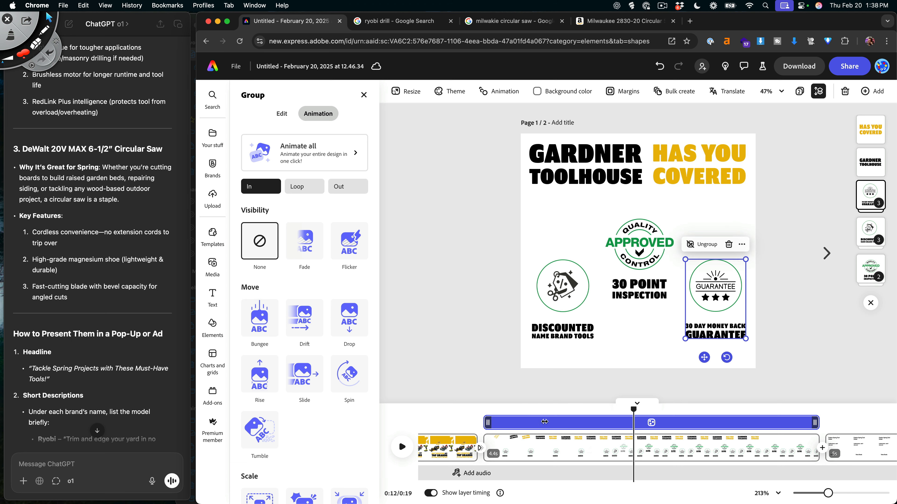
pyautogui.moveTo(545, 422); pyautogui.dragTo(562, 410)
pyautogui.click(628, 410)
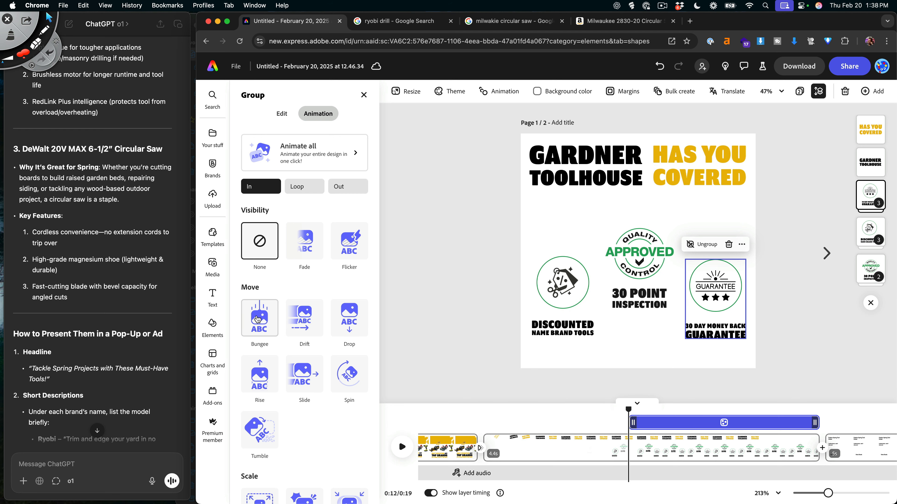
pyautogui.click(258, 319)
# - Play back the badge scene to check the staggered entrances of the three badges and the headings
pyautogui.moveTo(629, 410); pyautogui.dragTo(546, 410)
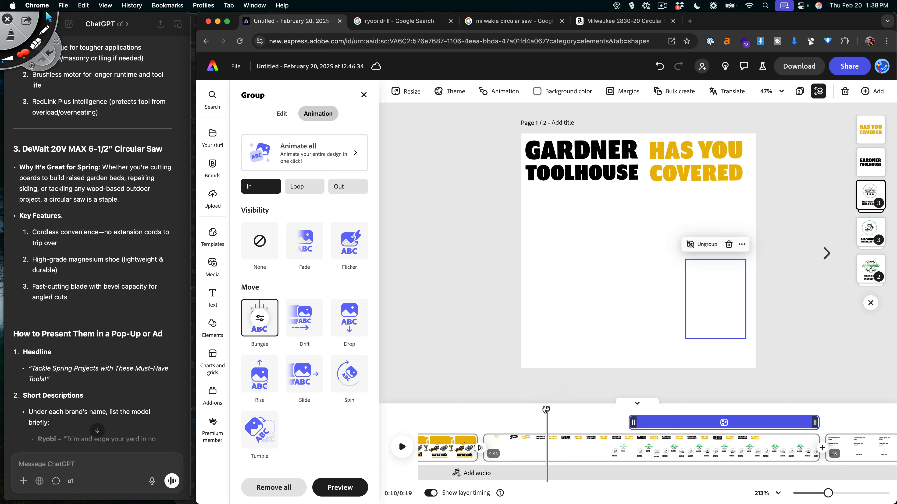
pyautogui.press('space')
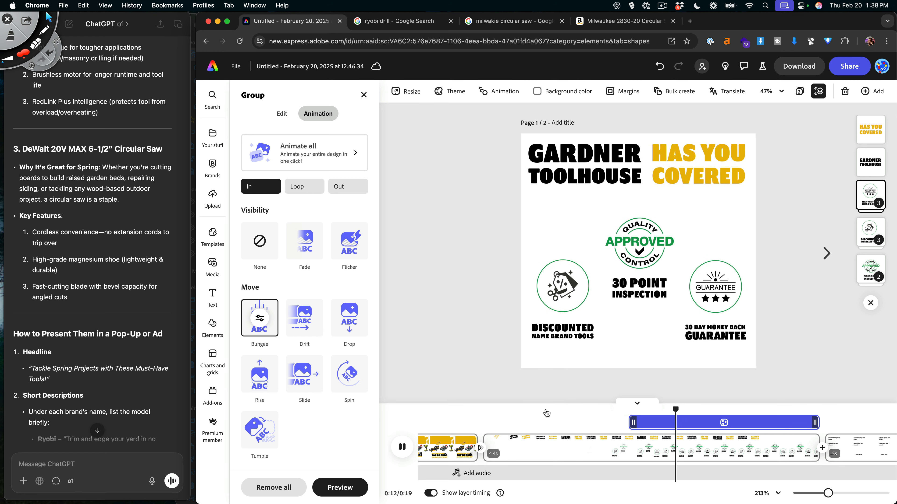
pyautogui.press('space')
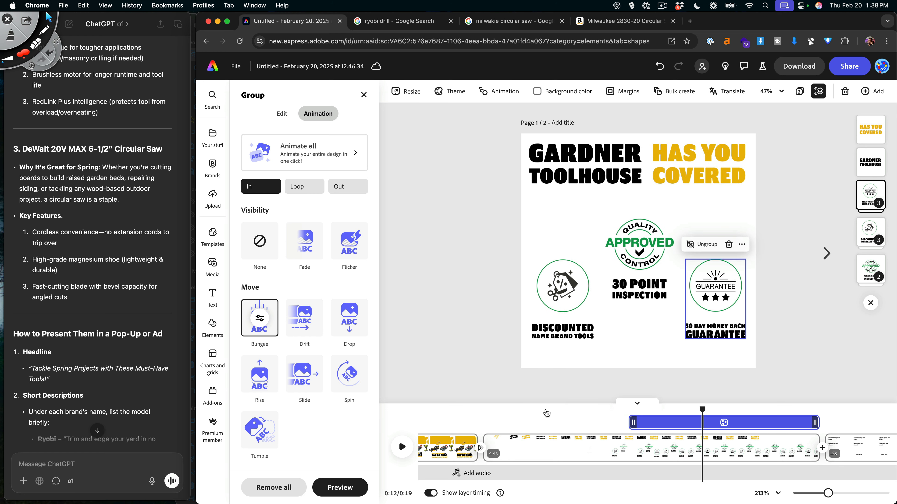
pyautogui.click(549, 238)
pyautogui.click(486, 422)
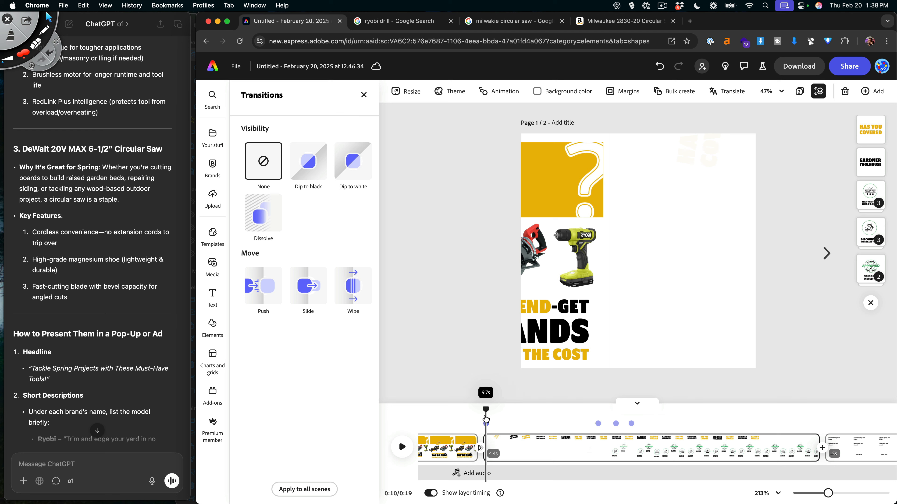
pyautogui.click(401, 446)
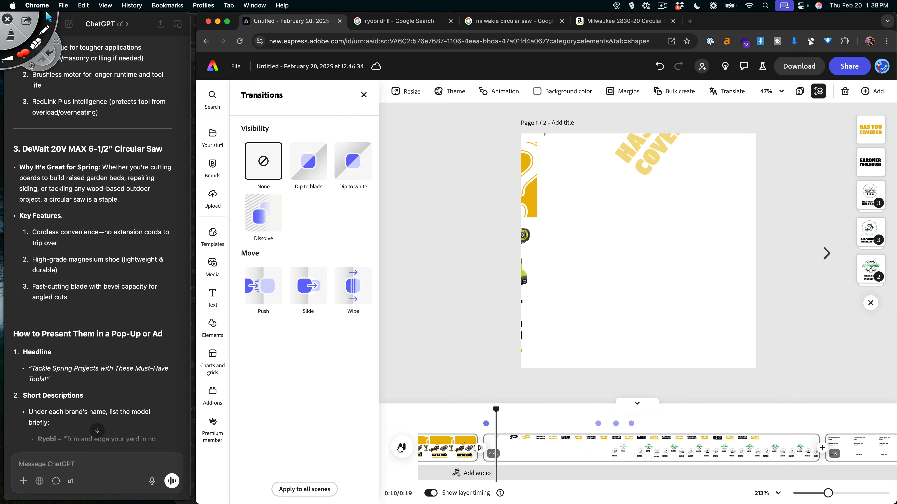
pyautogui.click(400, 447)
# - Change the entrance animation of both the "GARDNER TOOLHOUSE" and "HAS YOU COVERED" headings to Bungee
pyautogui.click(742, 160)
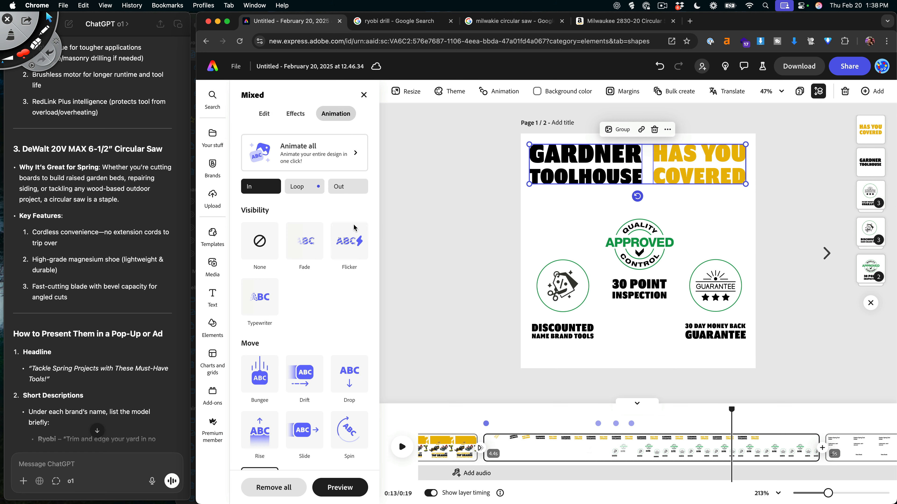
pyautogui.click(309, 187)
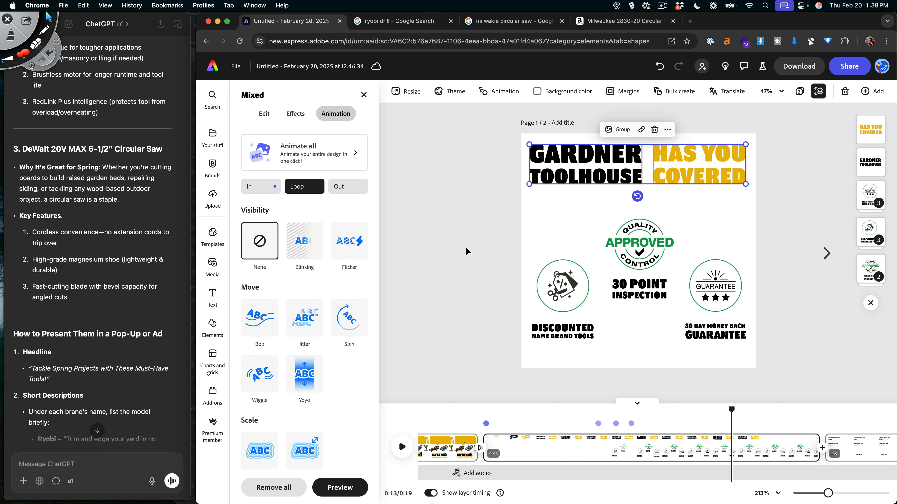
pyautogui.click(258, 187)
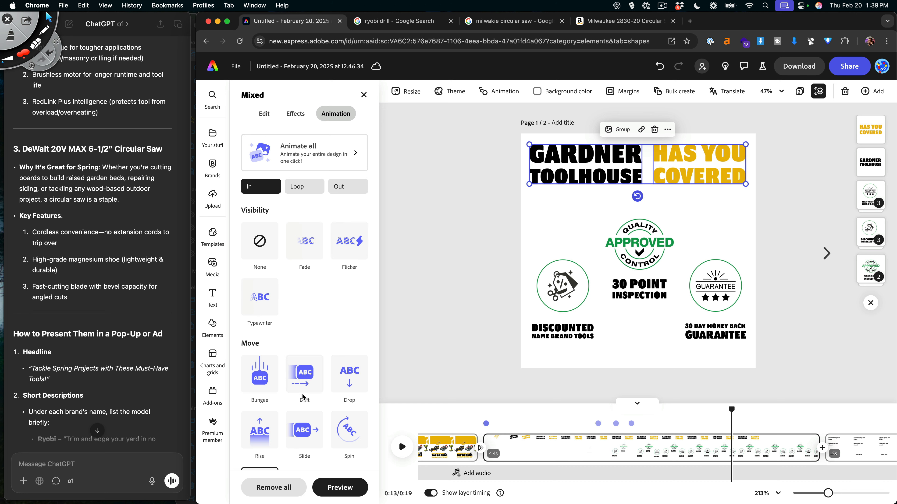
pyautogui.click(264, 384)
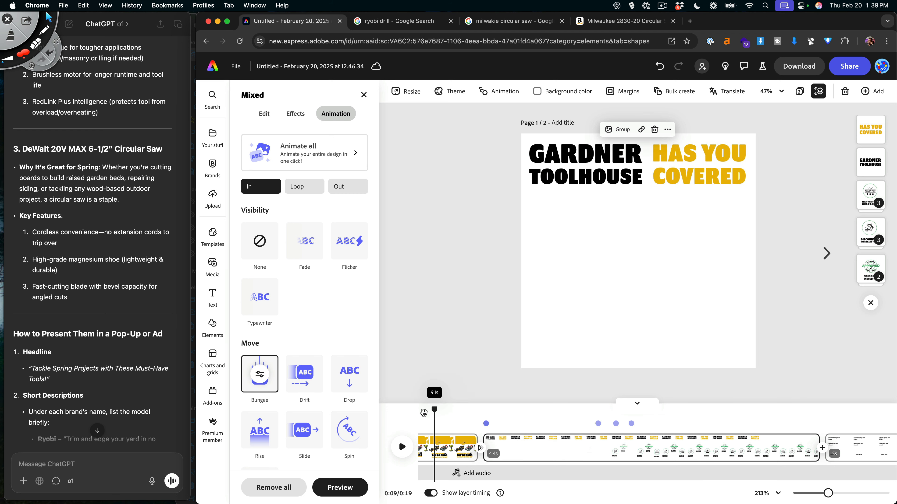
# - Play back the Push transition into the badge scene to check how the headings enter
pyautogui.click(480, 447)
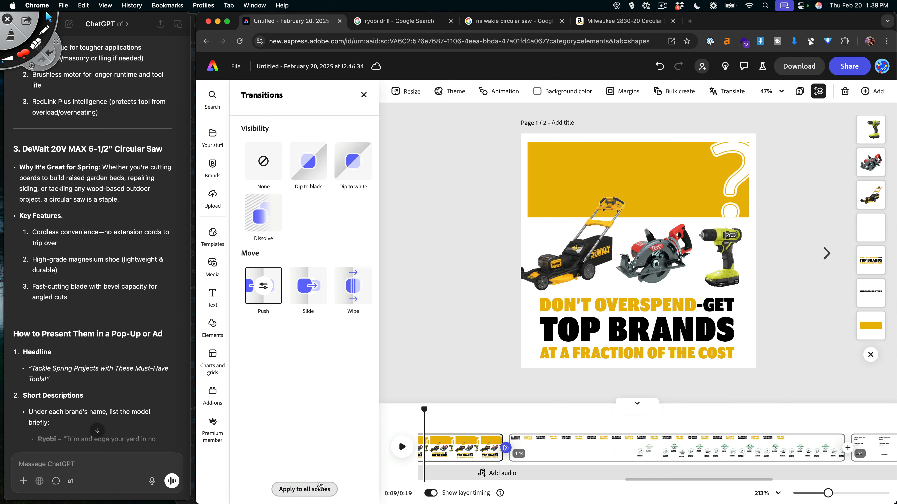
pyautogui.click(405, 454)
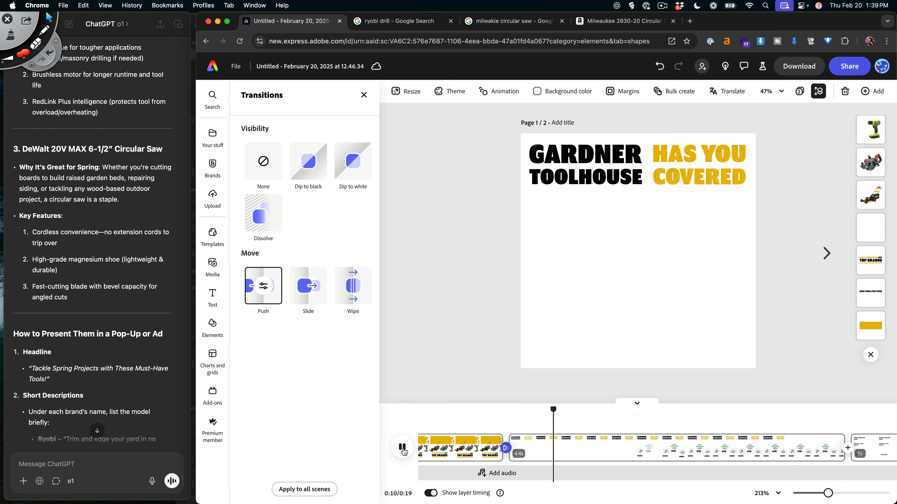
pyautogui.click(403, 448)
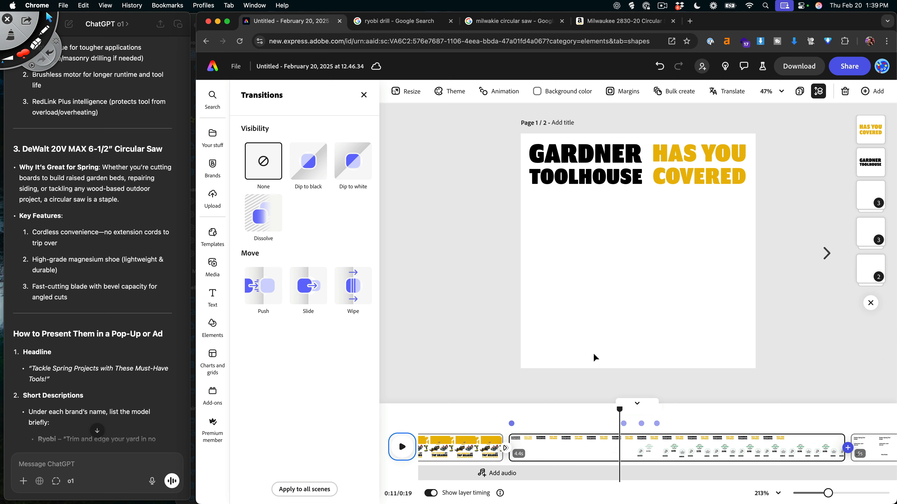
# - Trim the starts of the "GARDNER TOOLHOUSE" and "HAS YOU COVERED" headings to the playhead at 9.8 seconds
pyautogui.moveTo(620, 406); pyautogui.dragTo(523, 409)
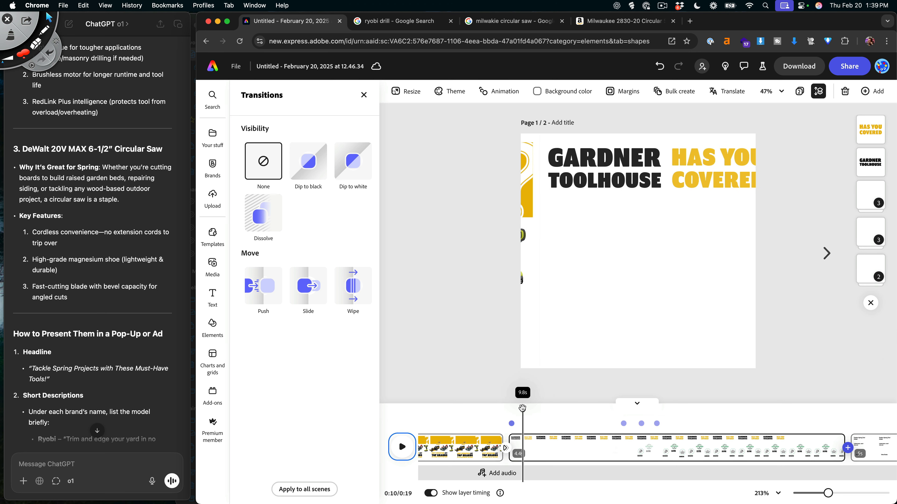
pyautogui.click(589, 222)
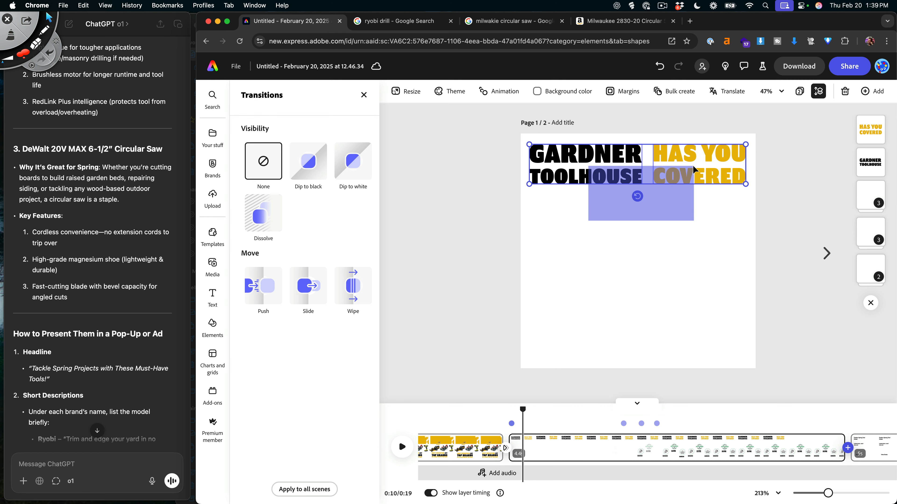
pyautogui.click(582, 253)
pyautogui.click(583, 173)
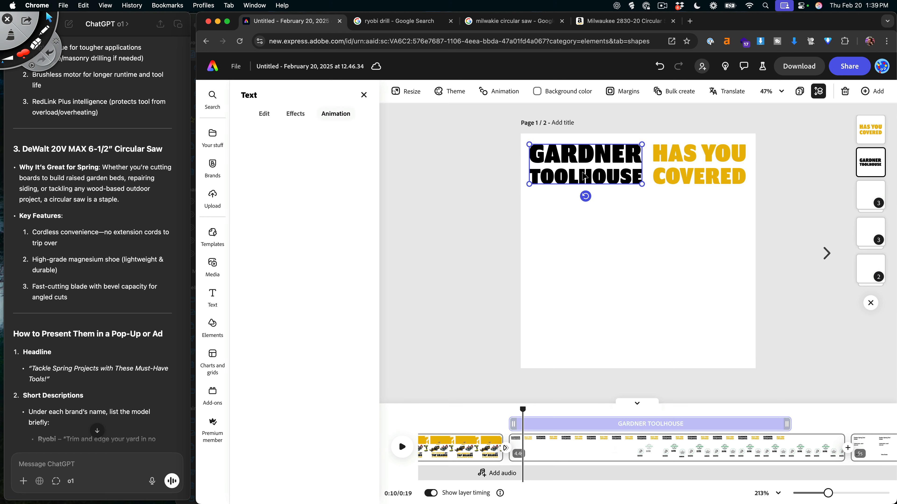
pyautogui.click(680, 180)
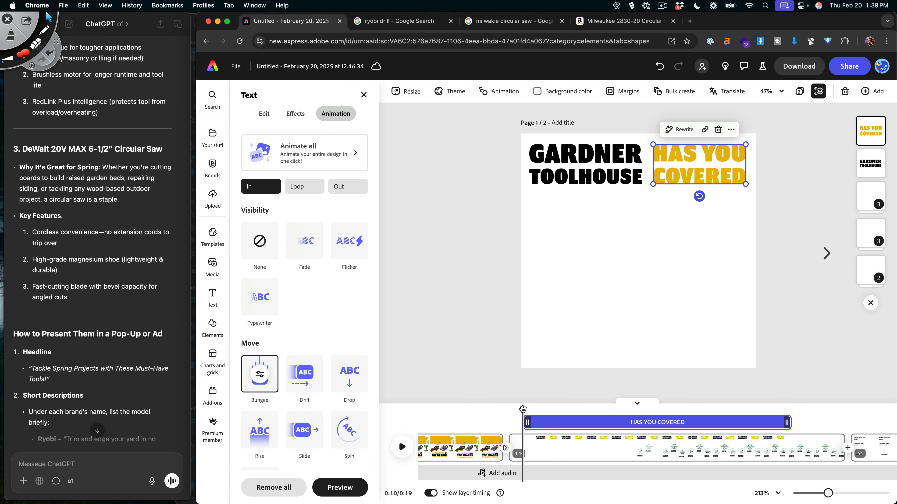
# - Play back the badge scene from its beginning to check the headings' delayed entrance
pyautogui.moveTo(523, 409); pyautogui.dragTo(511, 410)
pyautogui.click(401, 448)
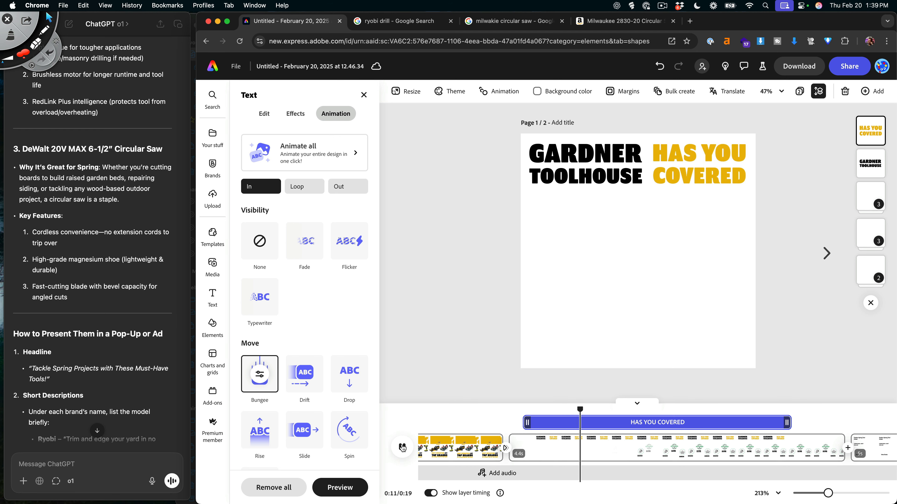
pyautogui.click(402, 448)
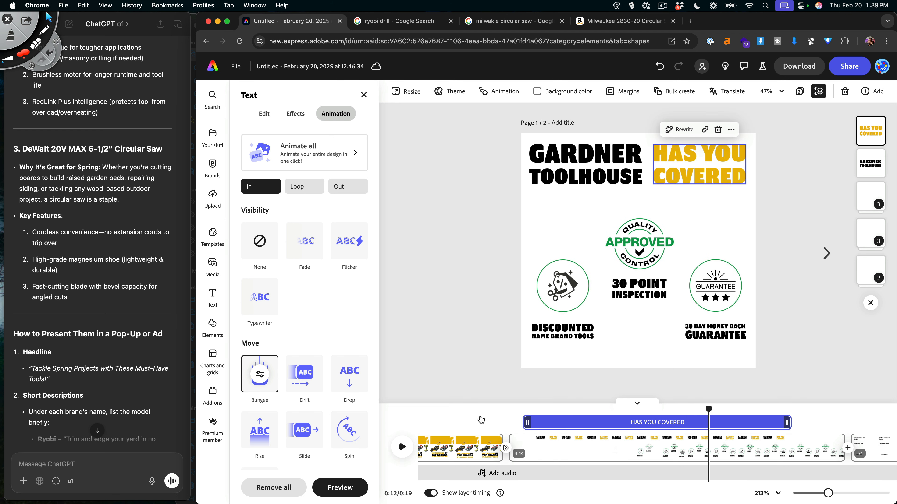
# - Fine-tune the start of the "30 Day Money Back Guarantee" group to the playhead, leaving a 2.5-second duration
pyautogui.doubleClick(634, 264)
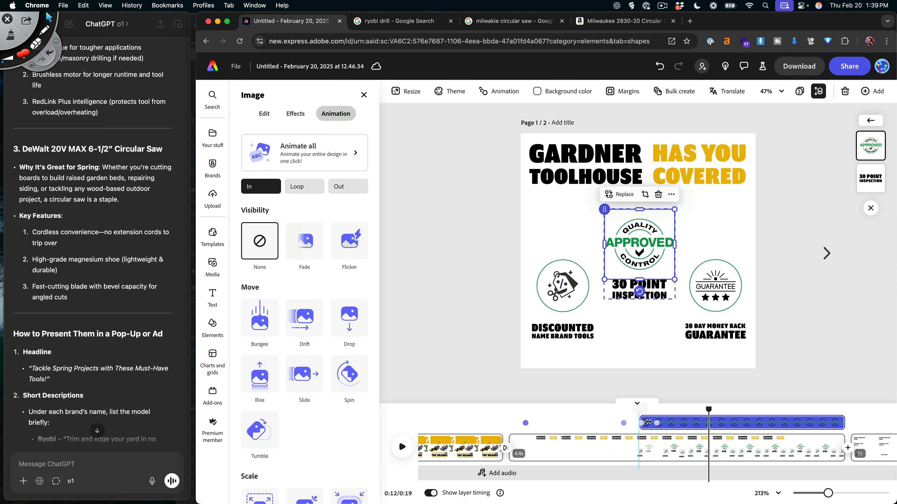
pyautogui.moveTo(648, 423); pyautogui.dragTo(656, 423)
pyautogui.click(718, 290)
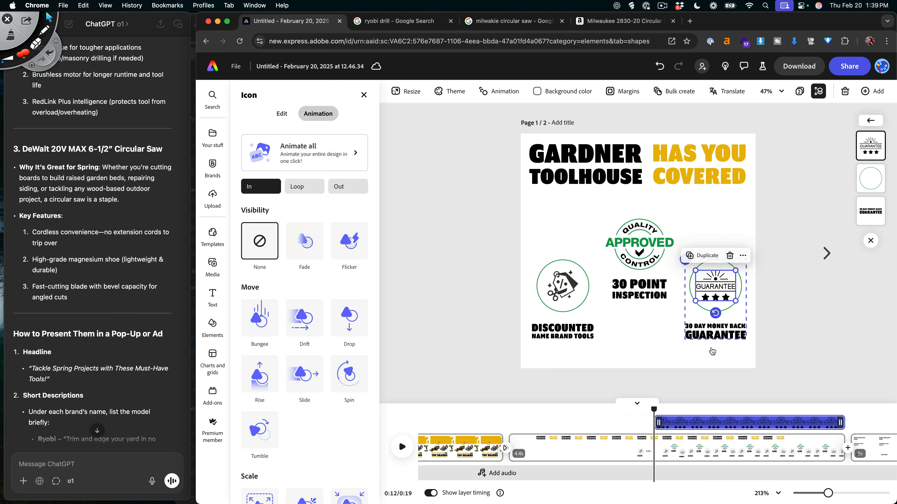
pyautogui.click(675, 354)
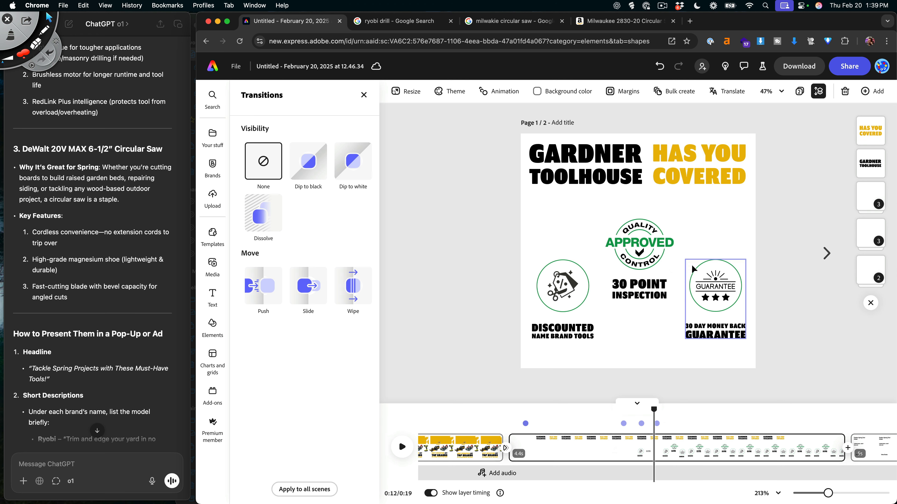
pyautogui.click(690, 269)
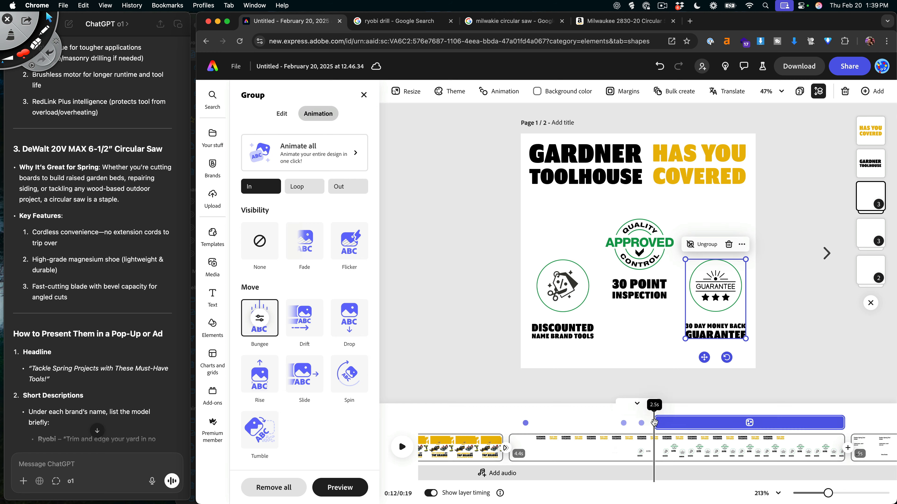
# - Play back the badge scene through to its end to check the badge and heading timing
pyautogui.moveTo(667, 423); pyautogui.dragTo(571, 410)
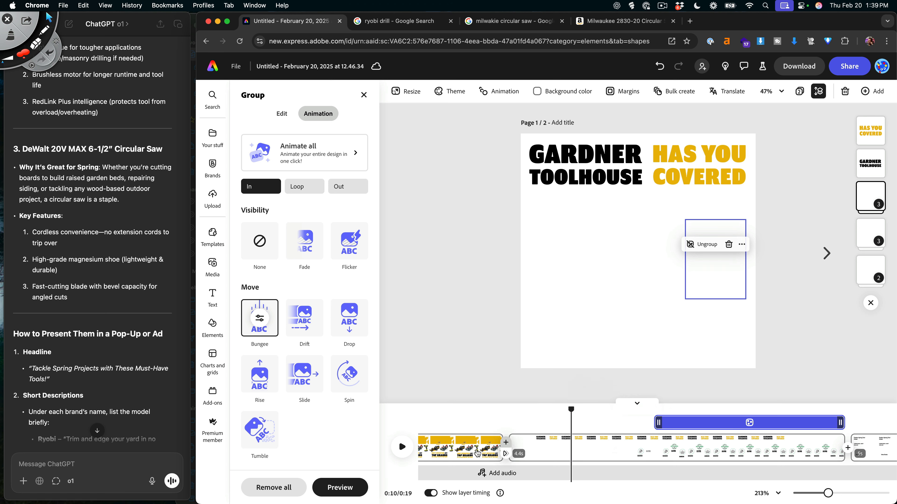
pyautogui.click(403, 448)
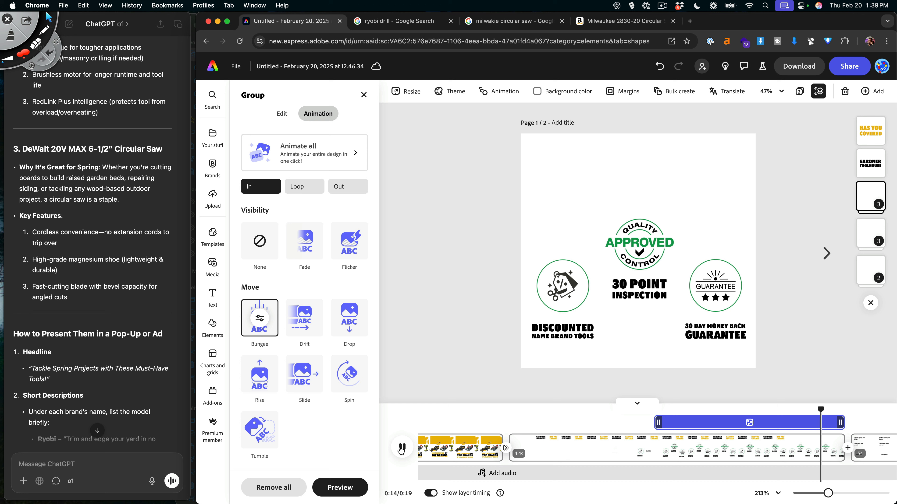
pyautogui.click(401, 448)
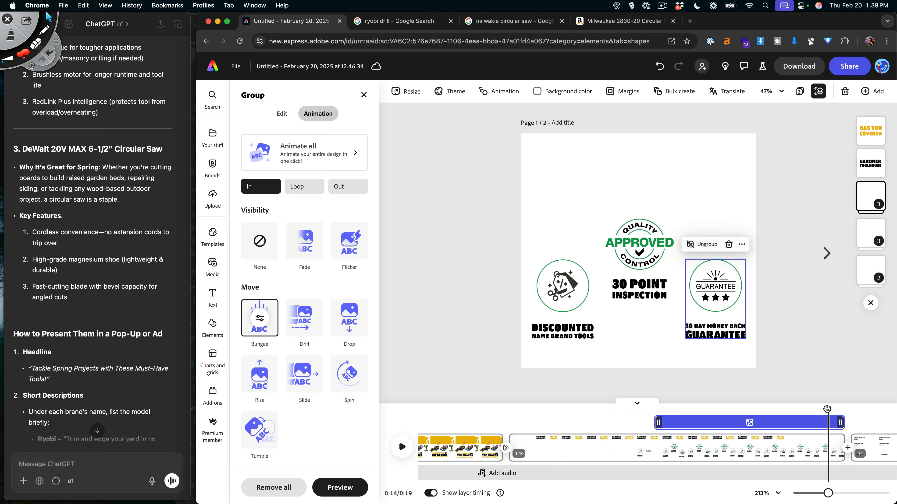
# - Extend the ends of the "GARDNER TOOLHOUSE" and "HAS YOU COVERED" headings to the end of the badge scene
pyautogui.moveTo(827, 409); pyautogui.dragTo(758, 410)
pyautogui.moveTo(551, 197); pyautogui.dragTo(710, 153)
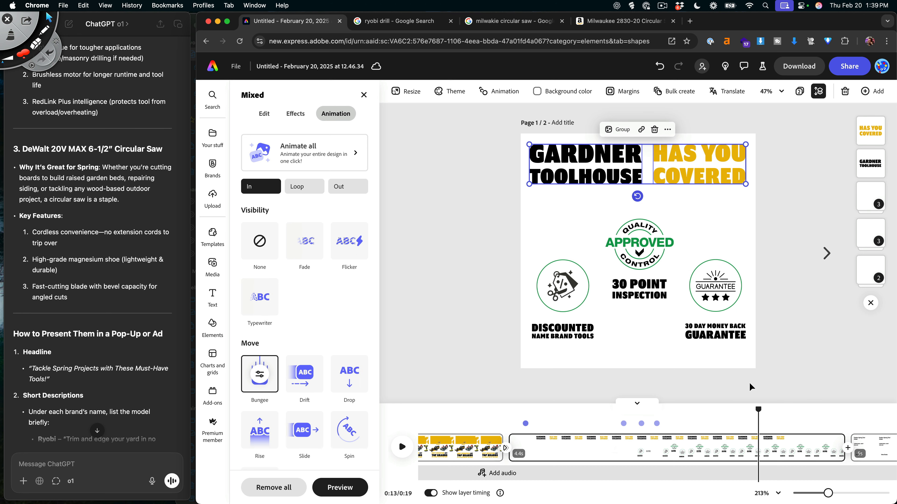
pyautogui.click(788, 240)
pyautogui.click(608, 169)
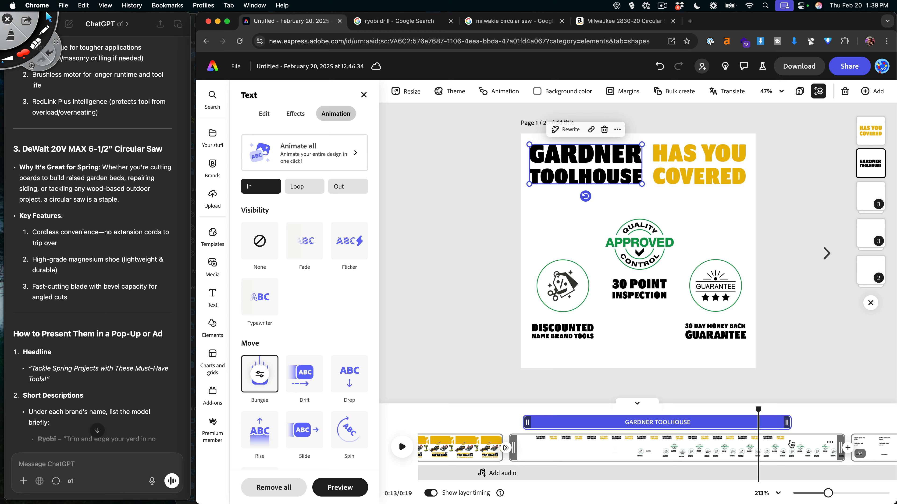
pyautogui.moveTo(790, 423); pyautogui.dragTo(725, 410)
pyautogui.click(689, 164)
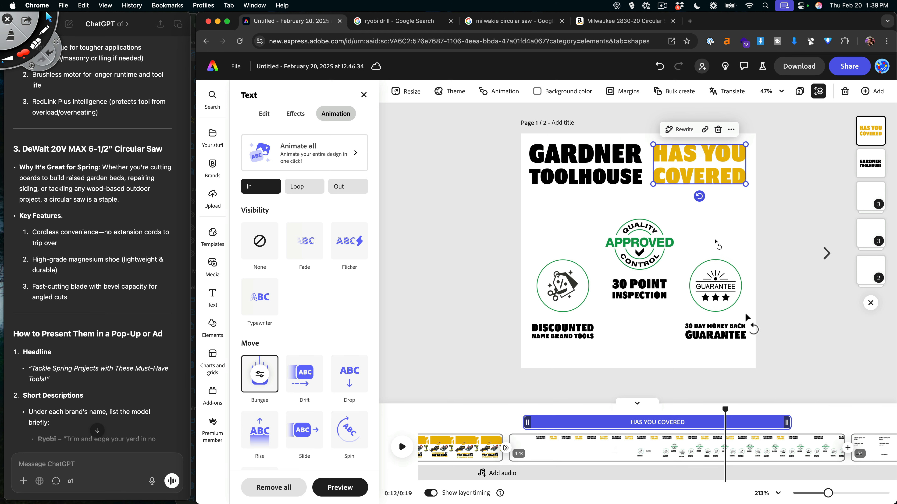
pyautogui.moveTo(791, 423); pyautogui.dragTo(842, 423)
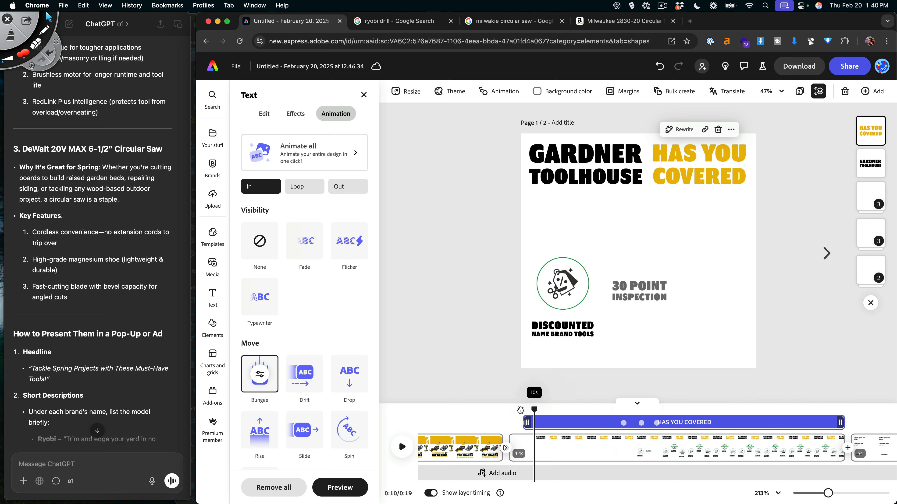
# - Play back the transition into the badge scene and the entrances of its headings and badges
pyautogui.click(505, 448)
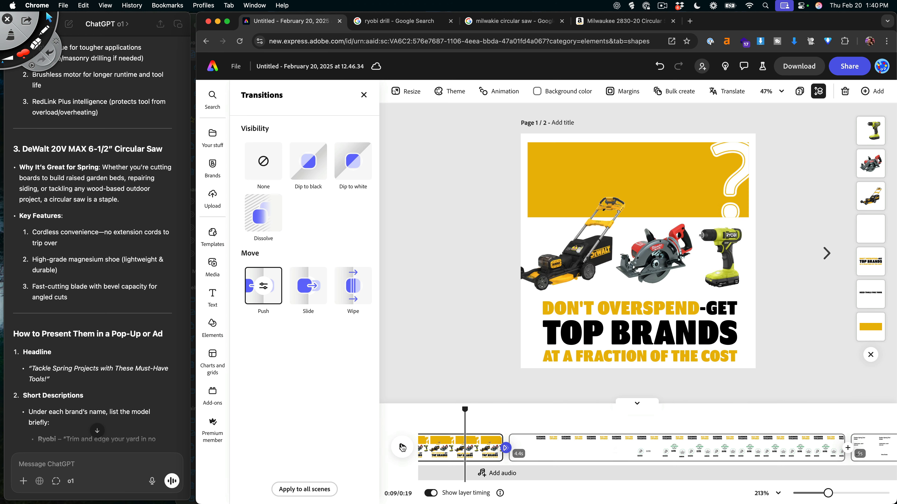
pyautogui.click(401, 448)
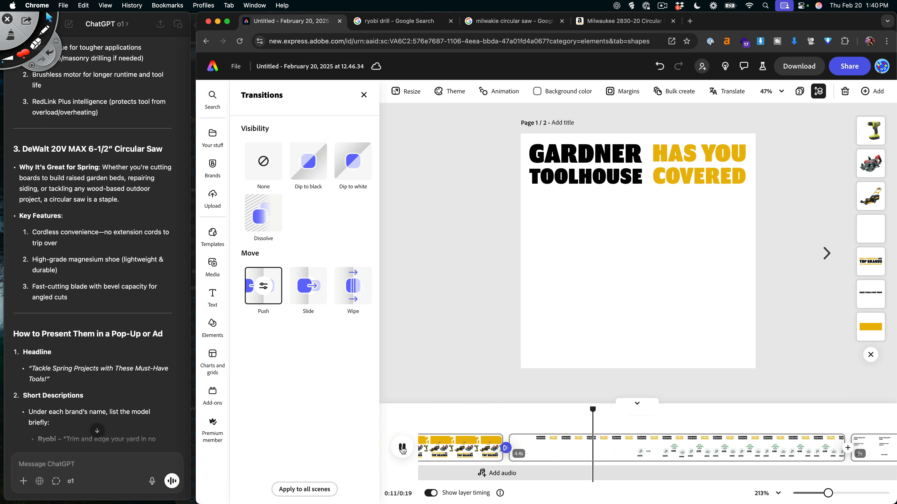
pyautogui.click(402, 447)
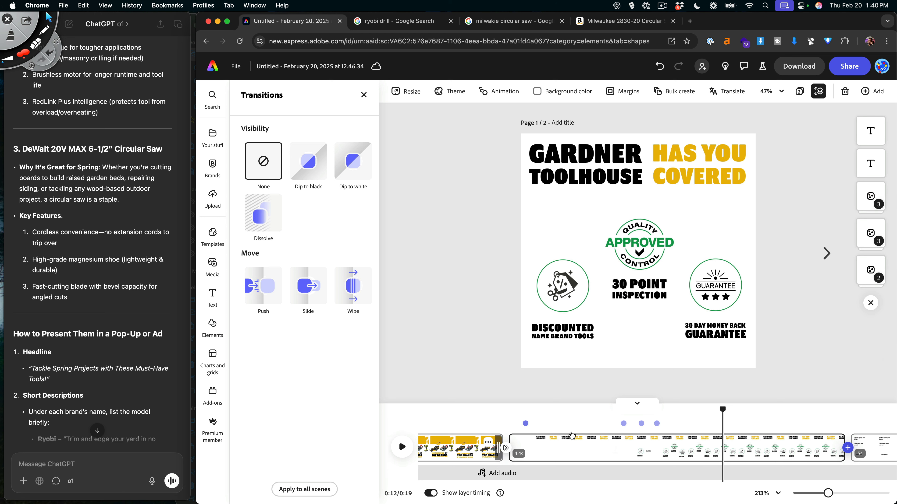
# - Trim the start of the "30 Day Money Back Guarantee" group to a 2.2-second duration and adjust the "30 Point Inspection" group's start
pyautogui.click(698, 317)
pyautogui.moveTo(659, 424); pyautogui.dragTo(685, 424)
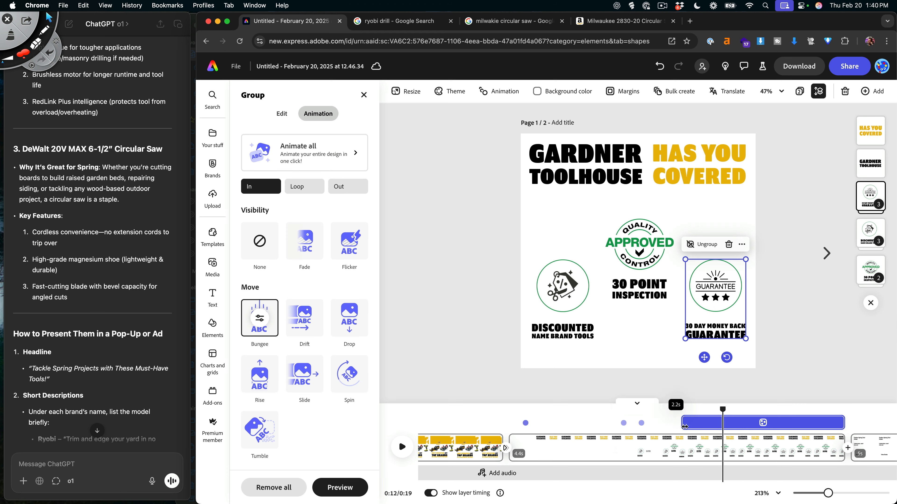
pyautogui.click(669, 224)
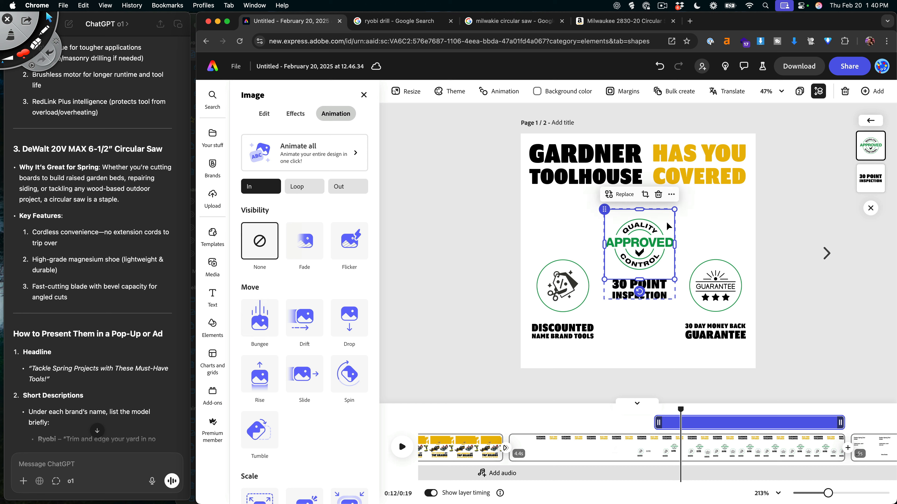
pyautogui.click(606, 209)
pyautogui.click(666, 418)
# - Play back the badge scene from the 11-second mark to check the staggered badge entrances
pyautogui.moveTo(652, 410); pyautogui.dragTo(587, 410)
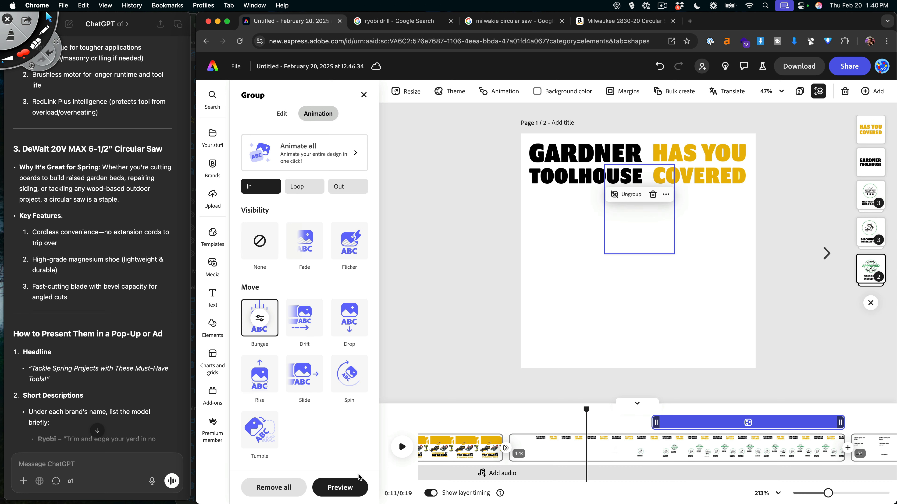
pyautogui.click(401, 452)
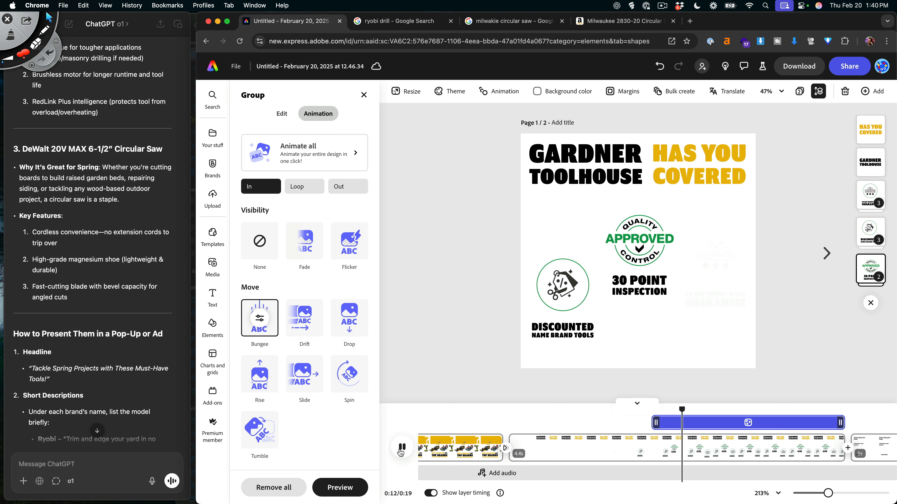
pyautogui.click(401, 448)
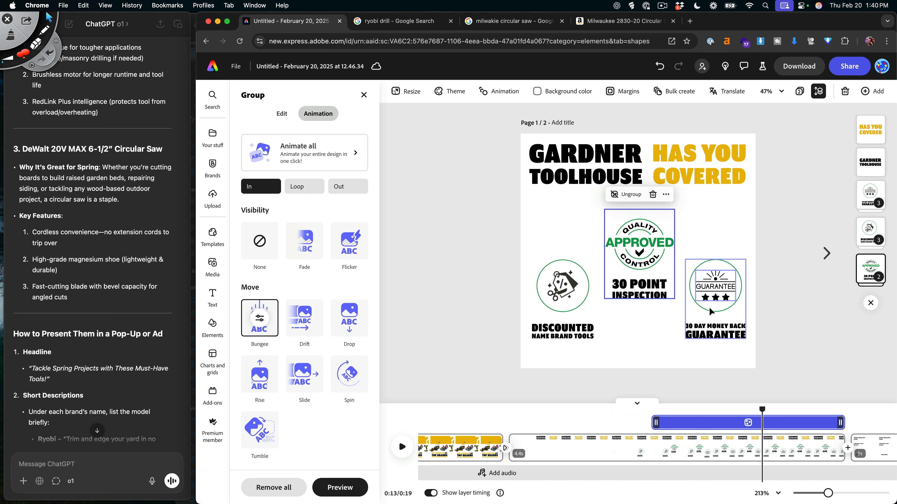
# - Trim the start of the "30 Day Money Back Guarantee" group to a 1.8-second duration and the "30 Point Inspection" group to 2.4 seconds
pyautogui.click(702, 320)
pyautogui.moveTo(690, 421); pyautogui.dragTo(711, 422)
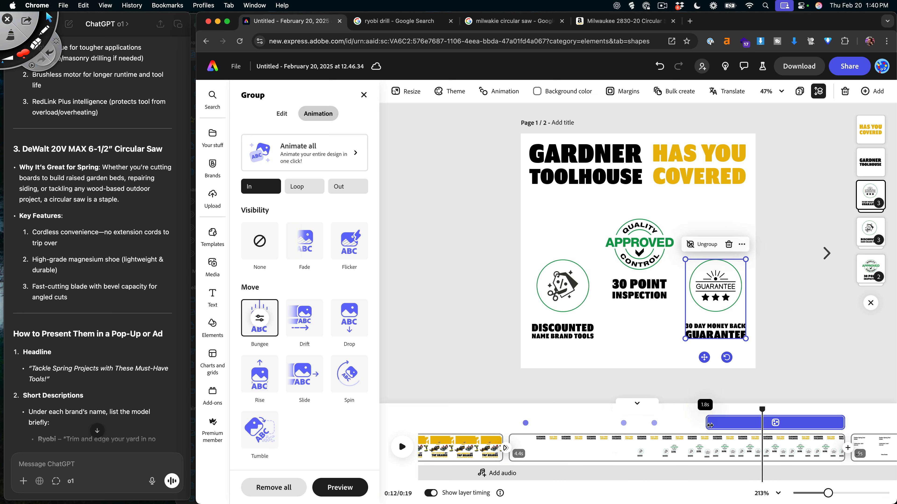
pyautogui.doubleClick(659, 276)
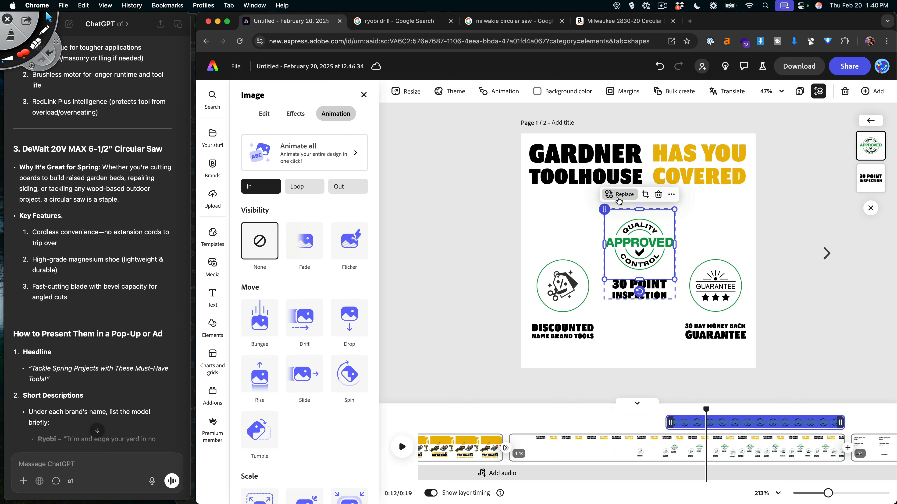
pyautogui.click(604, 208)
pyautogui.moveTo(656, 423); pyautogui.dragTo(668, 426)
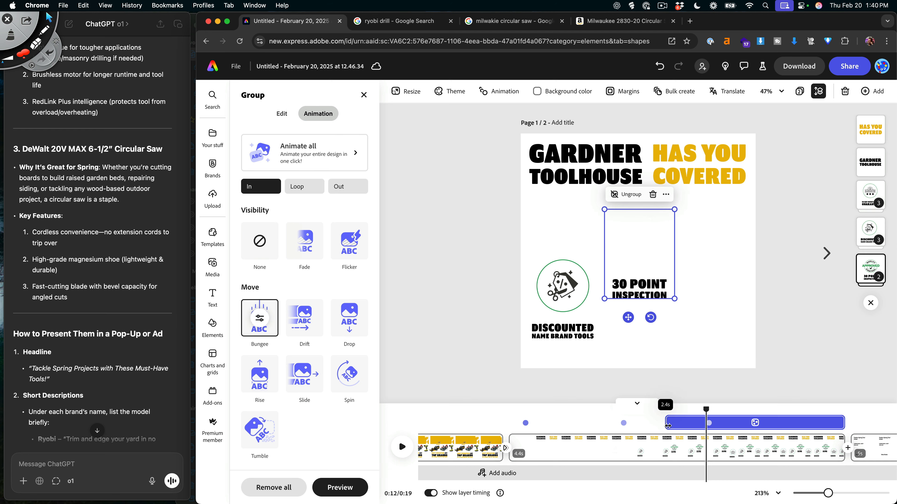
# - Inspect the timing and loop animation options of the "Approved" badge, the "30 Point Inspection" text and their group
pyautogui.click(640, 291)
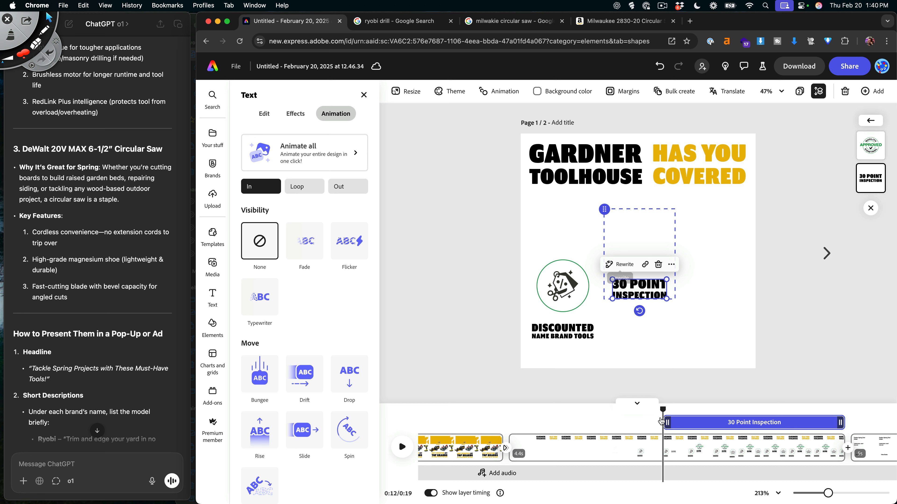
pyautogui.moveTo(653, 411); pyautogui.dragTo(685, 411)
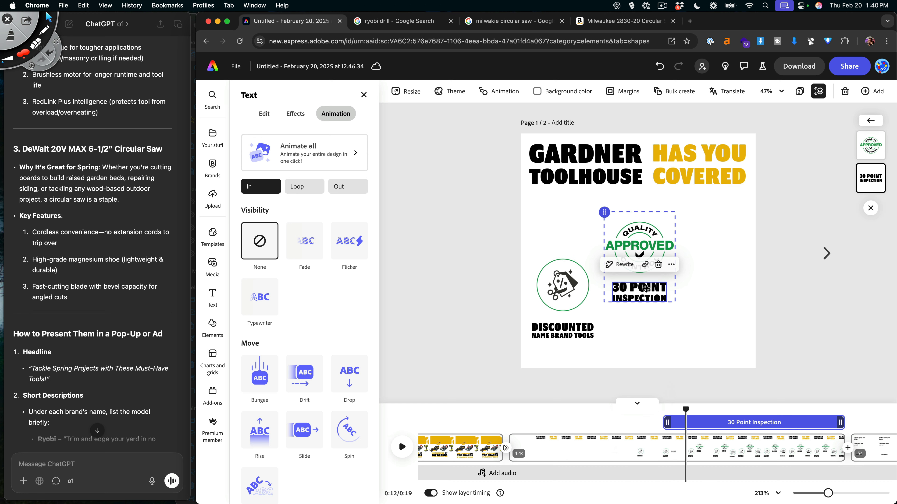
pyautogui.click(636, 245)
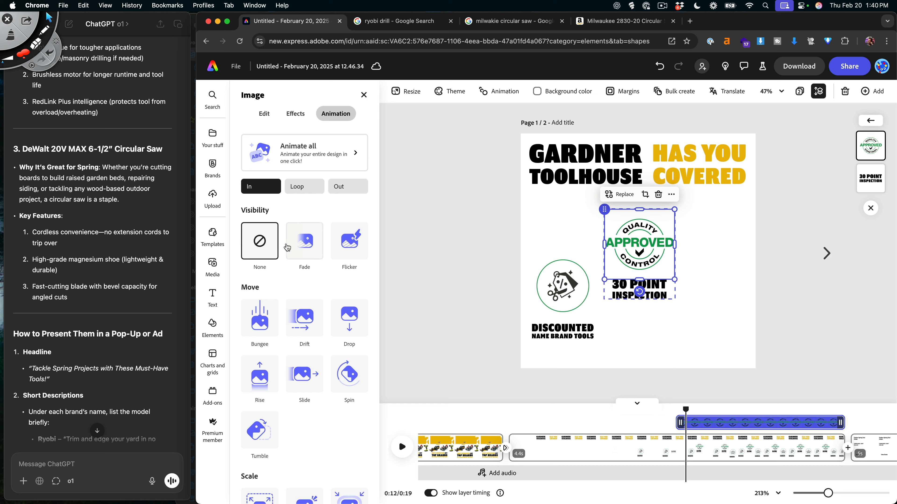
pyautogui.click(302, 186)
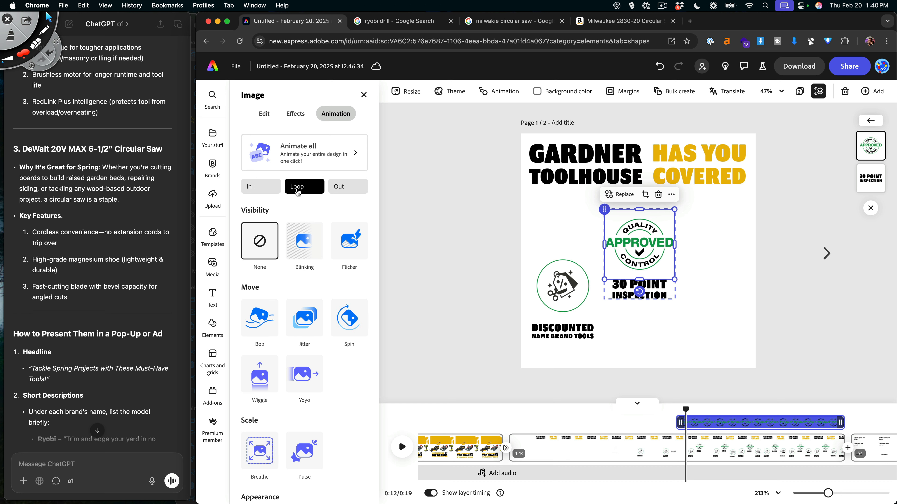
pyautogui.click(630, 285)
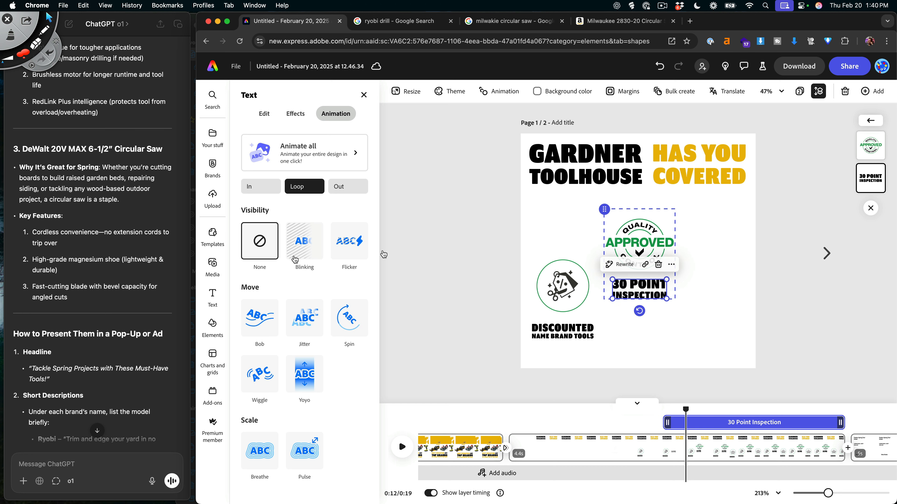
pyautogui.click(605, 209)
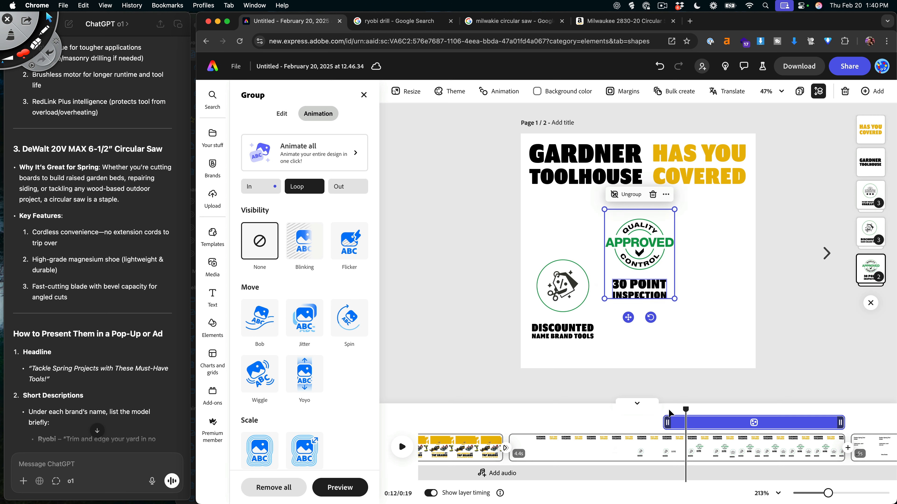
# - Play back the badge scene from the 10-second mark to review the complete heading and badge sequence
pyautogui.moveTo(685, 410); pyautogui.dragTo(520, 410)
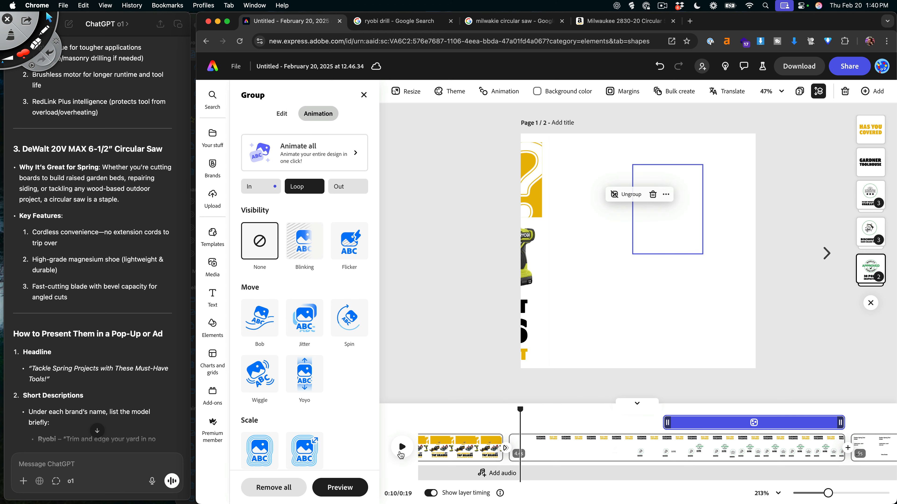
pyautogui.click(402, 449)
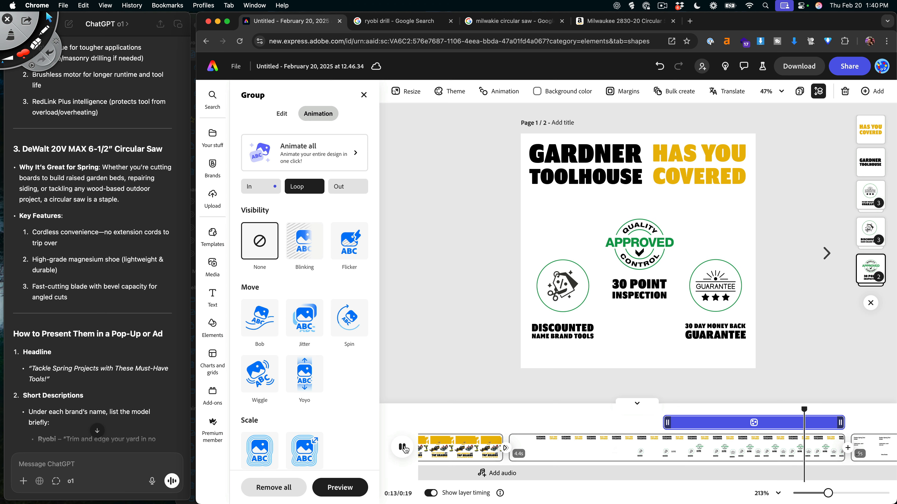
pyautogui.click(402, 447)
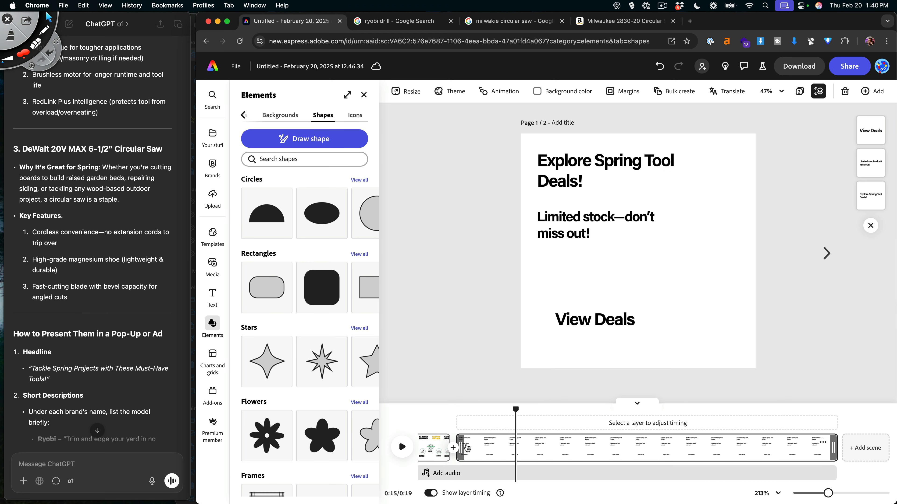
# - Add a 1-second Energetic Push transition with an upward direction between the badge scene and the final scene, and scrub through it
pyautogui.click(509, 411)
pyautogui.click(454, 448)
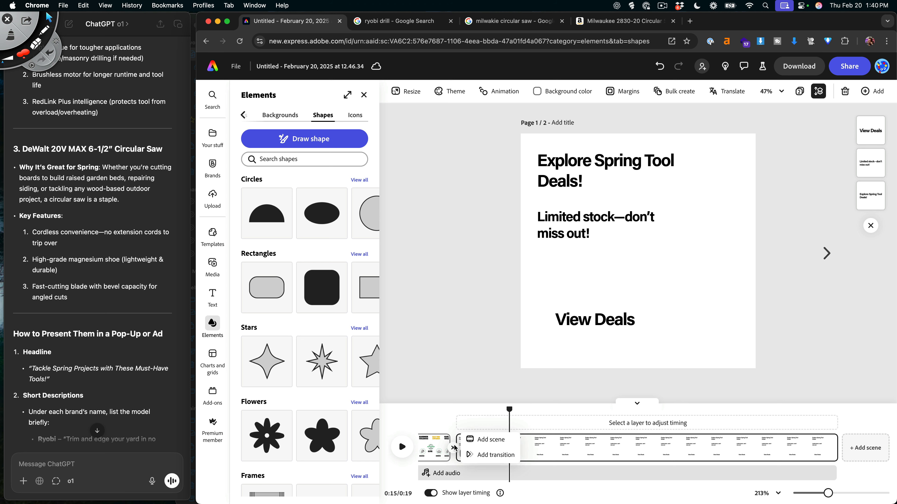
pyautogui.click(492, 455)
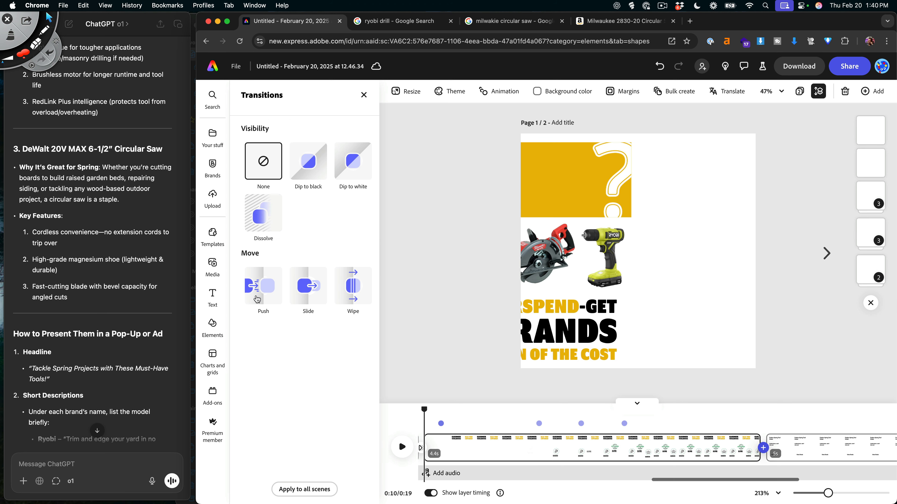
pyautogui.click(263, 288)
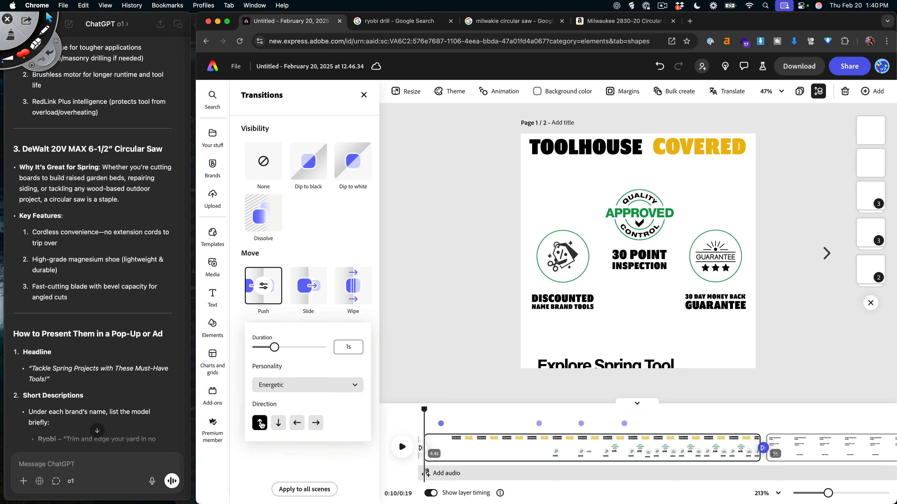
pyautogui.click(437, 376)
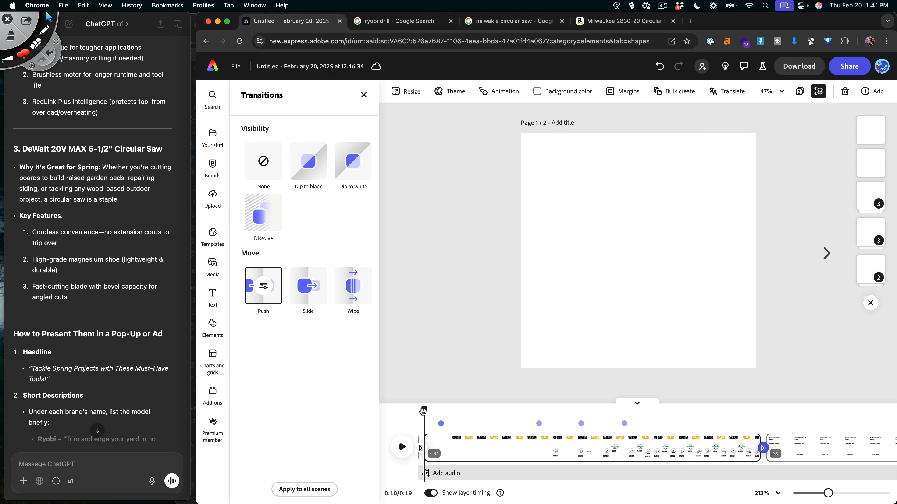
pyautogui.moveTo(424, 411); pyautogui.dragTo(784, 429)
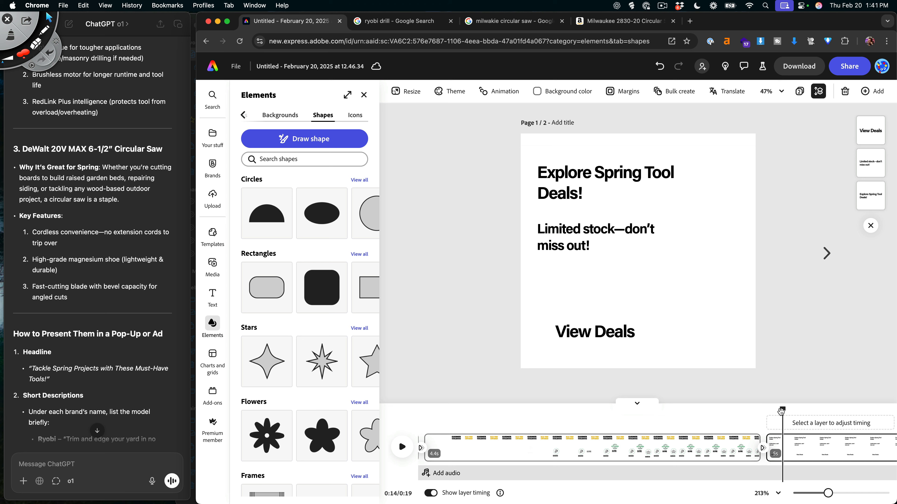
# - Copy the yellow "NEED TOOLS FOR YOUR NEXT PROJECT?" banner elements from the tools scene and return to the final scene
pyautogui.moveTo(783, 410); pyautogui.dragTo(776, 432)
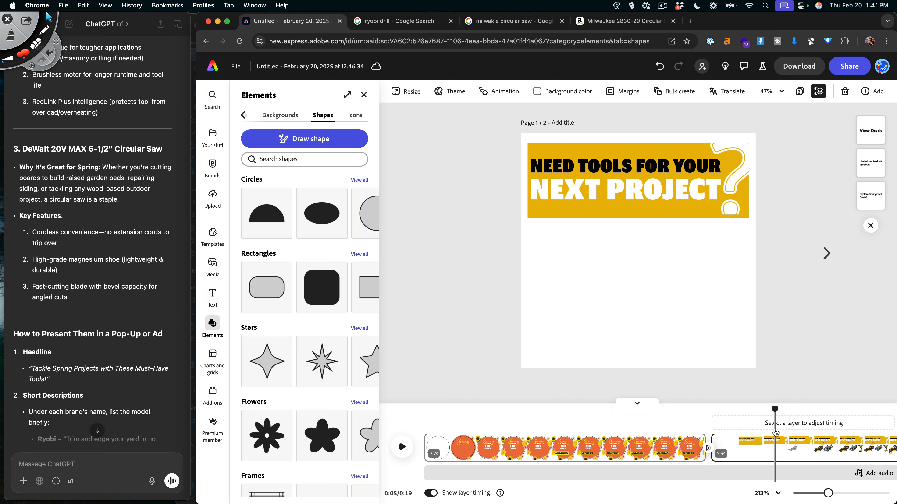
pyautogui.moveTo(786, 154); pyautogui.dragTo(665, 204)
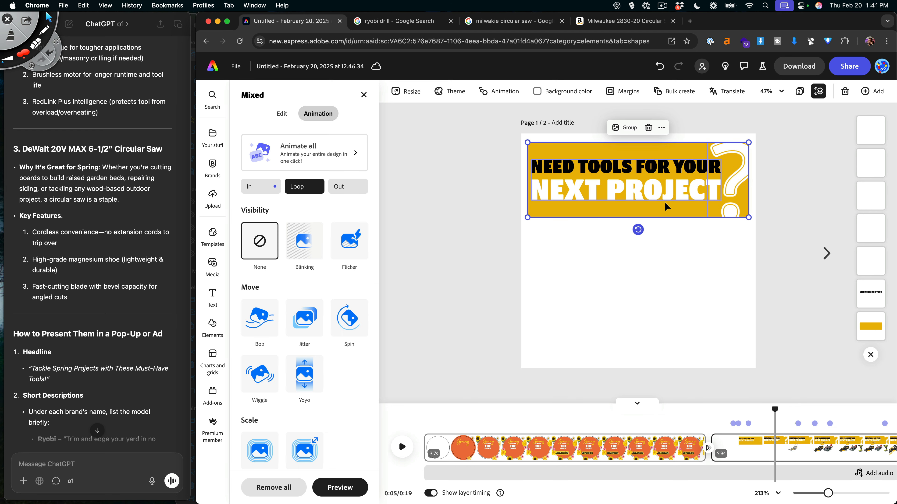
pyautogui.hscroll(10, 774, 449)
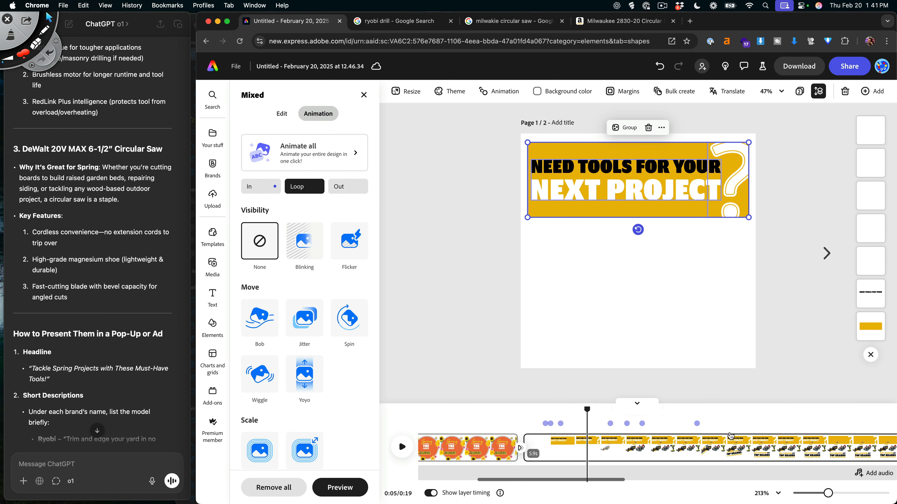
pyautogui.click(774, 452)
pyautogui.hscroll(5, 774, 452)
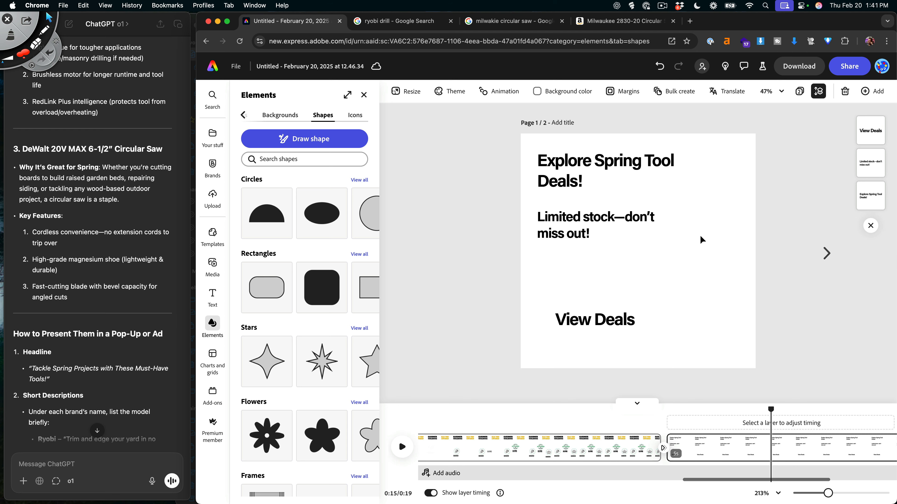
# - Replace the final scene's "Explore Spring Tool Deals!" heading with the copied banner and move "Limited stock—don't miss out!" below it
pyautogui.click(621, 169)
pyautogui.press('Delete')
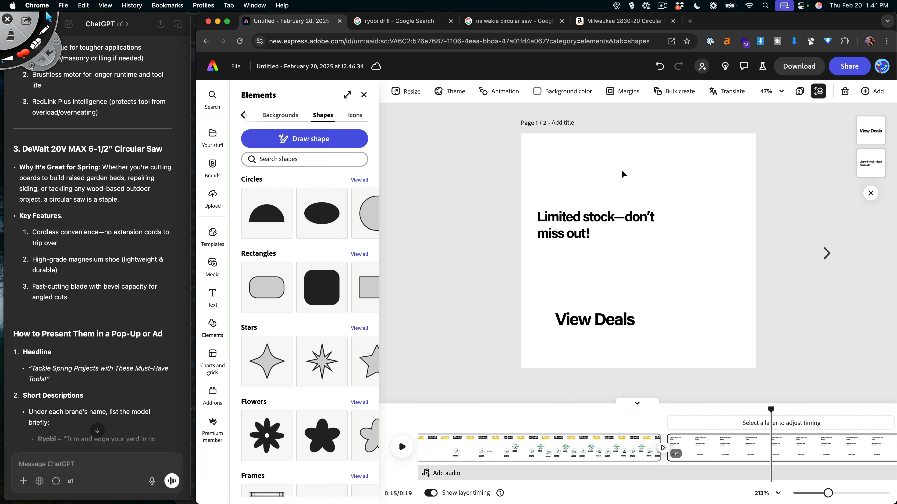
pyautogui.press('super+v')
pyautogui.moveTo(565, 265); pyautogui.dragTo(564, 323)
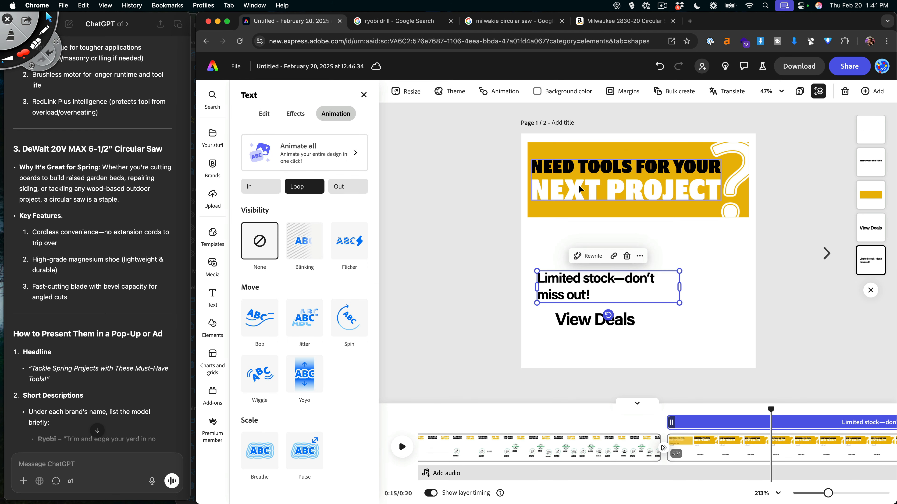
# - Replace the copied banner text in the final scene with "EXPLORE SPRING DEALS", keeping "EXPLORE" black and "SPRING DEALS" white
pyautogui.click(714, 170)
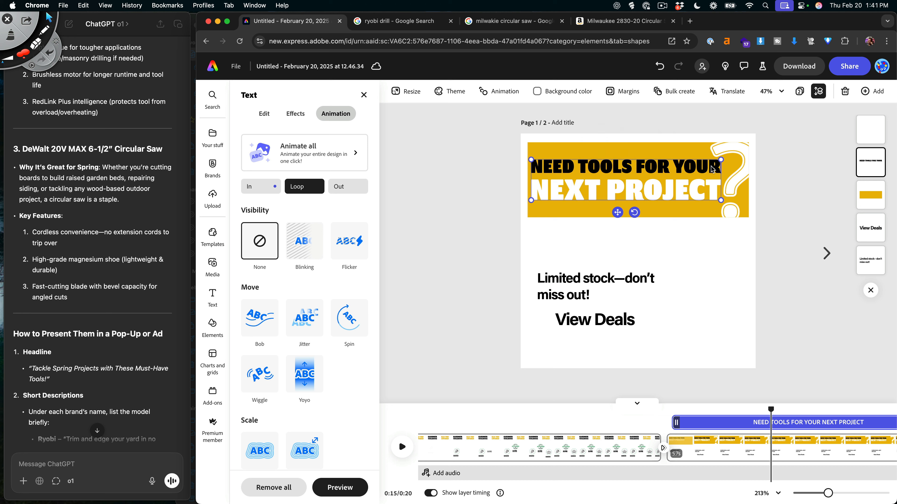
pyautogui.press('BackSpace')
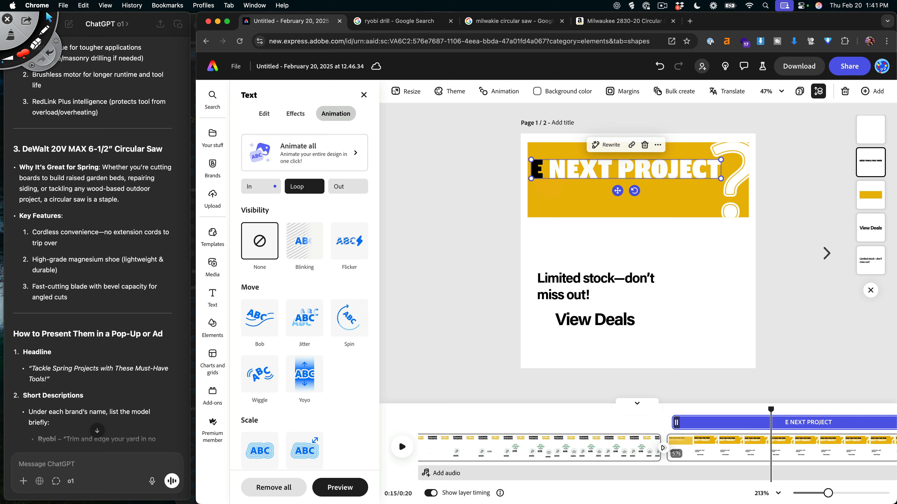
pyautogui.write('EXPLORE')
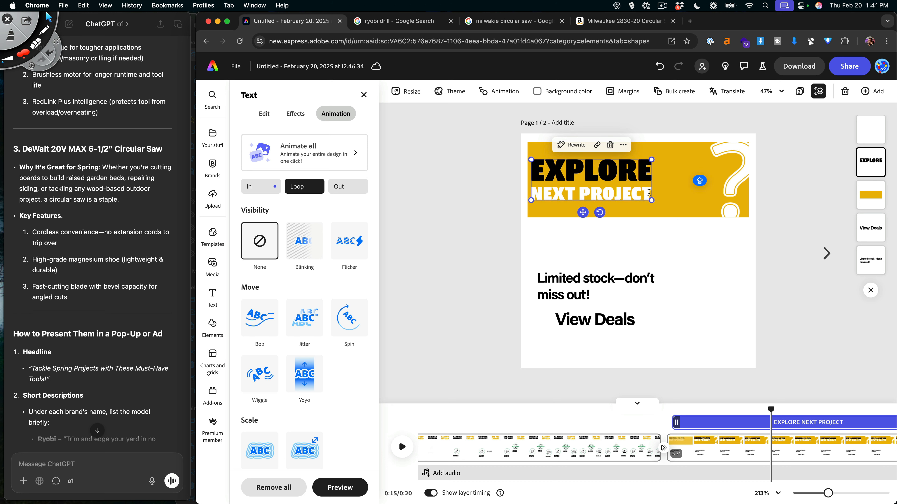
pyautogui.moveTo(649, 192); pyautogui.dragTo(528, 194)
pyautogui.write('SPRI')
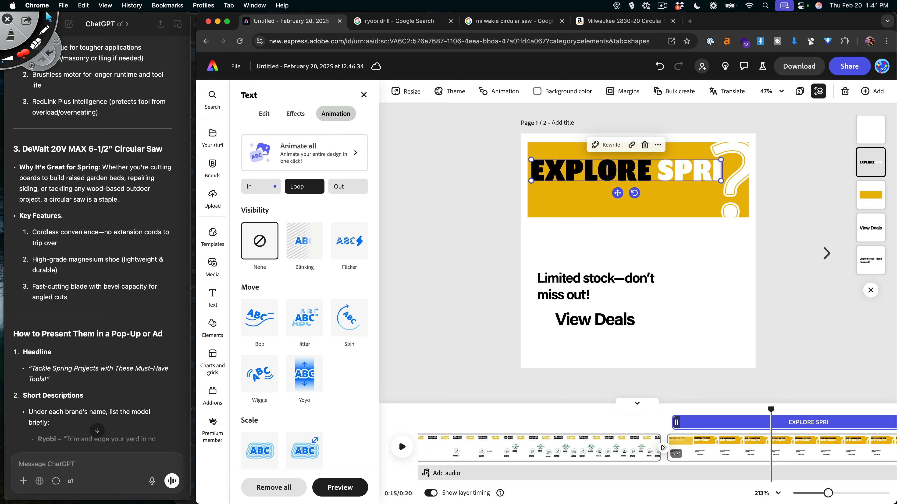
pyautogui.write('NG DEALS')
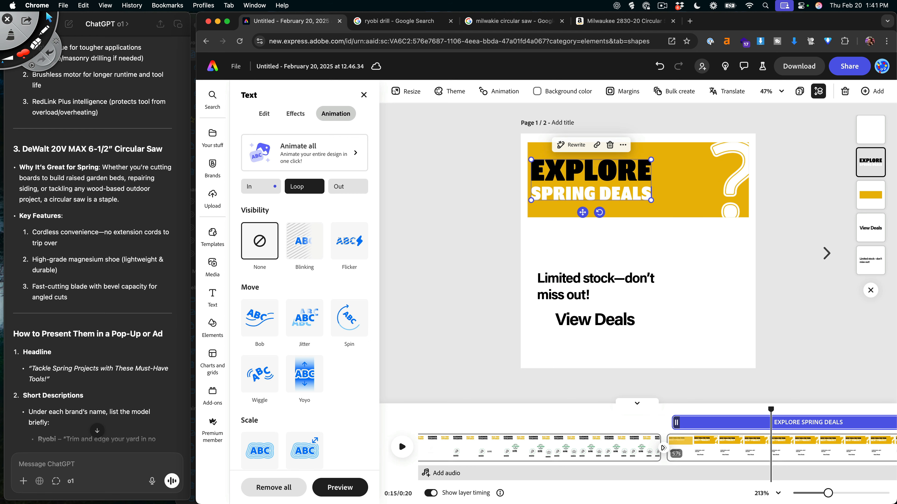
pyautogui.click(442, 226)
# - Move the "EXPLORE SPRING DEALS" heading to the upper-left corner of the yellow banner and enlarge it up to the question mark
pyautogui.moveTo(547, 194); pyautogui.dragTo(551, 153)
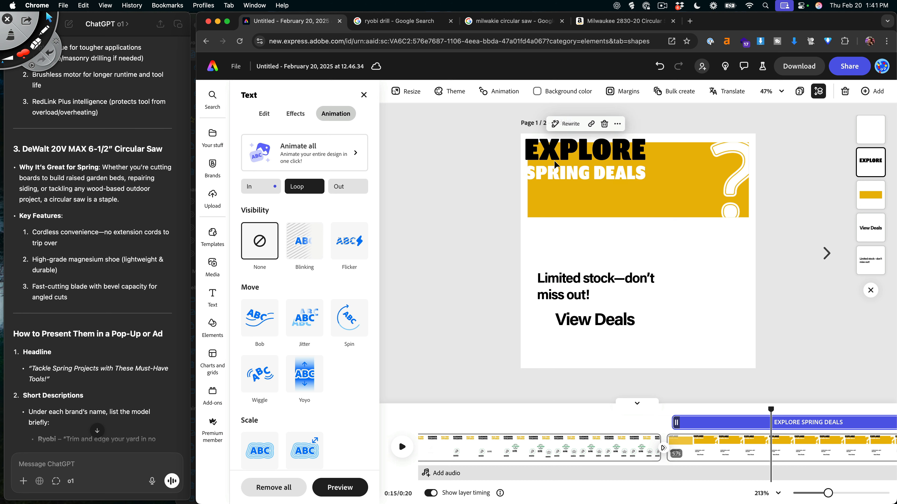
pyautogui.moveTo(645, 180); pyautogui.dragTo(697, 198)
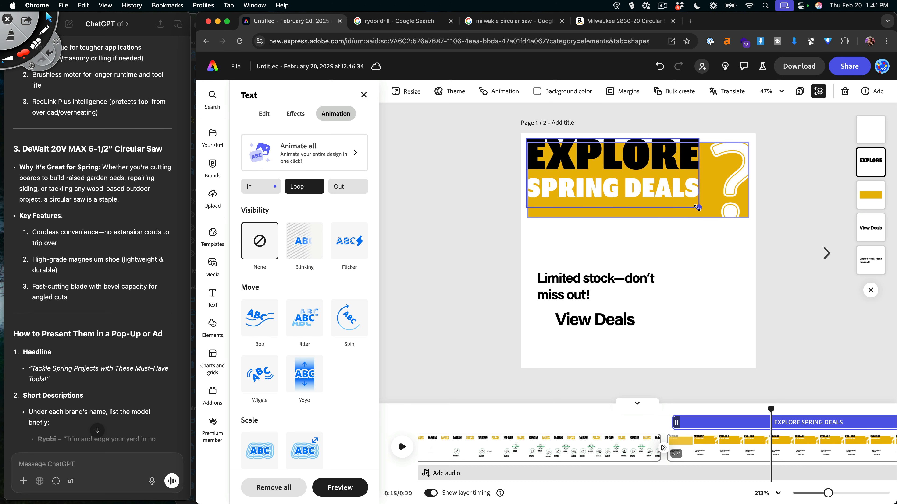
pyautogui.click(506, 268)
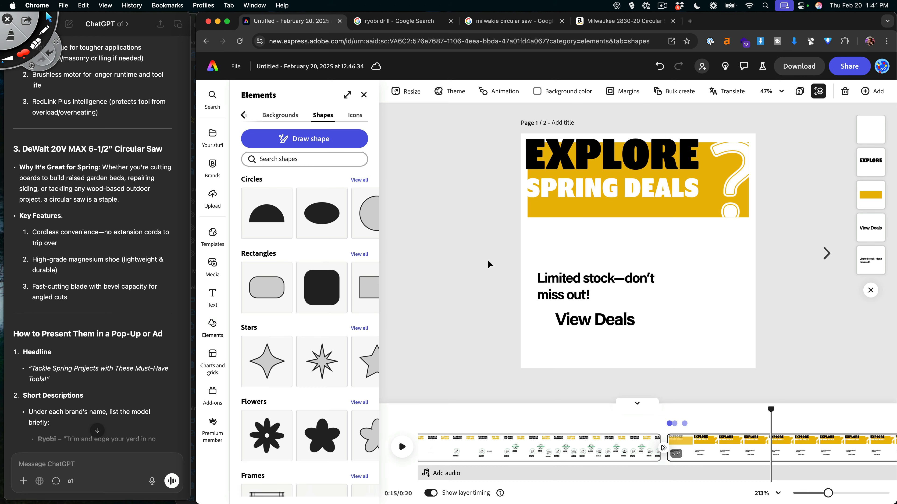
# - Shrink the yellow rectangle to fit behind the "EXPLORE SPRING DEALS" heading and delete the question mark graphic
pyautogui.click(691, 208)
pyautogui.moveTo(748, 217); pyautogui.dragTo(703, 217)
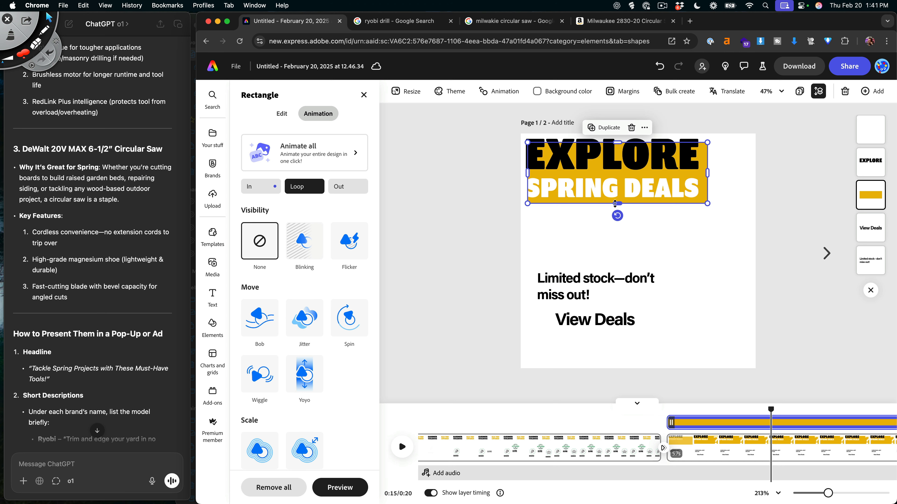
pyautogui.moveTo(767, 166); pyautogui.dragTo(719, 190)
pyautogui.press('Delete')
# - Enlarge the heading and its yellow rectangle together to nearly the full page width
pyautogui.moveTo(723, 240); pyautogui.dragTo(540, 140)
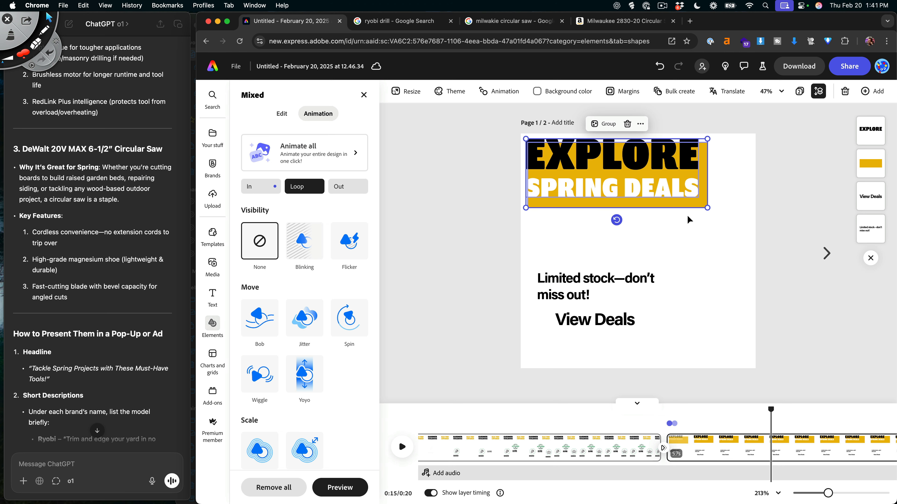
pyautogui.moveTo(708, 209); pyautogui.dragTo(742, 240)
pyautogui.click(711, 246)
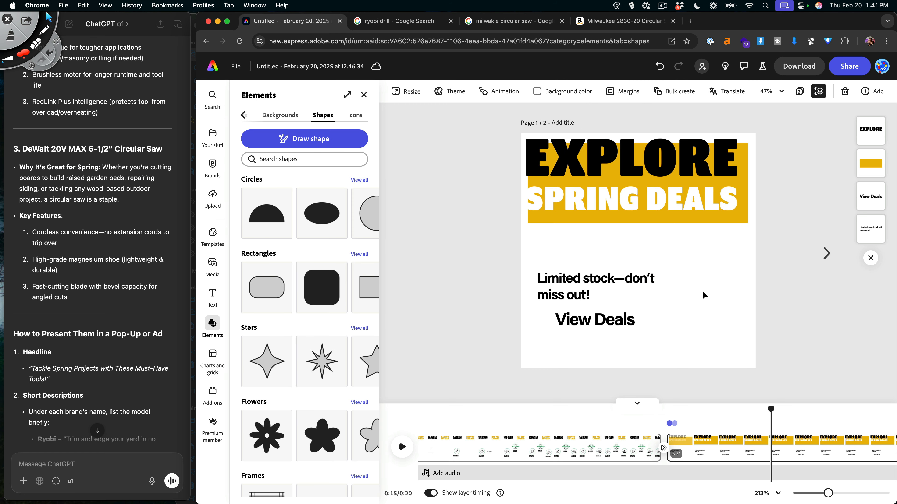
# - Move "Limited stock—don't miss out!" directly below the yellow banner and change its font to Program OT
pyautogui.moveTo(582, 293); pyautogui.dragTo(567, 243)
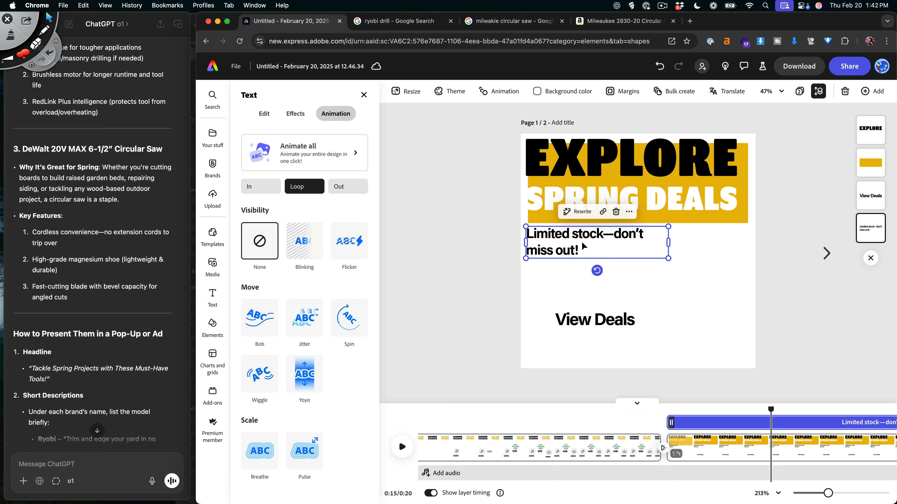
pyautogui.click(575, 158)
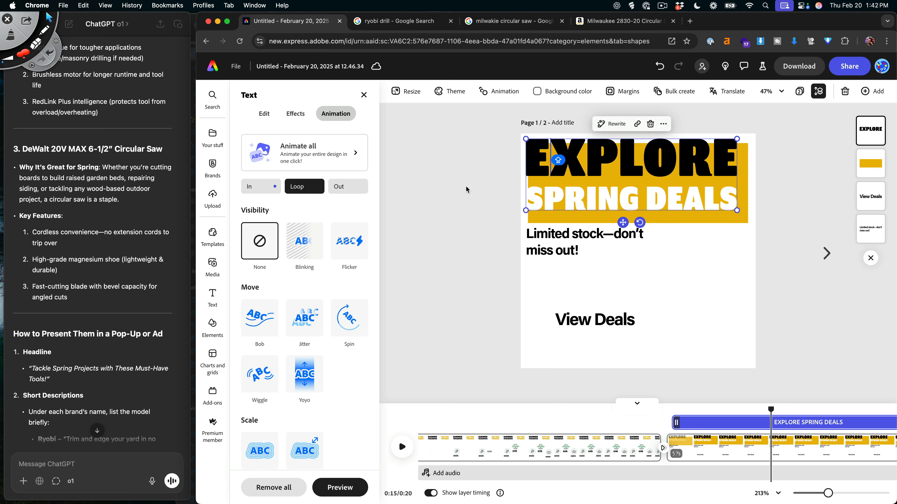
pyautogui.click(265, 114)
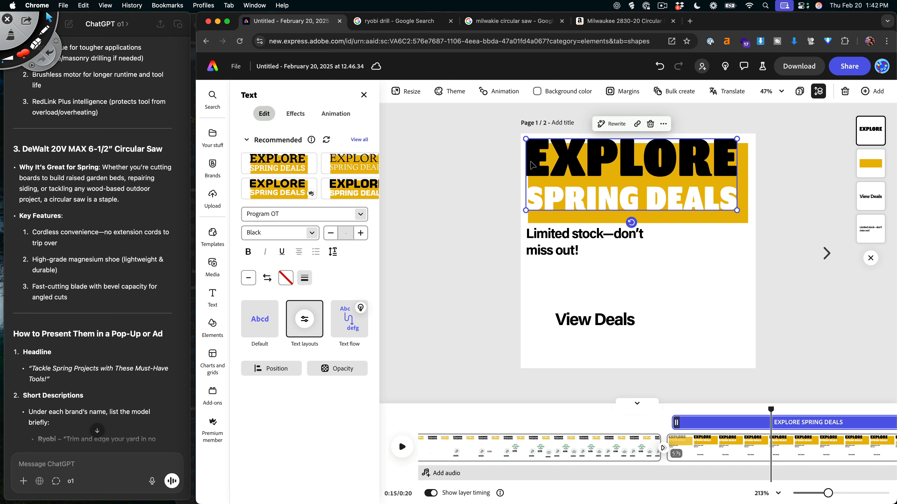
pyautogui.click(525, 173)
pyautogui.click(545, 240)
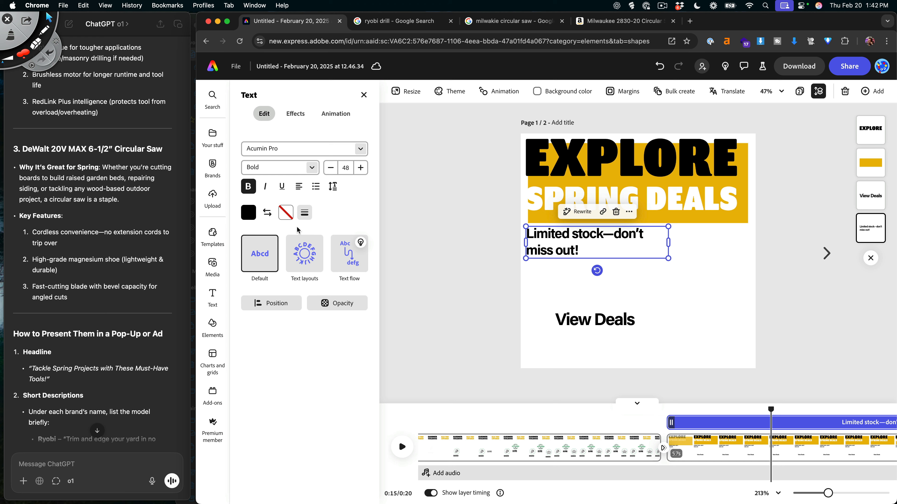
pyautogui.click(299, 218)
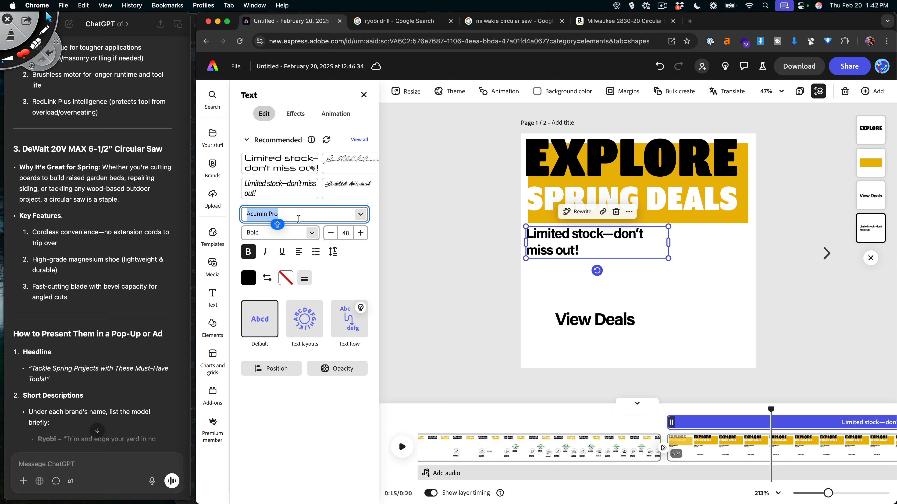
pyautogui.write('PROGRAM')
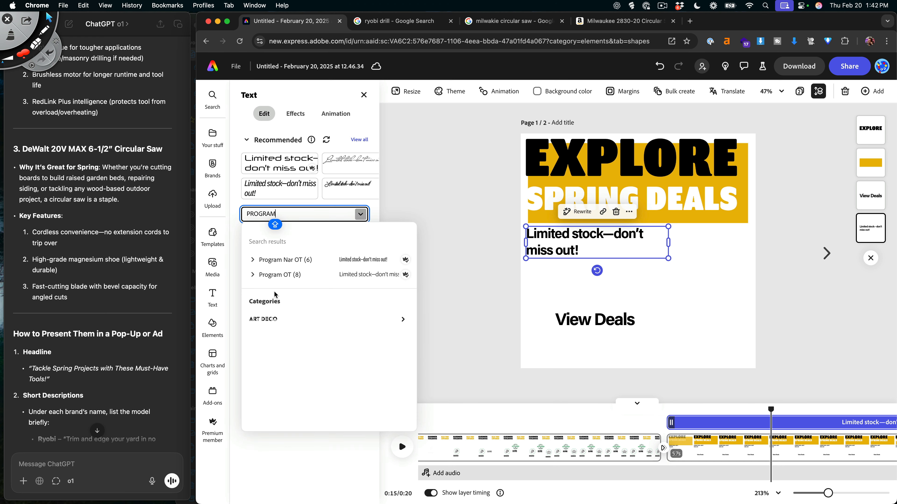
pyautogui.click(275, 279)
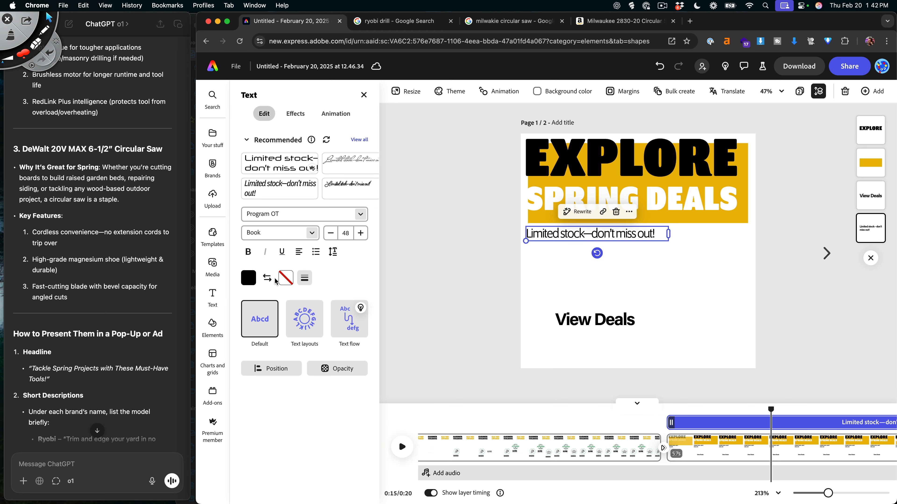
# - Set the "Limited stock—don't miss out!" text to the Black weight with a letter spacing of -7
pyautogui.click(307, 233)
pyautogui.scroll(-1, 298, 300)
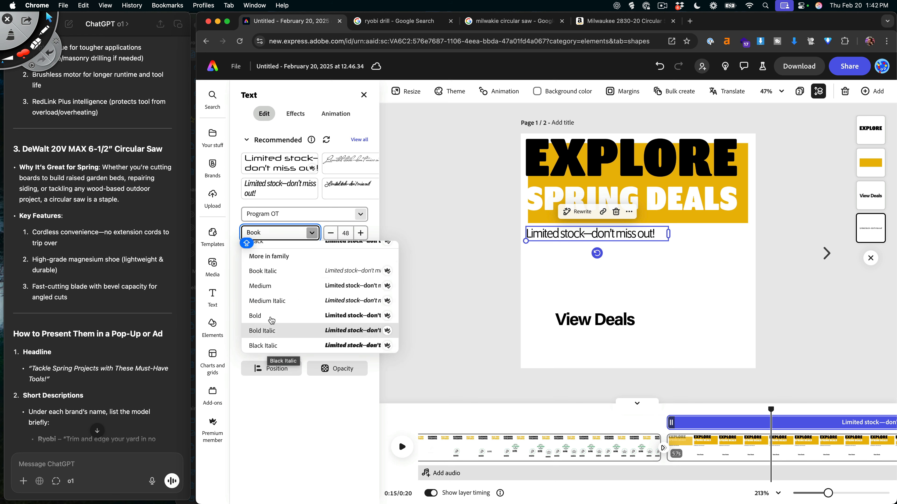
pyautogui.scroll(1, 273, 311)
pyautogui.click(276, 268)
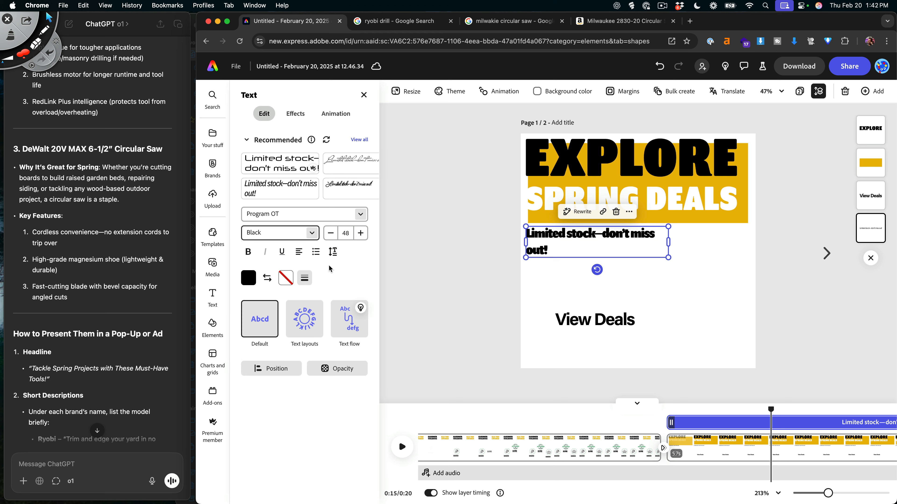
pyautogui.click(333, 252)
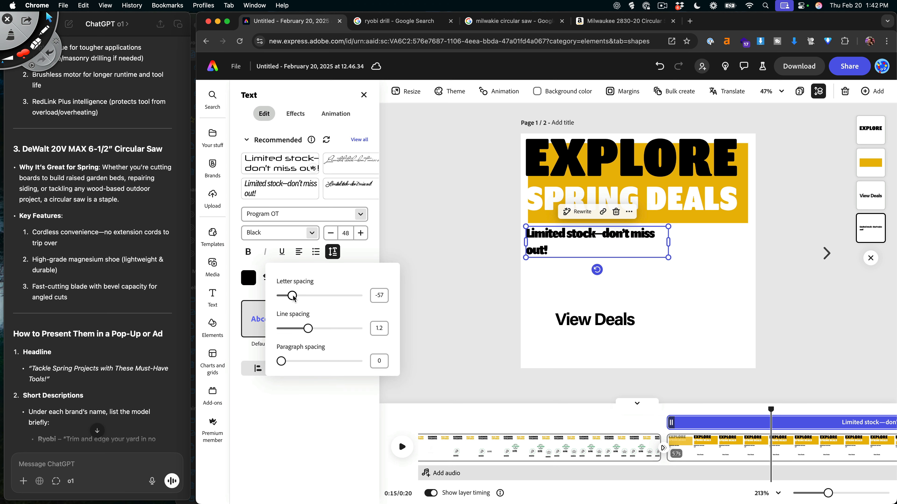
pyautogui.moveTo(294, 299); pyautogui.dragTo(295, 300)
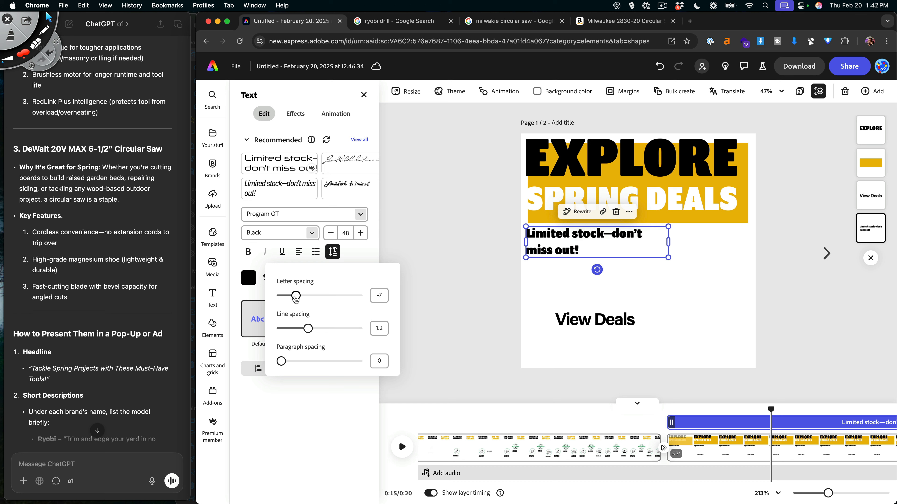
# - Fit "Limited stock—don't miss out!" on one line at size 57, aligned with the heading's left edge and width
pyautogui.moveTo(669, 242); pyautogui.dragTo(702, 244)
pyautogui.moveTo(526, 241); pyautogui.dragTo(499, 256)
pyautogui.moveTo(546, 234)
pyautogui.mouseDown()
pyautogui.moveTo(573, 233)
pyautogui.moveTo(520, 247)
pyautogui.moveTo(559, 234)
pyautogui.mouseUp()
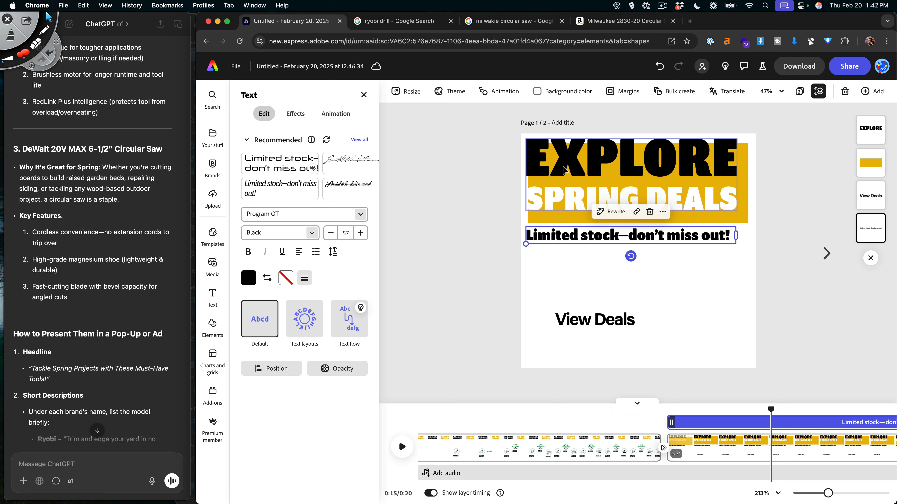
pyautogui.click(692, 284)
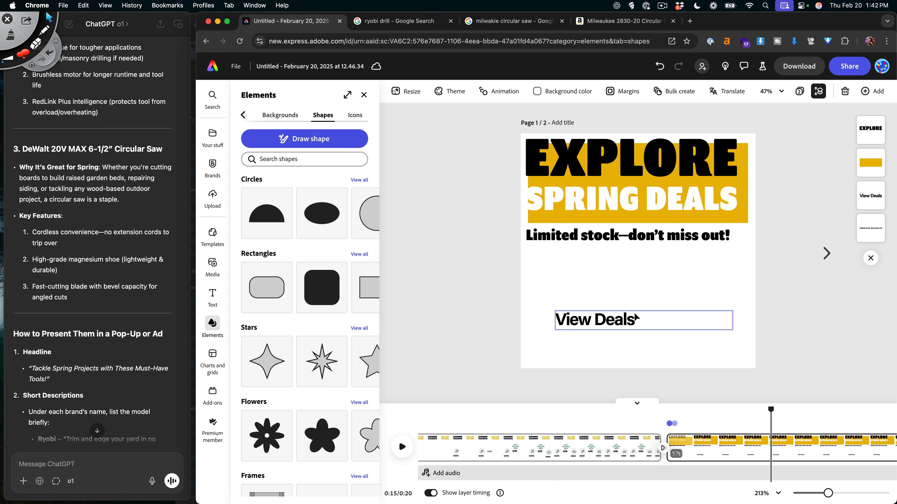
# - Search the text designs for "BUTTON" and place the pink "NEW POST" button just above "View Deals"
pyautogui.click(622, 321)
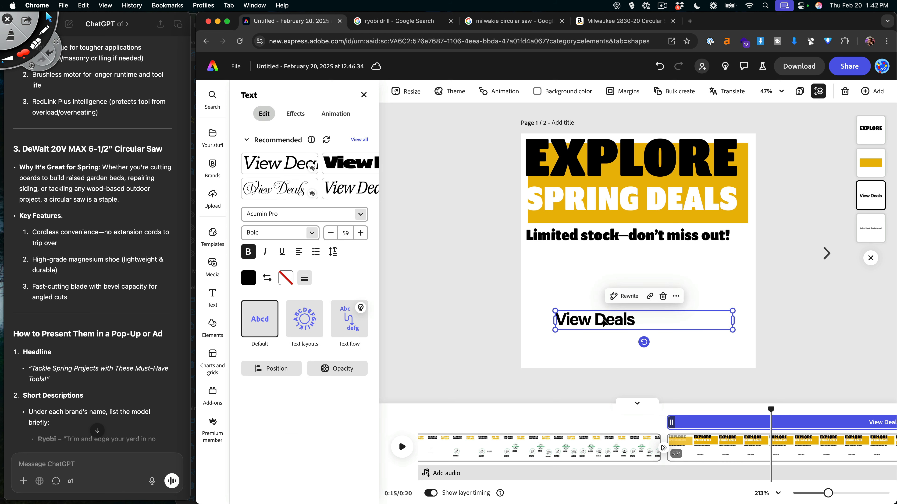
pyautogui.click(565, 270)
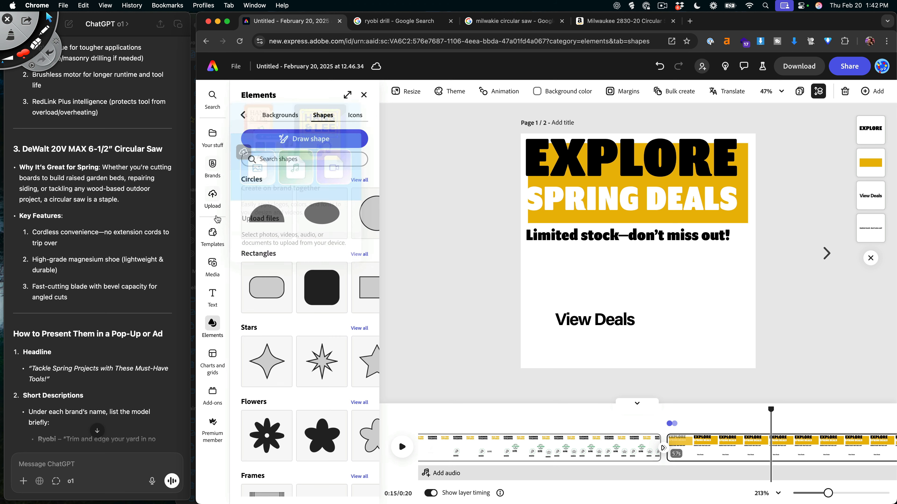
pyautogui.click(212, 295)
pyautogui.click(296, 142)
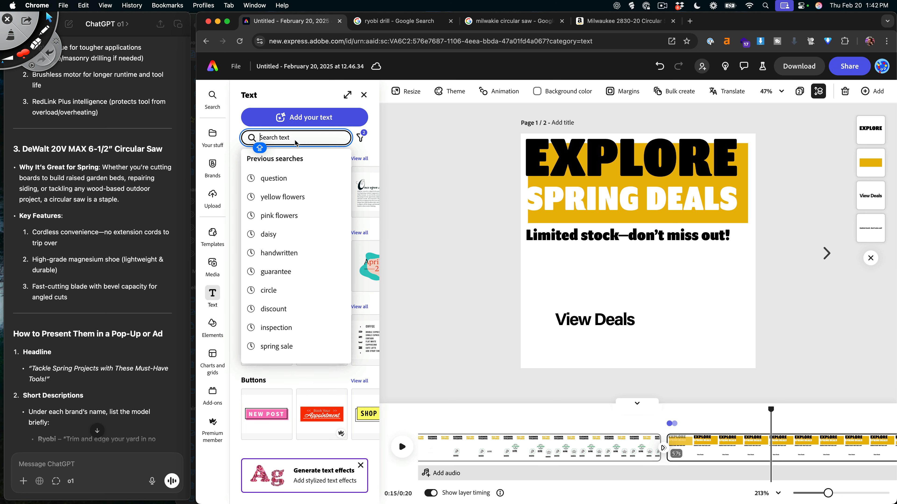
pyautogui.write('BUTTON')
pyautogui.press('Return')
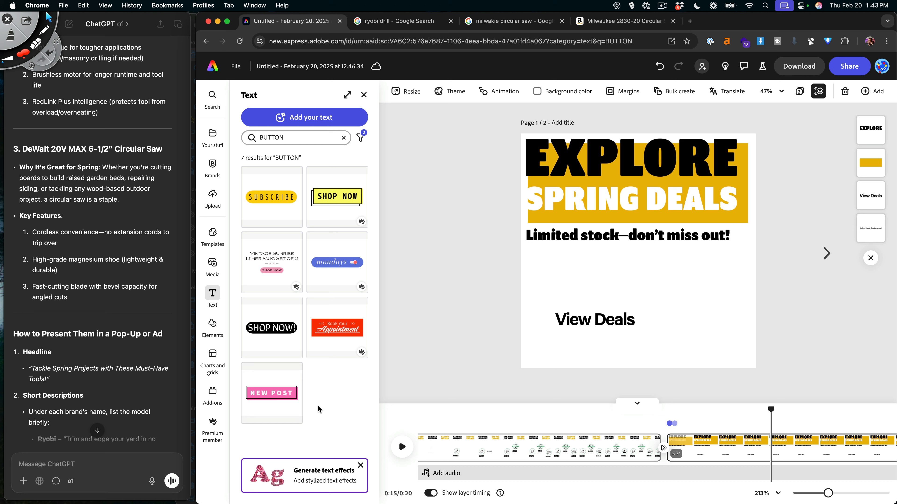
pyautogui.click(271, 397)
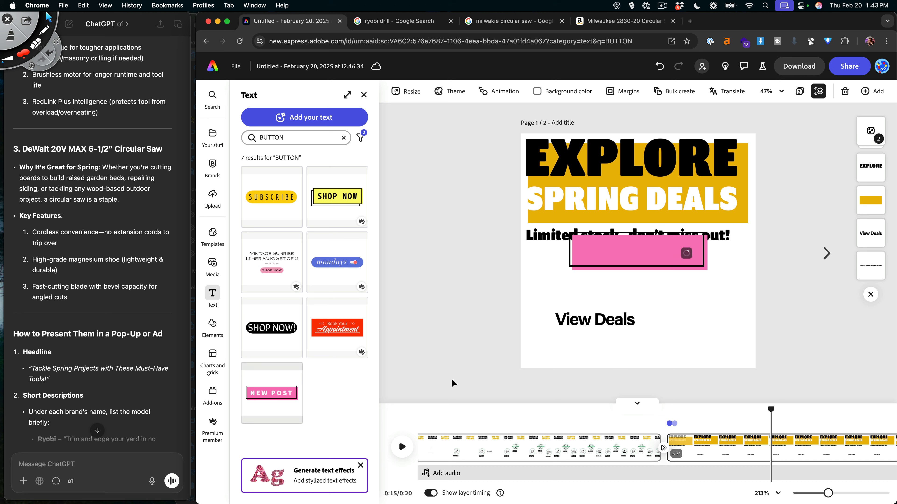
pyautogui.moveTo(634, 269); pyautogui.dragTo(645, 298)
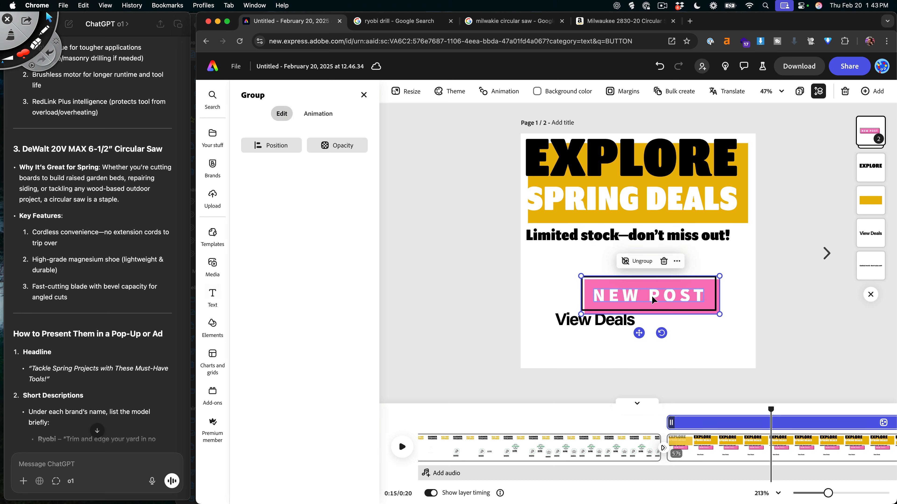
# - Fill the pink rectangle inside the "NEW POST" button with the yellow sampled from the banner
pyautogui.click(568, 292)
pyautogui.click(600, 285)
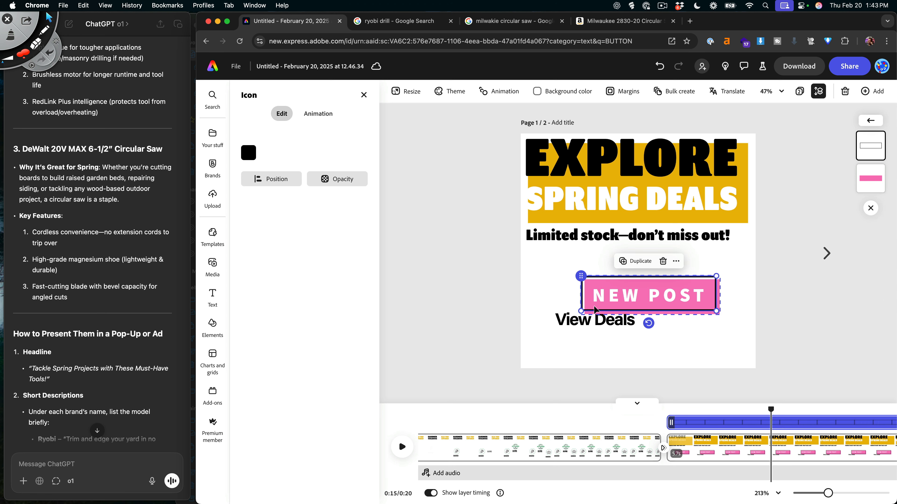
pyautogui.click(648, 315)
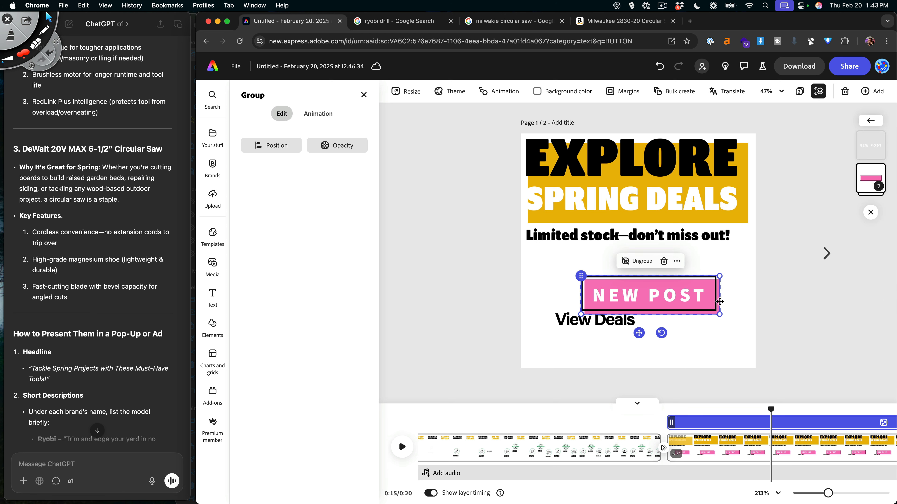
pyautogui.click(863, 170)
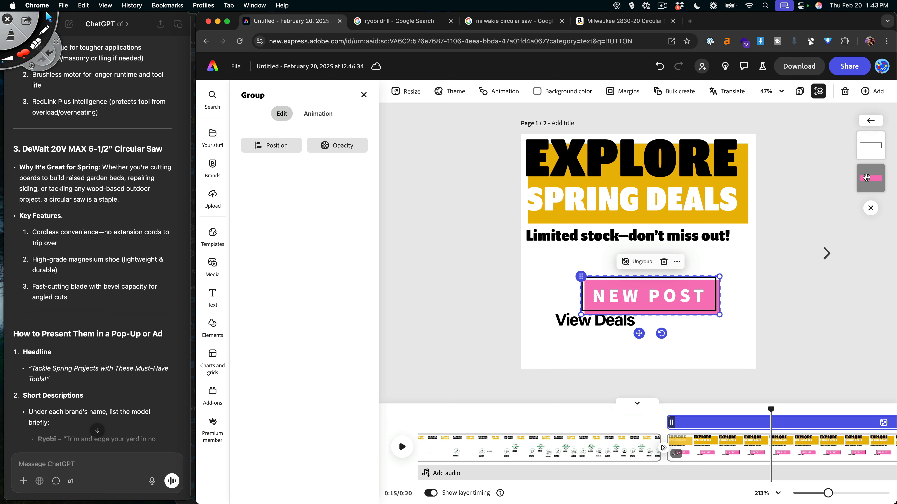
pyautogui.click(864, 175)
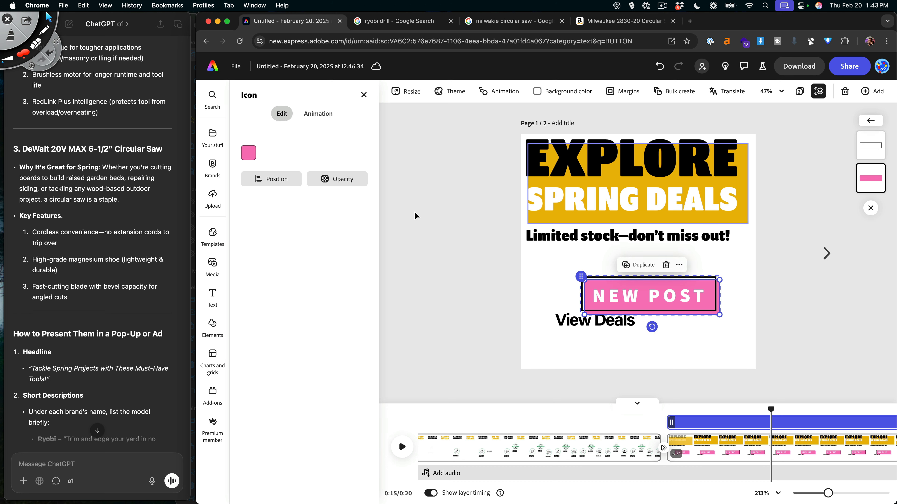
pyautogui.click(248, 153)
pyautogui.click(344, 66)
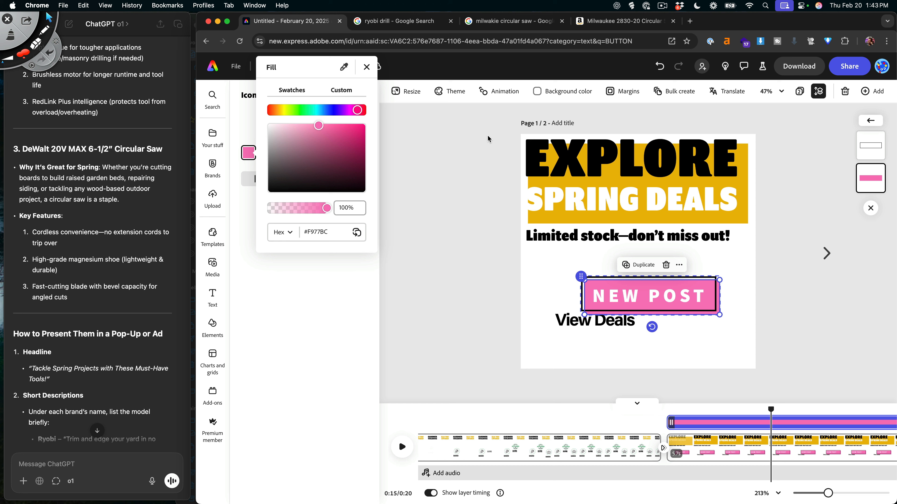
pyautogui.click(629, 191)
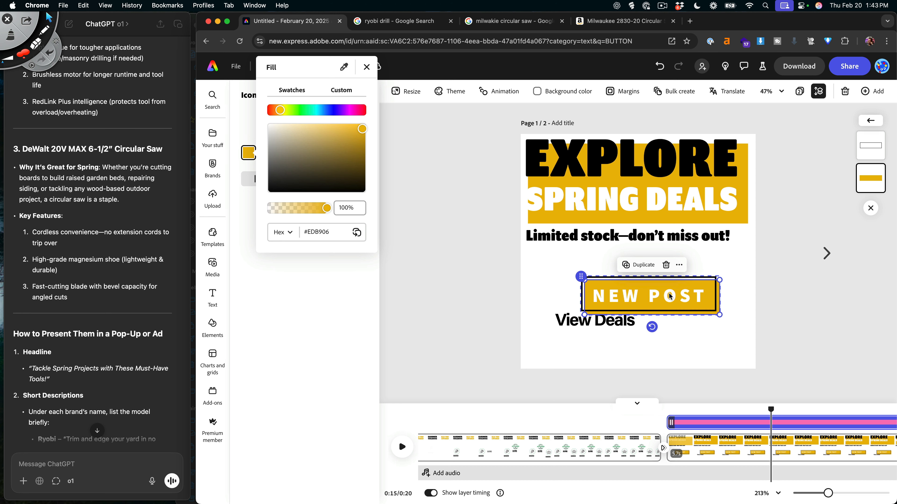
# - Change the button's label from "NEW POST" to "VIEW DEALS"
pyautogui.doubleClick(663, 297)
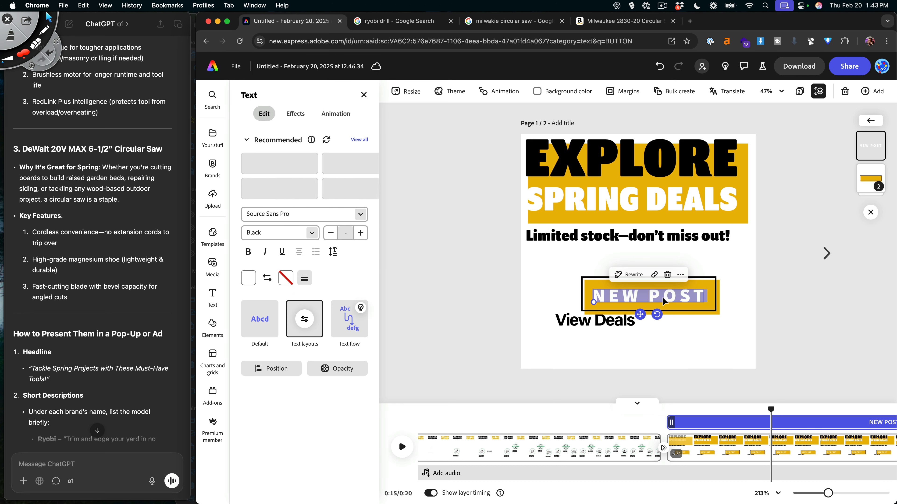
pyautogui.write('VIEW DEALS')
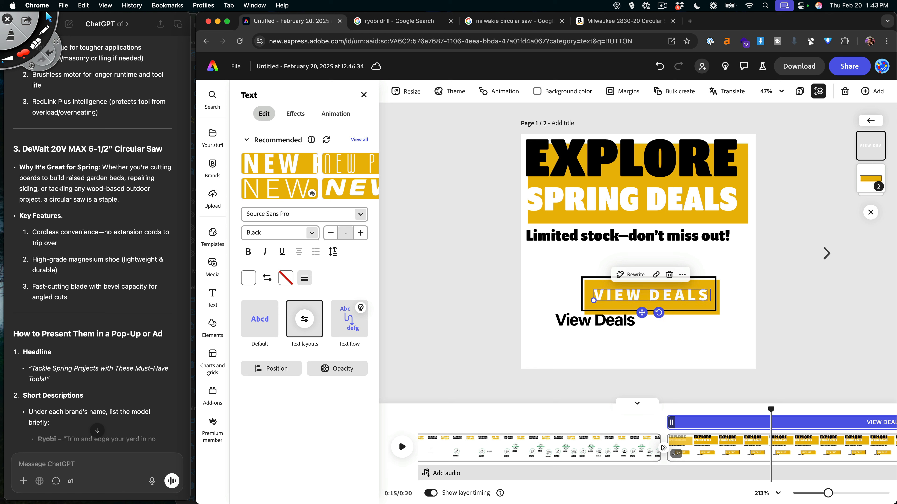
pyautogui.click(631, 365)
# - Delete the plain "View Deals" text and move the yellow button down into the space it occupied
pyautogui.click(602, 325)
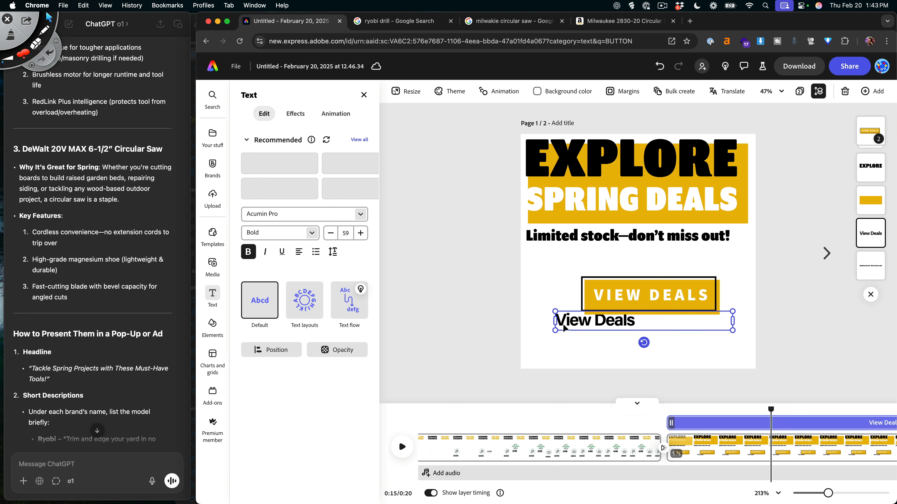
pyautogui.press('Delete')
pyautogui.moveTo(632, 297); pyautogui.dragTo(625, 333)
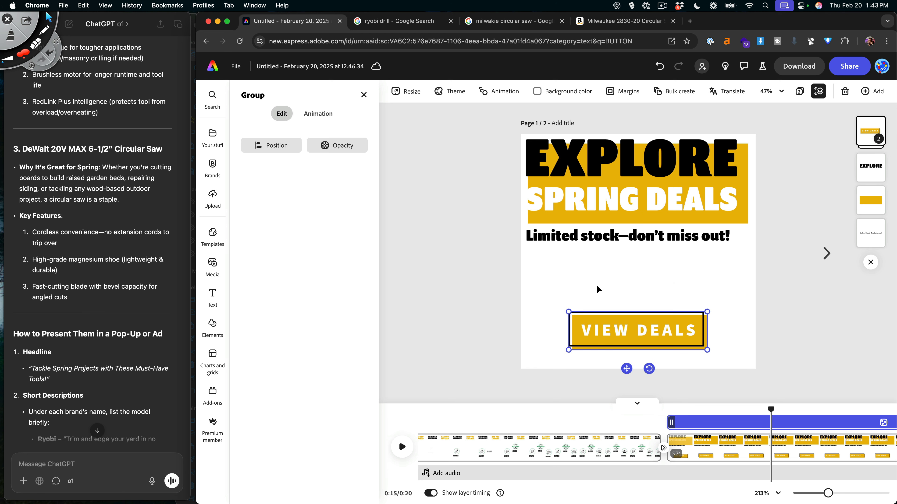
pyautogui.click(646, 280)
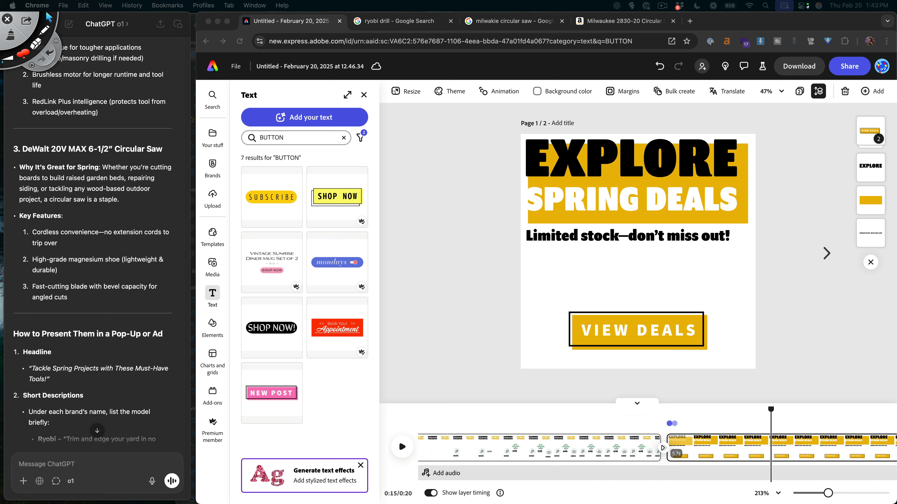
# - Paste the DeWalt logo onto the page and remove its background
pyautogui.click(582, 286)
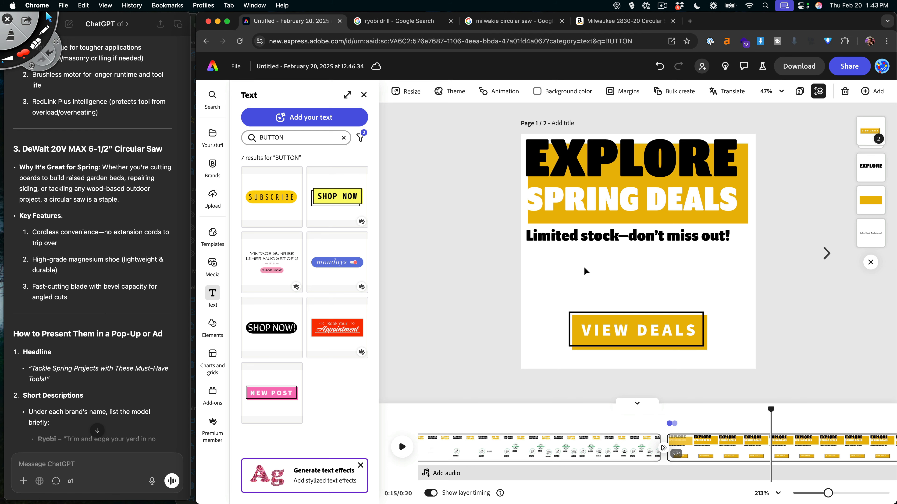
pyautogui.press('super+v')
pyautogui.click(278, 163)
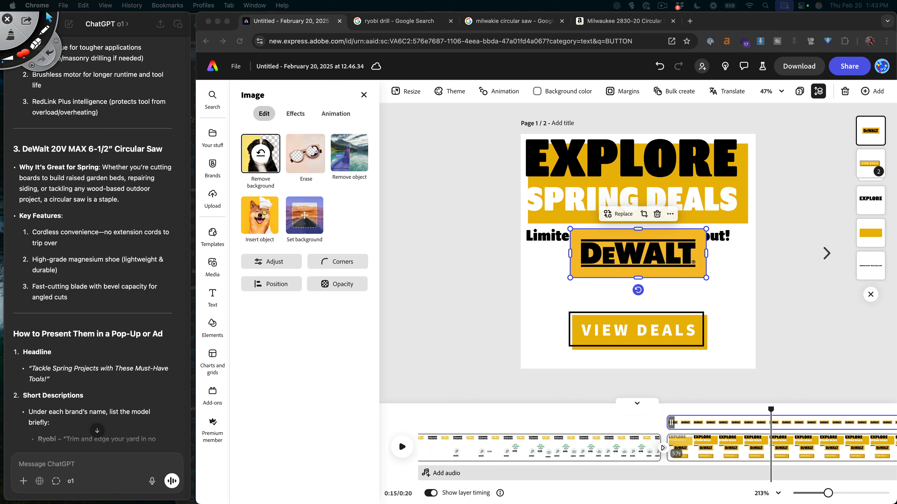
# - Paste the Milwaukee and Ryobi logos, then set small DeWalt and Milwaukee logos side by side below "Limited stock—don't miss out!"
pyautogui.click(559, 299)
pyautogui.click(540, 291)
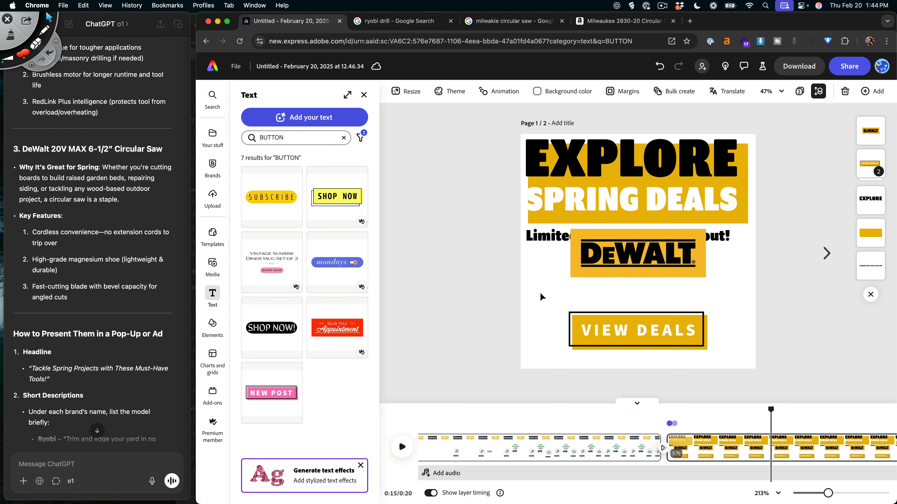
pyautogui.press('super+v')
pyautogui.moveTo(615, 277); pyautogui.dragTo(613, 310)
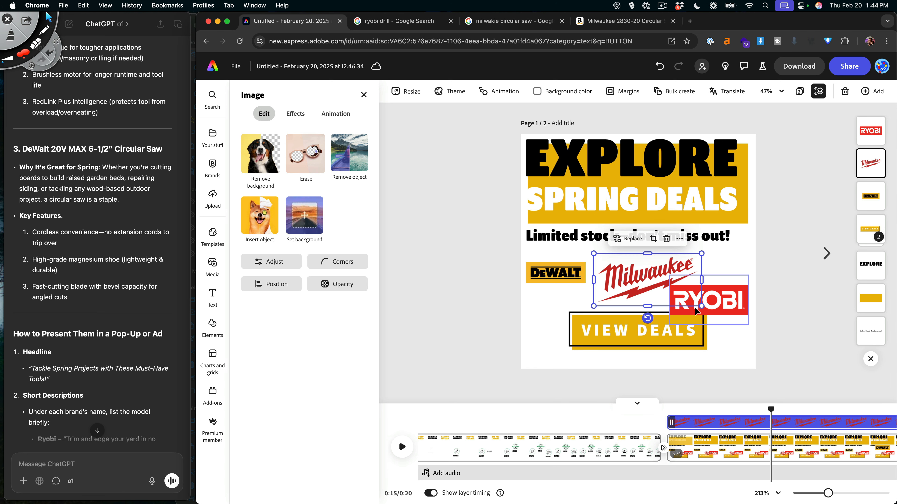
pyautogui.moveTo(629, 233); pyautogui.dragTo(650, 291)
pyautogui.moveTo(656, 255); pyautogui.dragTo(639, 267)
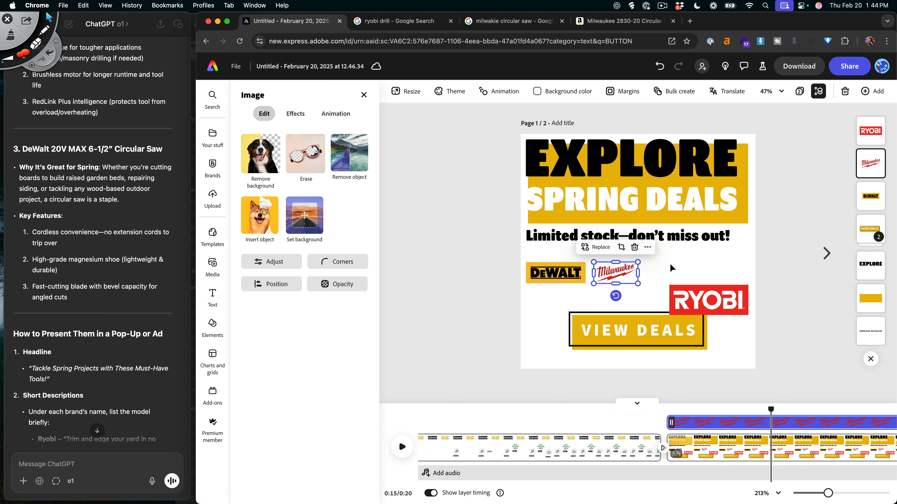
# - Shrink the Ryobi logo and place it at the end of the logo row, enlarging the Milwaukee logo between it and DeWalt
pyautogui.click(608, 286)
pyautogui.moveTo(688, 301); pyautogui.dragTo(676, 273)
pyautogui.click(723, 304)
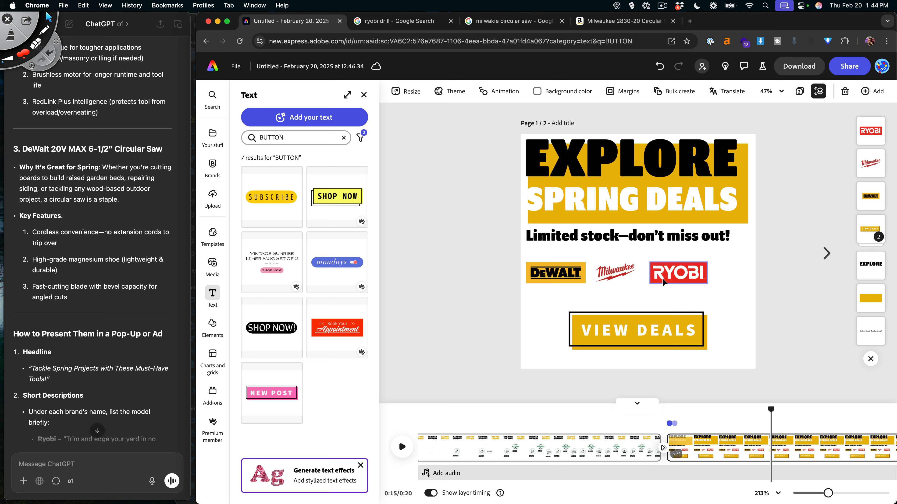
pyautogui.click(624, 277)
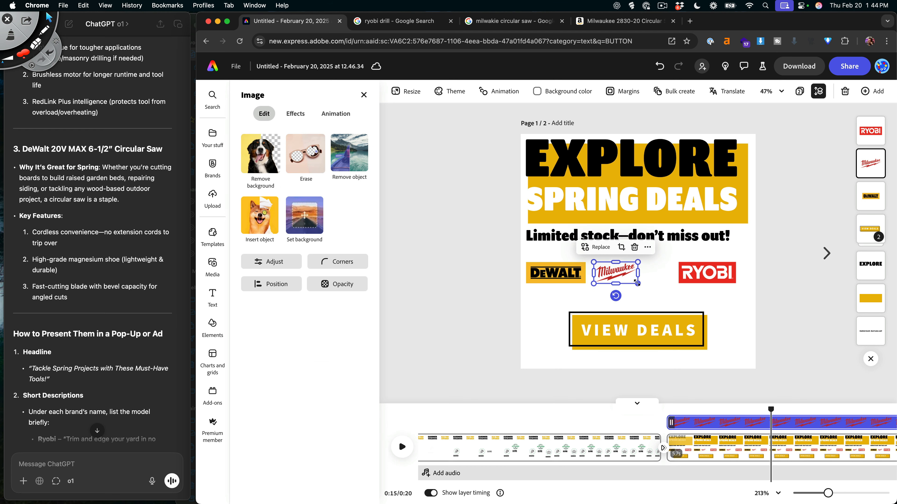
pyautogui.moveTo(638, 283)
pyautogui.mouseDown()
pyautogui.moveTo(654, 292)
pyautogui.moveTo(622, 278)
pyautogui.mouseUp()
pyautogui.click(677, 301)
pyautogui.click(687, 289)
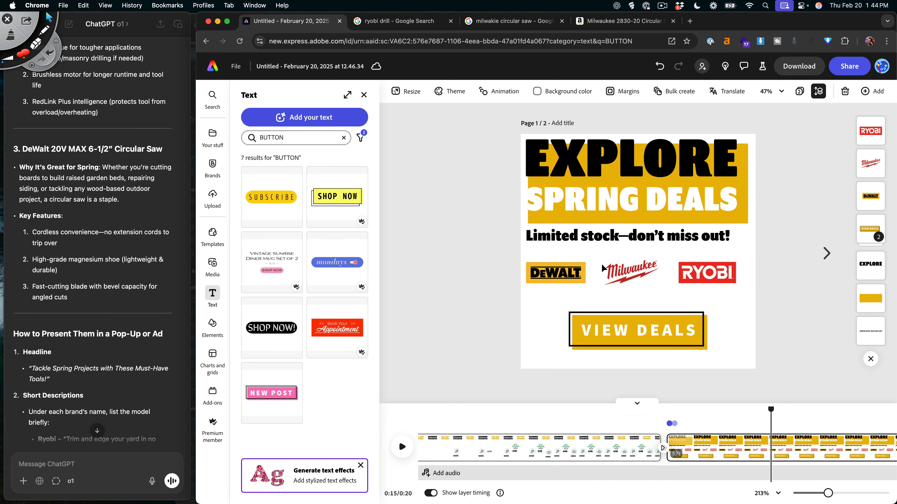
# - Align the DeWalt, Milwaukee and Ryobi logos with one another along their vertical middles
pyautogui.click(639, 282)
pyautogui.moveTo(667, 290); pyautogui.dragTo(666, 290)
pyautogui.moveTo(727, 297); pyautogui.dragTo(553, 270)
pyautogui.moveTo(621, 279); pyautogui.dragTo(620, 279)
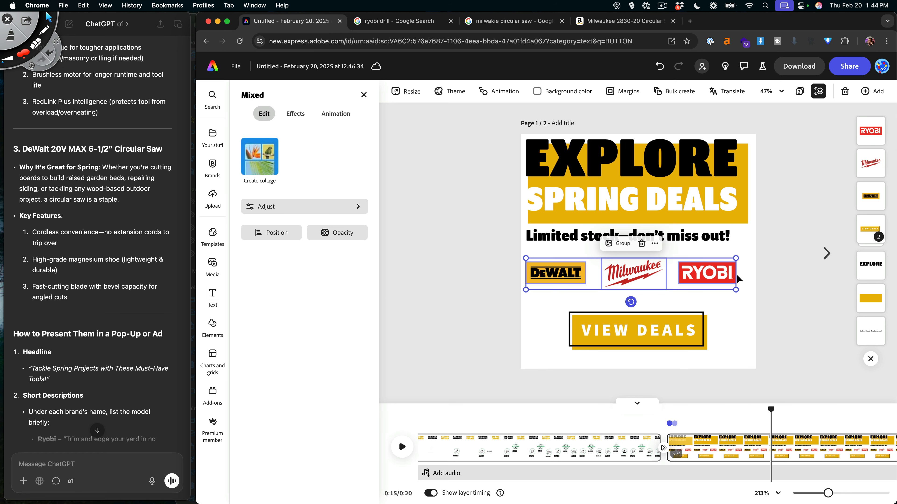
pyautogui.click(267, 237)
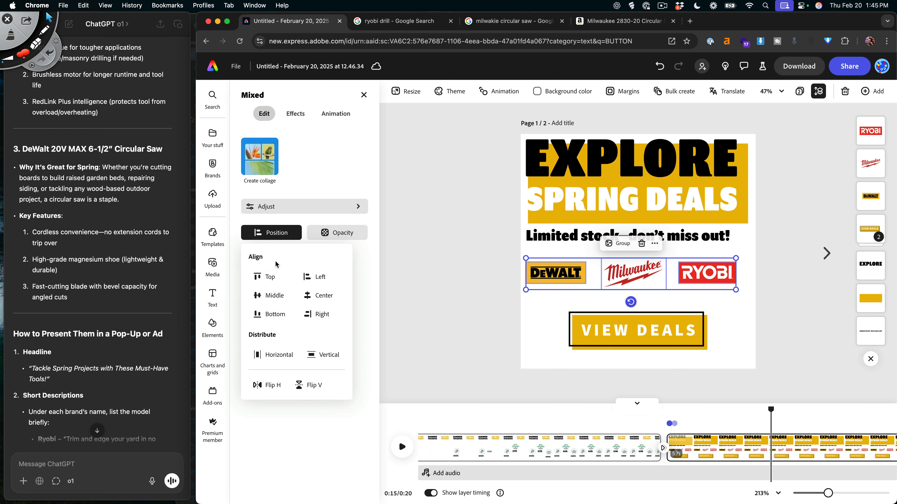
pyautogui.click(271, 297)
pyautogui.click(543, 300)
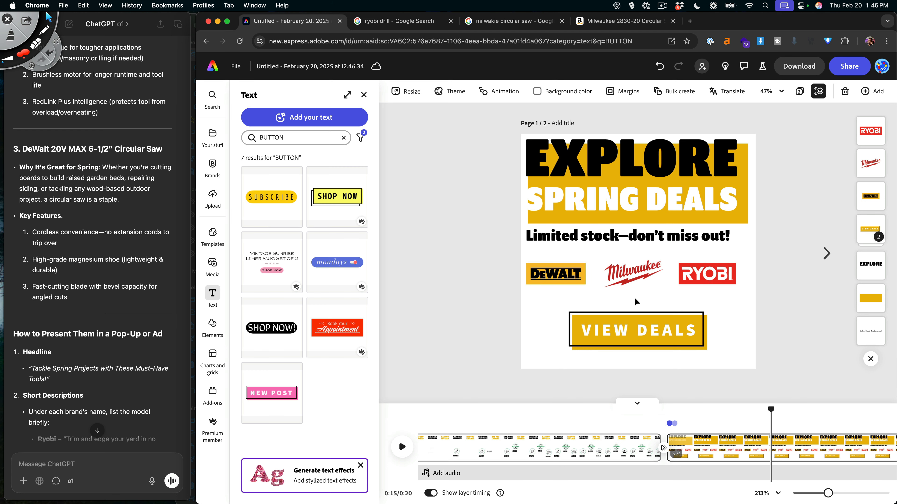
# - Spread the Milwaukee and Ryobi logos so the row ends at the banner's right edge, and shift all three slightly down
pyautogui.moveTo(707, 277); pyautogui.dragTo(719, 277)
pyautogui.moveTo(640, 273); pyautogui.dragTo(646, 273)
pyautogui.click(725, 310)
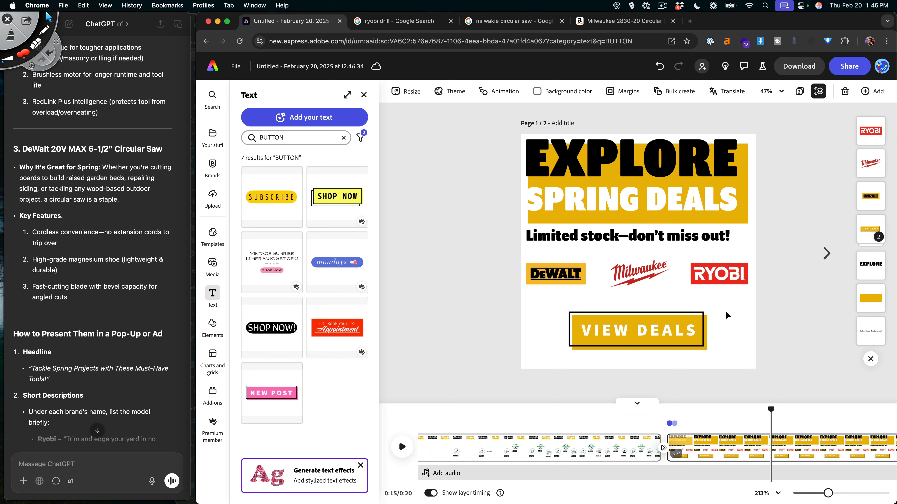
pyautogui.moveTo(750, 303); pyautogui.dragTo(524, 255)
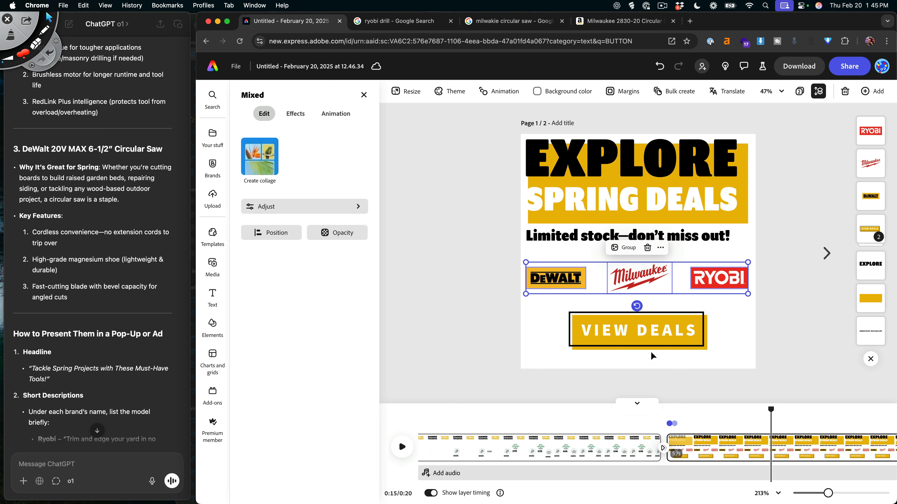
pyautogui.click(707, 357)
# - Group the "EXPLORE SPRING DEALS" heading with its yellow banner rectangle
pyautogui.click(700, 222)
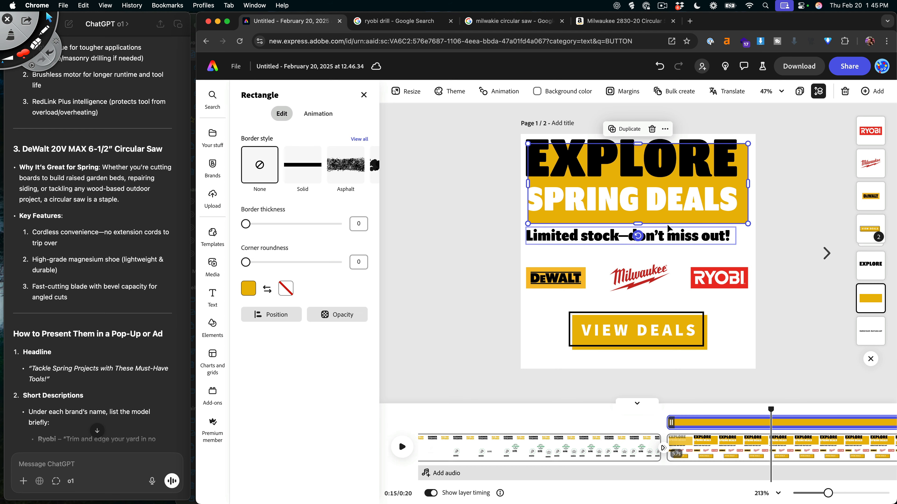
pyautogui.click(617, 198)
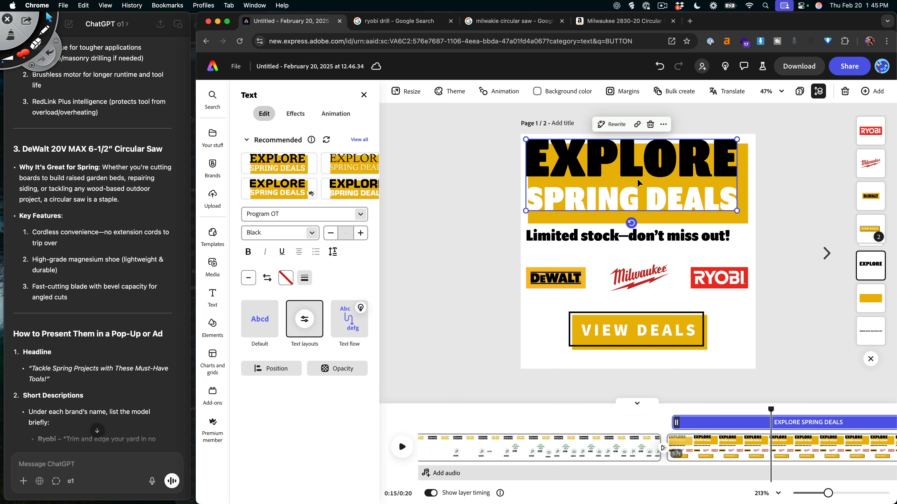
pyautogui.moveTo(776, 151); pyautogui.dragTo(612, 209)
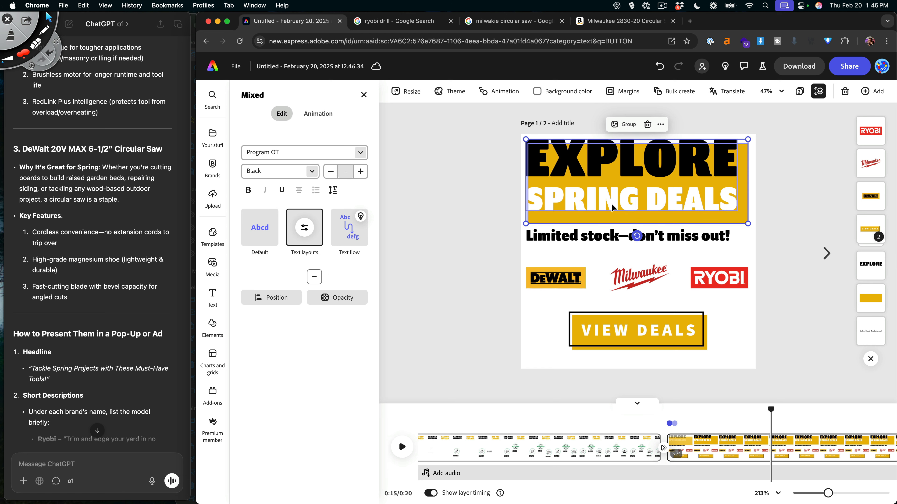
pyautogui.click(634, 125)
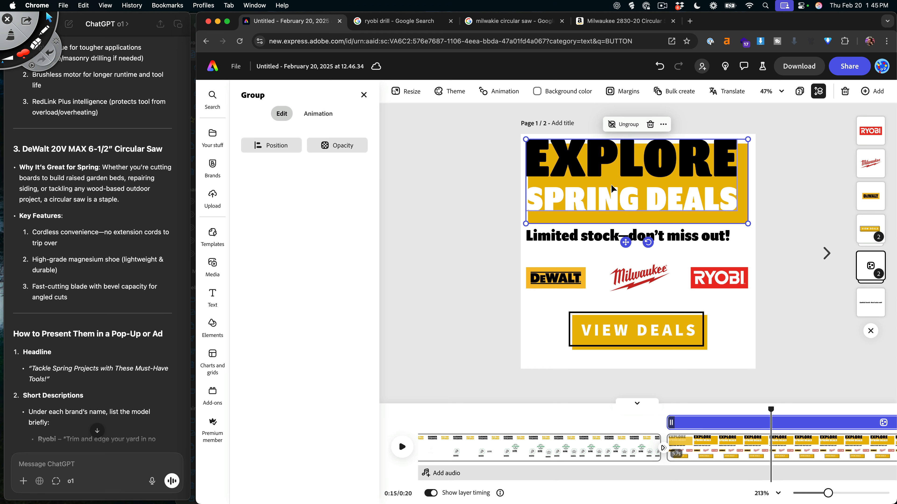
# - Give the heading and banner group the second Scale effect as its In animation
pyautogui.click(317, 115)
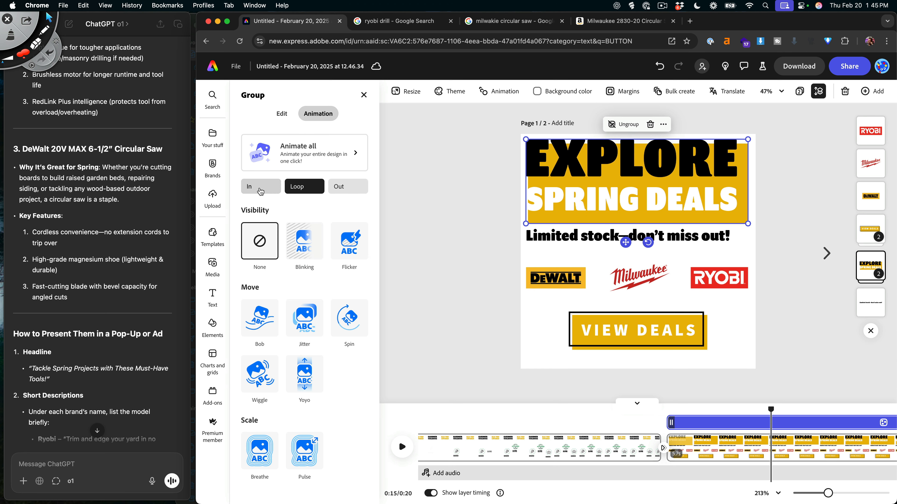
pyautogui.click(260, 192)
pyautogui.scroll(-2, 304, 247)
pyautogui.click(304, 448)
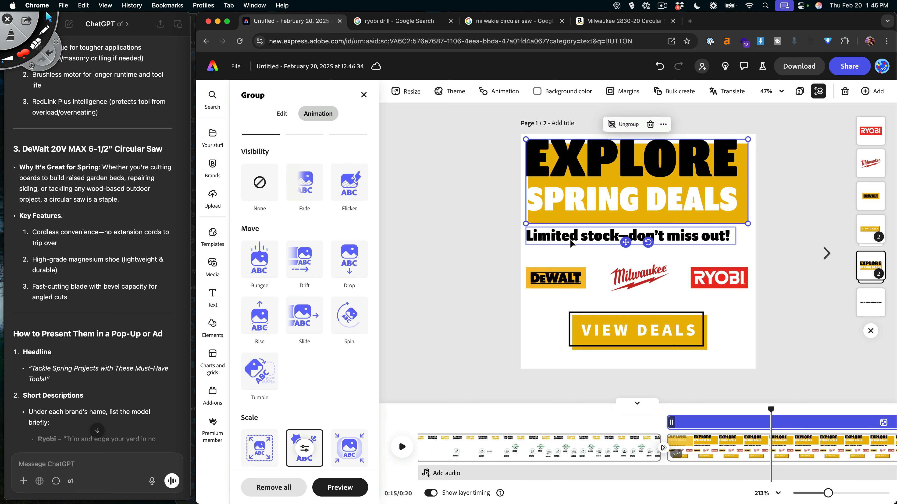
# - Change the "EXPLORE SPRING DEALS" text's own In animation to the second Scale effect and return the playhead to the scene's start
pyautogui.click(574, 172)
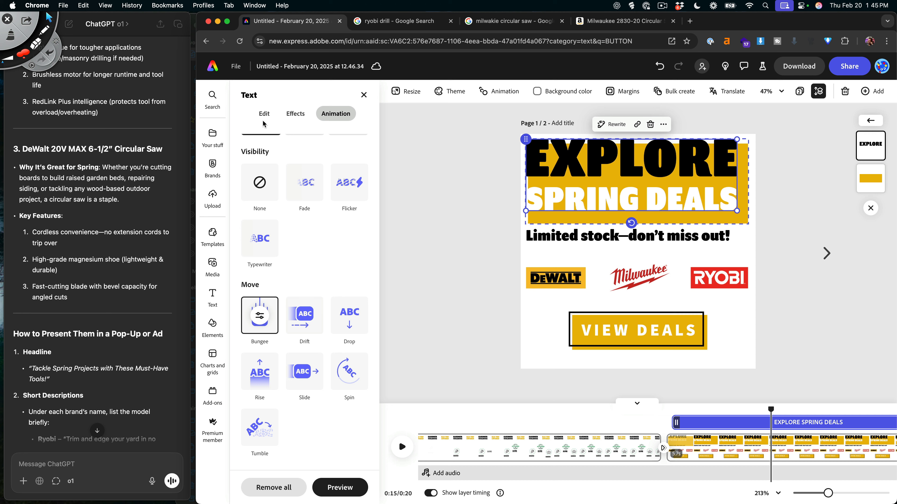
pyautogui.scroll(2, 273, 166)
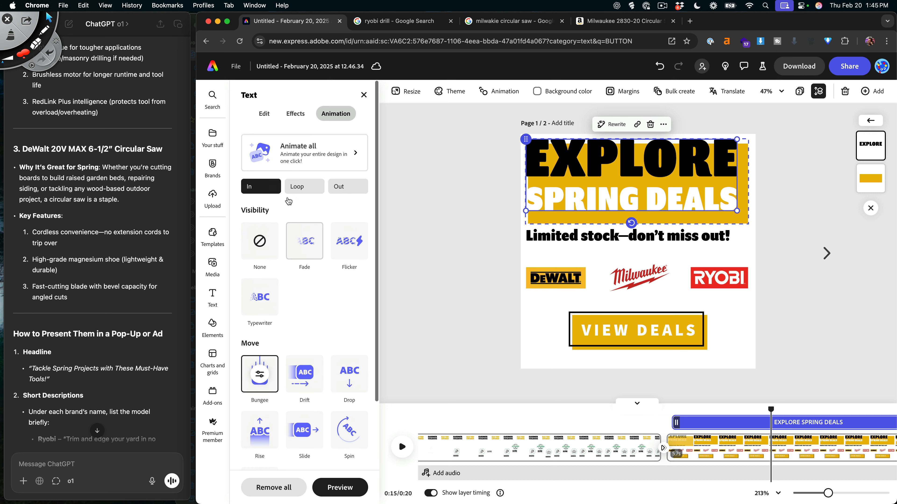
pyautogui.click(264, 248)
pyautogui.scroll(-4, 279, 264)
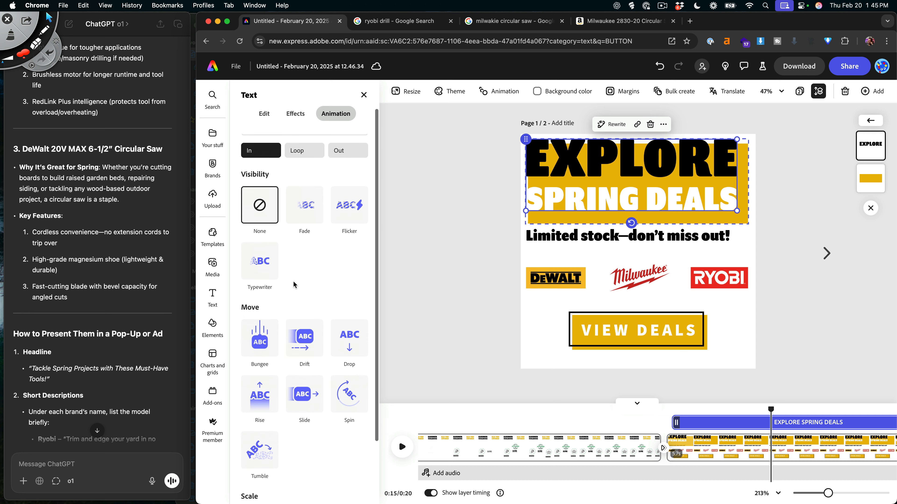
pyautogui.click(303, 448)
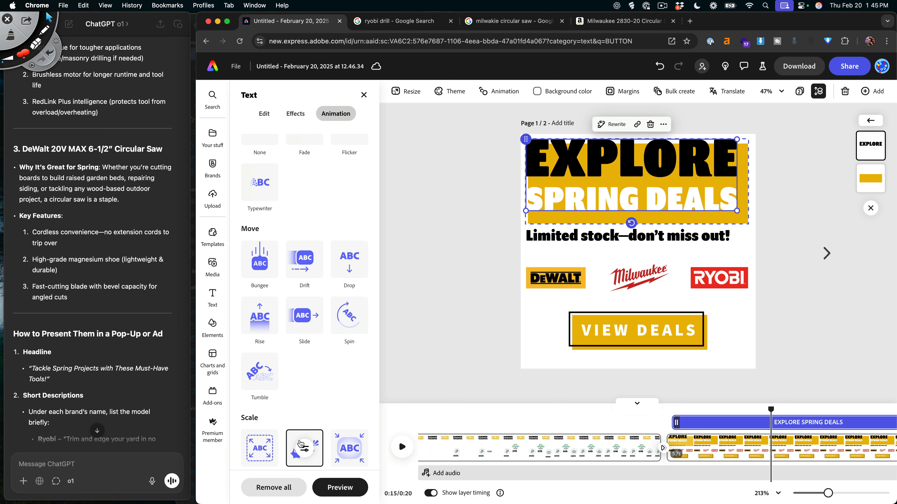
pyautogui.moveTo(766, 412); pyautogui.dragTo(667, 412)
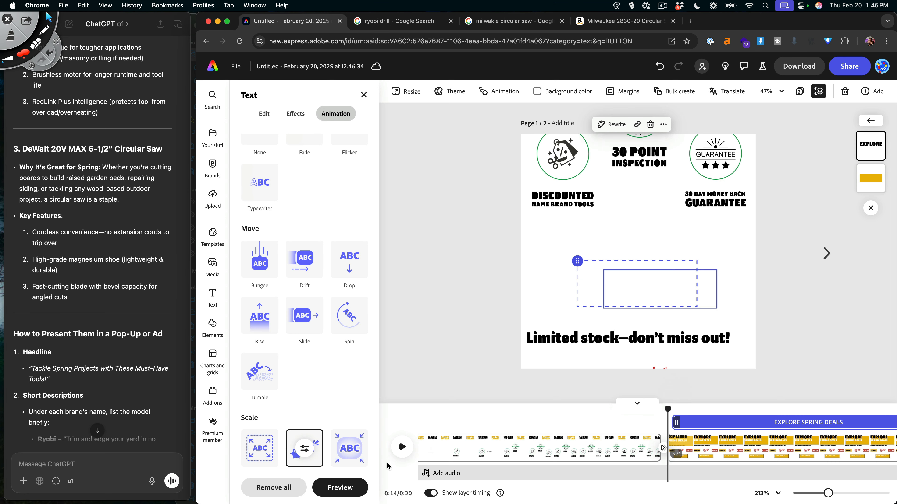
# - Play the final scene to check the heading animation, then place the playhead at 14.6 s
pyautogui.click(400, 454)
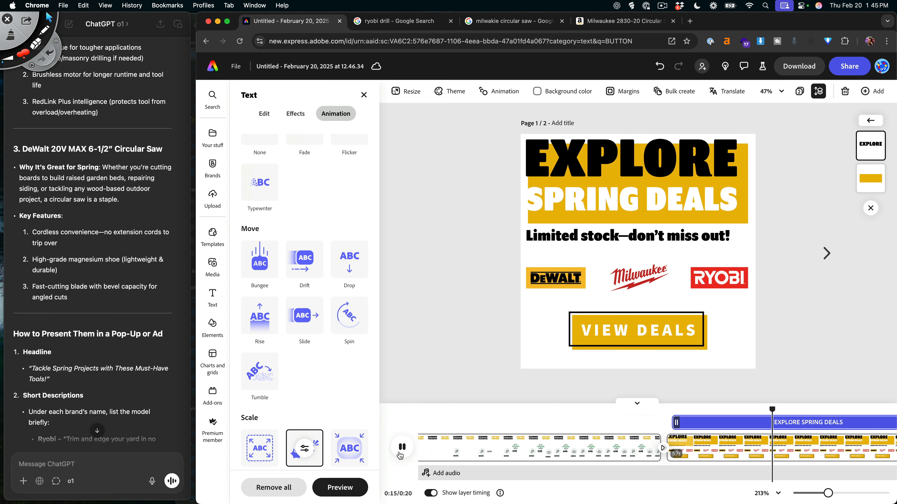
pyautogui.click(702, 416)
pyautogui.moveTo(771, 411); pyautogui.dragTo(713, 412)
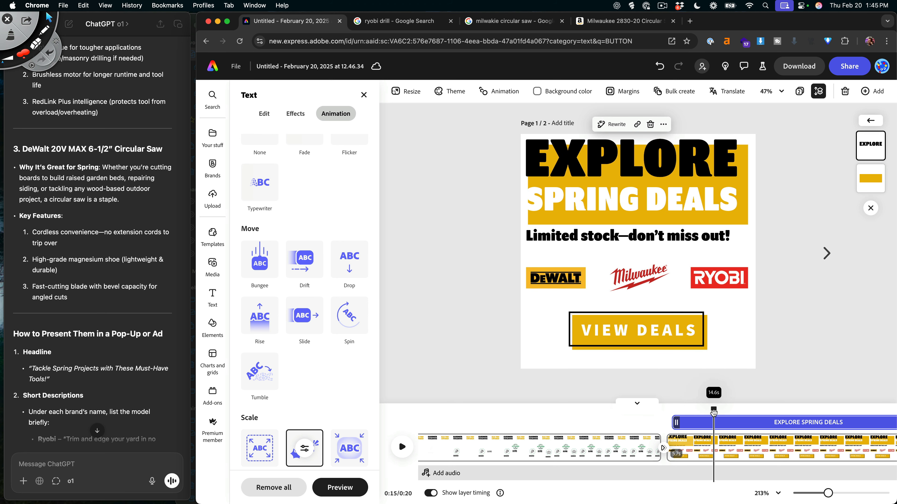
# - Enlarge the "Limited stock—don't miss out!" tagline to match the yellow banner's width and give it the Slide In animation
pyautogui.click(657, 242)
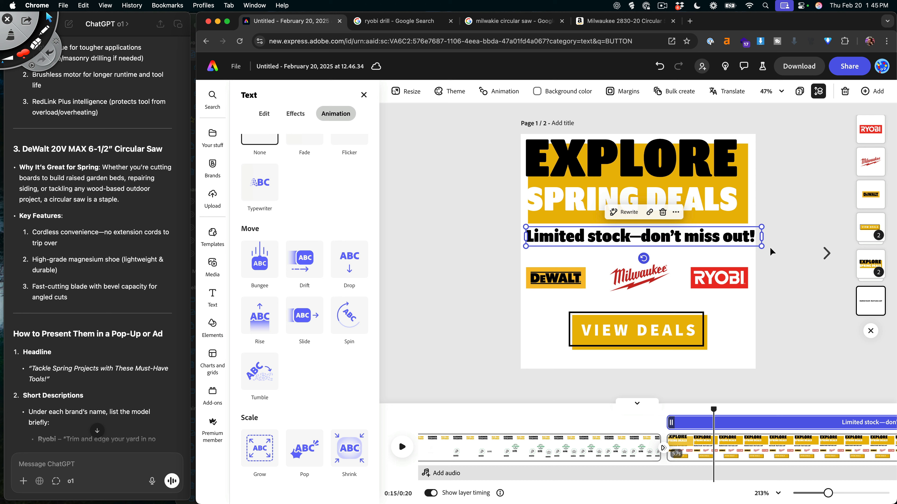
pyautogui.moveTo(761, 247); pyautogui.dragTo(727, 236)
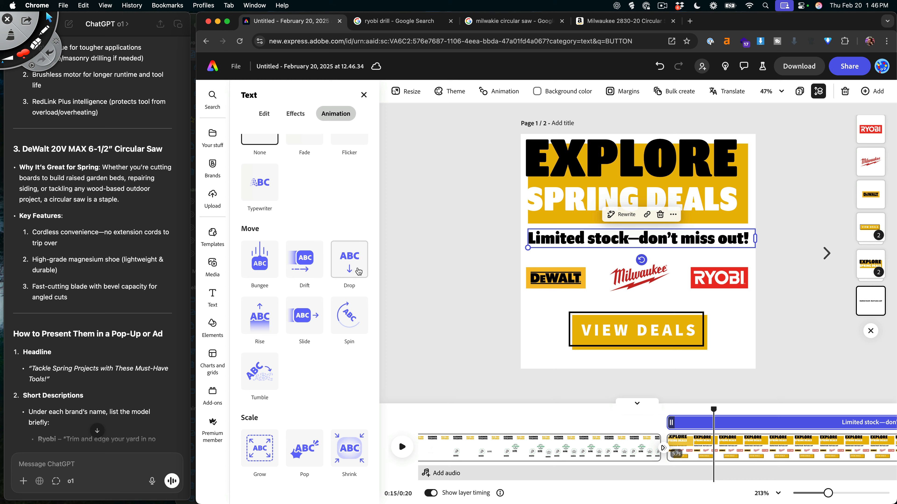
pyautogui.scroll(5, 357, 270)
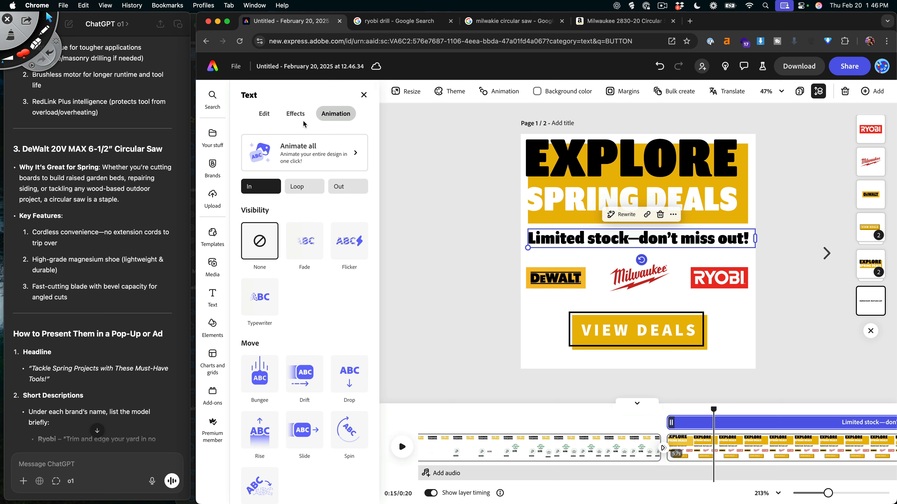
pyautogui.scroll(-3, 293, 265)
pyautogui.click(304, 323)
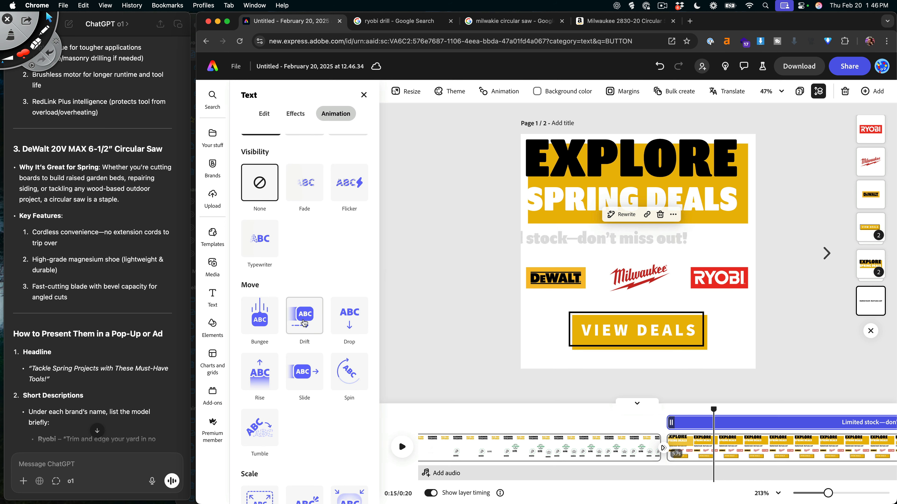
pyautogui.click(303, 373)
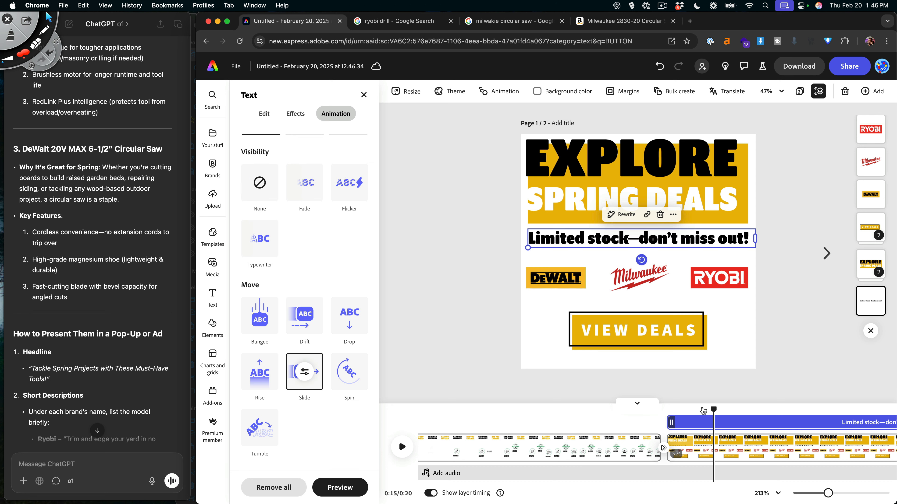
# - Give the DeWalt, Milwaukee and Ryobi logos together the Pop In animation
pyautogui.moveTo(720, 412); pyautogui.dragTo(751, 410)
pyautogui.moveTo(778, 301); pyautogui.dragTo(524, 275)
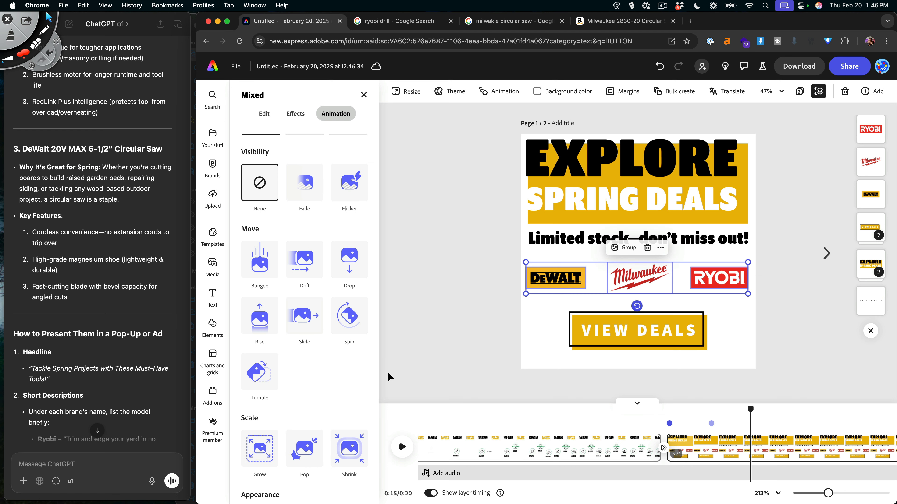
pyautogui.scroll(-2, 333, 427)
pyautogui.click(305, 409)
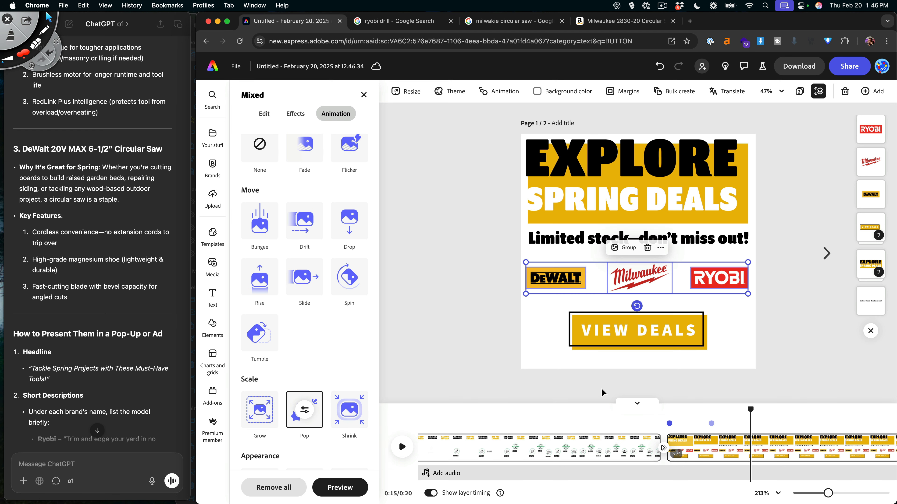
# - Stagger the logo layers' start times just after 15.2 s, in the order DeWalt, Milwaukee, Ryobi, and move the playhead past 16 s
pyautogui.moveTo(752, 410)
pyautogui.mouseDown()
pyautogui.moveTo(726, 409)
pyautogui.moveTo(757, 411)
pyautogui.mouseUp()
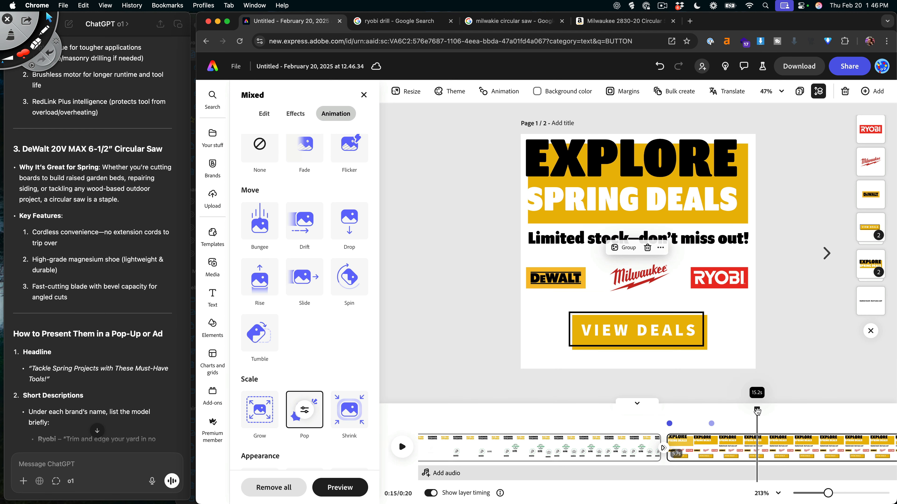
pyautogui.click(549, 279)
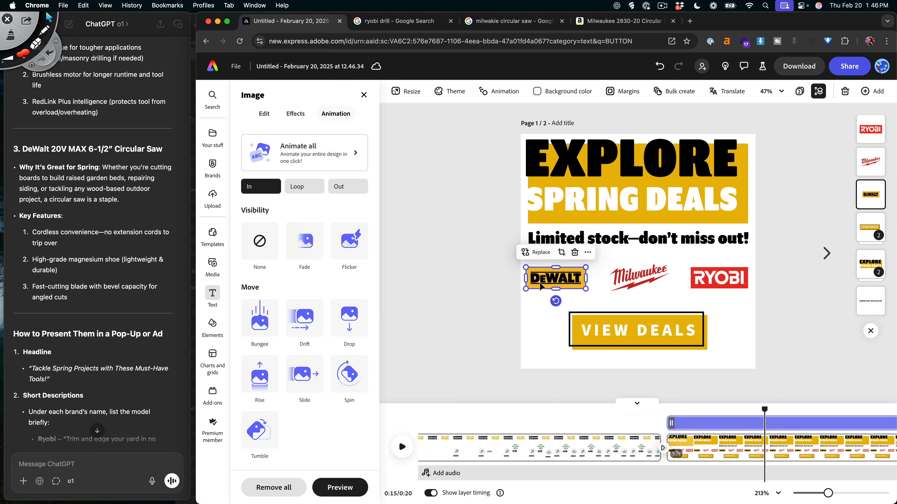
pyautogui.moveTo(670, 422); pyautogui.dragTo(768, 426)
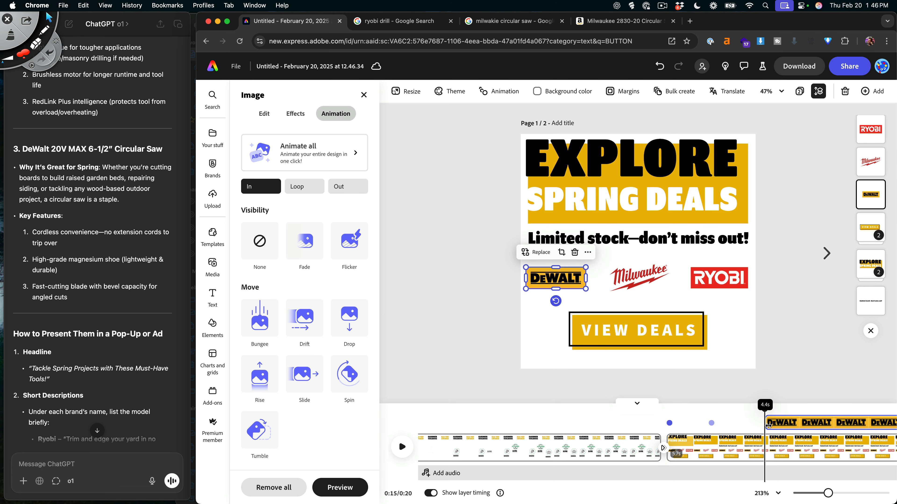
pyautogui.click(638, 283)
pyautogui.moveTo(672, 422); pyautogui.dragTo(777, 425)
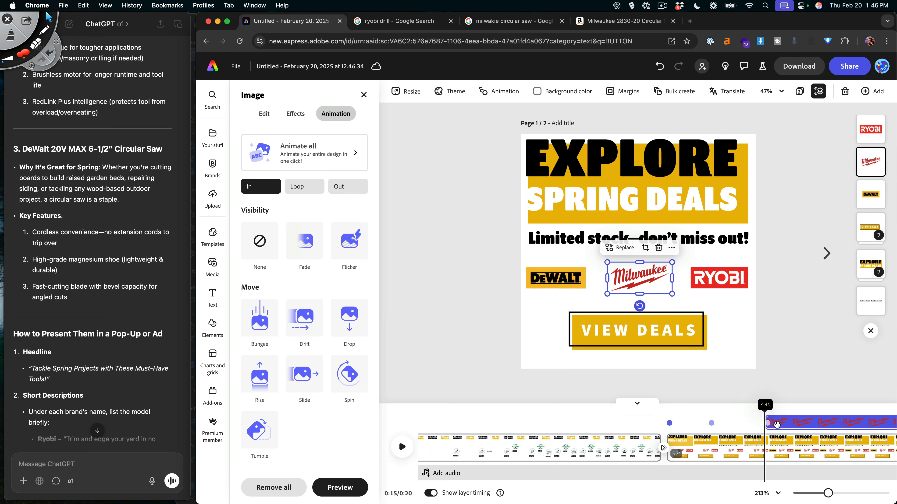
pyautogui.click(721, 281)
pyautogui.moveTo(668, 422); pyautogui.dragTo(814, 410)
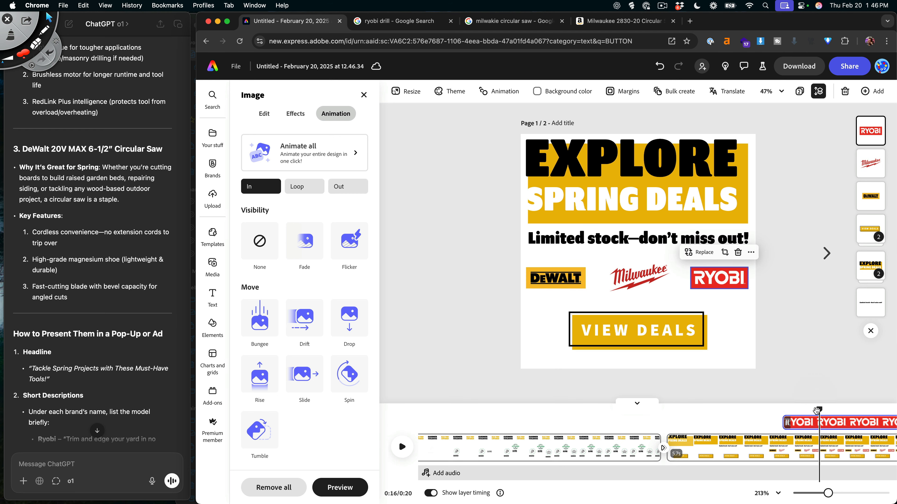
pyautogui.hscroll(8, 730, 437)
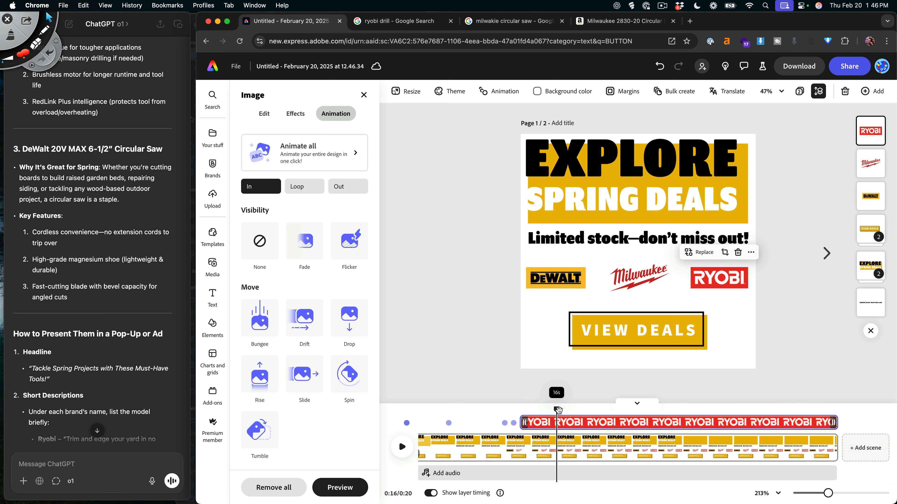
pyautogui.click(621, 338)
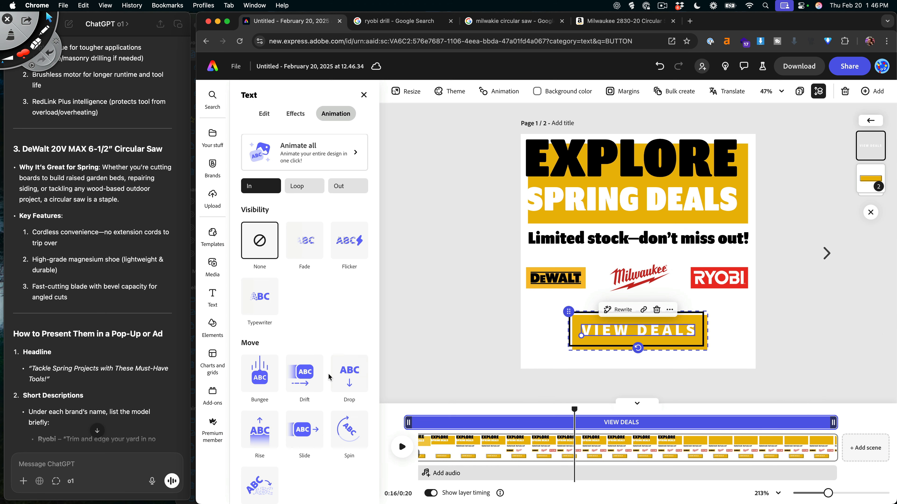
pyautogui.scroll(-3, 328, 377)
pyautogui.scroll(-2, 327, 374)
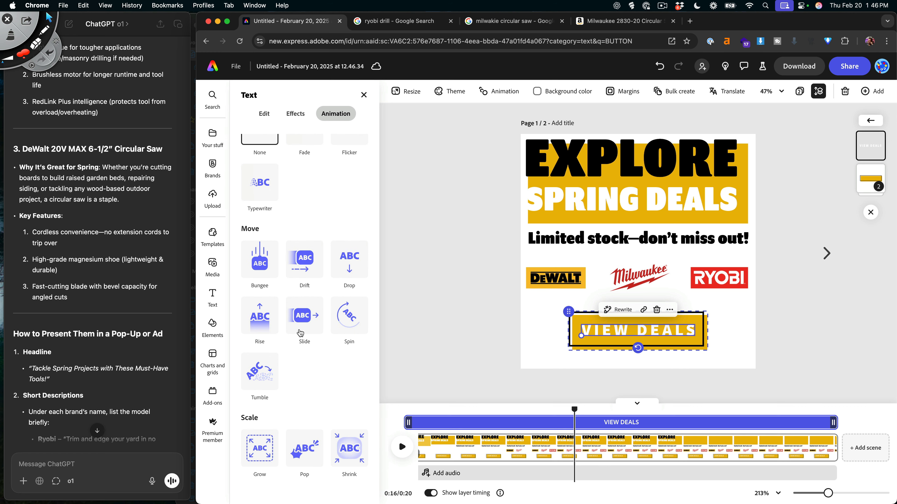
pyautogui.click(260, 315)
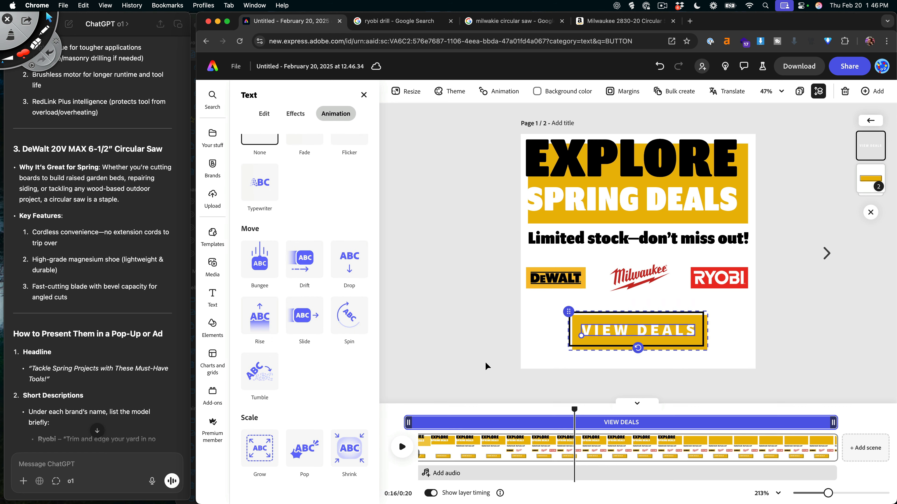
pyautogui.click(488, 368)
# - Give the whole "VIEW DEALS" button group the Bungee In animation and start its layer at the playhead, just after 16 s
pyautogui.click(569, 314)
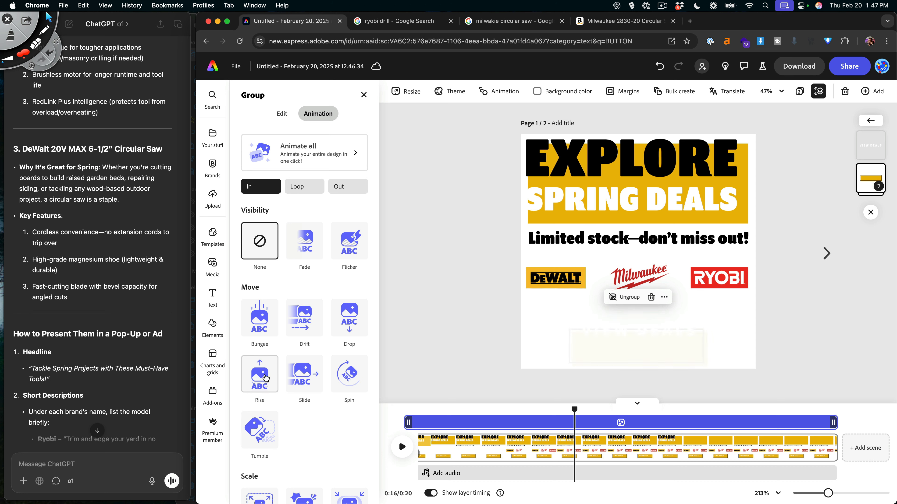
pyautogui.scroll(-2, 304, 375)
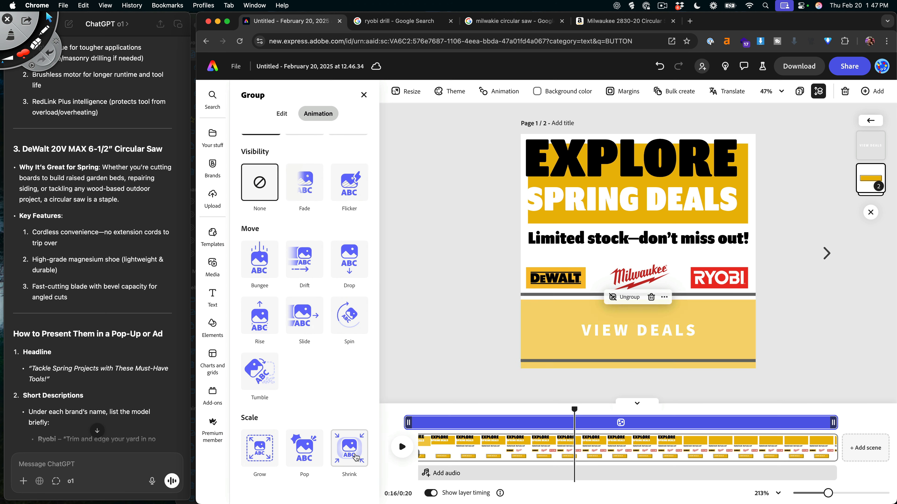
pyautogui.scroll(2, 353, 261)
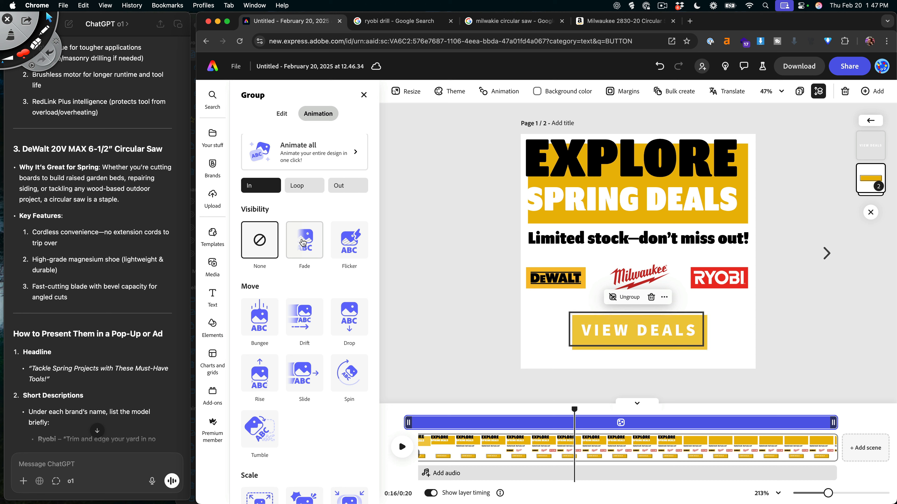
pyautogui.scroll(1, 287, 298)
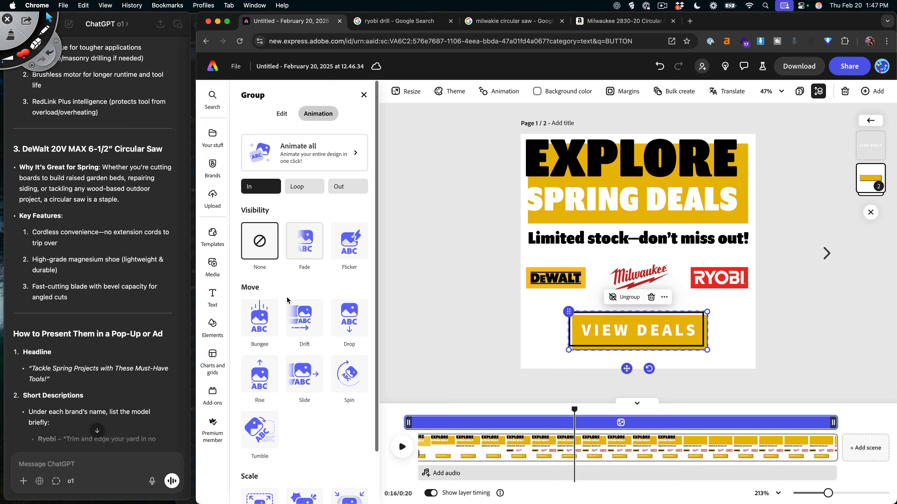
pyautogui.click(261, 321)
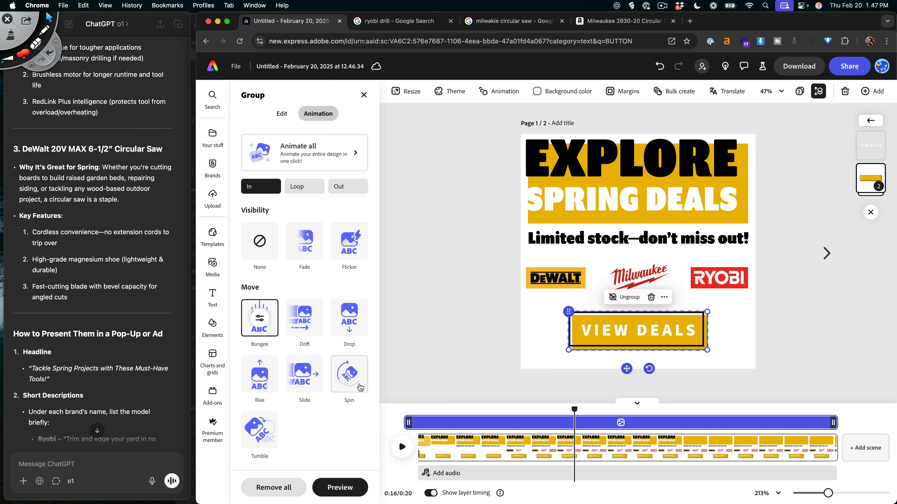
pyautogui.moveTo(410, 422); pyautogui.dragTo(575, 422)
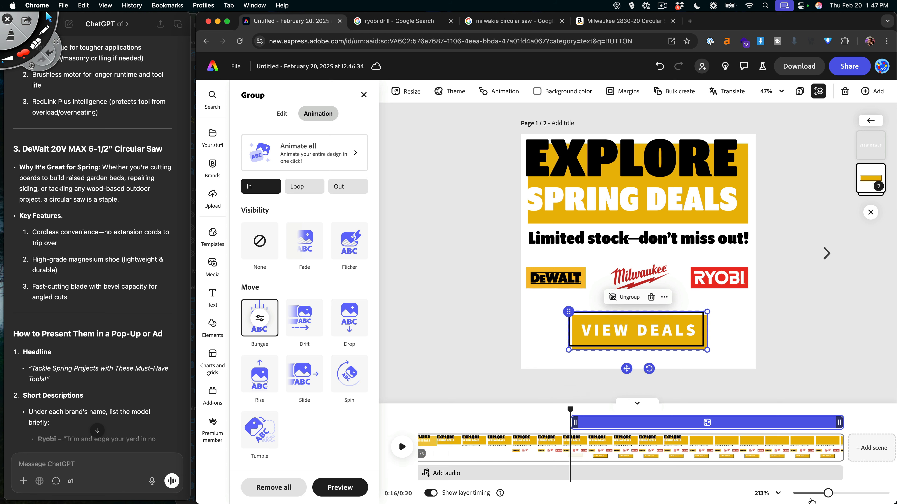
# - Play the final scene from near its beginning to check the timing of the heading, logos and button
pyautogui.moveTo(827, 495); pyautogui.dragTo(813, 495)
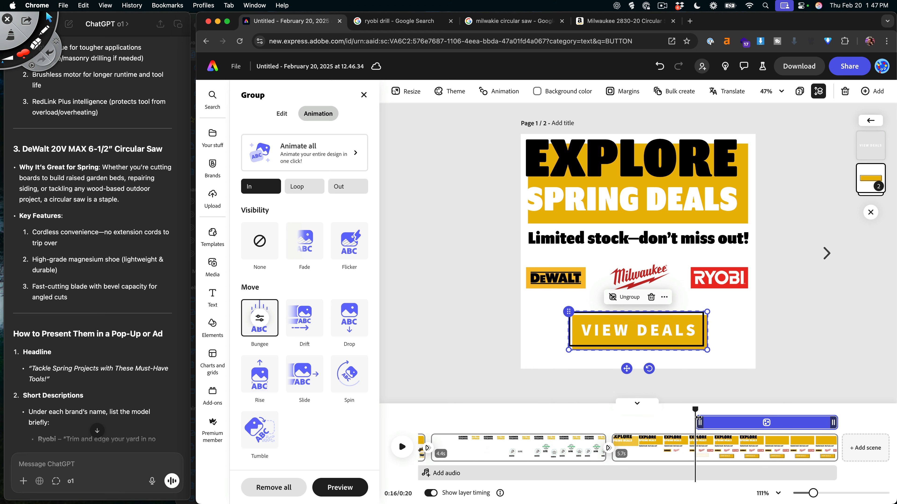
pyautogui.moveTo(695, 410); pyautogui.dragTo(627, 412)
pyautogui.click(401, 447)
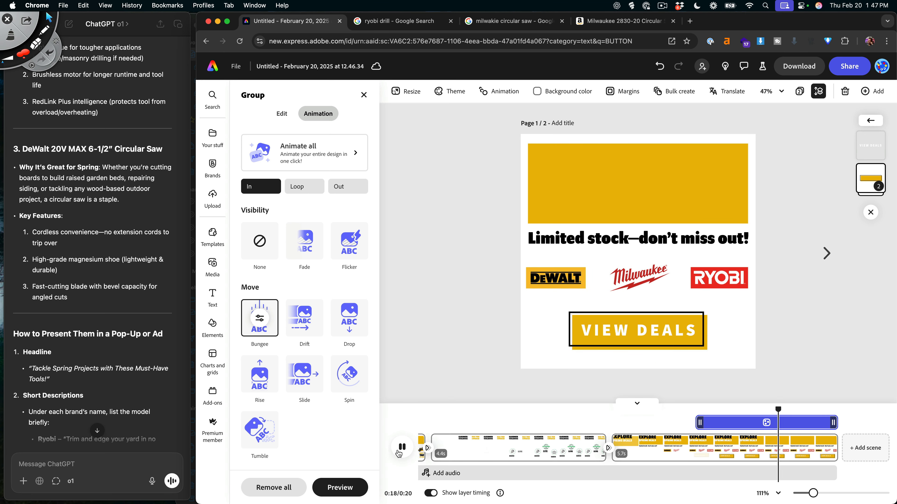
pyautogui.click(399, 451)
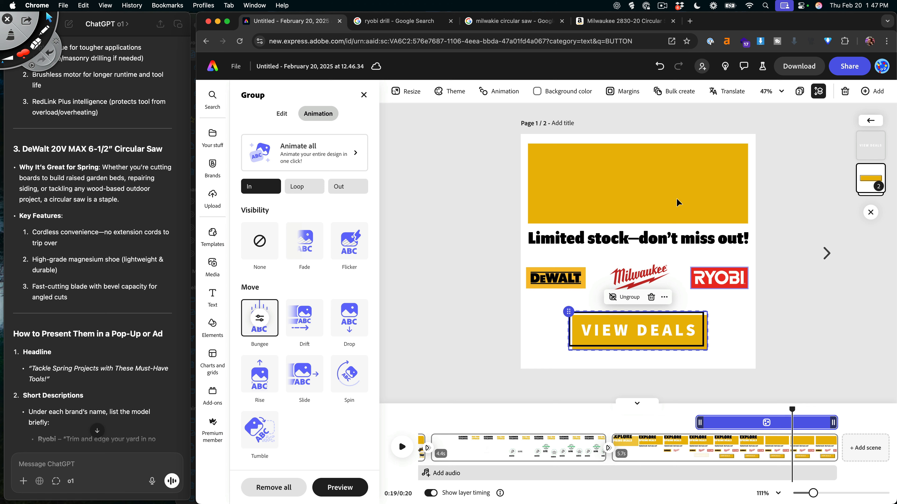
# - Extend the "EXPLORE SPRING DEALS" text layer to the end of the final scene and replay the scene
pyautogui.click(683, 216)
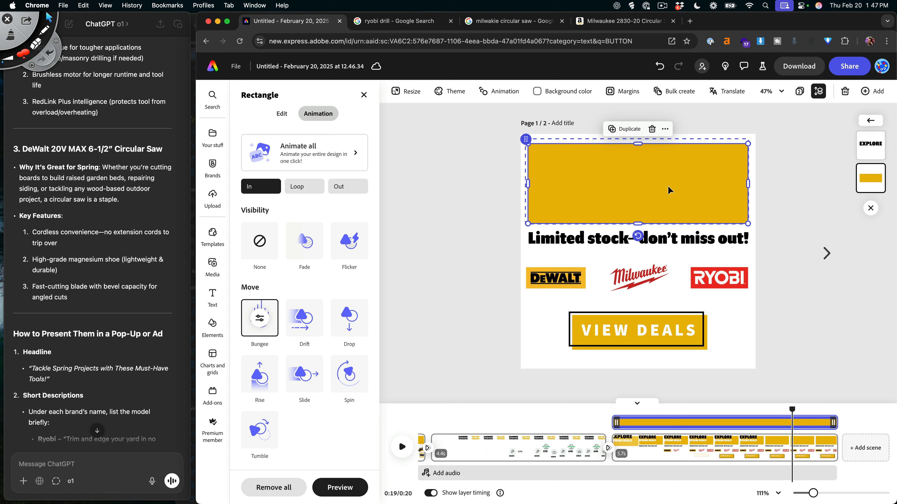
pyautogui.moveTo(769, 410); pyautogui.dragTo(736, 410)
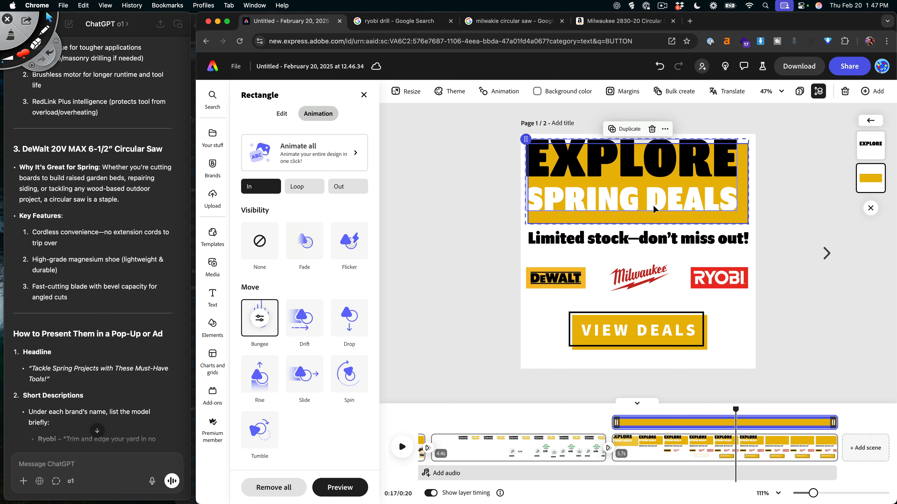
pyautogui.click(653, 207)
pyautogui.moveTo(753, 426); pyautogui.dragTo(686, 411)
pyautogui.click(401, 447)
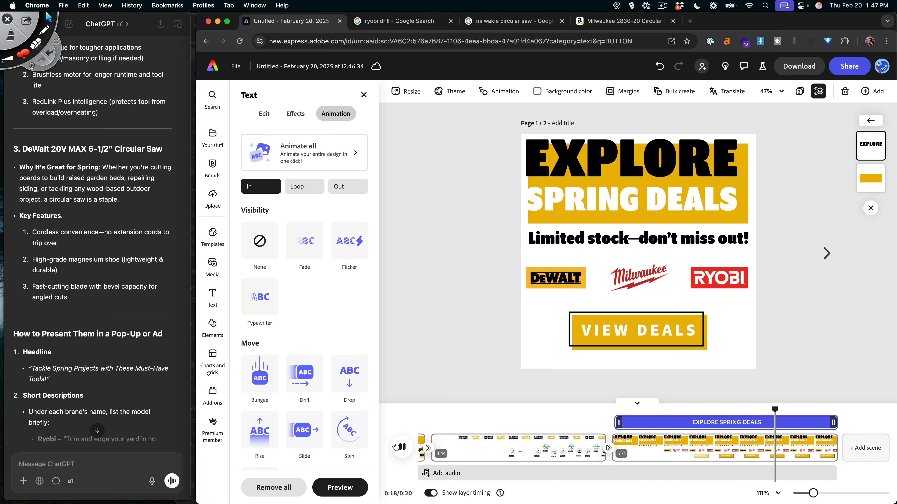
# - Give the black outline of the "VIEW DEALS" button the Wiggle Loop animation and return the playhead to the video's start
pyautogui.click(610, 342)
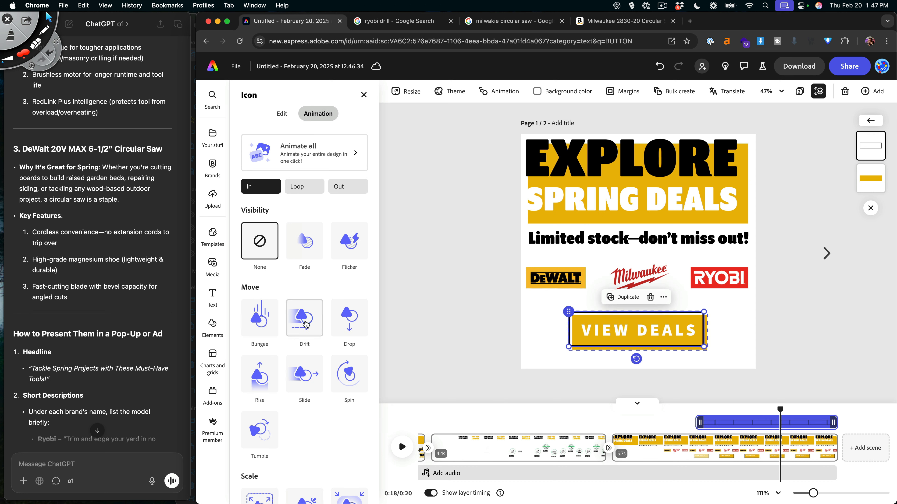
pyautogui.click(303, 187)
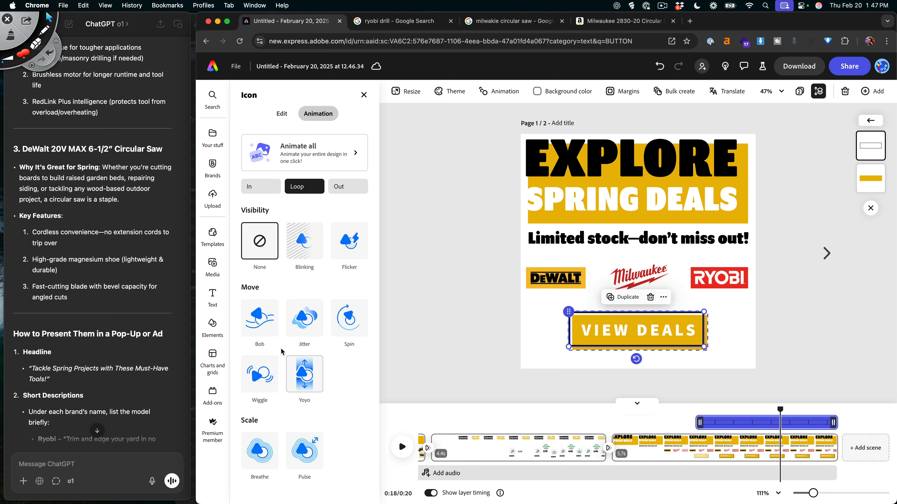
pyautogui.click(263, 380)
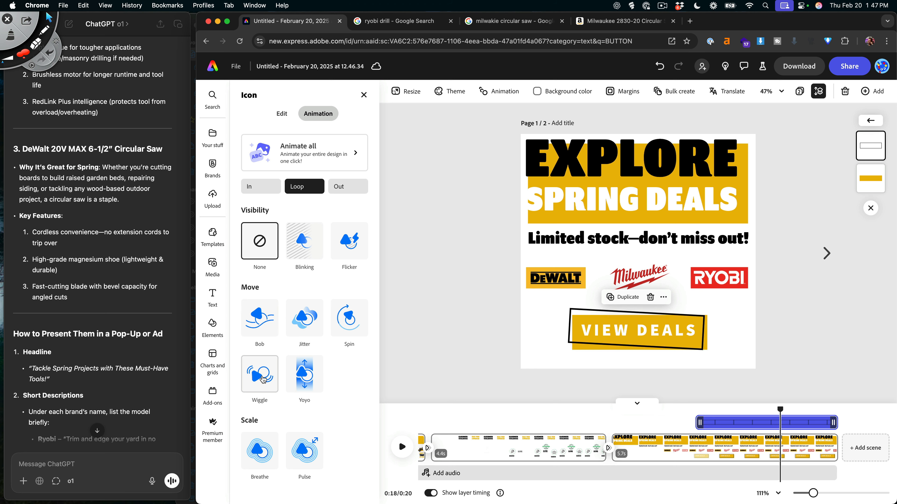
pyautogui.click(781, 422)
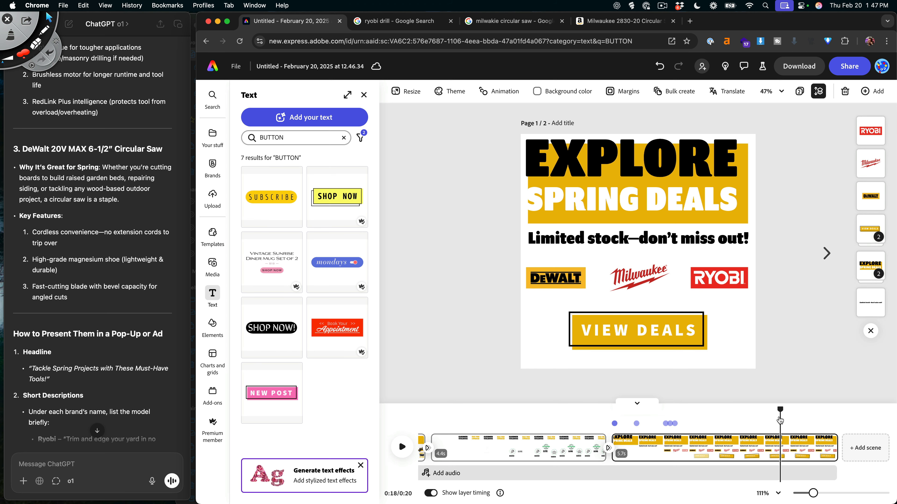
pyautogui.moveTo(778, 409); pyautogui.dragTo(385, 424)
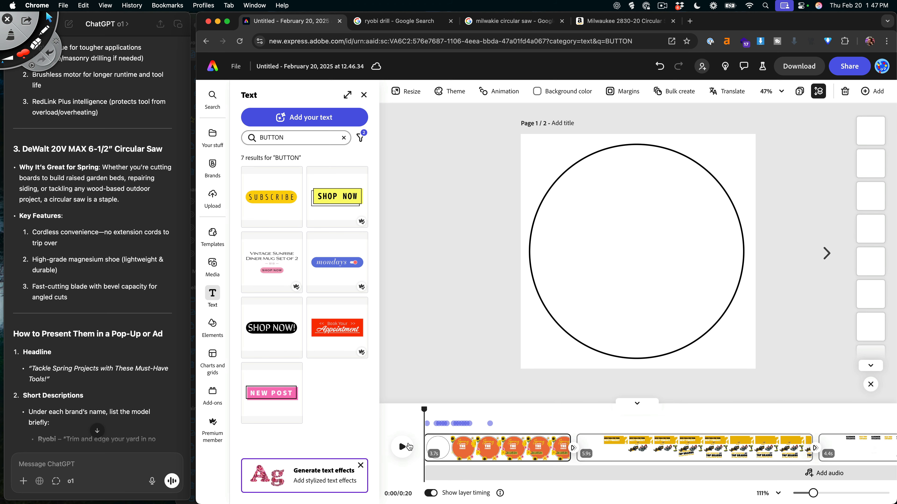
# - Play the video from the start to about 16 s and lengthen the third scene to 5 s
pyautogui.click(408, 446)
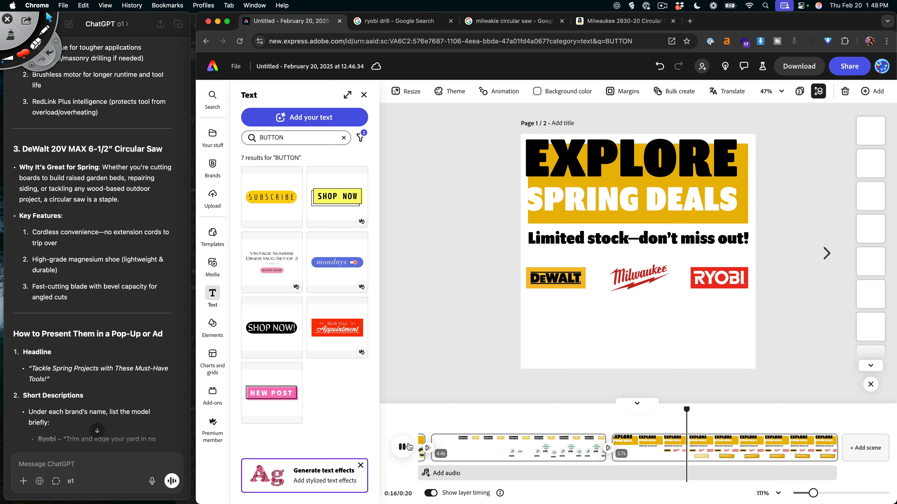
pyautogui.click(406, 448)
pyautogui.click(568, 451)
pyautogui.moveTo(602, 449); pyautogui.dragTo(625, 449)
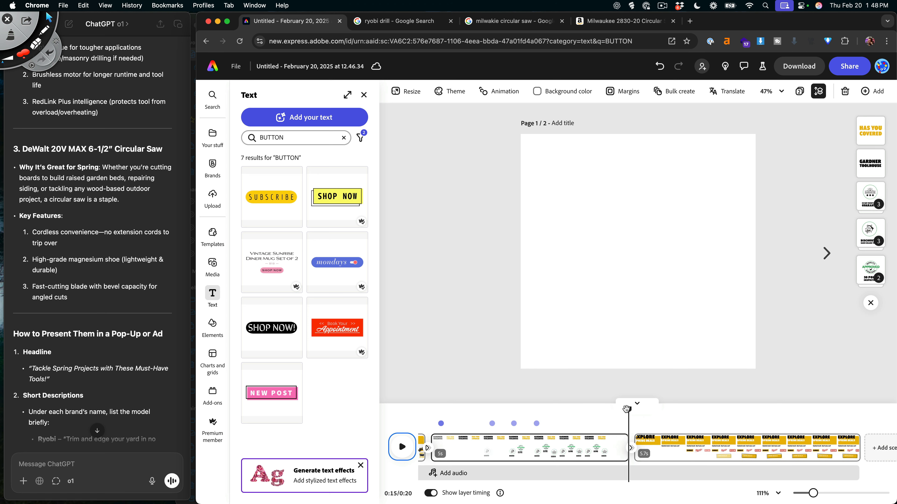
# - Extend the "DISCOUNTED NAME BRAND TOOLS" and "30 POINT INSPECTION" groups to the end of the third scene
pyautogui.moveTo(626, 409); pyautogui.dragTo(602, 413)
pyautogui.click(573, 338)
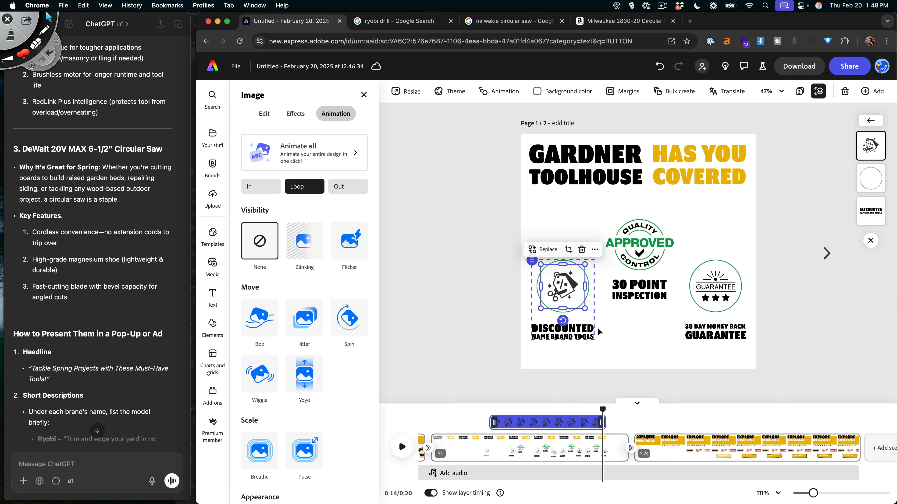
pyautogui.click(584, 319)
pyautogui.moveTo(607, 427); pyautogui.dragTo(589, 410)
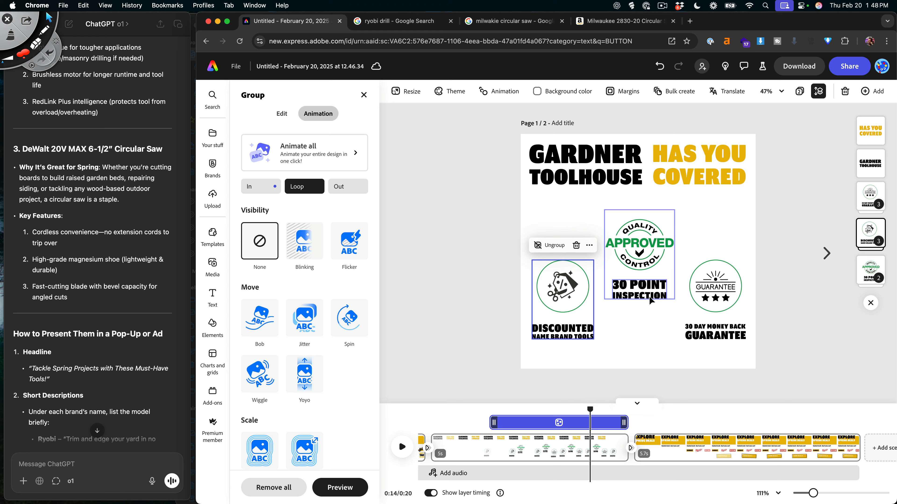
pyautogui.click(618, 280)
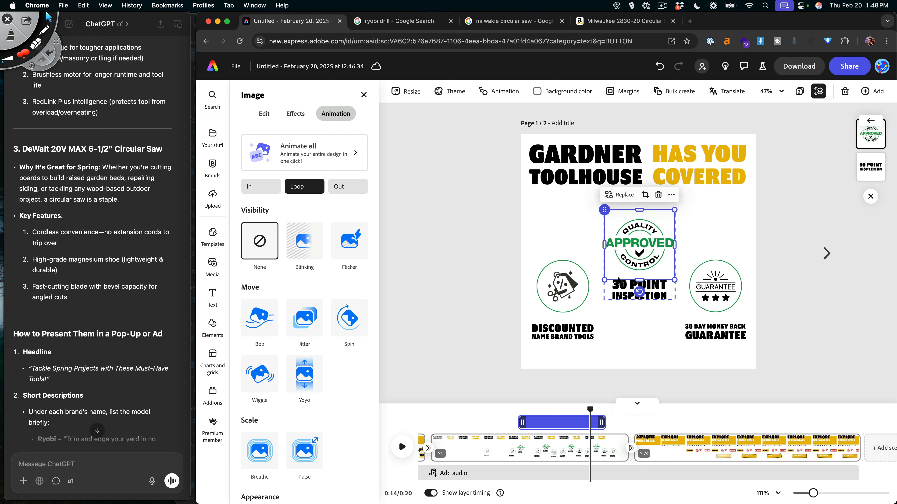
pyautogui.click(605, 213)
pyautogui.moveTo(620, 421); pyautogui.dragTo(592, 410)
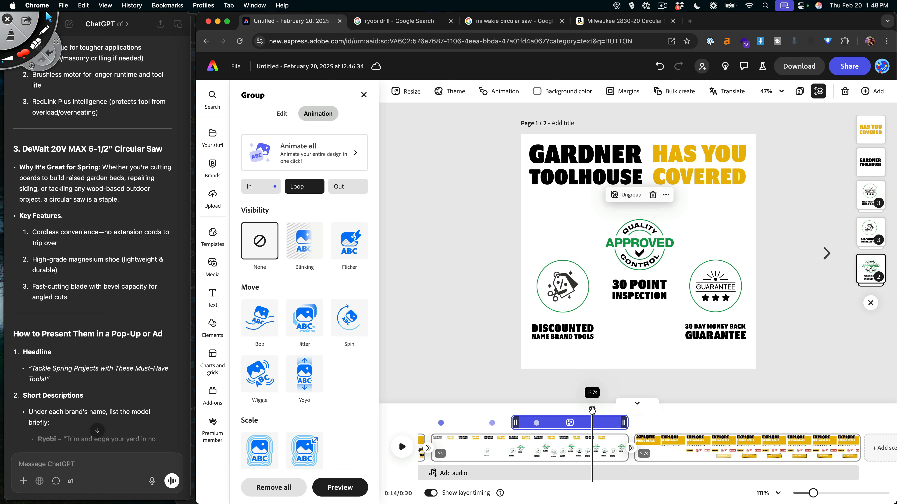
# - Extend the "30 DAY MONEY BACK GUARANTEE" group to the end of the third scene and replay that scene
pyautogui.click(703, 323)
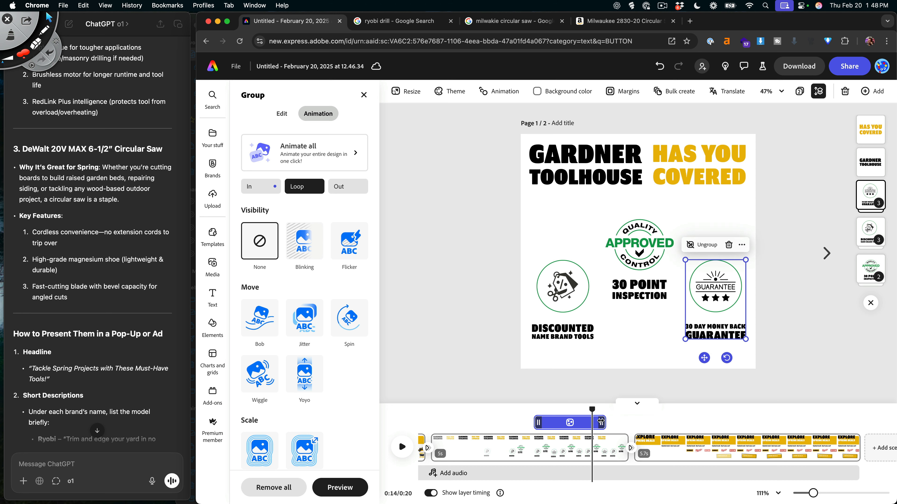
pyautogui.moveTo(600, 421); pyautogui.dragTo(496, 412)
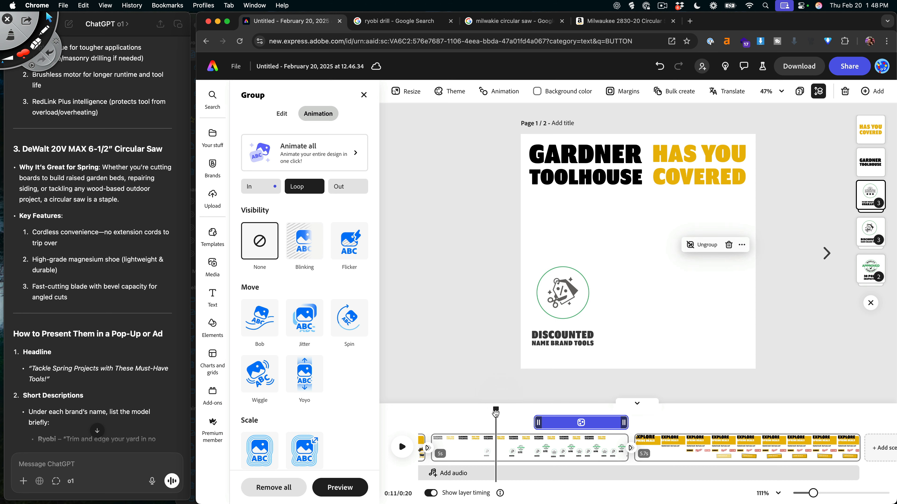
pyautogui.press('space')
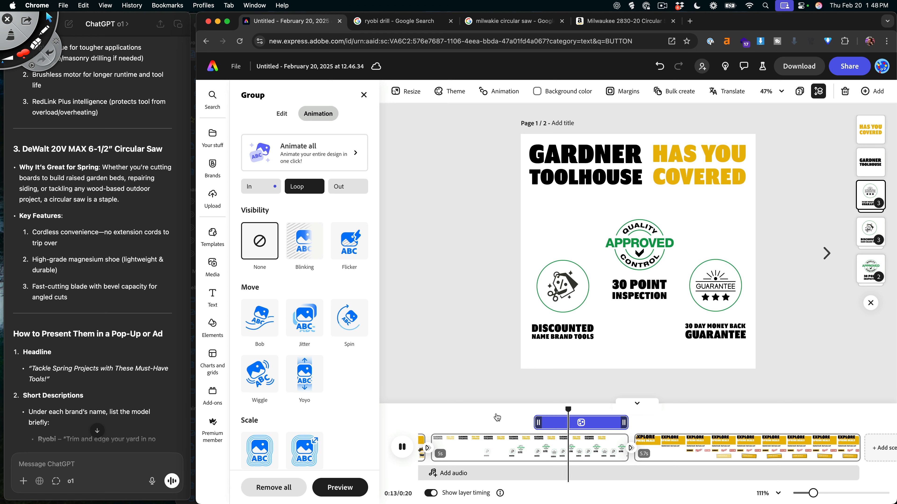
pyautogui.press('space')
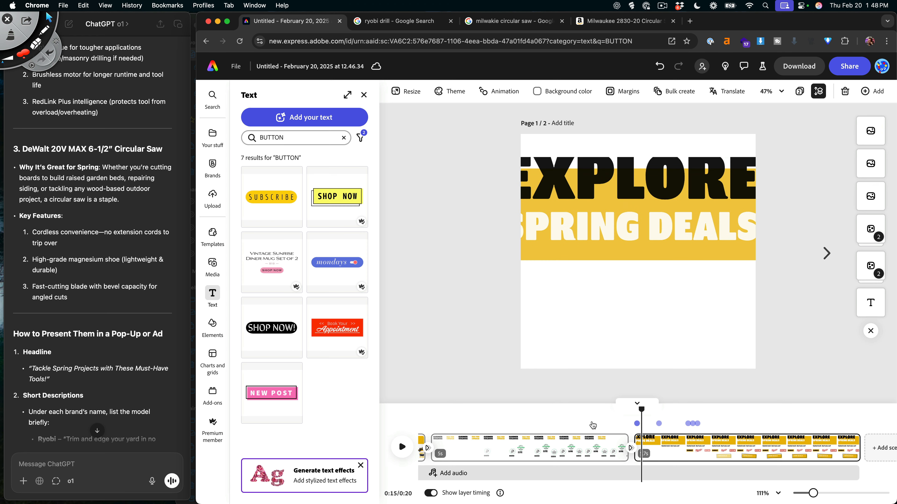
# - Extend the "GARDNER TOOLHOUSE" and "HAS YOU COVERED" text layers to the end of the third scene
pyautogui.moveTo(640, 406); pyautogui.dragTo(592, 409)
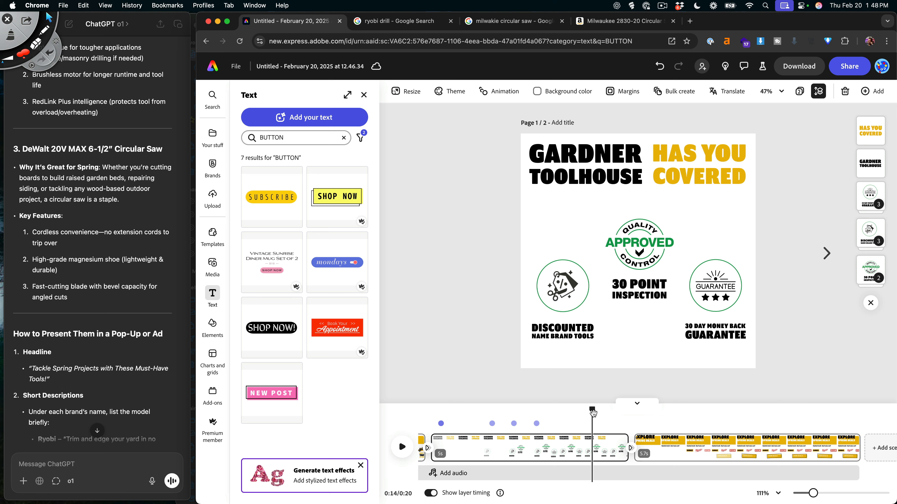
pyautogui.moveTo(572, 412); pyautogui.dragTo(562, 409)
pyautogui.press('super+1')
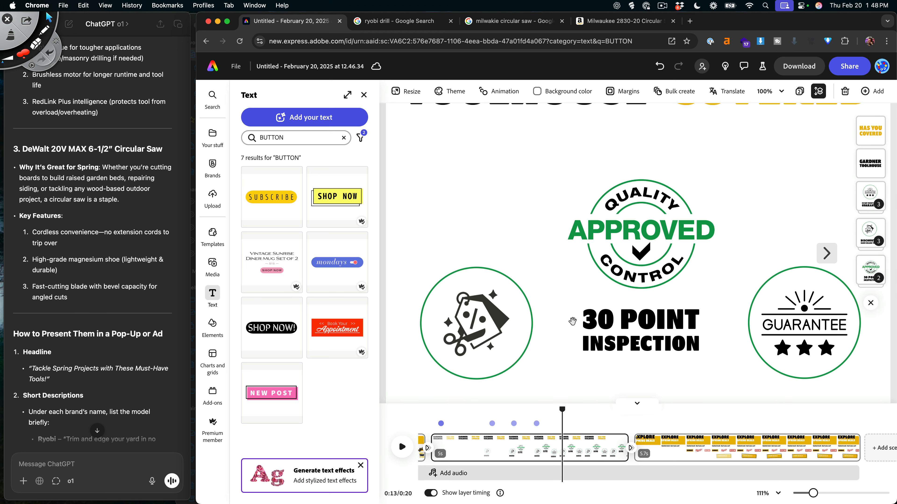
pyautogui.press('super+0')
pyautogui.click(593, 187)
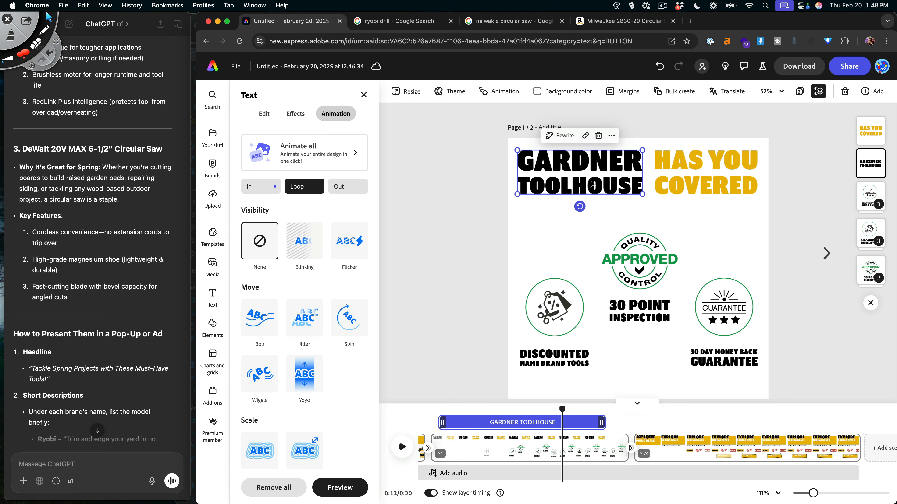
pyautogui.moveTo(603, 423); pyautogui.dragTo(556, 409)
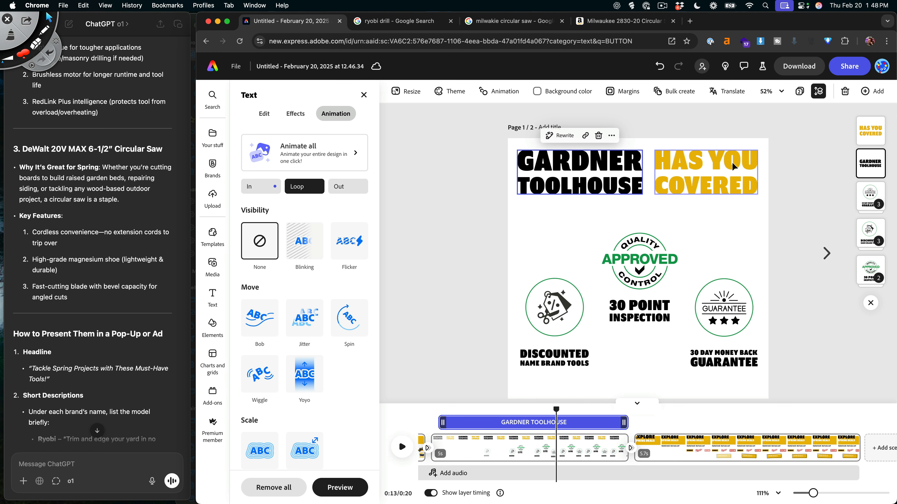
pyautogui.click(704, 175)
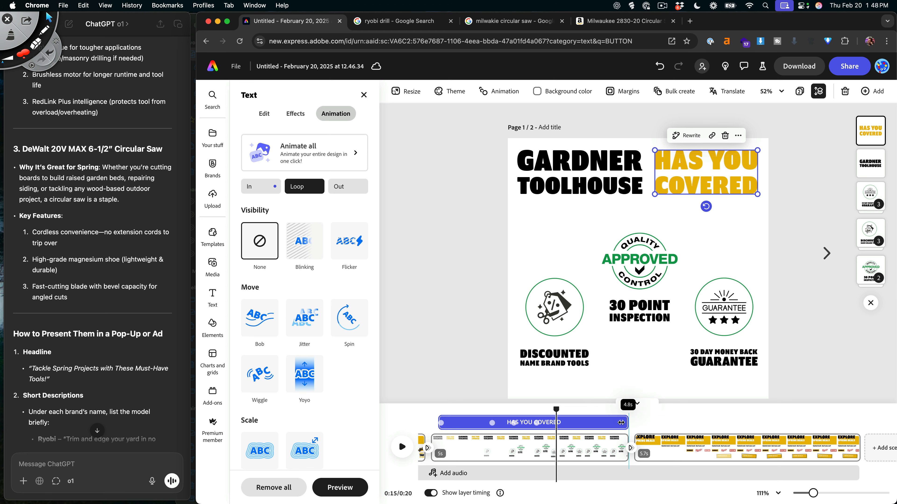
# - Play the video into the third scene, then extend the "NEED TOOLS FOR YOUR NEXT PROJECT" text layer to the end of the second scene
pyautogui.moveTo(811, 496); pyautogui.dragTo(800, 495)
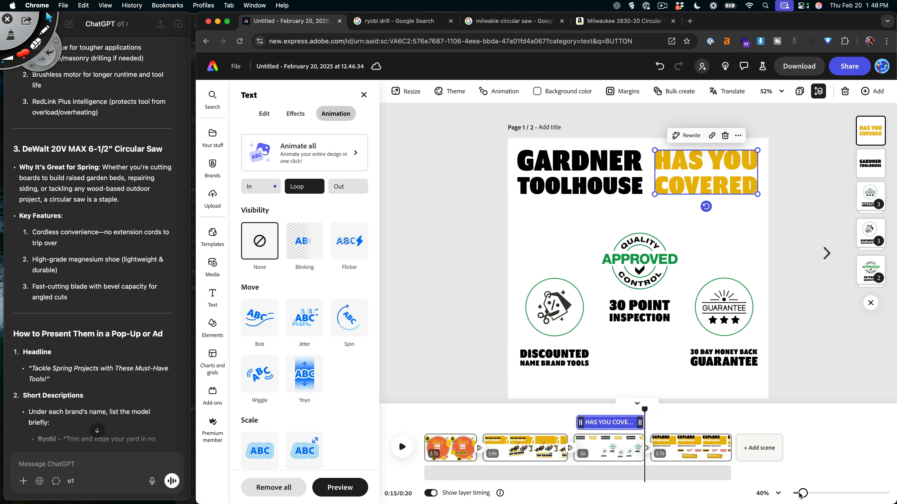
pyautogui.click(398, 447)
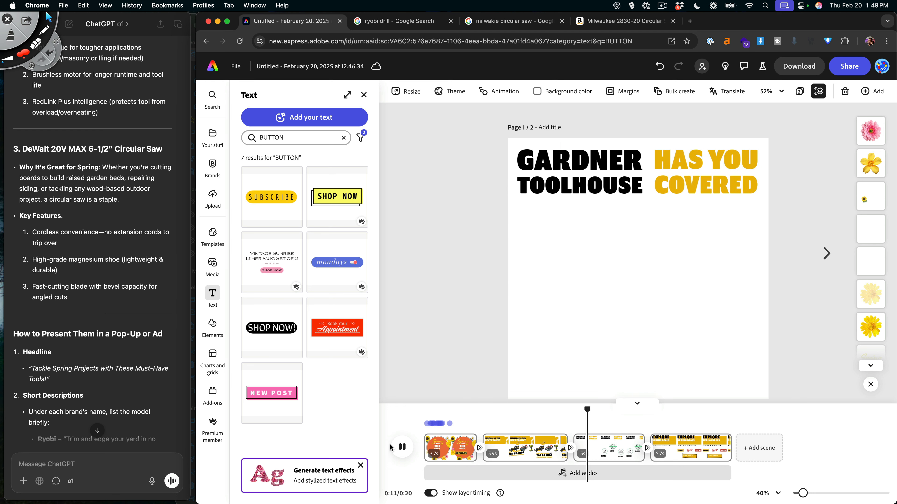
pyautogui.moveTo(611, 420); pyautogui.dragTo(530, 420)
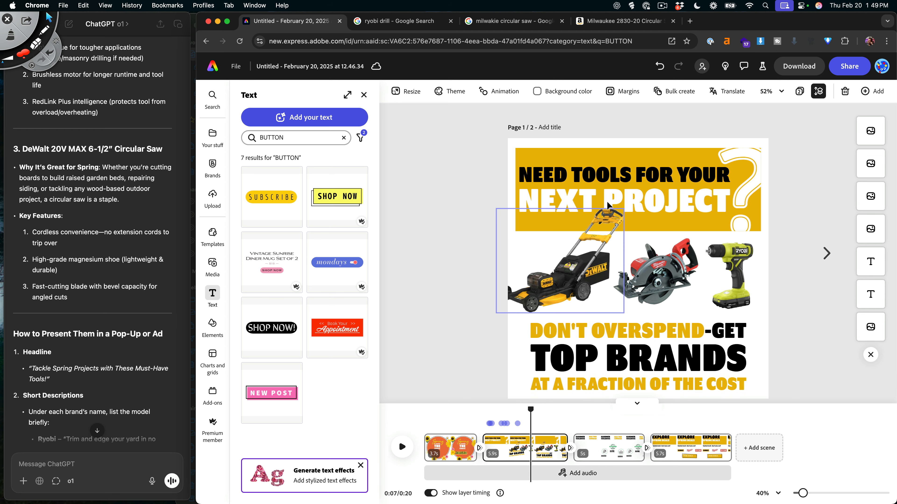
pyautogui.click(591, 178)
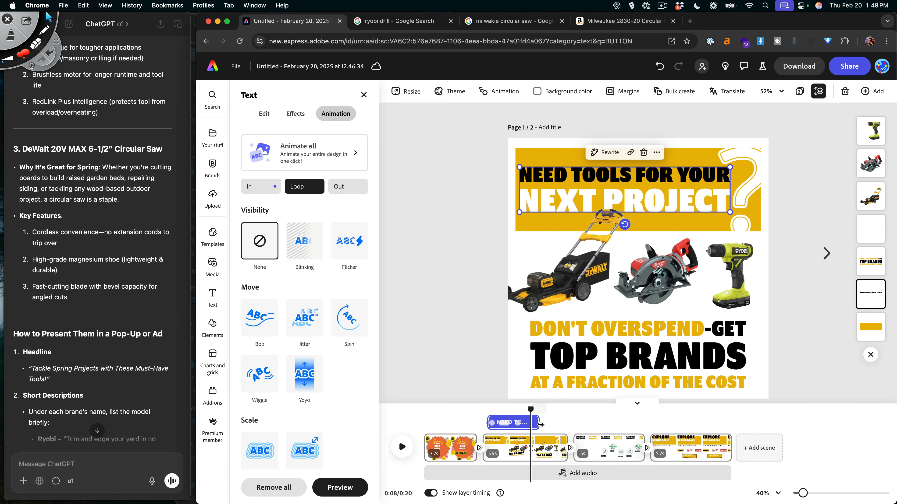
pyautogui.moveTo(566, 410); pyautogui.dragTo(470, 449)
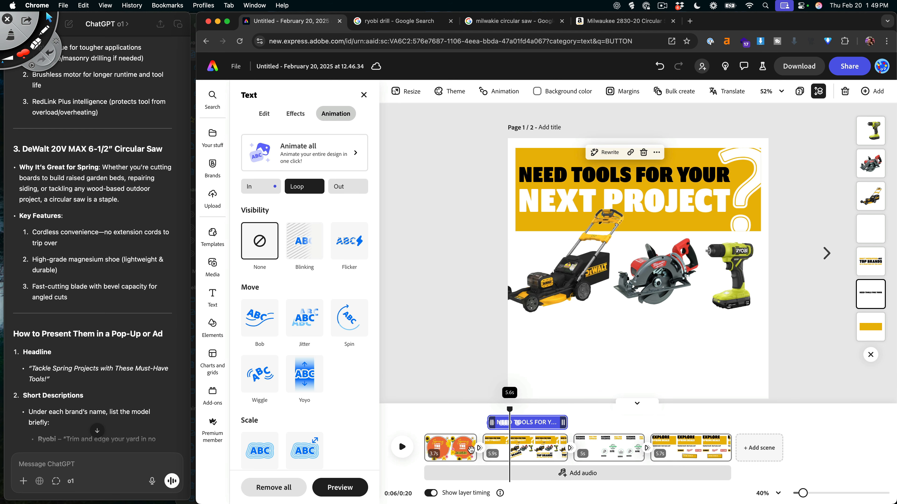
# - Play the video through to its end to check the layer timing and return the playhead to the start
pyautogui.click(410, 451)
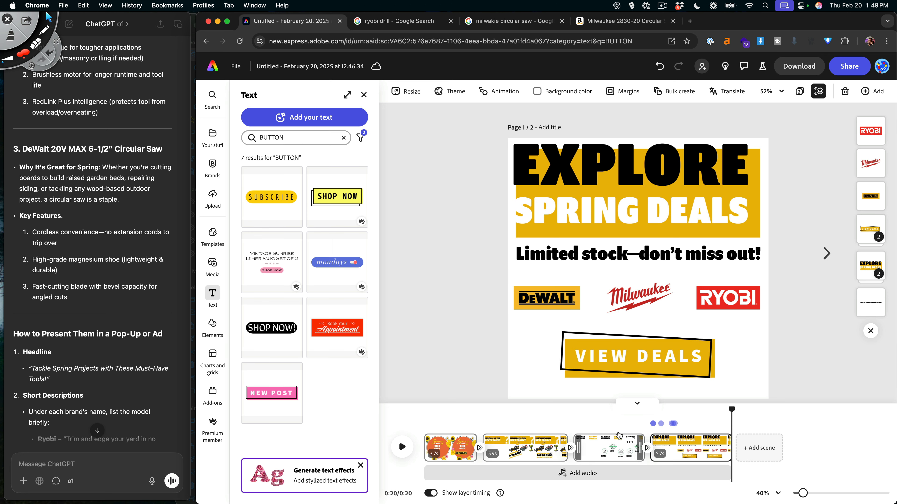
pyautogui.moveTo(725, 410); pyautogui.dragTo(419, 431)
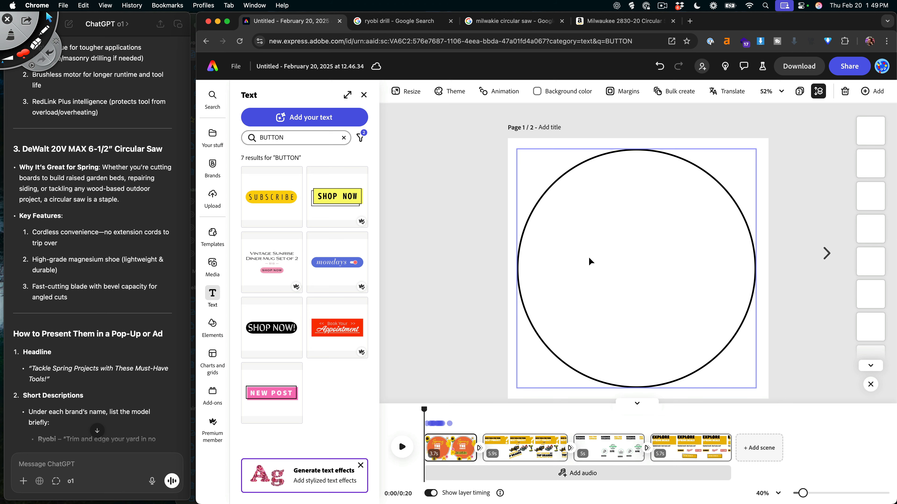
pyautogui.moveTo(425, 407); pyautogui.dragTo(376, 434)
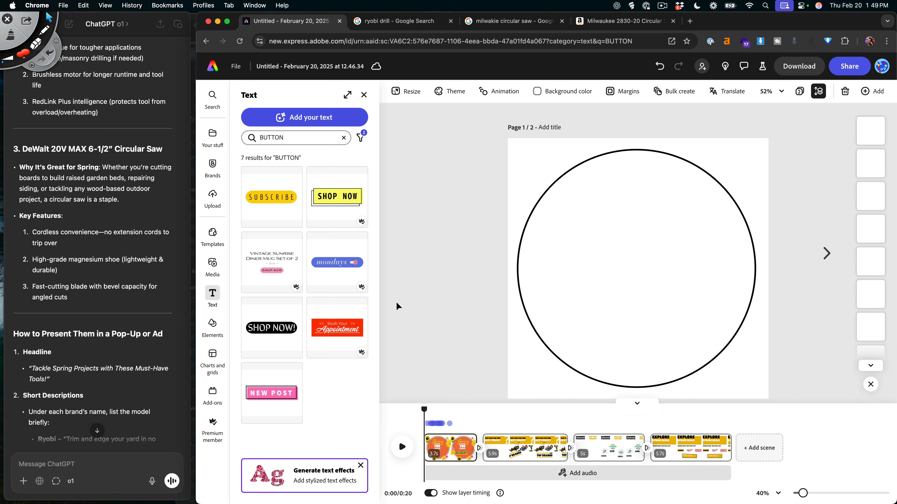
# - Record a voiceover of about 22.1 s from the start of the video with the Shure MV7 microphone
pyautogui.click(212, 266)
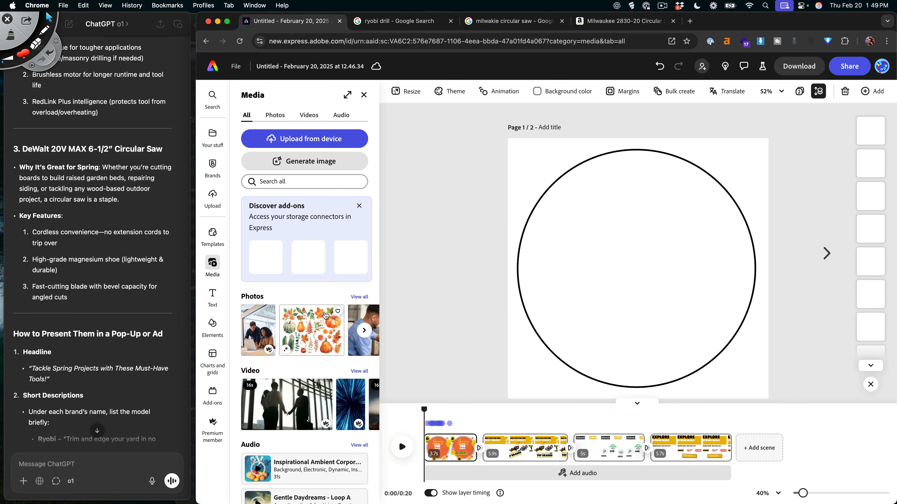
pyautogui.scroll(-3, 299, 354)
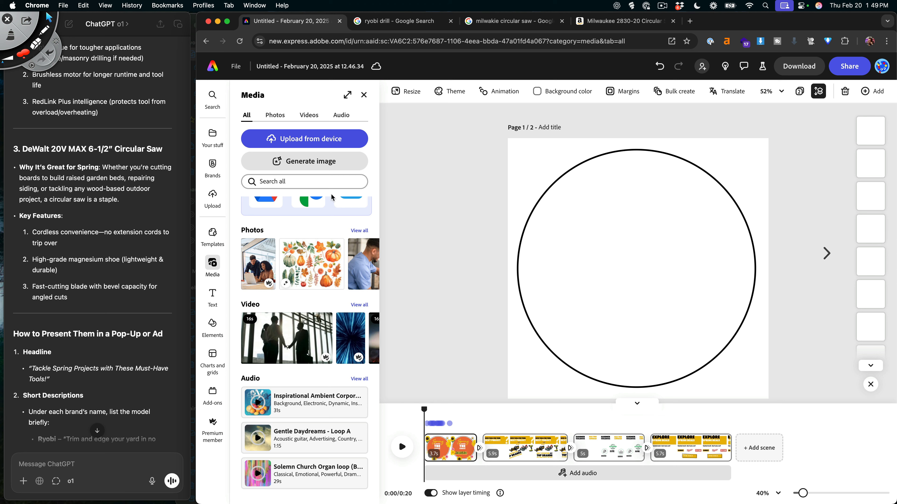
pyautogui.click(340, 115)
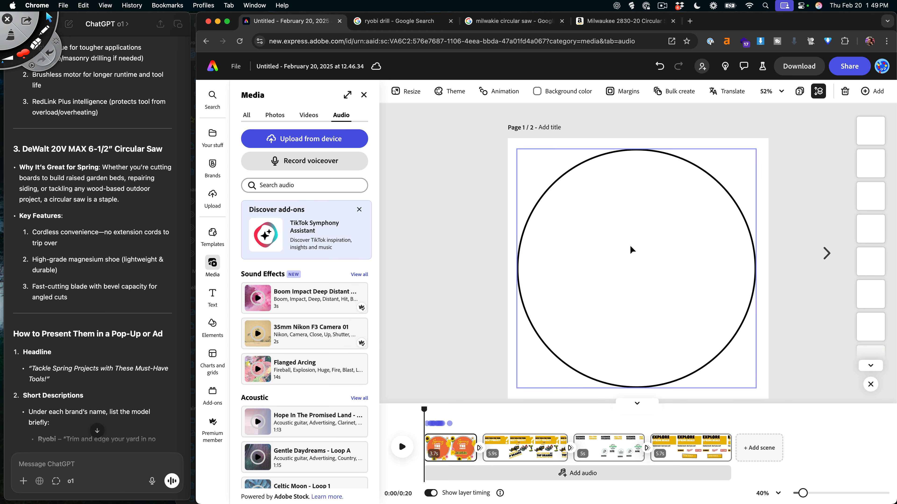
pyautogui.click(313, 161)
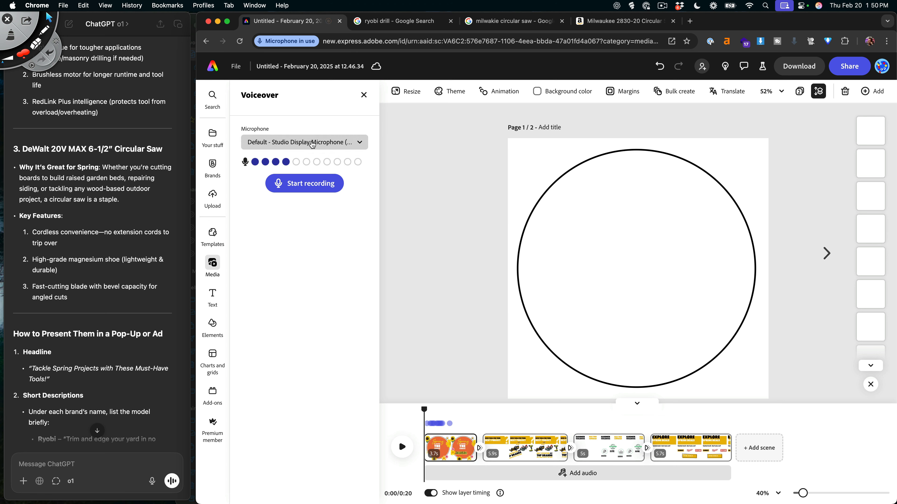
pyautogui.click(312, 142)
pyautogui.click(295, 226)
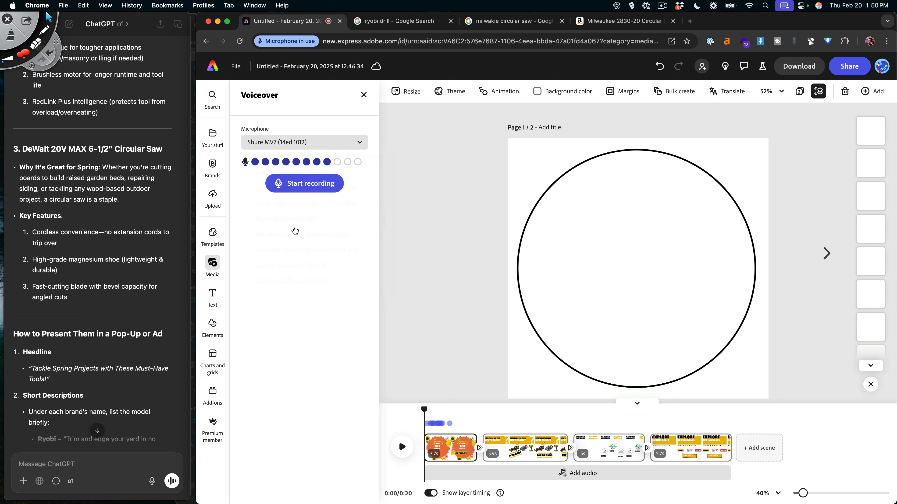
pyautogui.click(307, 183)
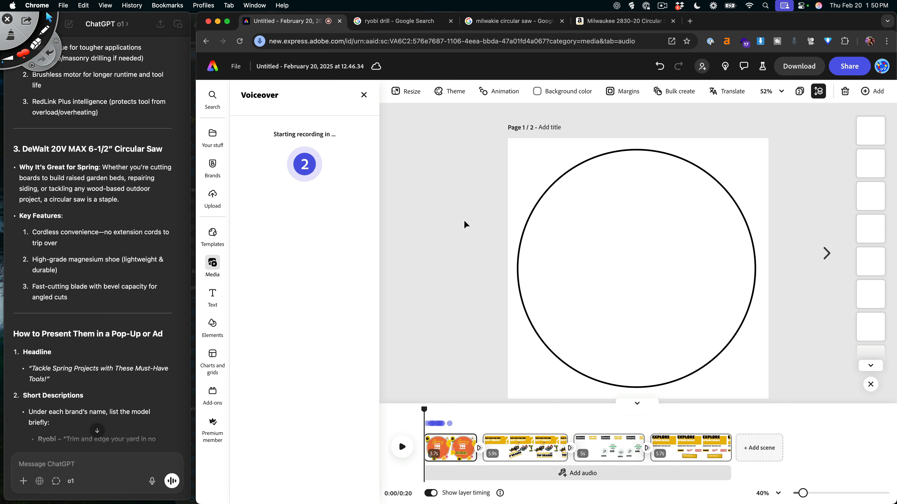
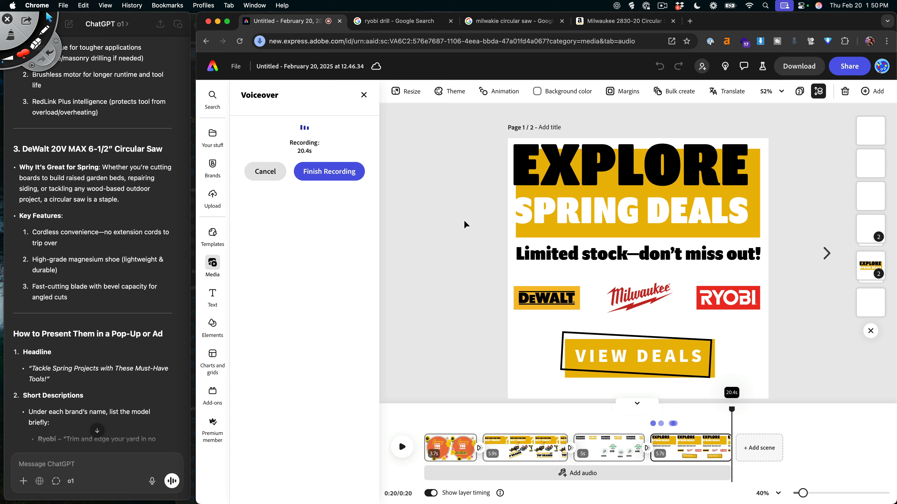
pyautogui.click(310, 172)
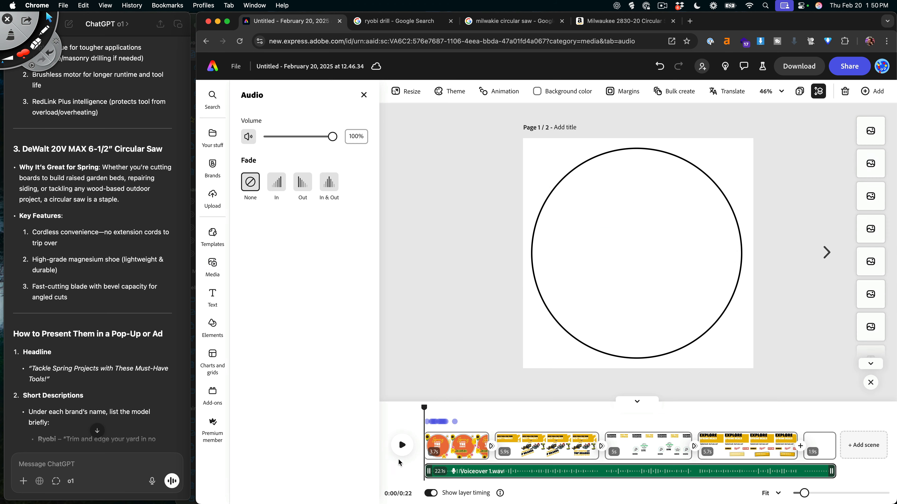
# - Play the video from the start with its recorded voiceover and raise the system volume to hear it
pyautogui.click(403, 445)
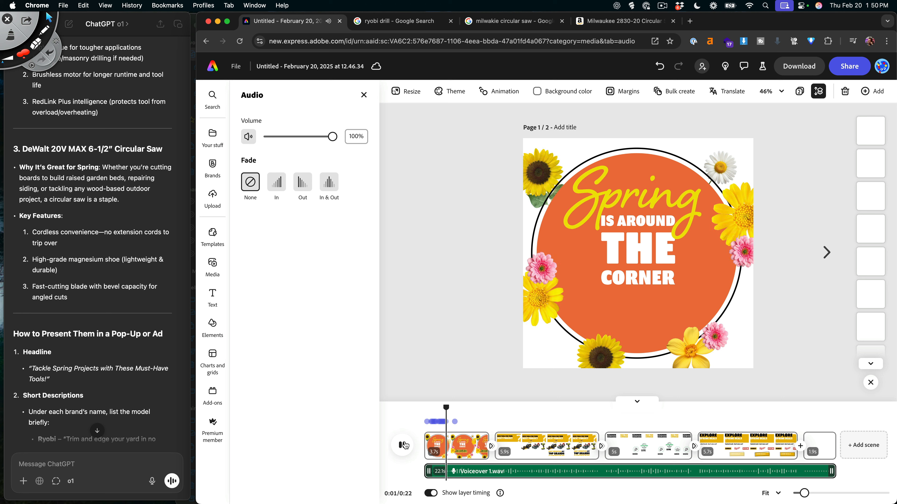
pyautogui.moveTo(468, 414); pyautogui.dragTo(407, 412)
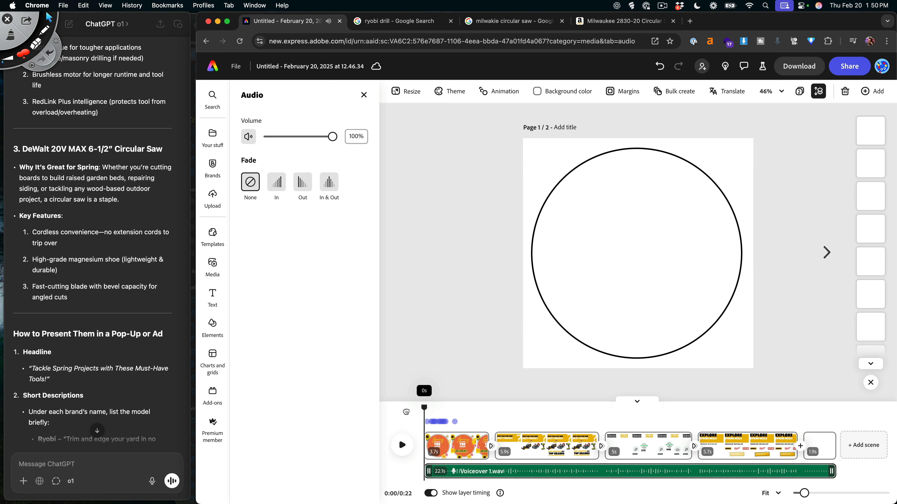
pyautogui.press('XF86AudioRaiseVolume')
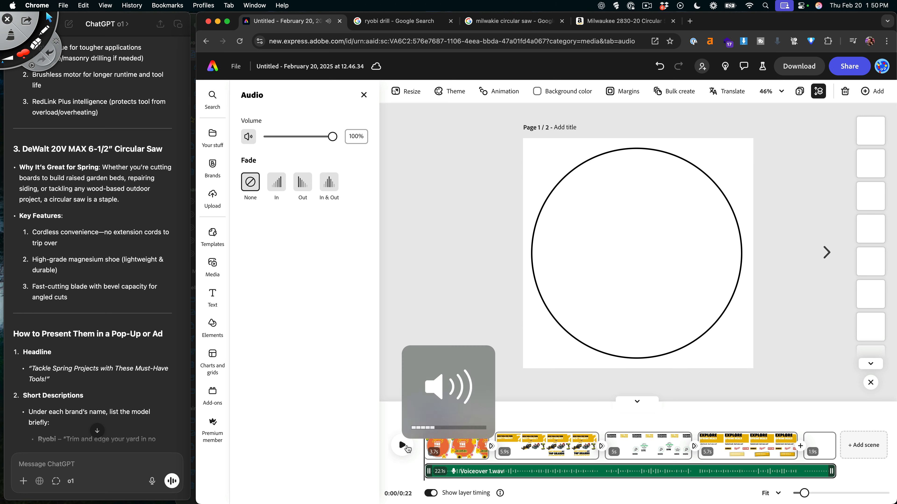
pyautogui.press('XF86AudioRaiseVolume')
pyautogui.press('XF86AudioRaiseVolume')
pyautogui.press('XF86AudioRaiseVolume')
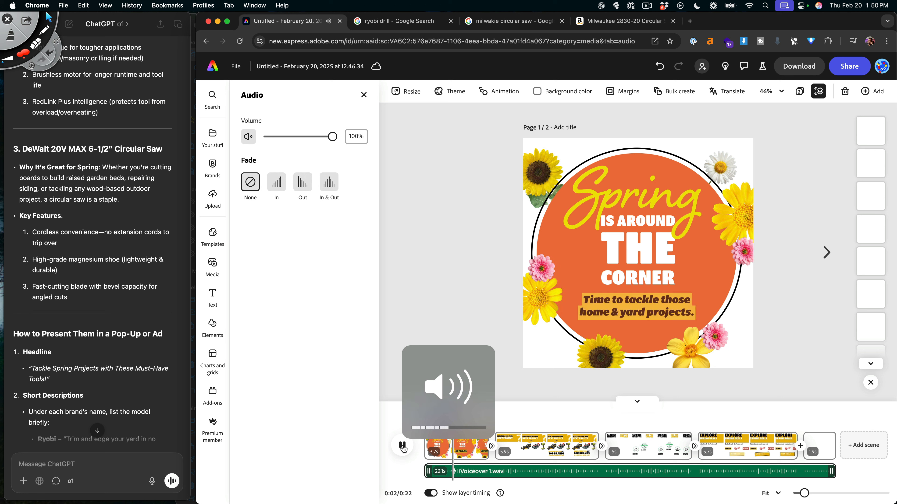
# - Replay the opening of the video and trim the start of the voiceover to shorten the clip to 20.8 s
pyautogui.click(402, 446)
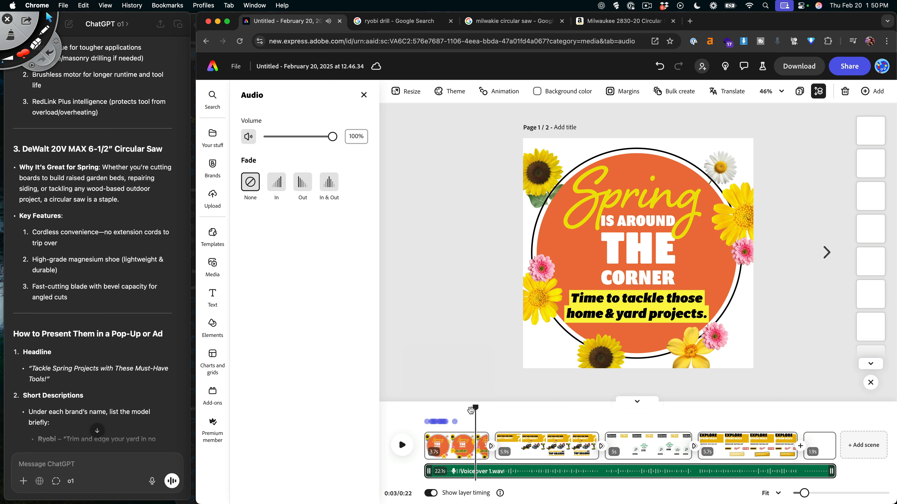
pyautogui.moveTo(461, 410); pyautogui.dragTo(406, 437)
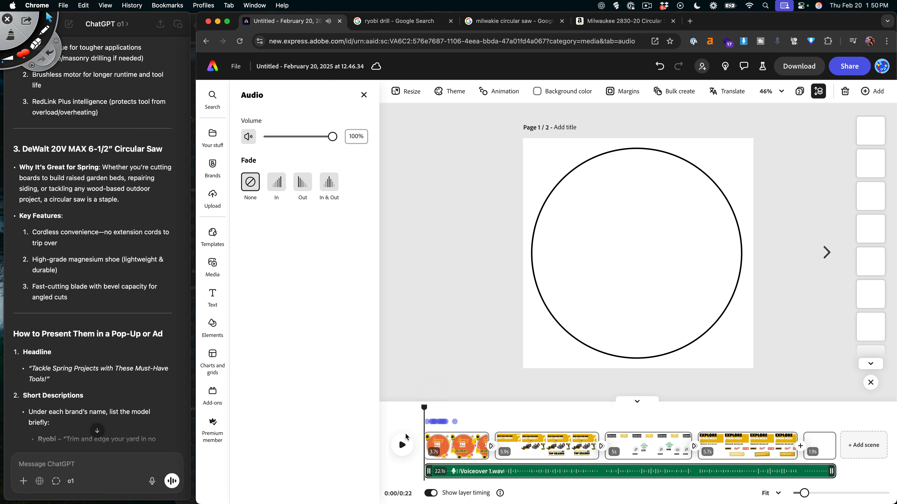
pyautogui.click(403, 448)
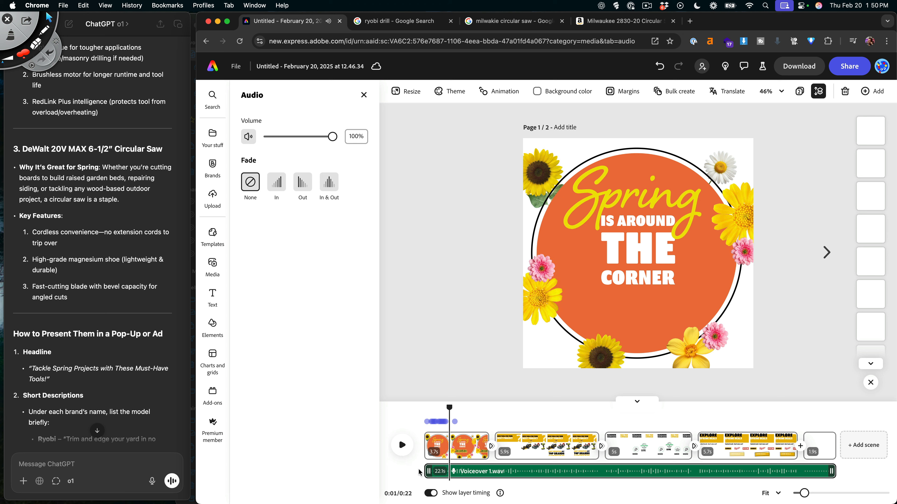
pyautogui.moveTo(429, 470); pyautogui.dragTo(451, 471)
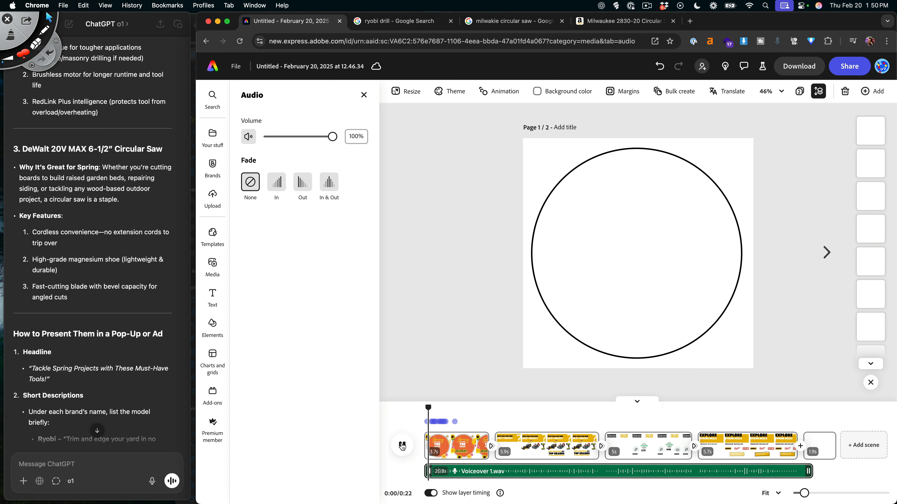
# - Play the video through the fourth scene and trim the voiceover's end to that scene's end, making it 20.3 s long
pyautogui.click(403, 447)
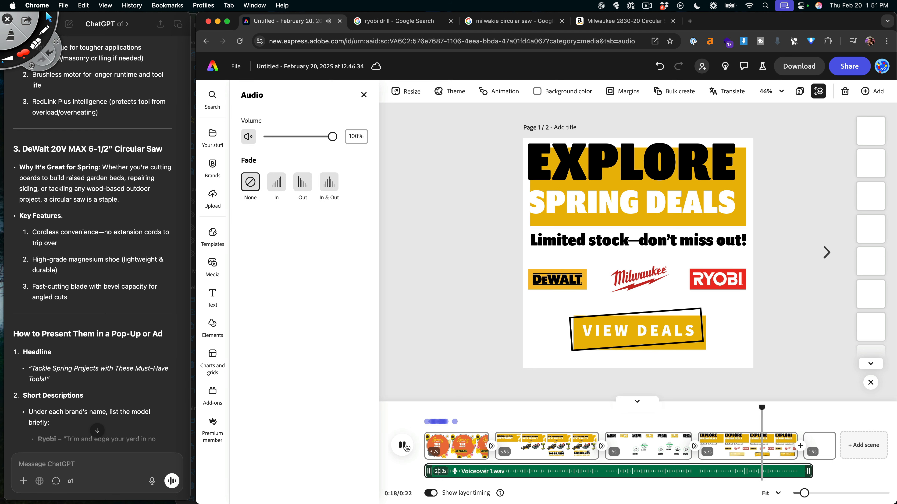
pyautogui.click(404, 447)
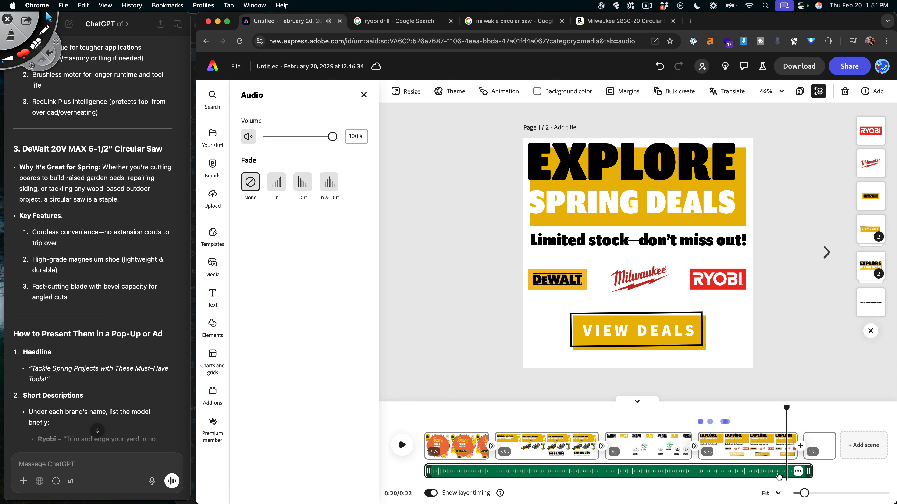
pyautogui.moveTo(809, 470); pyautogui.dragTo(793, 471)
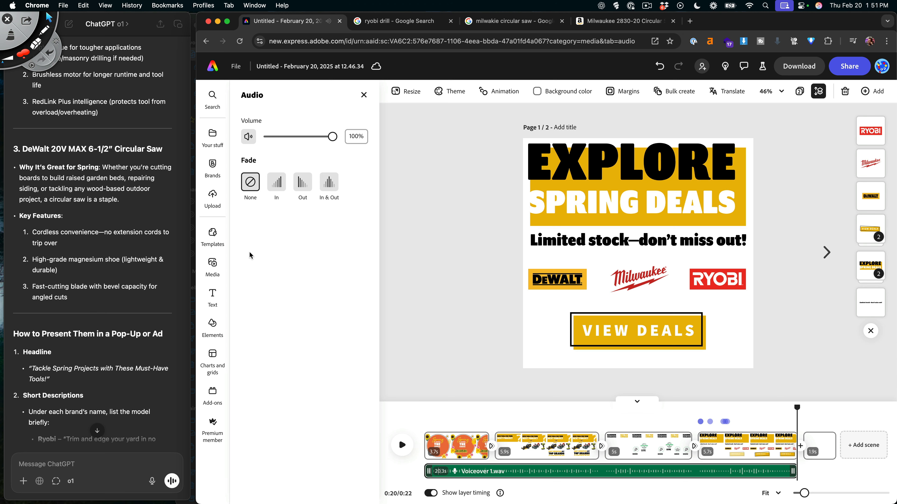
# - Browse the stock audio library by genre and preview the electronic, pop and reggae loops
pyautogui.click(214, 265)
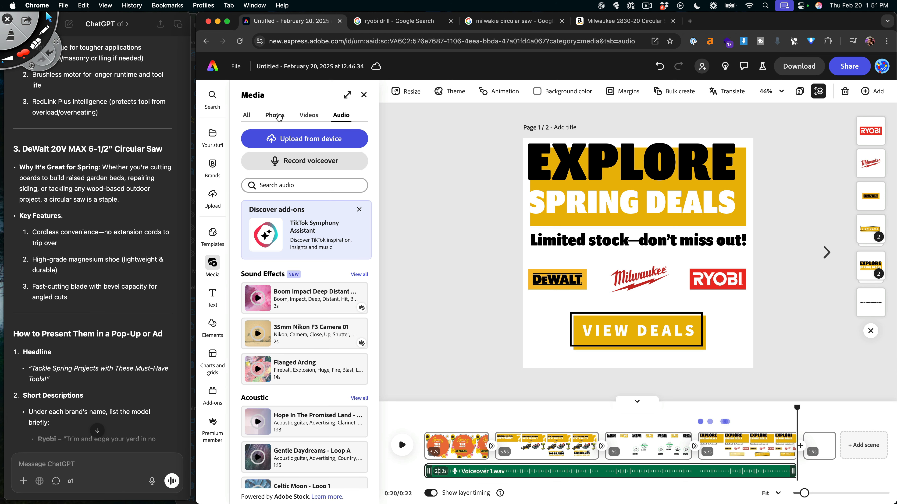
pyautogui.scroll(-15, 307, 319)
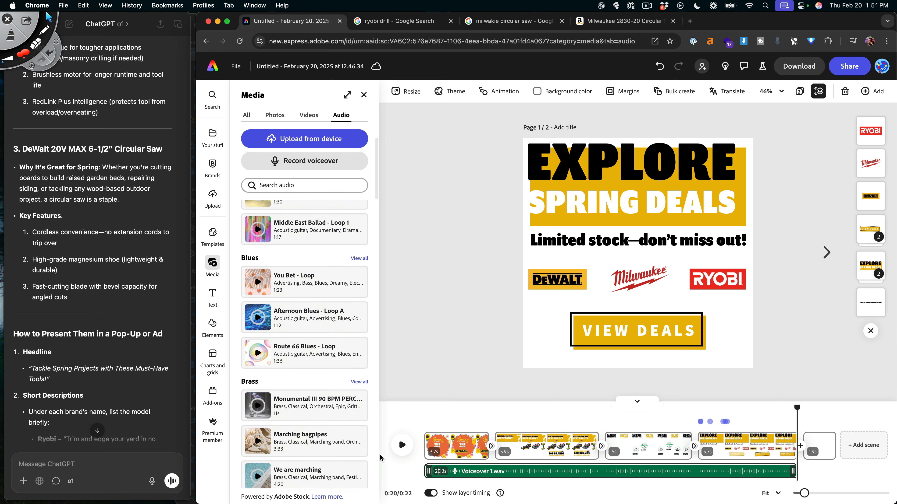
pyautogui.scroll(-15, 312, 410)
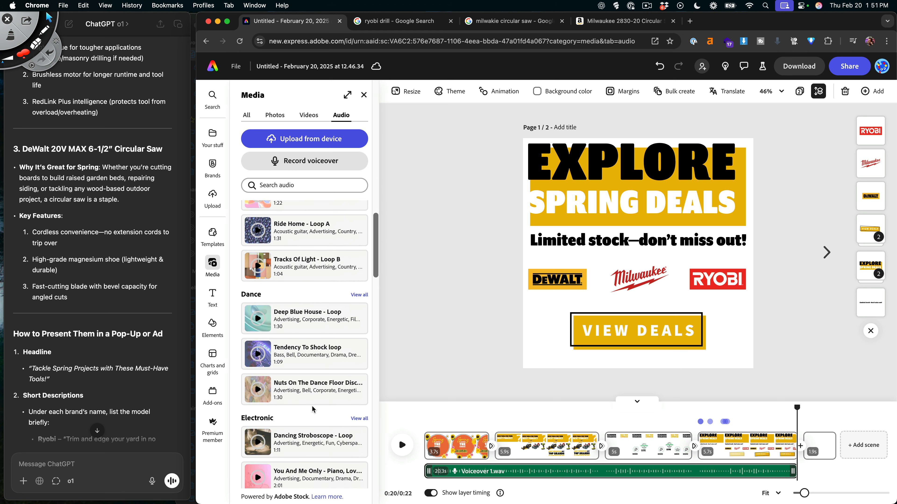
pyautogui.scroll(-10, 312, 410)
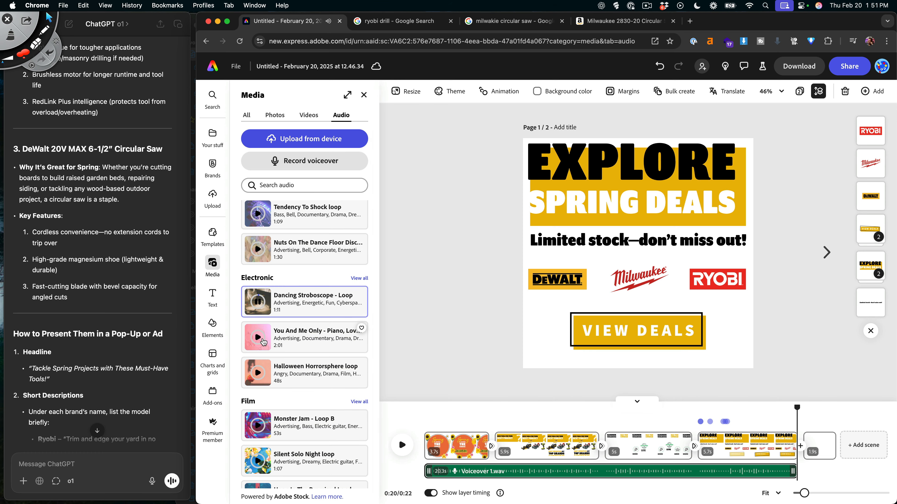
pyautogui.scroll(-1, 263, 343)
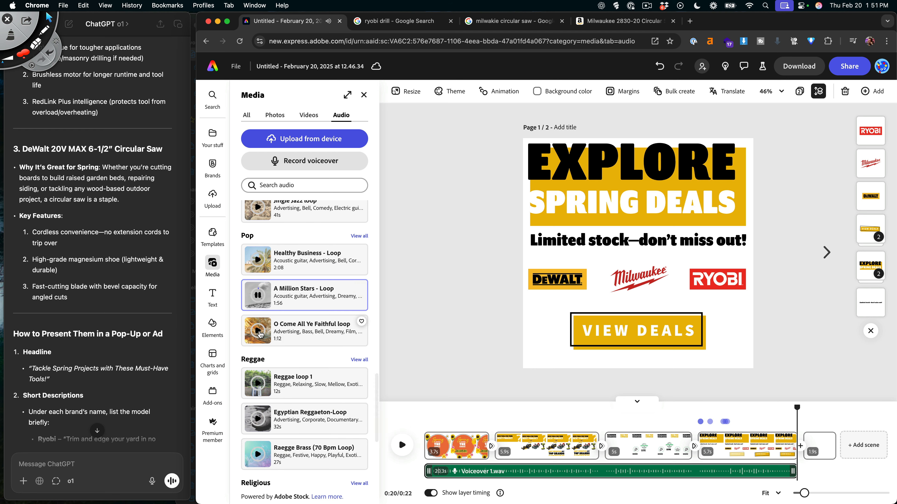
pyautogui.click(260, 333)
pyautogui.scroll(-2, 298, 348)
pyautogui.click(261, 330)
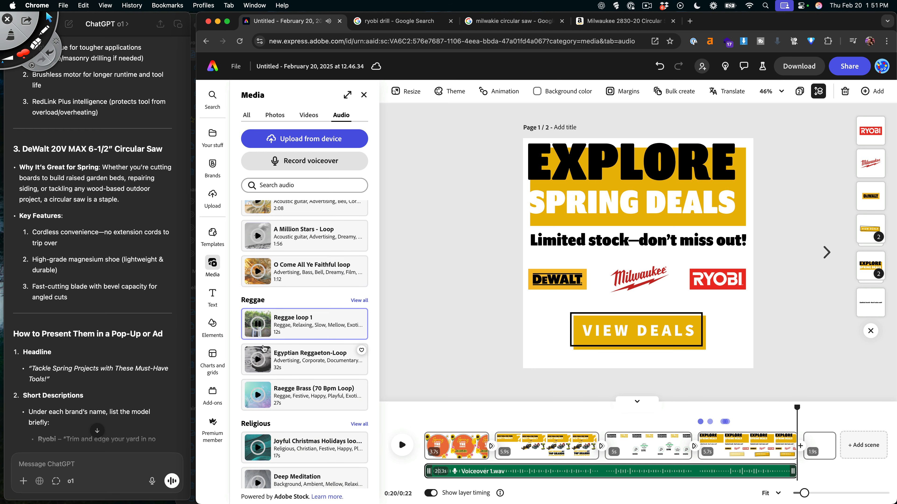
pyautogui.scroll(-2, 262, 362)
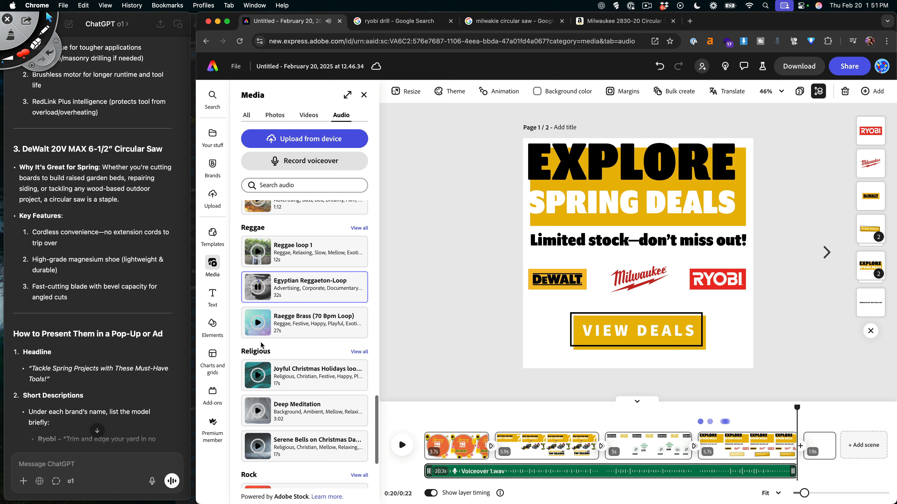
pyautogui.click(259, 325)
pyautogui.scroll(-5, 279, 338)
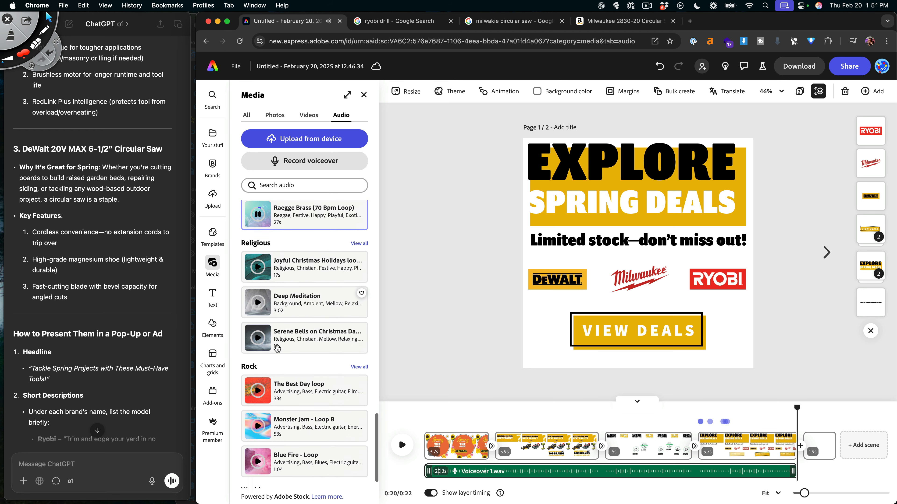
# - Preview the rock tracks The Best Day loop, Monster Jam - Loop B and Blue Fire - Loop
pyautogui.click(261, 324)
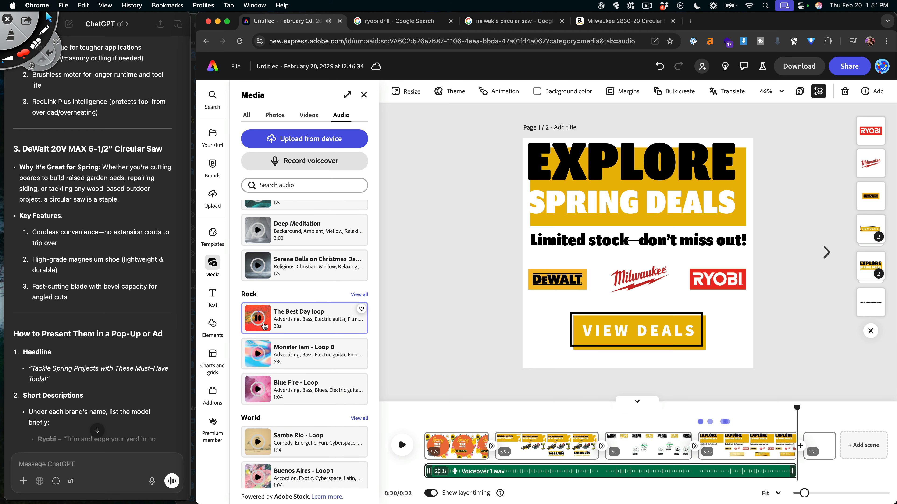
pyautogui.scroll(-1, 264, 325)
pyautogui.click(260, 339)
pyautogui.scroll(-2, 260, 339)
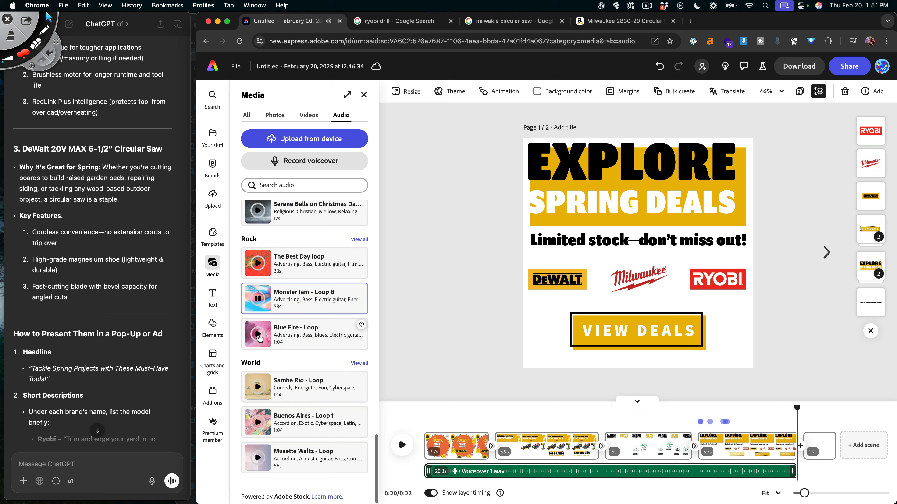
pyautogui.click(260, 338)
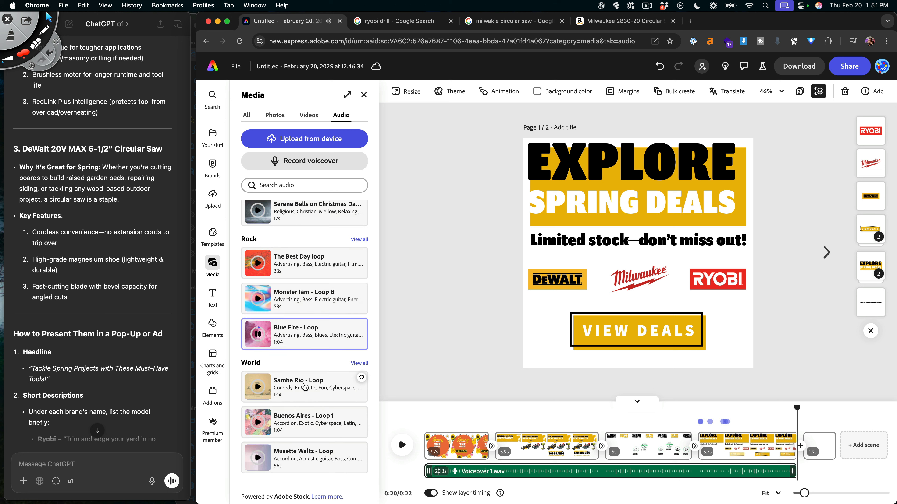
pyautogui.scroll(4, 317, 374)
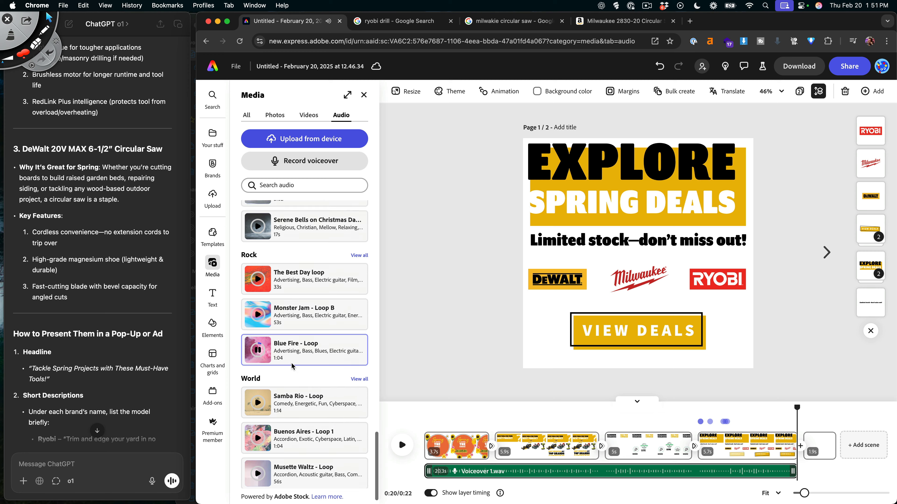
# - View the full Rock audio category and preview its tracks from Blue Fire - Loop down to Rocket Riffs loop
pyautogui.click(358, 357)
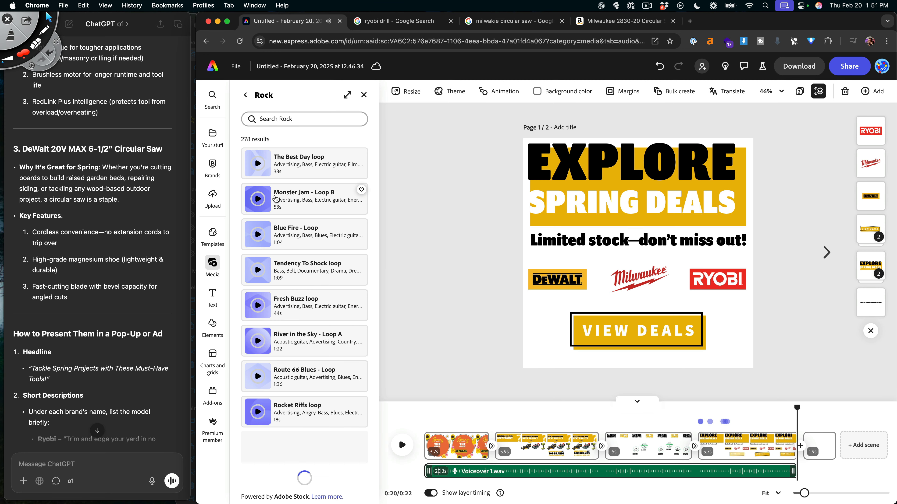
pyautogui.click(258, 235)
pyautogui.click(258, 269)
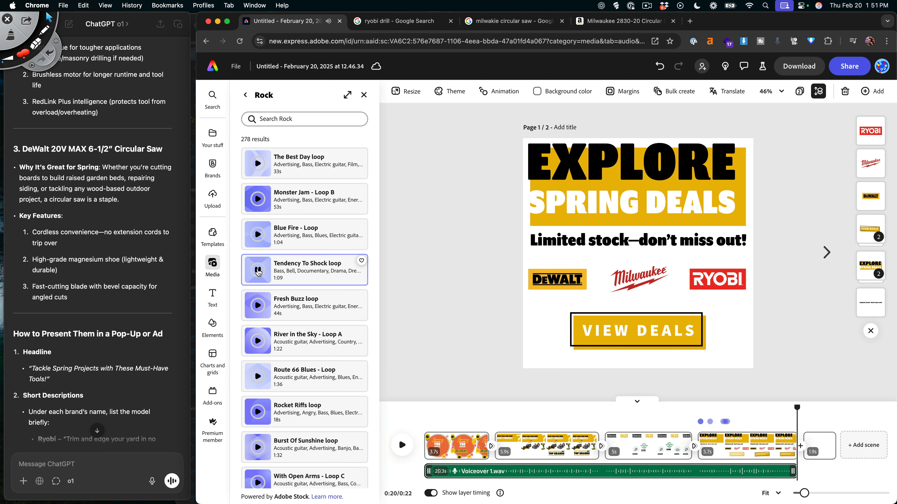
pyautogui.click(258, 306)
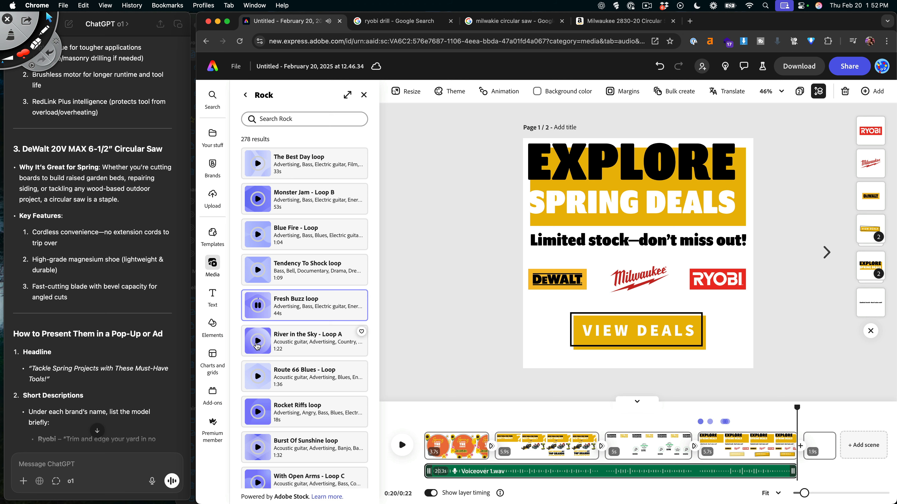
pyautogui.click(258, 341)
pyautogui.click(258, 377)
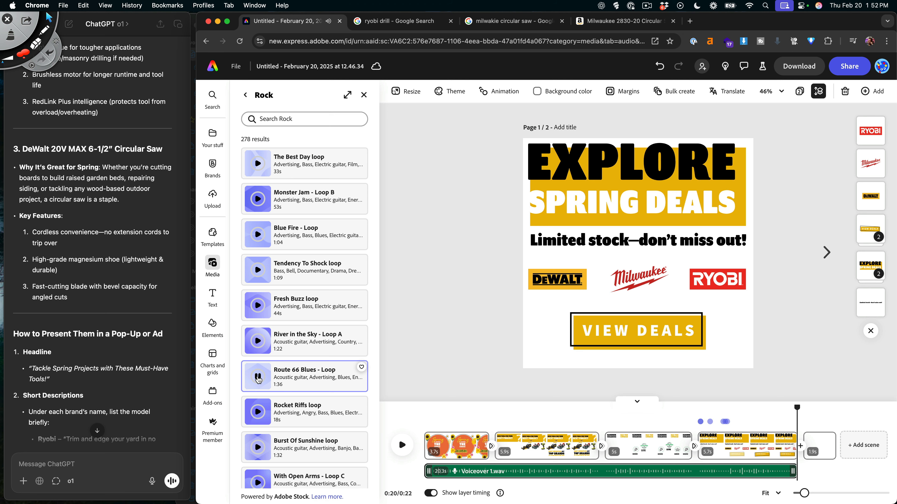
pyautogui.click(258, 413)
# - Preview the Burst Of Sunshine loop, With Open Arms - Loop C and Clash Of The Titans loop rock tracks
pyautogui.scroll(-2, 260, 388)
pyautogui.click(258, 376)
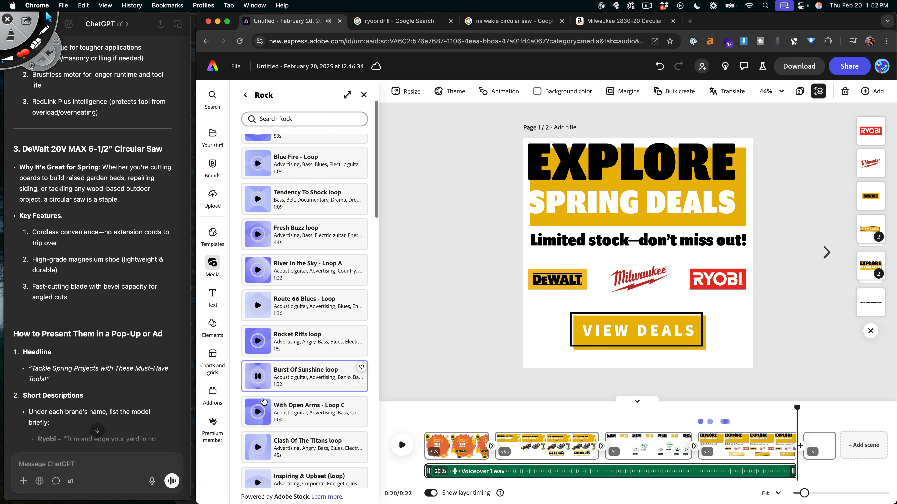
pyautogui.click(258, 412)
pyautogui.scroll(-3, 260, 388)
pyautogui.click(258, 355)
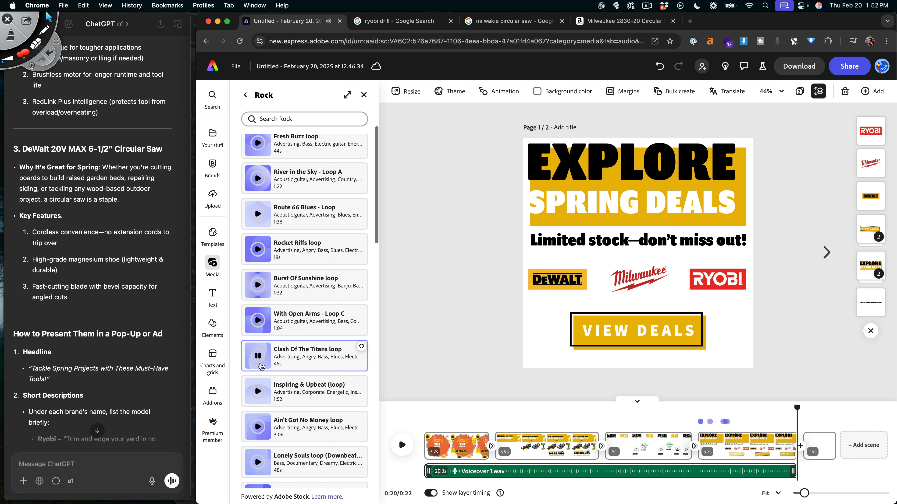
pyautogui.scroll(-2, 259, 354)
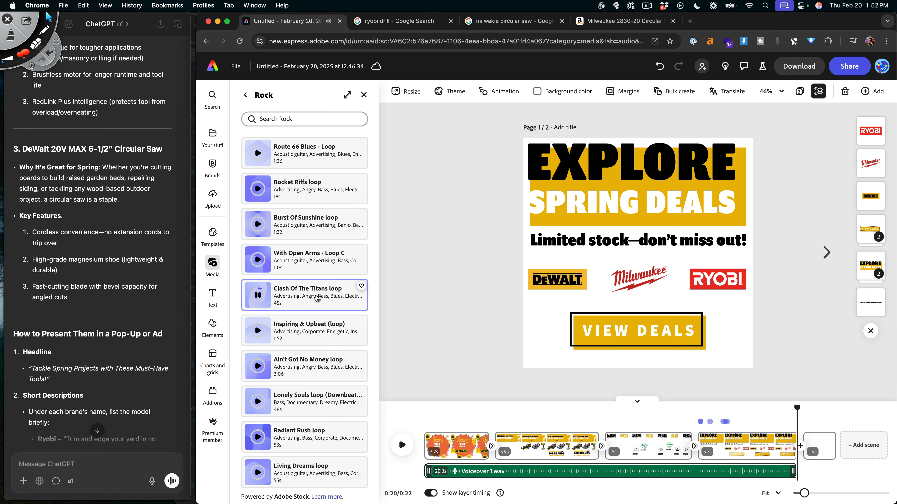
# - Add the Clash Of The Titans loop as background music, with its volume at 10% and a fade out
pyautogui.click(319, 296)
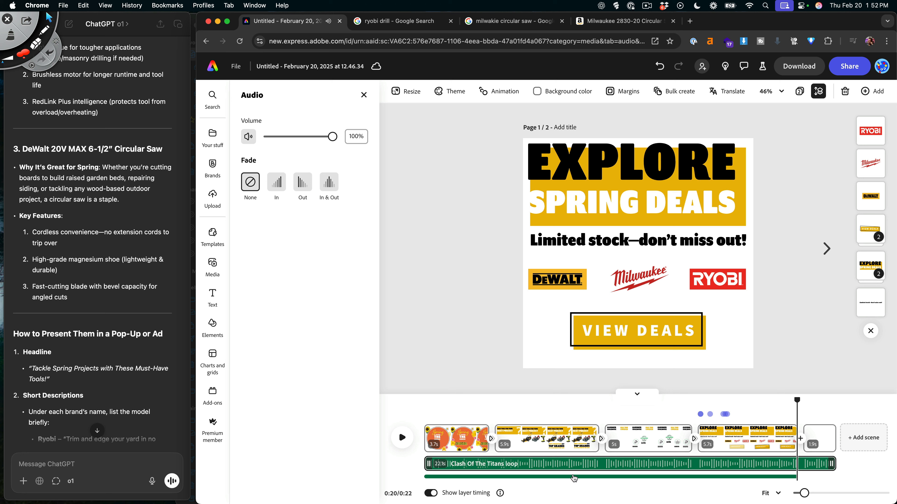
pyautogui.moveTo(326, 140); pyautogui.dragTo(272, 142)
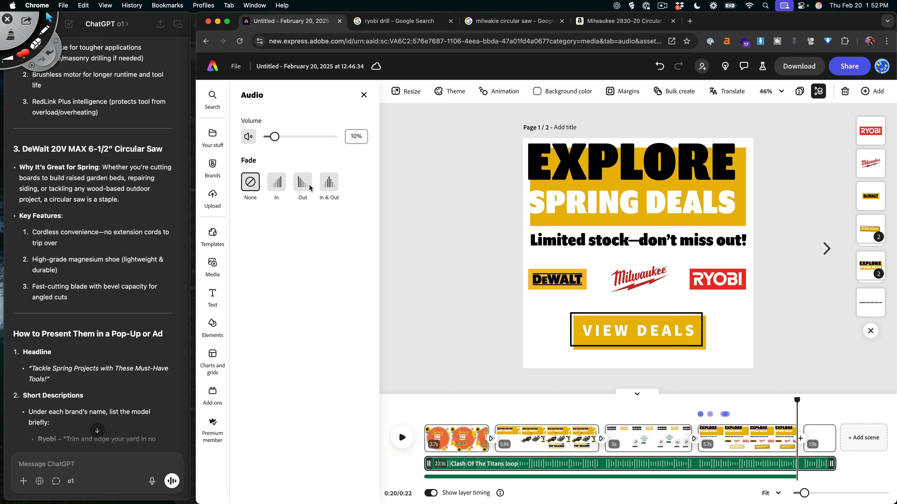
pyautogui.click(310, 188)
# - Play the video from the start with its music, raise the system volume, and check the voiceover and music track settings
pyautogui.moveTo(797, 401); pyautogui.dragTo(417, 415)
pyautogui.click(403, 442)
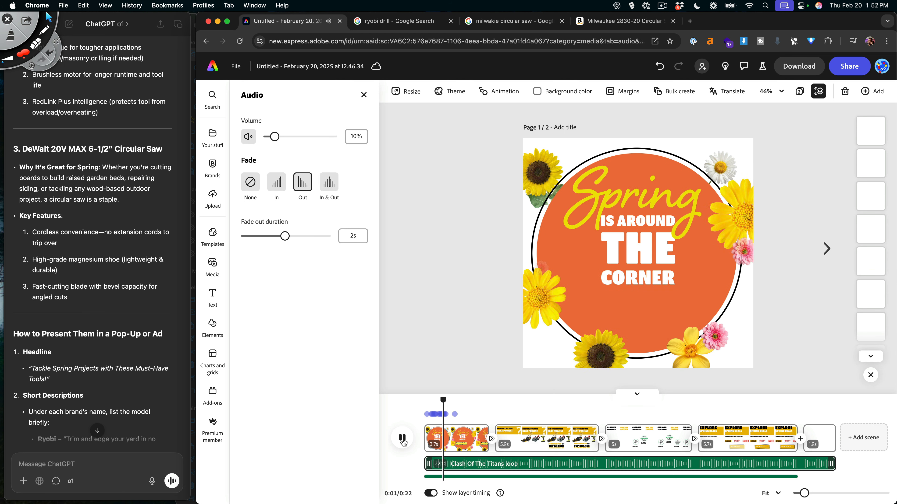
pyautogui.press('XF86AudioRaiseVolume')
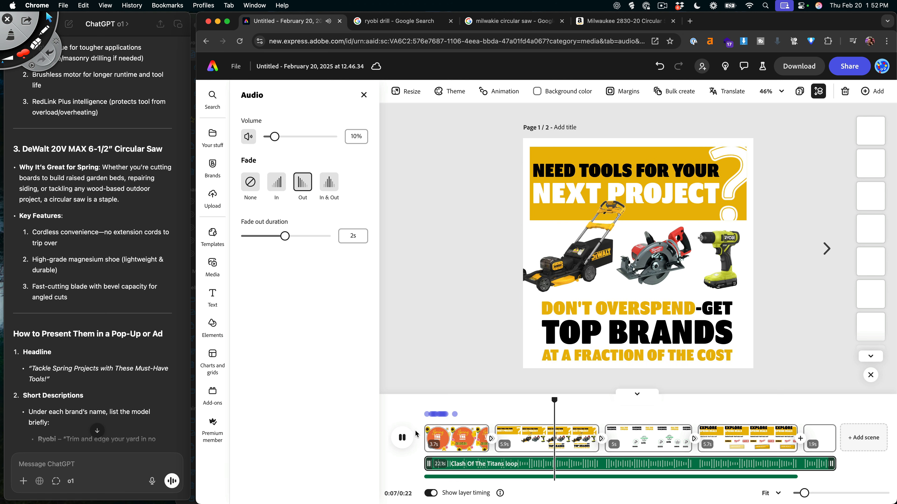
pyautogui.click(476, 477)
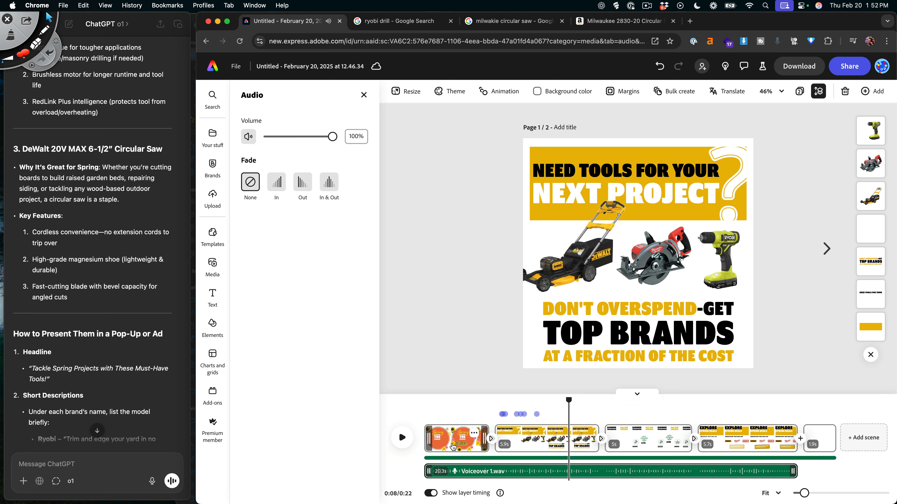
pyautogui.click(550, 458)
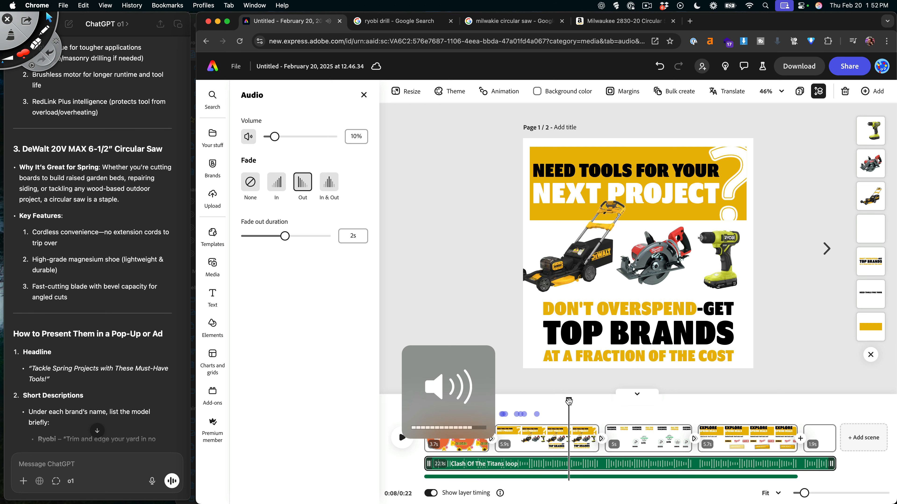
# - Replay the video from the start to the end of the fourth scene, pause it and deselect the music track
pyautogui.moveTo(568, 400); pyautogui.dragTo(425, 400)
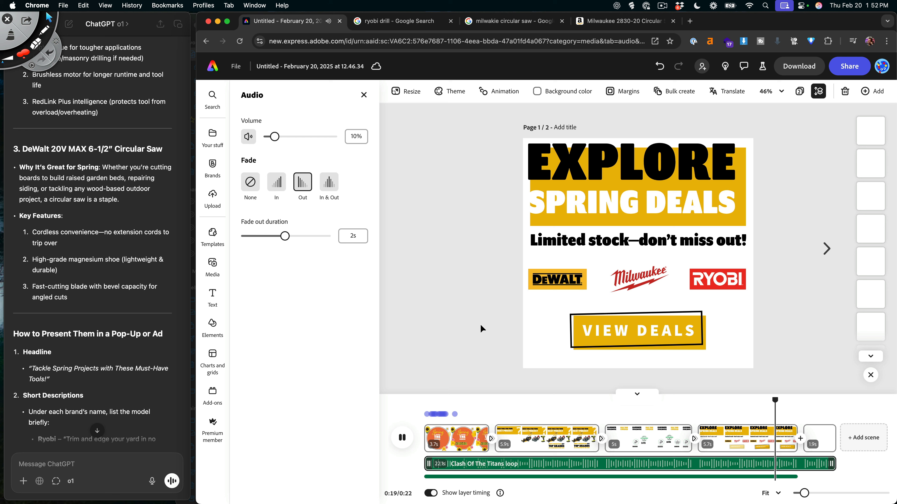
pyautogui.press('space')
pyautogui.click(481, 328)
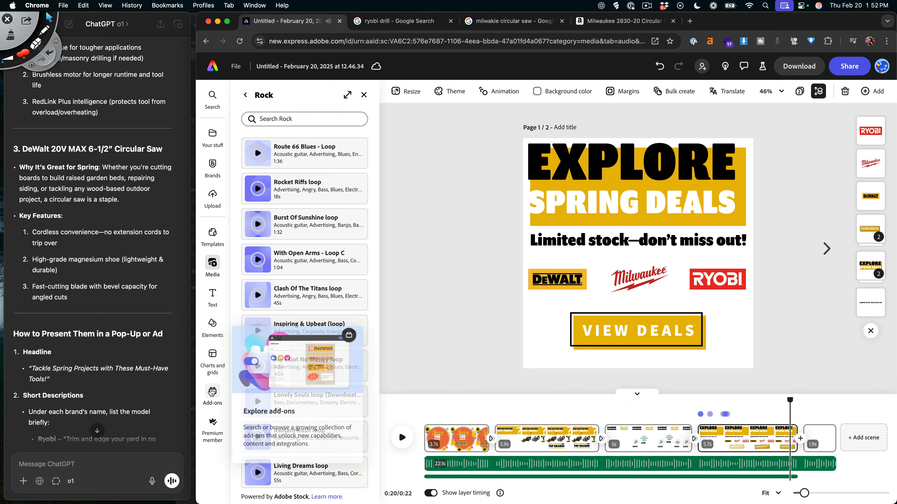
# - Browse the available add-ons and open the installed Voiceover add-on
pyautogui.click(212, 393)
pyautogui.scroll(-8, 309, 325)
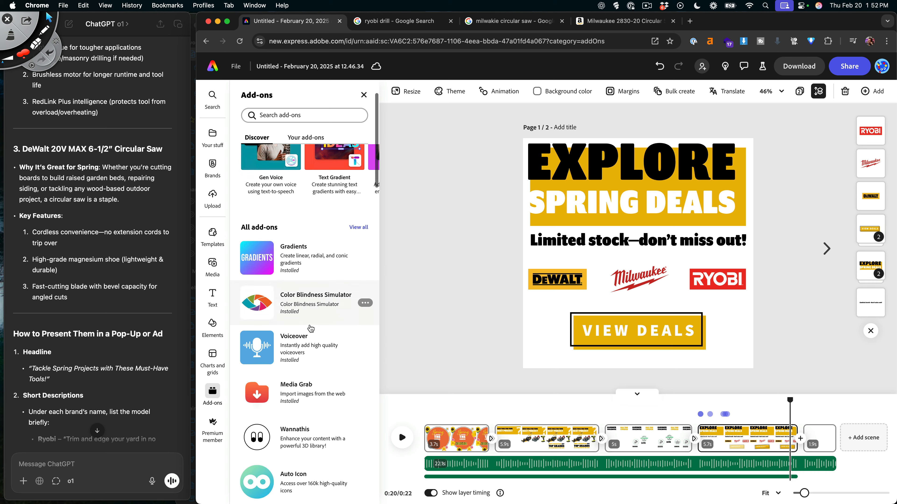
pyautogui.scroll(8, 310, 329)
pyautogui.click(306, 138)
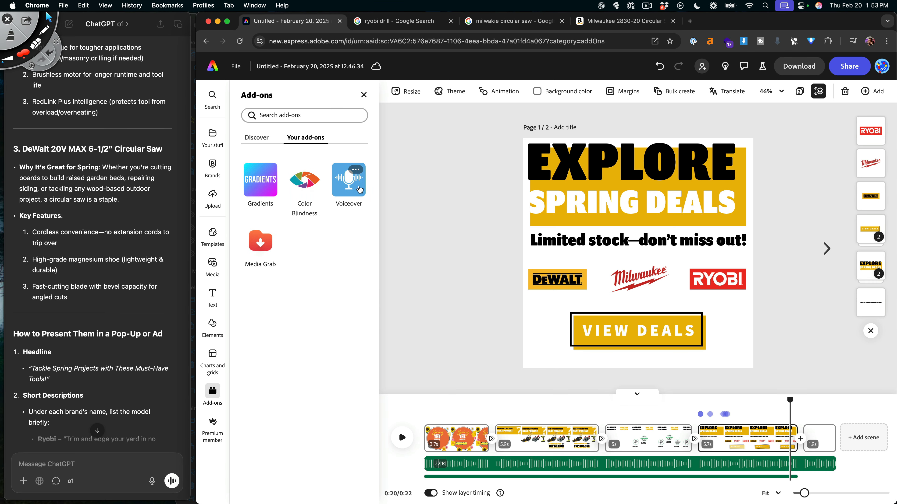
pyautogui.click(359, 189)
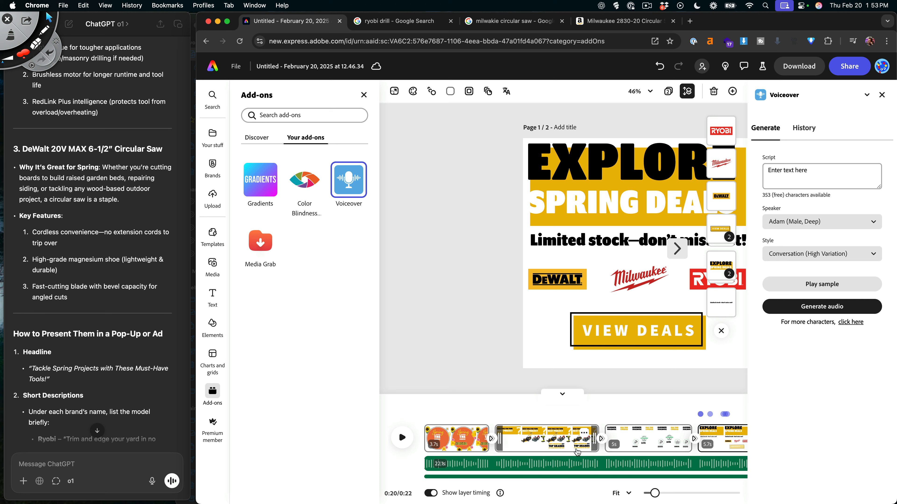
# - Start the voiceover script with "Spring is right around the corner. Need tools for your next project", checking the second scene for wording
pyautogui.click(793, 173)
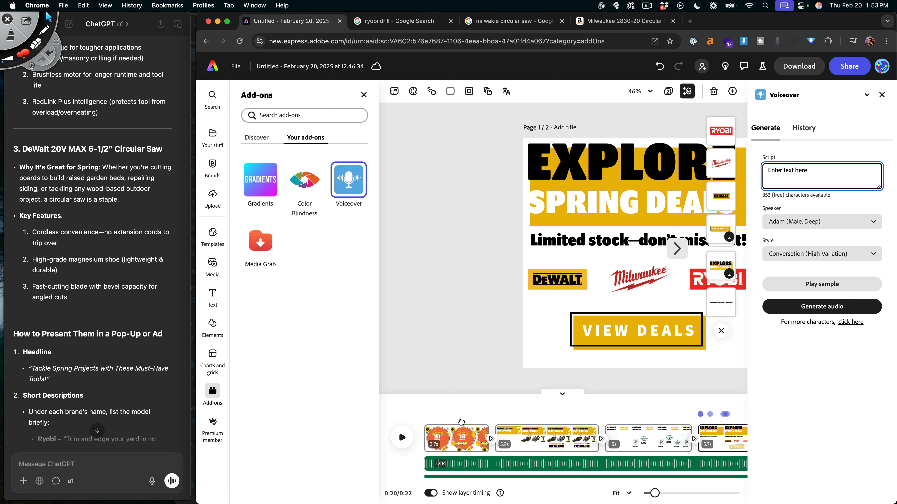
pyautogui.write('Sp')
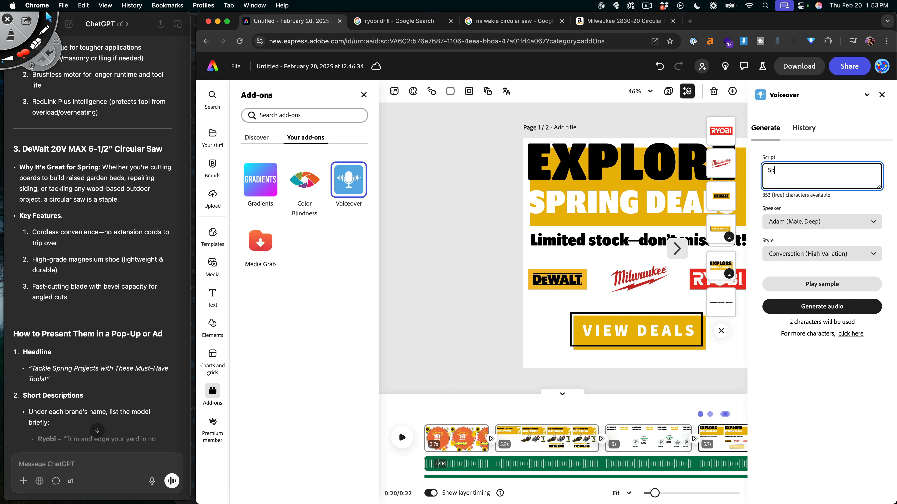
pyautogui.write('ring is right aroun')
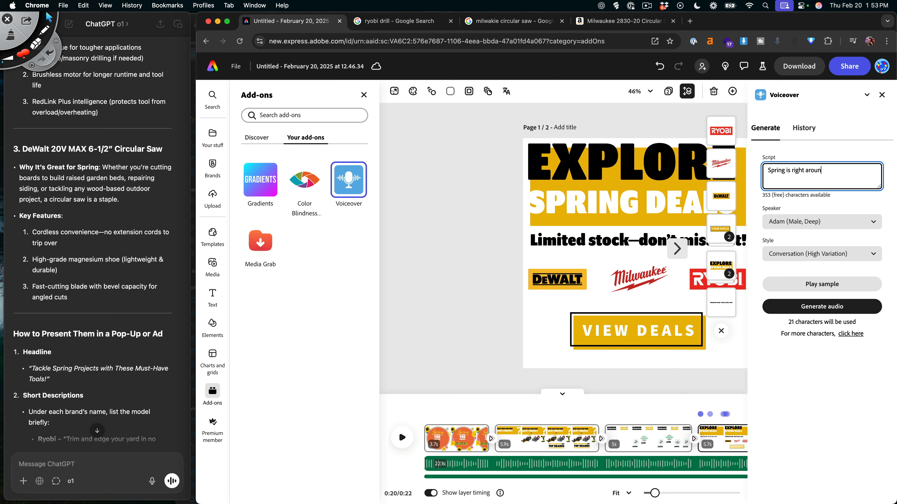
pyautogui.write('d the corner. Get')
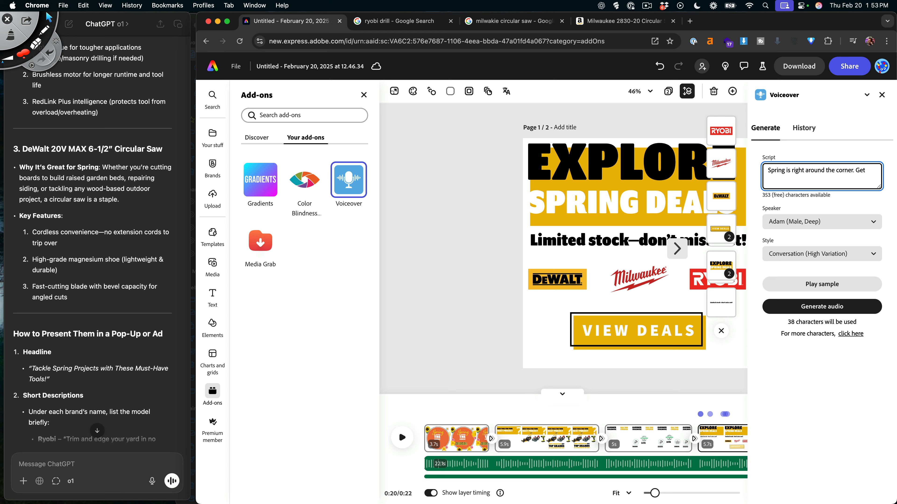
pyautogui.click(543, 420)
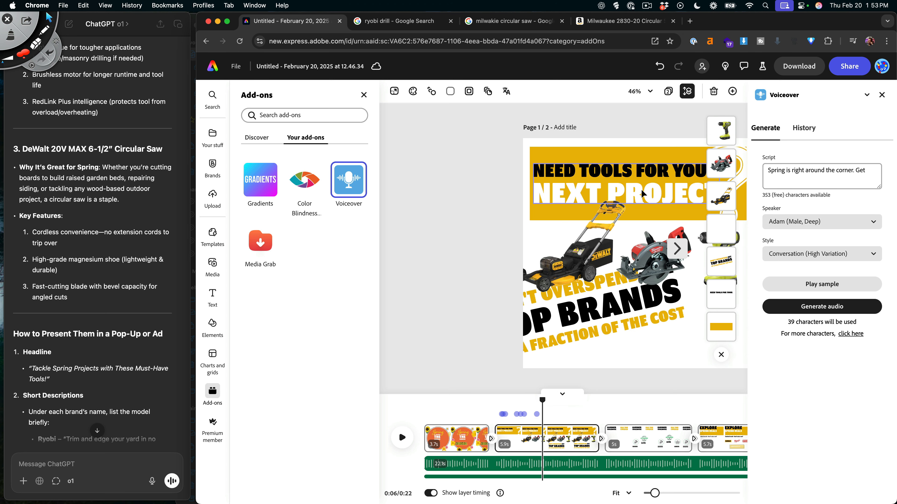
pyautogui.moveTo(858, 171); pyautogui.dragTo(867, 170)
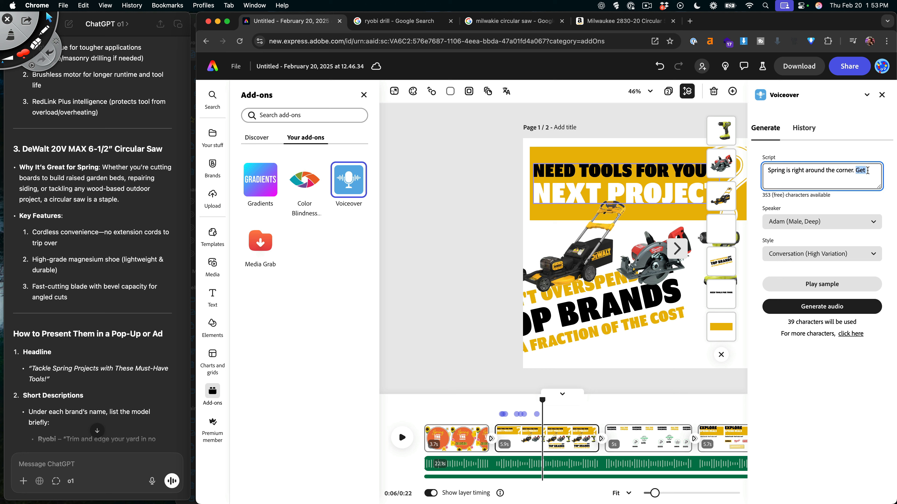
pyautogui.write('Need tools for yournnext project')
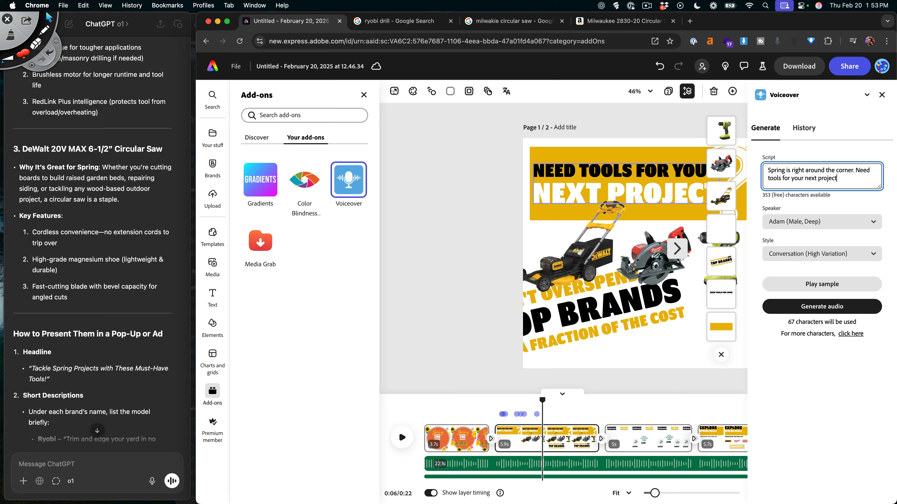
# - Continue the voiceover script with "? Don't overspend. Get name brand tools at a fraction of the cost."
pyautogui.write("? Don't overspend")
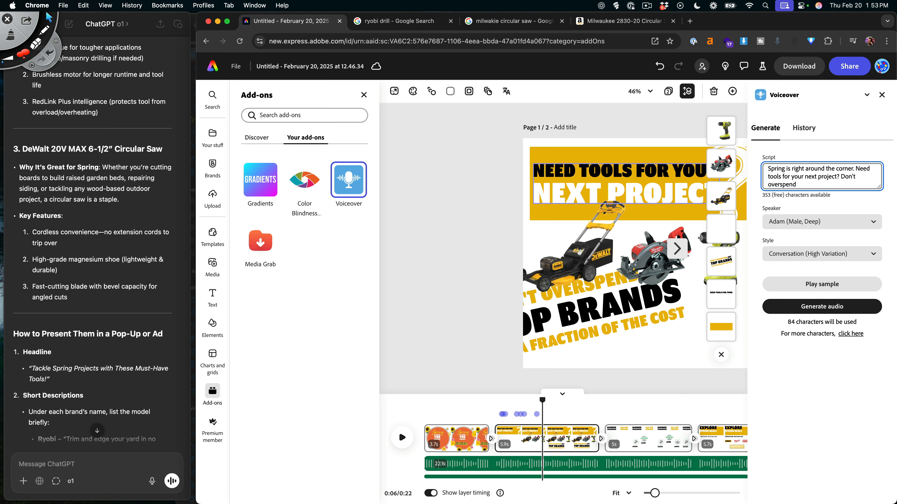
pyautogui.write('. Get name brand to')
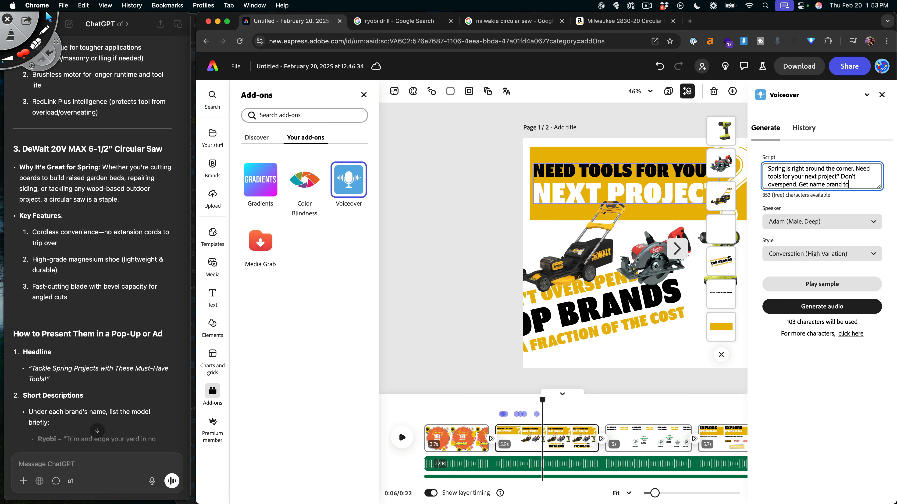
pyautogui.write('ols at a fraction of the cost.')
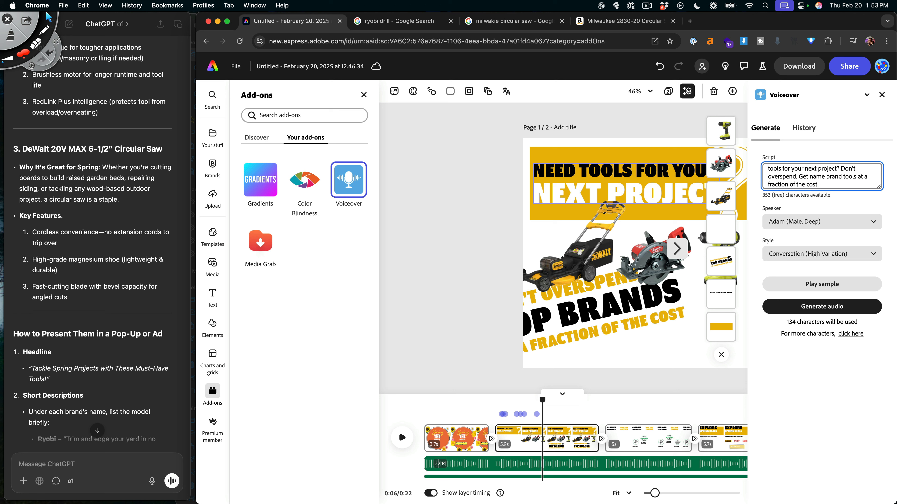
# - Following the third scene, add "Gardner Toolhouse has discounted name brand tools, quality inspection, and a 30 day moneyback guarantee." to the script
pyautogui.moveTo(544, 399); pyautogui.dragTo(664, 400)
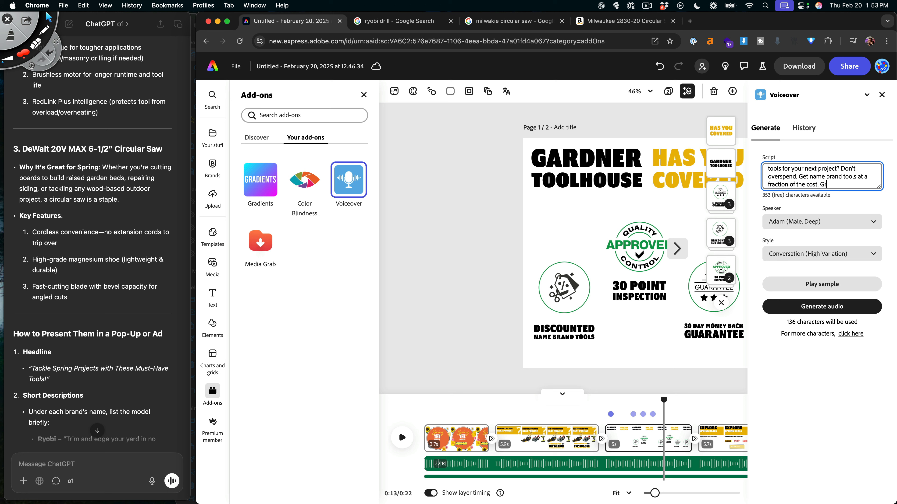
pyautogui.write('ner Toolhouse has ')
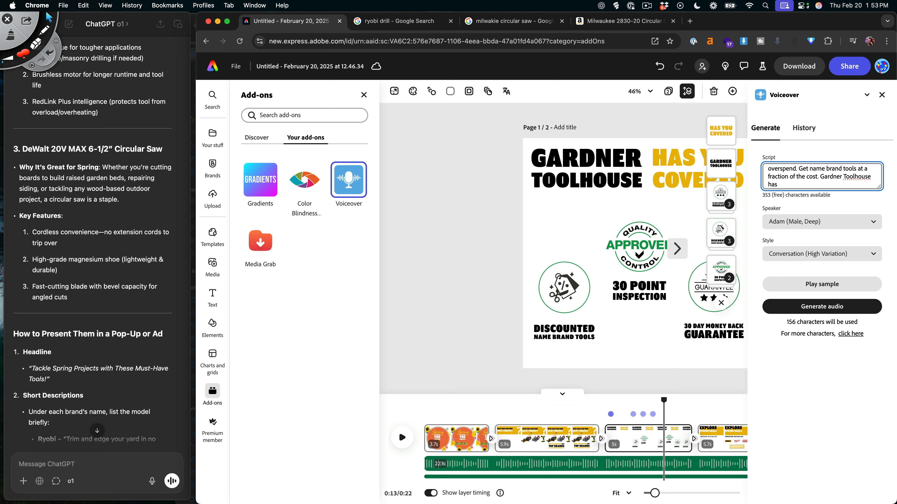
pyautogui.write('discounted name brand tools, quality')
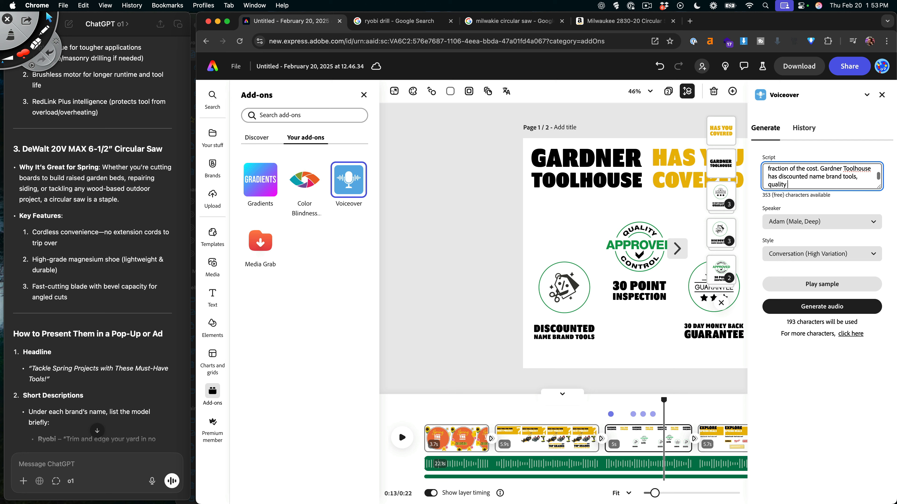
pyautogui.write(' inspection, and a 30 day mon')
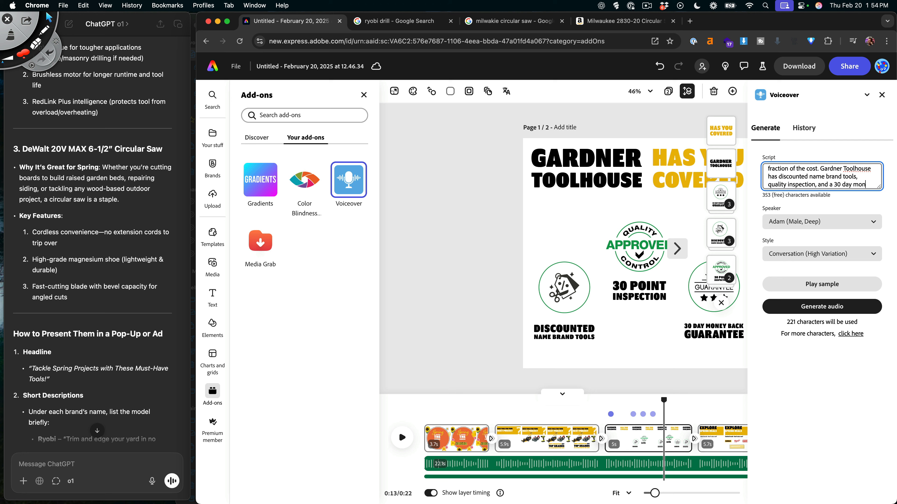
pyautogui.write('eyback guarant')
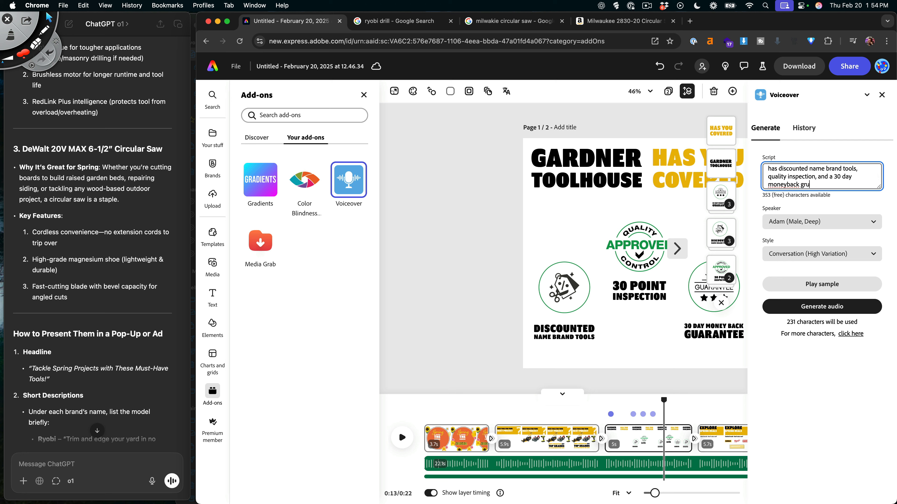
pyautogui.write('ee.')
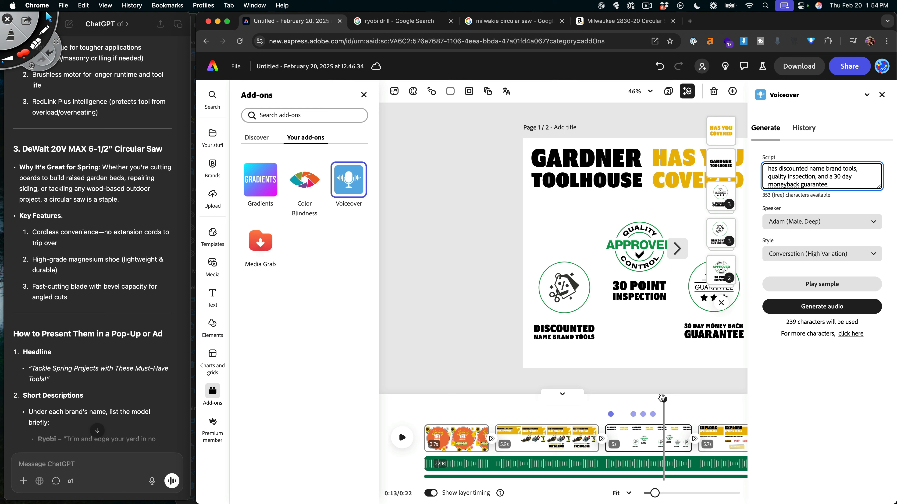
# - Check the fourth scene's wording and end the voiceover script with "Explore our limited stock today!"
pyautogui.moveTo(661, 398); pyautogui.dragTo(720, 399)
pyautogui.hscroll(4, 710, 406)
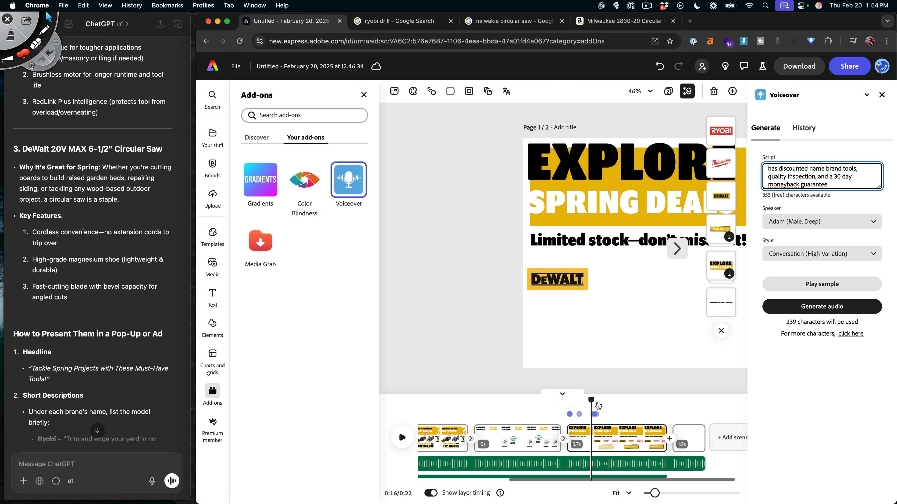
pyautogui.moveTo(591, 401); pyautogui.dragTo(623, 401)
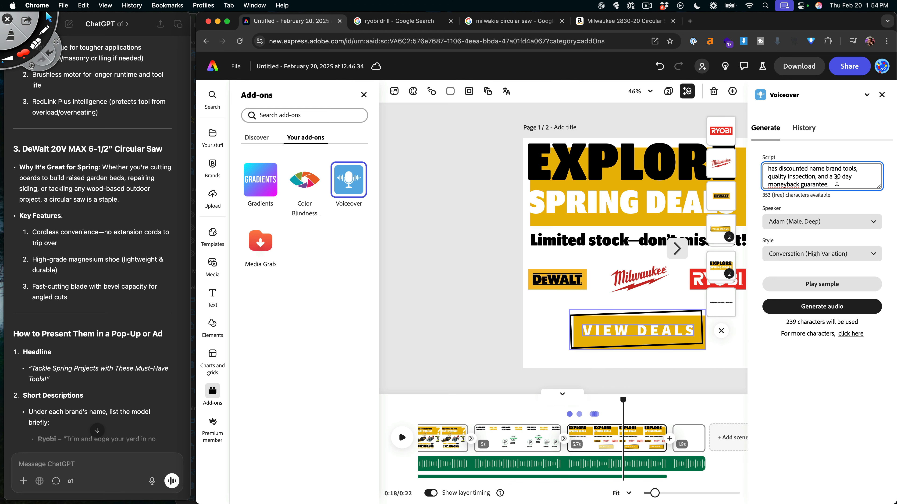
pyautogui.write('Explore Spring Deals')
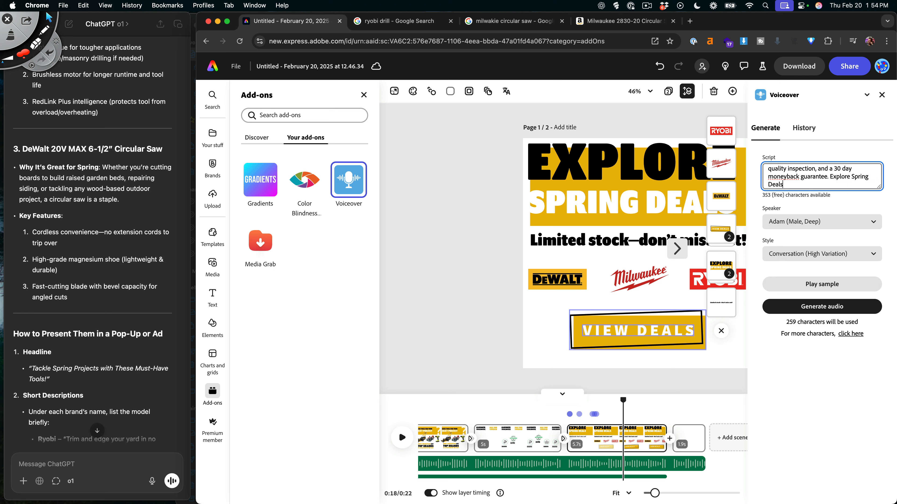
pyautogui.hotkey('alt', 'BackSpace')
pyautogui.hotkey('alt', 'BackSpace')
pyautogui.write('ou')
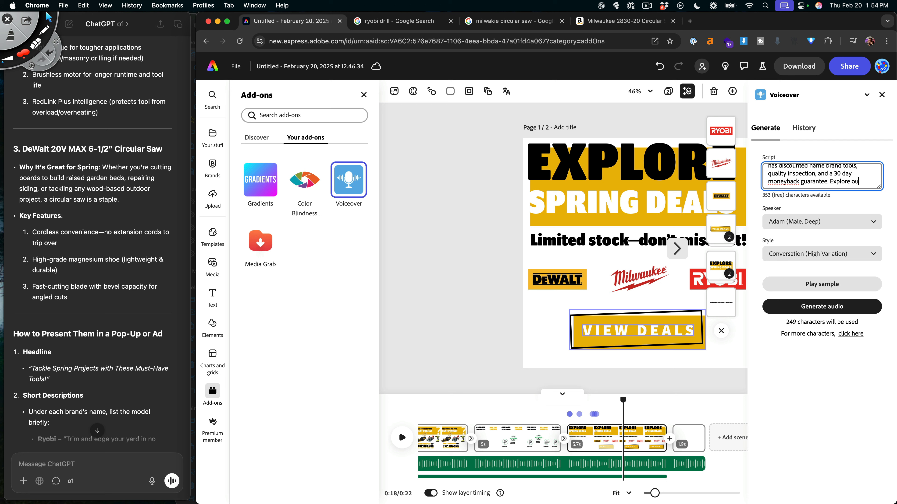
pyautogui.write('r limited ')
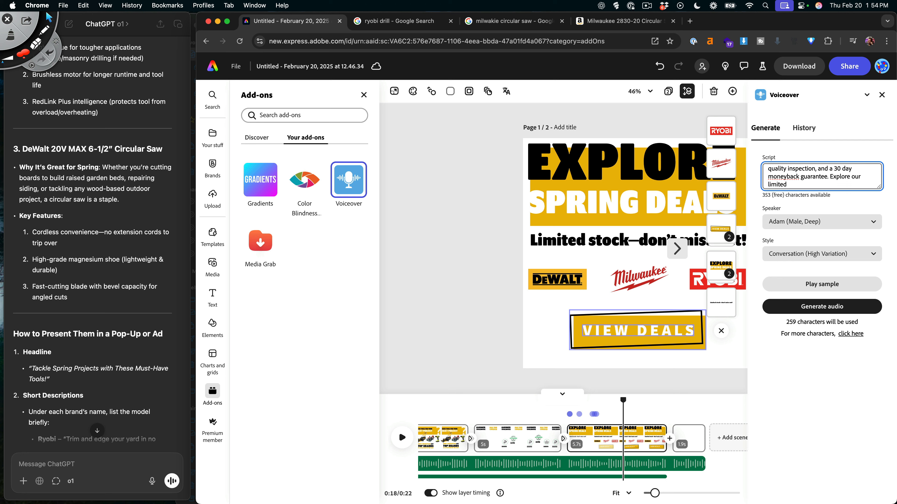
pyautogui.write('stock today!')
pyautogui.press('super+a')
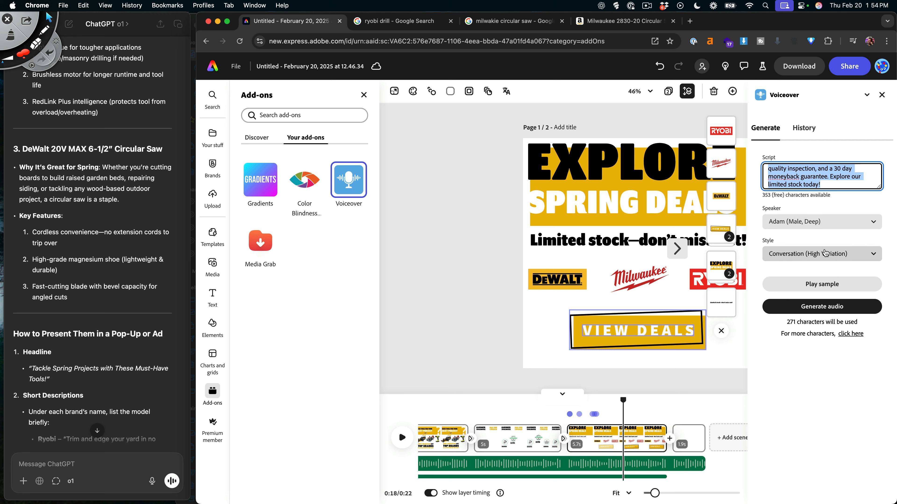
# - Preview the speaker sample and generate the script's audio with speaker Adam (Male, Deep) and style Conversation (High Variation)
pyautogui.click(826, 289)
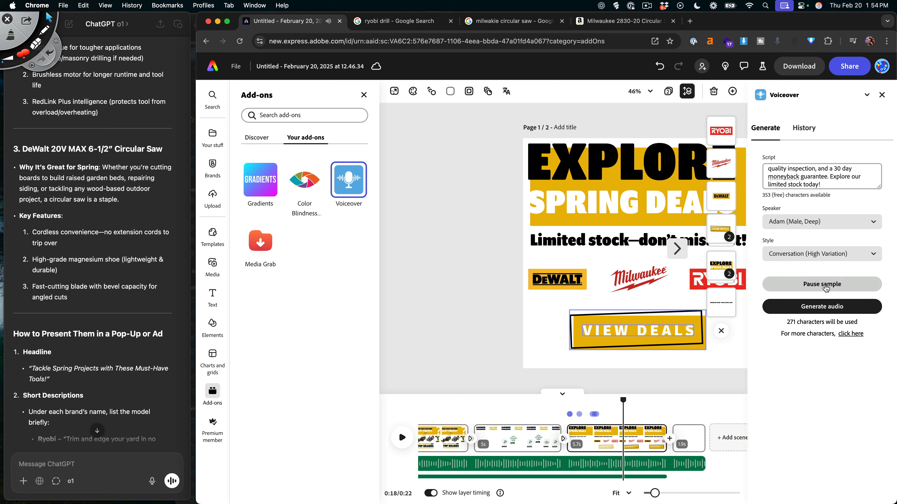
pyautogui.click(826, 289)
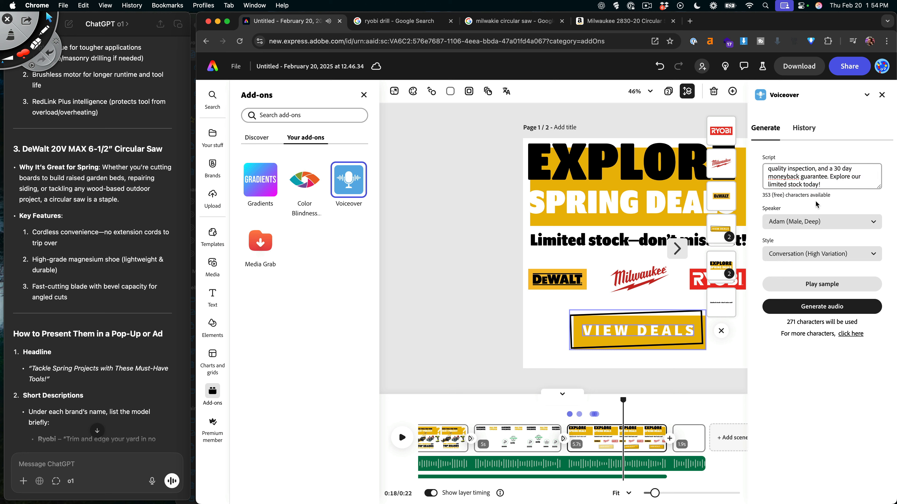
pyautogui.click(815, 222)
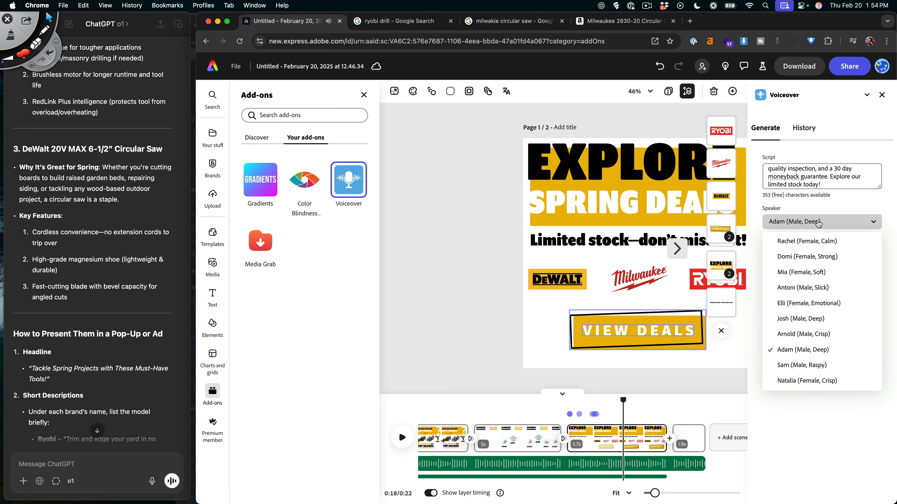
pyautogui.click(818, 224)
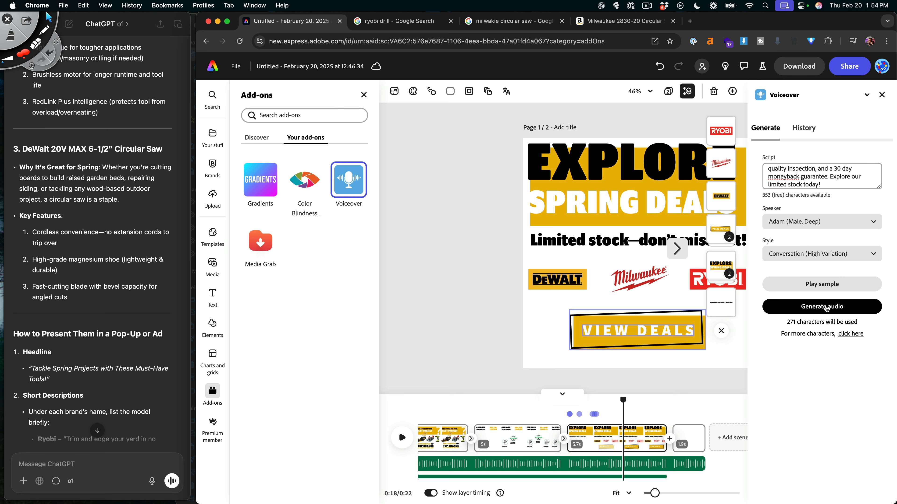
pyautogui.click(821, 306)
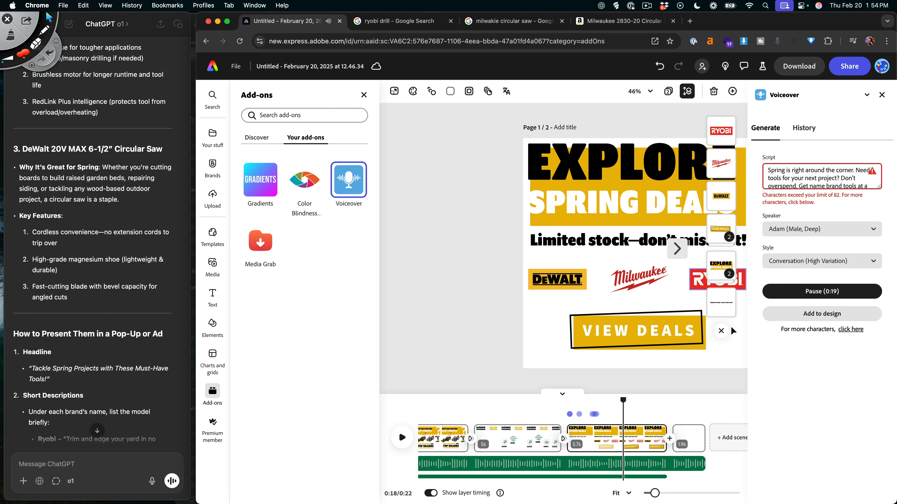
# - Add the generated voiceover to the design, stop its preview and play the video with it
pyautogui.click(821, 314)
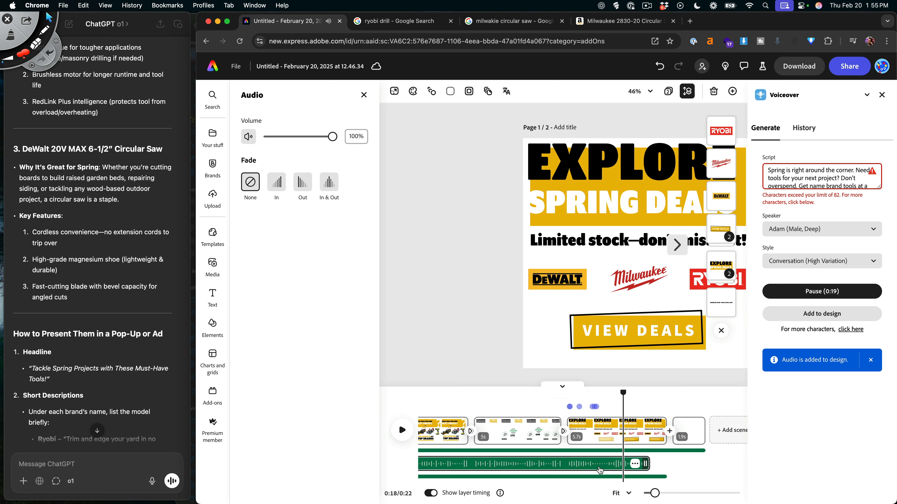
pyautogui.hscroll(-5, 638, 461)
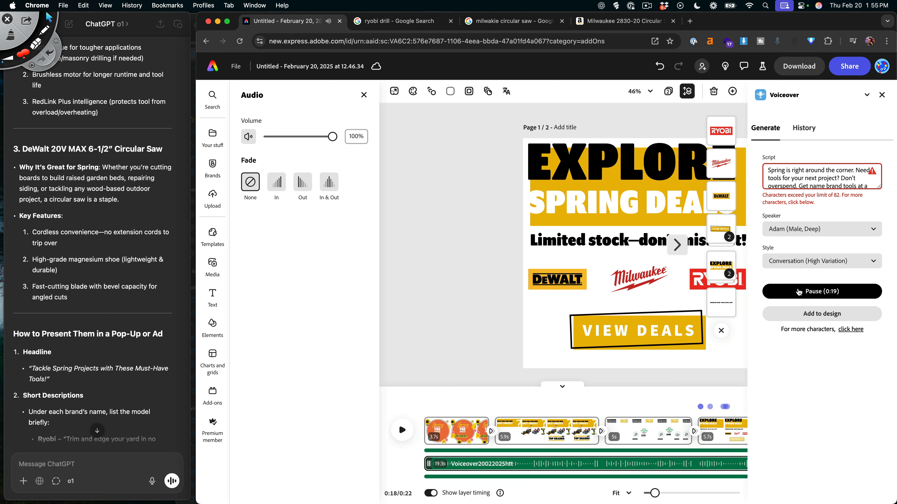
pyautogui.click(799, 292)
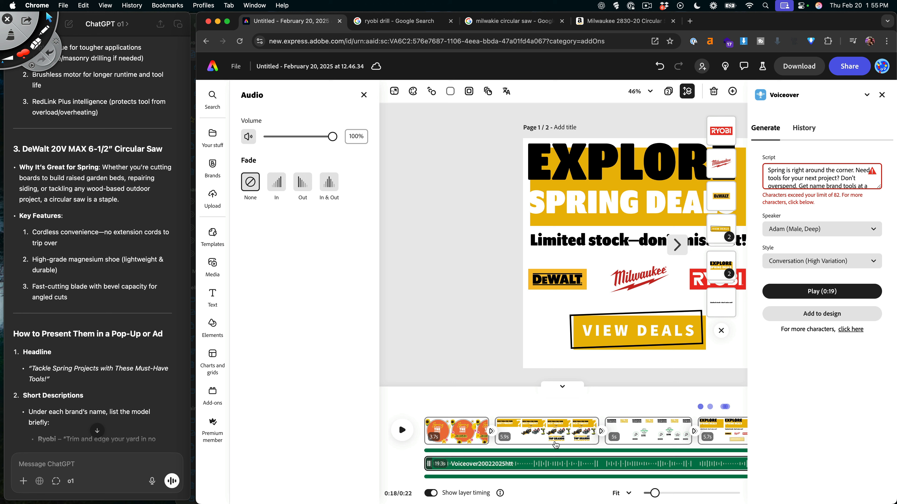
pyautogui.click(403, 430)
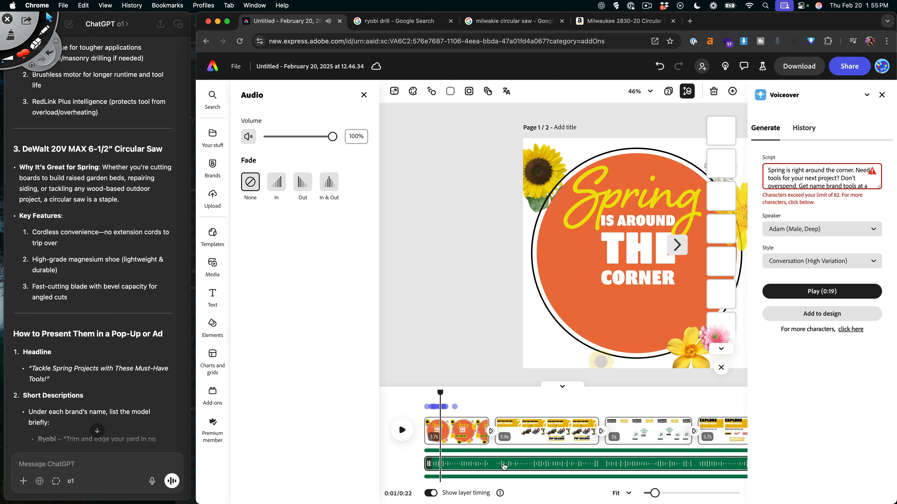
# - Delete the generated voiceover track from the timeline and play the video with the recorded voiceover
pyautogui.press('Delete')
pyautogui.click(403, 440)
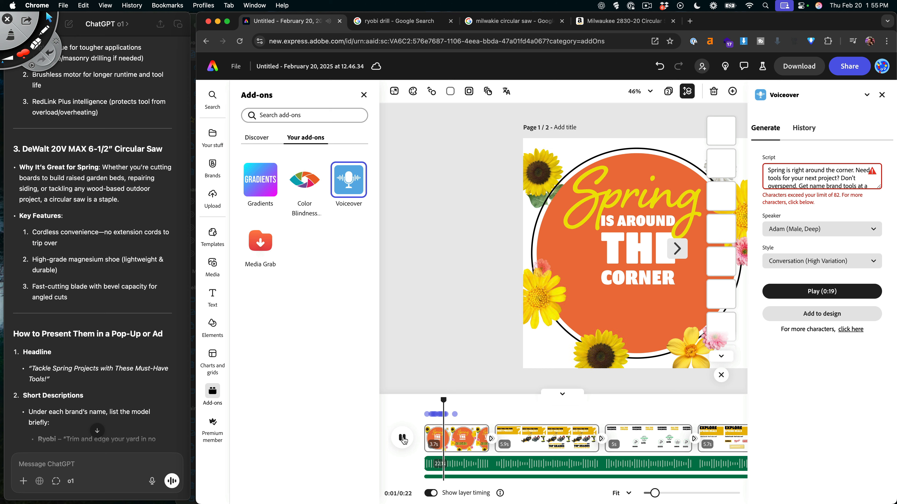
# - Pause the video and delete the lowest of the three audio tracks from the timeline
pyautogui.click(403, 439)
pyautogui.click(458, 463)
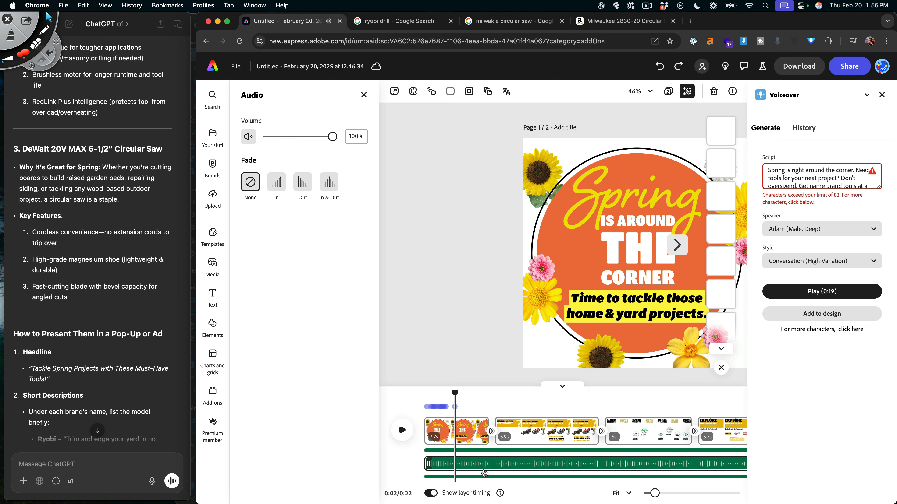
pyautogui.click(480, 477)
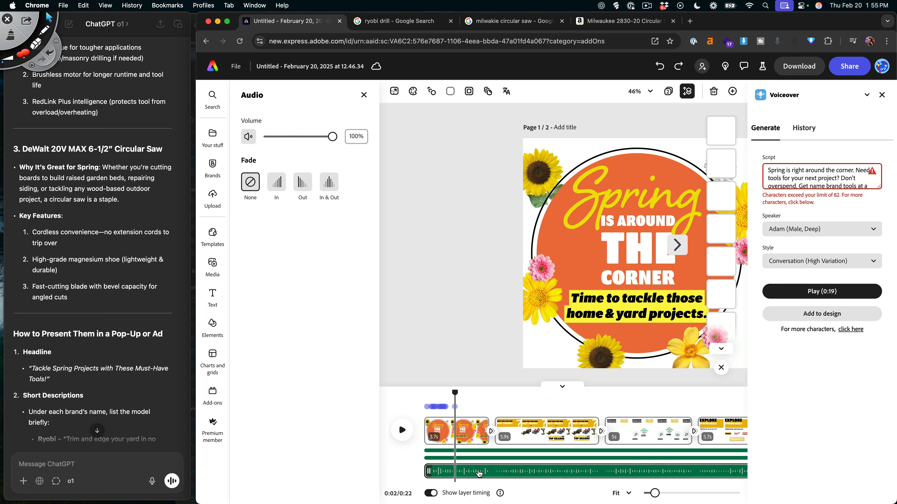
pyautogui.press('Delete')
# - Play the video from its start with the remaining audio, then continue from the second scene through to the end
pyautogui.click(405, 440)
pyautogui.click(405, 440)
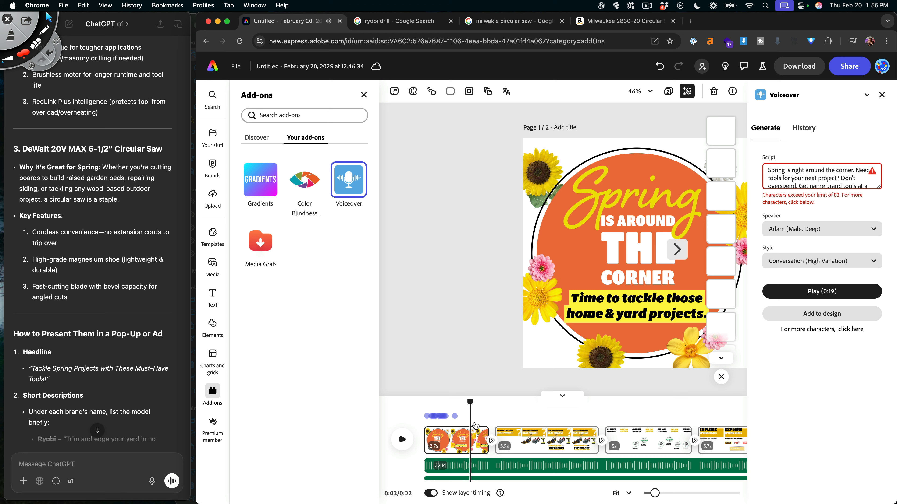
pyautogui.moveTo(470, 402); pyautogui.dragTo(426, 402)
pyautogui.click(402, 440)
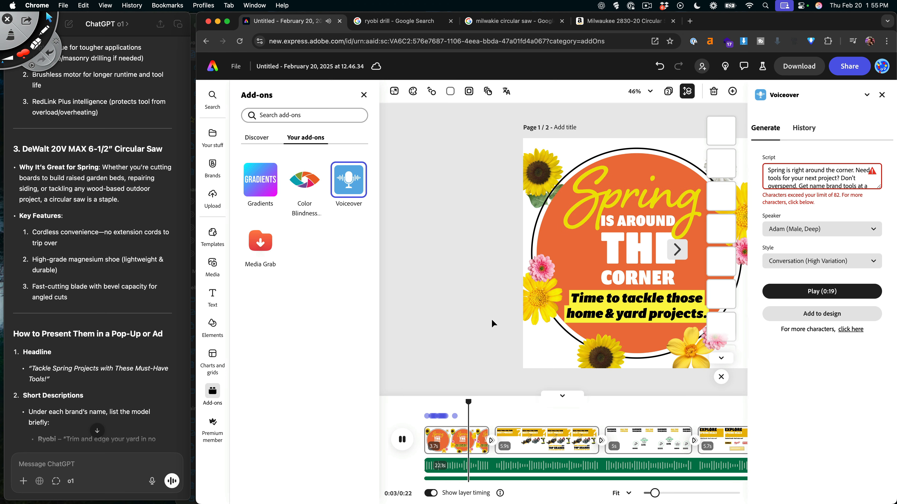
pyautogui.click(507, 438)
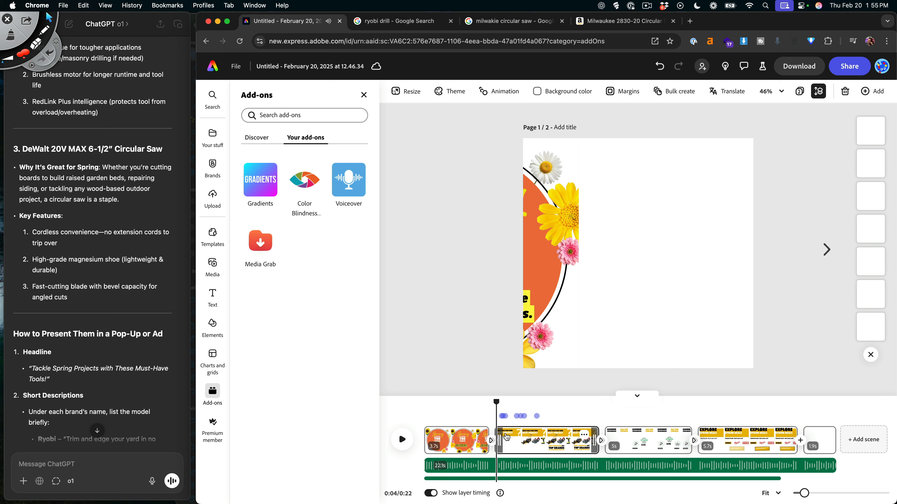
pyautogui.click(401, 441)
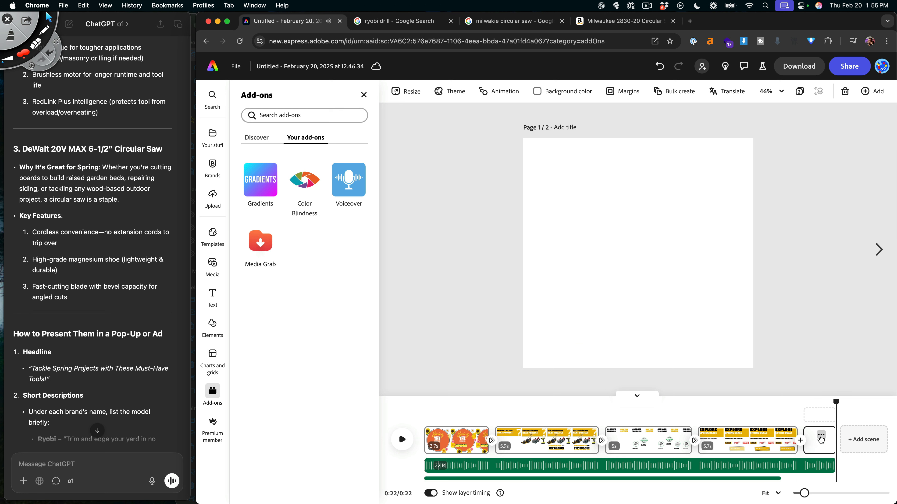
# - Delete the blank scene at the end of the timeline and play the video's ending
pyautogui.click(821, 438)
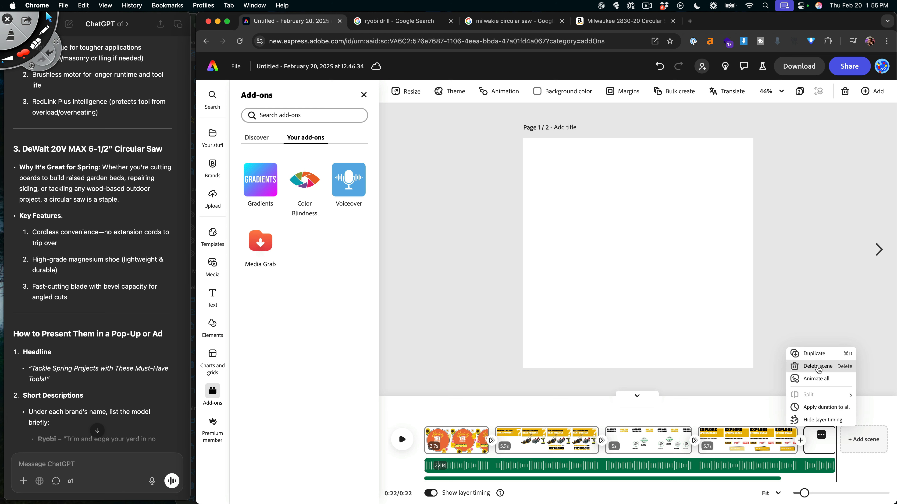
pyautogui.click(818, 367)
pyautogui.click(403, 441)
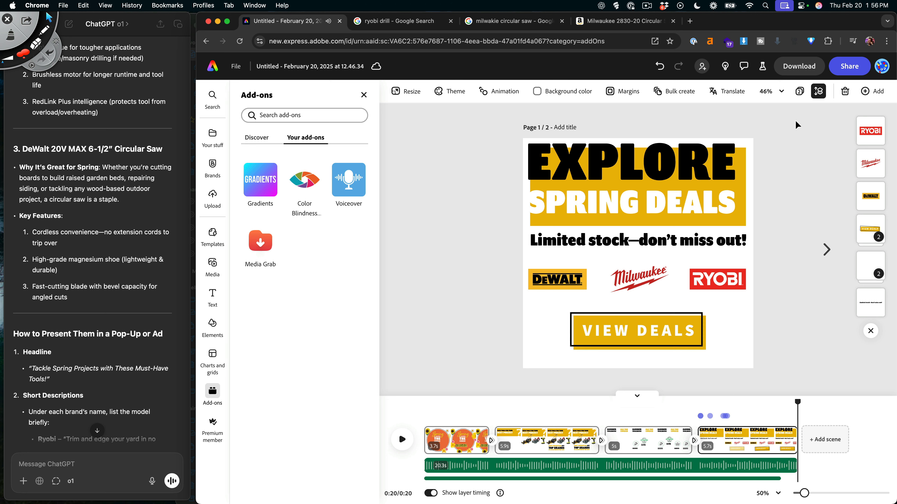
# - Download the selected page as an MP4 video at 4K resolution
pyautogui.click(802, 70)
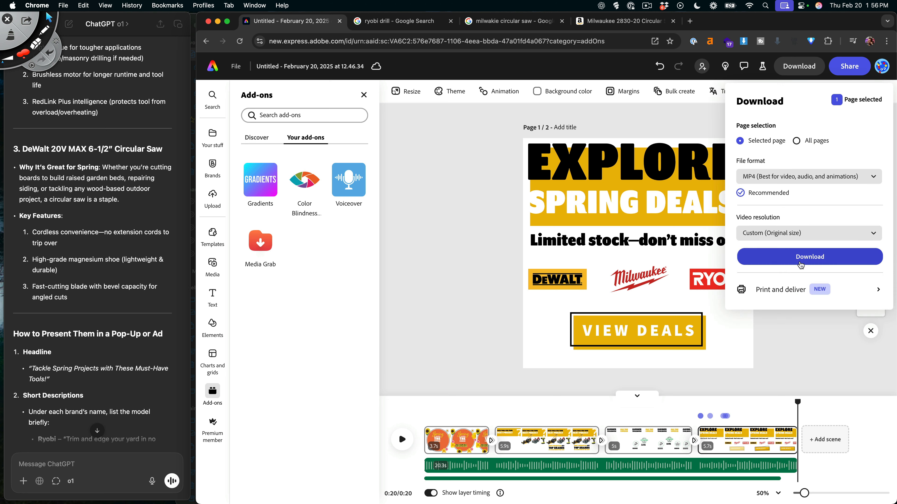
pyautogui.click(783, 235)
pyautogui.click(783, 236)
pyautogui.click(783, 236)
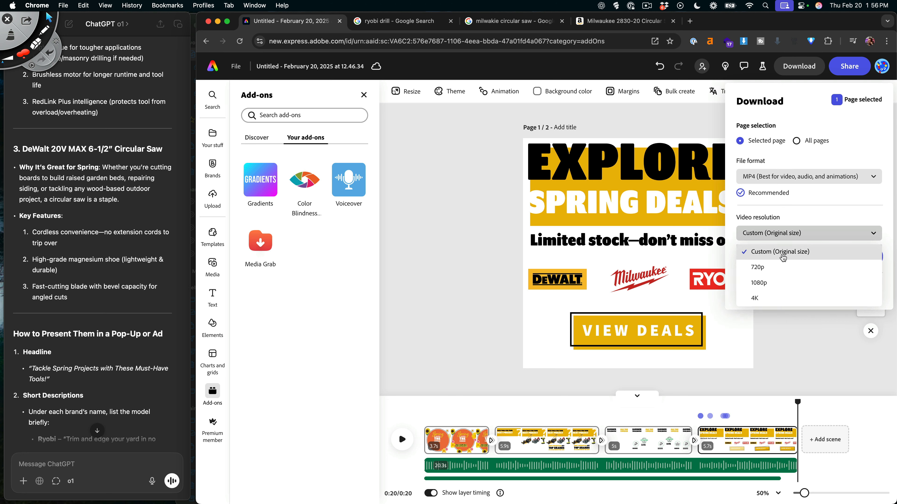
pyautogui.click(773, 299)
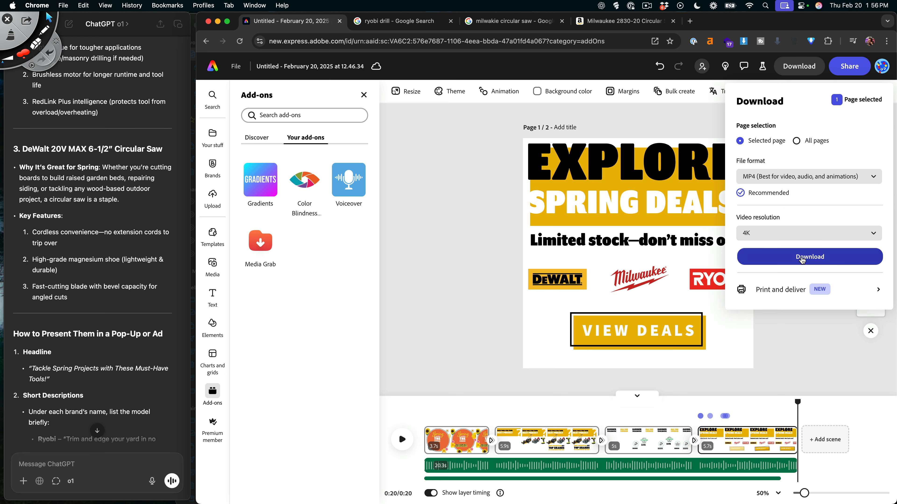
pyautogui.click(806, 257)
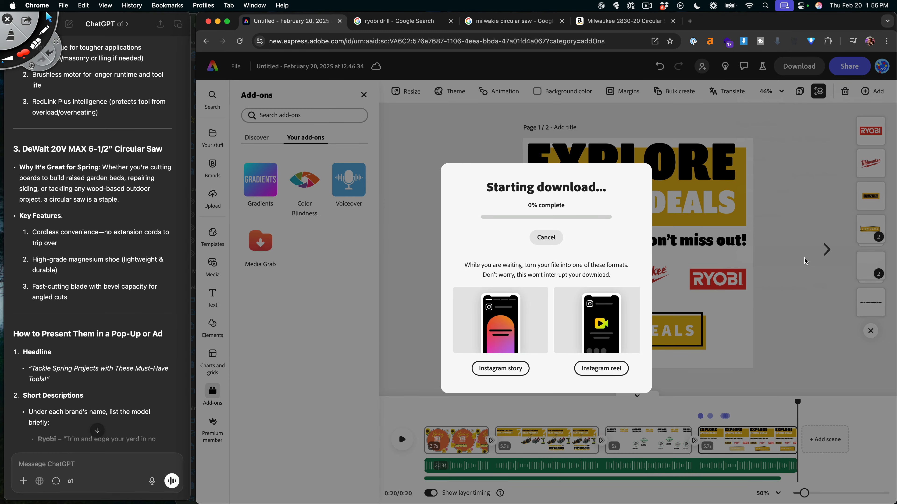